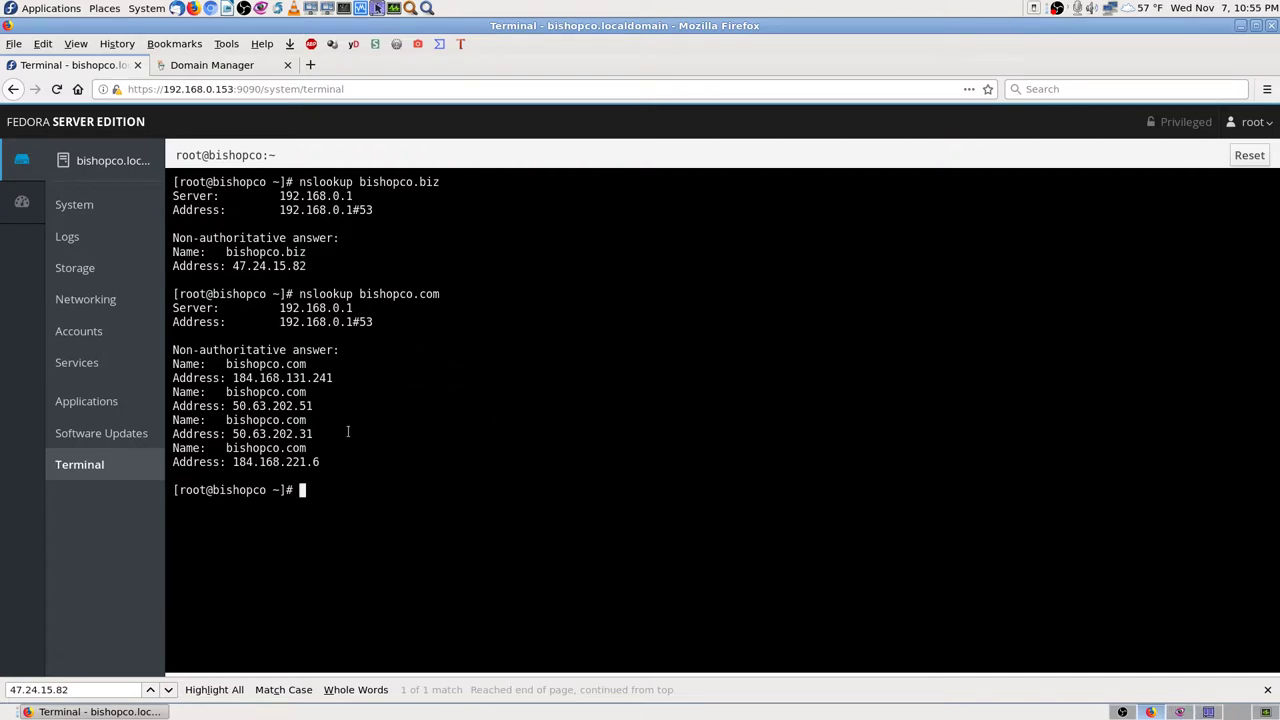
Run nslookup on 192.168.0.153 in the server terminal
type("nslookup 192.168.0.1")
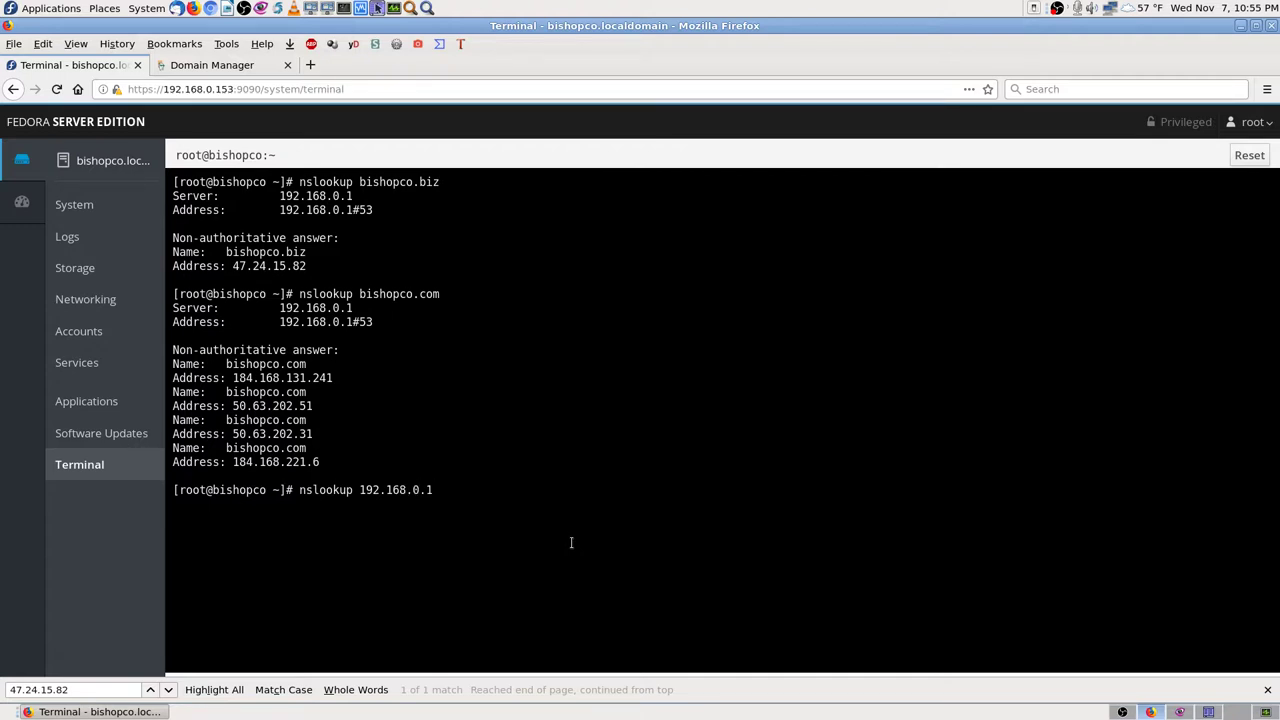
type("53")
key("Return")
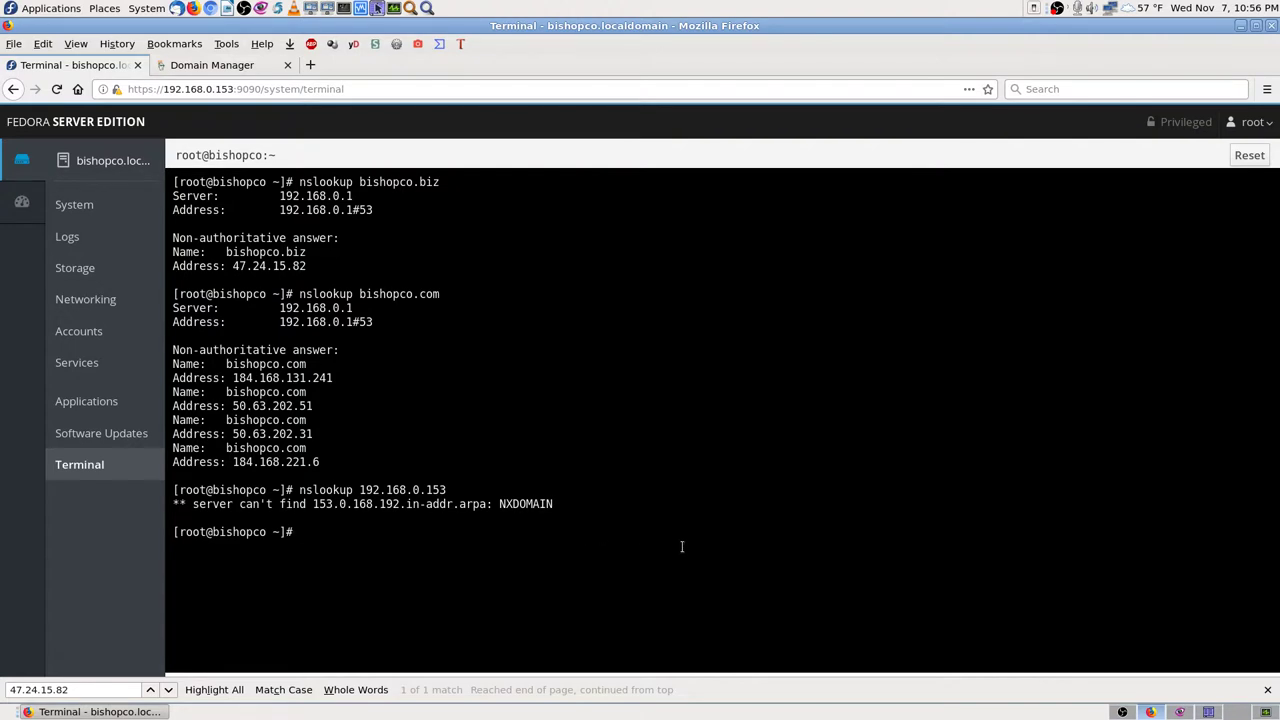
Switch to Gwenview, show the DNS tutorial screenshots full screen and bring up the one displaying /etc/resolv.conf and the /etc/dhcp listing
left_click(1180, 712)
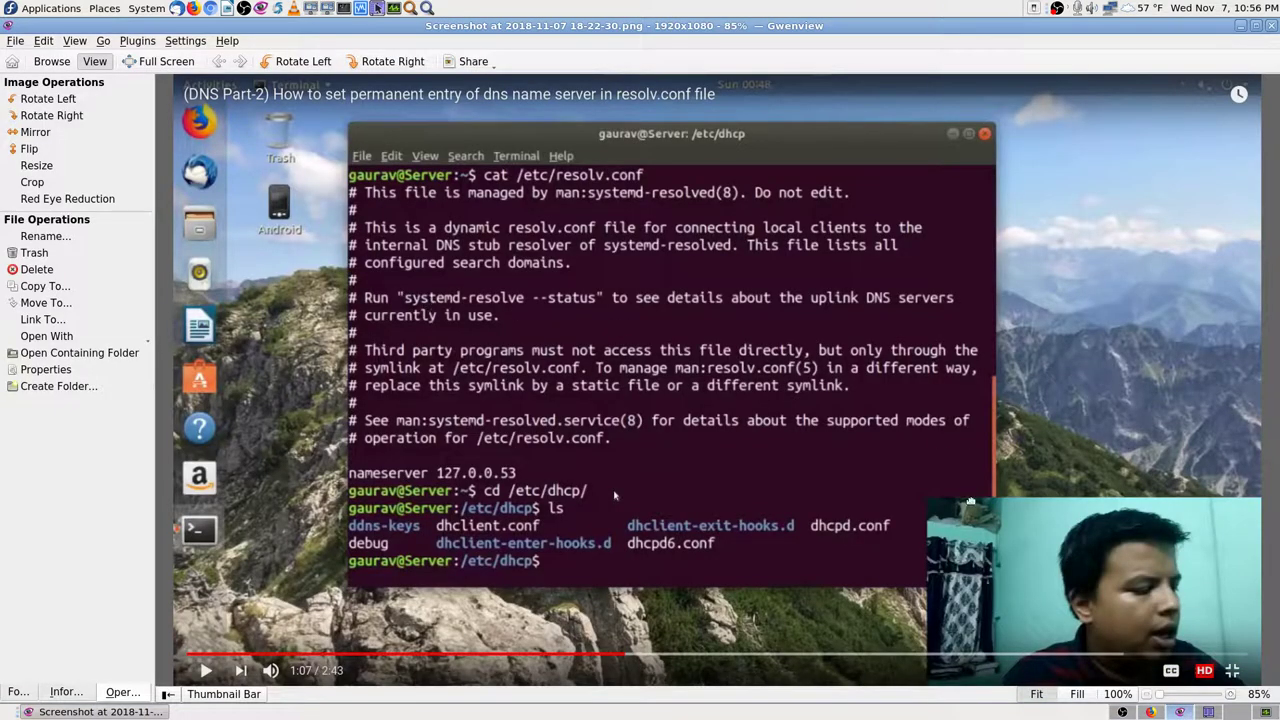
left_click(160, 66)
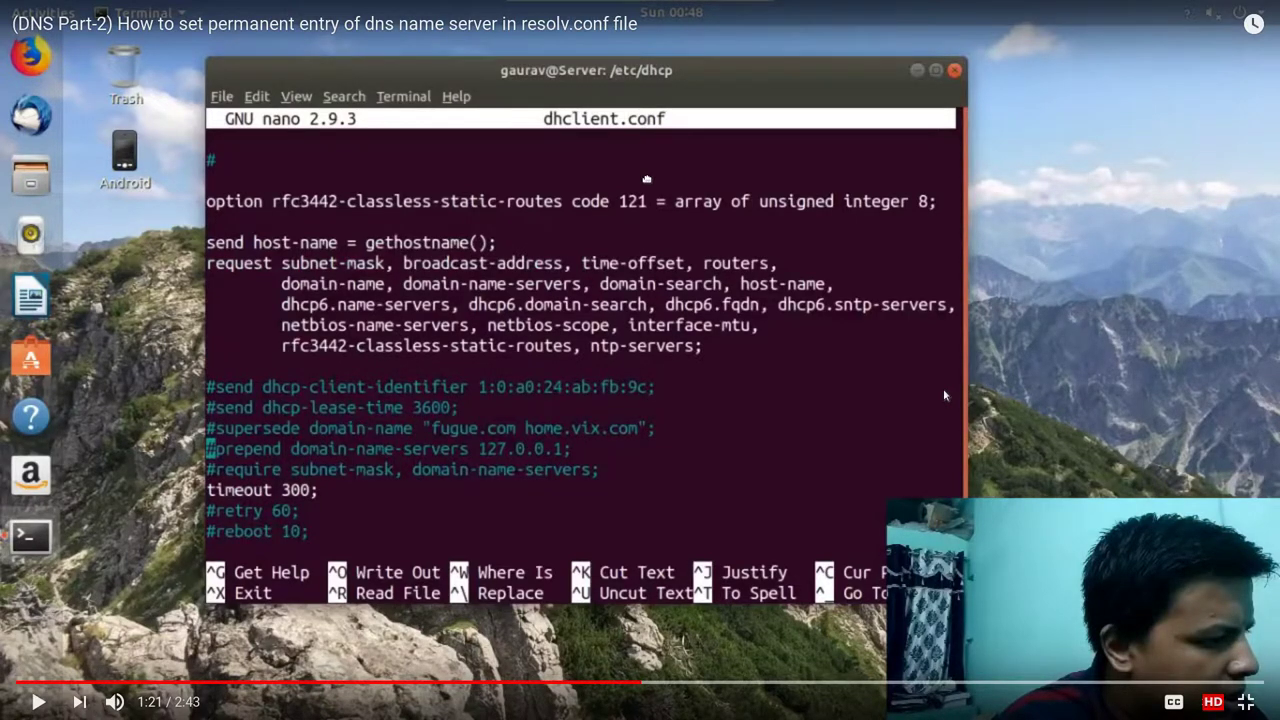
key("Left")
key("Left")
key("Left")
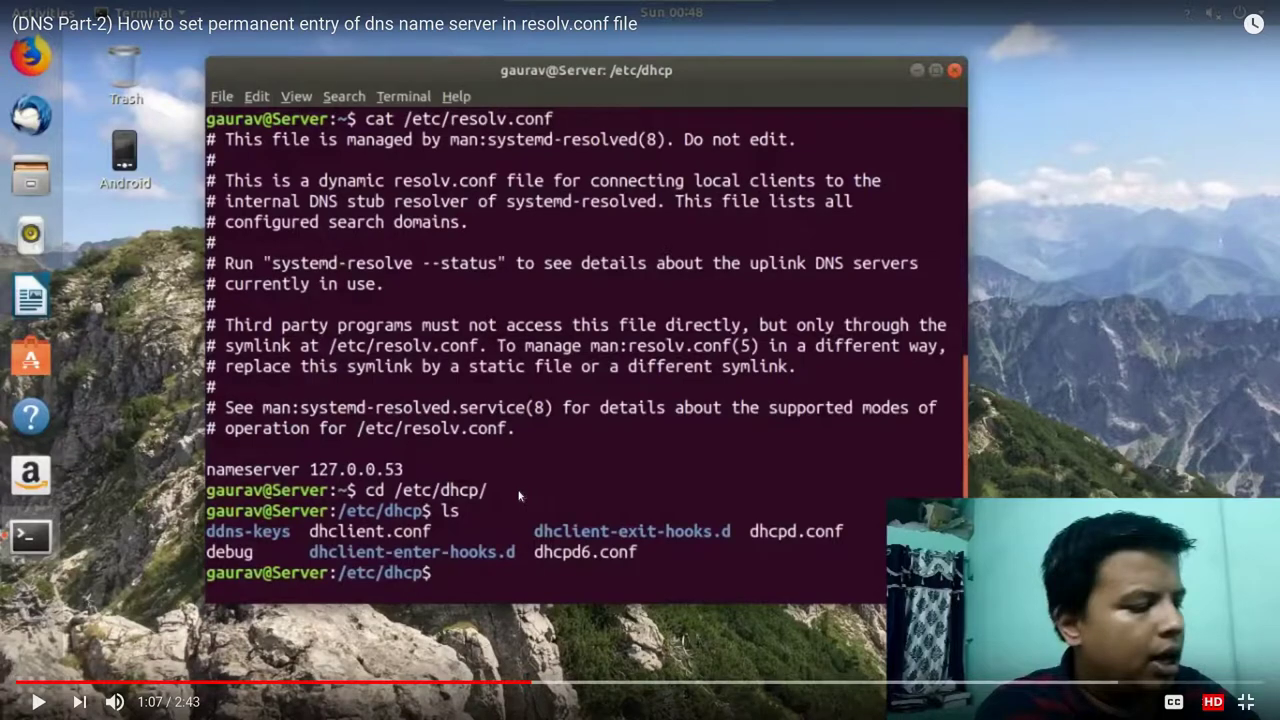
Step through the dhclient.conf screenshots up to the one where the prepend domain-name-servers line reads 172.25.1.11
key("Right")
key("Right")
key("Right")
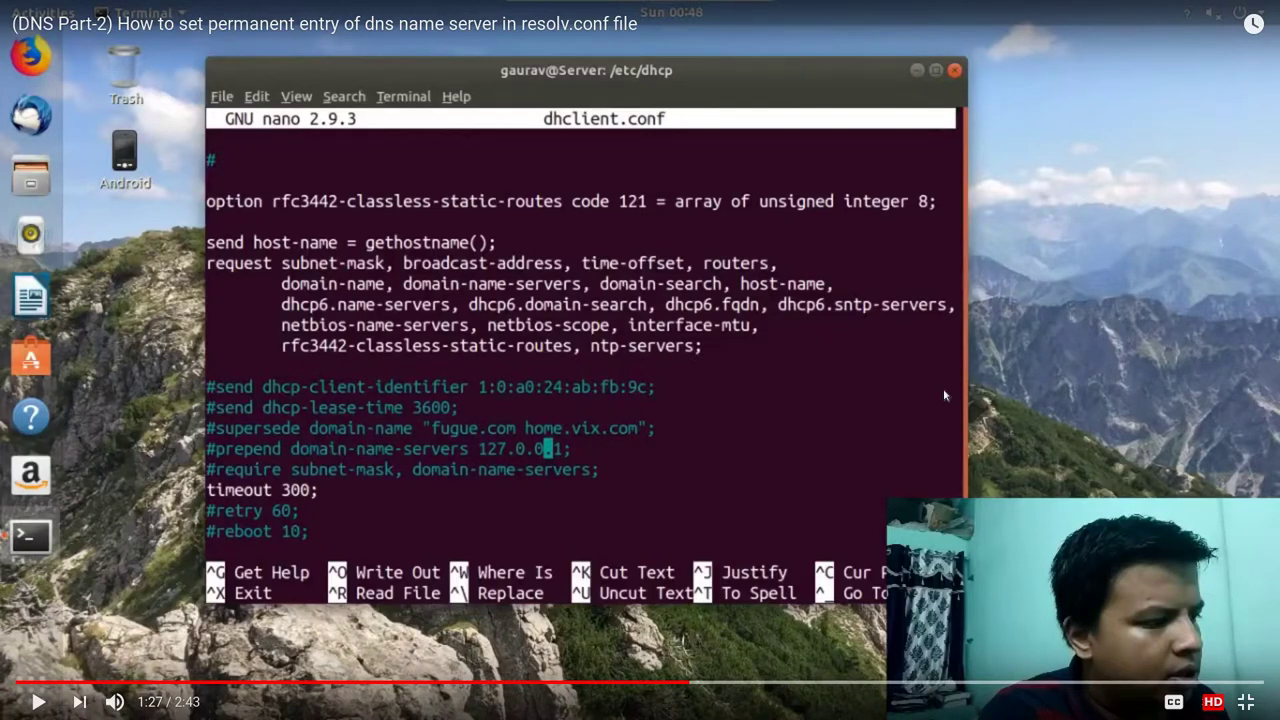
key("Right")
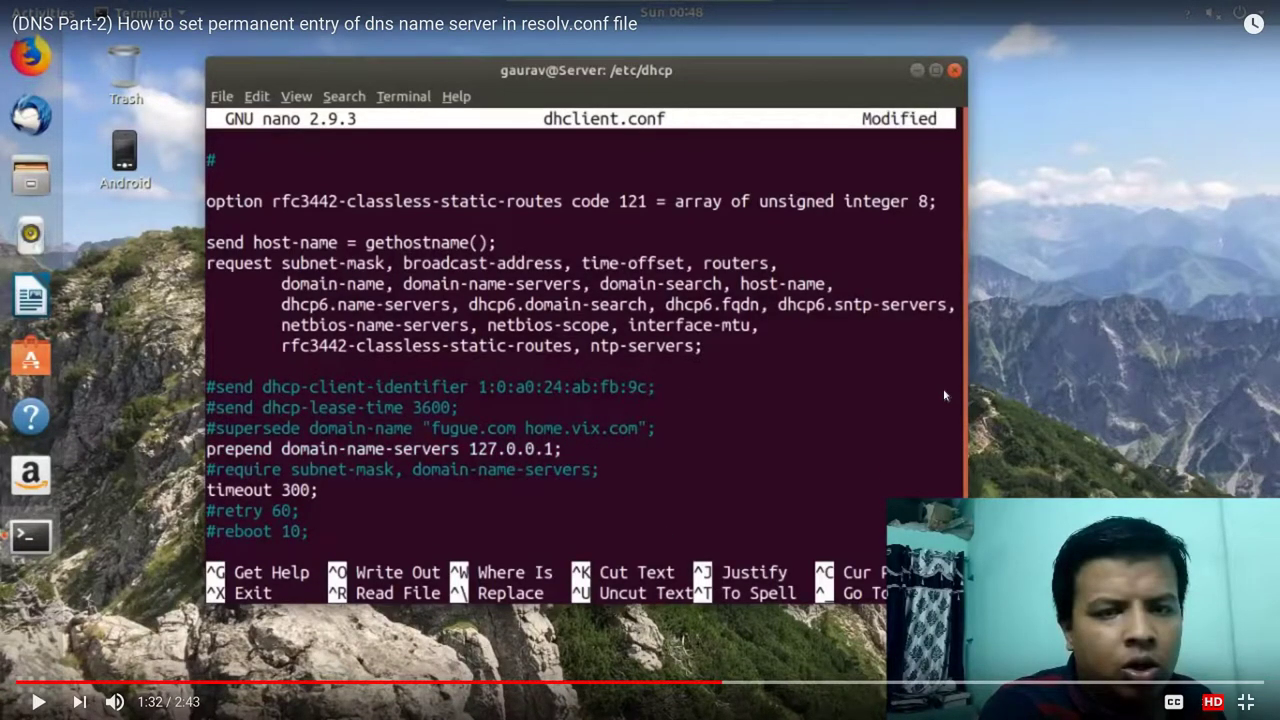
key("Left")
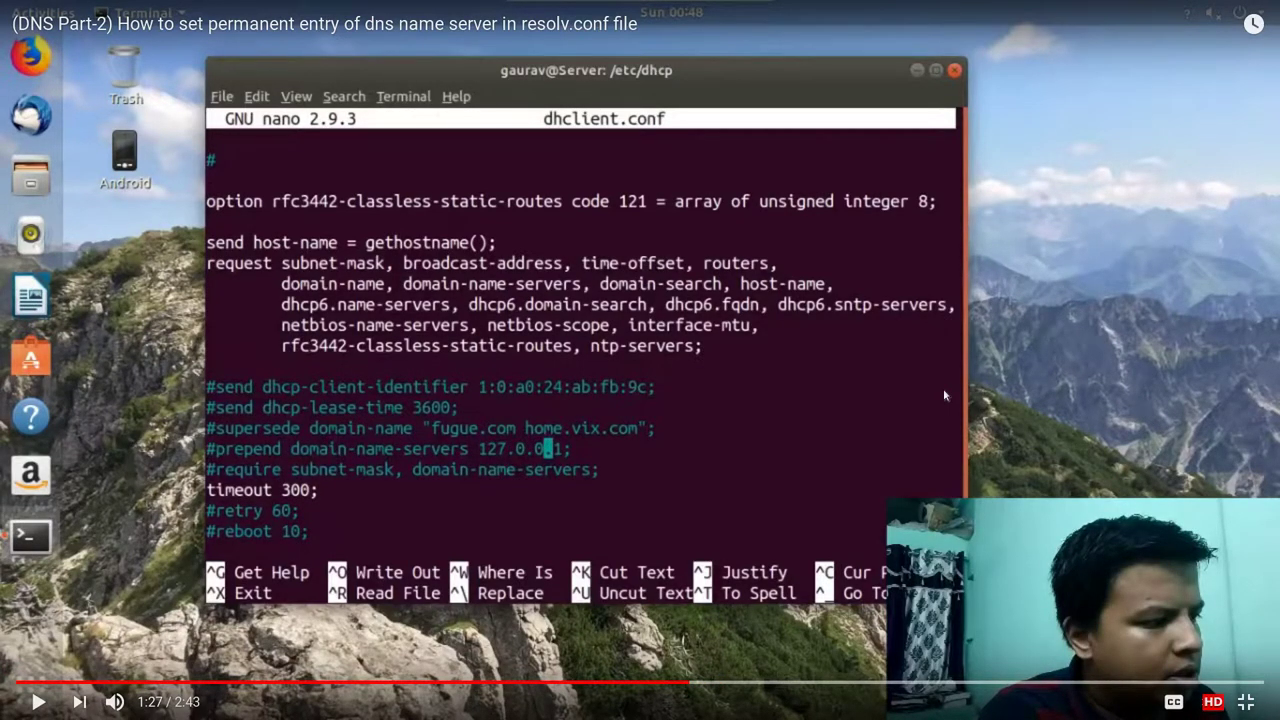
key("Right")
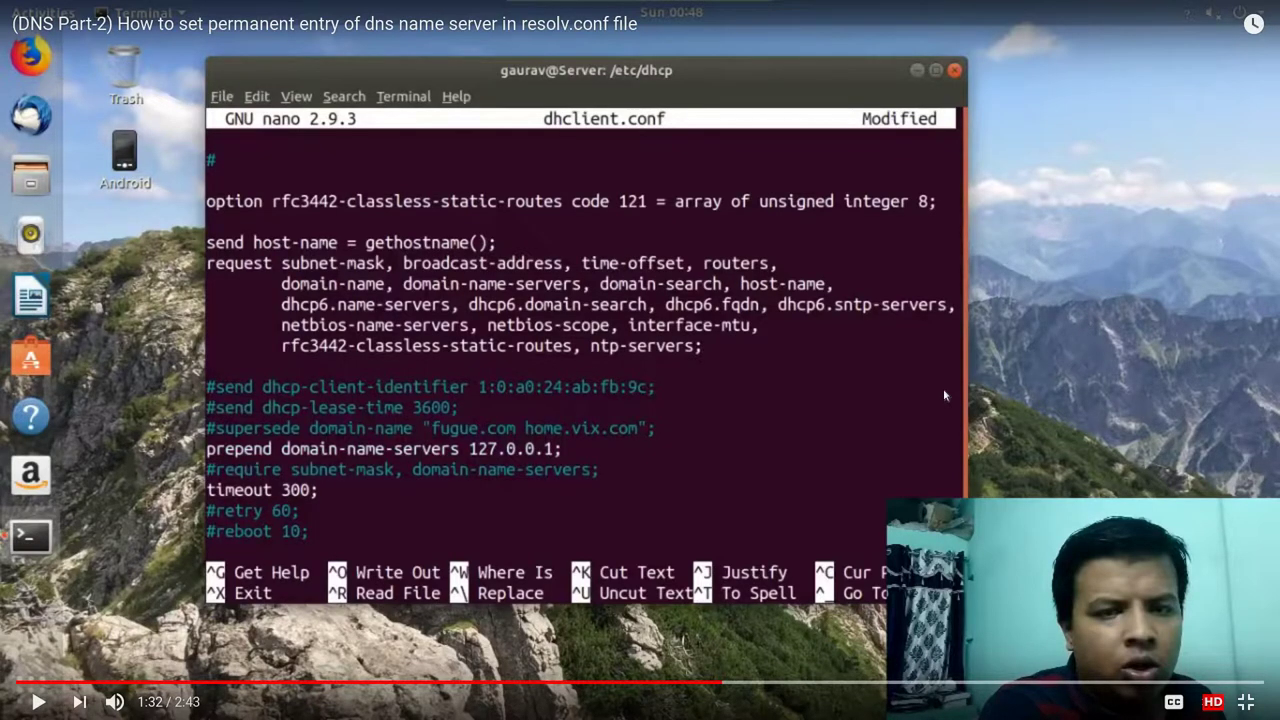
key("Right")
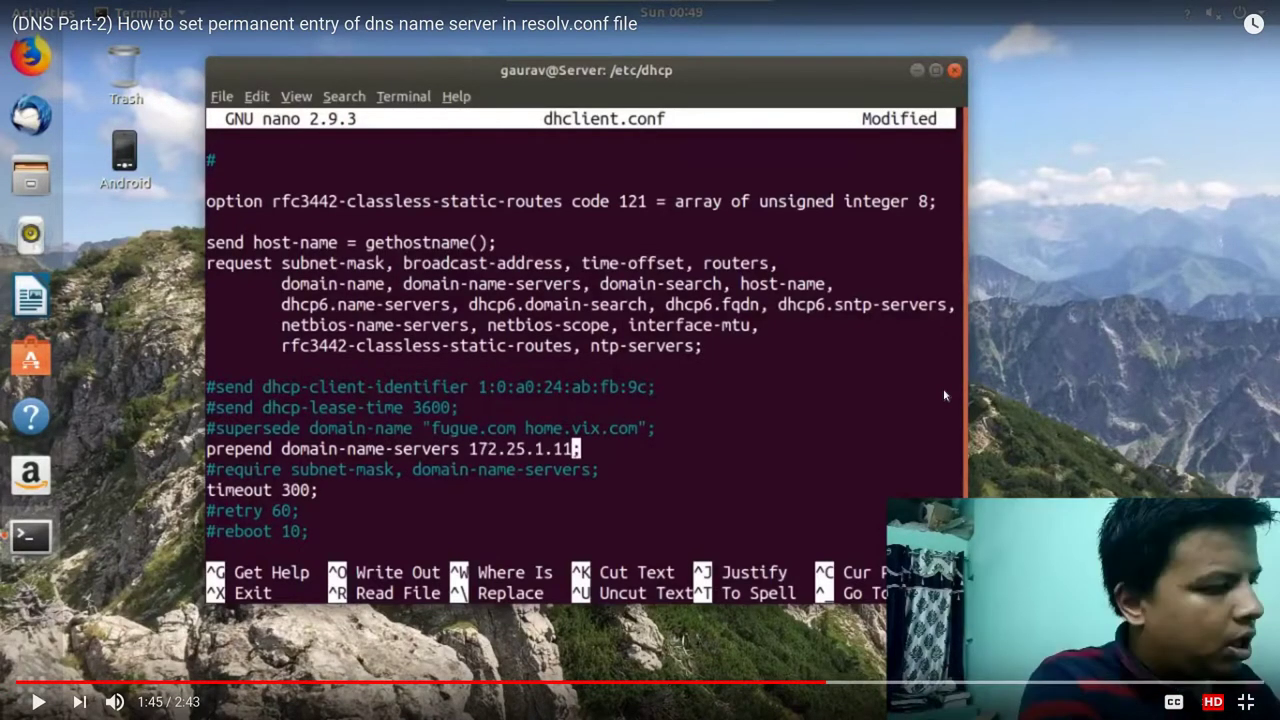
Review the screenshots of the commented prepend line in dhclient.conf and return to the one edited to 172.25.1.11
key("Left")
key("Left")
key("Left")
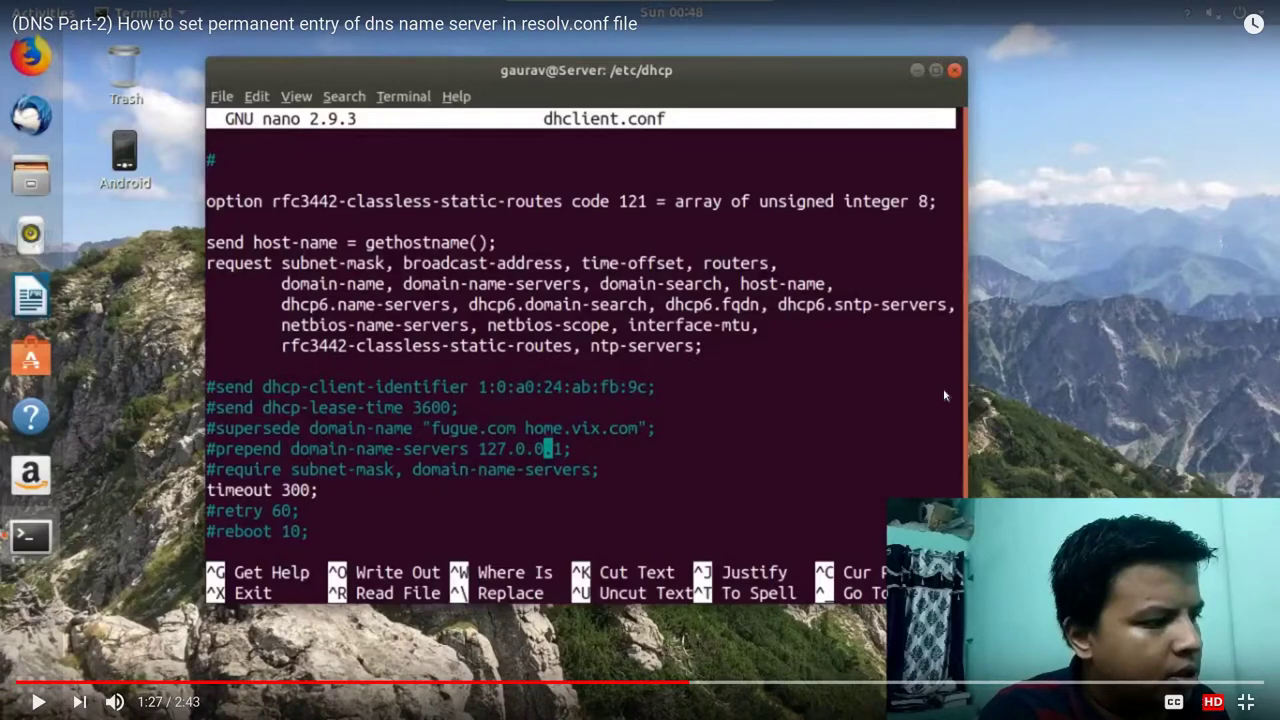
key("Left")
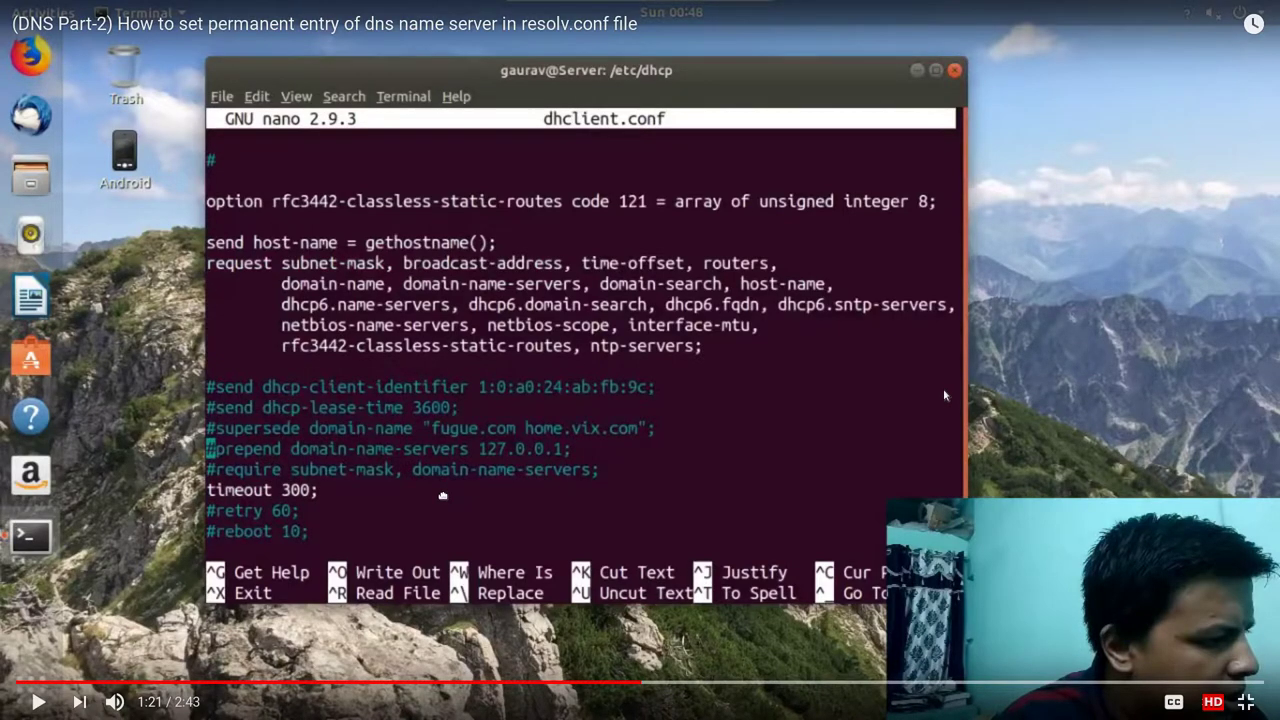
key("Right")
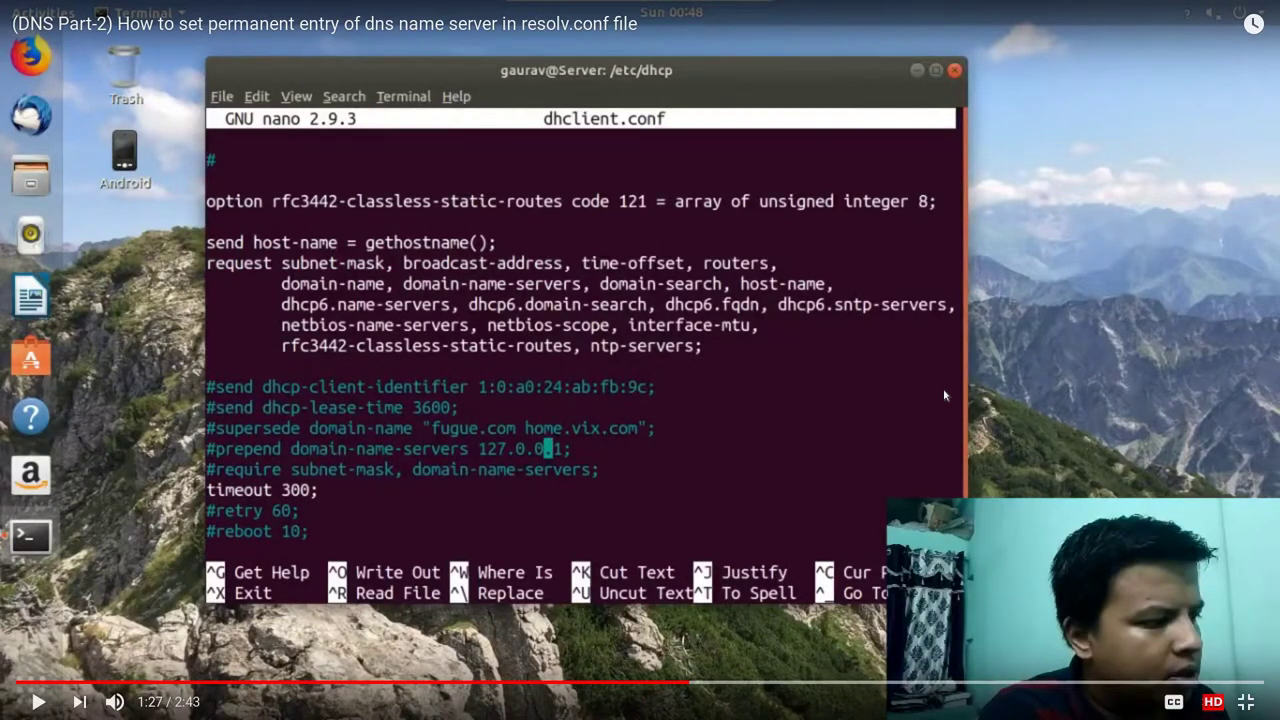
key("Right")
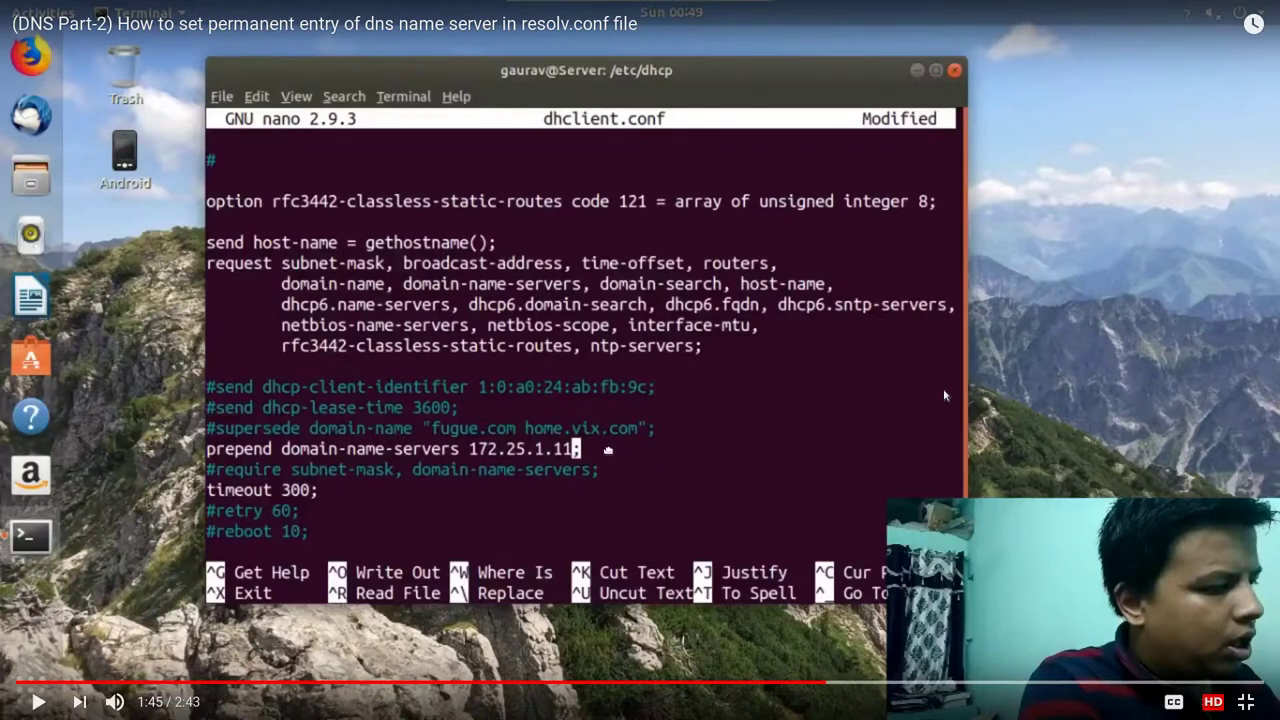
View the screenshot of the networking restart, and go back through the saved dhclient.conf to the commented prepend line
key("ctrl+o")
key("Return")
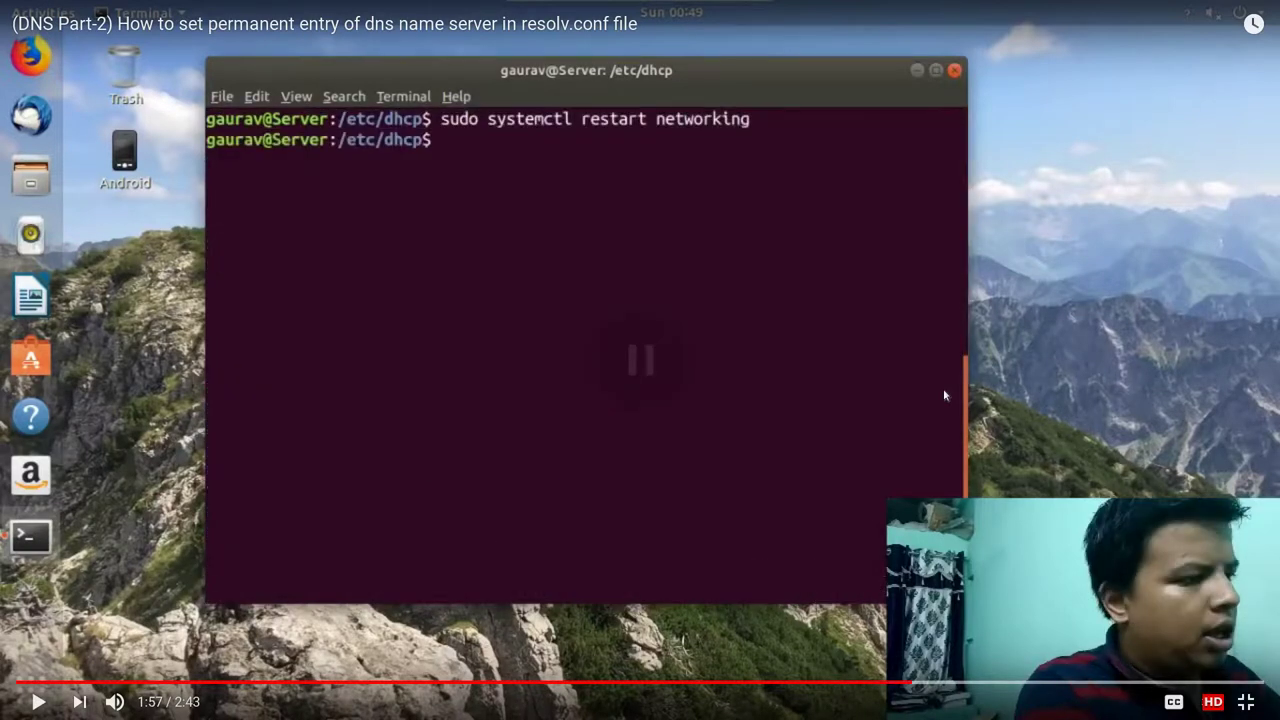
key("j")
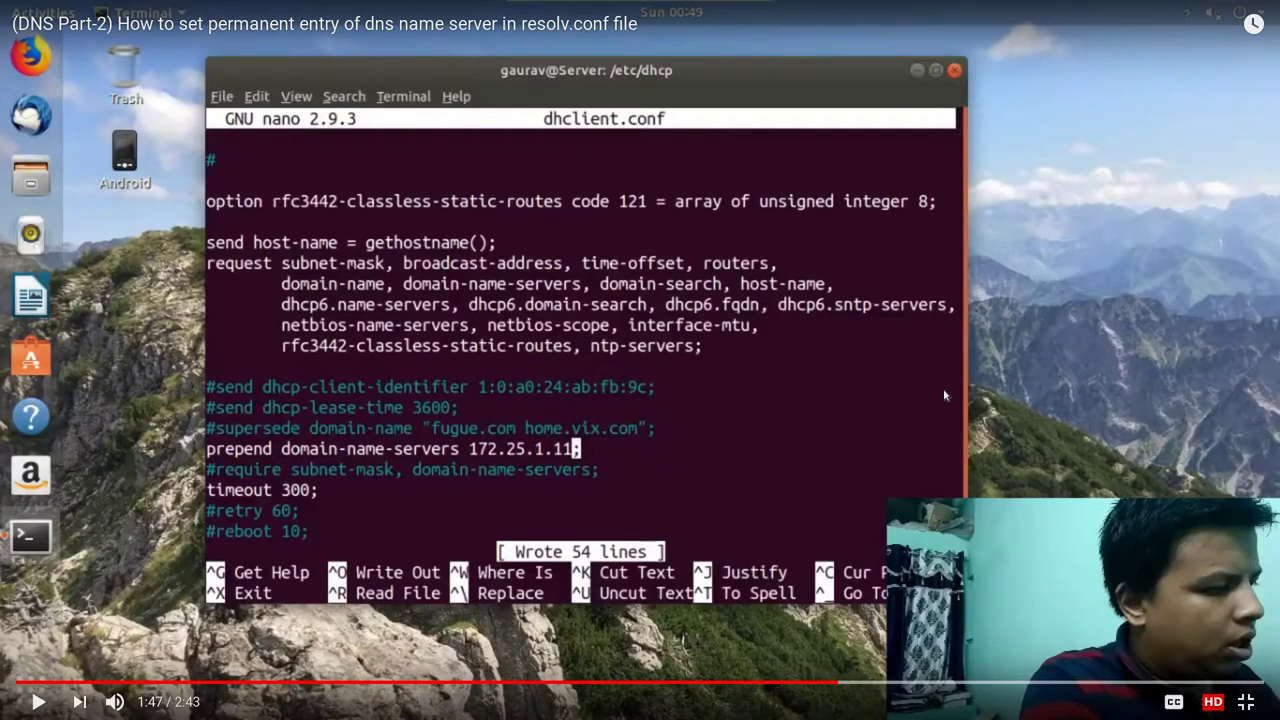
key("Left")
key("Left")
key("Left")
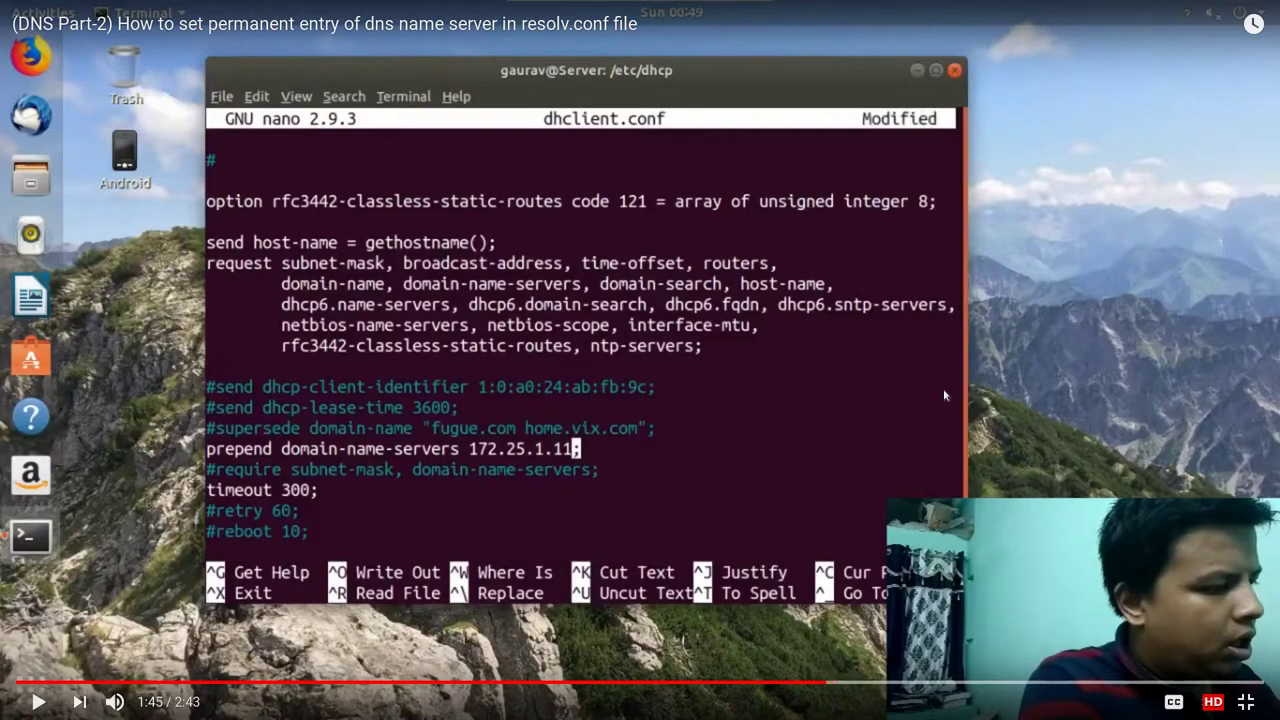
key("Left")
key("Left")
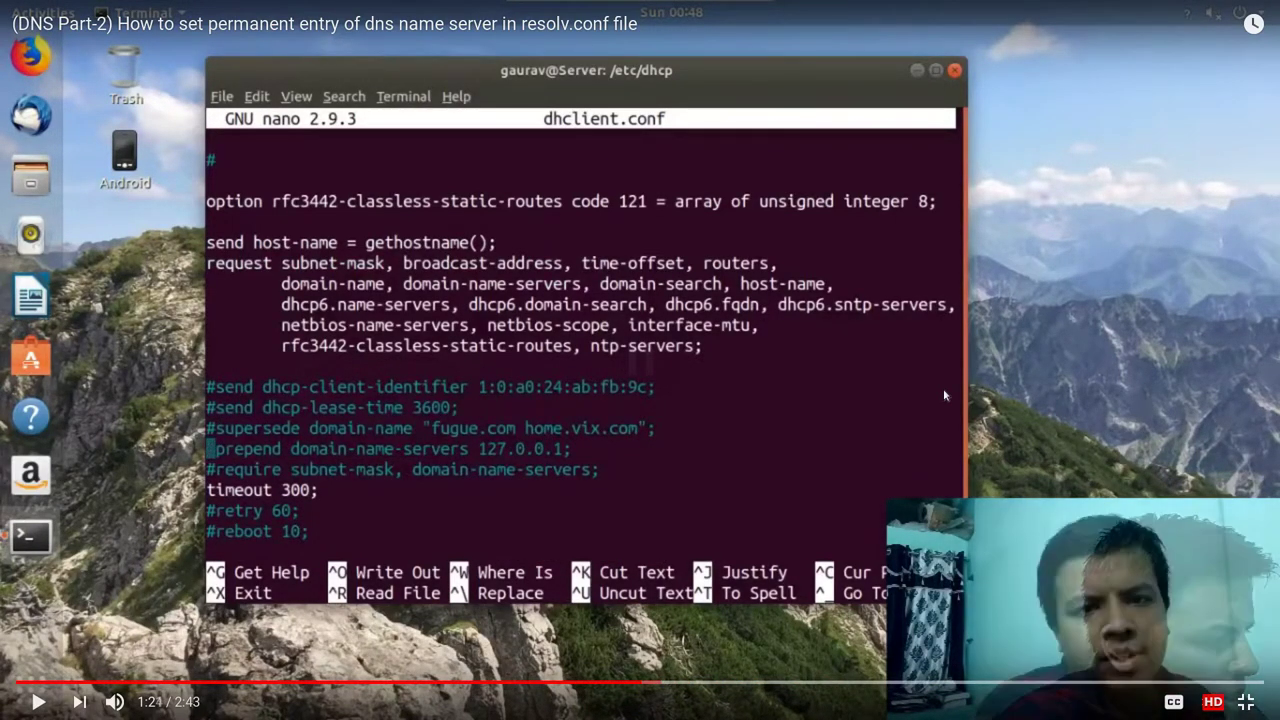
Advance past the edited prepend line to the screenshot of dhclient.conf written to disk
key("Right")
key("Right")
key("Right")
key("Right")
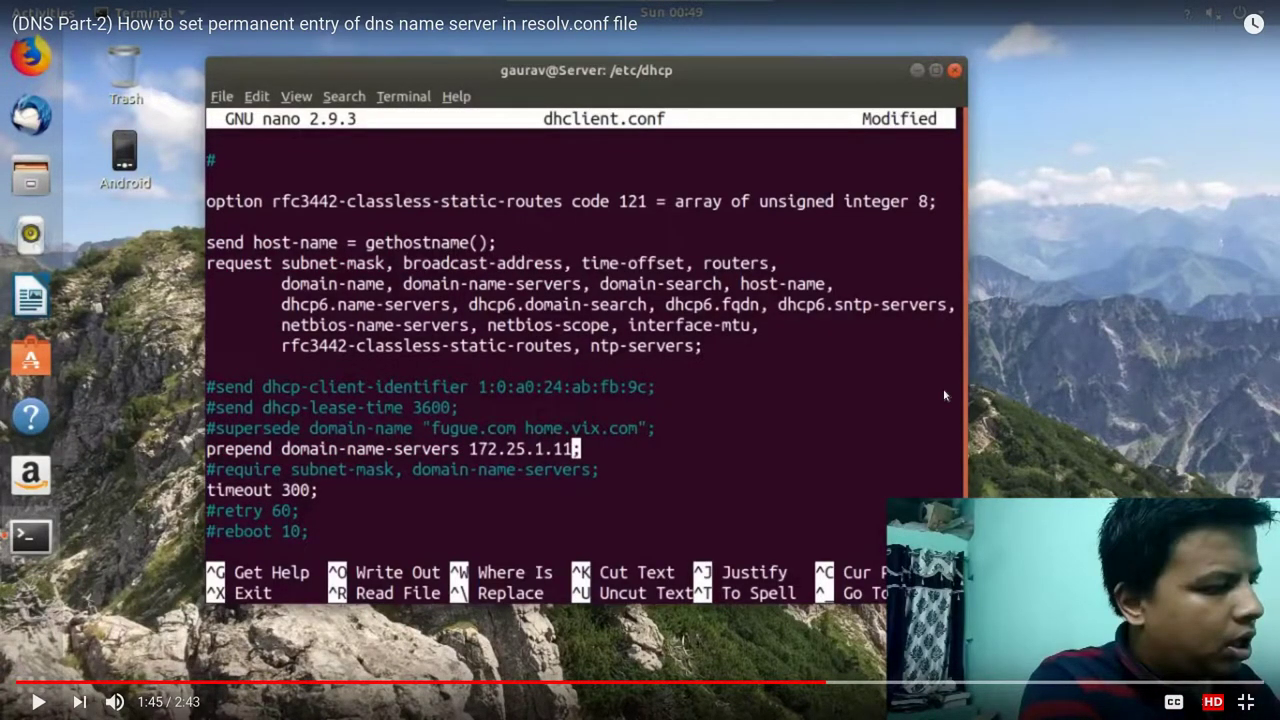
key("ctrl+o")
key("Return")
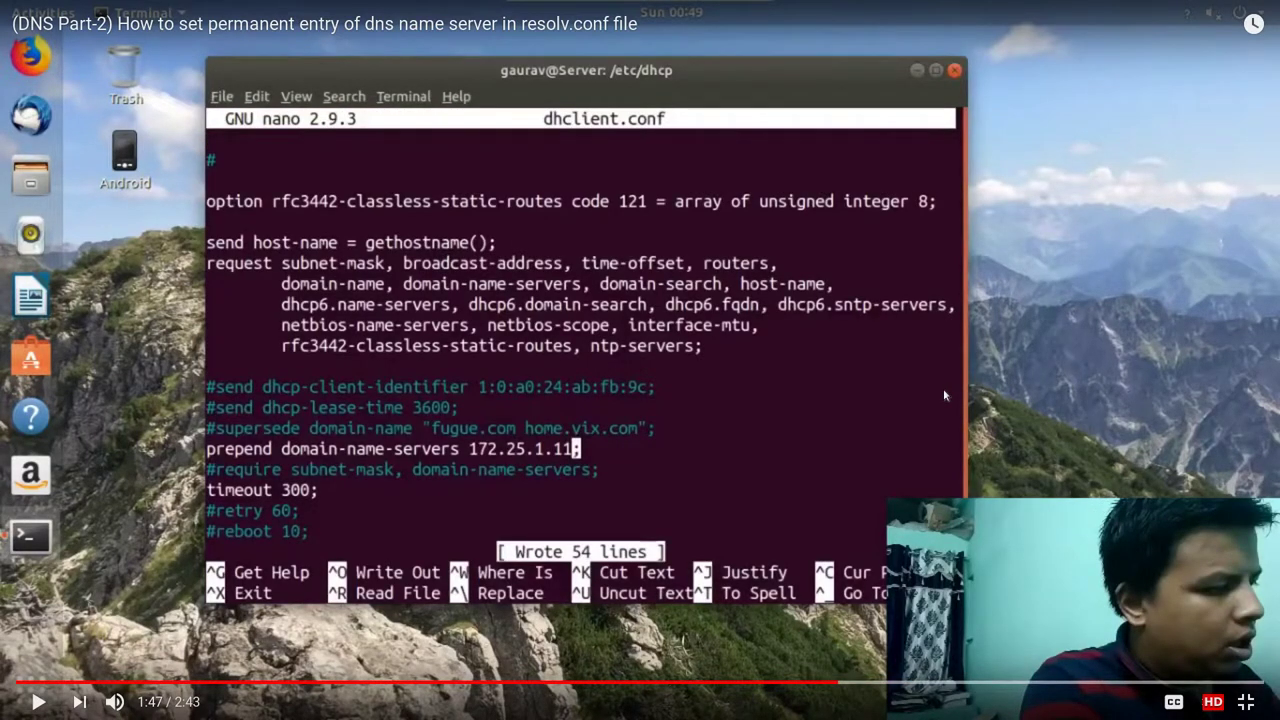
Examine the screenshots of the commands restarting networking and NetworkManager, and return to the /etc/resolv.conf screenshot
key("l")
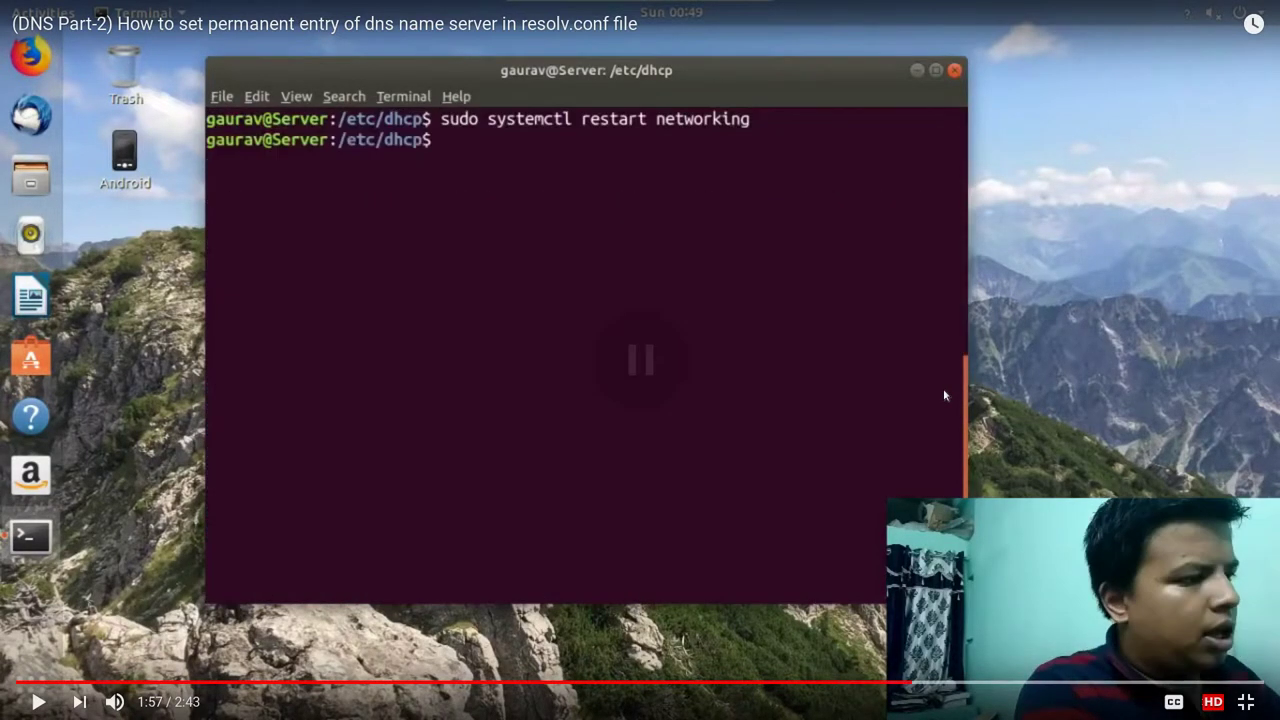
key("Right")
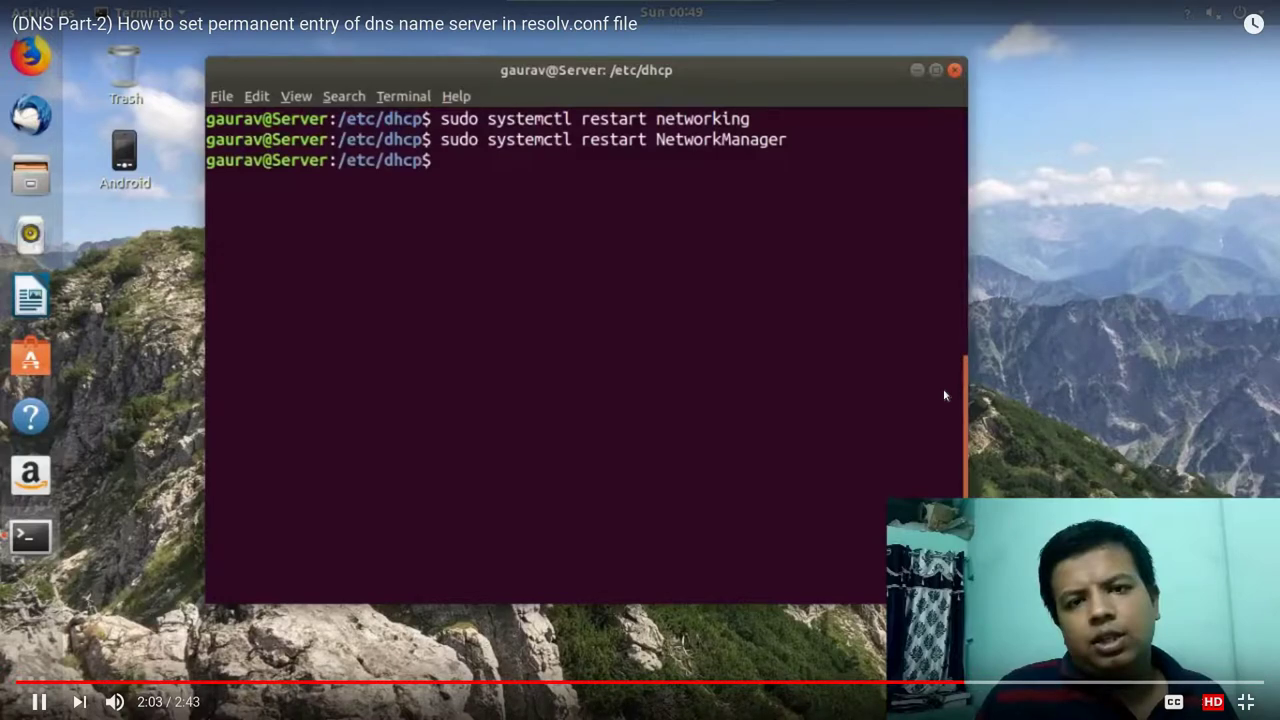
key("Left")
key("k")
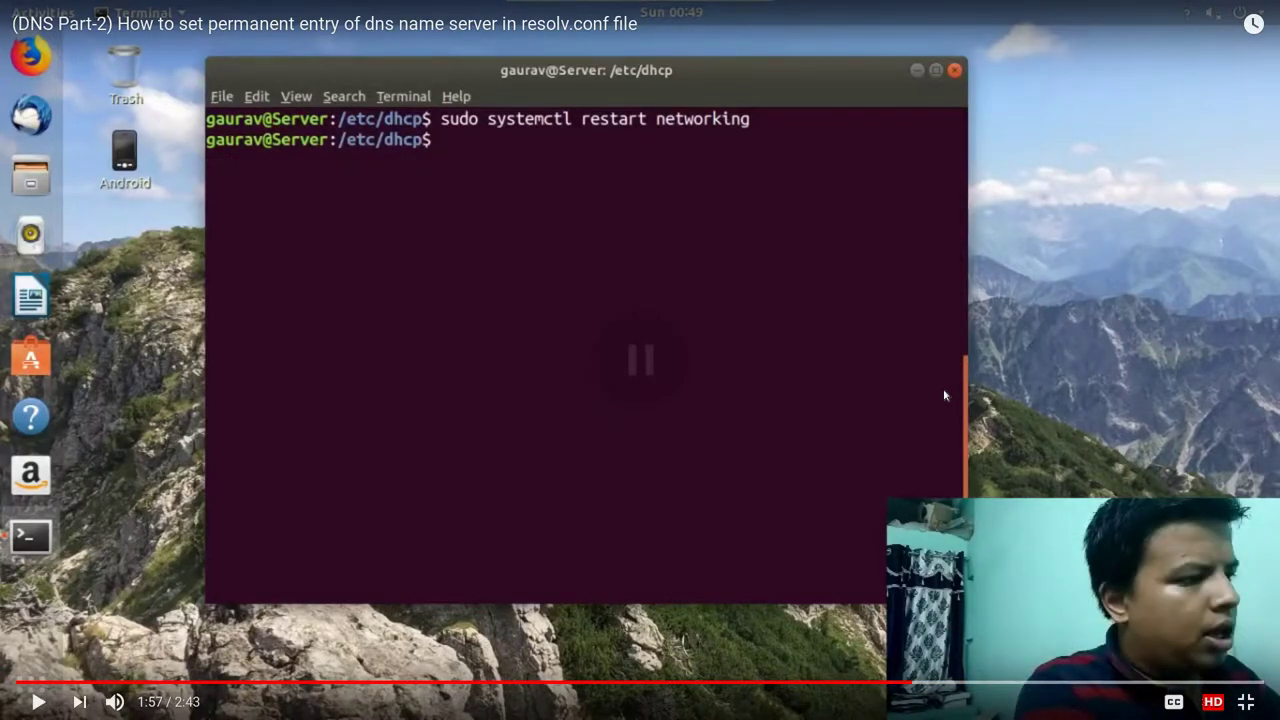
key("k")
key("Right")
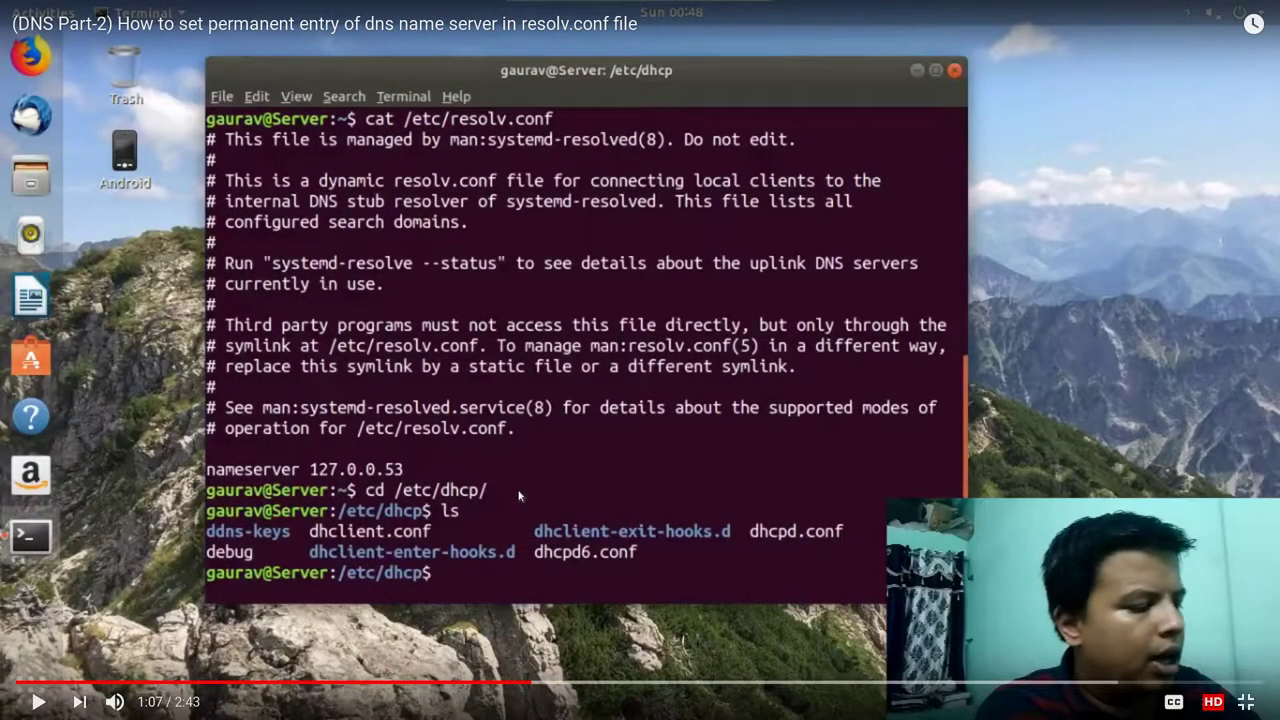
key("Escape")
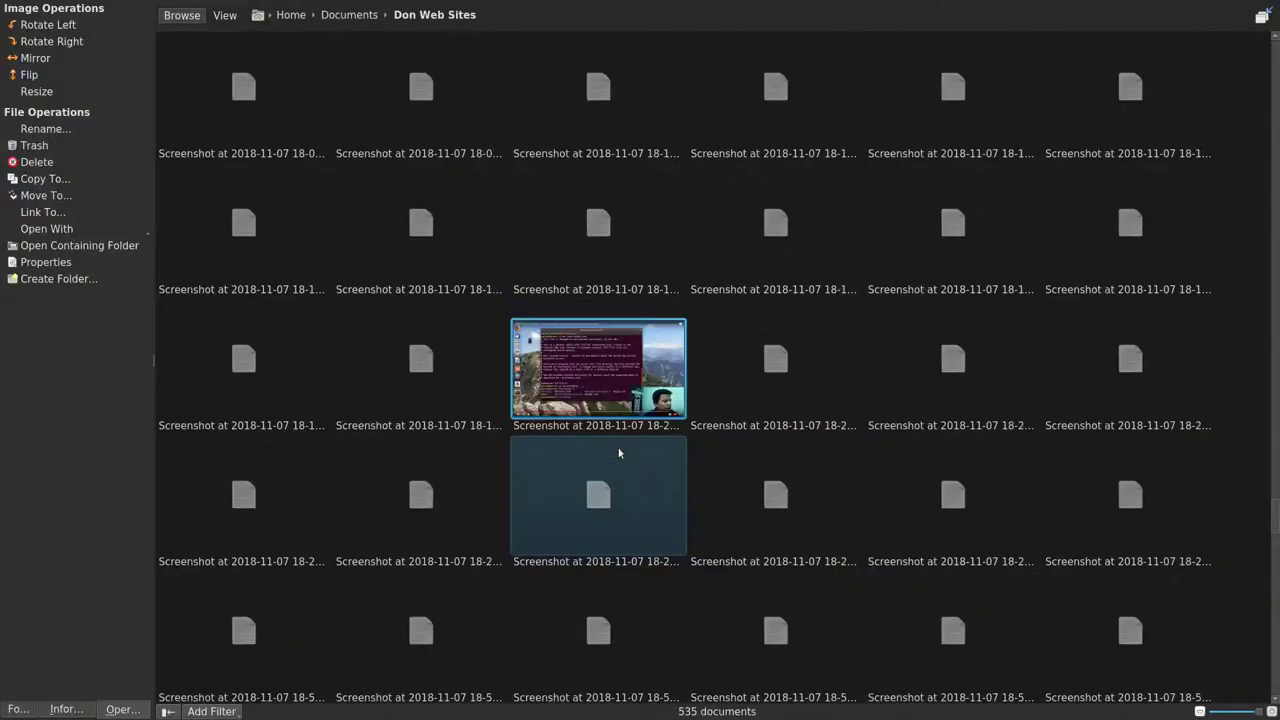
double_click(600, 358)
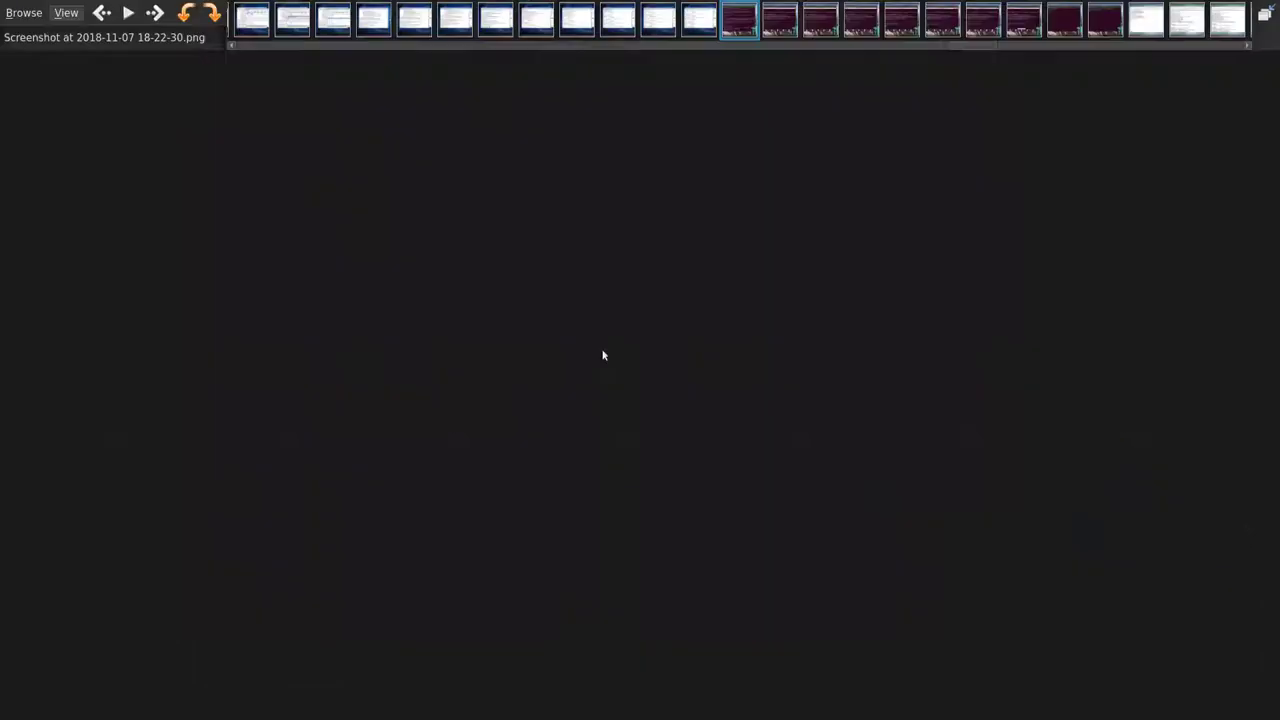
left_click(1268, 14)
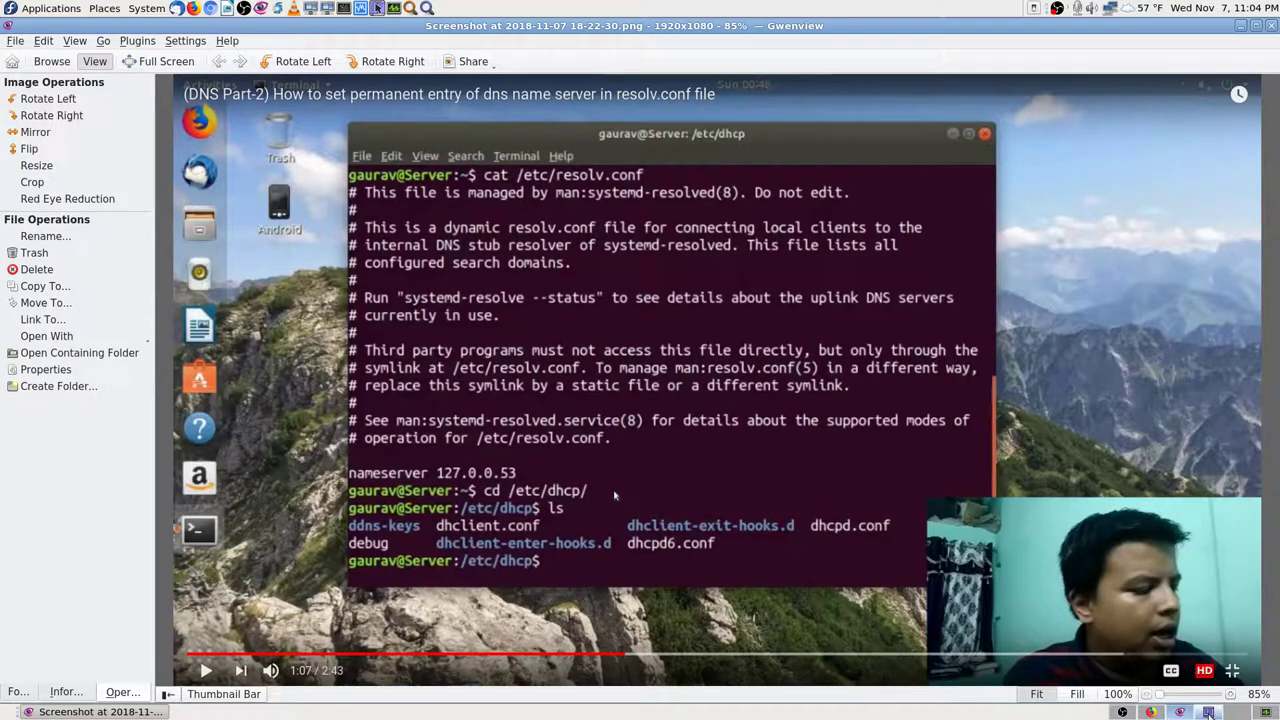
Alternate between the Firefox server terminal and the Gwenview screenshot to compare the nslookup output with the resolv.conf contents, checking OBS too
left_click(1155, 712)
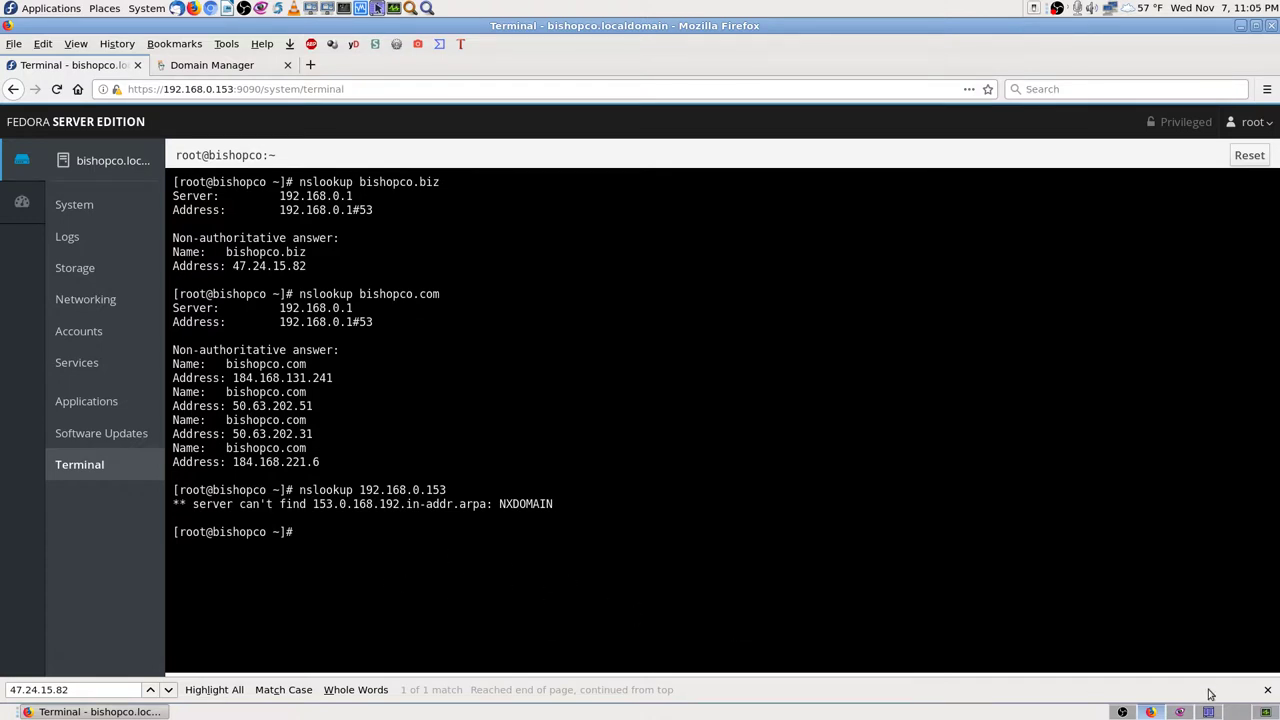
left_click(1183, 712)
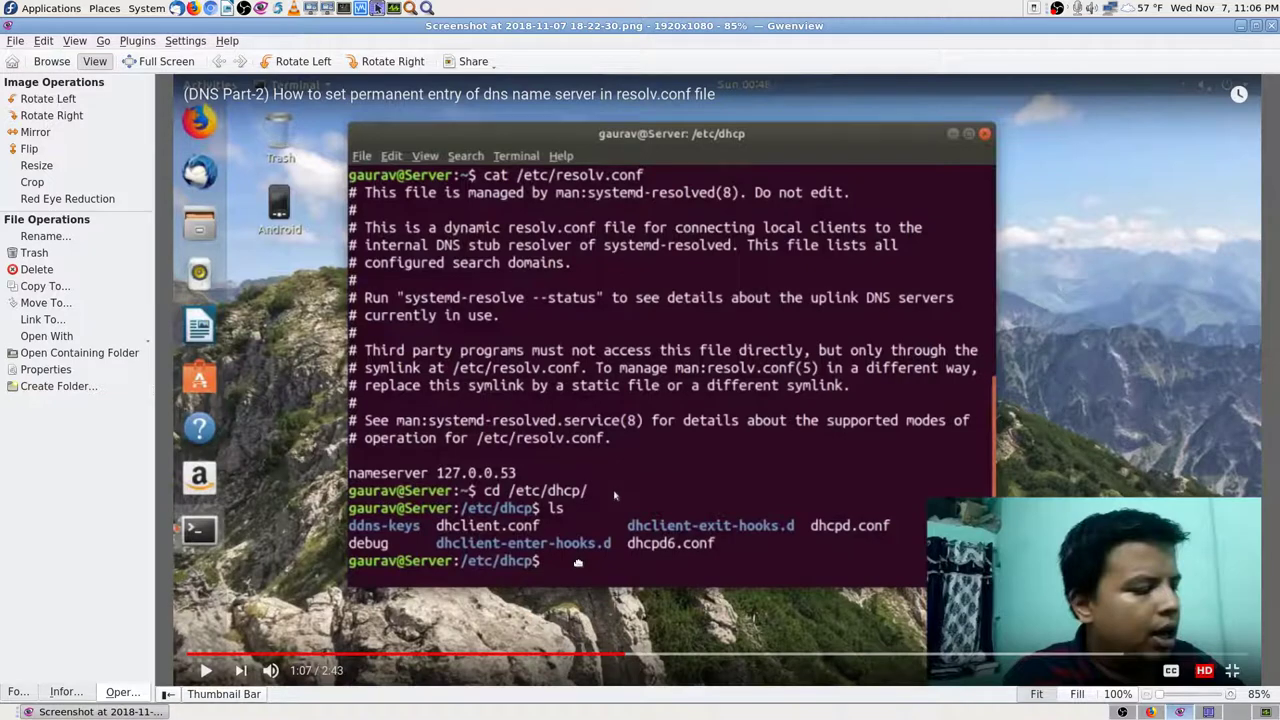
left_click(1151, 712)
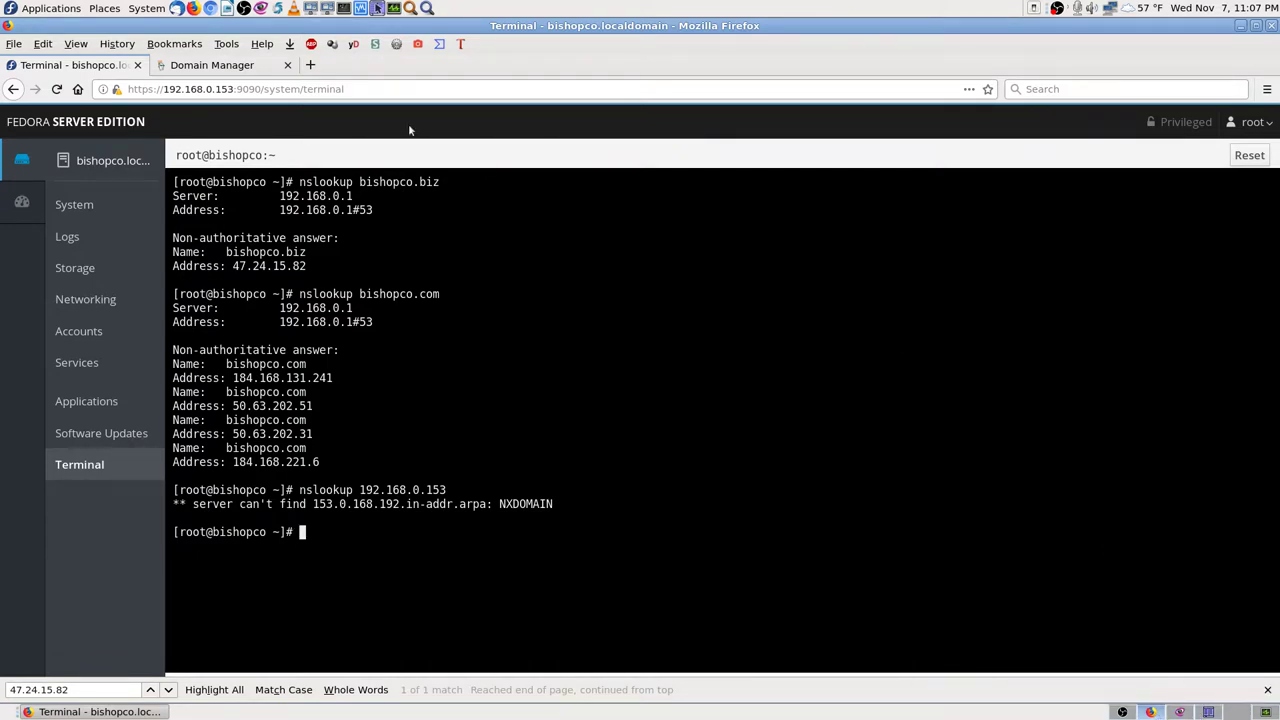
key("ctrl+alt+Right")
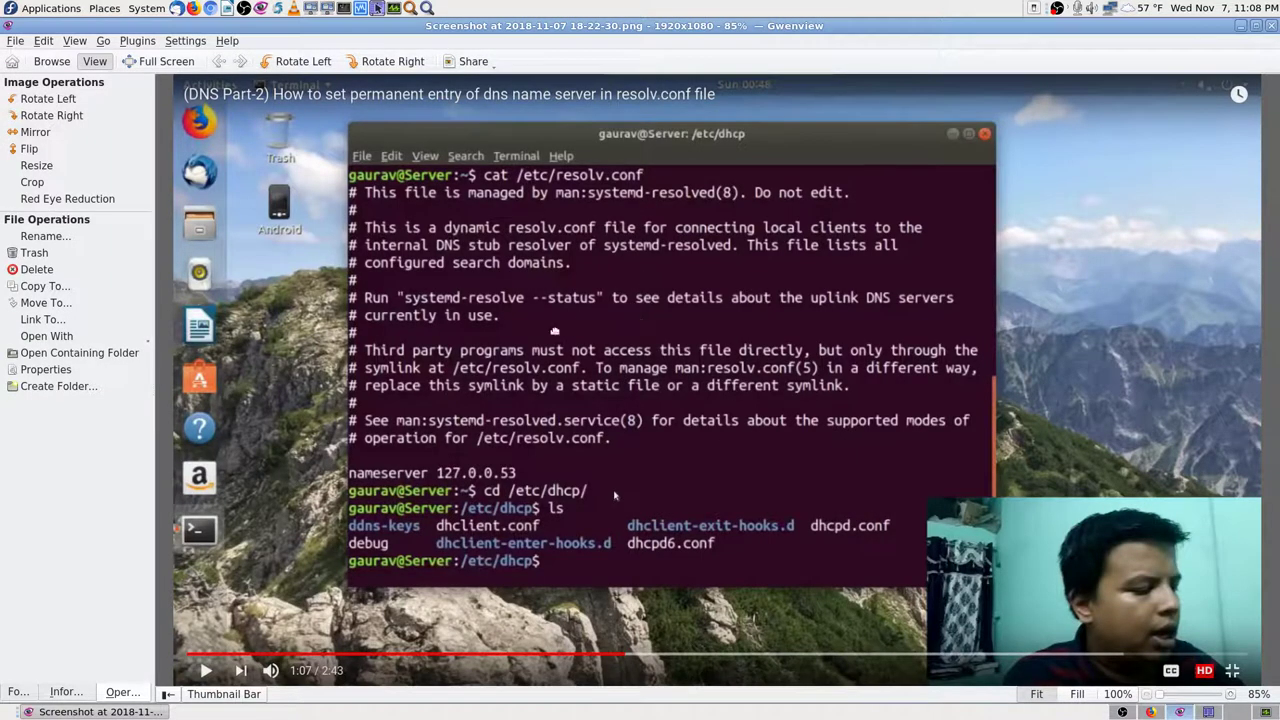
left_click(1121, 712)
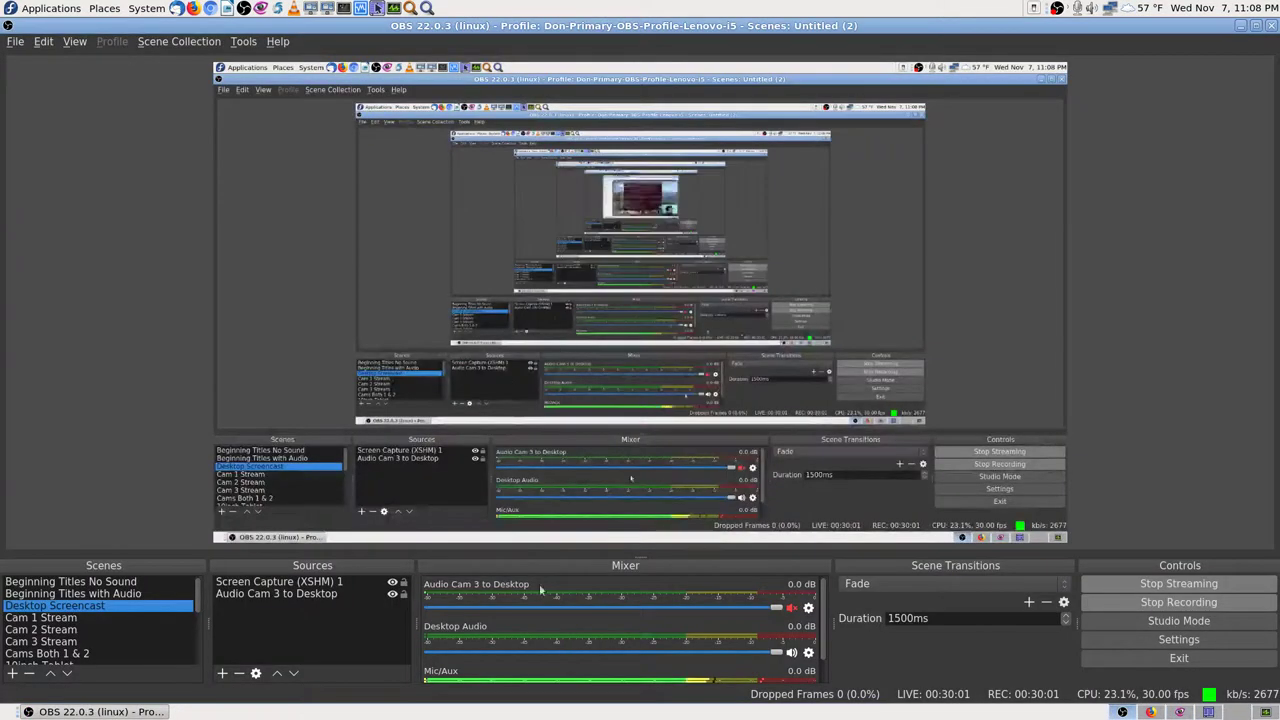
left_click(1150, 712)
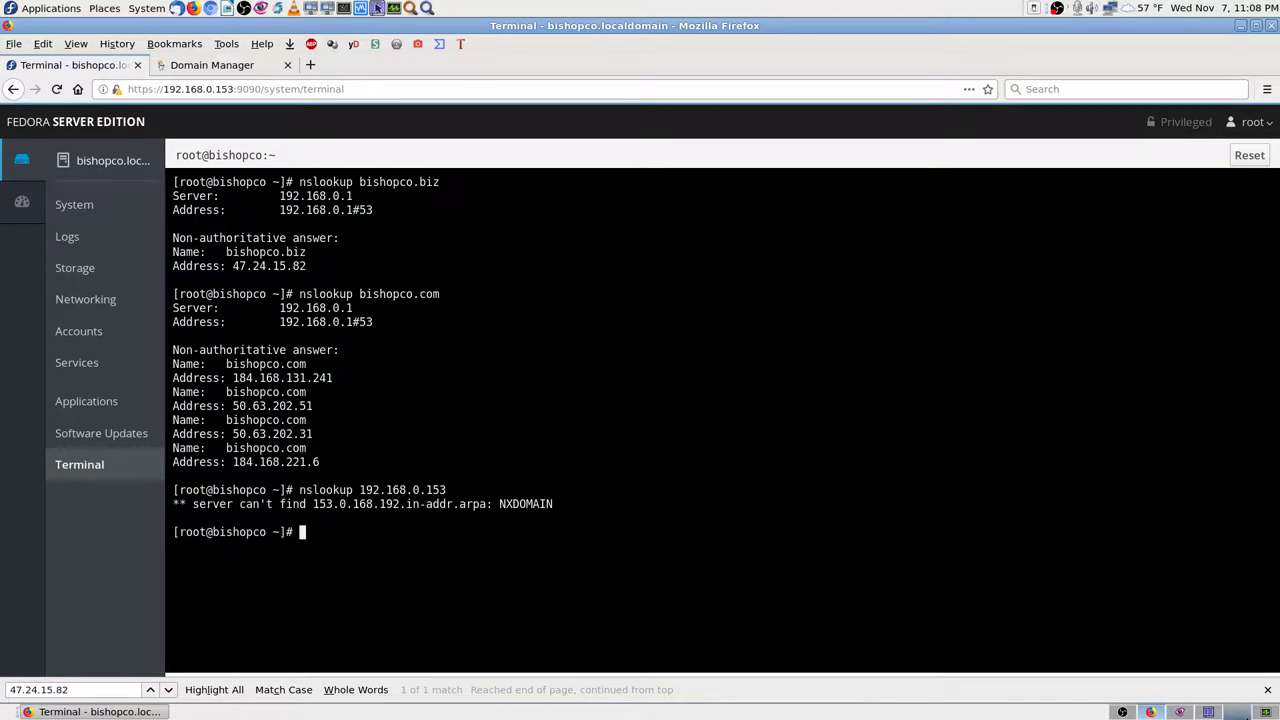
Switch to the Gwenview screenshots and advance from the /etc/resolv.conf listing to the edited prepend domain-name-servers line in dhclient.conf
left_click(1178, 712)
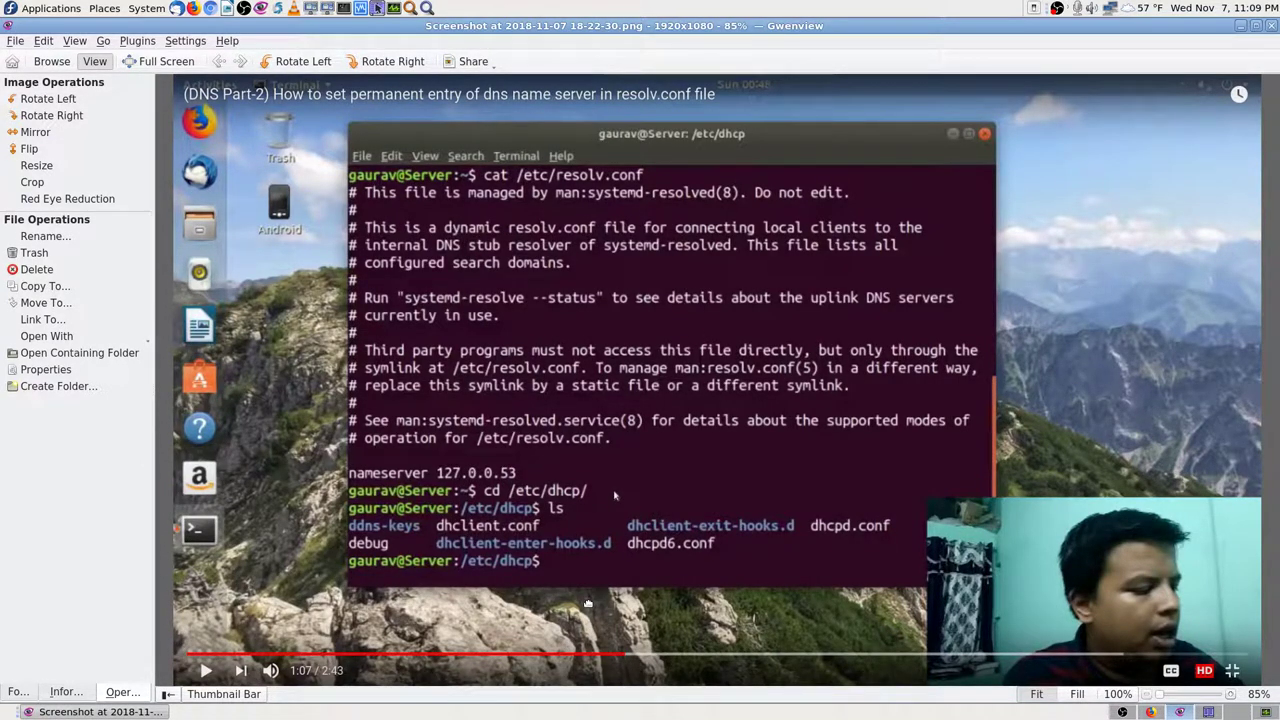
key("space")
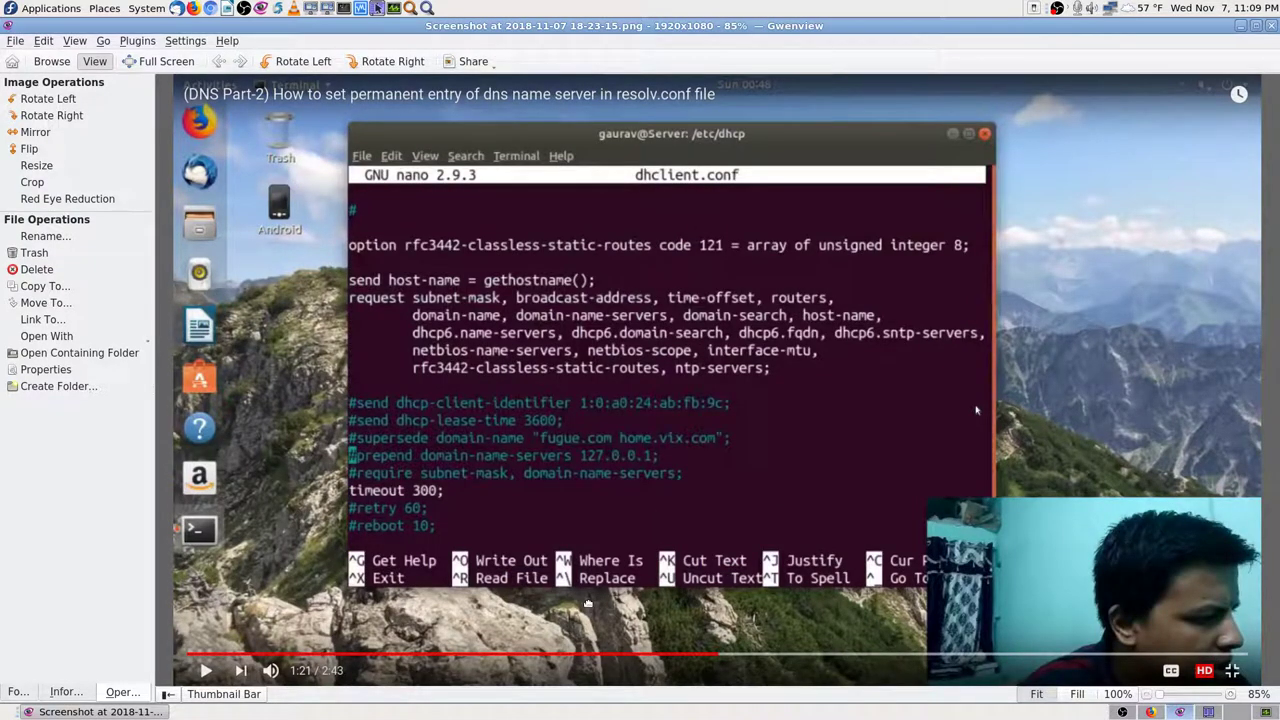
key("space")
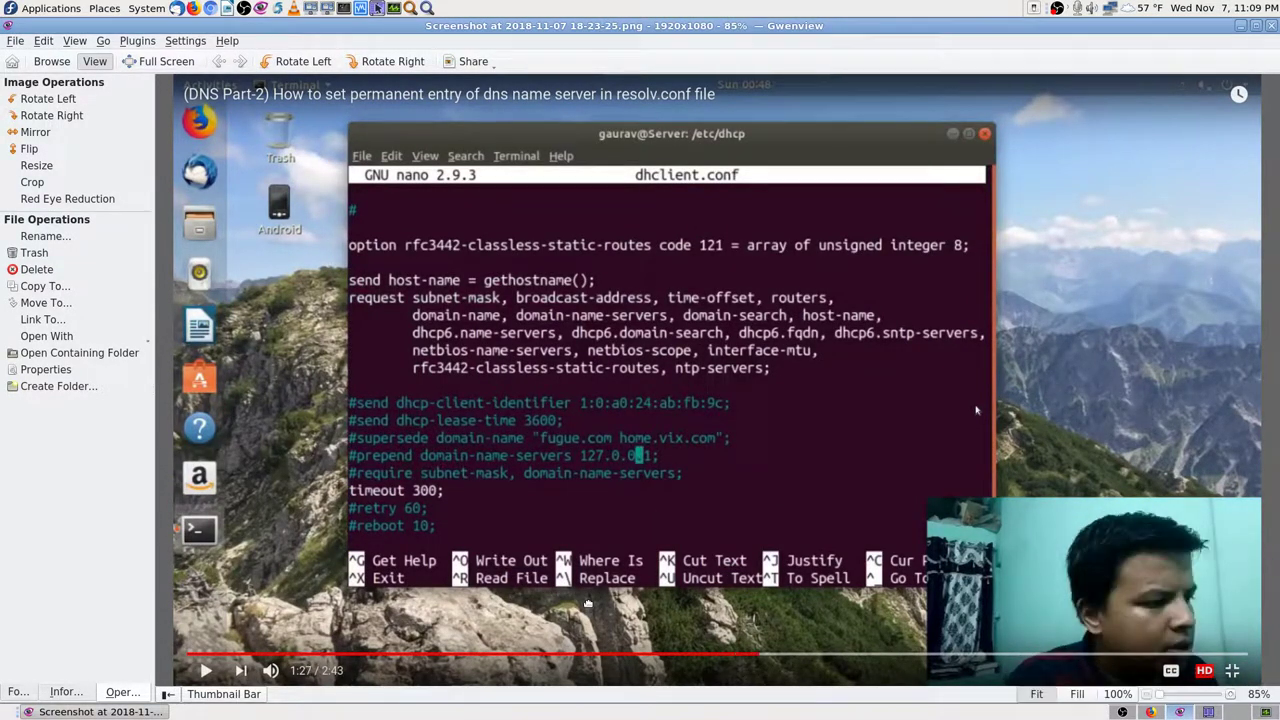
key("space")
key("space")
key("space")
key("space")
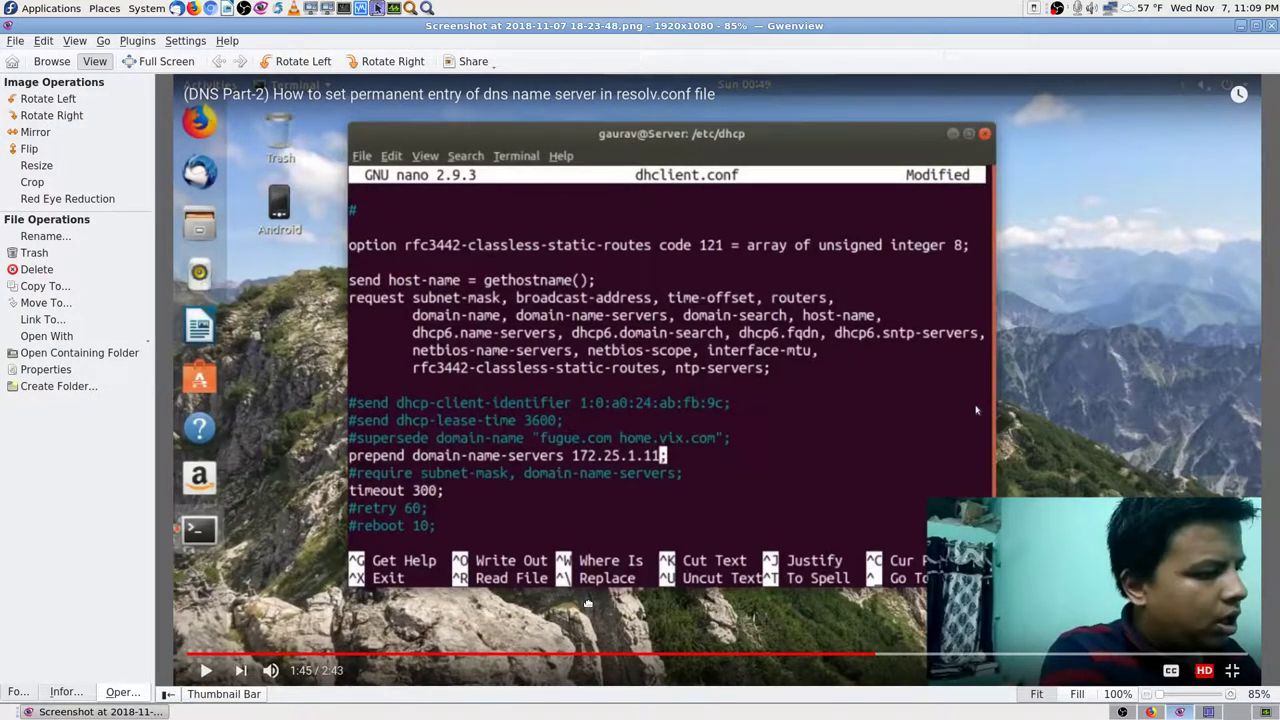
Go back through the dhclient.conf screenshots to the one showing /etc/resolv.conf and the /etc/dhcp listing
key("BackSpace")
key("BackSpace")
key("BackSpace")
key("BackSpace")
key("BackSpace")
key("BackSpace")
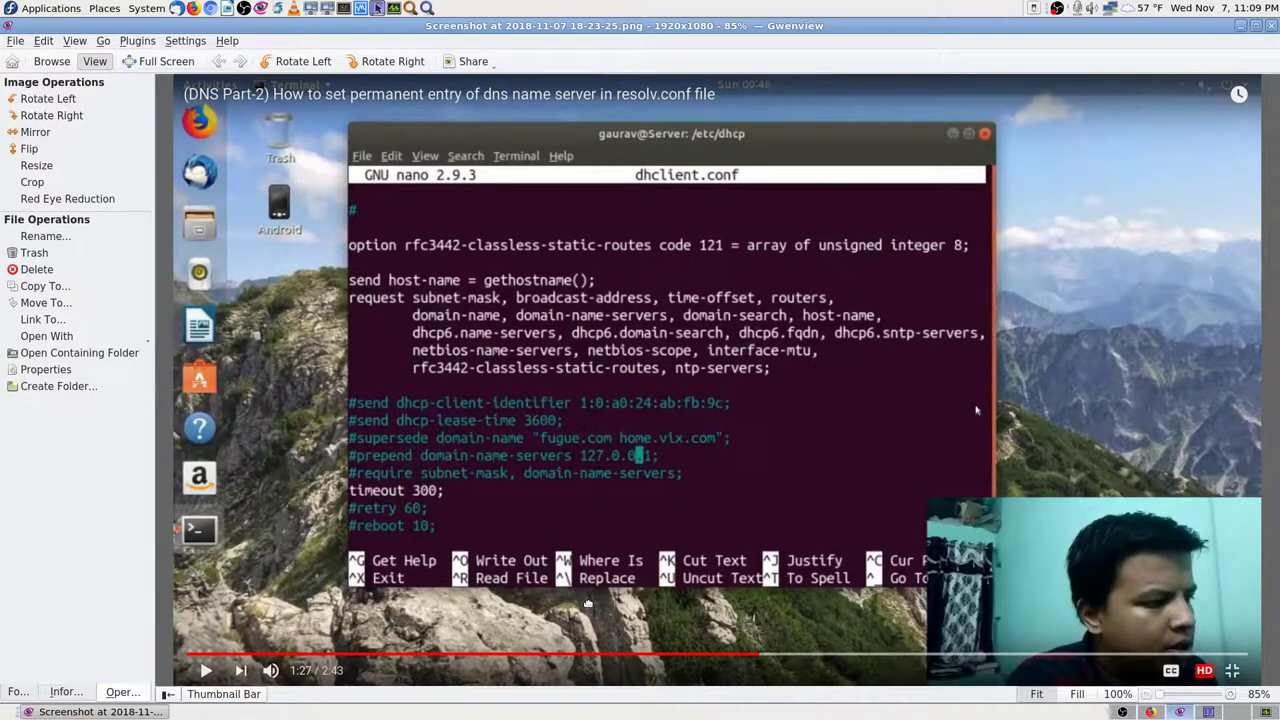
key("BackSpace")
key("BackSpace")
key("BackSpace")
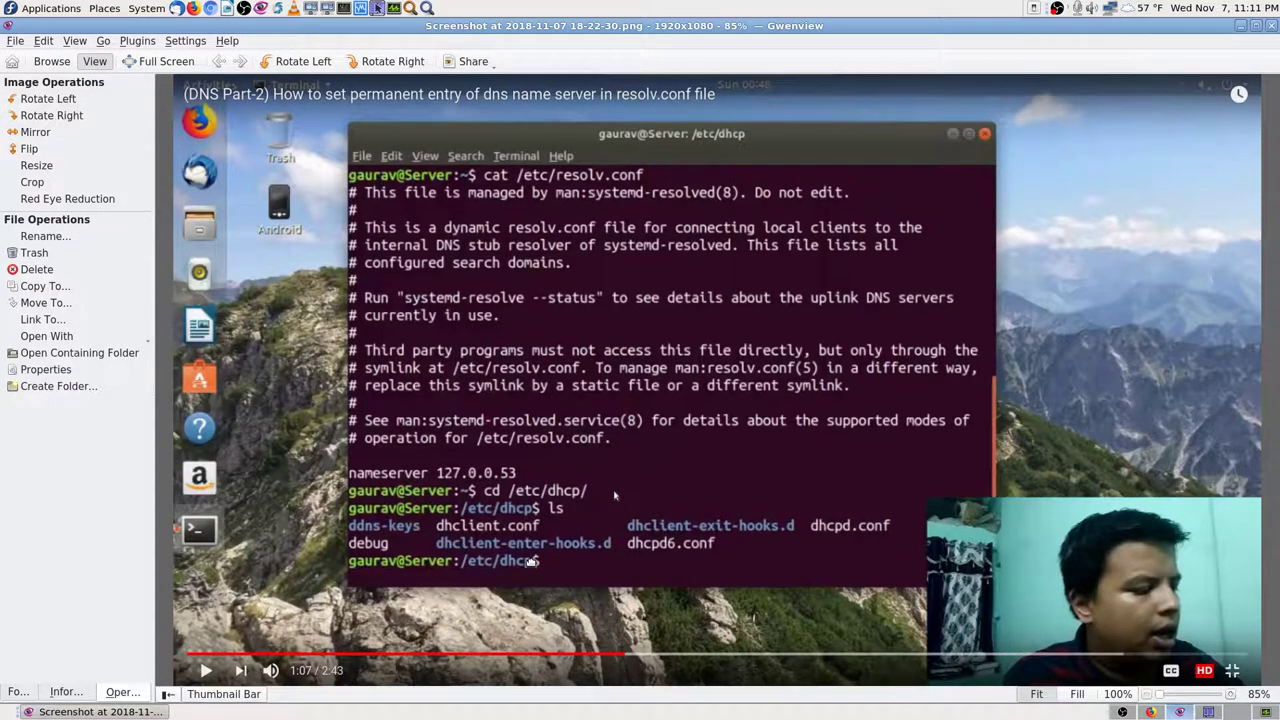
Recheck the unedited dhclient.conf screenshot, then compare the /etc/resolv.conf screenshot with the nslookup output in the Firefox server terminal
key("space")
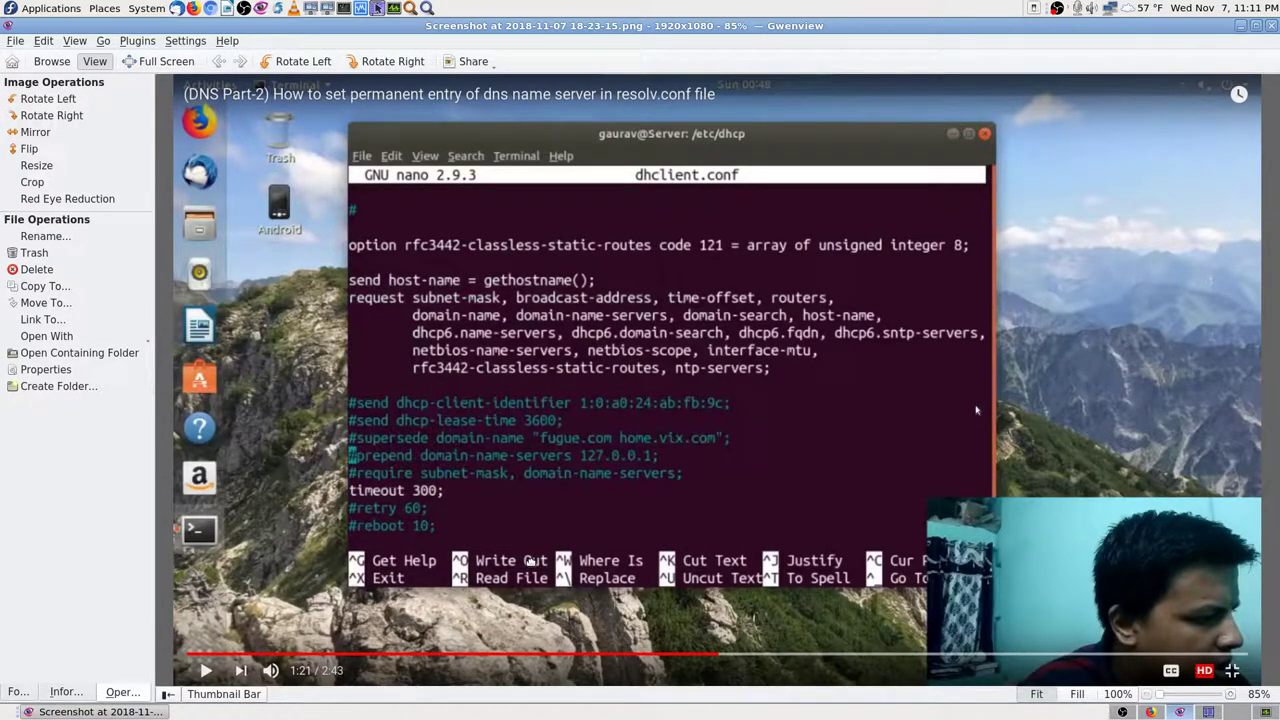
key("BackSpace")
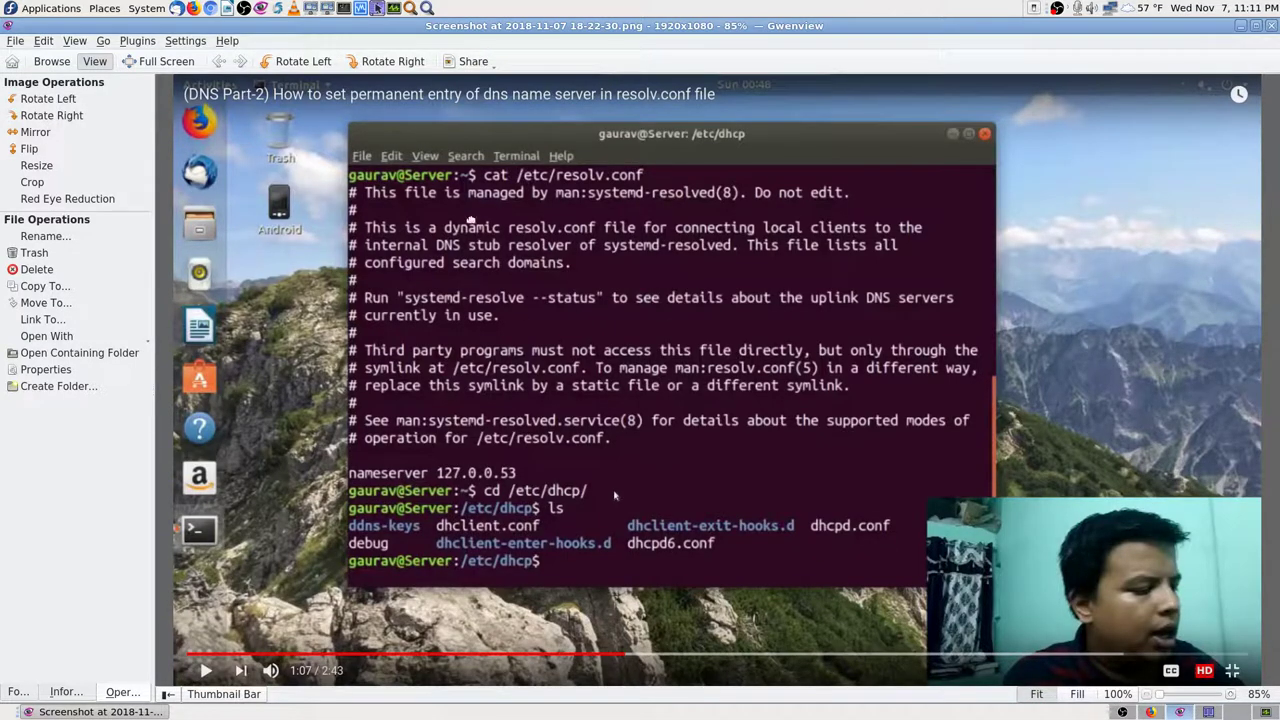
left_click(1150, 712)
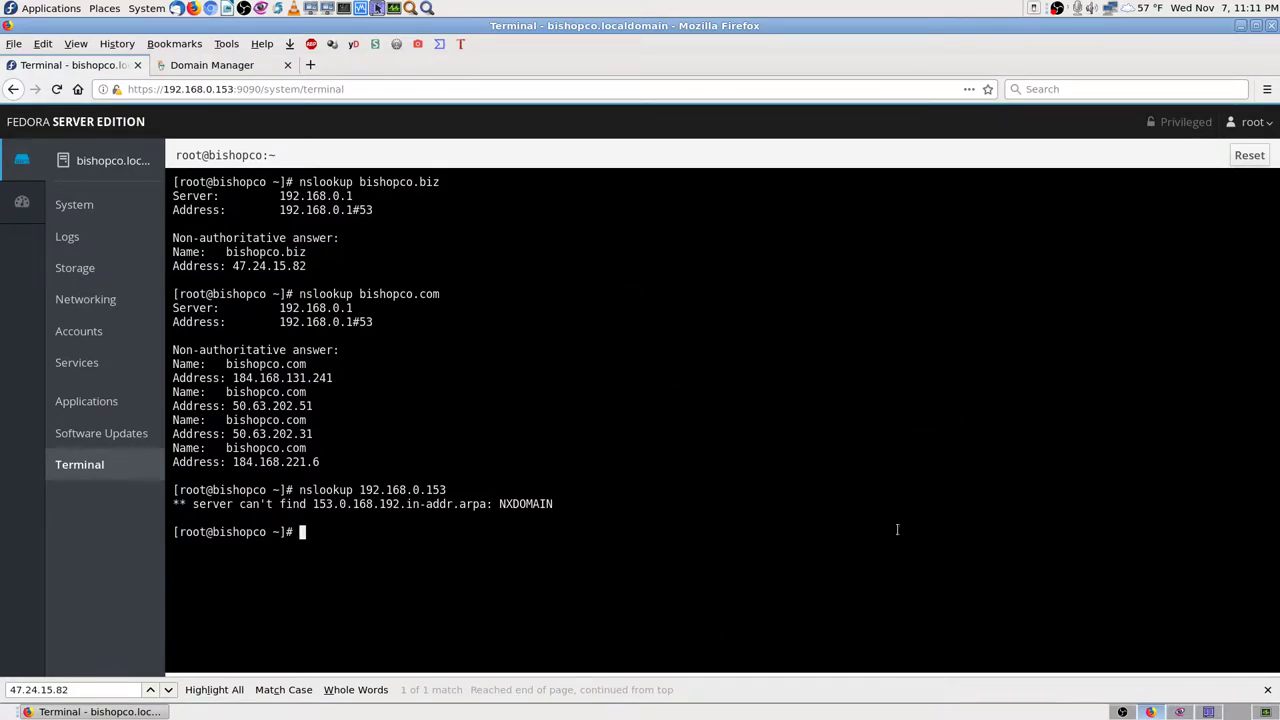
left_click(1180, 712)
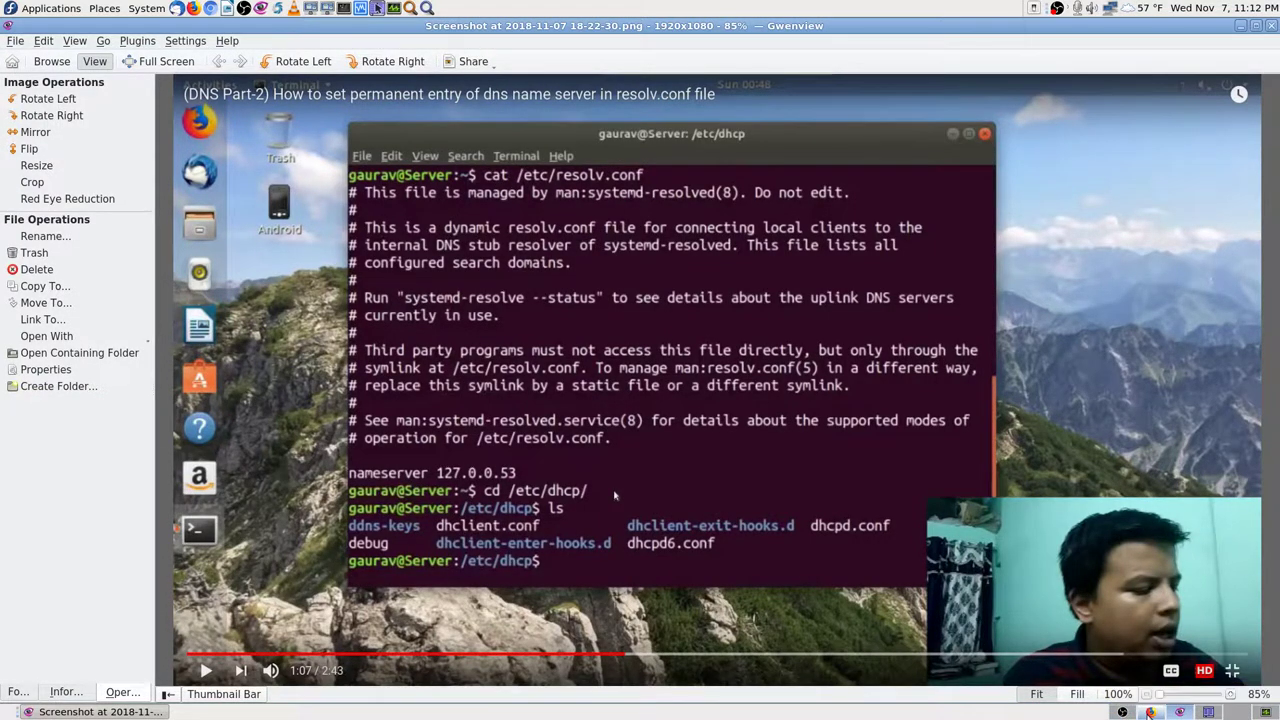
Switch to the Firefox server terminal, launch Midnight Commander with mc, and hide its panels to show the plain shell
left_click(1150, 712)
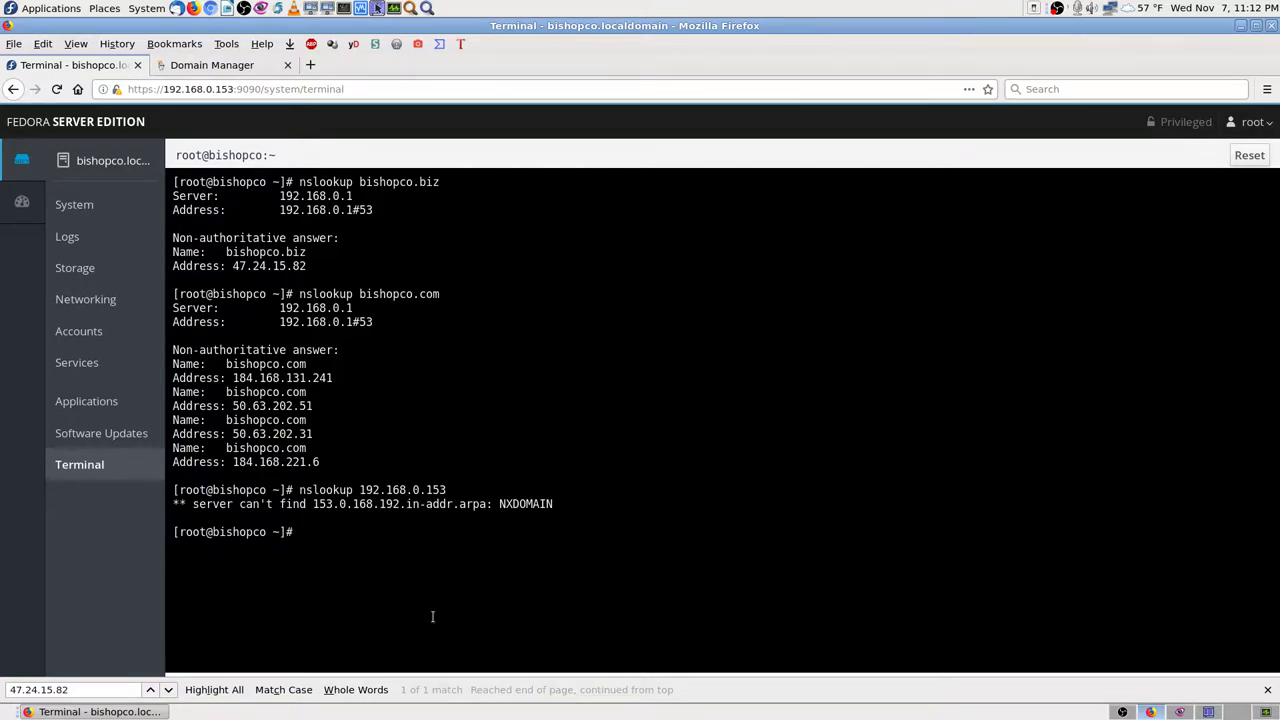
type("mc")
key("Return")
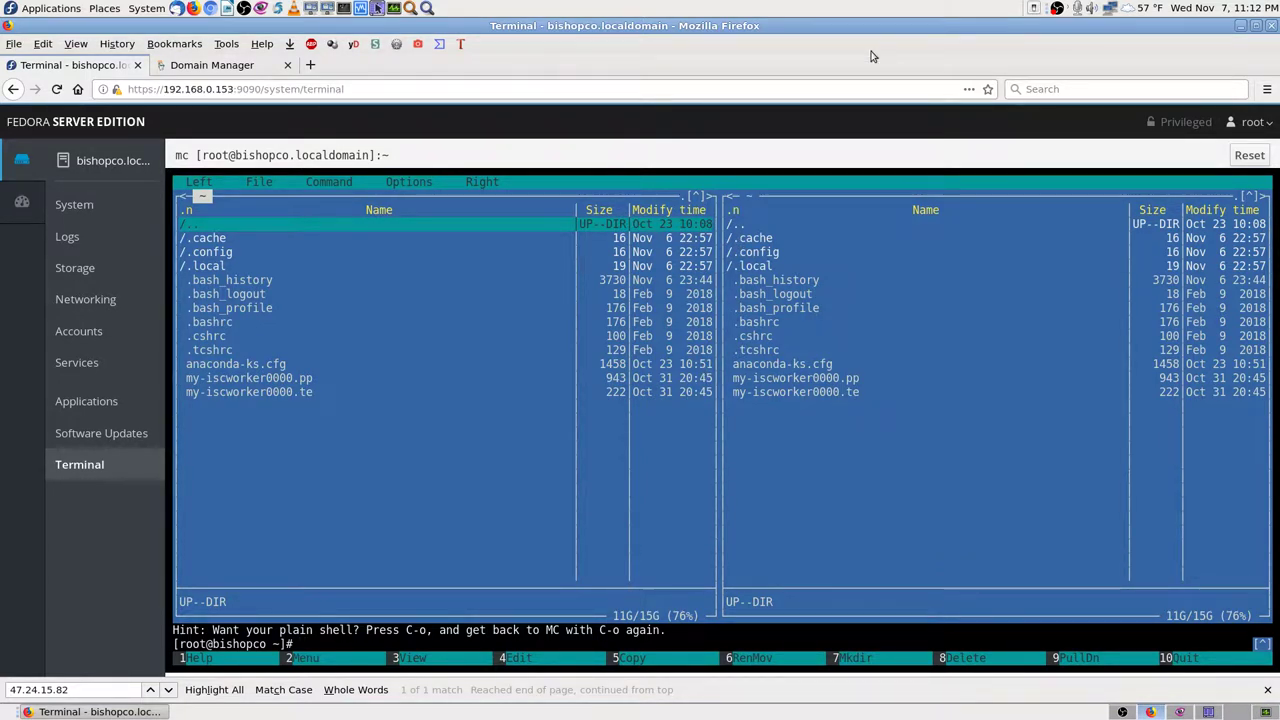
key("ctrl+o")
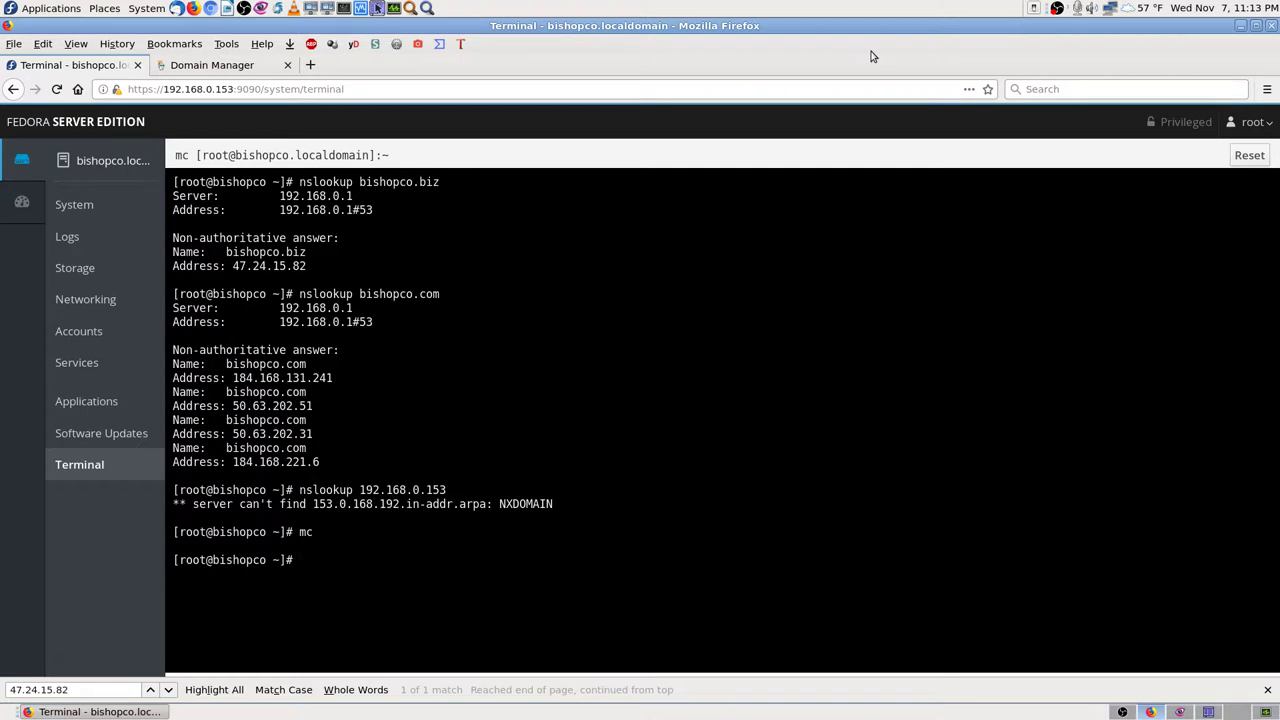
Go to the Domain Manager page, open the bookmarks Library, and locate the folders whose names begin with Software
left_click(250, 68)
left_click(92, 63)
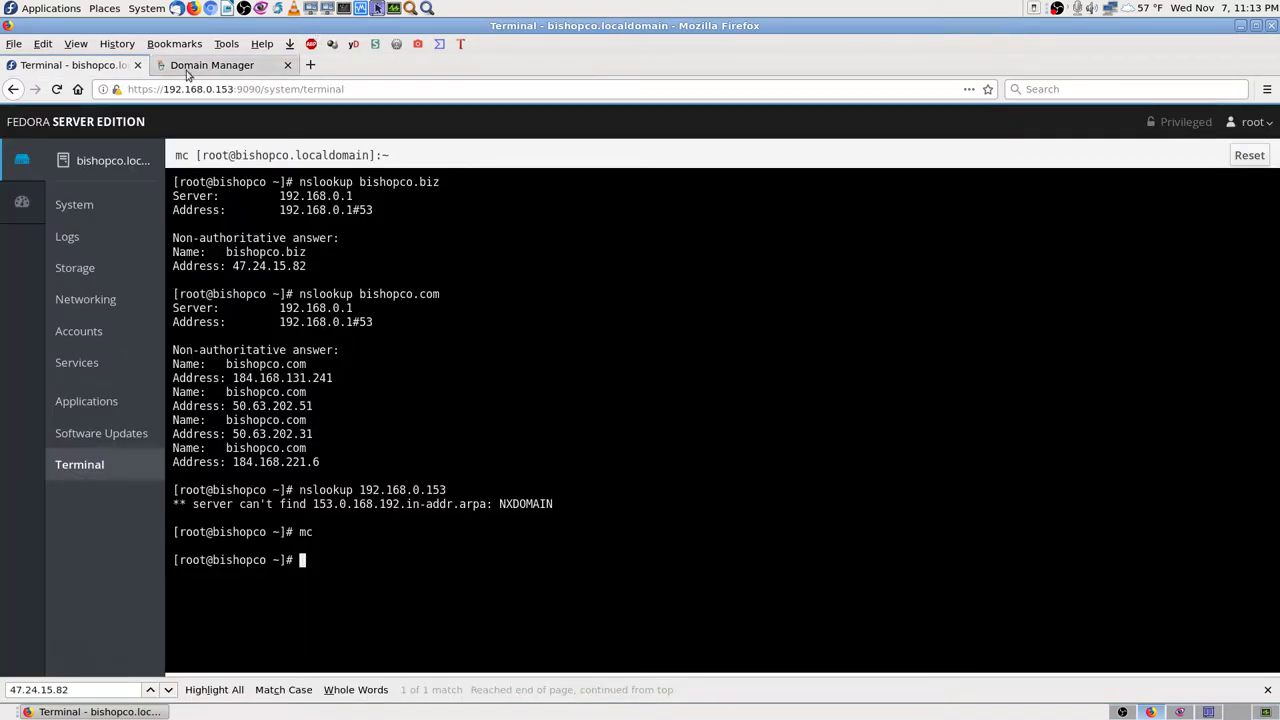
left_click(246, 70)
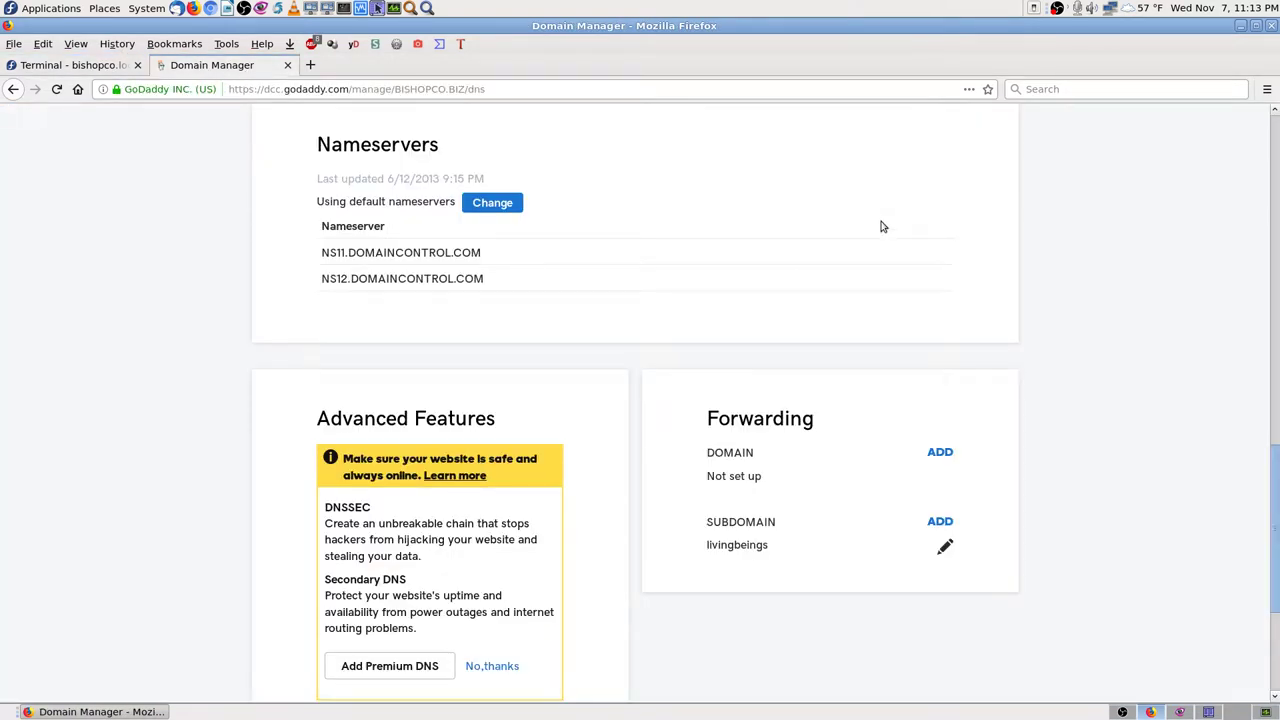
key("ctrl+shift+o")
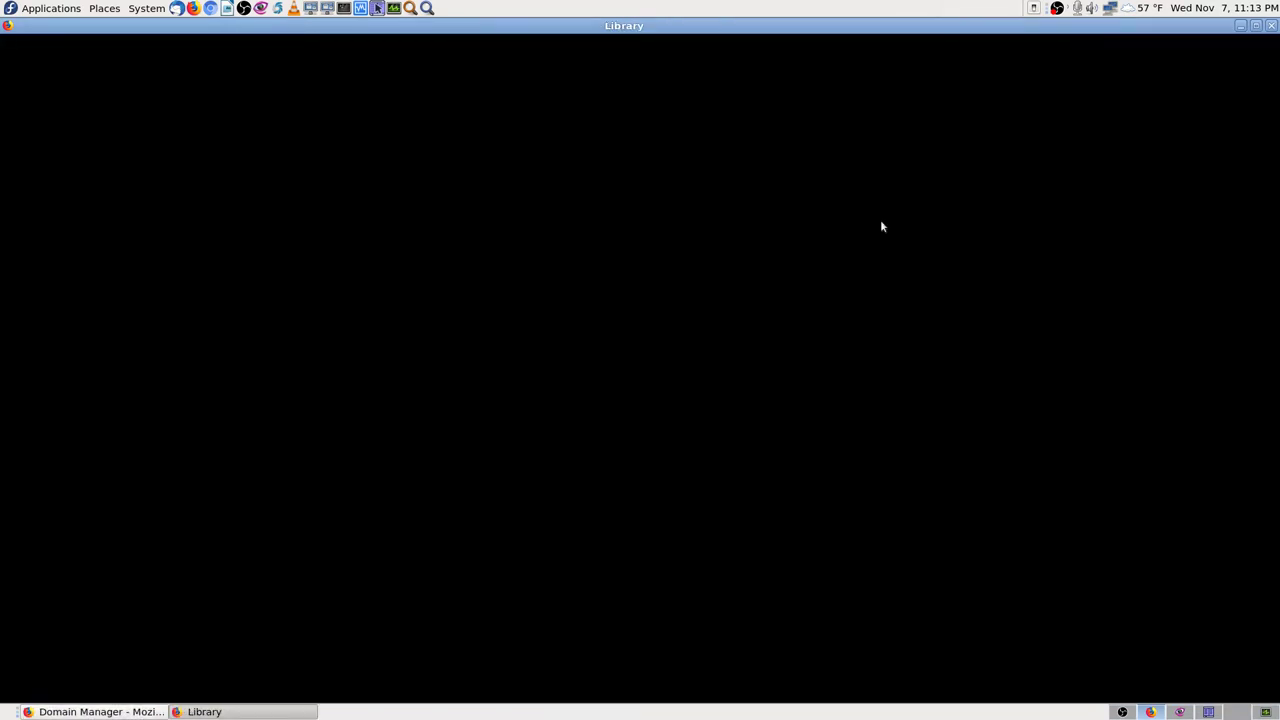
left_click(124, 408)
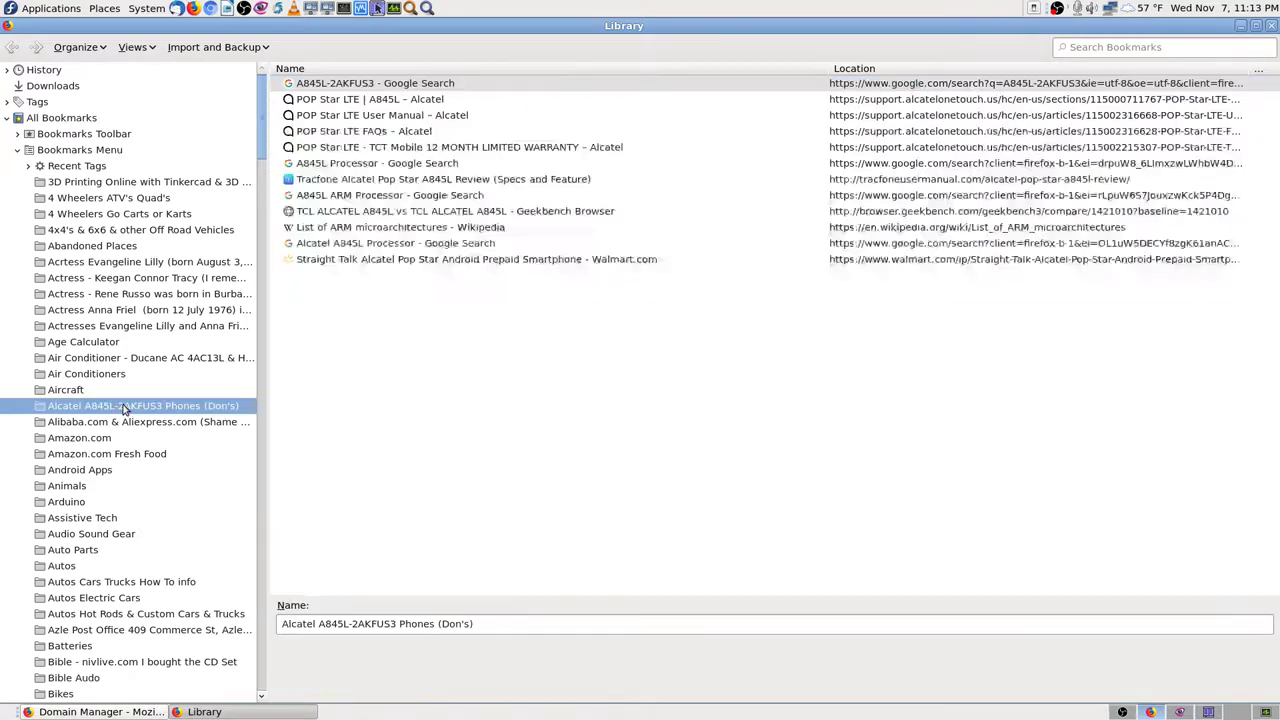
key("End")
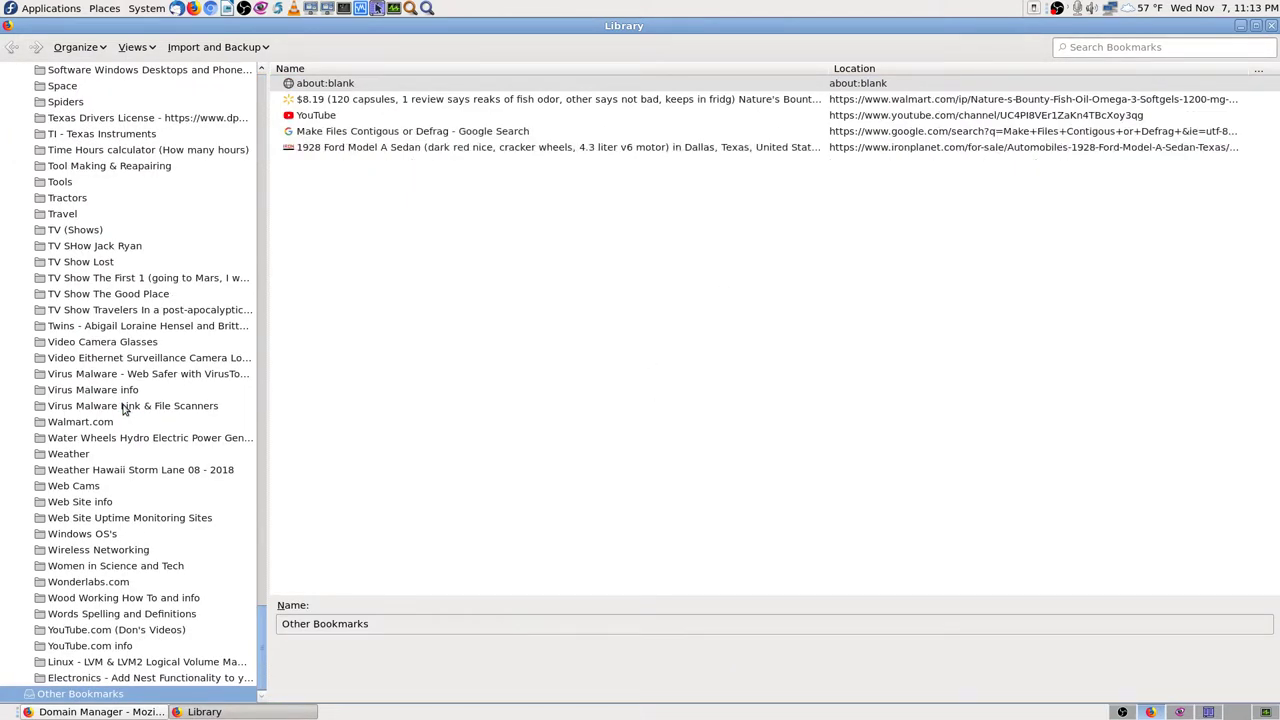
key("Up")
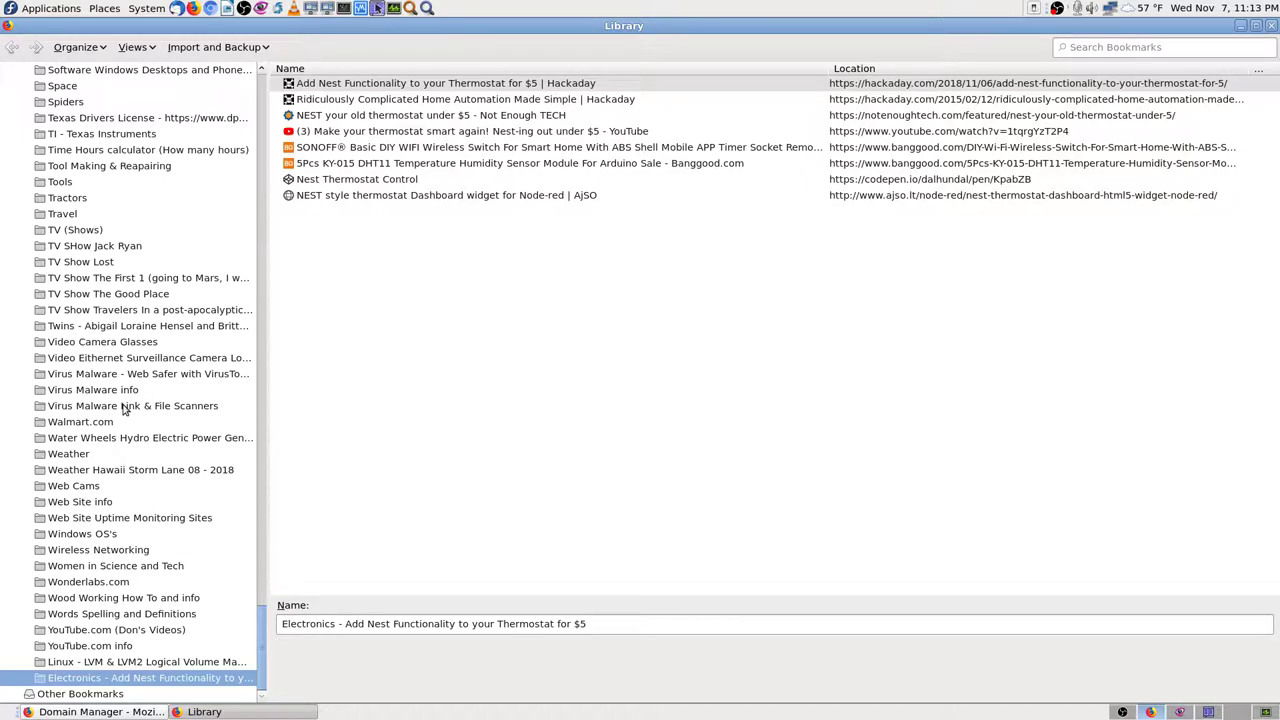
key("Up")
type("so")
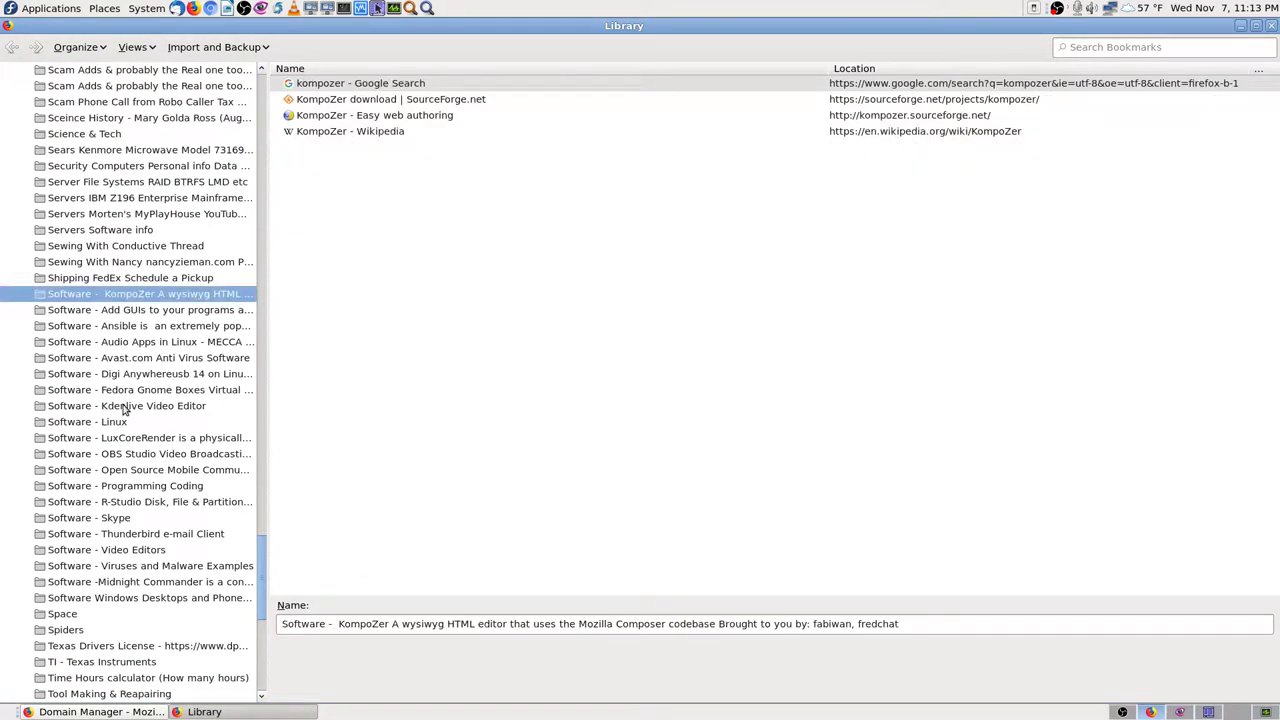
Remove the extra space before KompoZer in its bookmark folder name, and add a space before Midnight Commander in its folder name
left_click(336, 623)
key("BackSpace")
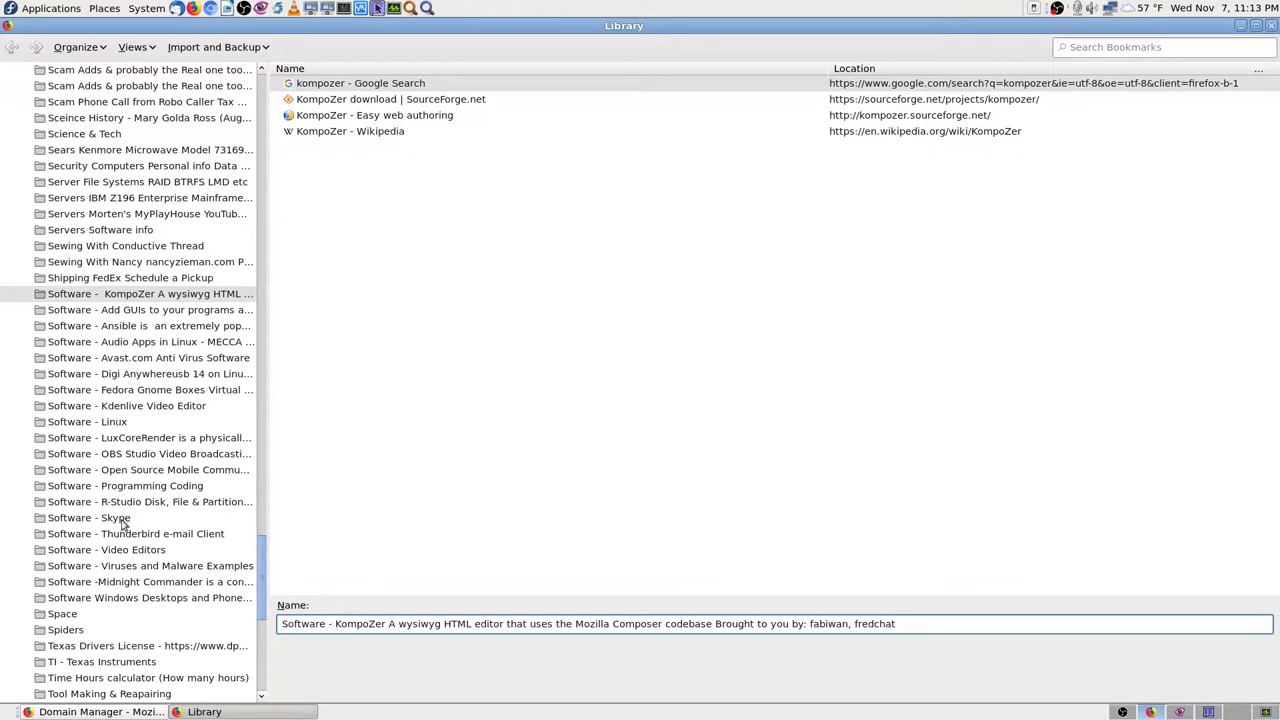
left_click(118, 582)
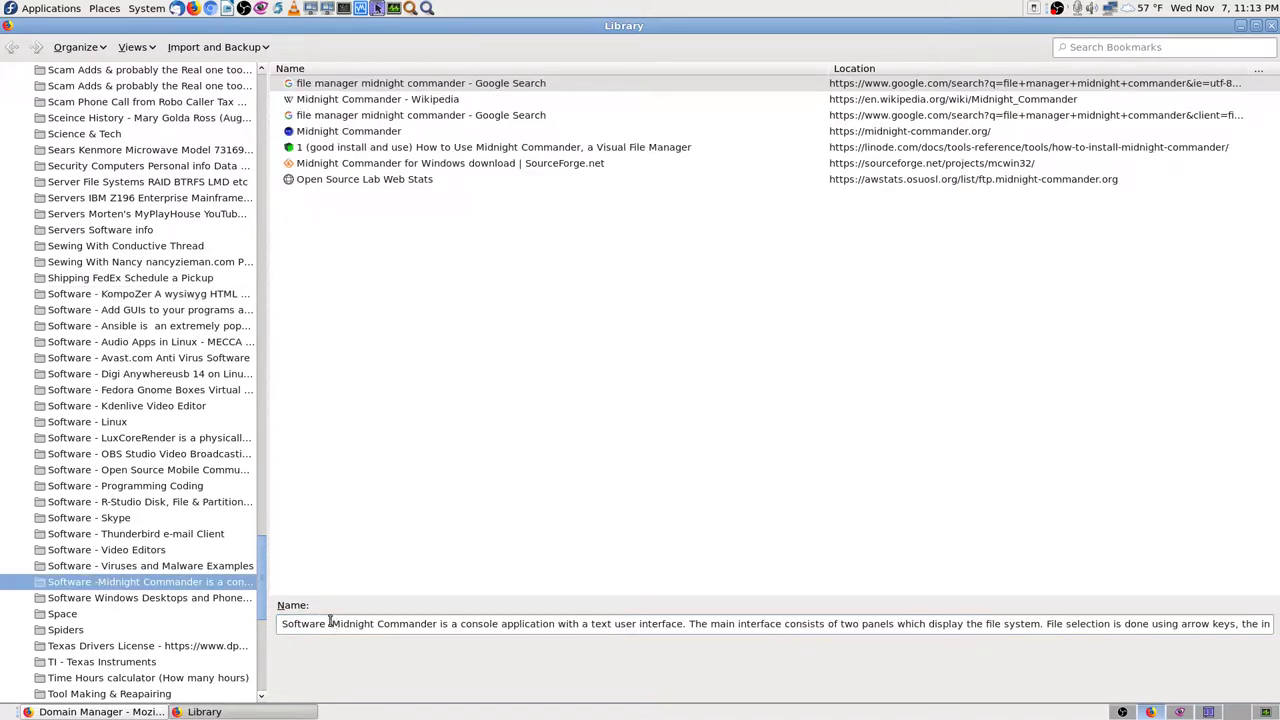
left_click(331, 623)
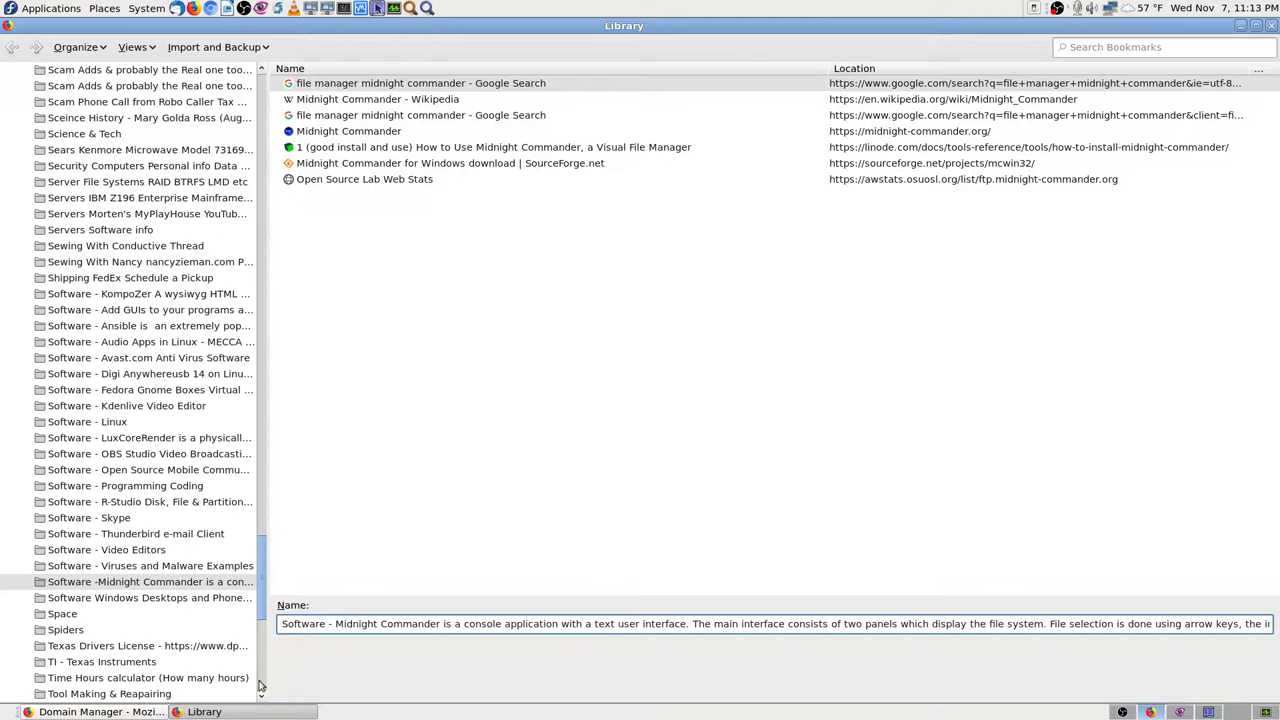
left_click(166, 600)
left_click(185, 585)
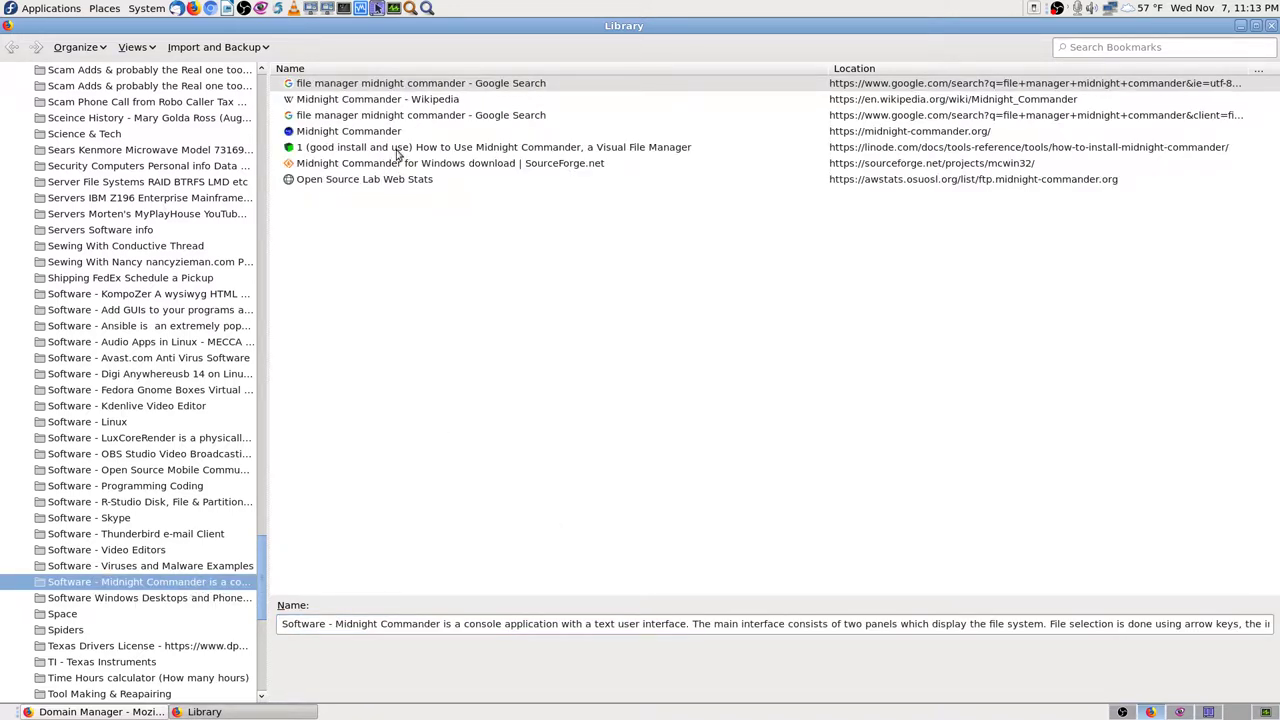
Sort the Midnight Commander folder by name and open the "How to Use Midnight Commander, a Visual File Manager" bookmark in a new tab
right_click(151, 586)
left_click(192, 577)
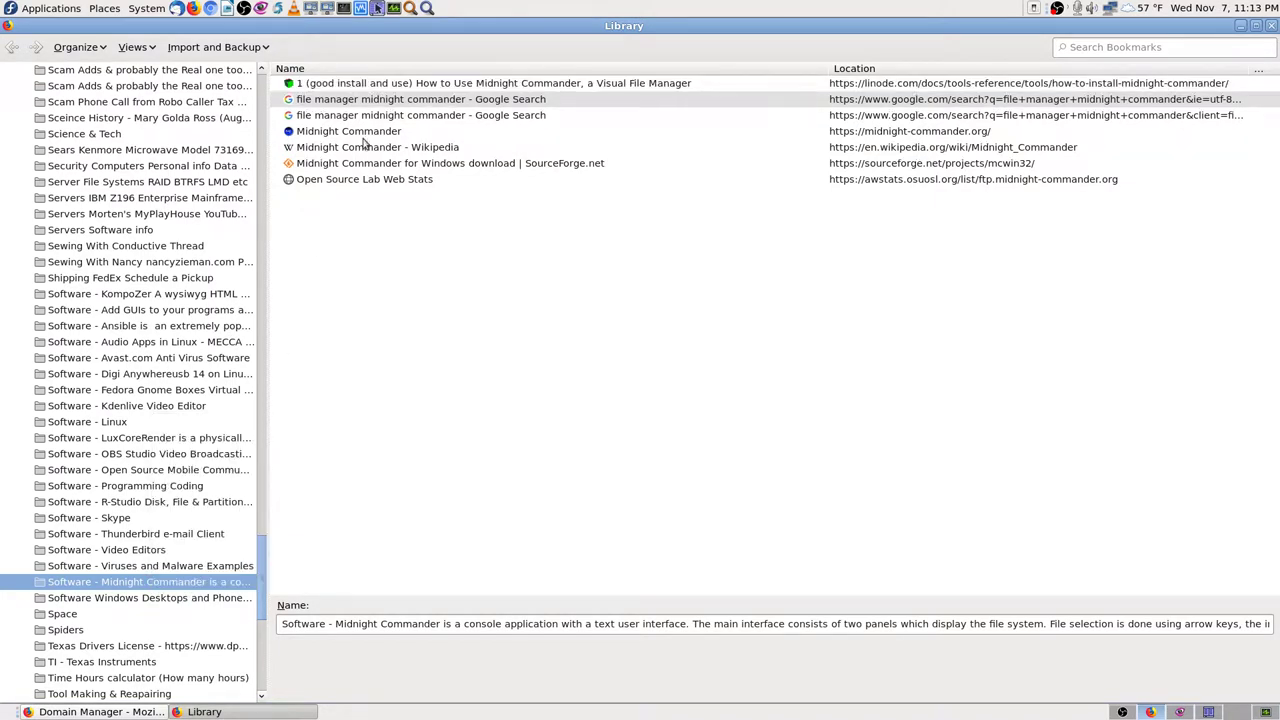
left_click(377, 87)
right_click(378, 88)
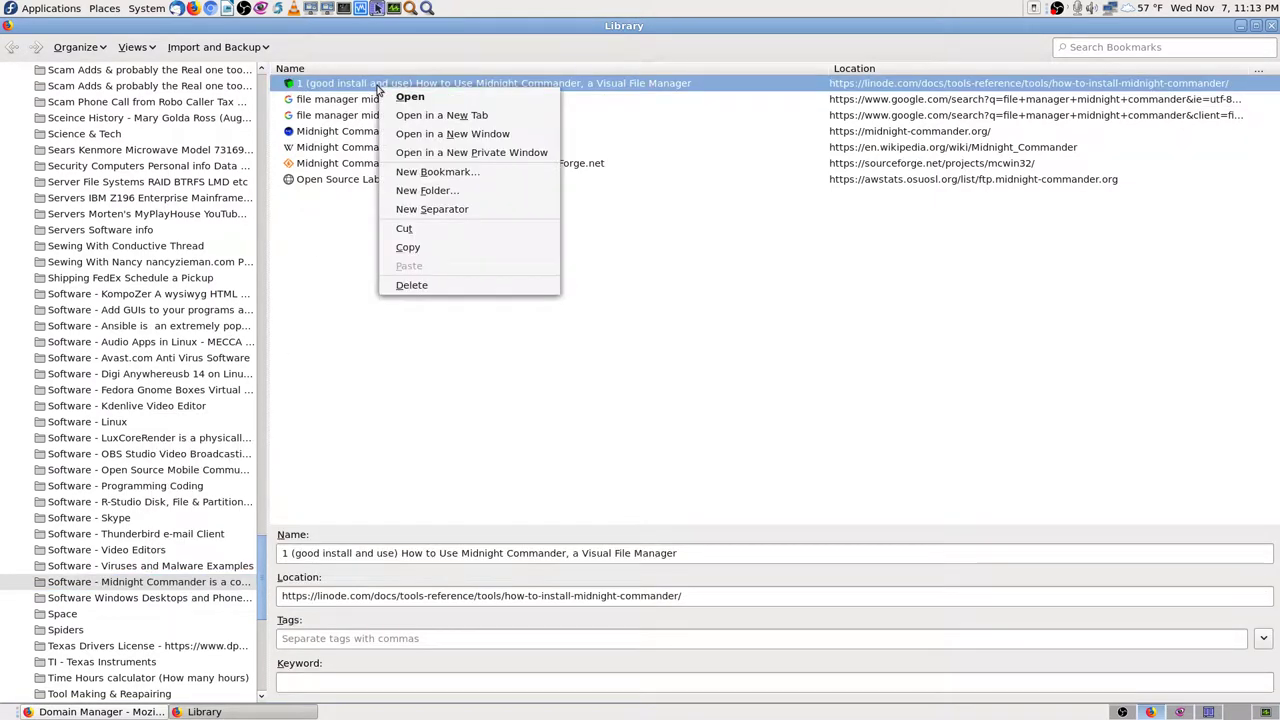
left_click(440, 115)
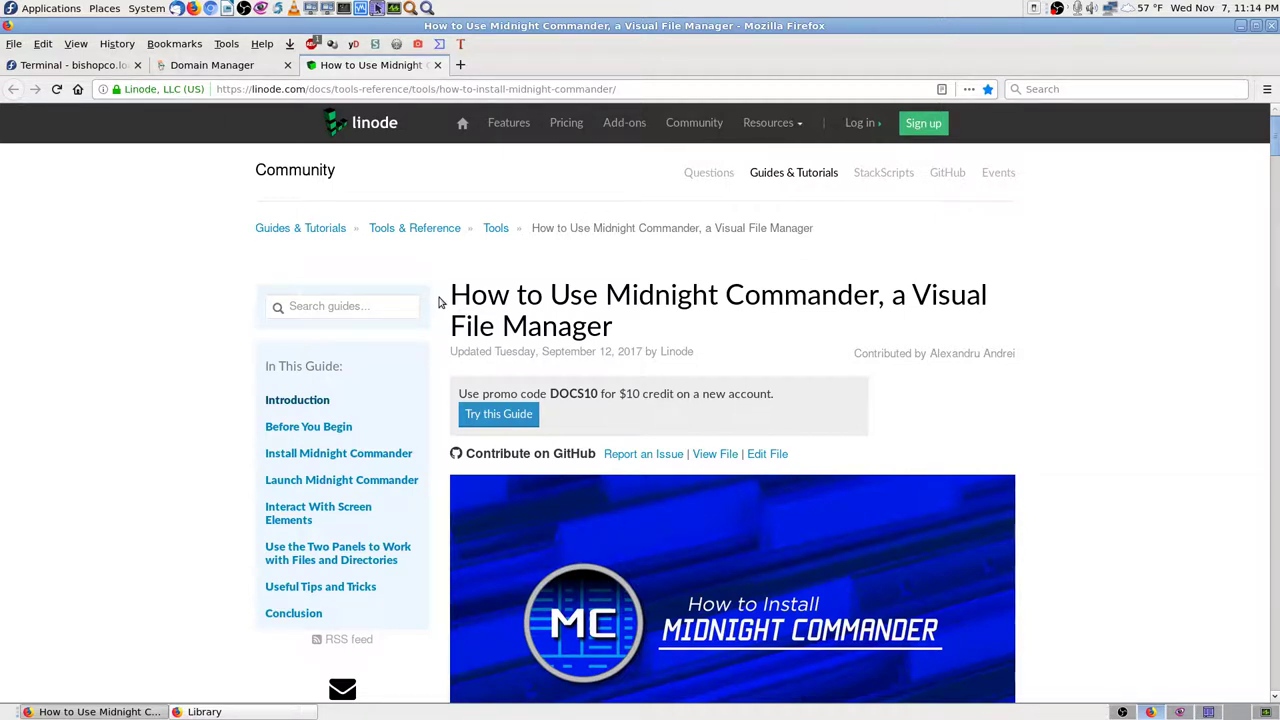
scroll(438, 302, "down", 2)
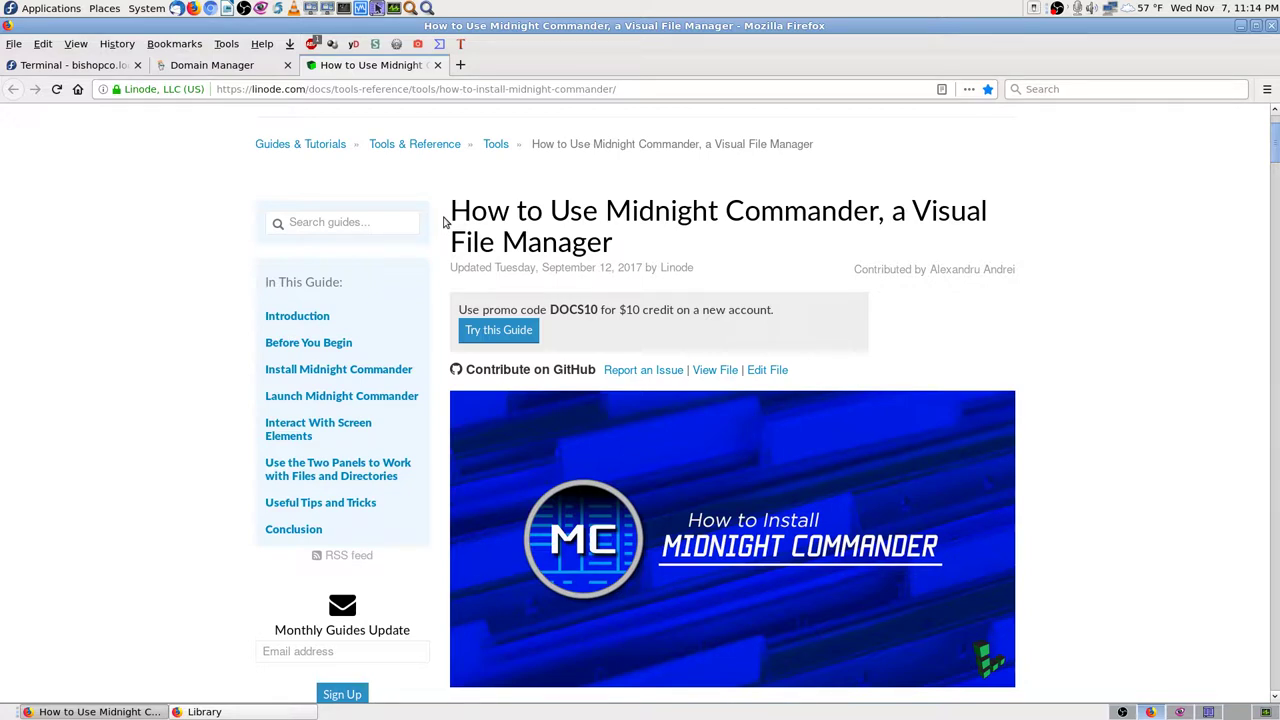
Open donsdeals.blogspot.com in another new tab and look over the newest posts and sidebar
left_click(460, 65)
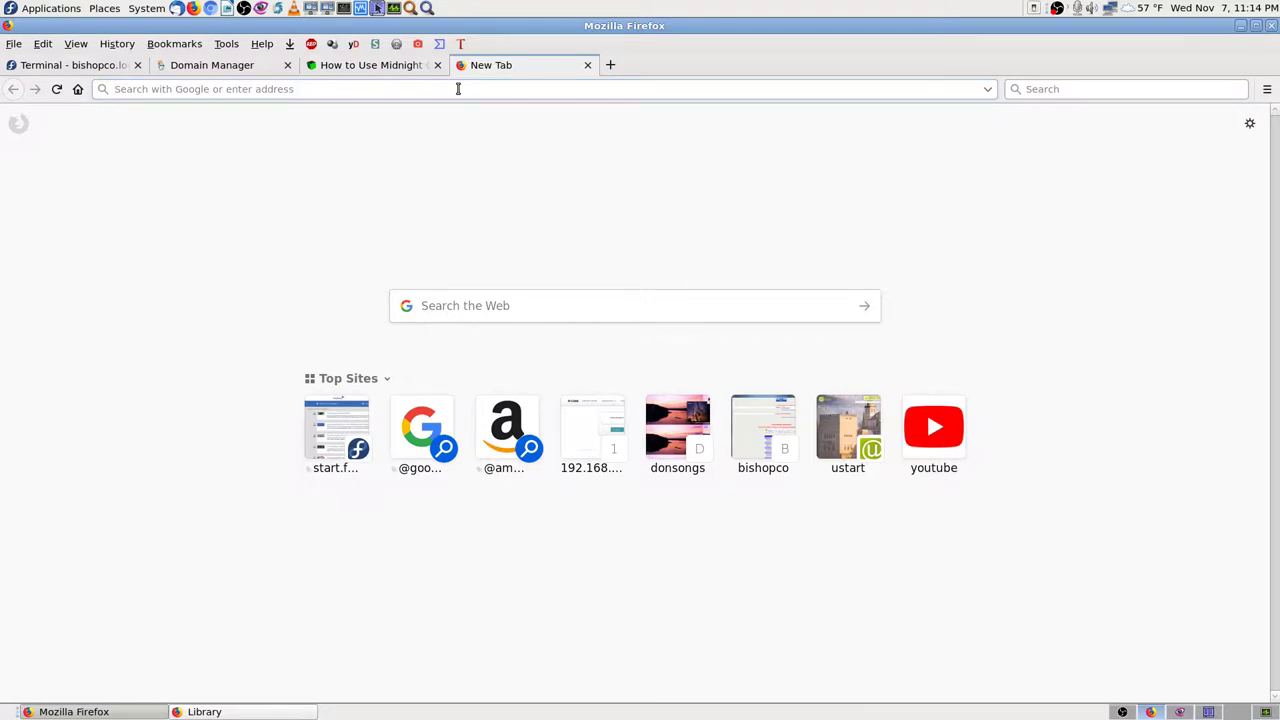
type("dons")
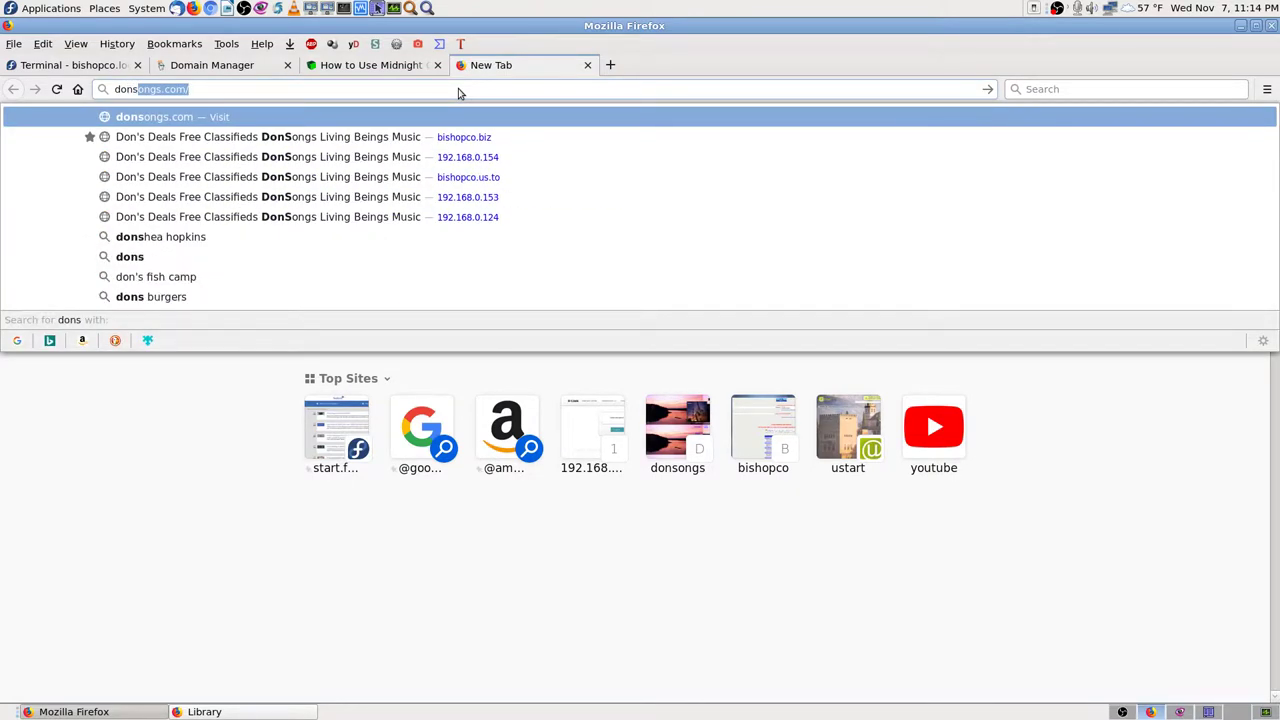
type("d")
key("Return")
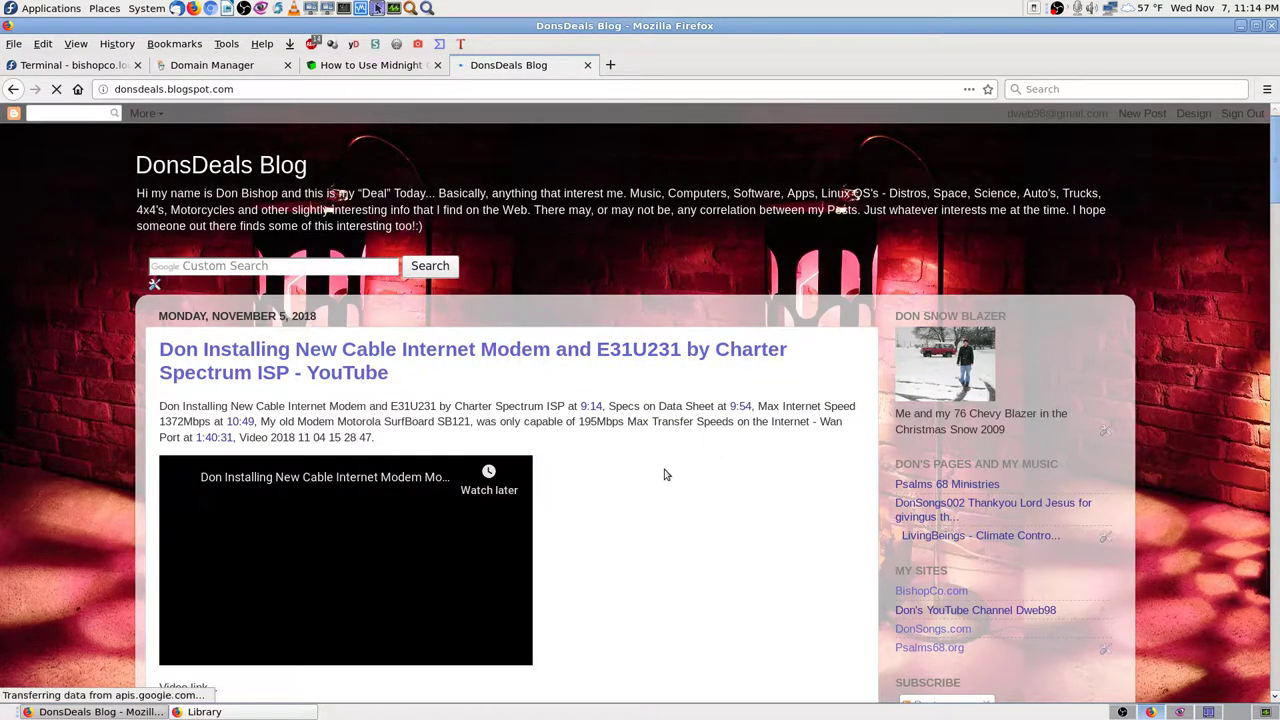
scroll(724, 527, "down", 5)
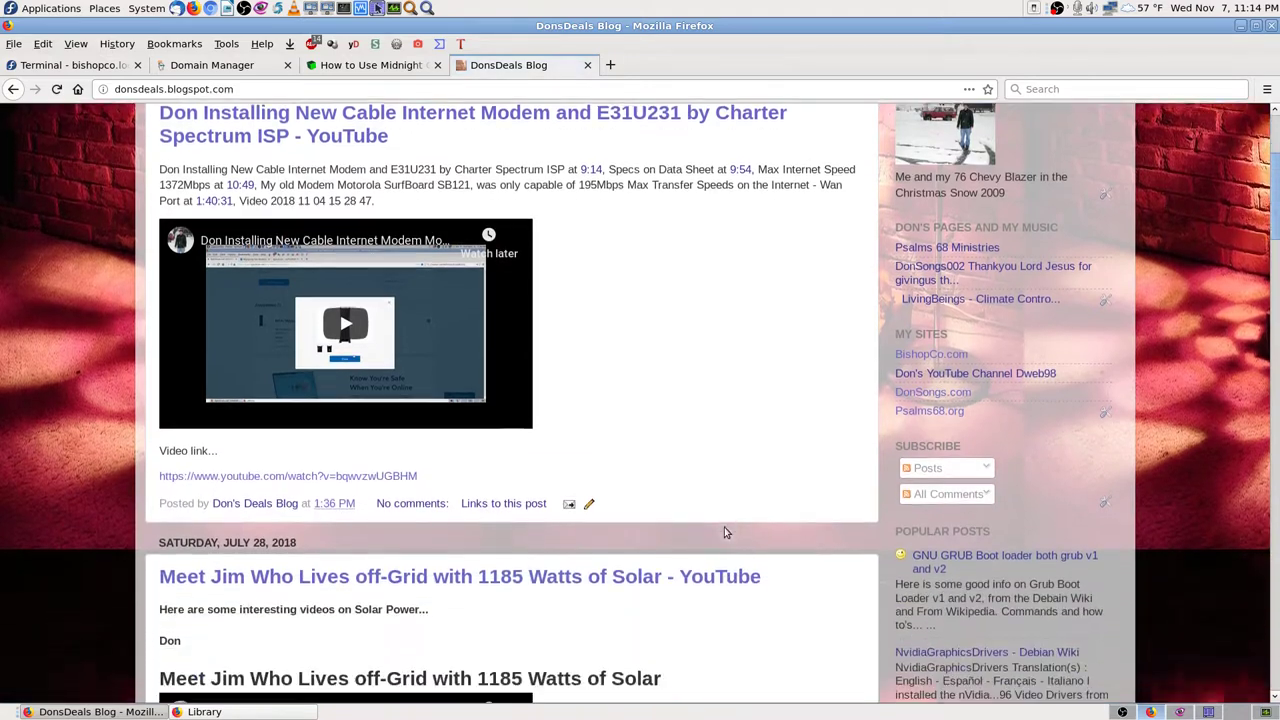
scroll(740, 428, "up", 5)
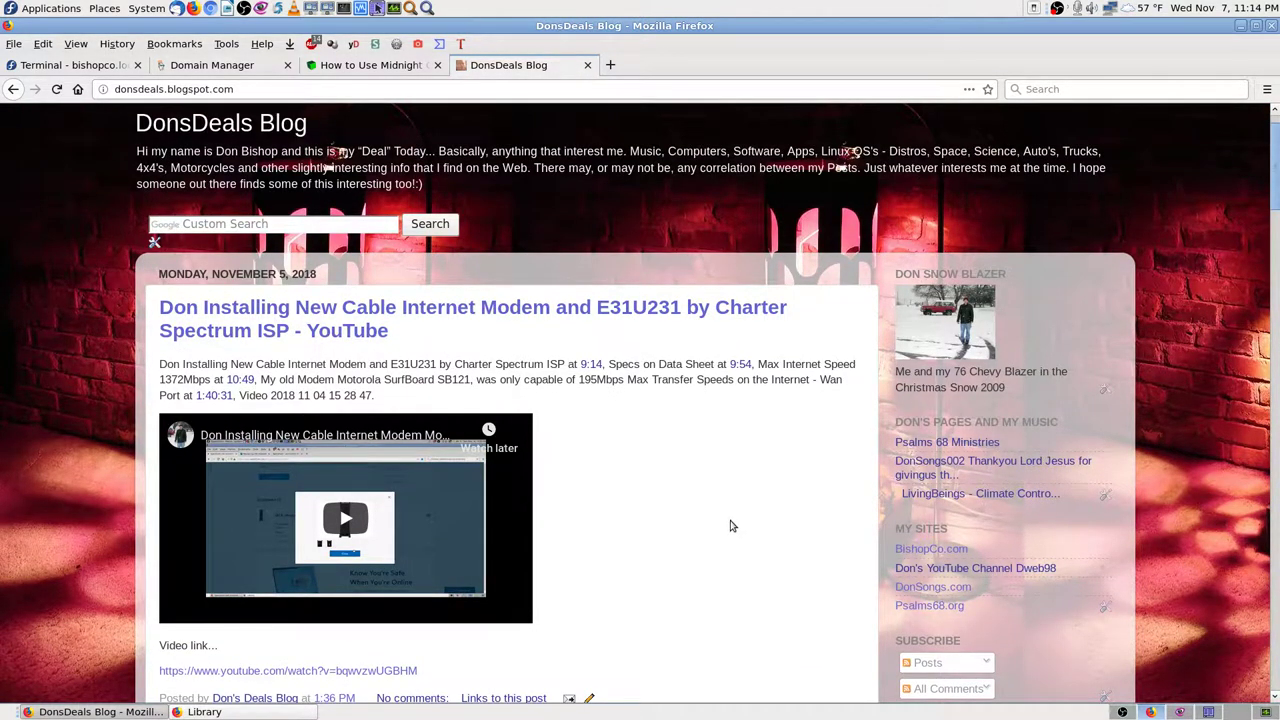
scroll(764, 482, "down", 2)
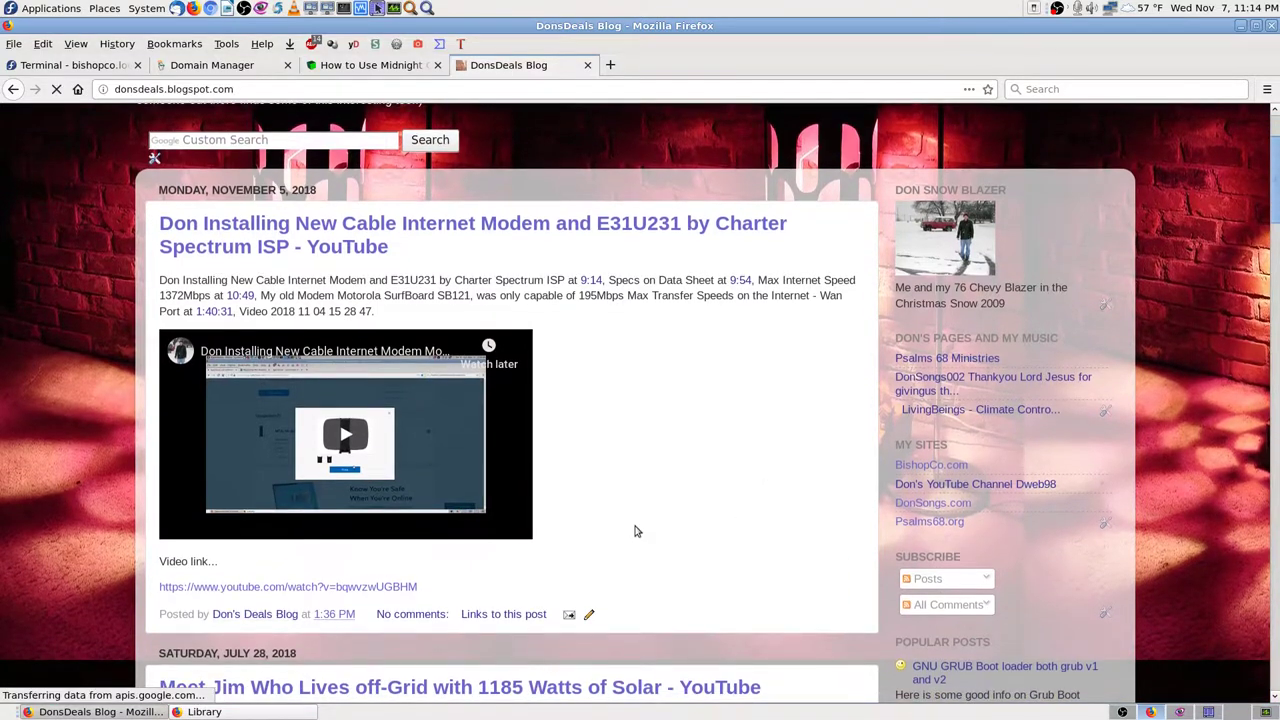
scroll(634, 528, "down", 2)
scroll(780, 458, "up", 5)
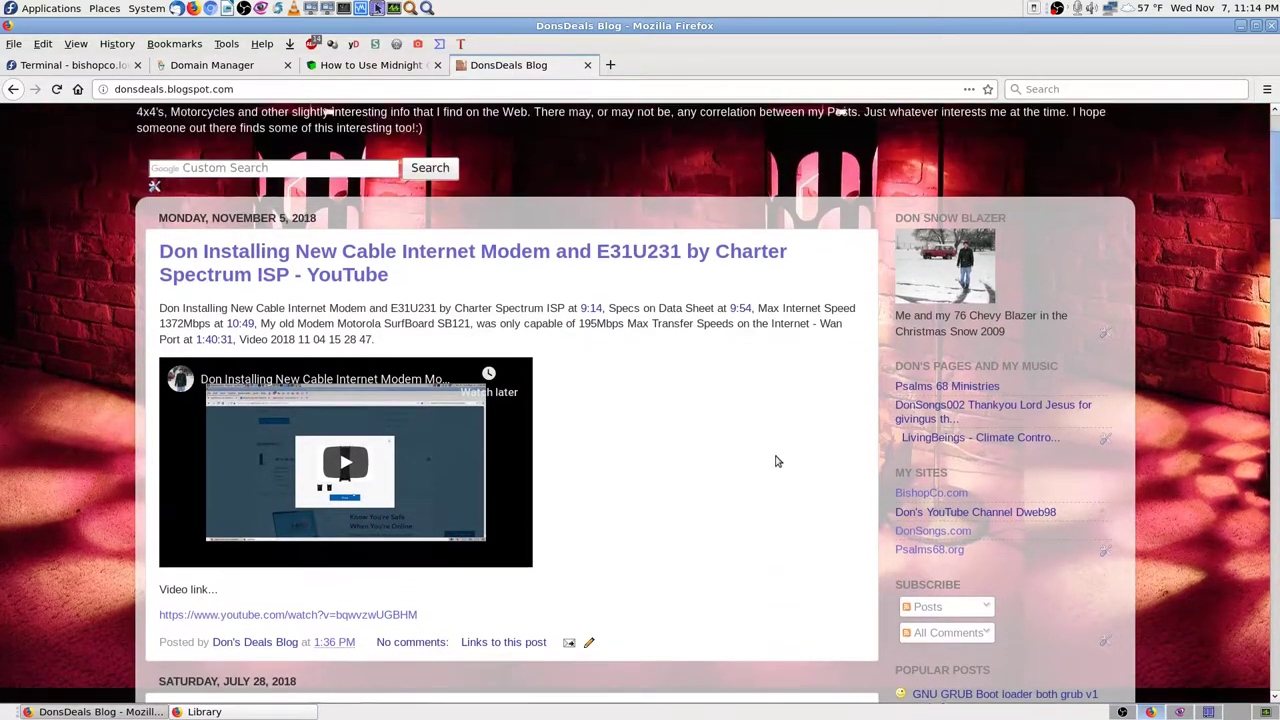
Close the DonsDeals Blog page and go through the Midnight Commander guide's installation section, highlighting the CentOS command yum install mc
left_click(588, 65)
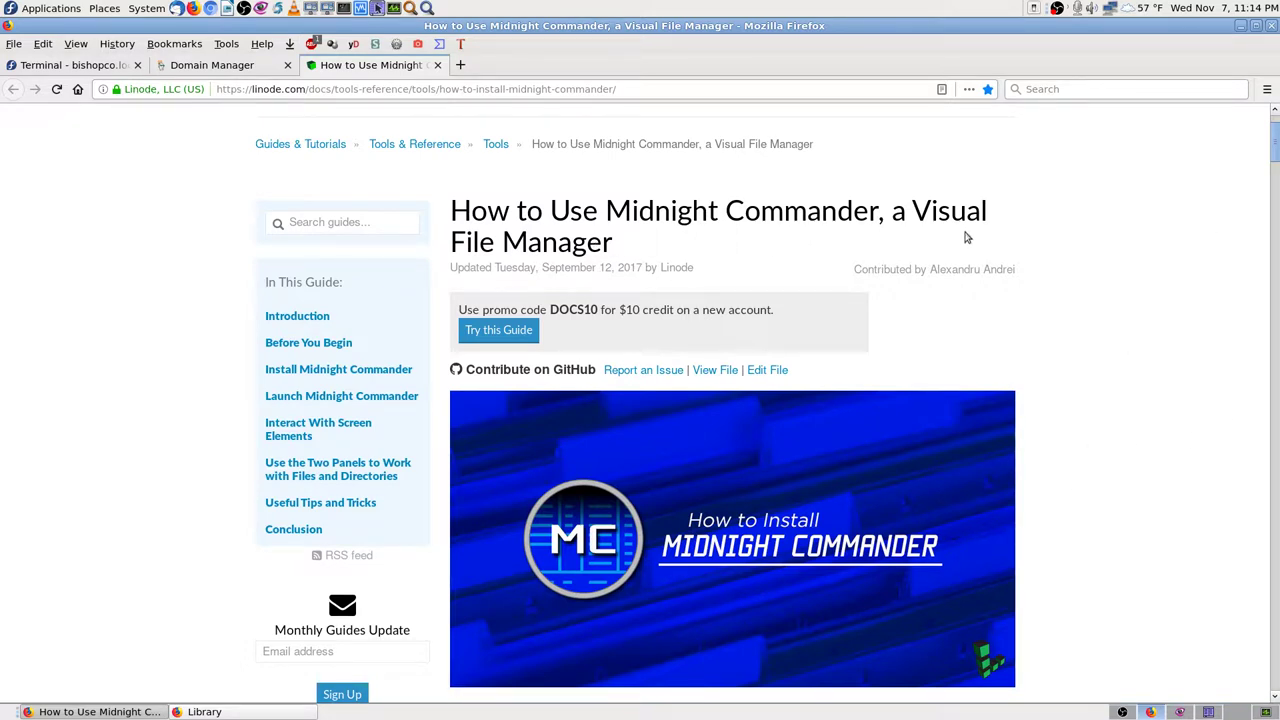
scroll(434, 363, "down", 5)
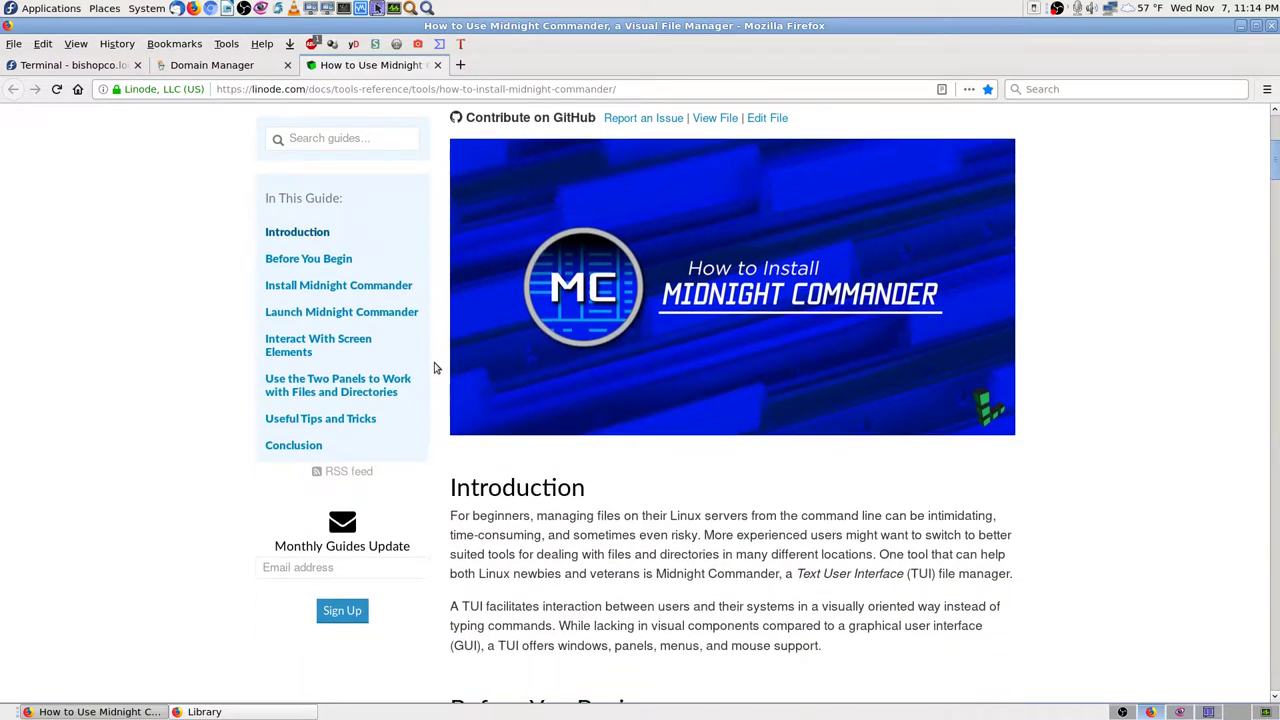
scroll(438, 388, "down", 5)
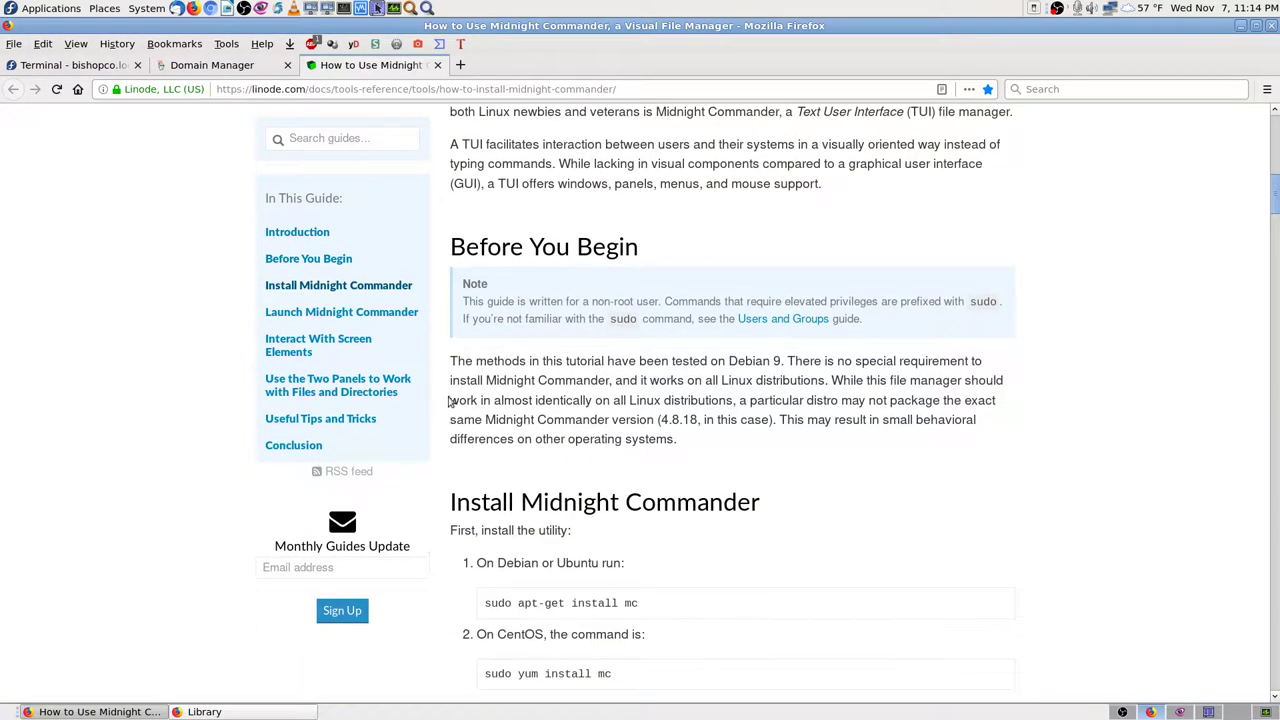
scroll(445, 595, "down", 3)
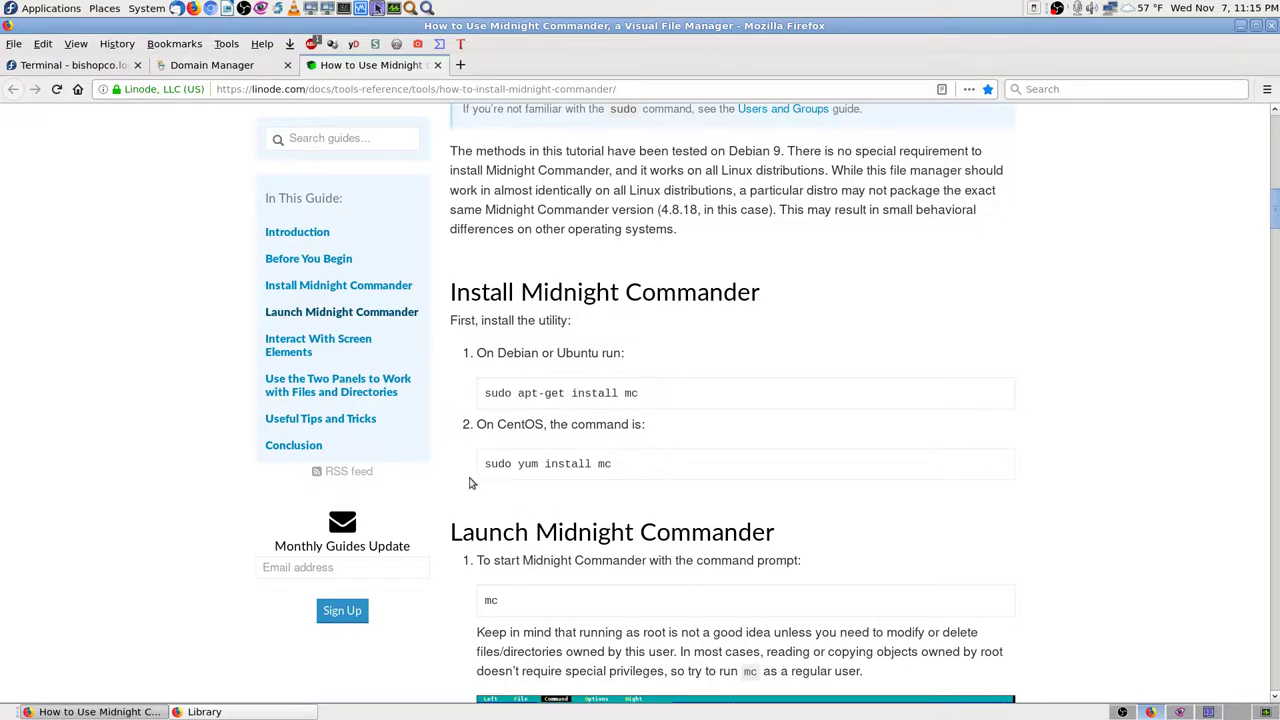
scroll(470, 487, "down", 2)
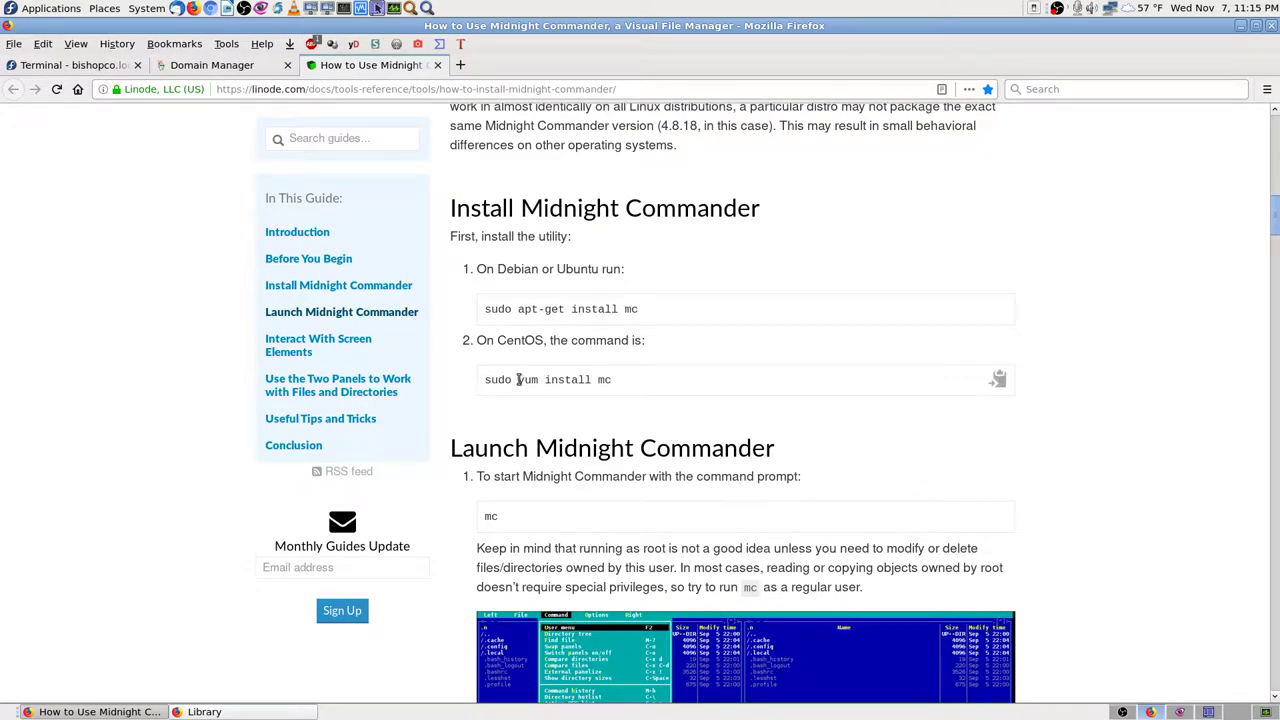
left_click_drag(518, 379, 622, 384)
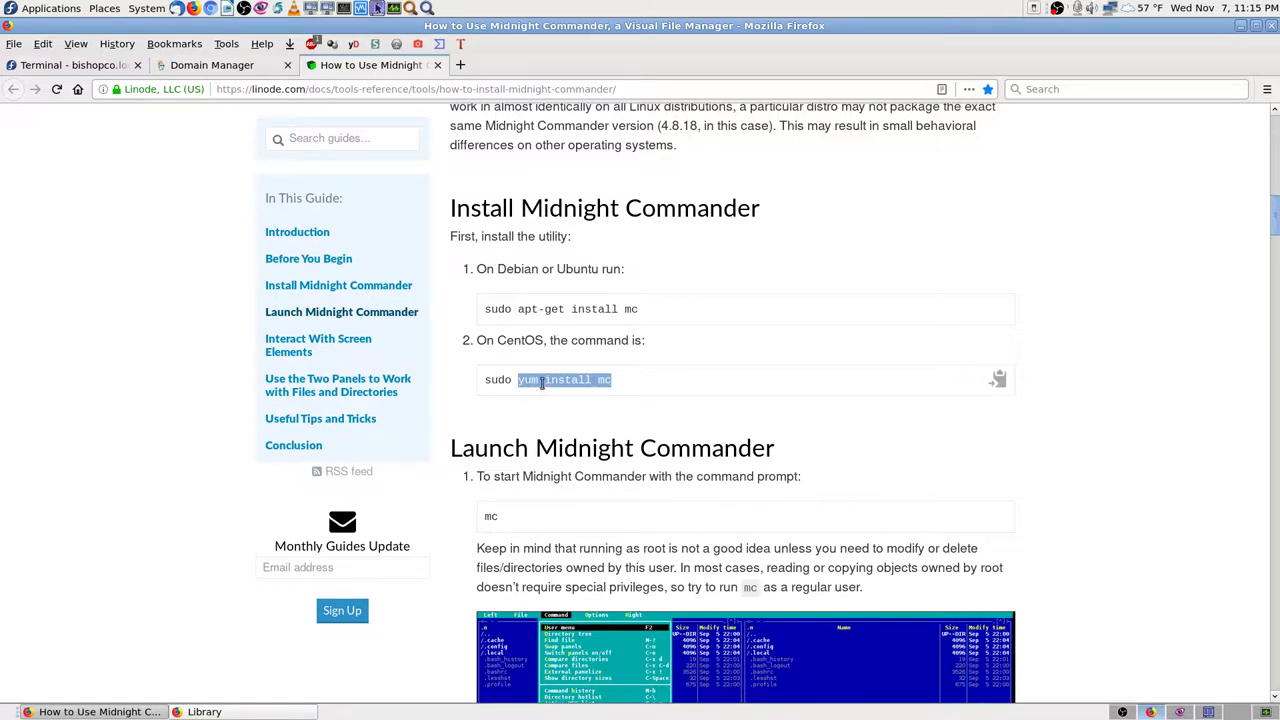
left_click(590, 400)
Examine the guide's Launch Midnight Commander and Interact With Screen Elements sections, including their example screenshots
scroll(446, 525, "down", 3)
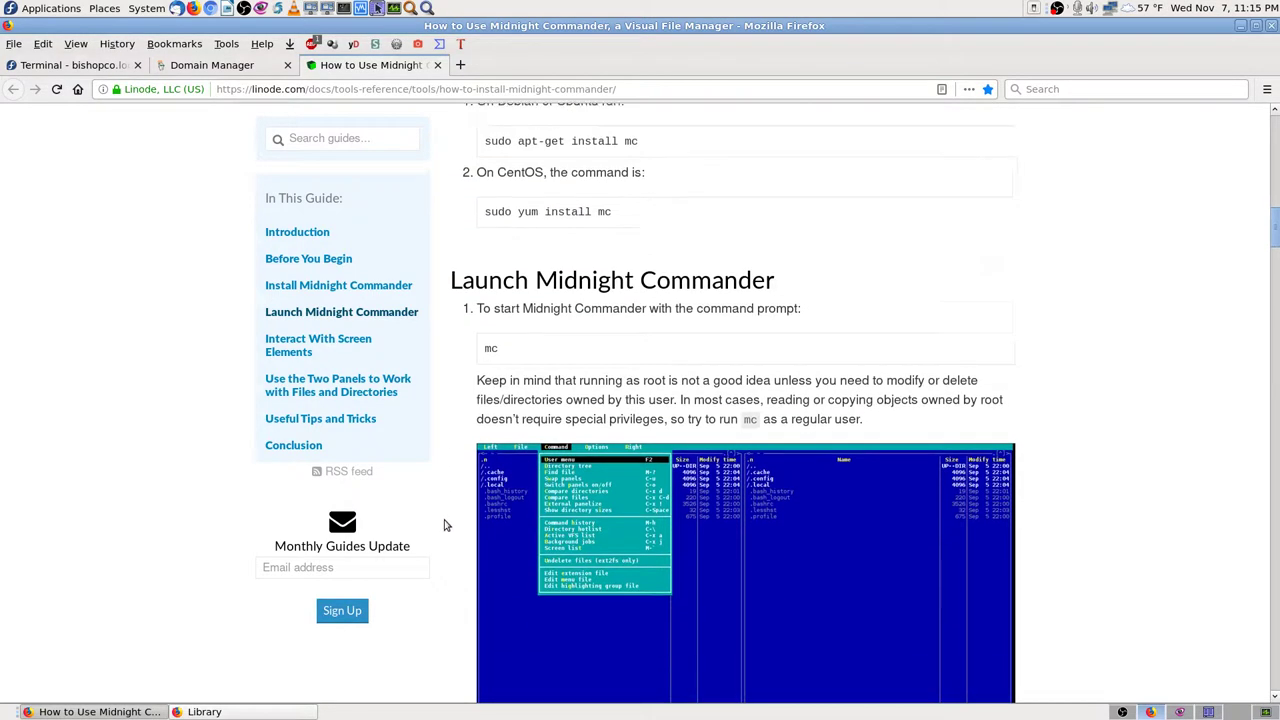
scroll(446, 525, "down", 3)
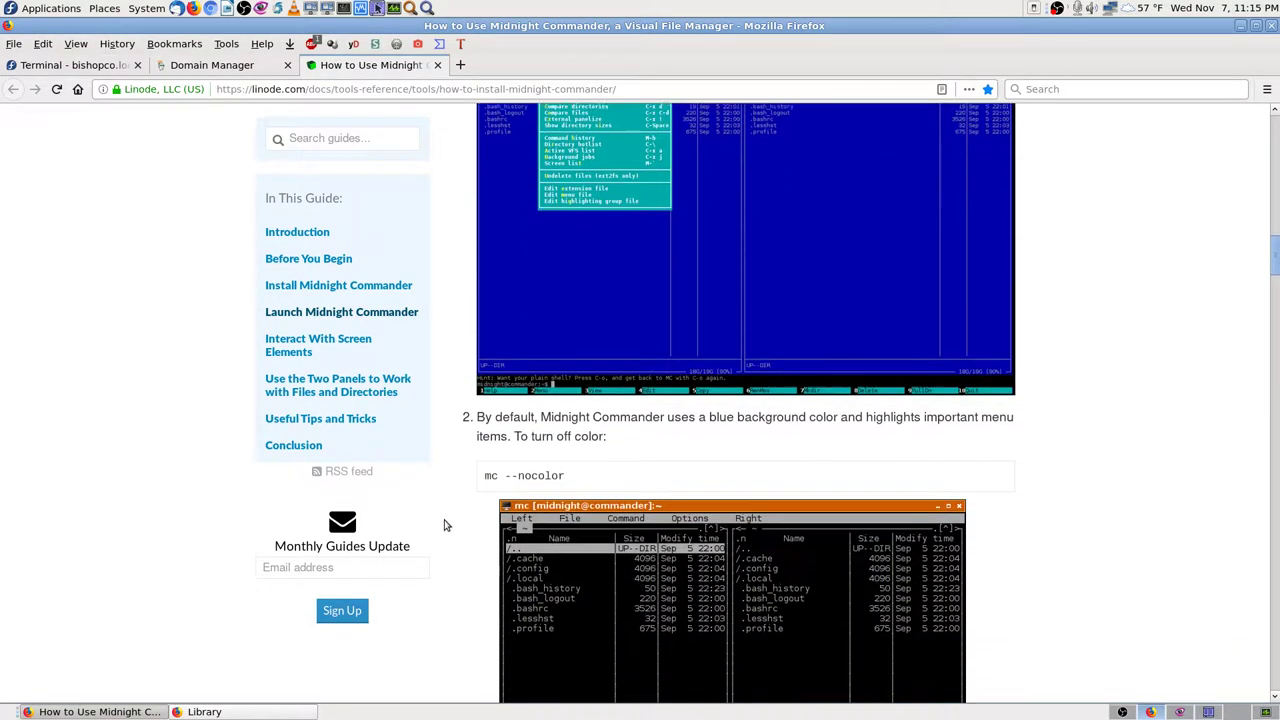
scroll(446, 525, "down", 2)
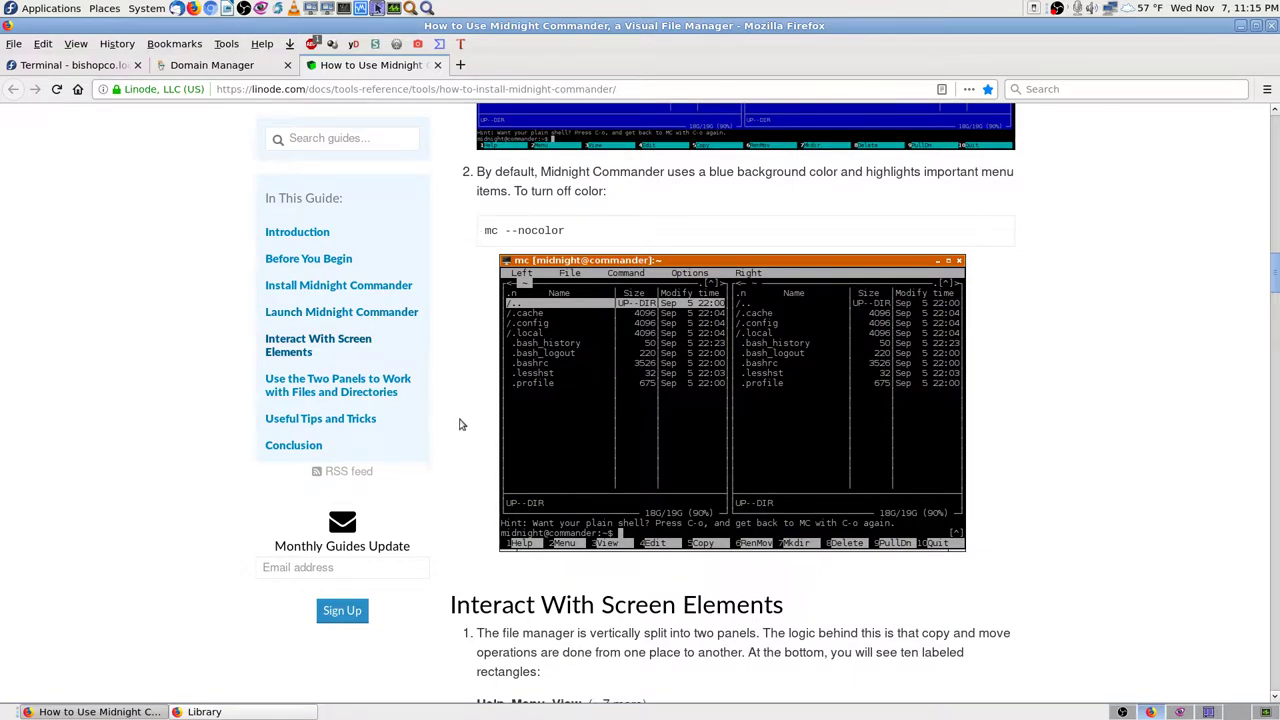
scroll(456, 523, "down", 2)
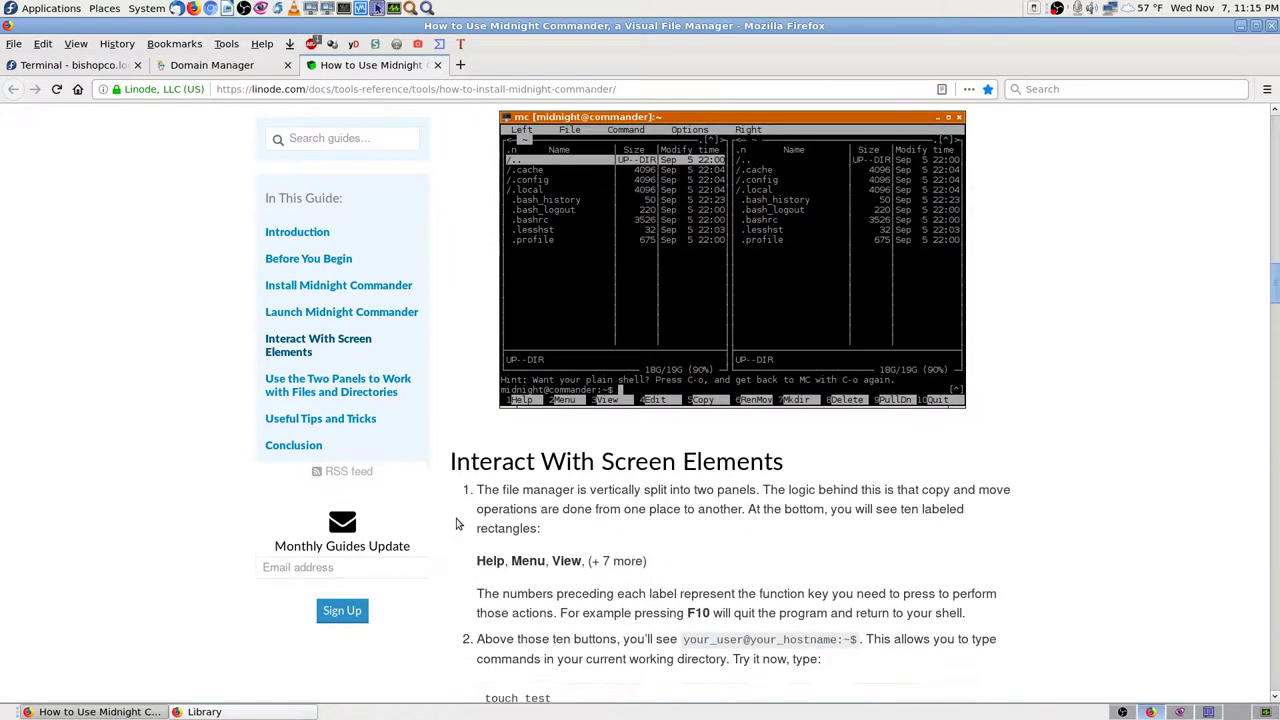
scroll(456, 523, "down", 4)
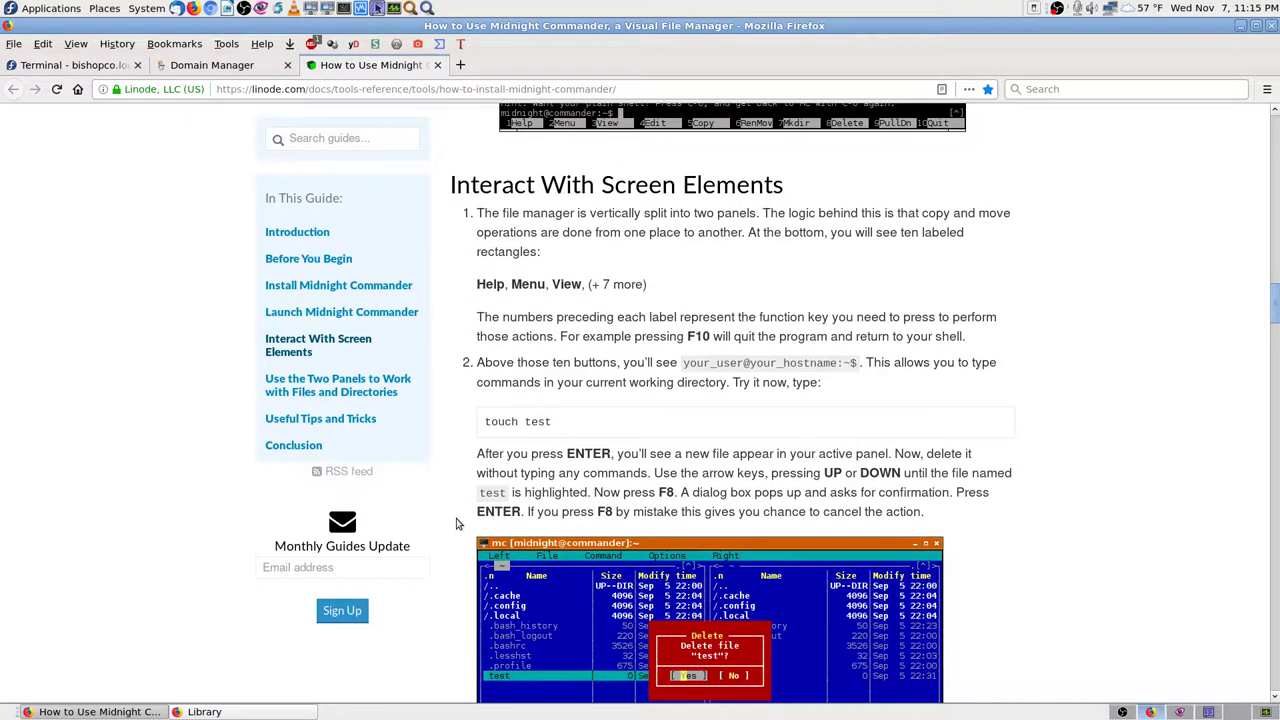
scroll(456, 523, "up", 9)
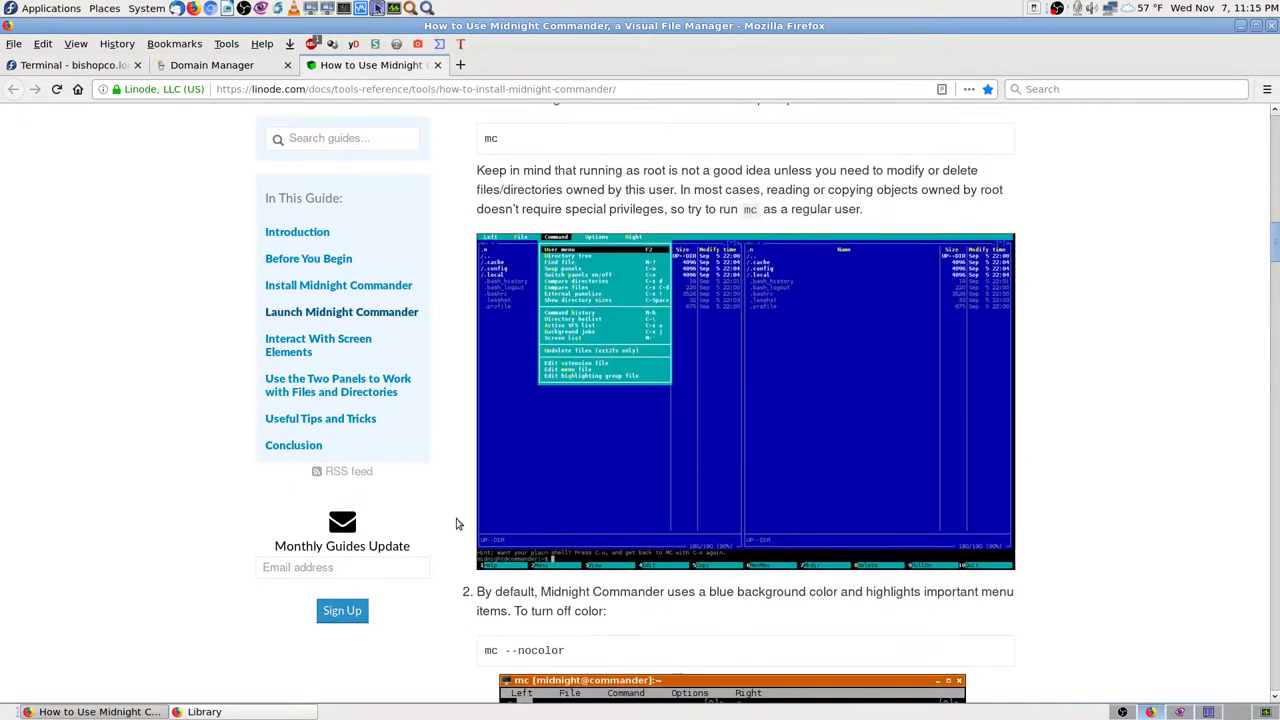
scroll(456, 523, "down", 2)
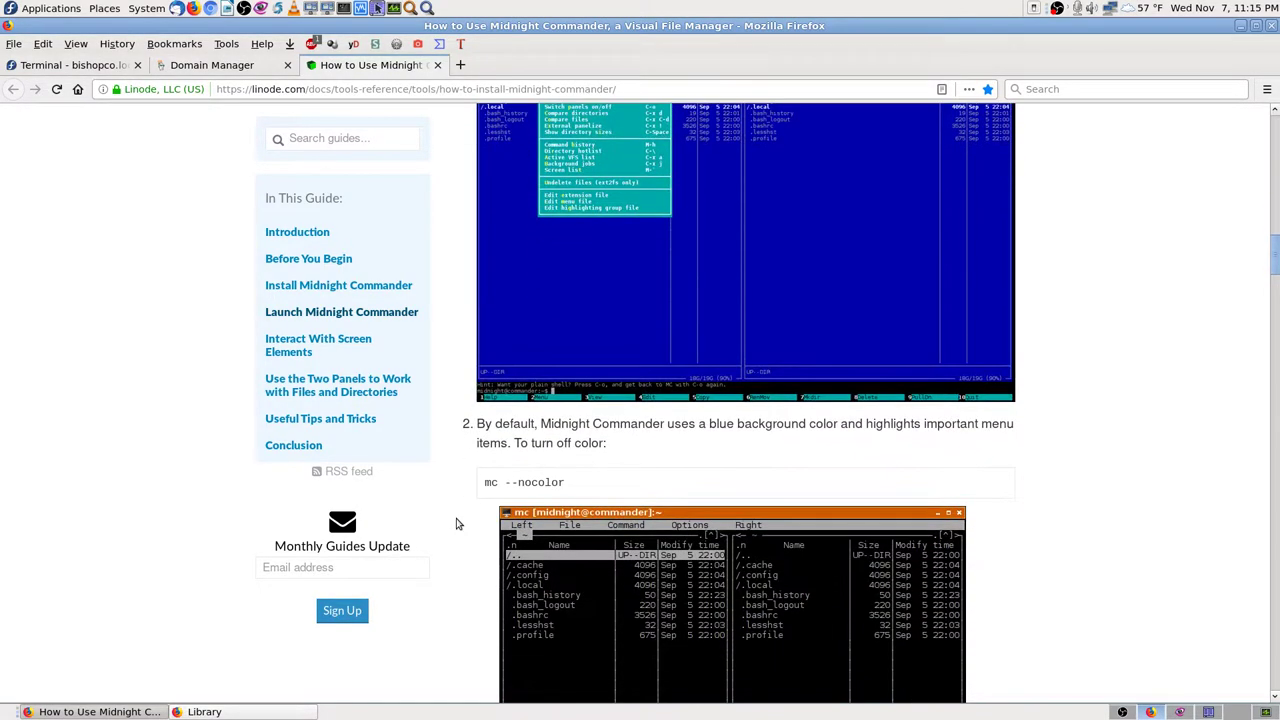
scroll(456, 523, "up", 5)
scroll(456, 523, "down", 2)
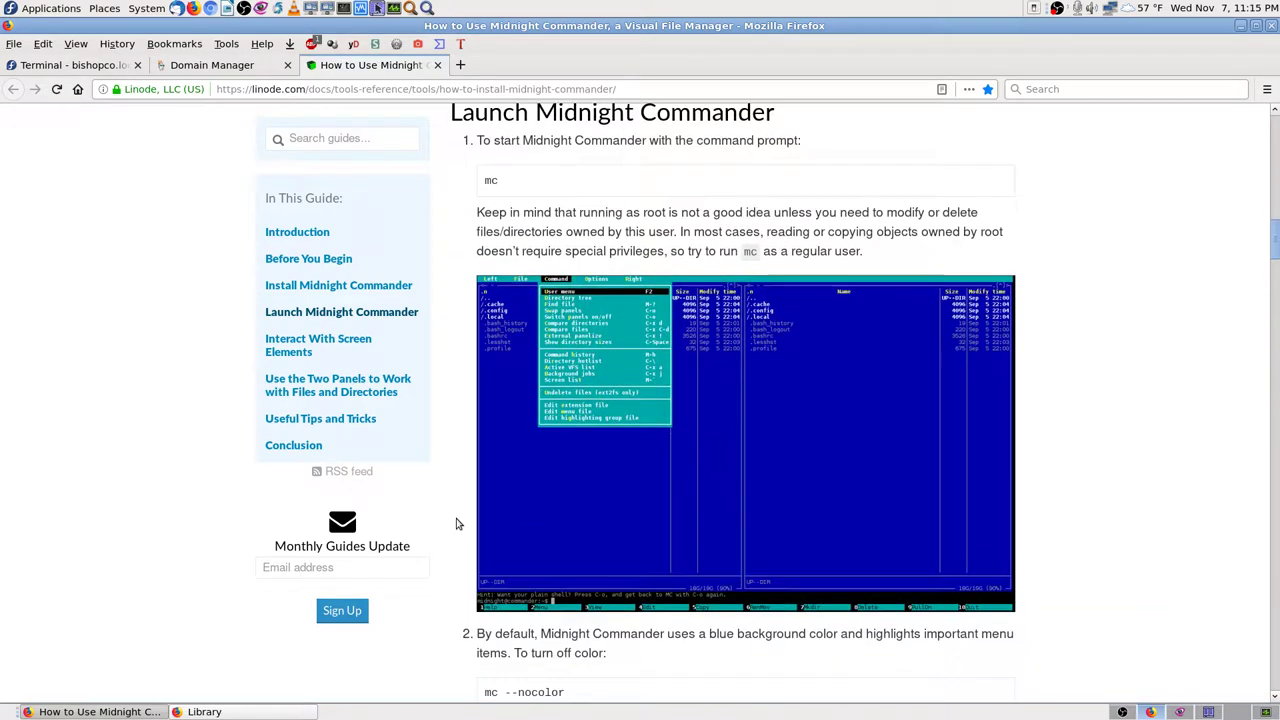
Return to the Fedora server's terminal and try twice to launch Midnight Commander with mc, choosing Quit in the warning dialog each time
left_click(246, 67)
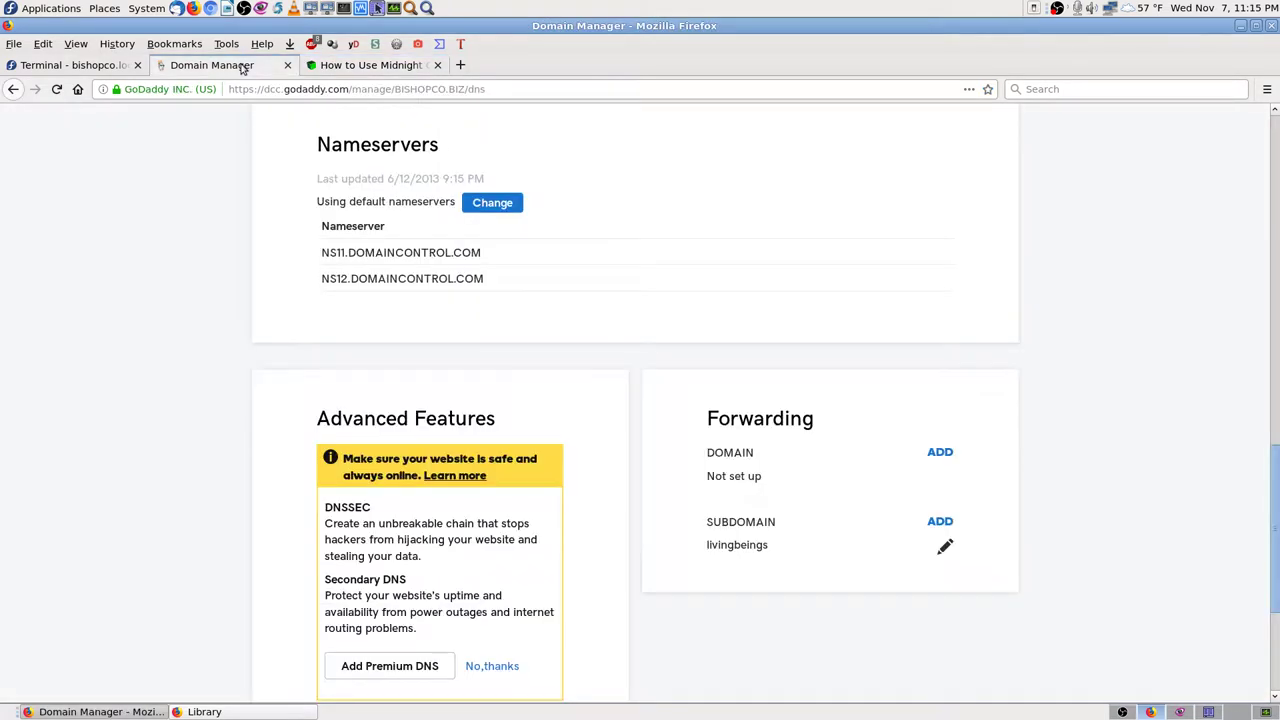
left_click(100, 65)
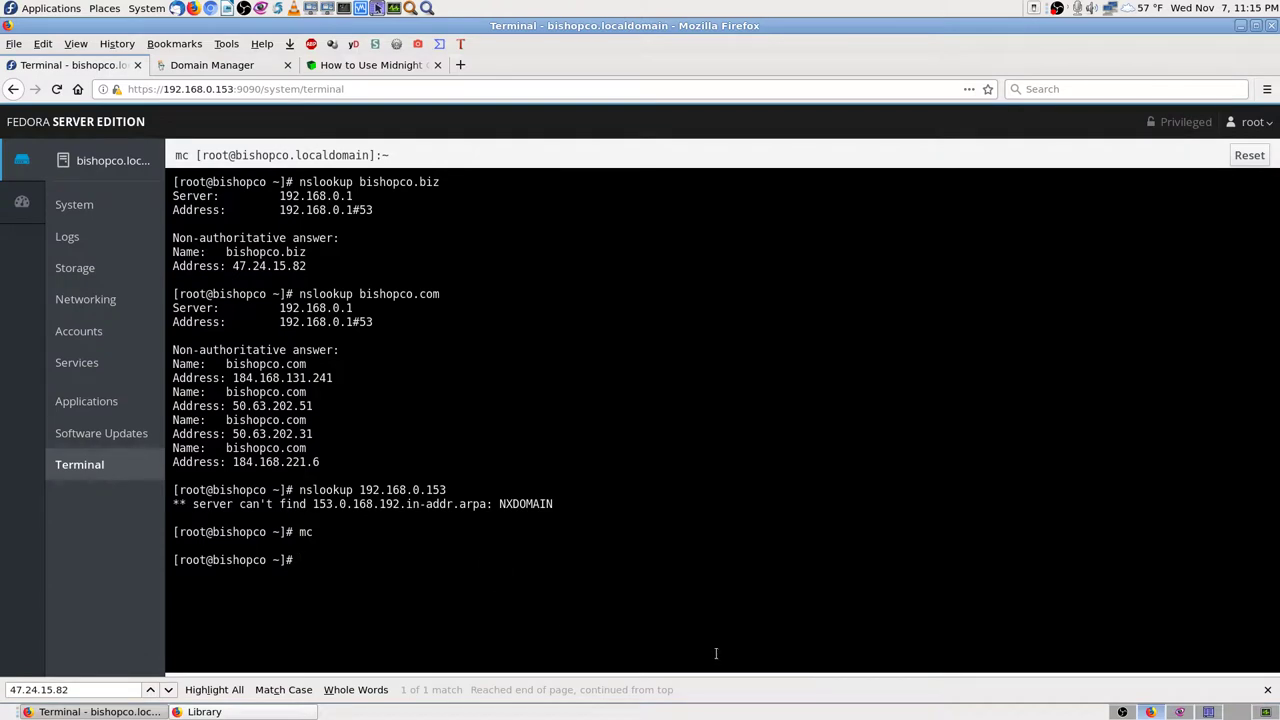
type("mc")
key("Return")
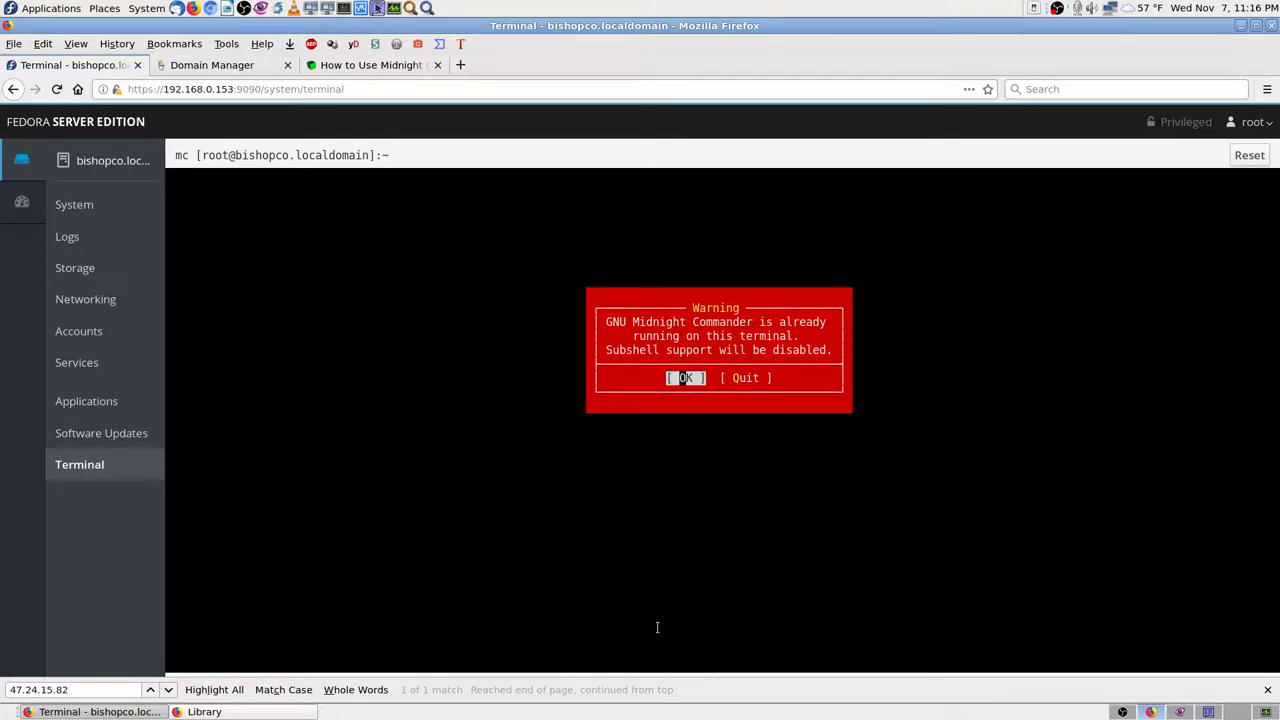
key("Right")
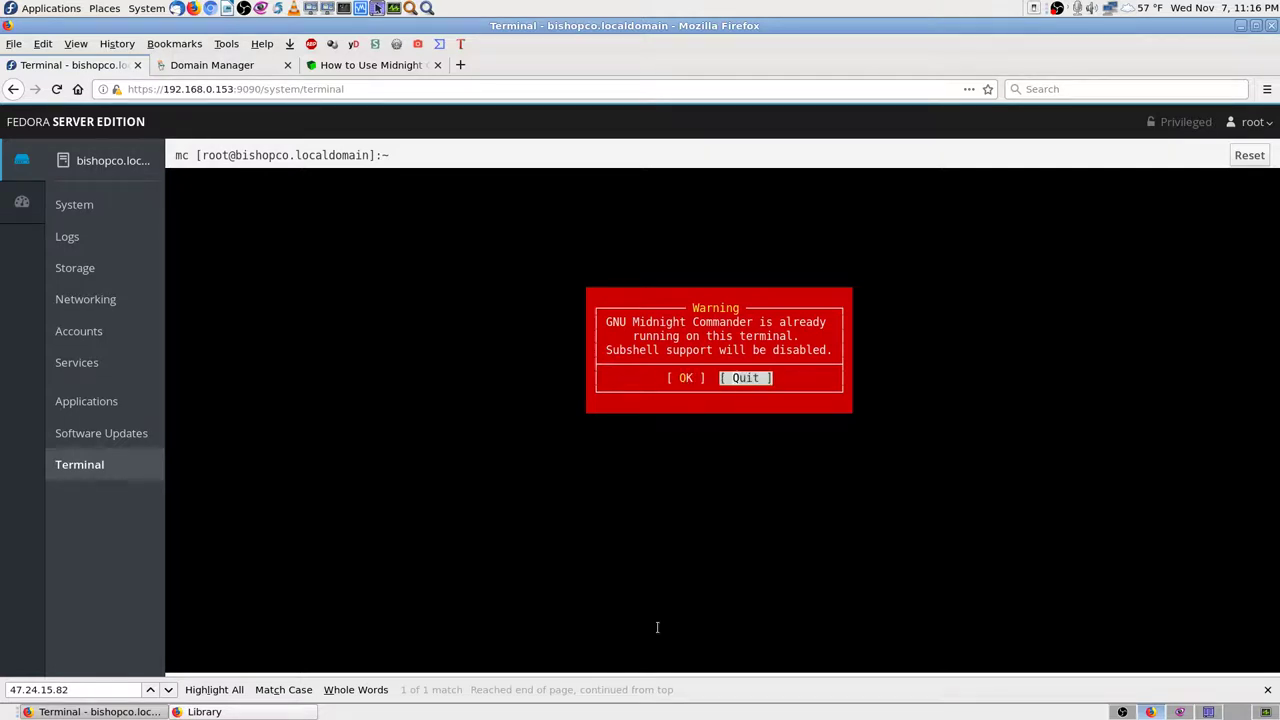
key("Return")
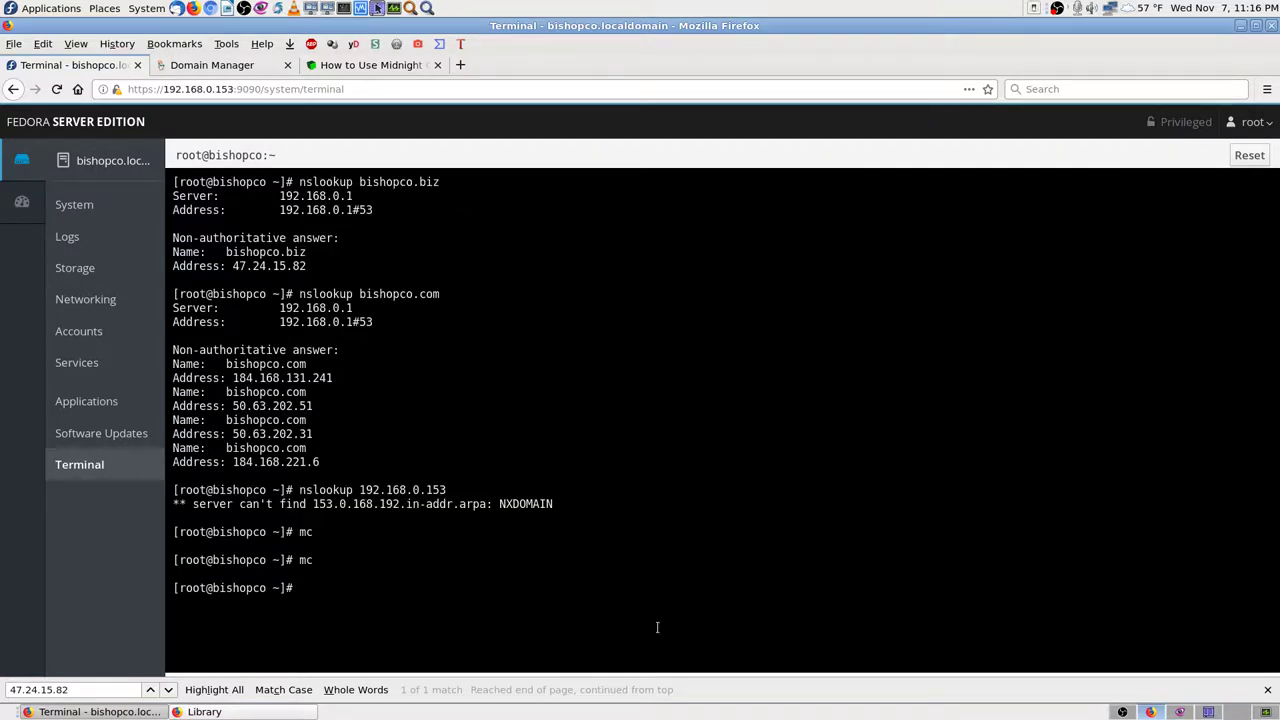
type("mc")
key("Return")
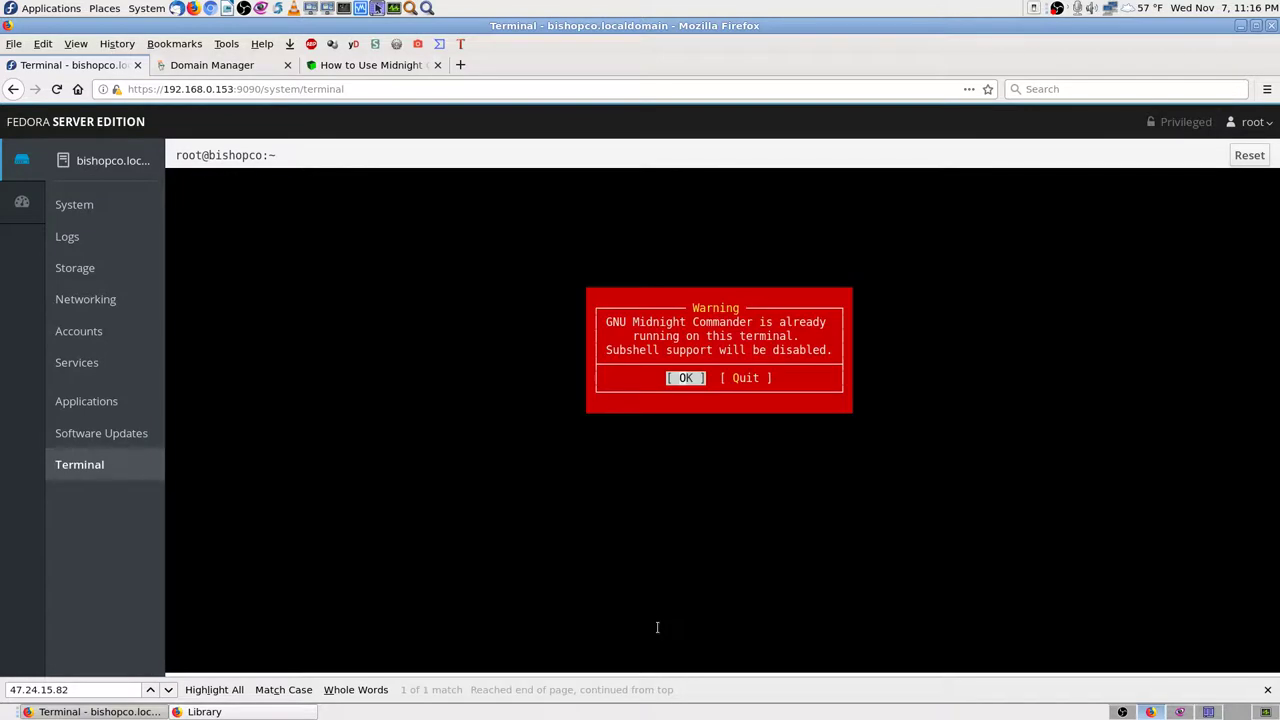
key("Right")
key("Return")
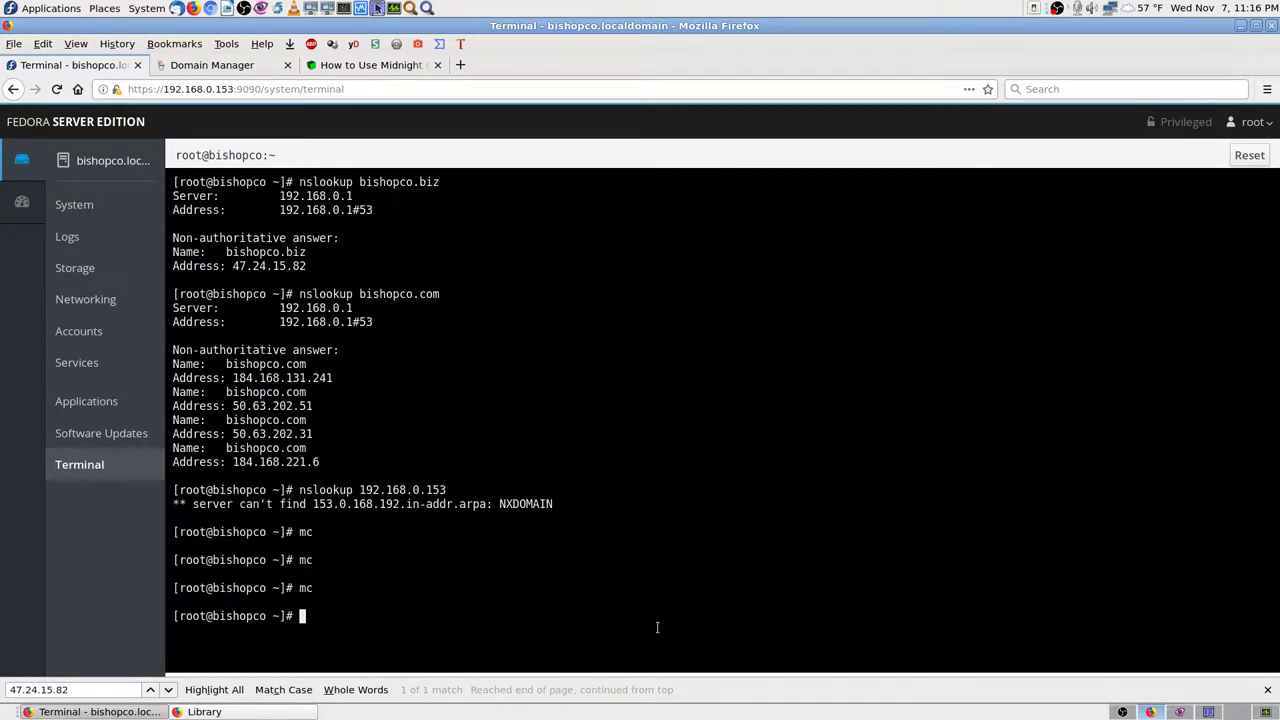
Go back to the Midnight Commander guide and reread the mc --nocolor option and the screen element instructions
left_click(312, 67)
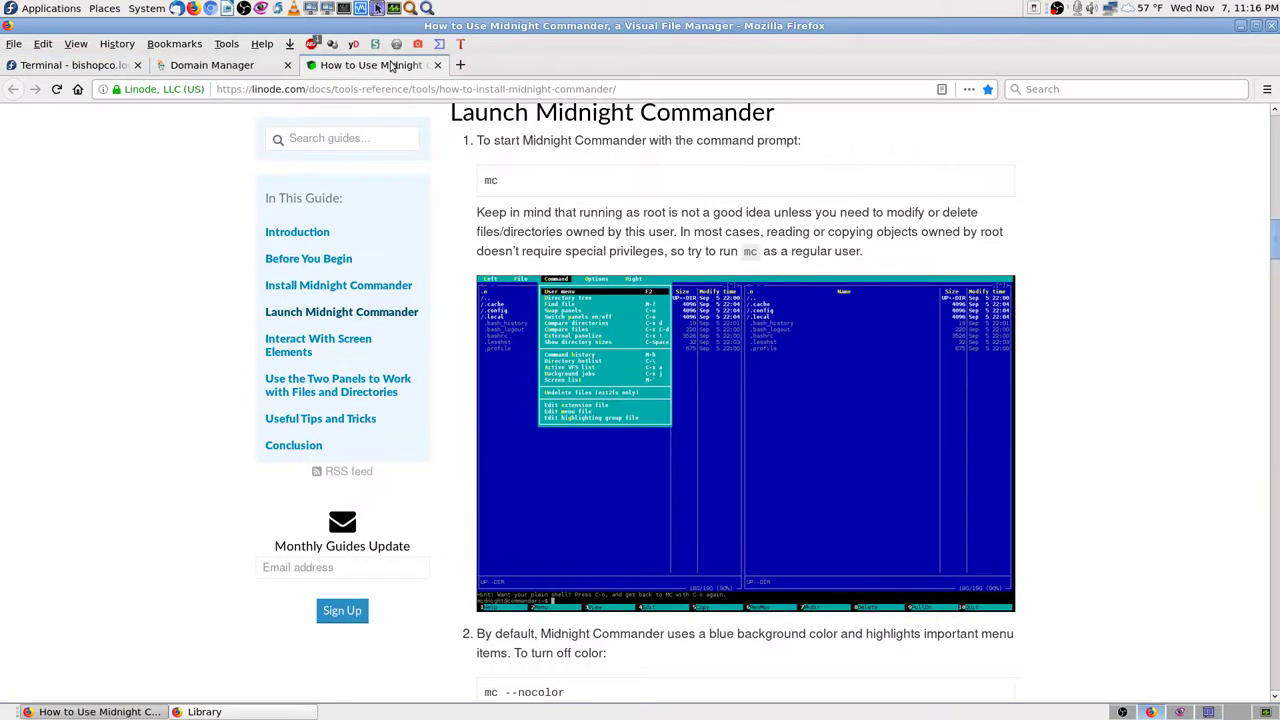
left_click(70, 65)
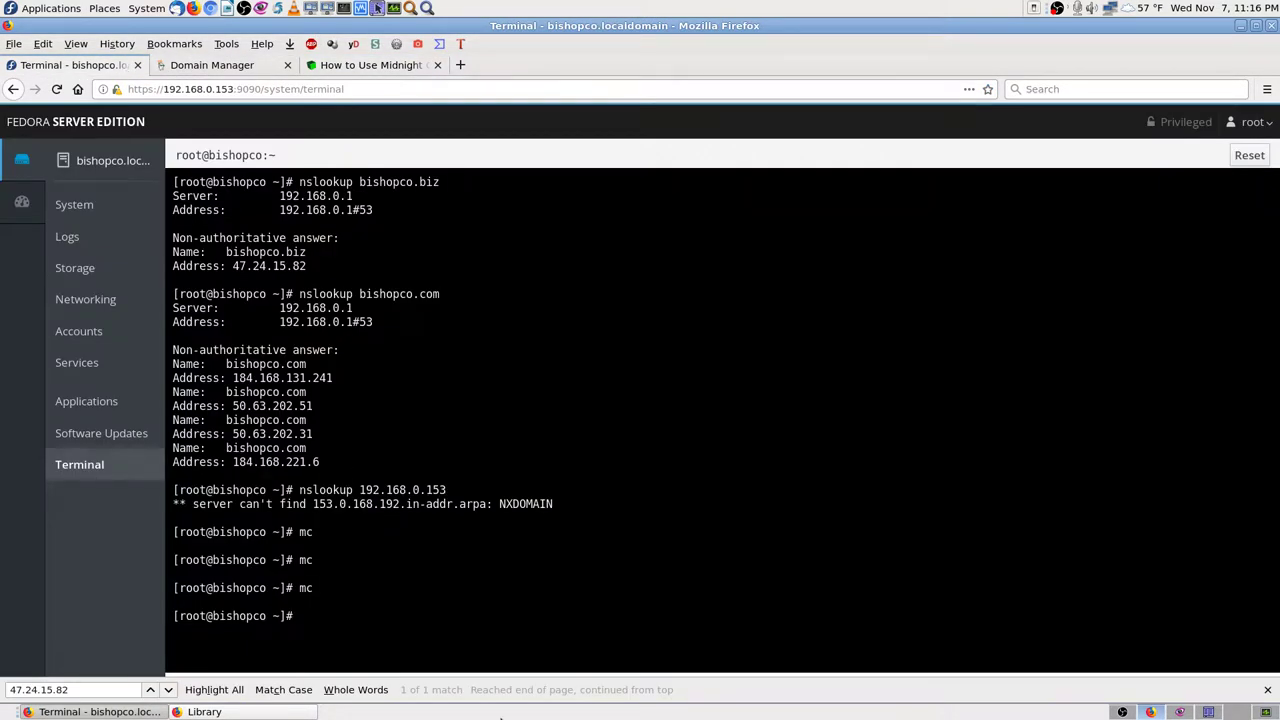
left_click(378, 66)
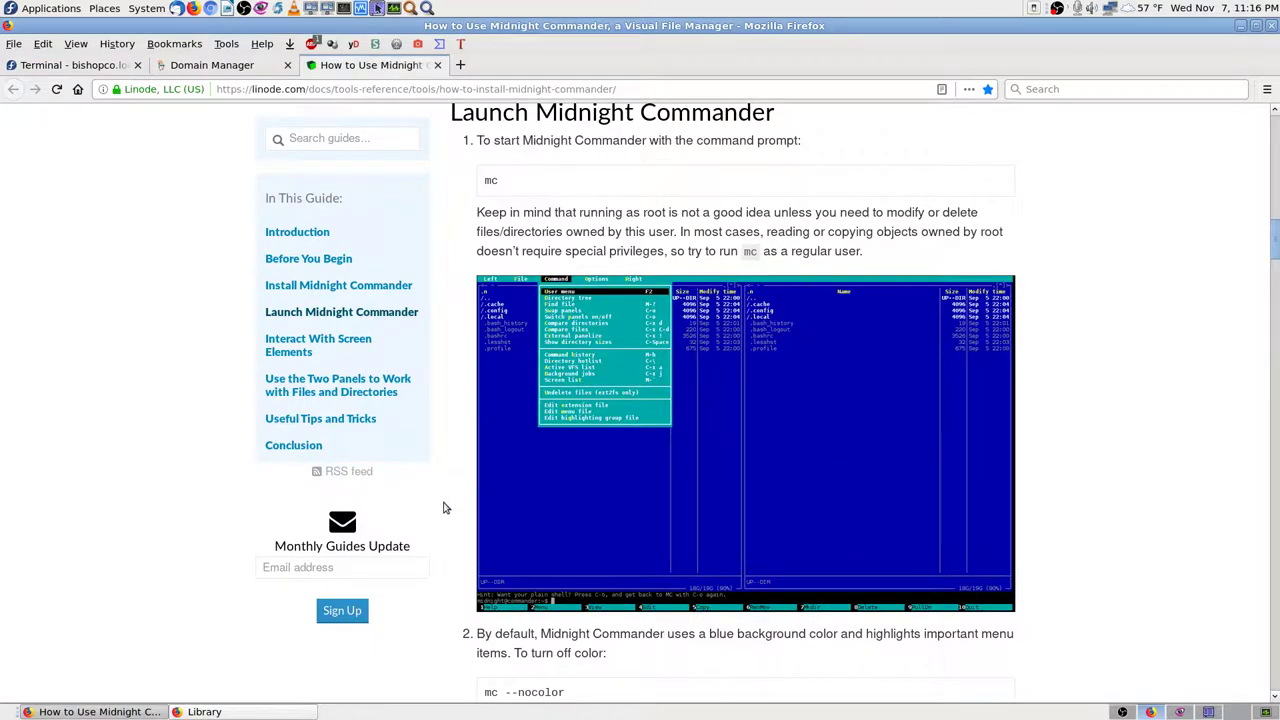
scroll(445, 508, "down", 2)
scroll(445, 508, "down", 1)
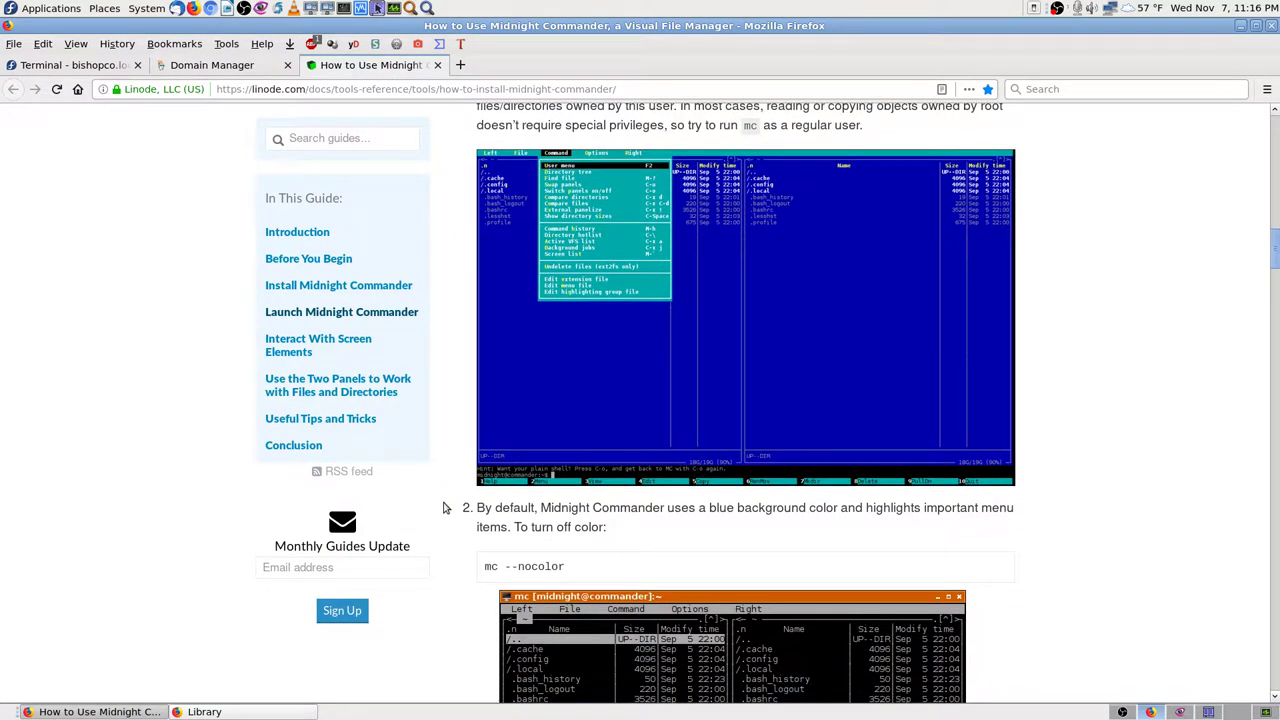
scroll(445, 508, "down", 10)
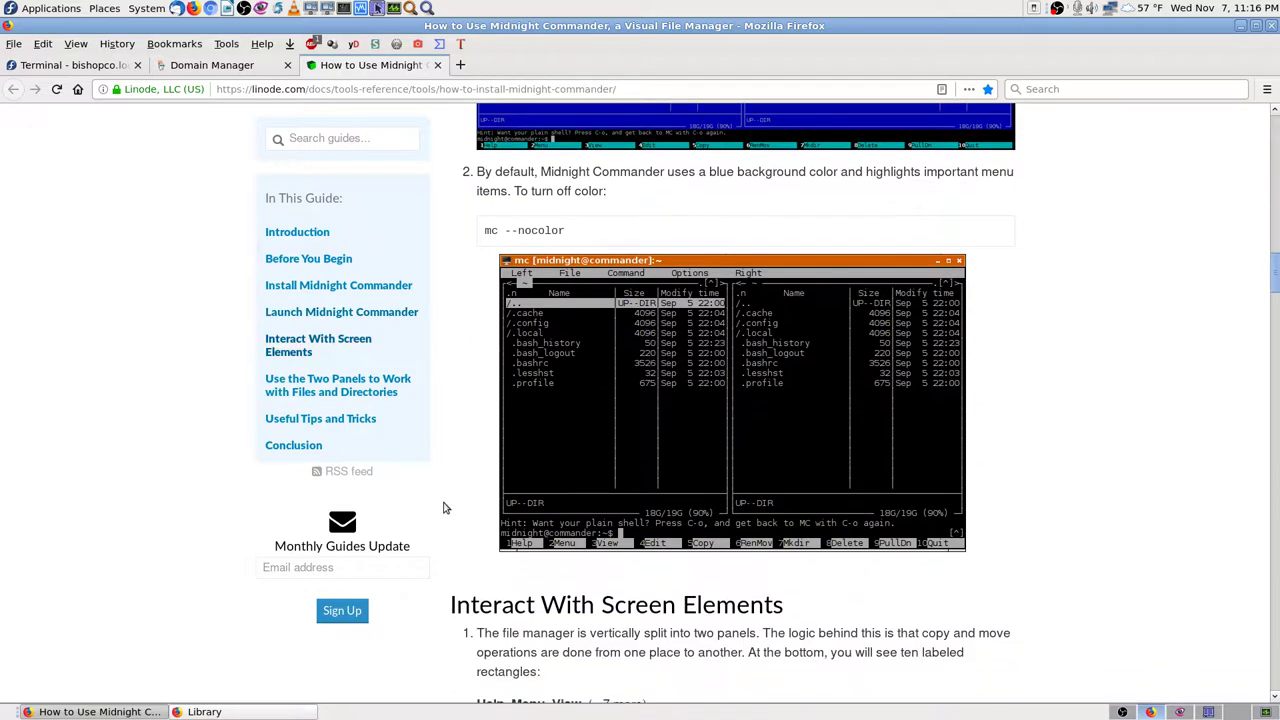
scroll(445, 508, "down", 5)
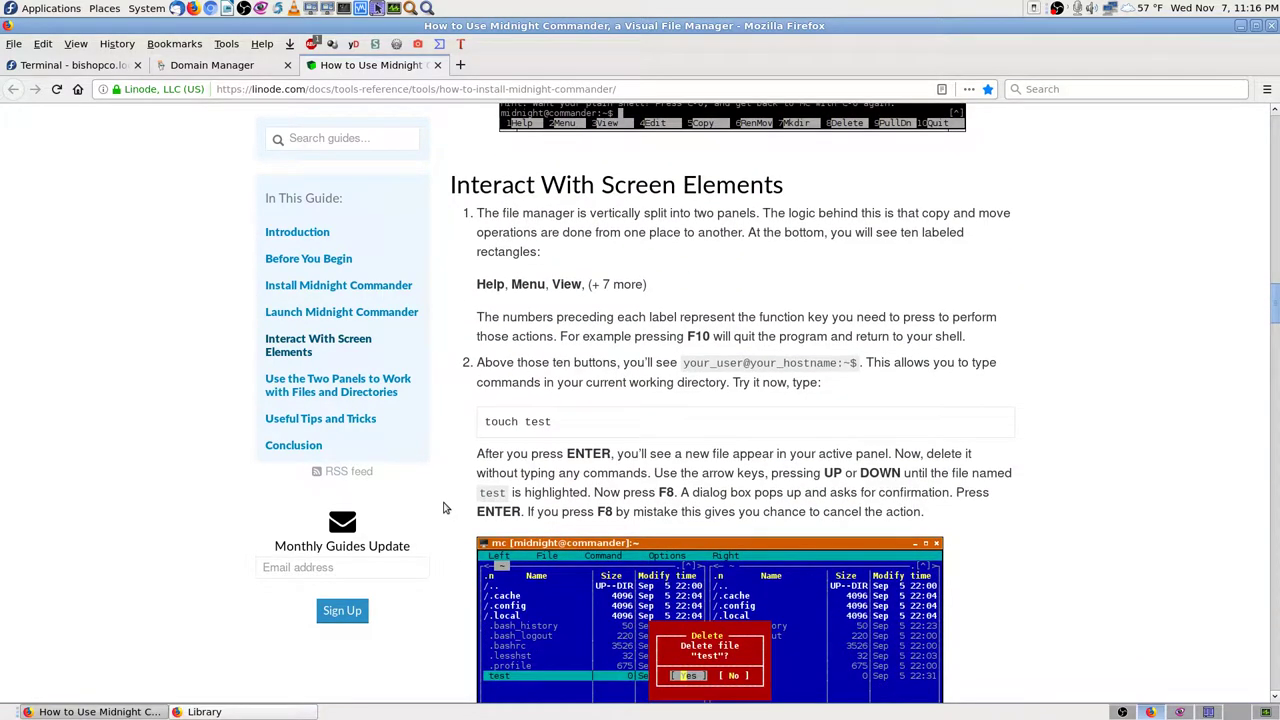
Search the guide page for "minu" and for "term", clearing the search text after each
key("ctrl+f")
type("min")
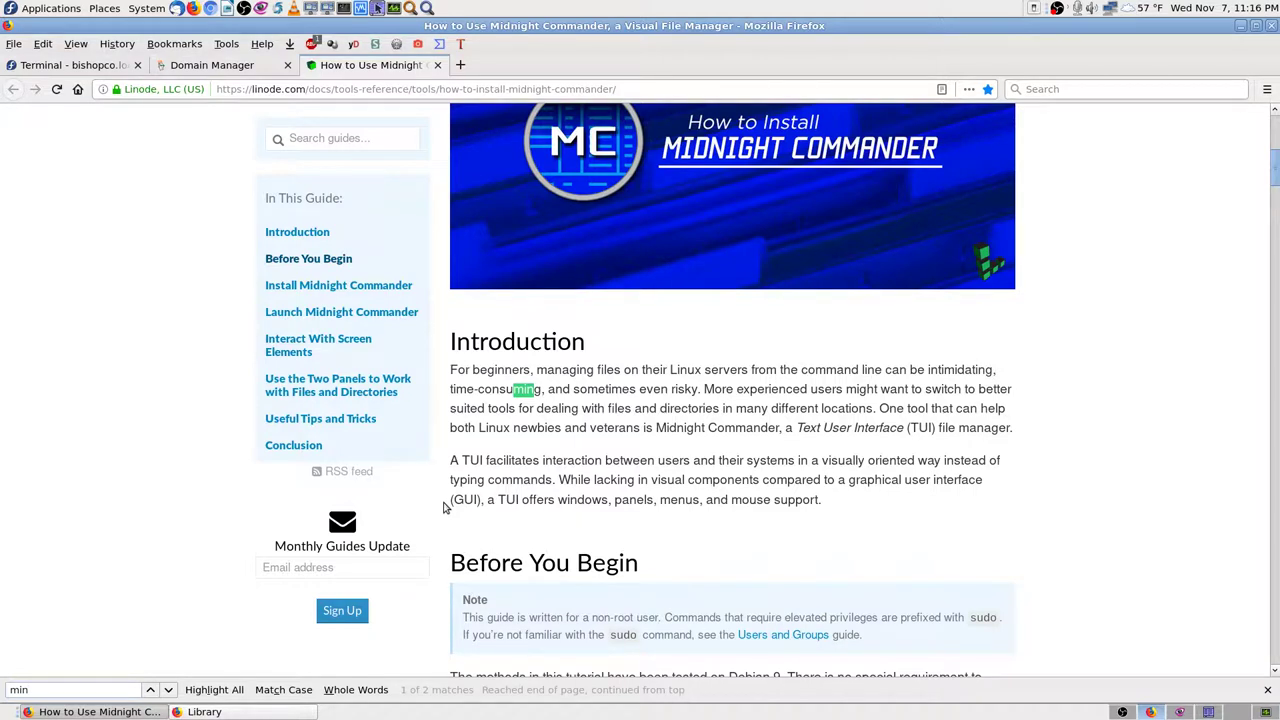
type("u")
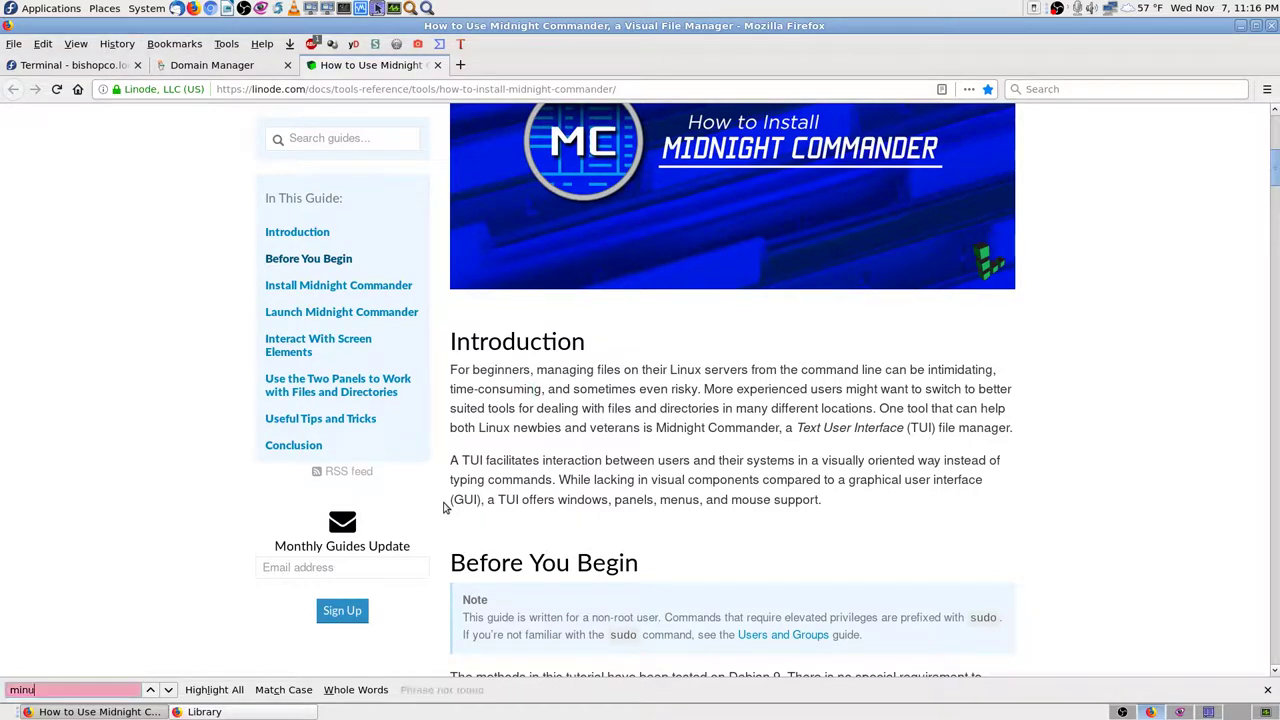
key("BackSpace")
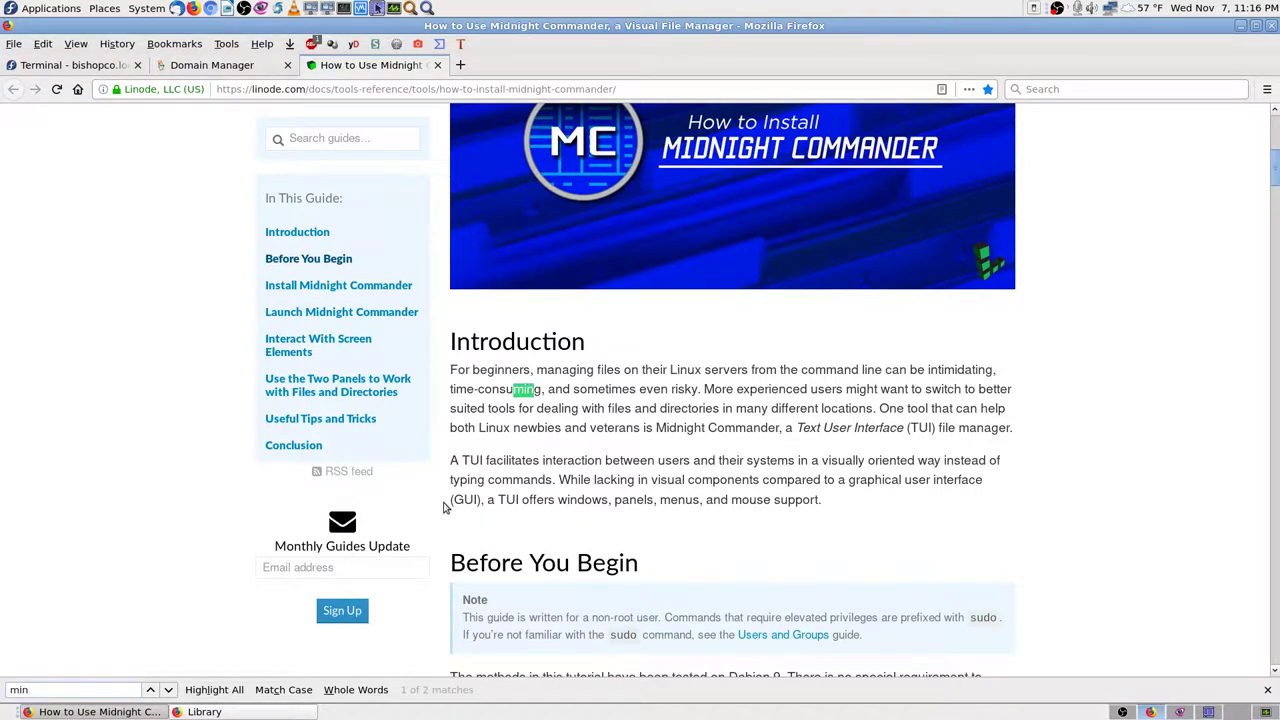
key("BackSpace")
key("BackSpace")
key("BackSpace")
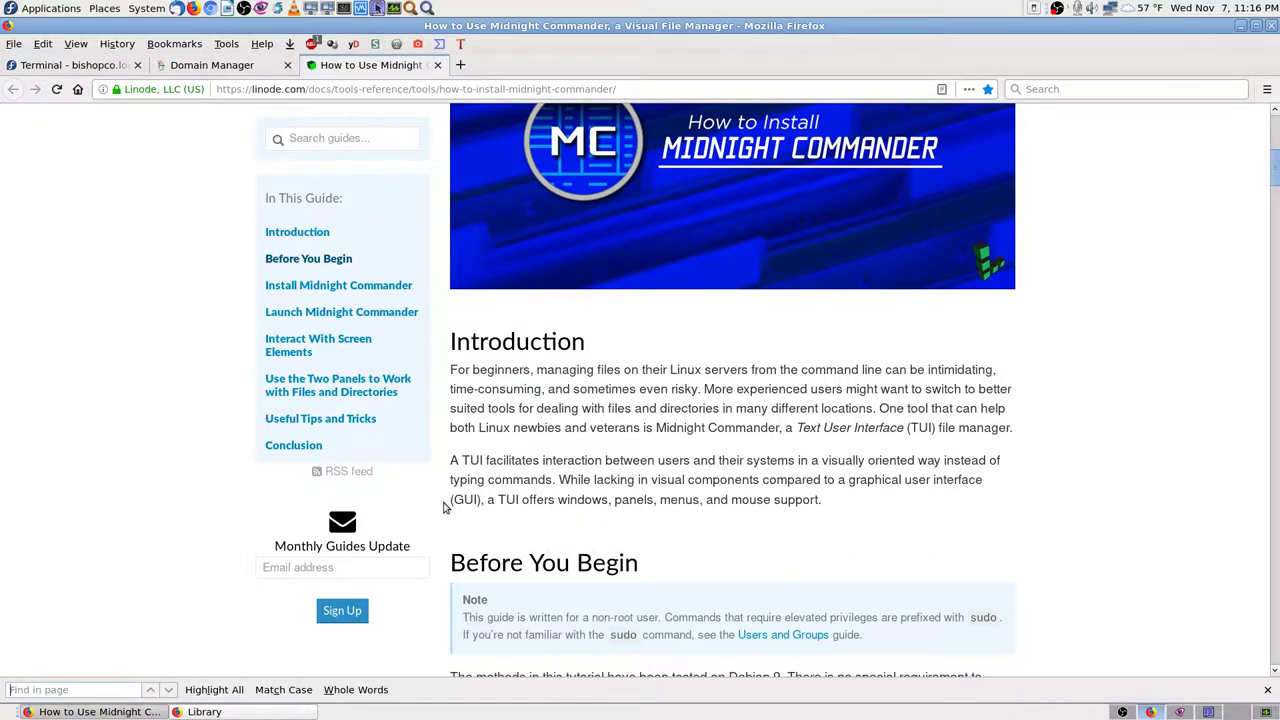
type("term")
key("BackSpace")
key("BackSpace")
key("BackSpace")
key("BackSpace")
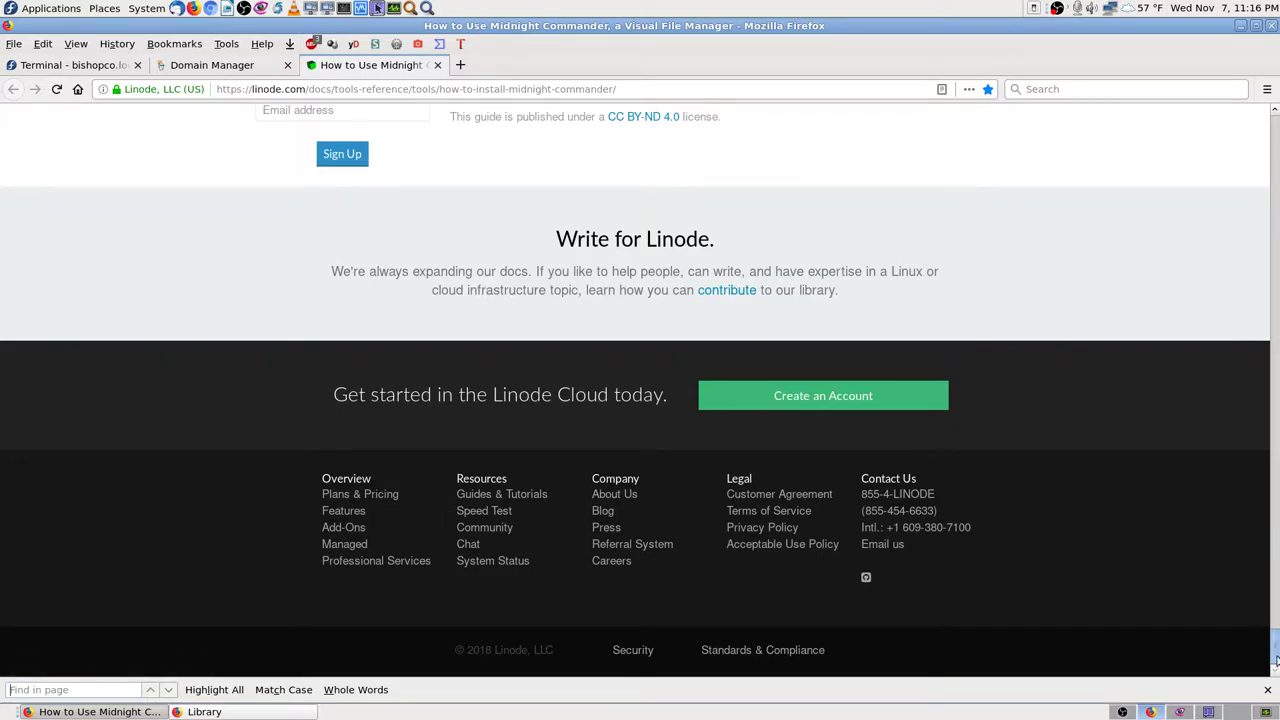
Go back to the guide's Launch Midnight Commander section and review its start command, root usage advice and example screenshot
left_click_drag(1275, 660, 1276, 235)
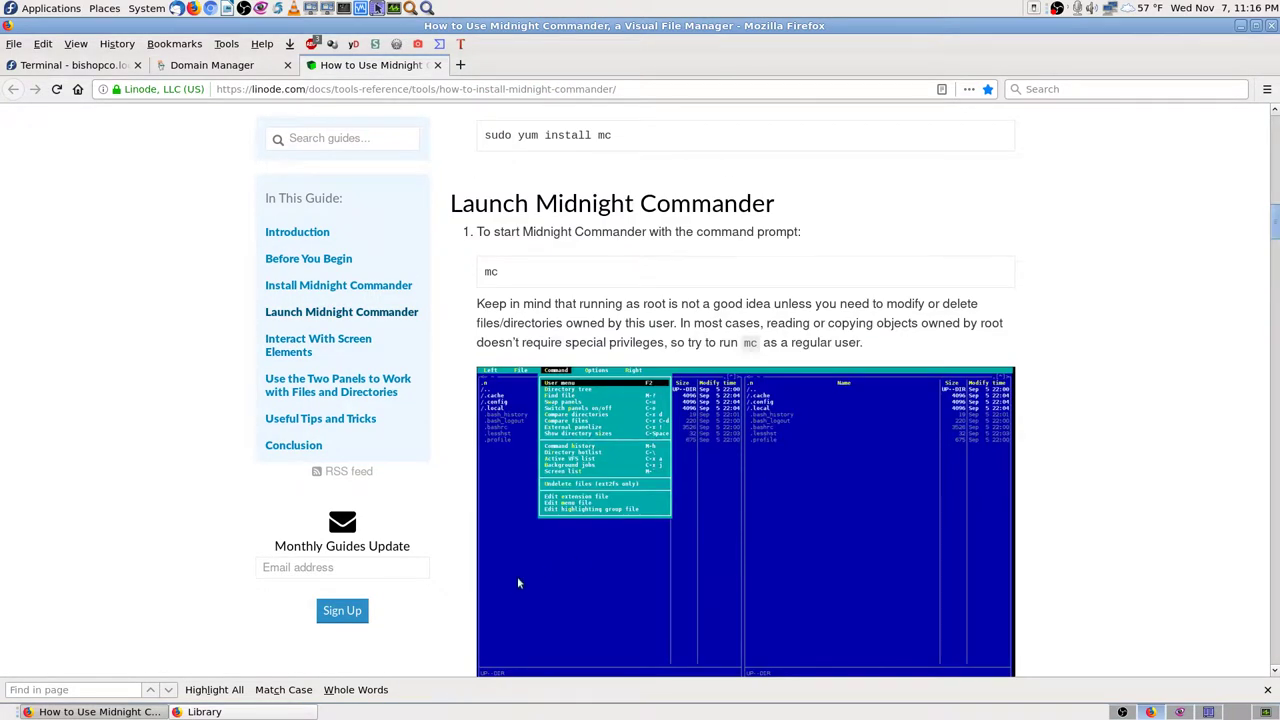
scroll(480, 595, "down", 3)
scroll(437, 608, "up", 4)
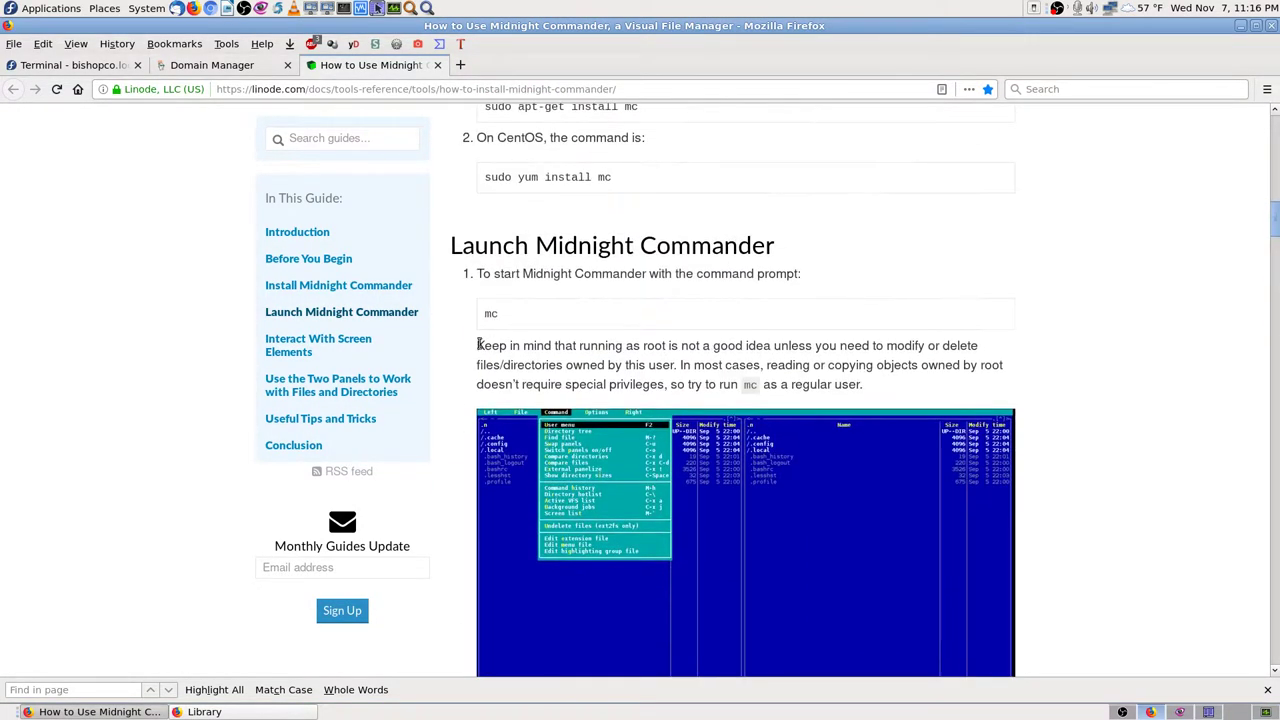
scroll(465, 463, "down", 3)
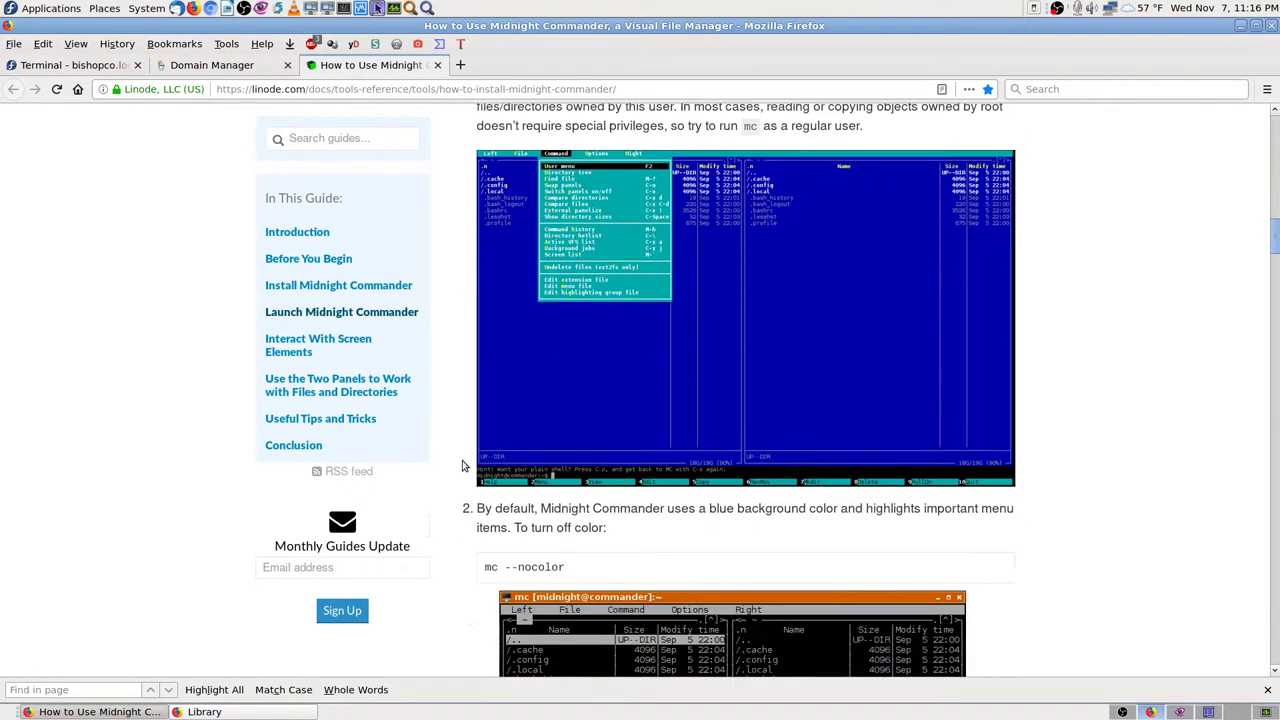
Read the guide's Interact With Screen Elements section, covering the function key labels, the touch test example, drop-down menus and shortcut keys
scroll(463, 466, "down", 2)
scroll(463, 466, "down", 5)
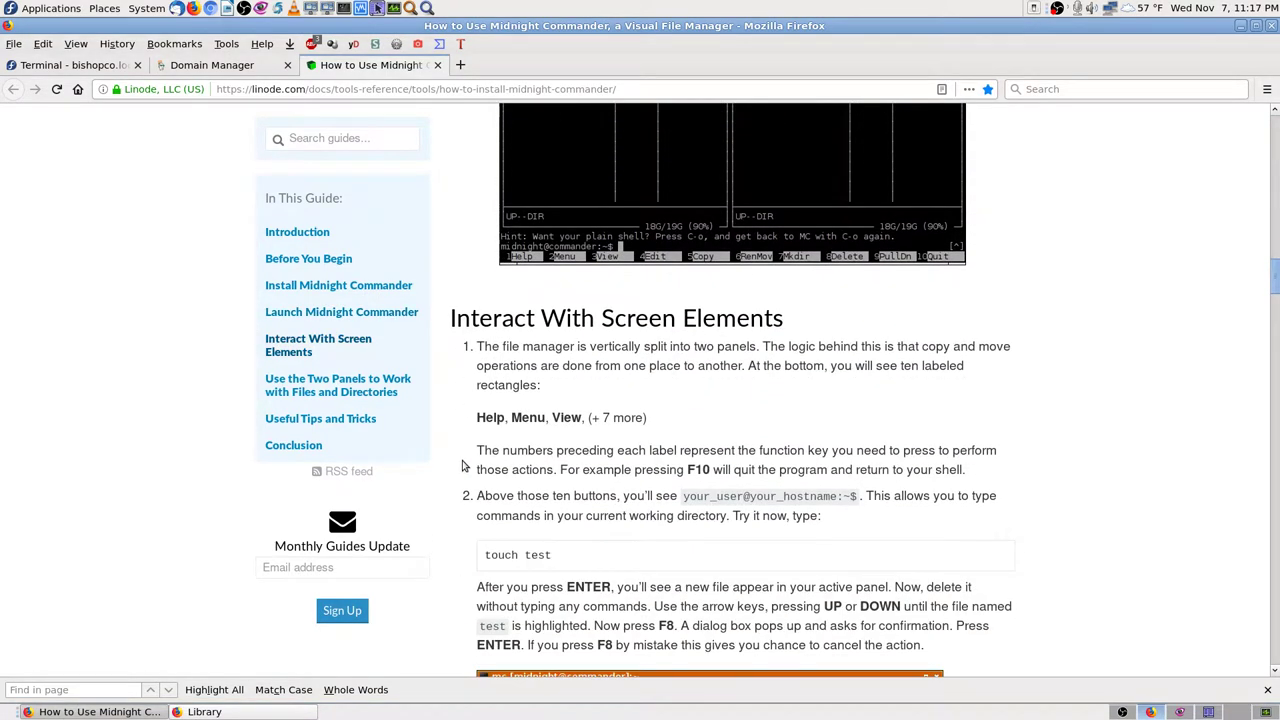
scroll(450, 498, "down", 2)
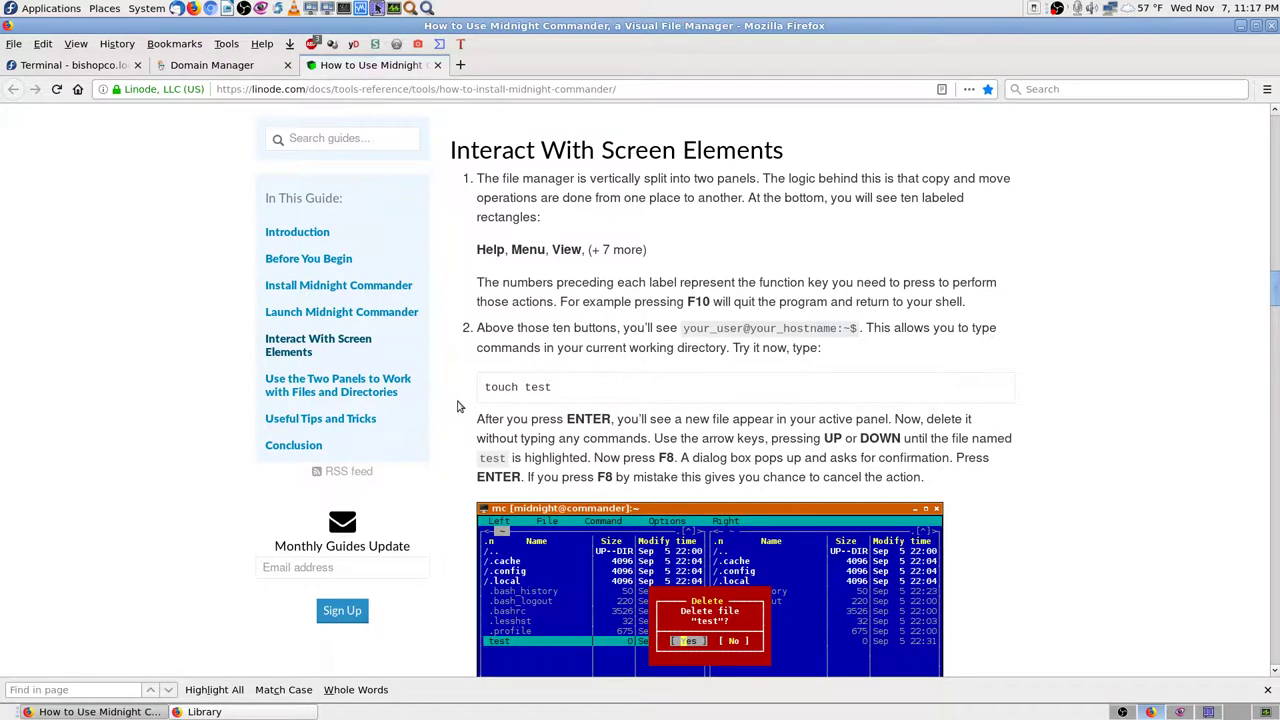
scroll(457, 406, "down", 1)
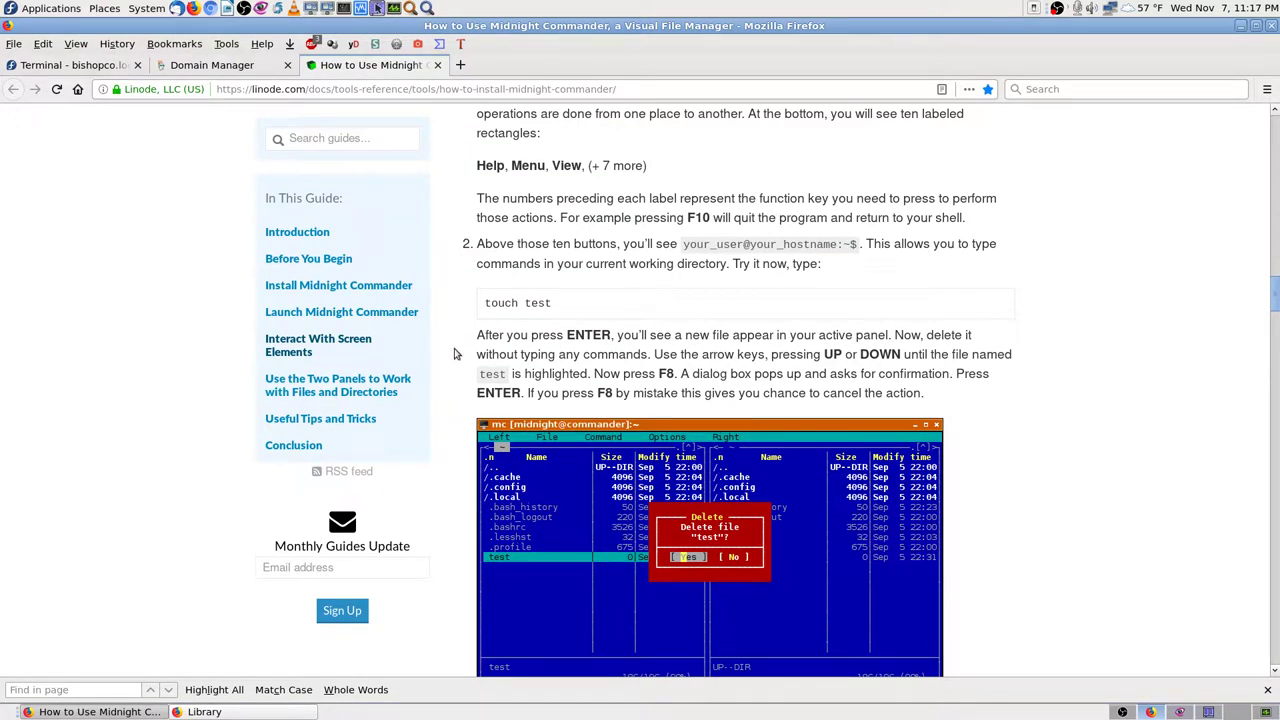
scroll(454, 354, "down", 5)
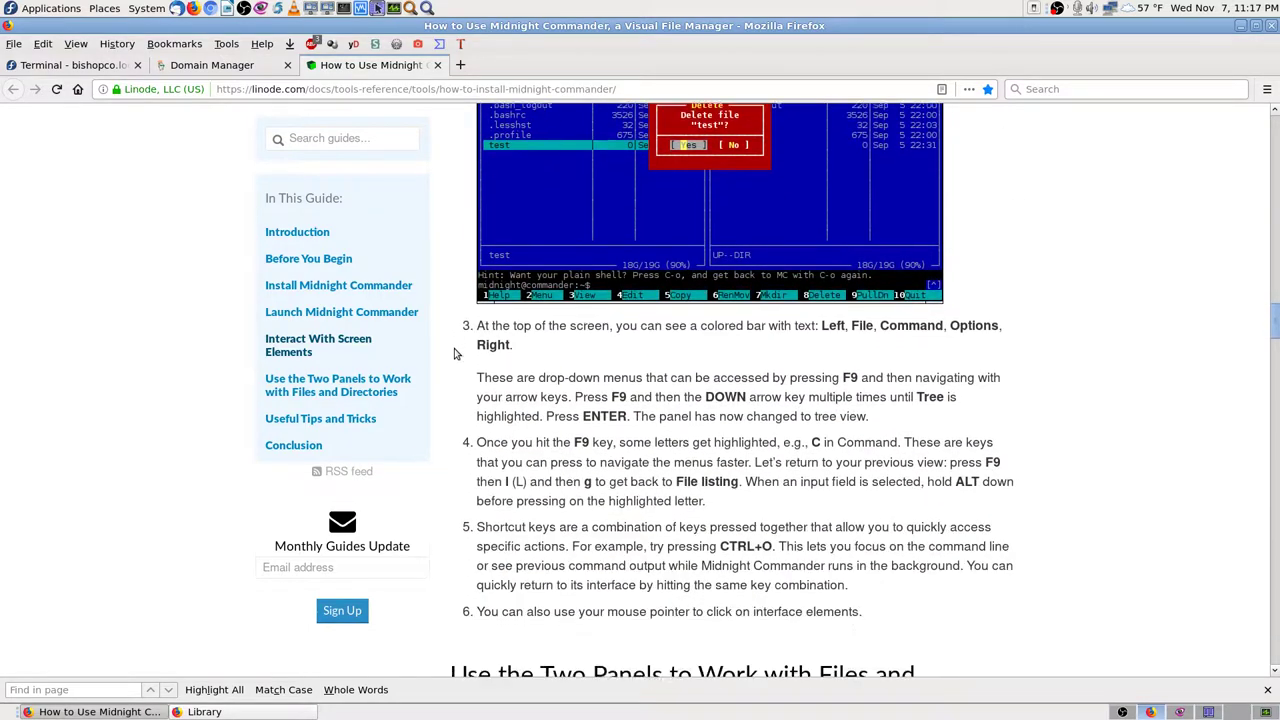
scroll(454, 354, "down", 2)
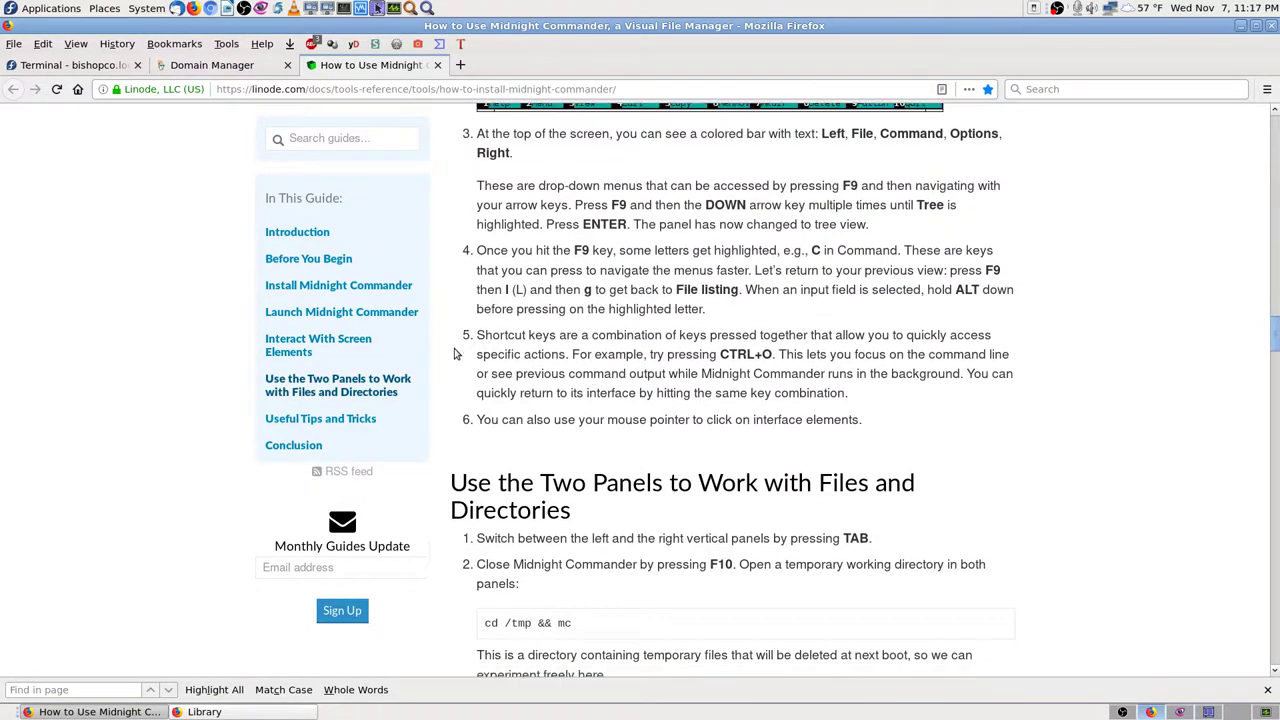
Read the guide's instructions on using the two panels, including creating a directory, copying files, selecting by pattern and choosing an editor
scroll(454, 354, "down", 6)
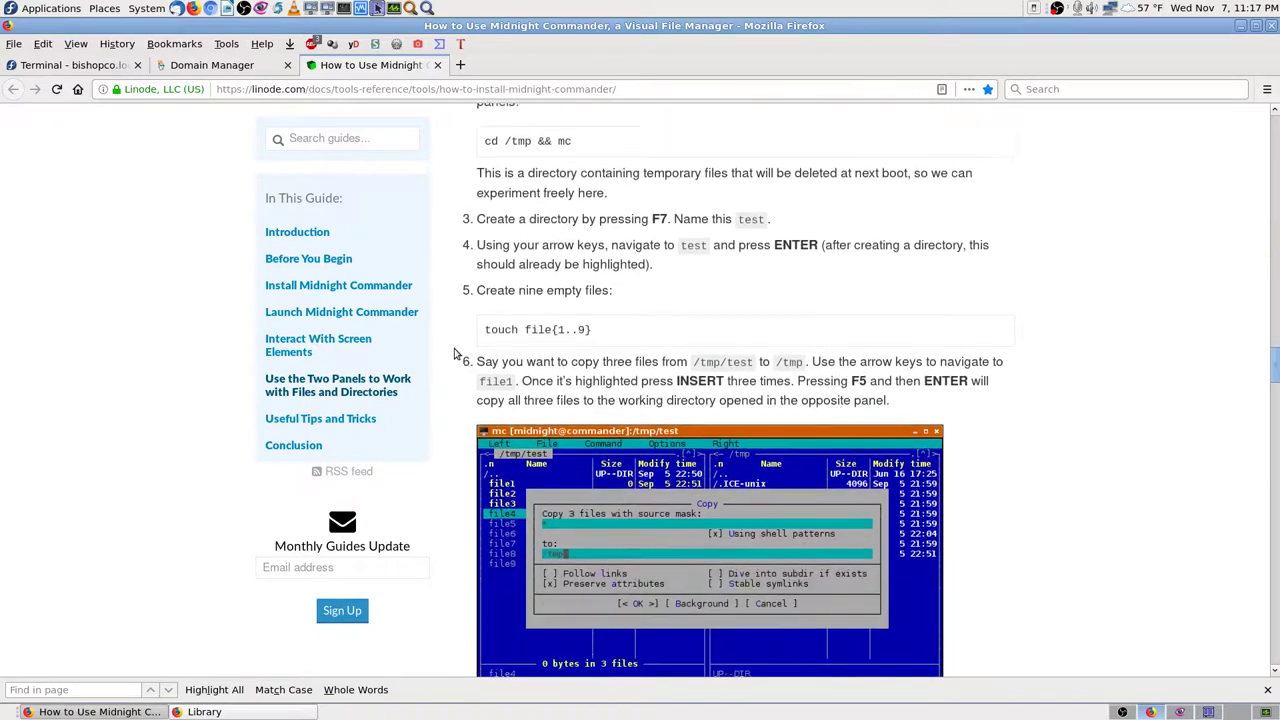
scroll(454, 354, "down", 2)
scroll(454, 354, "down", 7)
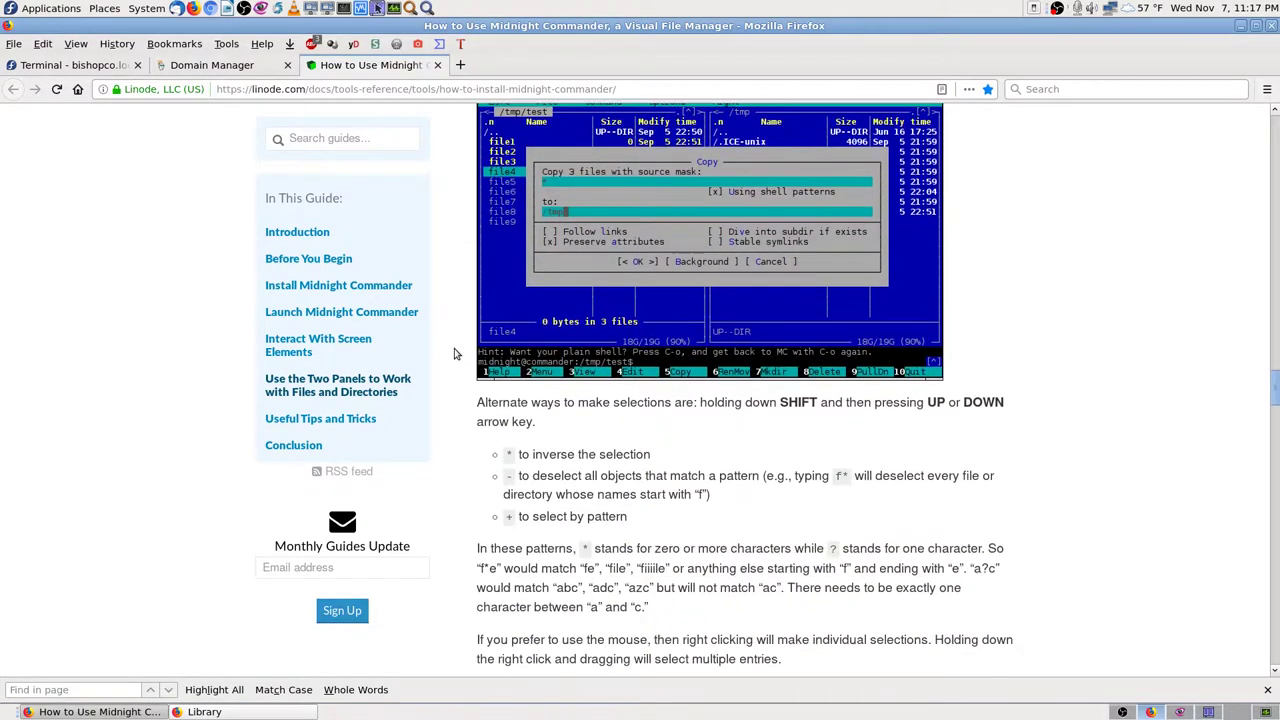
scroll(454, 354, "down", 3)
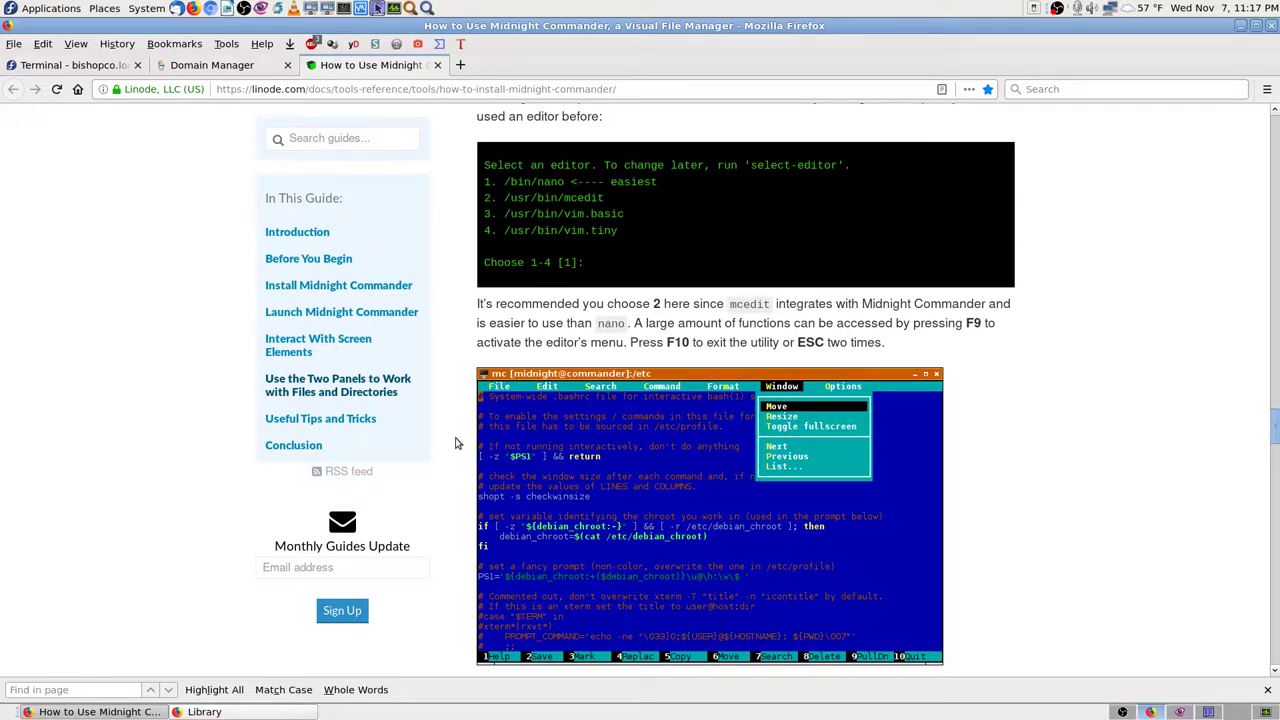
Read the Useful Tips and Tricks section, from Lynx-like motion through the user menu, file search and SFTP links, up to the Conclusion
scroll(455, 443, "down", 8)
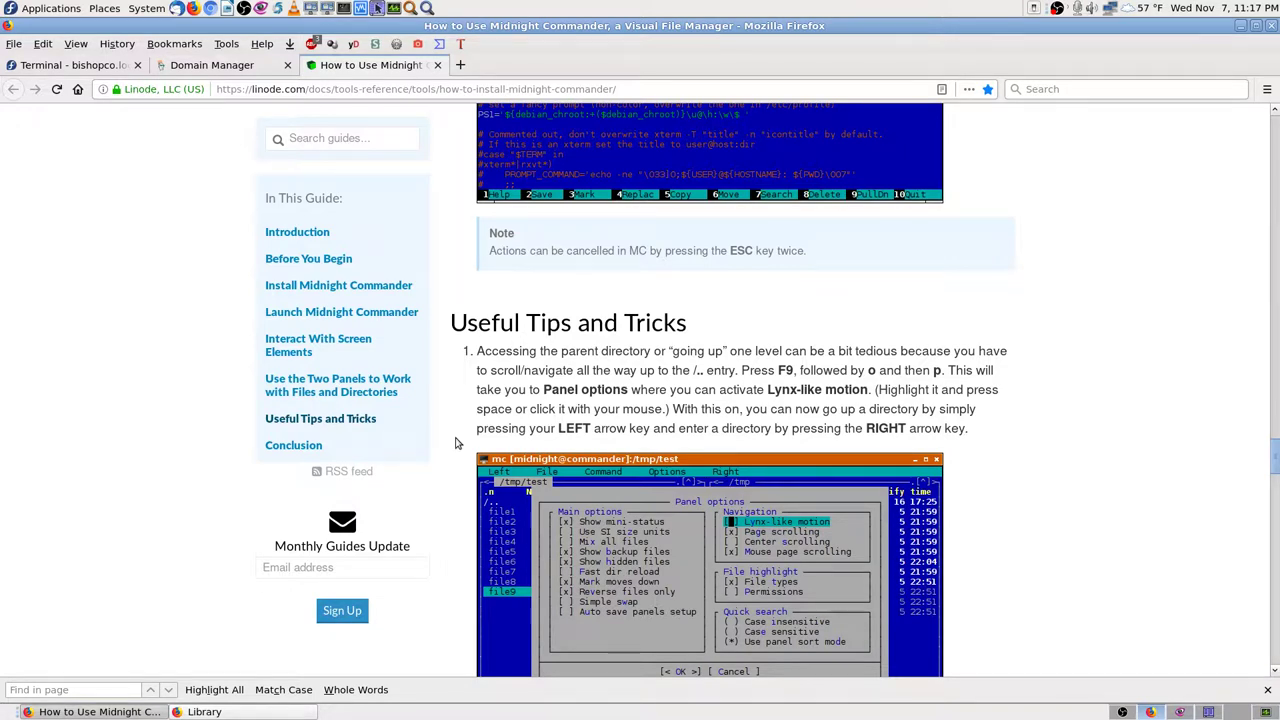
scroll(455, 443, "down", 7)
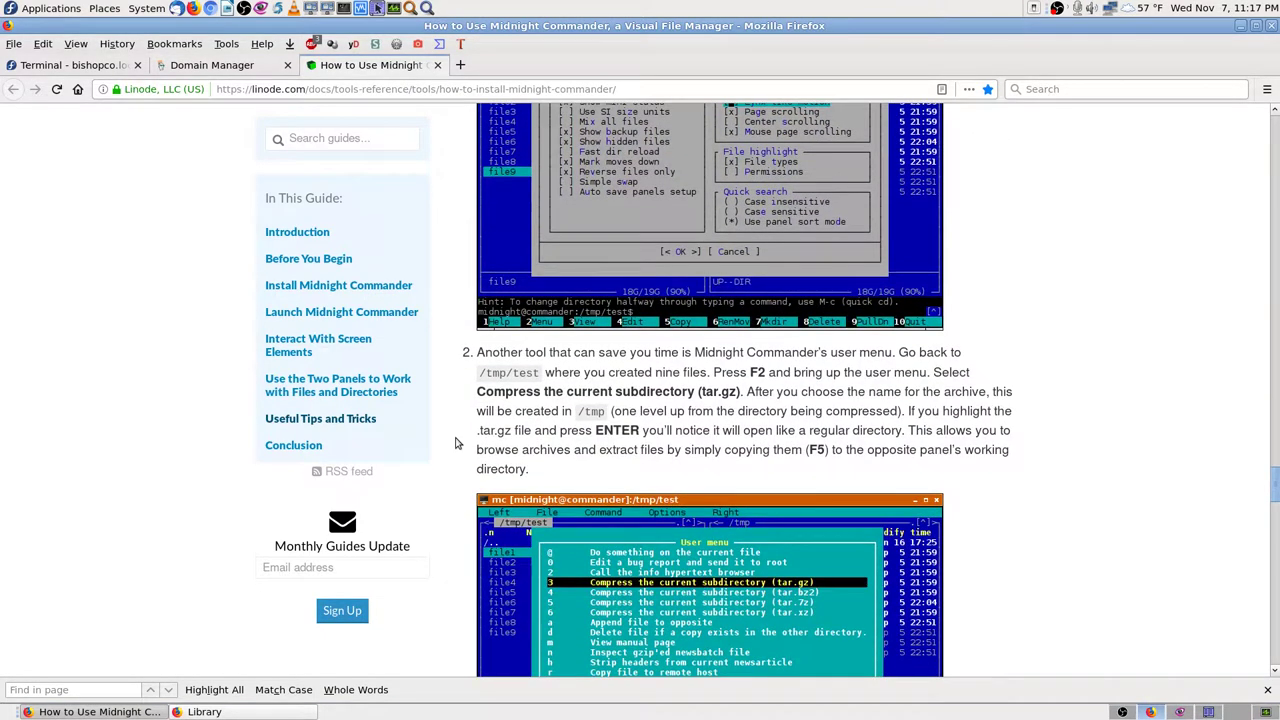
scroll(455, 443, "down", 4)
scroll(455, 443, "up", 2)
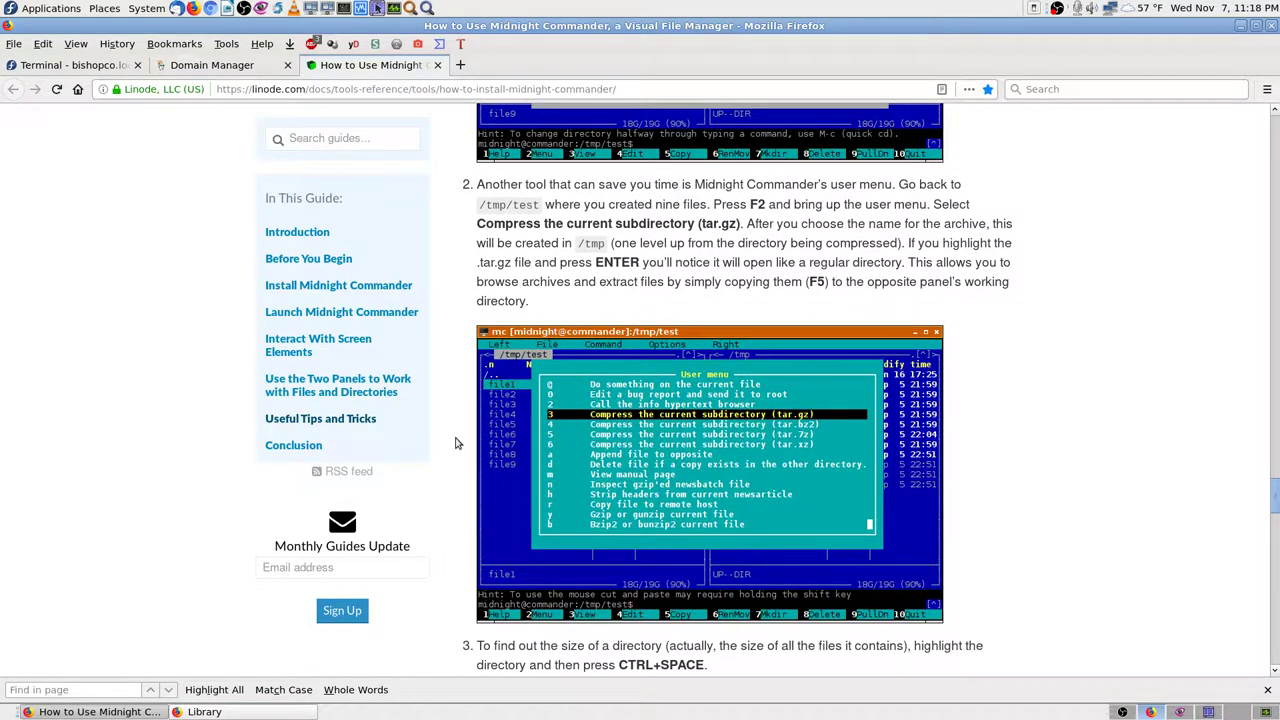
scroll(455, 443, "down", 8)
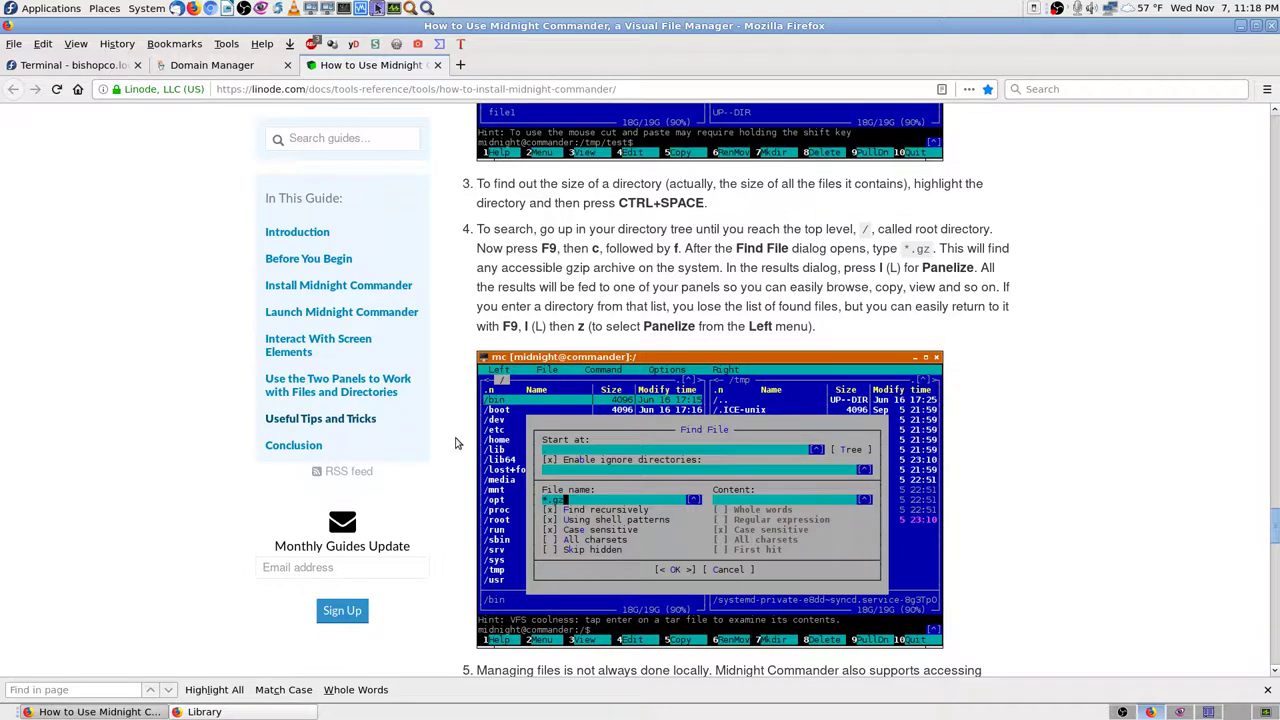
scroll(455, 443, "down", 4)
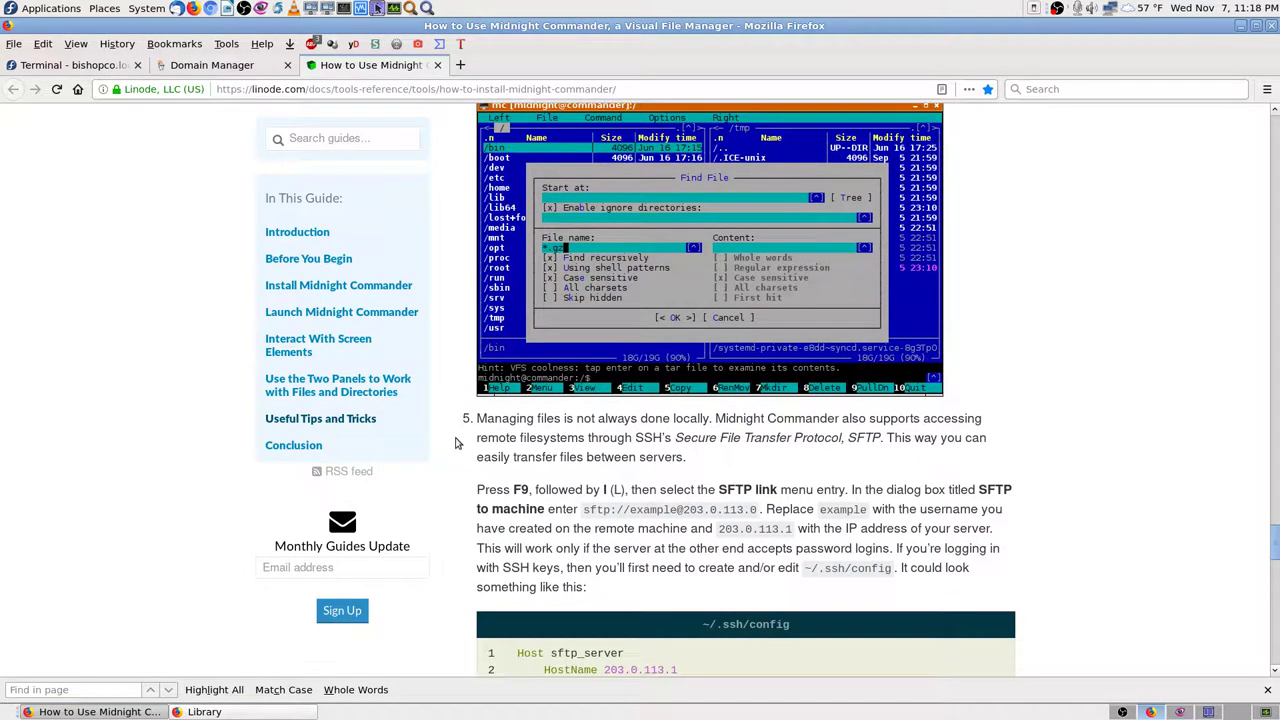
scroll(455, 443, "down", 2)
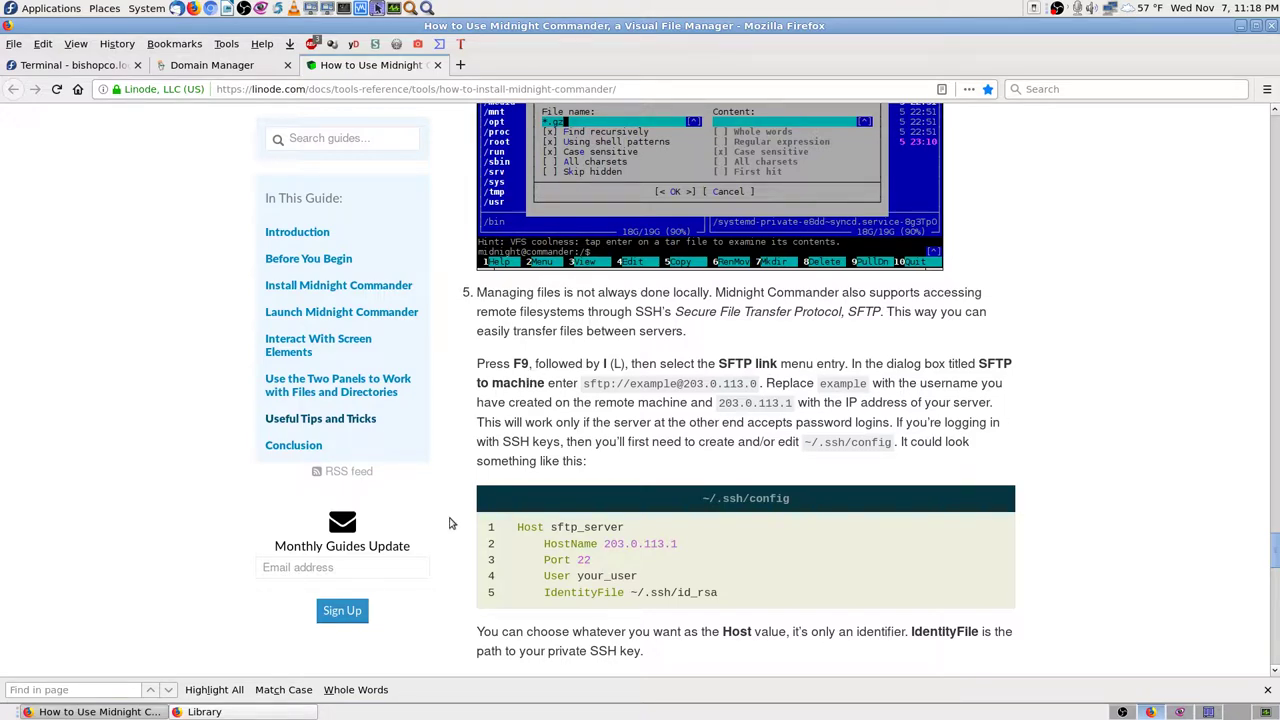
scroll(449, 523, "down", 5)
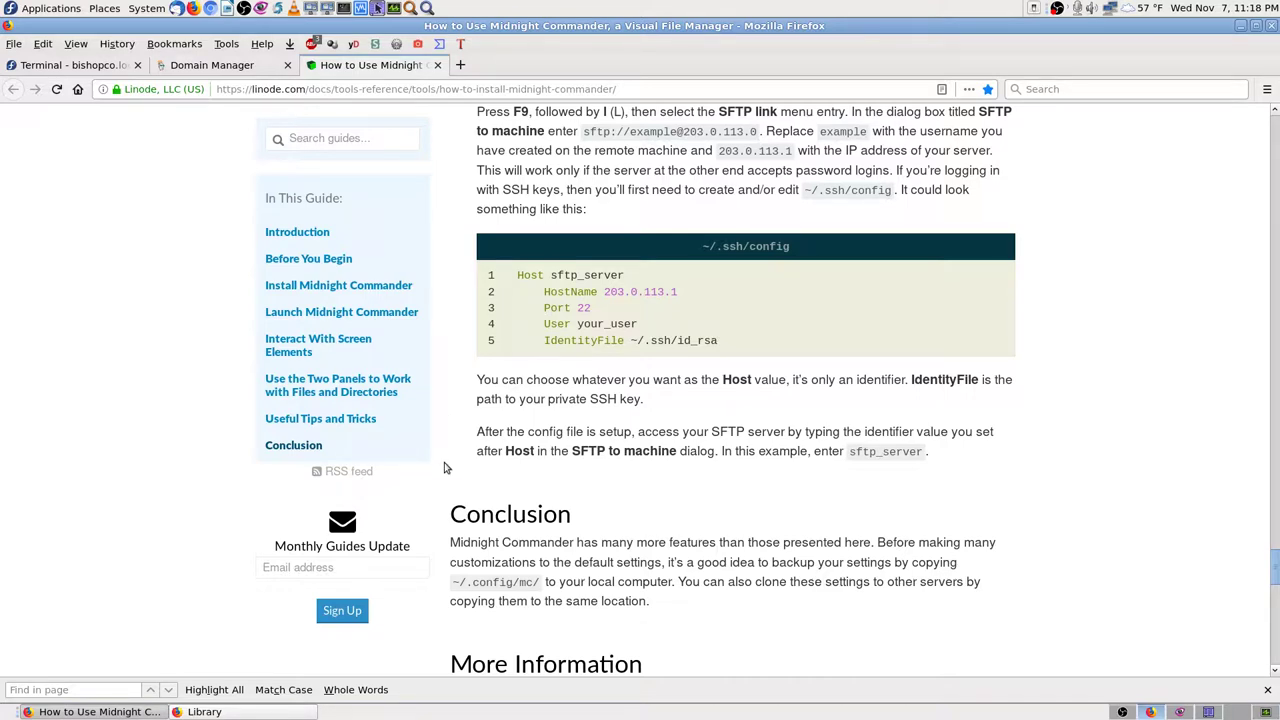
scroll(446, 467, "down", 4)
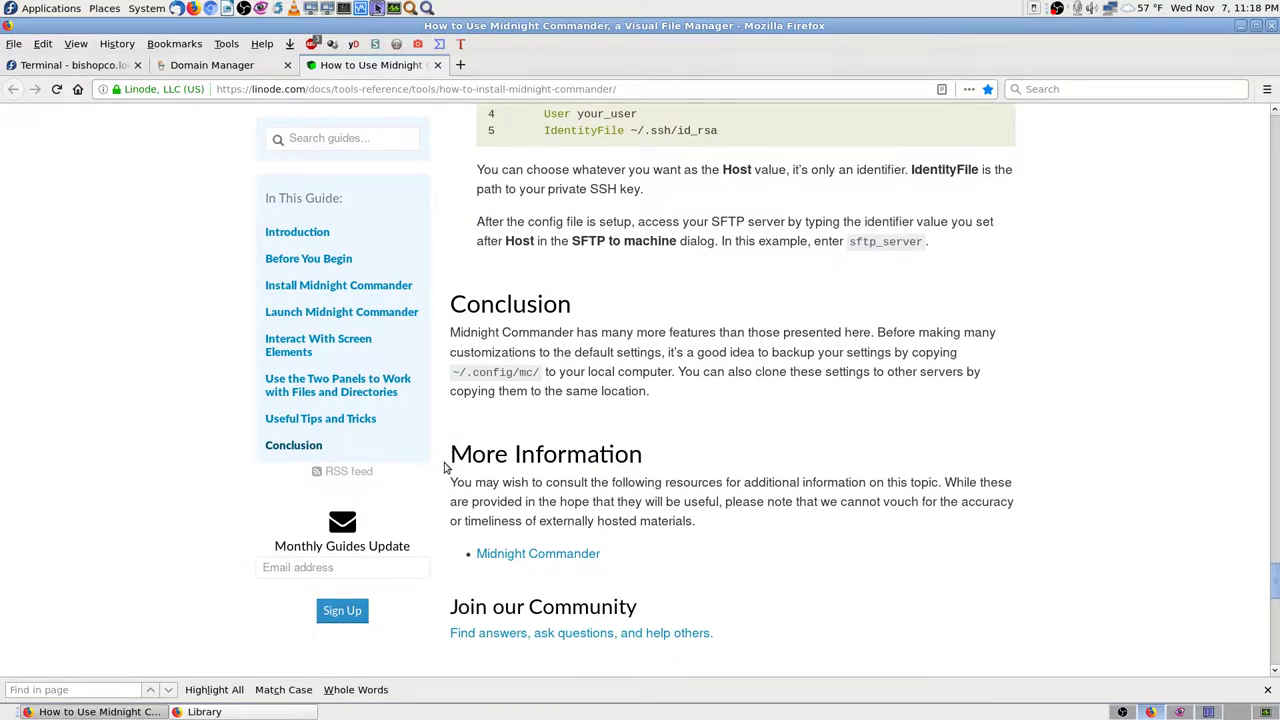
scroll(446, 467, "down", 3)
Go back up through the guide's tips to review the Find File, user menu and Panel options examples
scroll(446, 467, "up", 8)
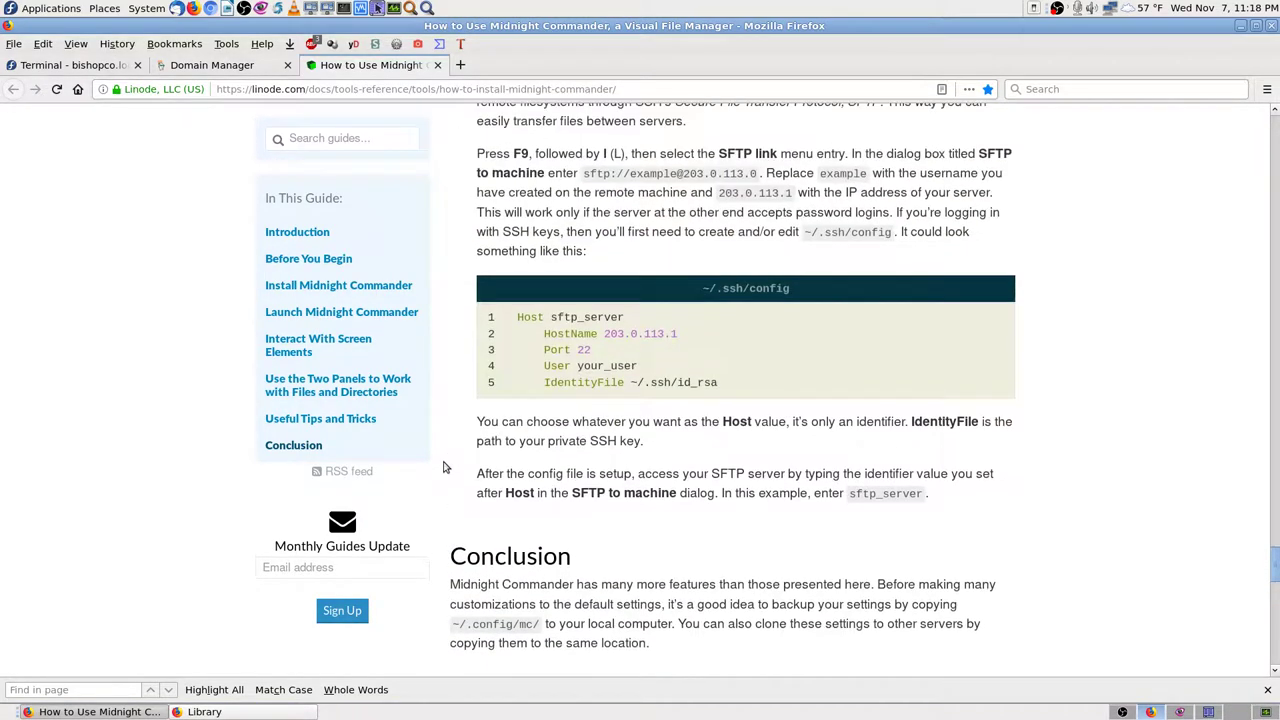
scroll(446, 467, "up", 11)
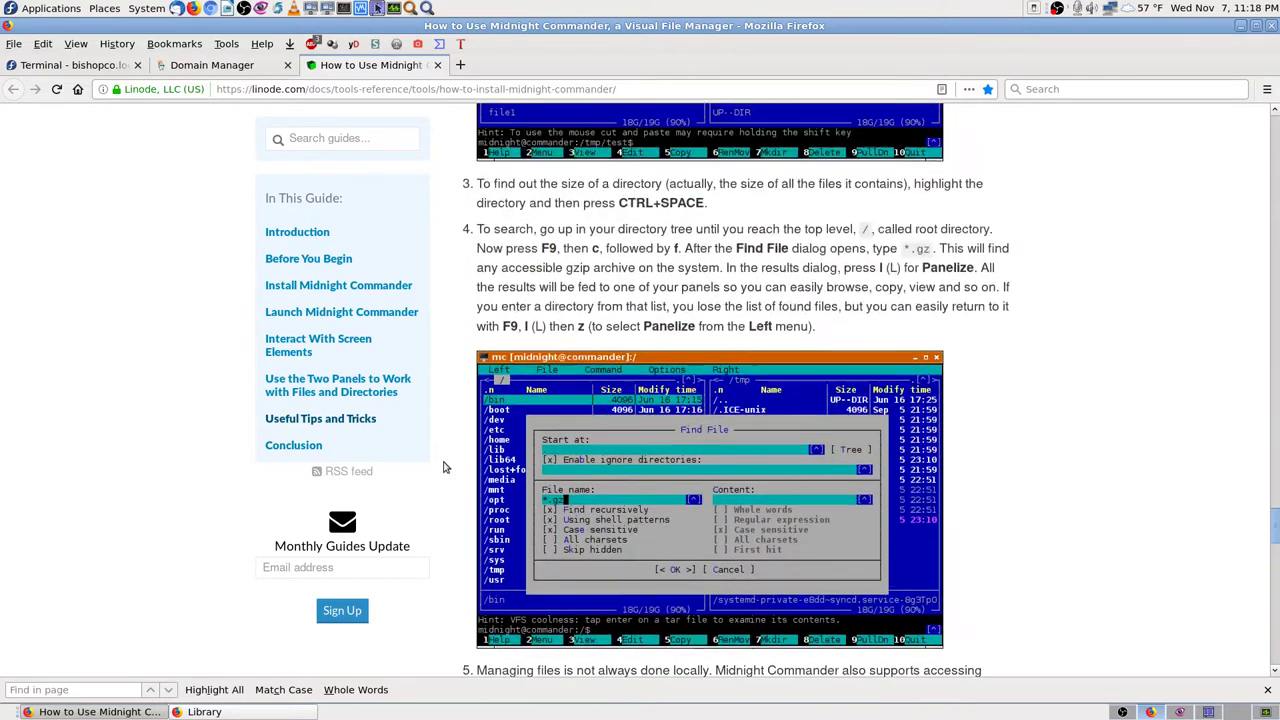
scroll(446, 467, "up", 5)
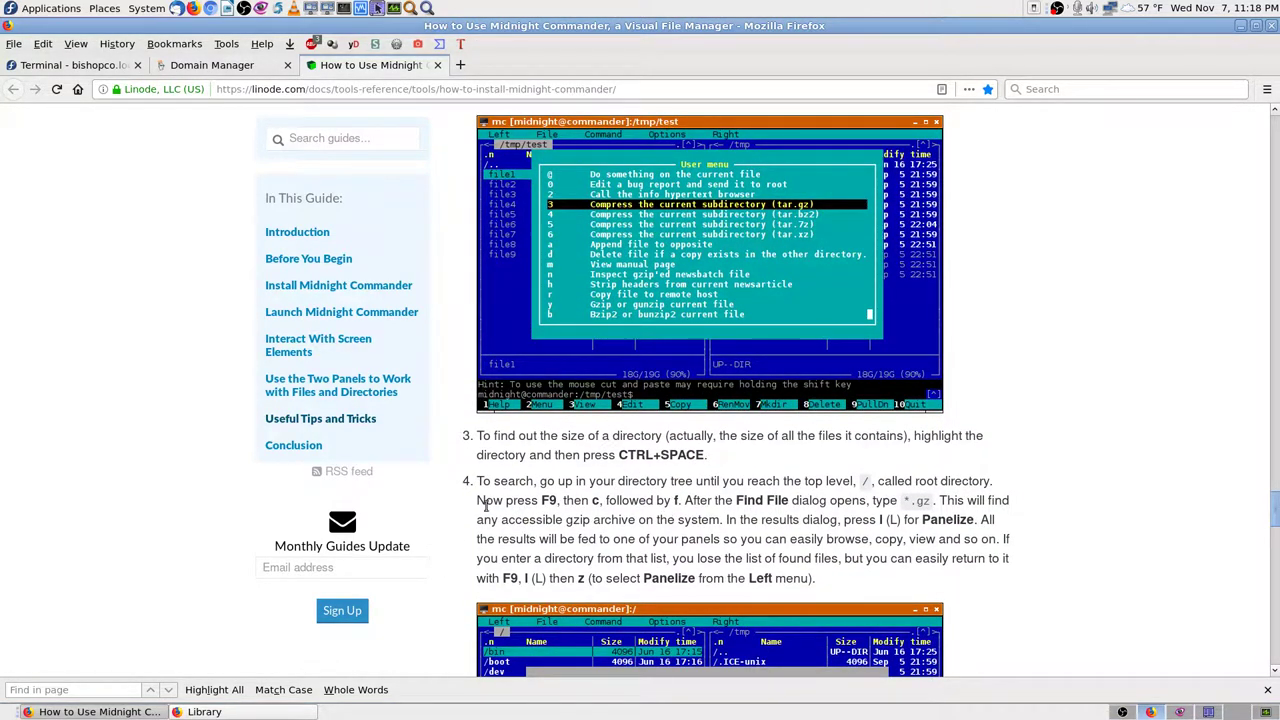
scroll(485, 505, "up", 7)
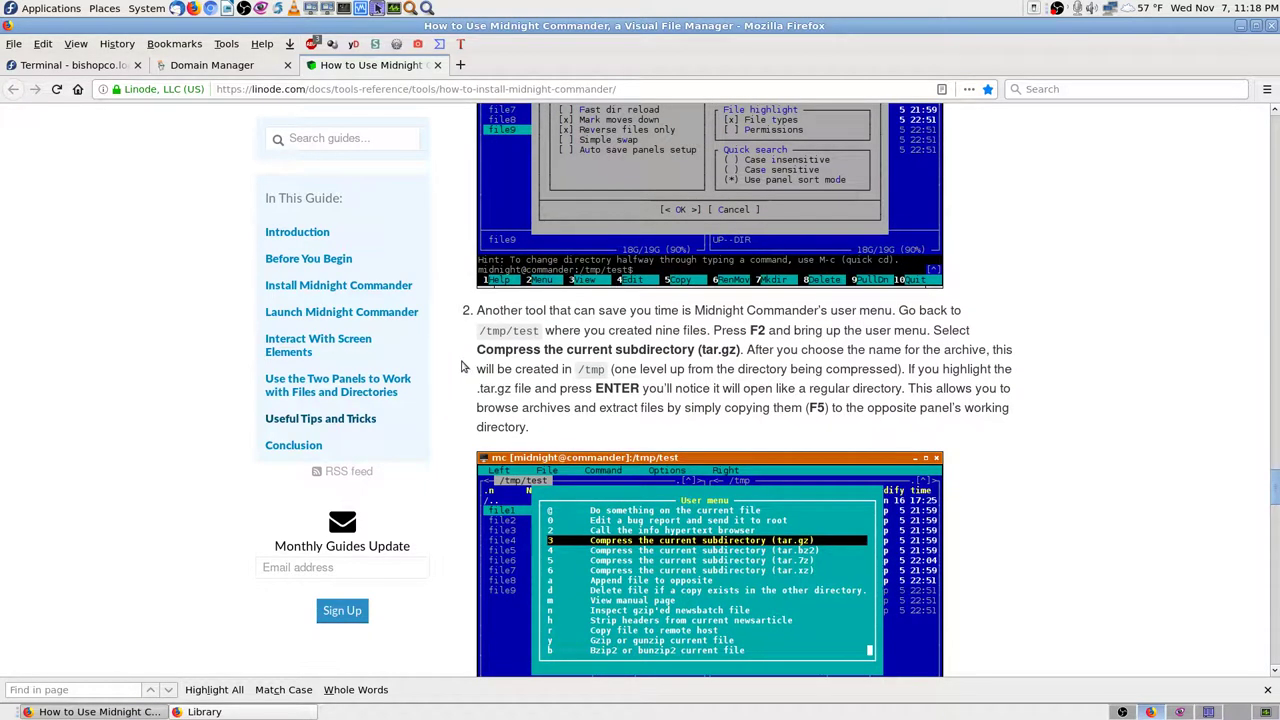
scroll(464, 360, "up", 1)
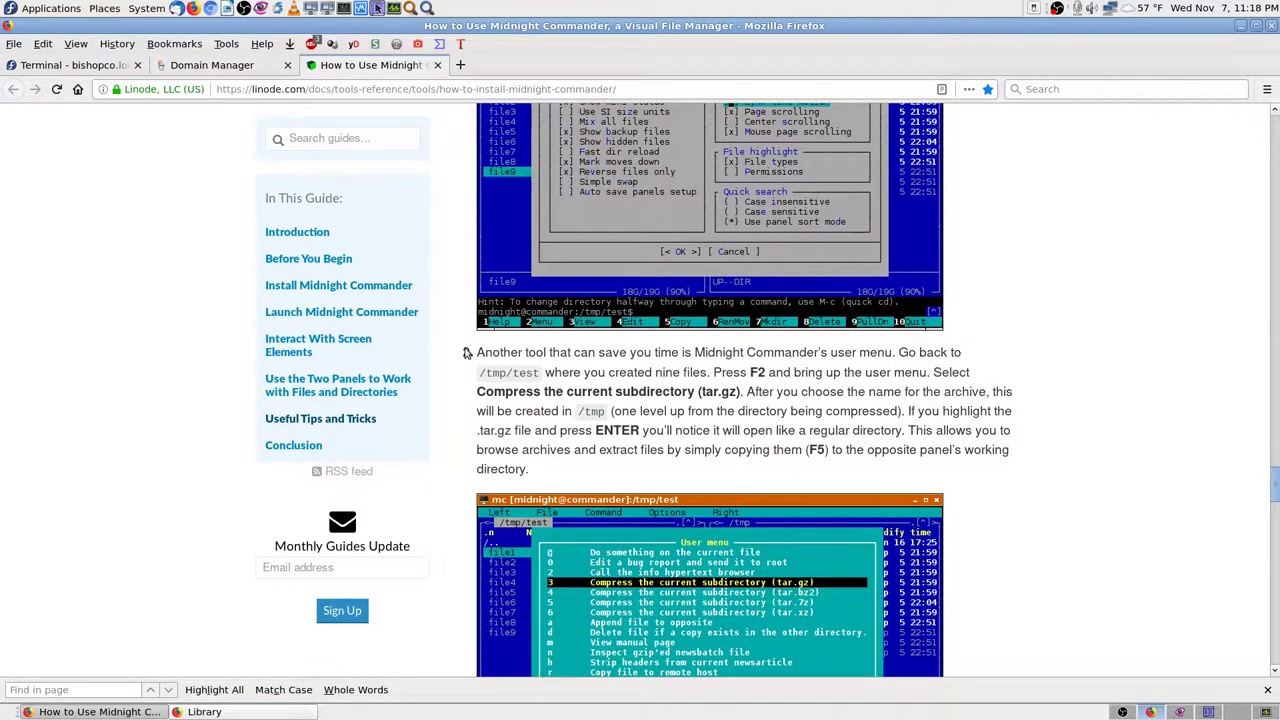
scroll(465, 352, "up", 5)
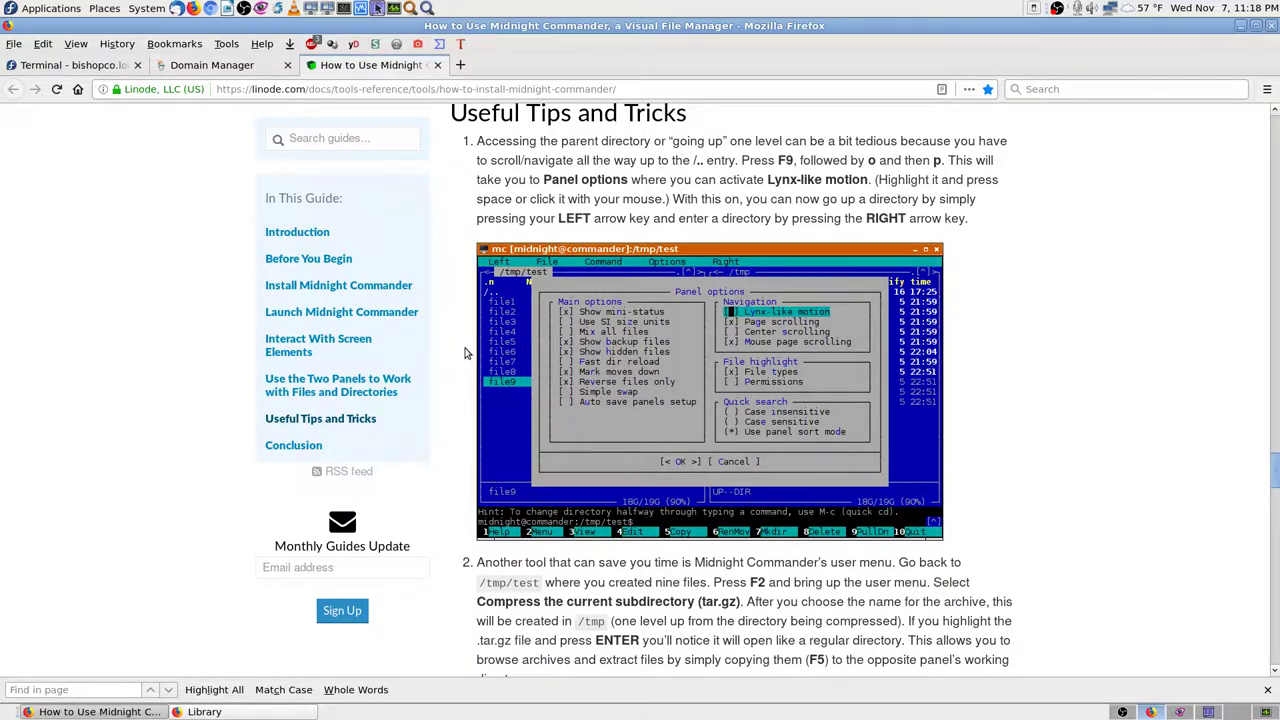
Return to the Fedora server's terminal and launch Midnight Commander with mc
left_click(206, 66)
left_click(84, 67)
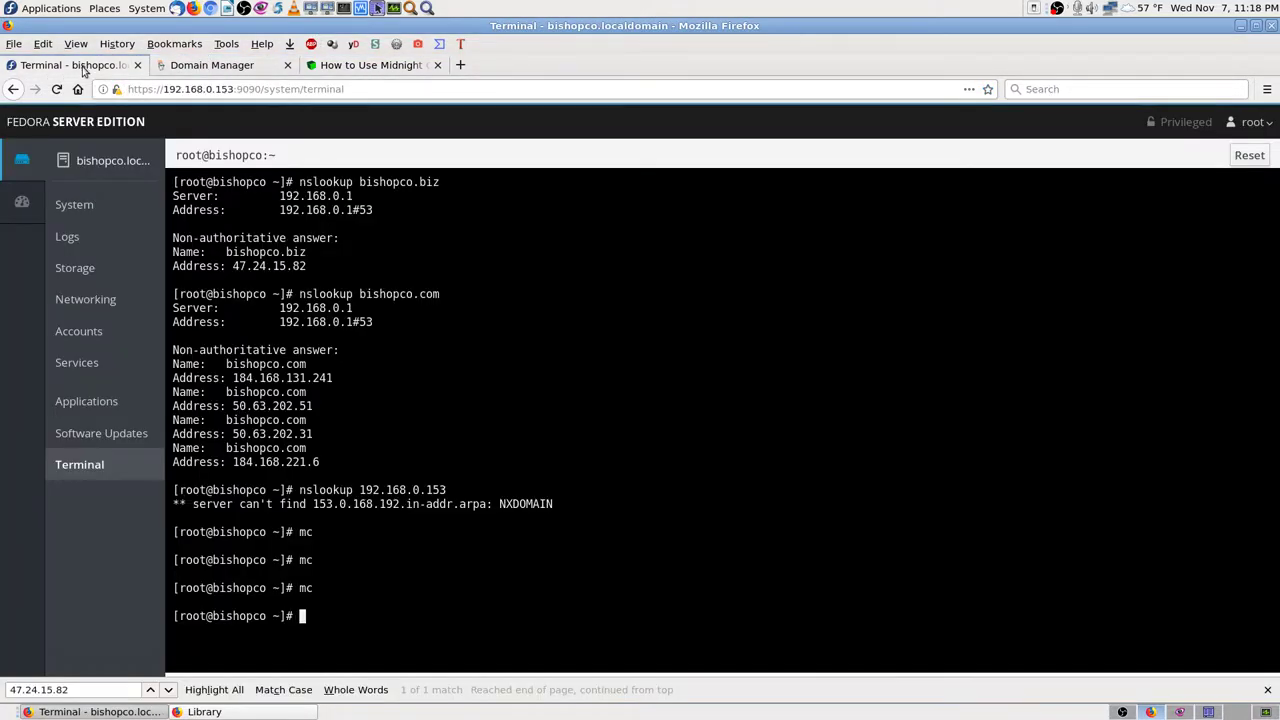
type("mc")
key("Return")
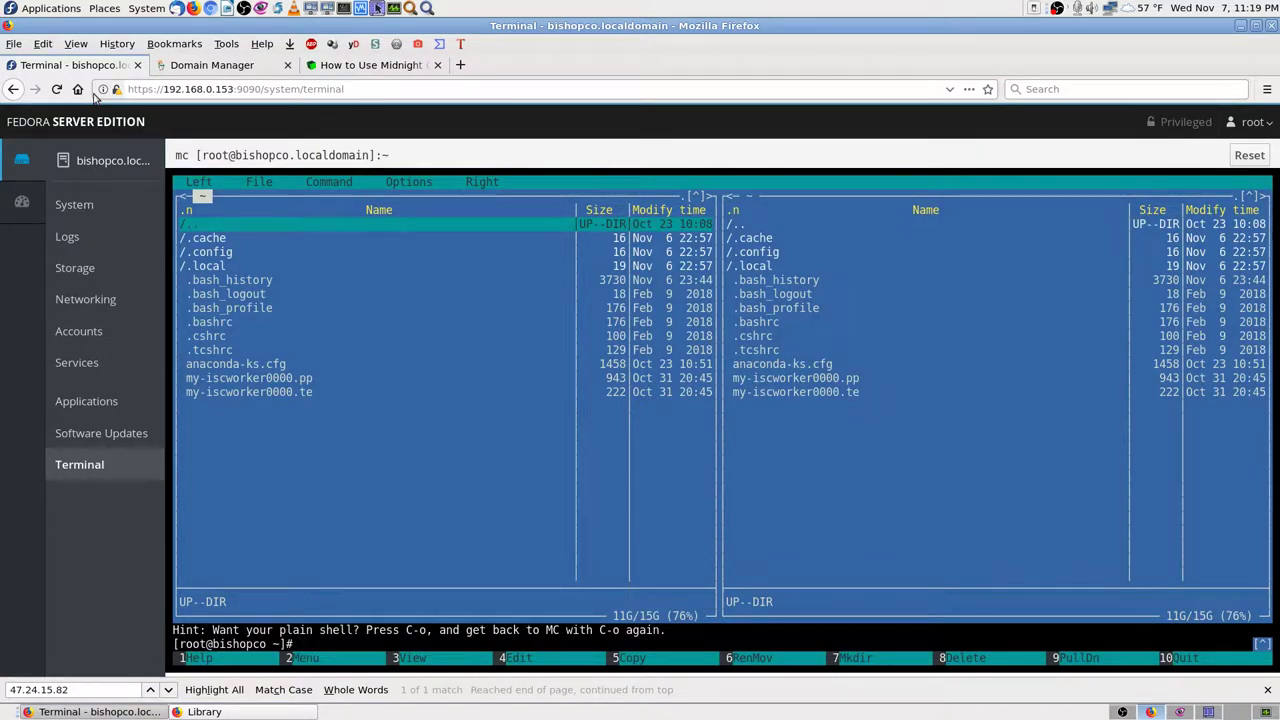
Consult the guide again on switching between the two panels and interacting with screen elements
left_click(367, 65)
scroll(450, 320, "up", 10)
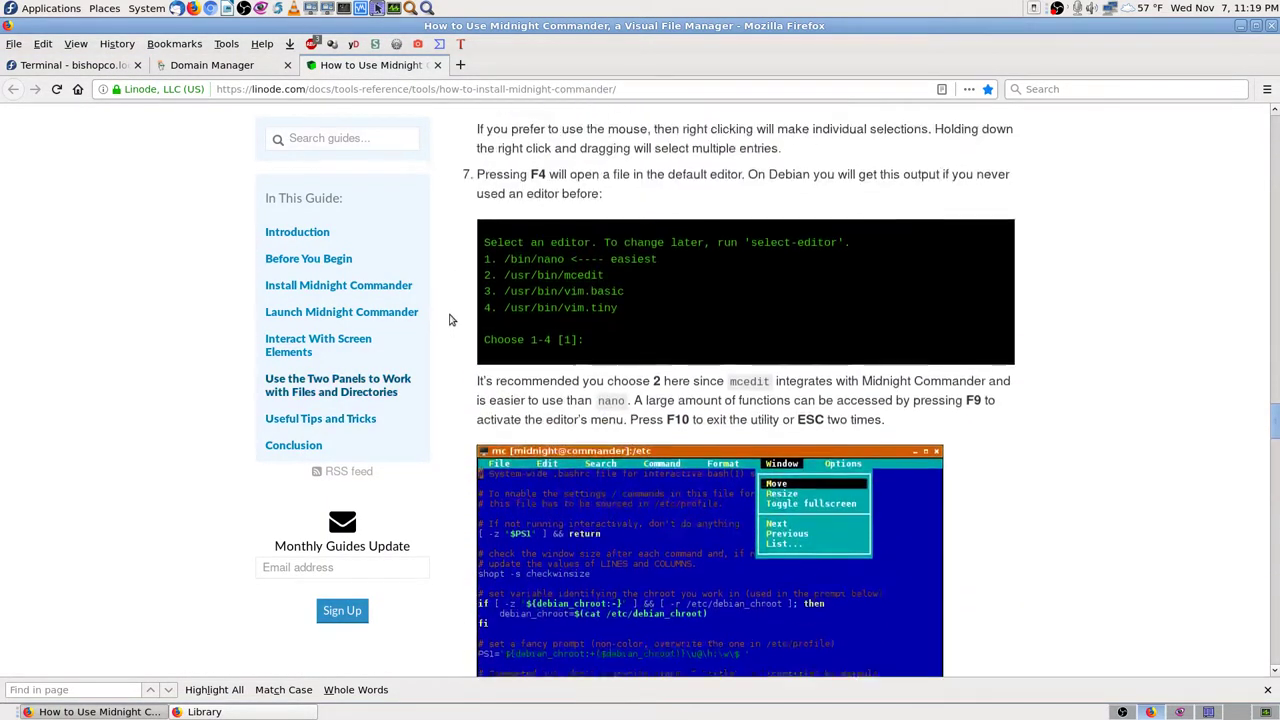
scroll(450, 320, "up", 15)
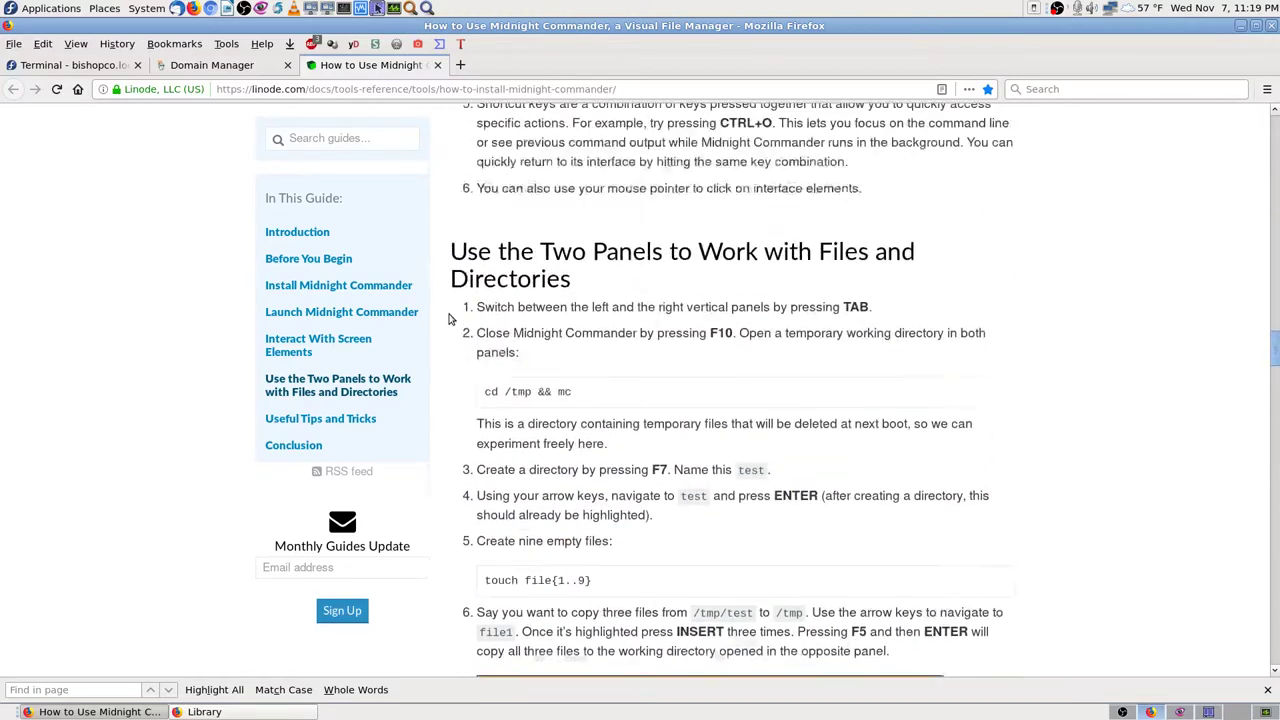
scroll(450, 320, "up", 3)
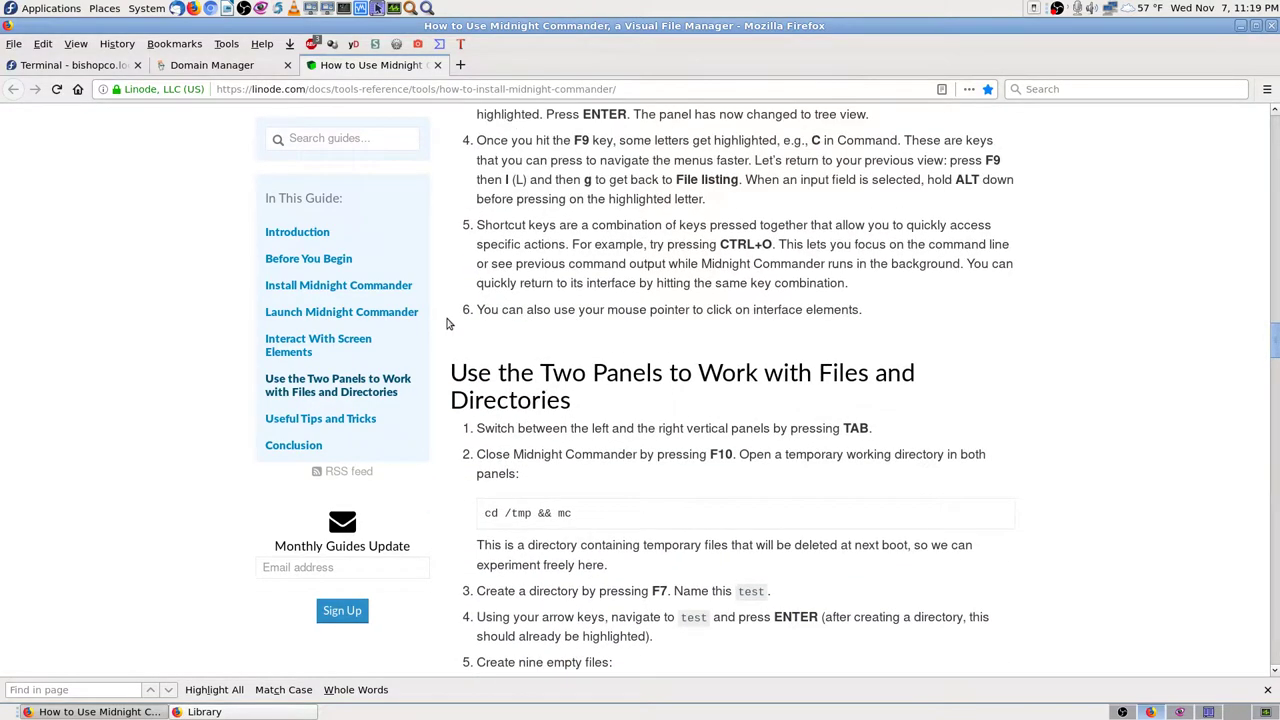
scroll(448, 323, "up", 20)
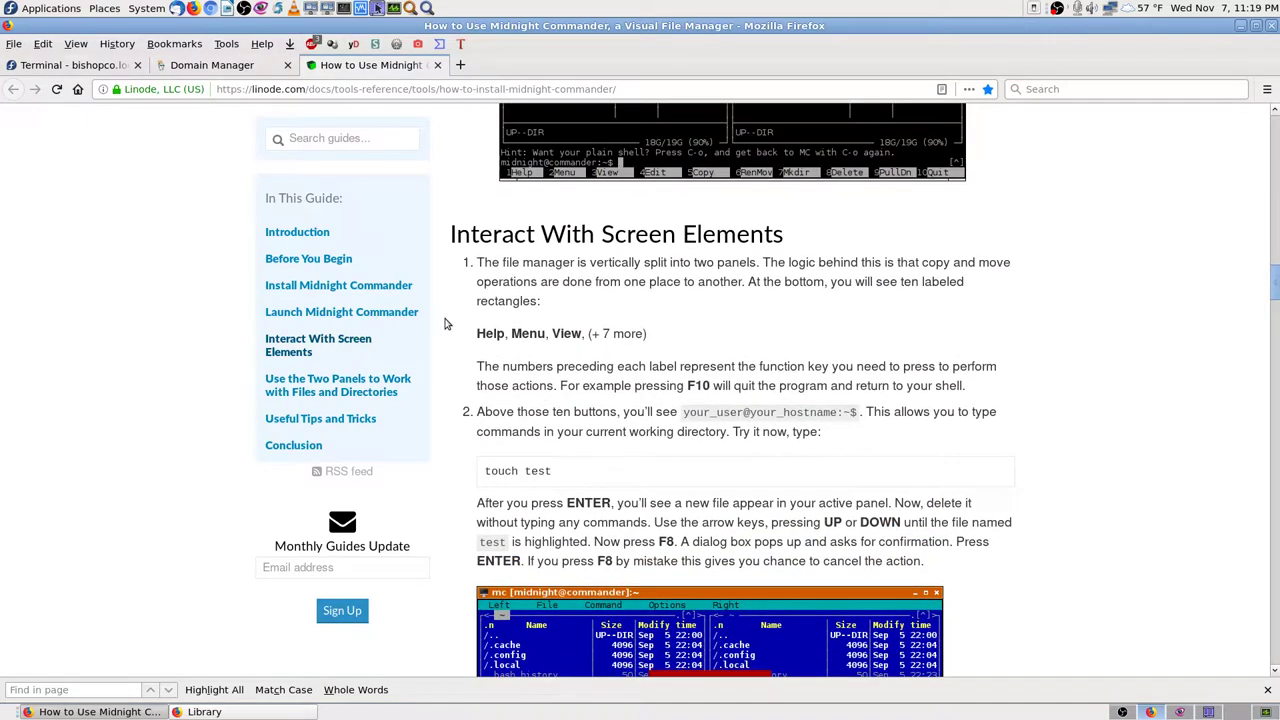
scroll(443, 323, "up", 5)
scroll(440, 327, "down", 8)
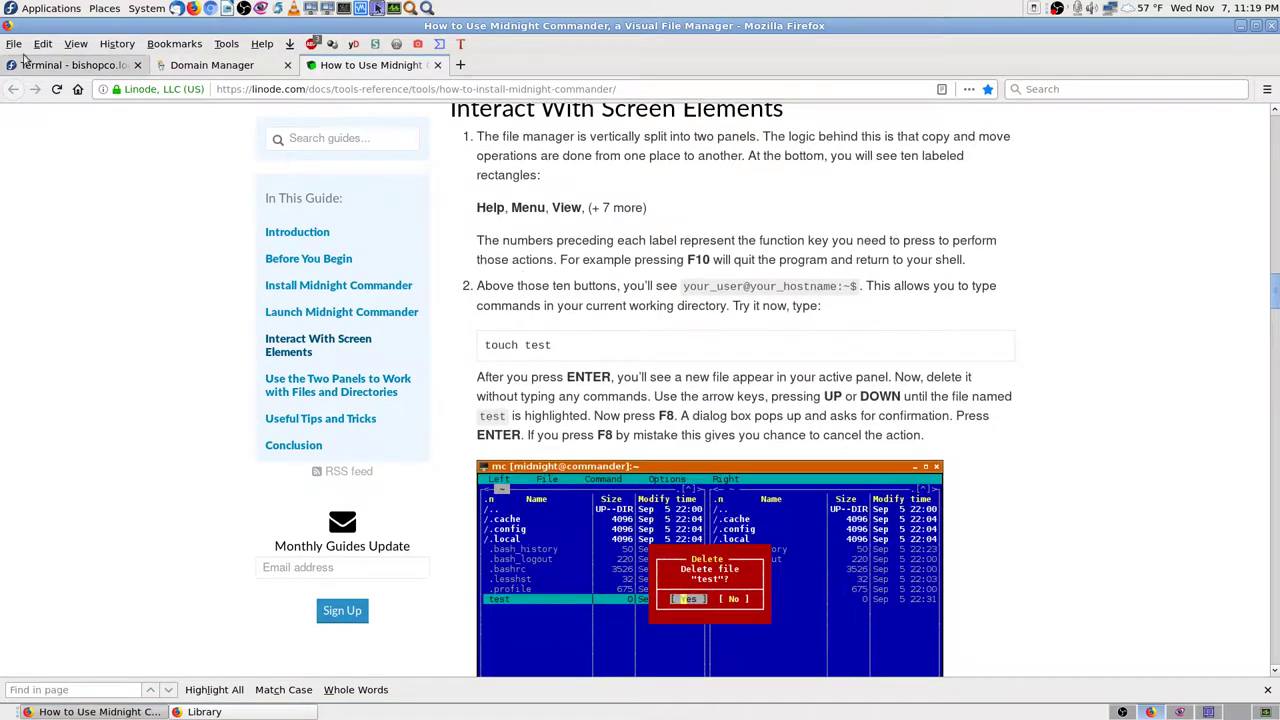
Return to Midnight Commander in the terminal, switch to the right file panel and go up to the root directory
left_click(62, 68)
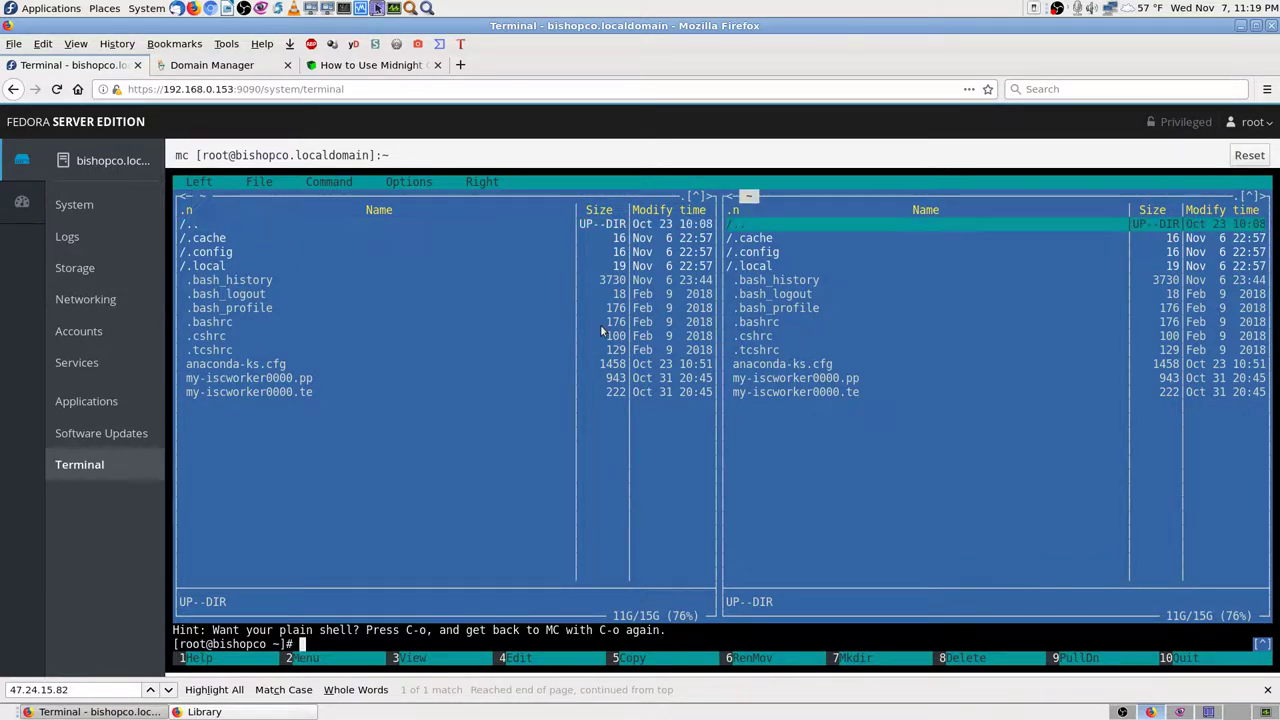
key("Tab")
key("Return")
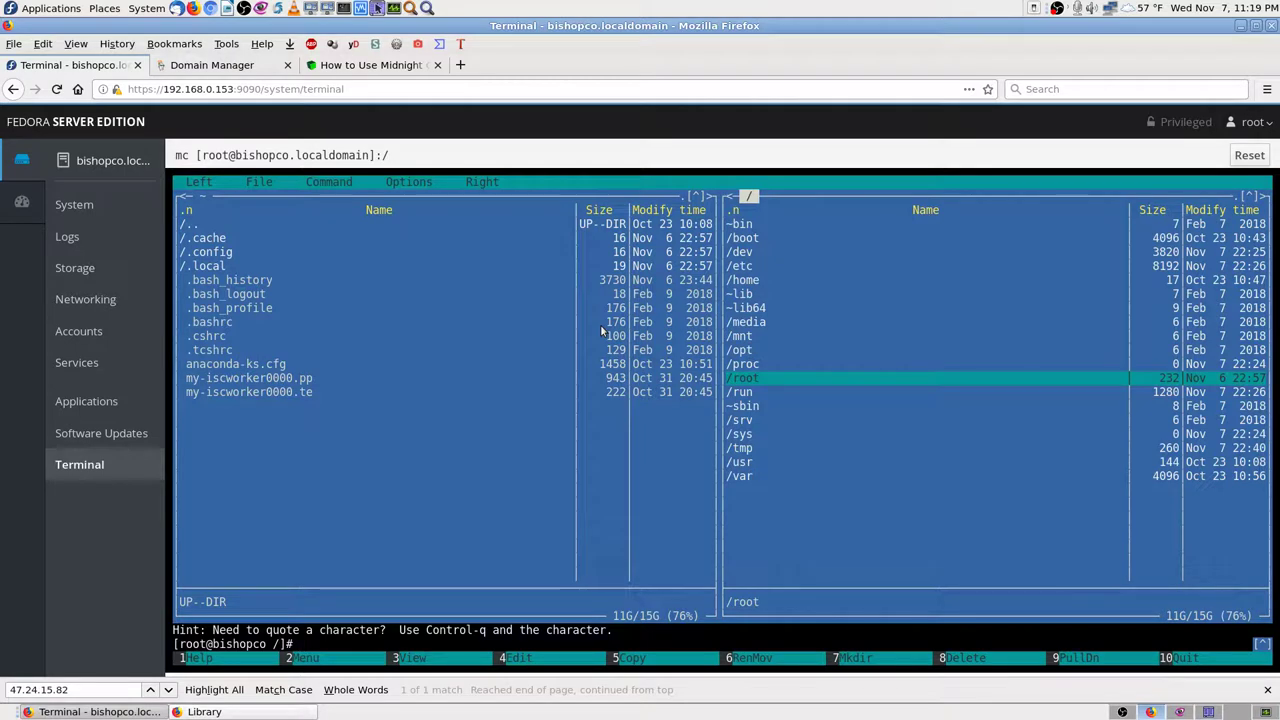
Move through the root directory listing from /root up to bin and down to /var, and open /var
key("Up")
key("Up")
key("Up")
key("Up")
key("Up")
key("Up")
key("Up")
key("Up")
key("Up")
key("Up")
key("Up")
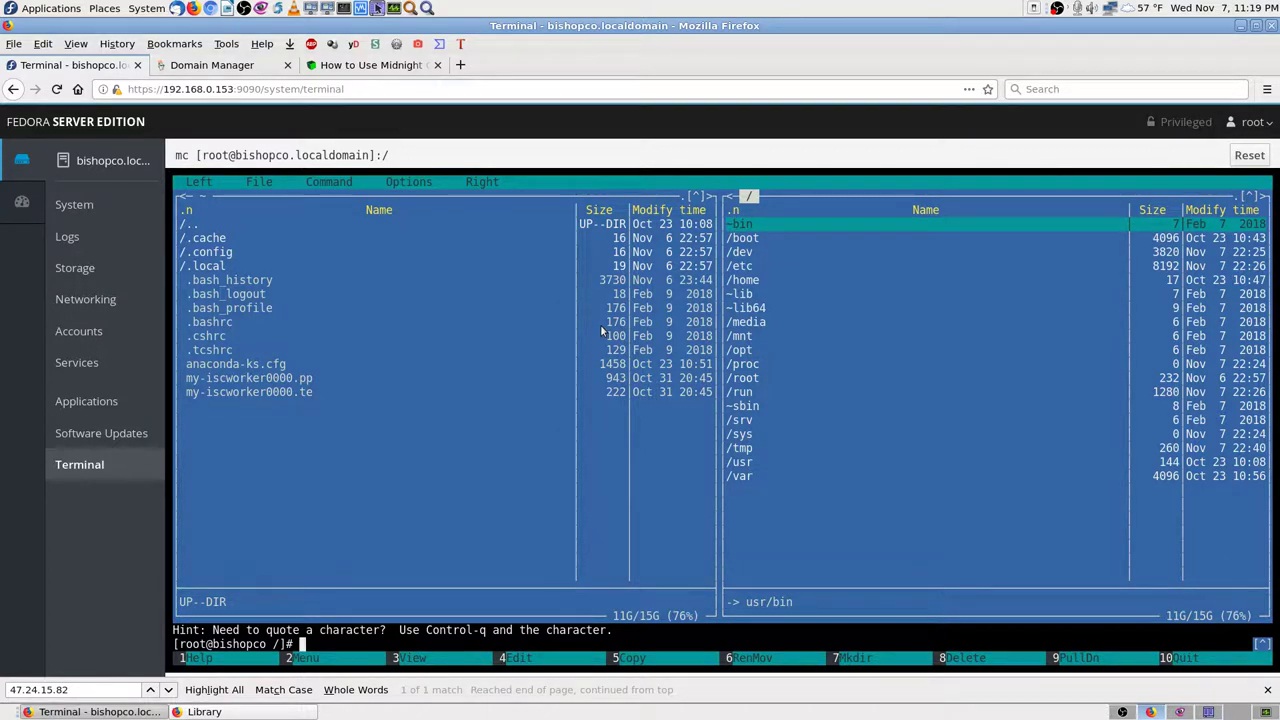
key("Down")
key("Down")
key("Down")
key("Down")
key("Down")
key("Down")
key("Down")
key("Down")
key("Down")
key("Down")
key("Down")
key("Down")
key("Down")
key("Down")
key("Down")
key("Down")
key("Down")
key("Down")
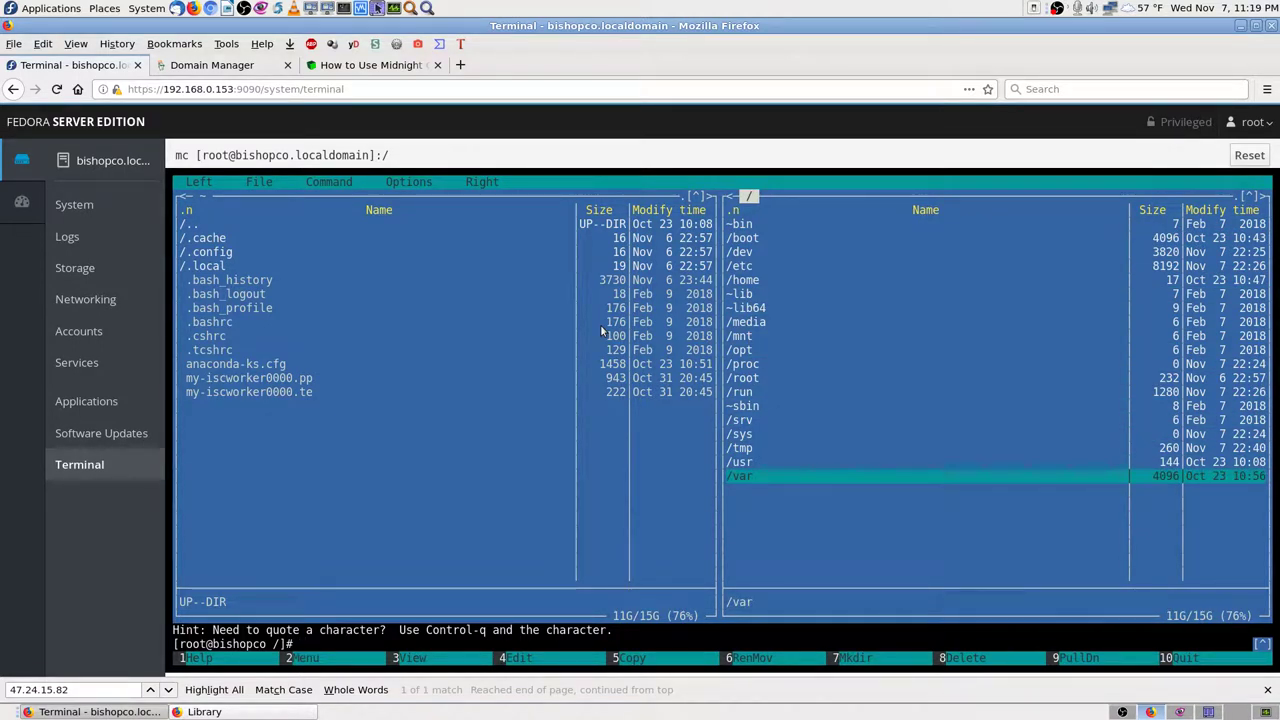
key("Return")
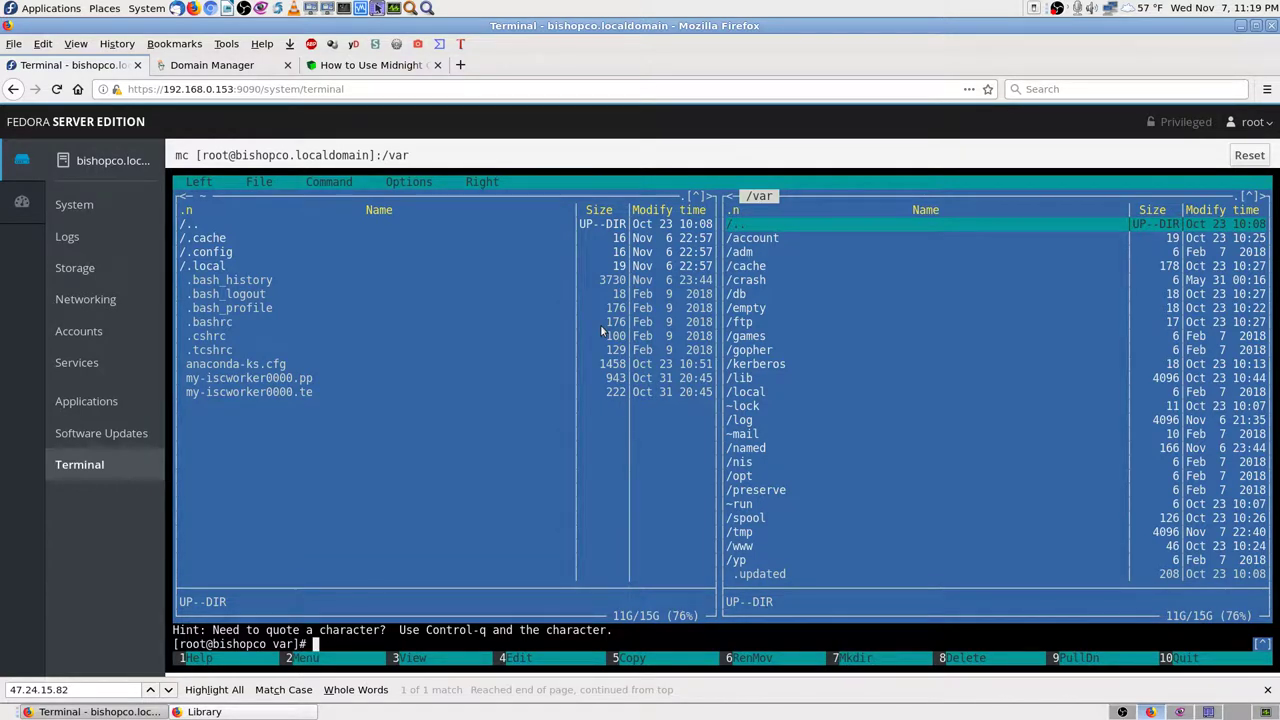
Move down the /var listing to the www directory and open it
key("Down")
key("Down")
key("Down")
key("Down")
key("Down")
key("Down")
key("Down")
key("Down")
key("Down")
key("Down")
key("Down")
key("Down")
key("Down")
key("Down")
key("Down")
key("Down")
key("Down")
key("Down")
key("Down")
key("Down")
key("Down")
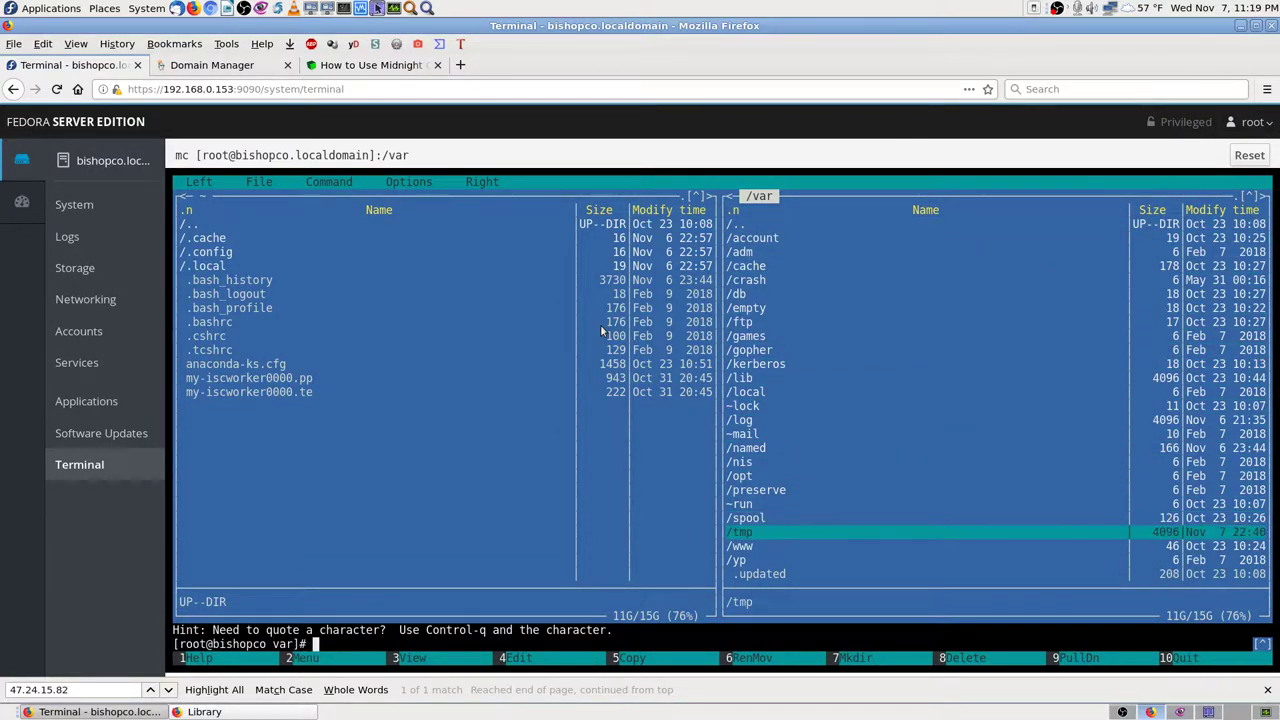
key("Return")
key("Down")
key("Down")
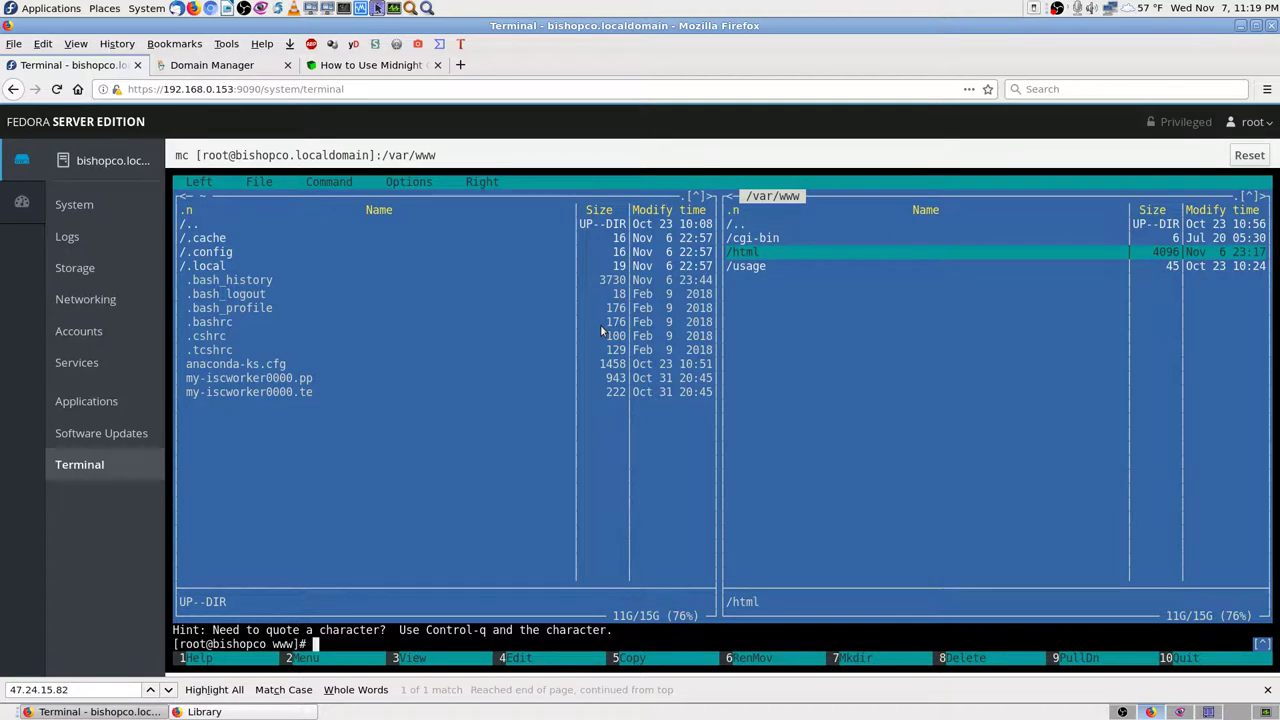
key("Return")
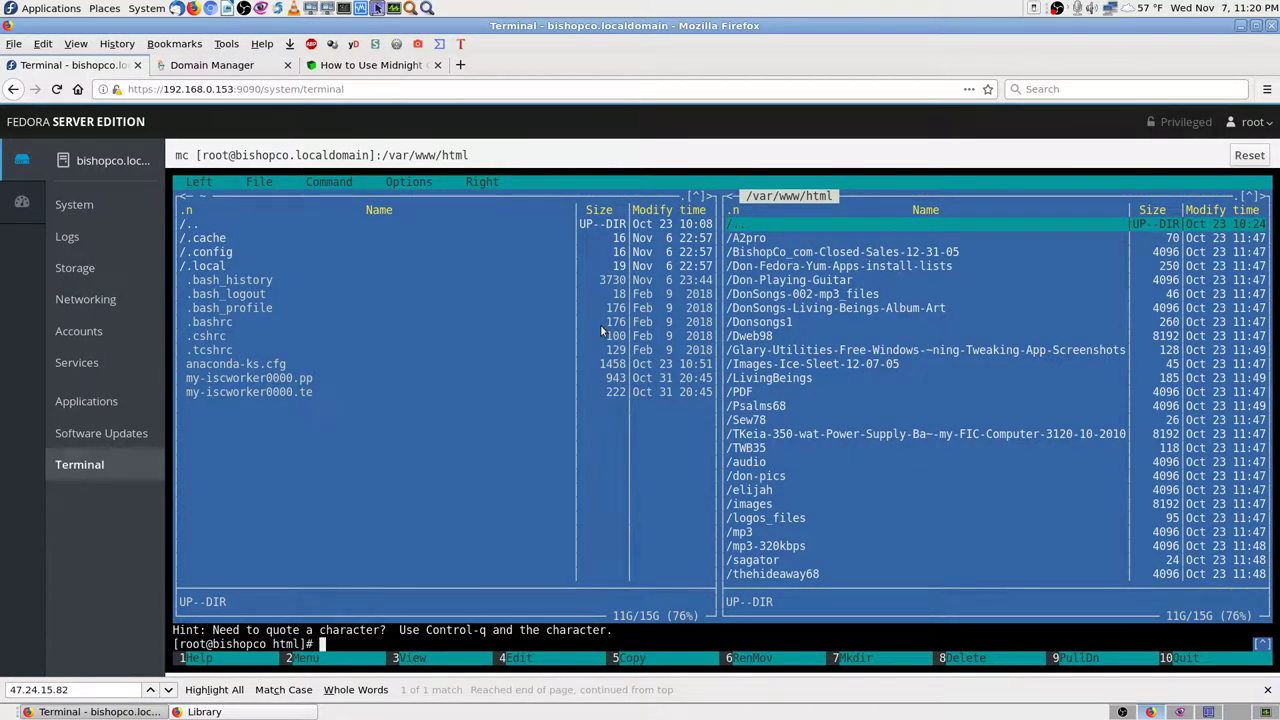
Browse down the /var/www/html listing past the directories and image files to SnkReel-small.jpg
key("Down")
key("Up")
key("Down")
key("Down")
key("Down")
key("Down")
key("Down")
key("Down")
key("Down")
key("Down")
key("Down")
key("Down")
key("Down")
key("Down")
key("Down")
key("Down")
key("Down")
key("Down")
key("Down")
key("Down")
key("Down")
key("Down")
key("Down")
key("Down")
key("Down")
key("Down")
key("Down")
key("Down")
key("Down")
key("Down")
key("Down")
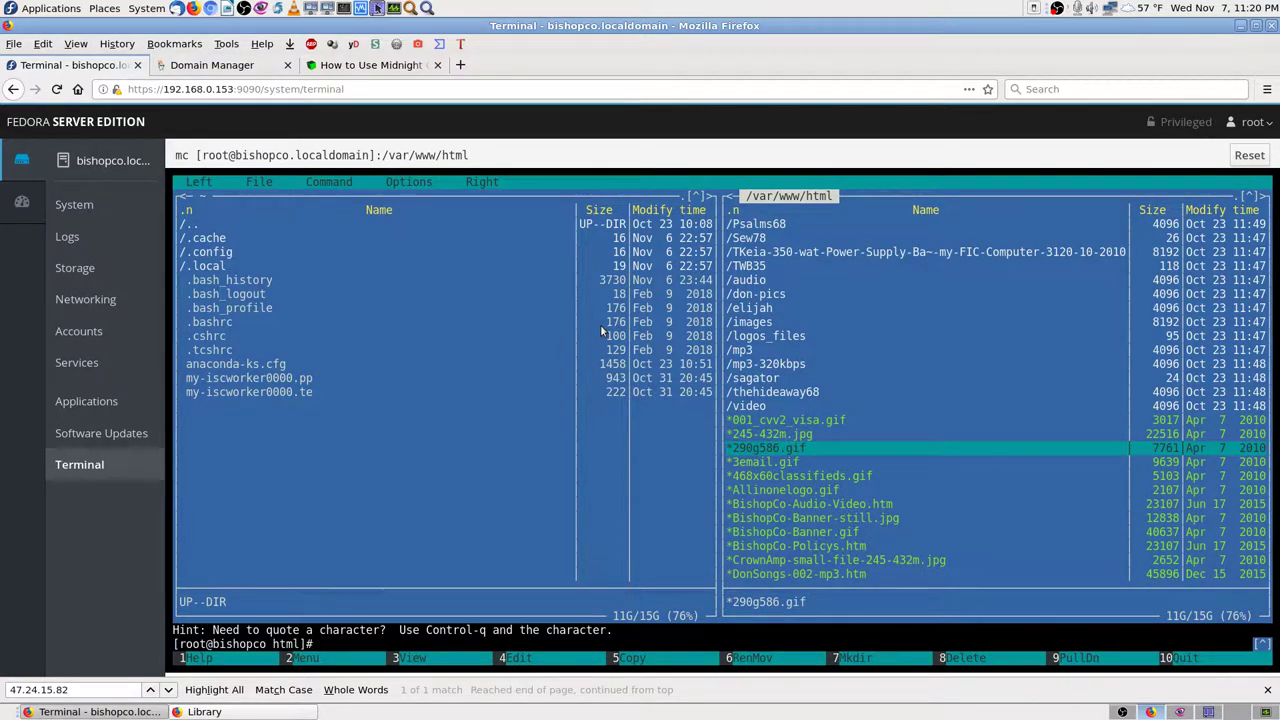
key("Down")
key("Down")
key("Down")
key("Down")
key("Down")
key("Down")
key("Down")
key("Down")
key("Down")
key("Down")
key("Down")
key("Down")
key("Down")
key("Down")
key("Down")
key("Down")
key("Down")
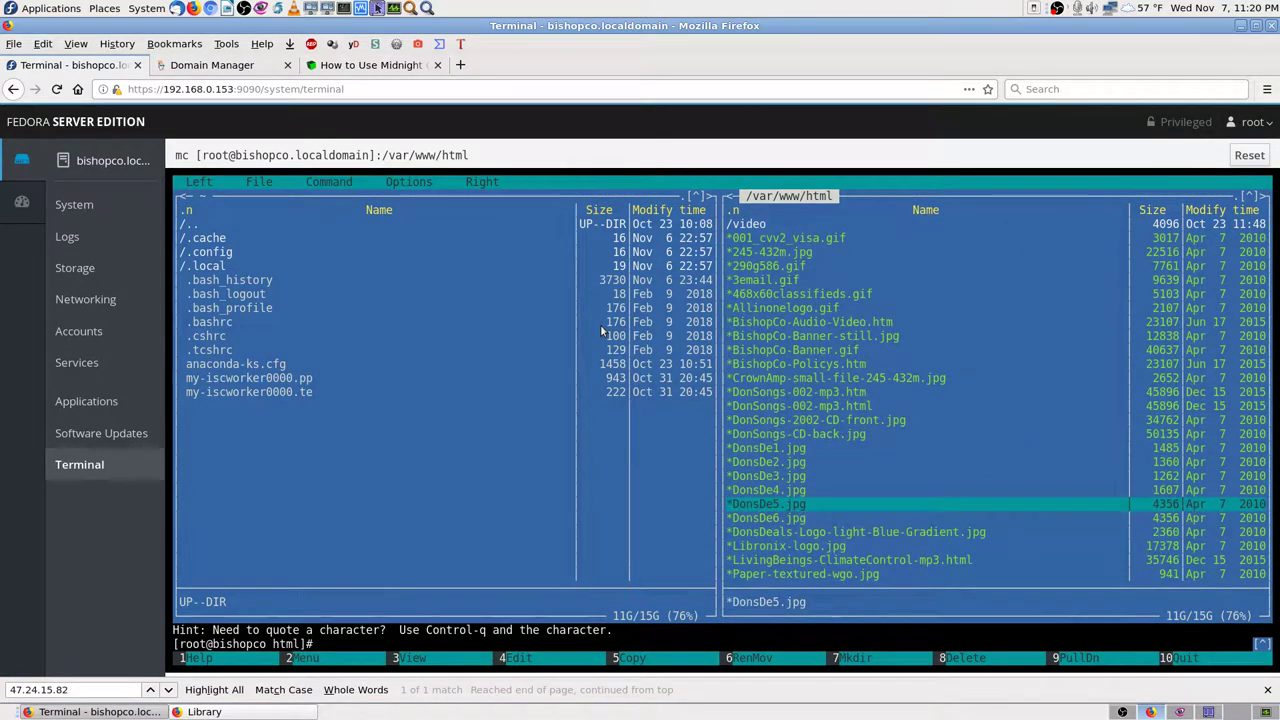
key("Down")
key("Down")
key("Down")
key("Down")
key("Down")
key("Down")
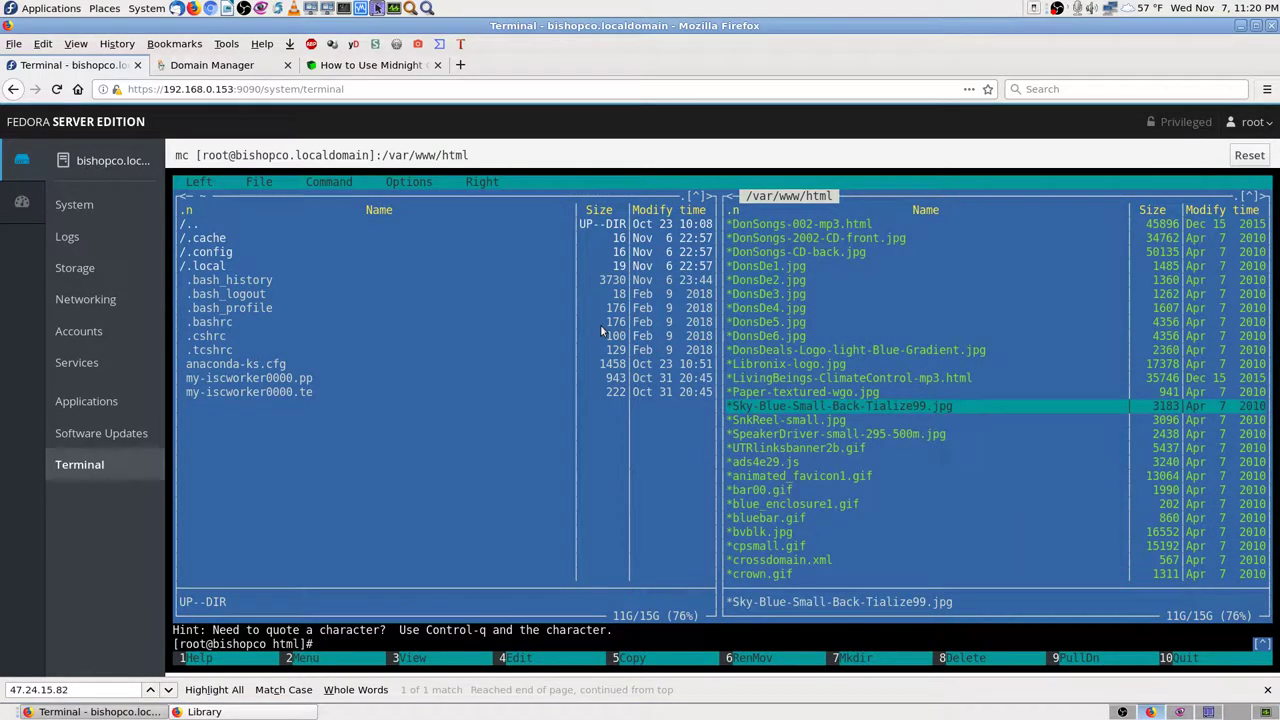
key("Down")
type("net")
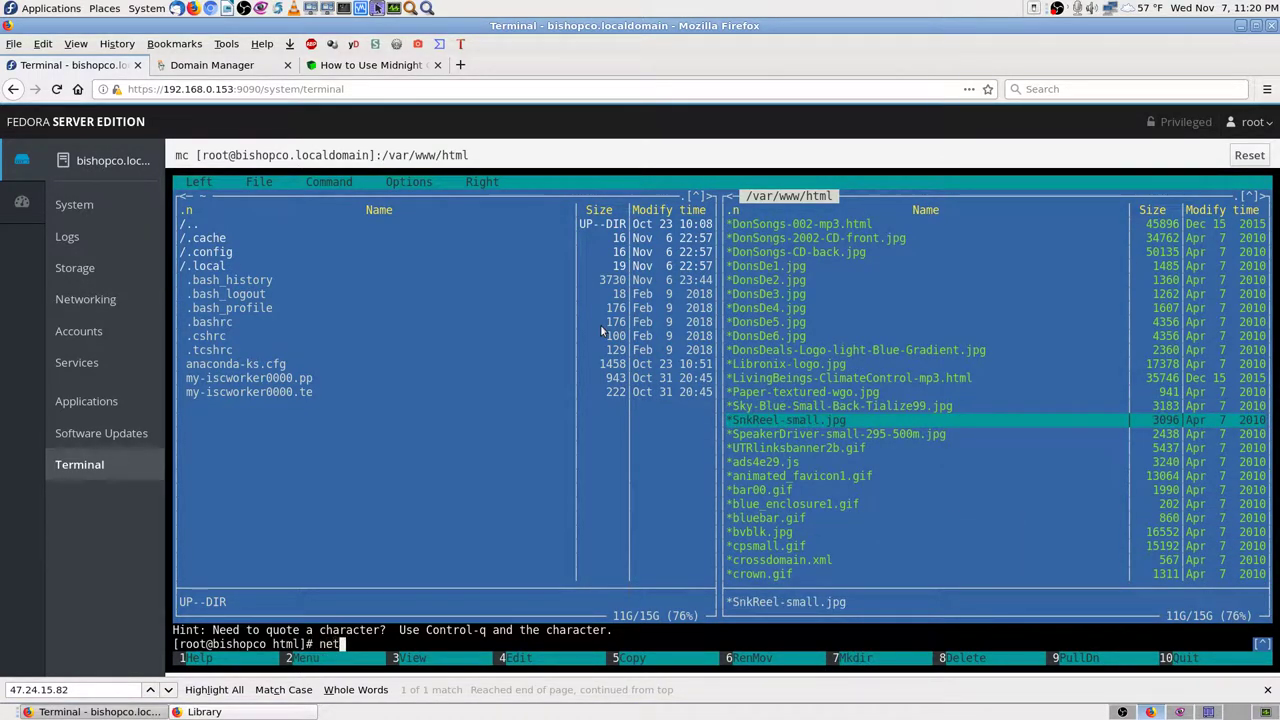
key("BackSpace")
key("BackSpace")
key("BackSpace")
Continue down the /var/www/html listing and highlight the netpromax.jpg file
key("Down")
key("Down")
key("Down")
key("Down")
key("Down")
key("Down")
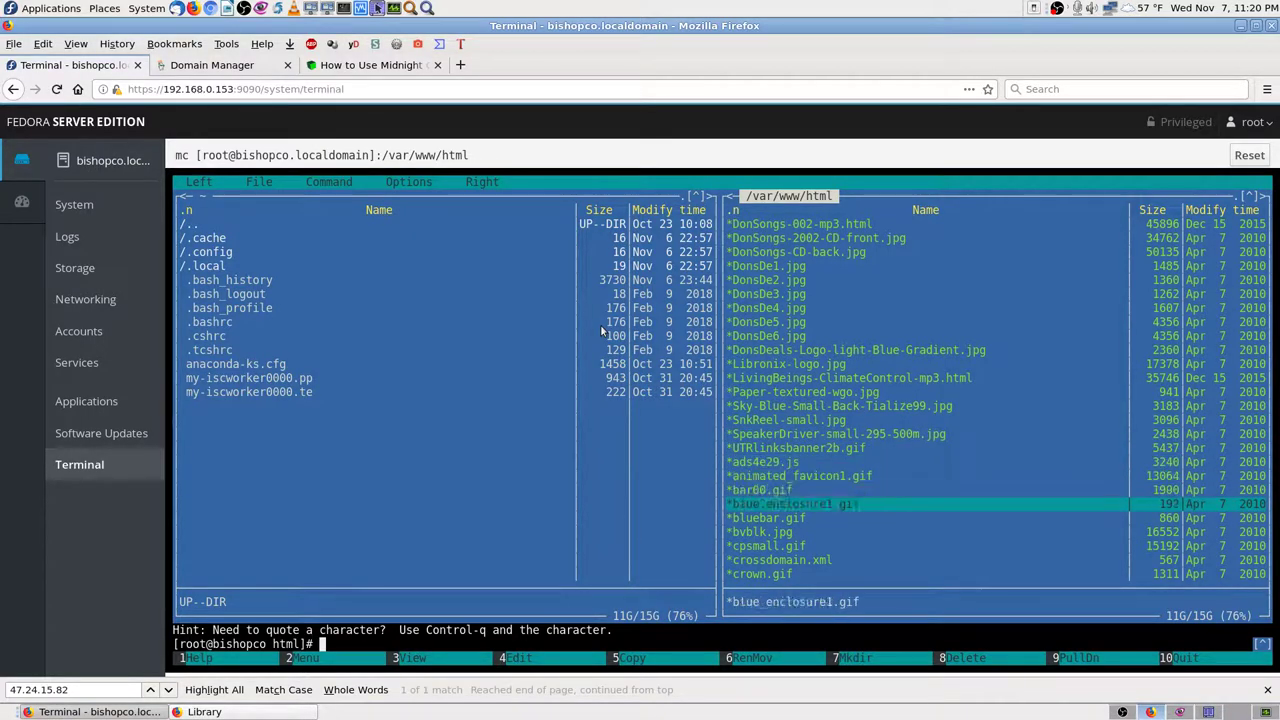
key("Down")
key("Down")
key("Down")
key("Down")
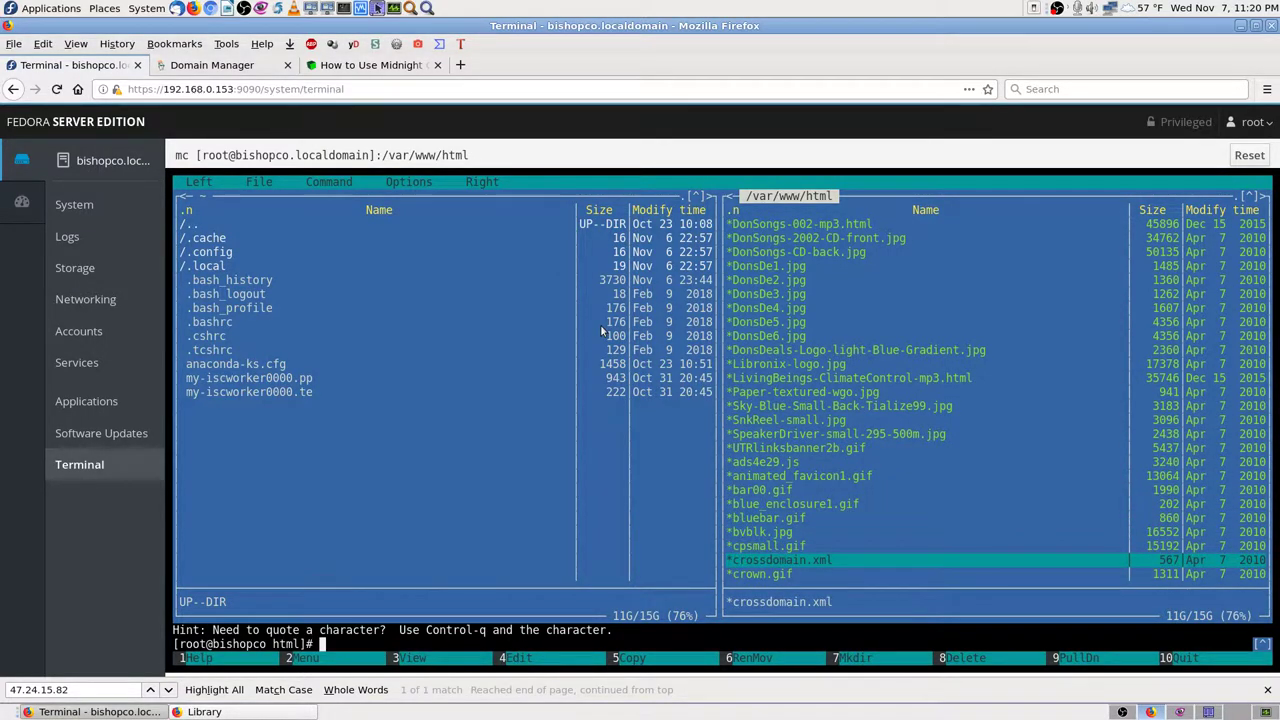
key("Down")
key("Down")
key("Down")
key("Down")
key("Down")
key("Down")
key("Down")
key("Down")
key("Down")
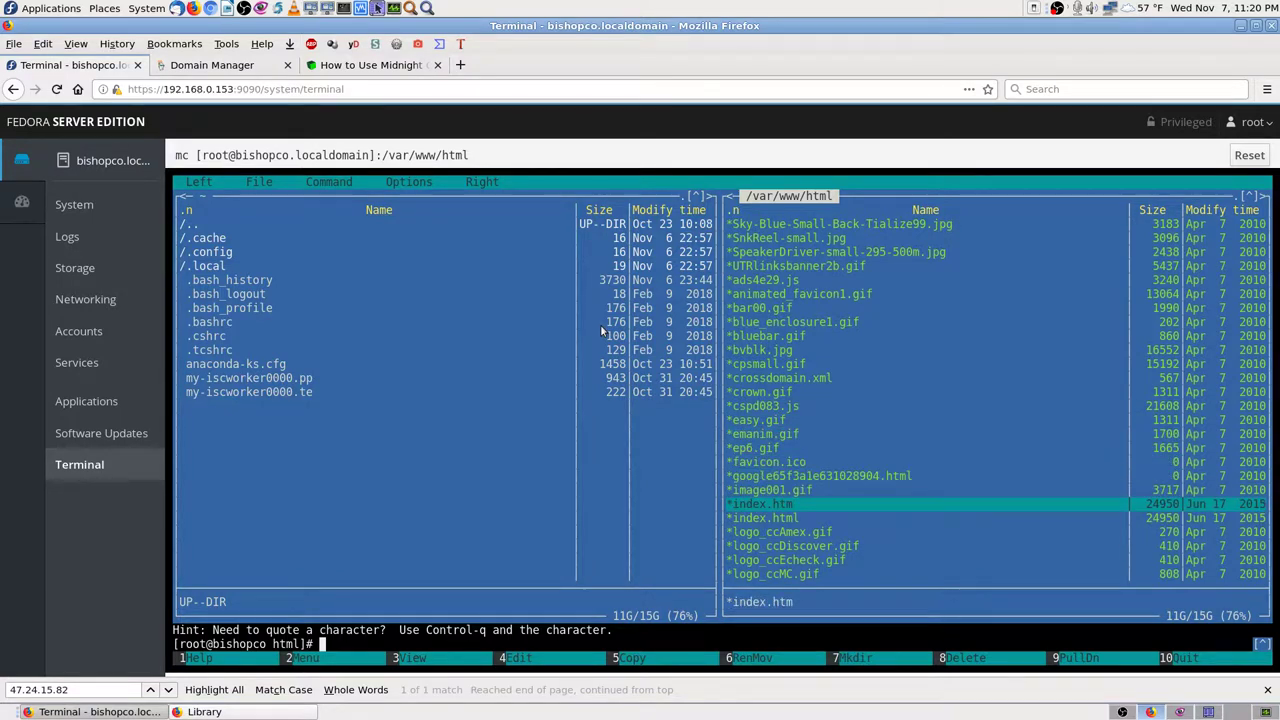
key("Down")
key("Down")
key("Down")
key("Down")
key("Down")
key("Down")
key("Down")
key("Down")
key("Down")
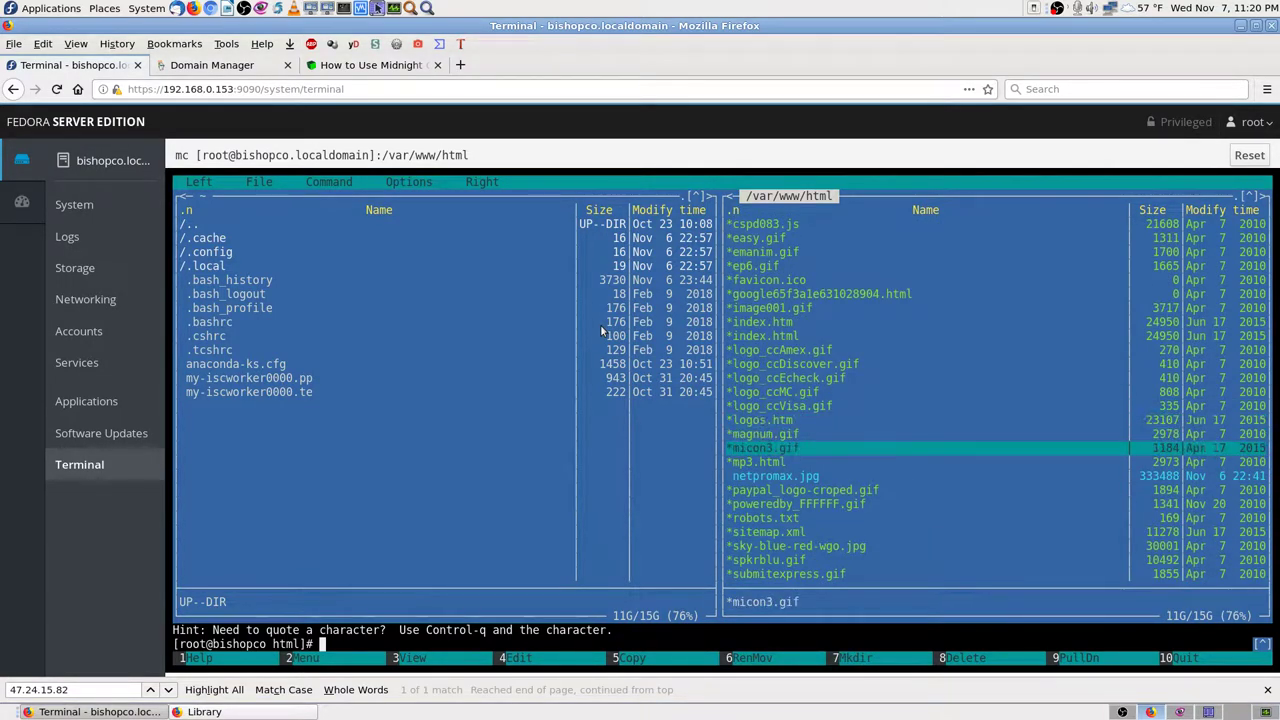
key("Down")
key("Down")
key("Up")
key("Down")
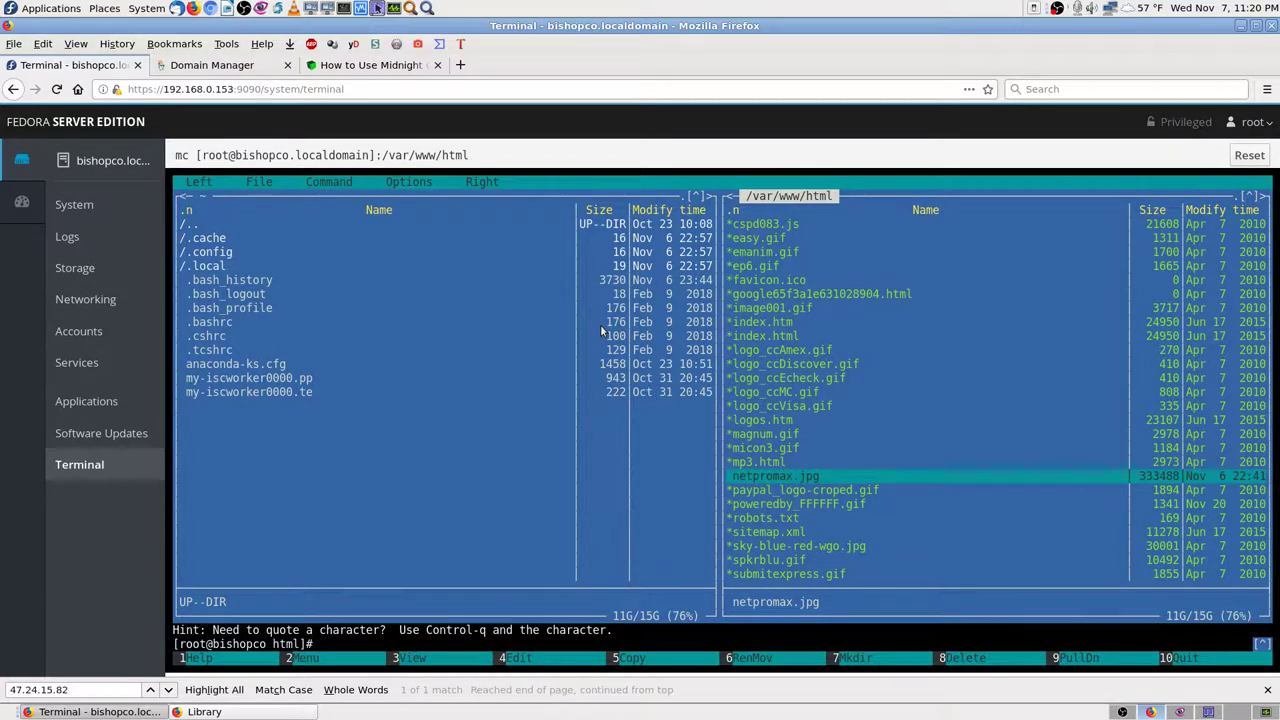
Load the bishopco.biz website in a new browser tab
left_click(460, 65)
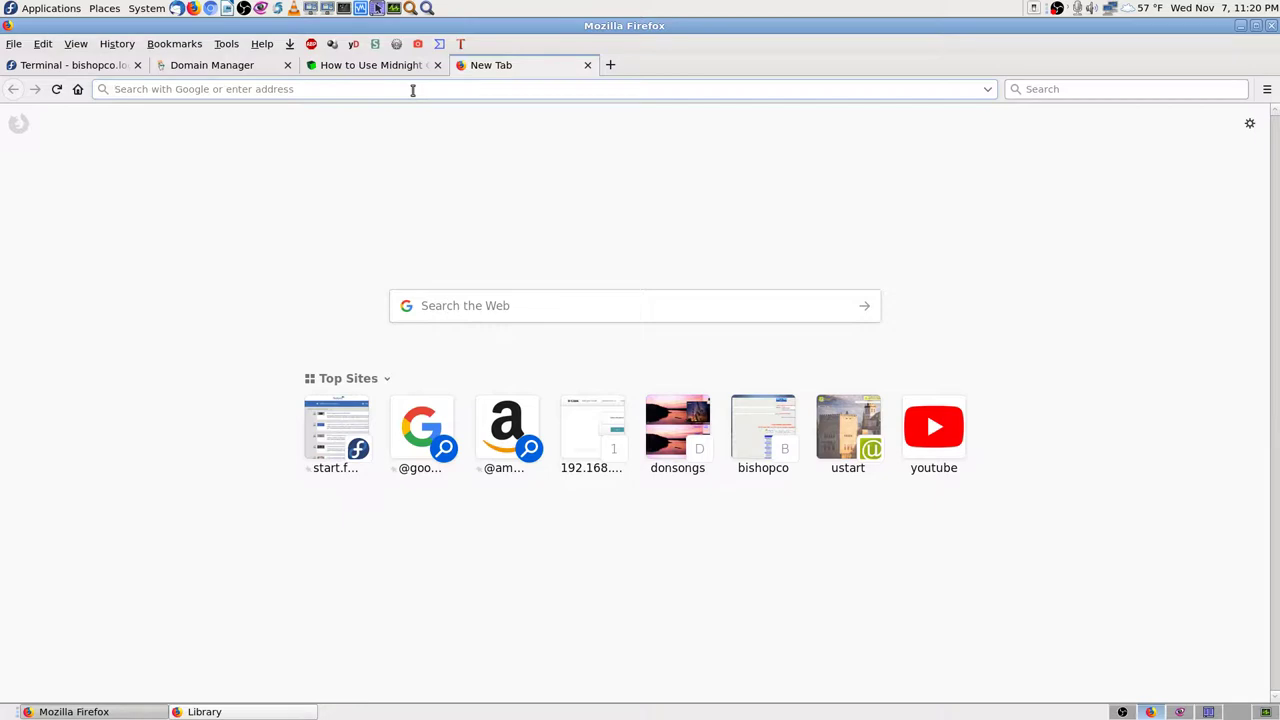
type("bishopco.biz")
key("Down")
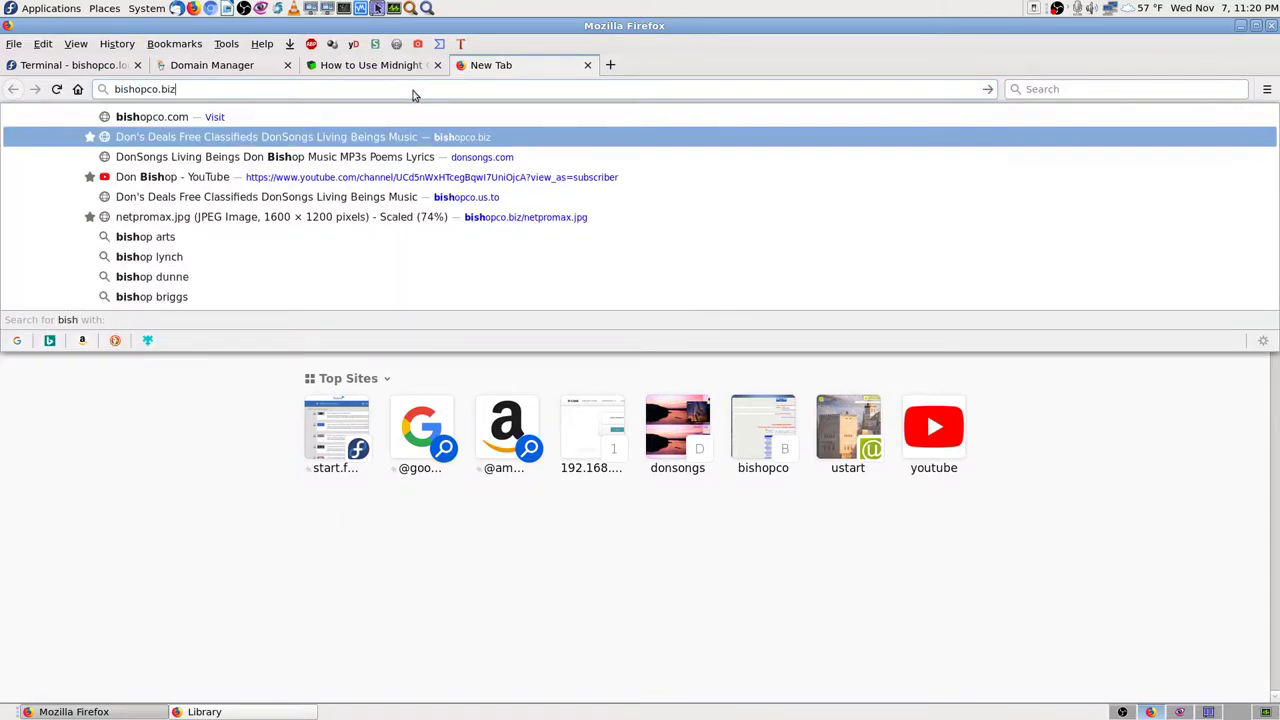
key("Return")
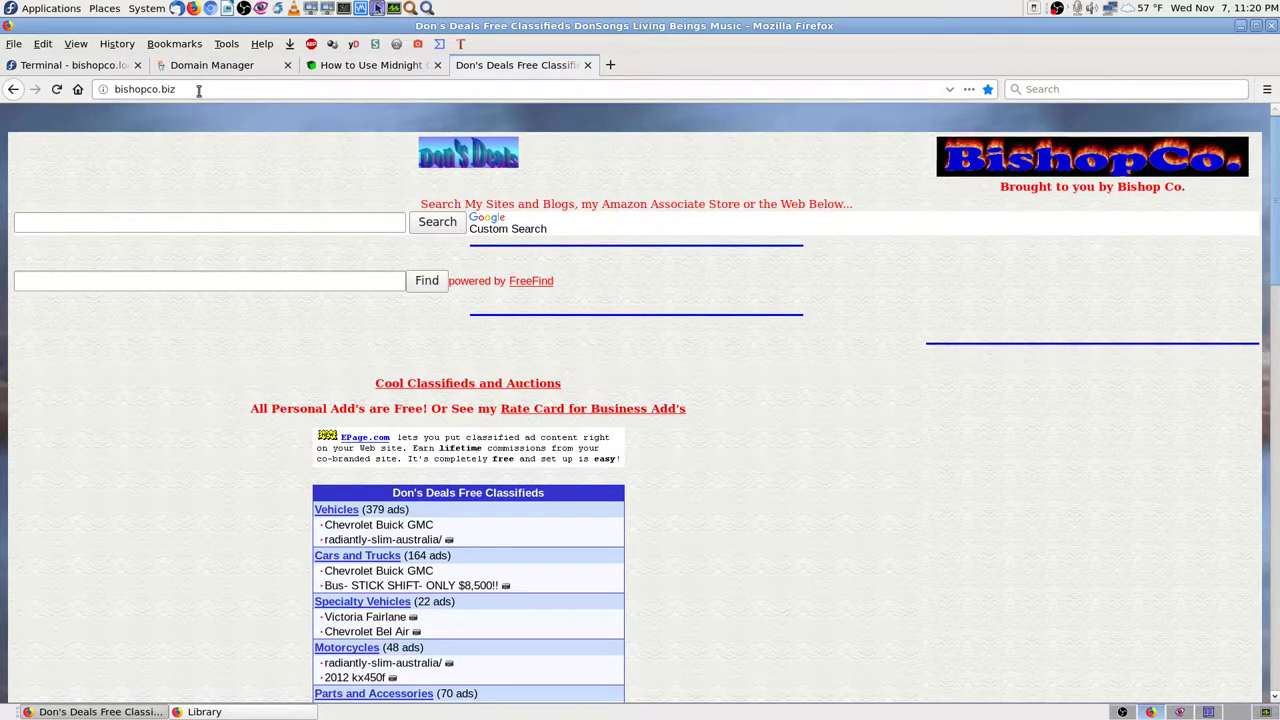
Try to view the image at bishopco.biz/netpromax.jpg
type("/")
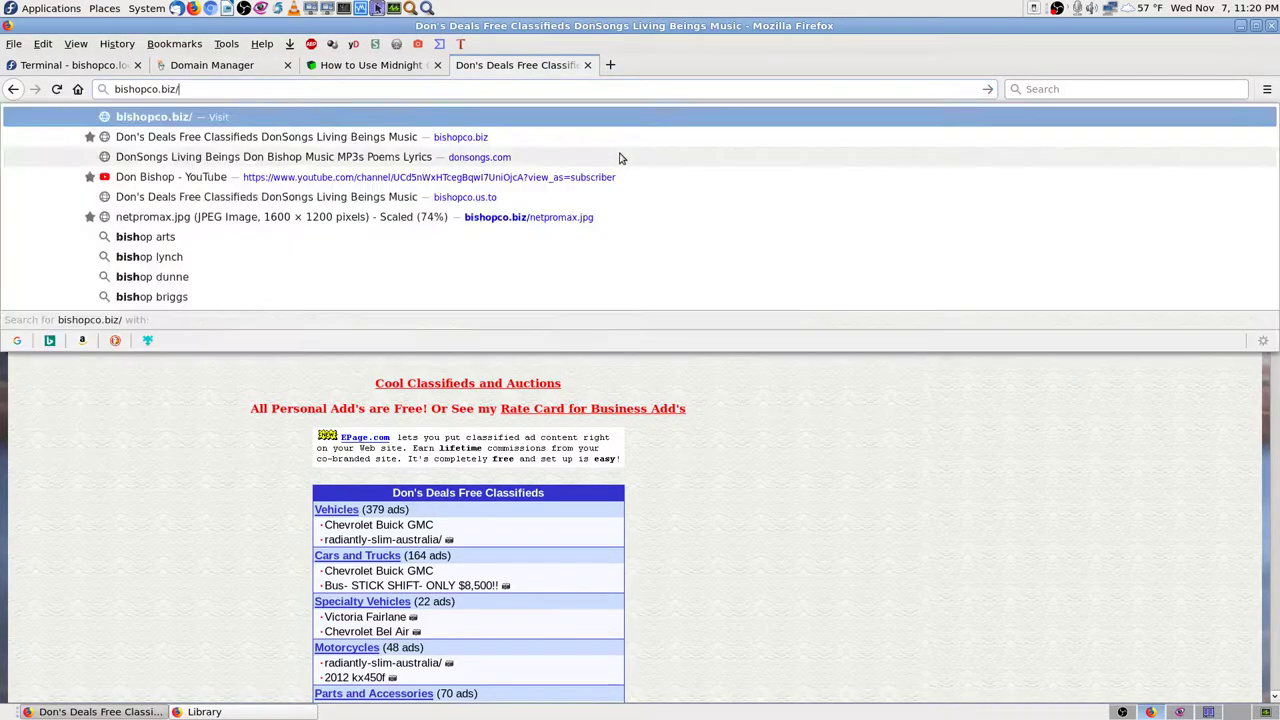
type("netproma")
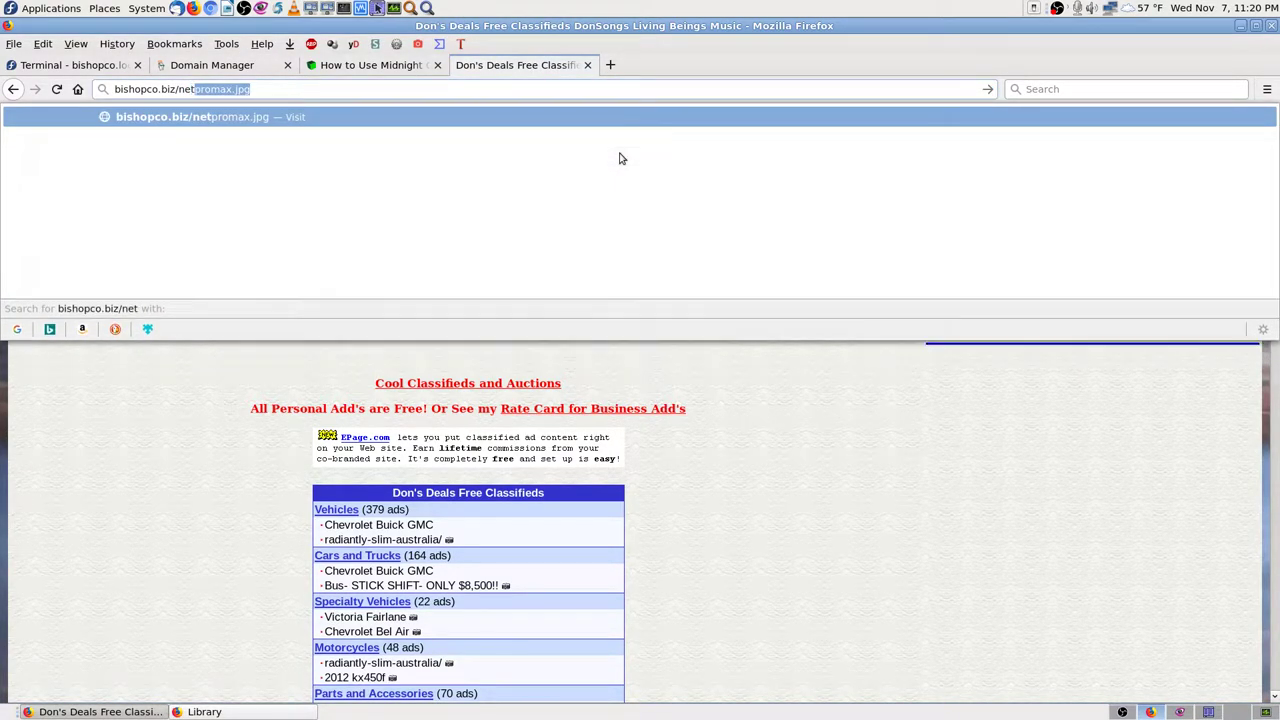
type("x")
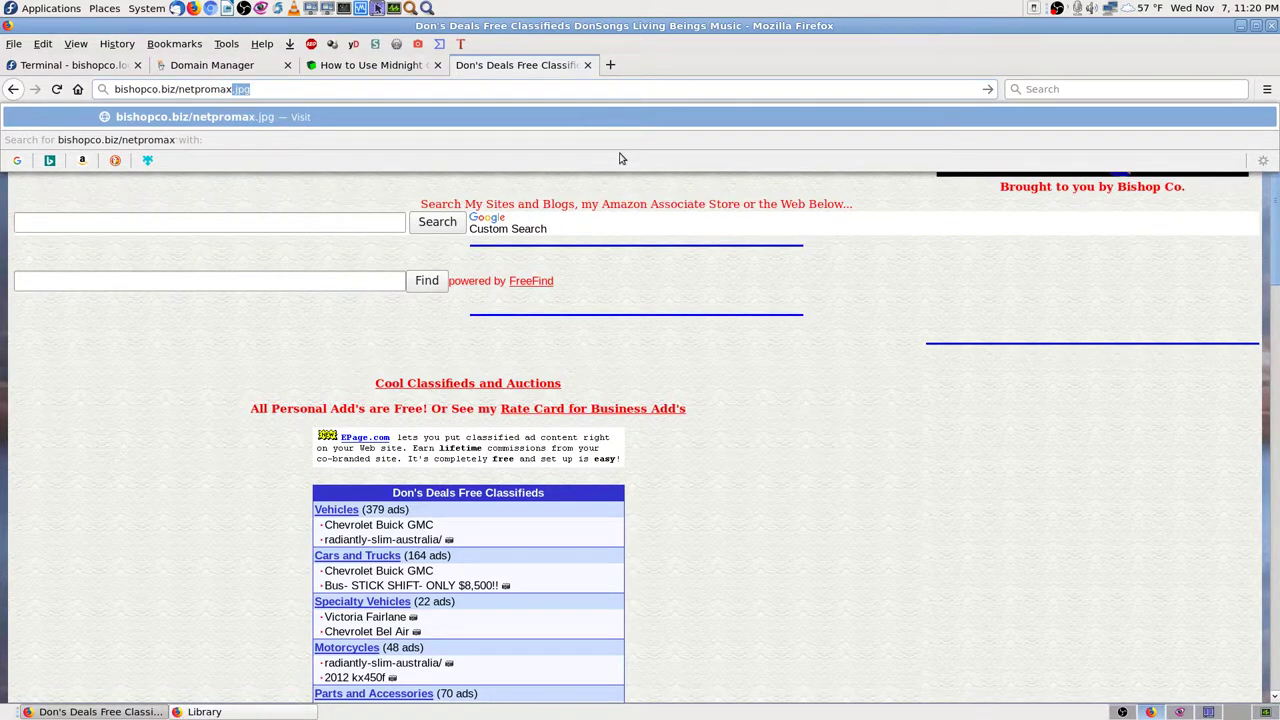
type(".jpg")
key("Return")
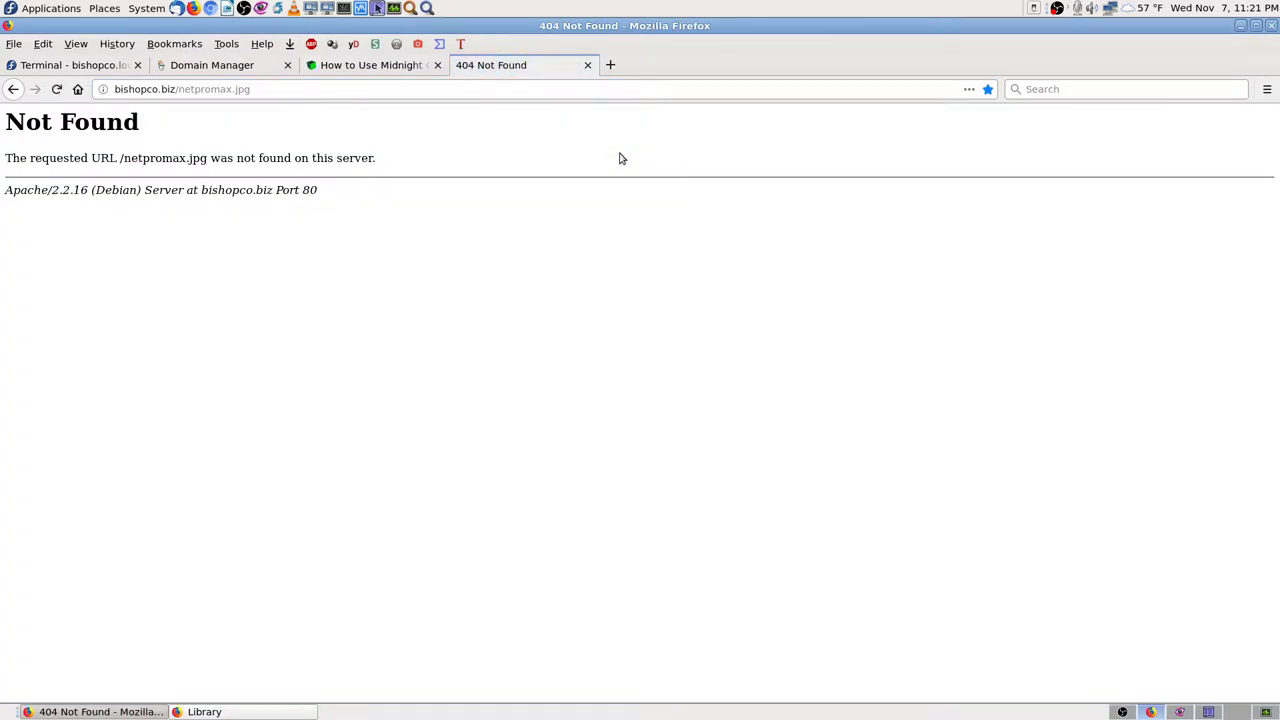
Replace the page address with the server's local address 192.168.0.153 and load it
left_click(268, 89)
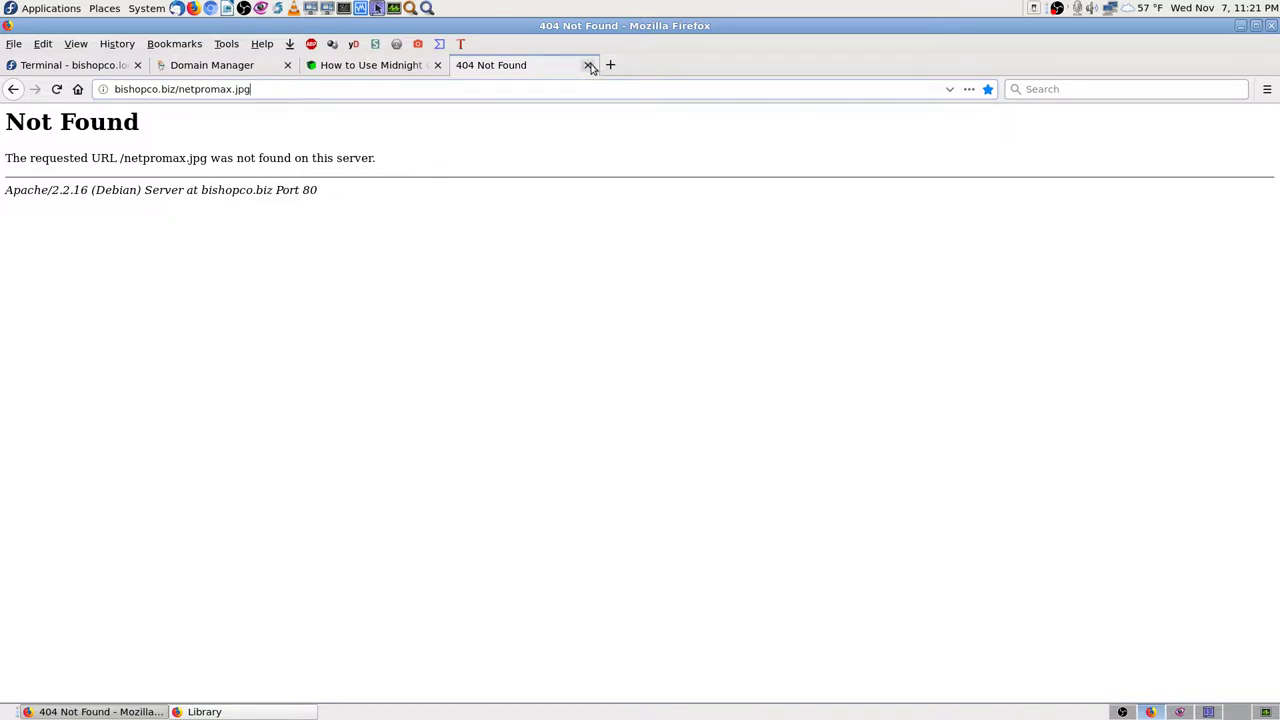
left_click(306, 91)
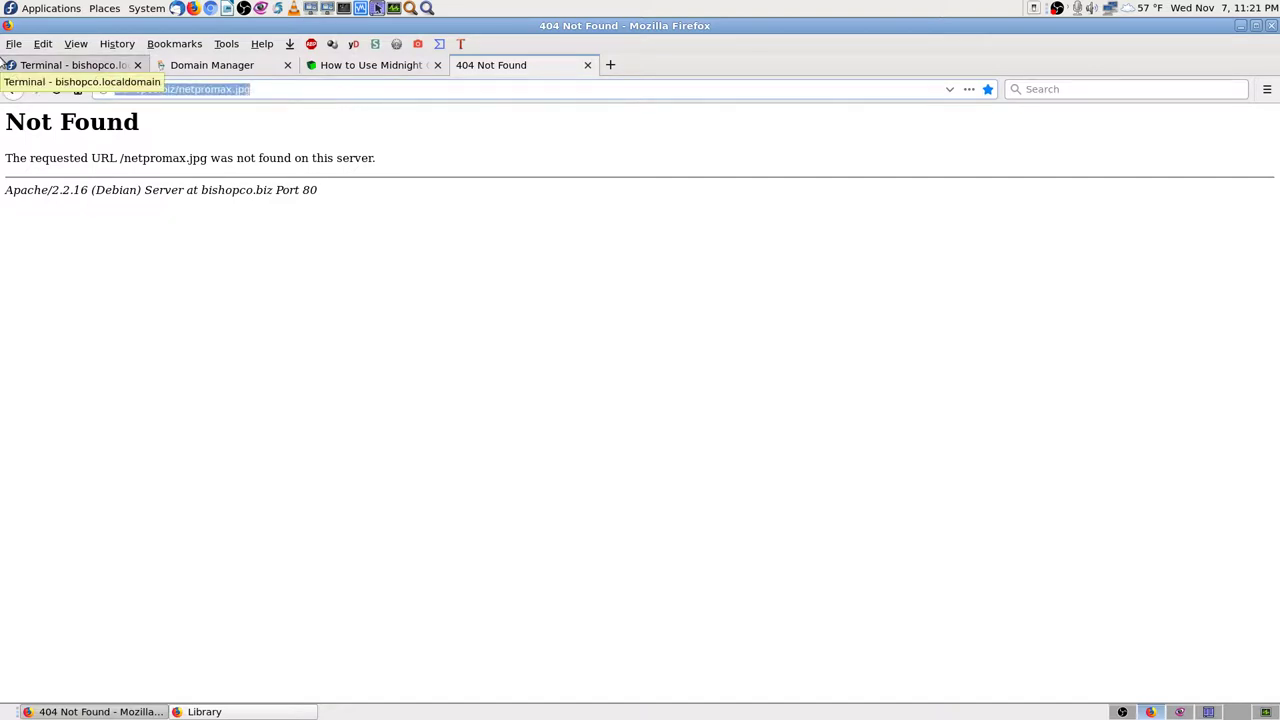
type("192.168.0.1/")
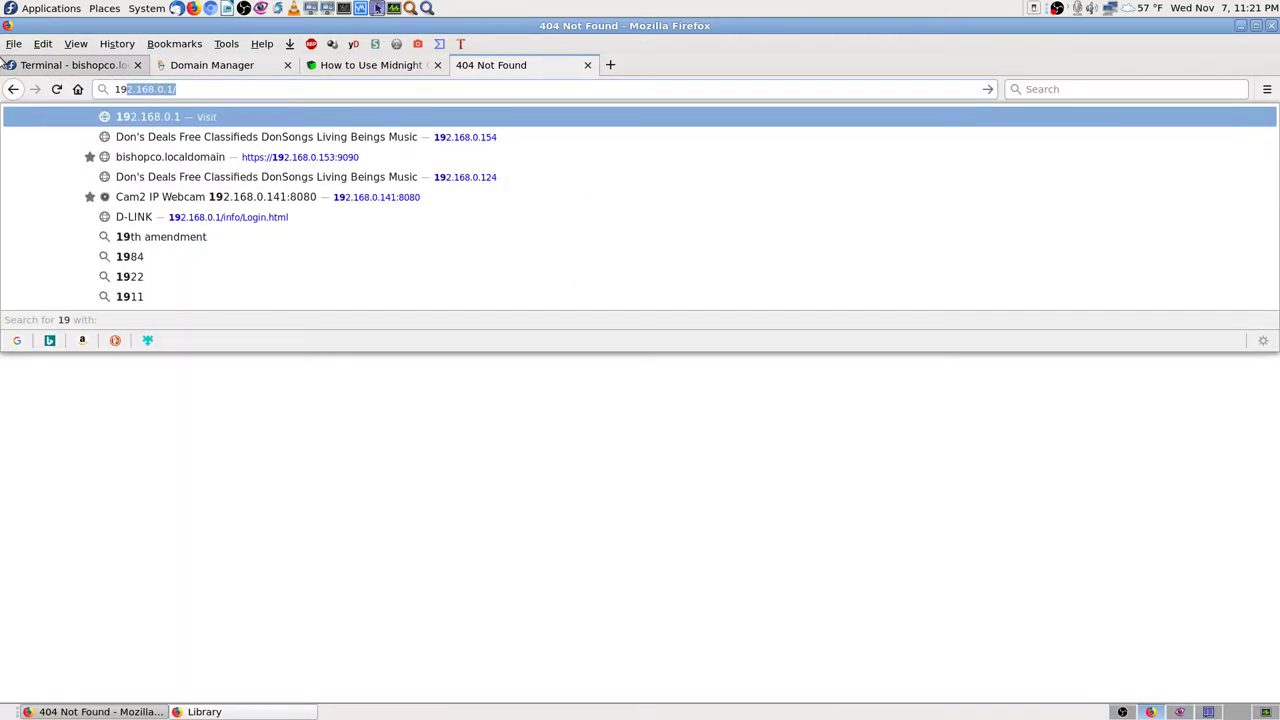
key("Down")
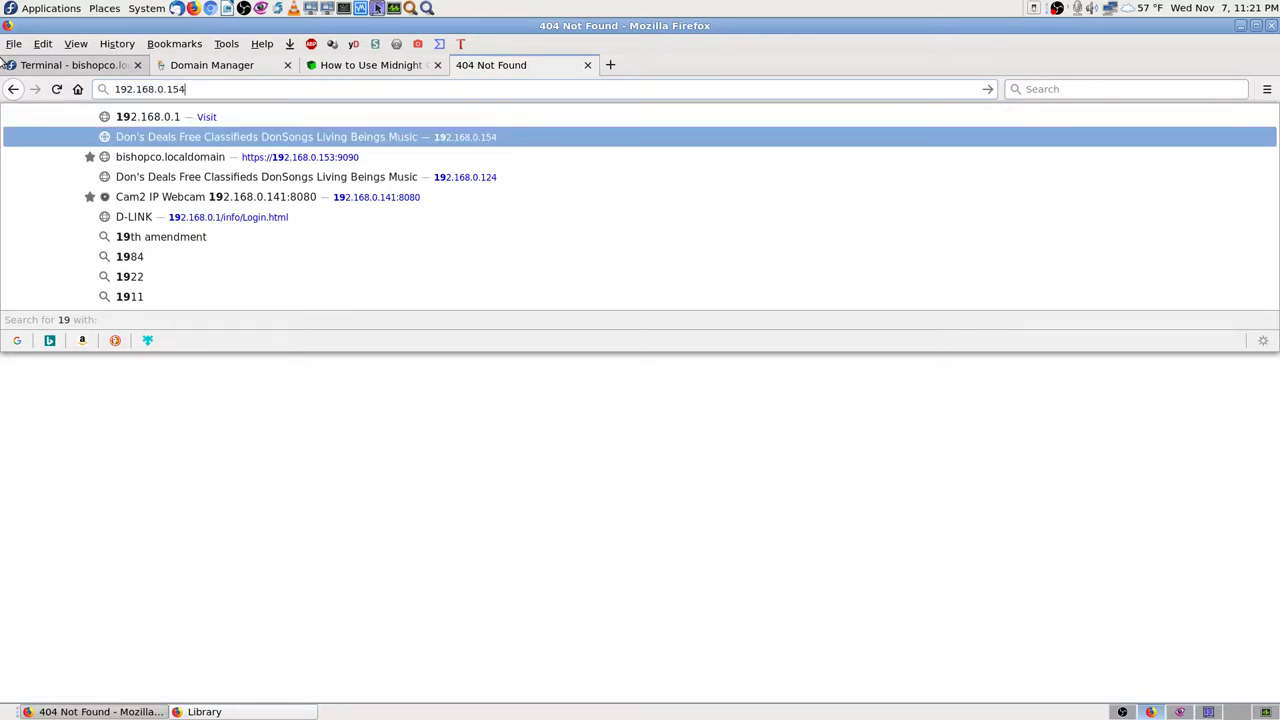
key("Down")
key("Up")
key("BackSpace")
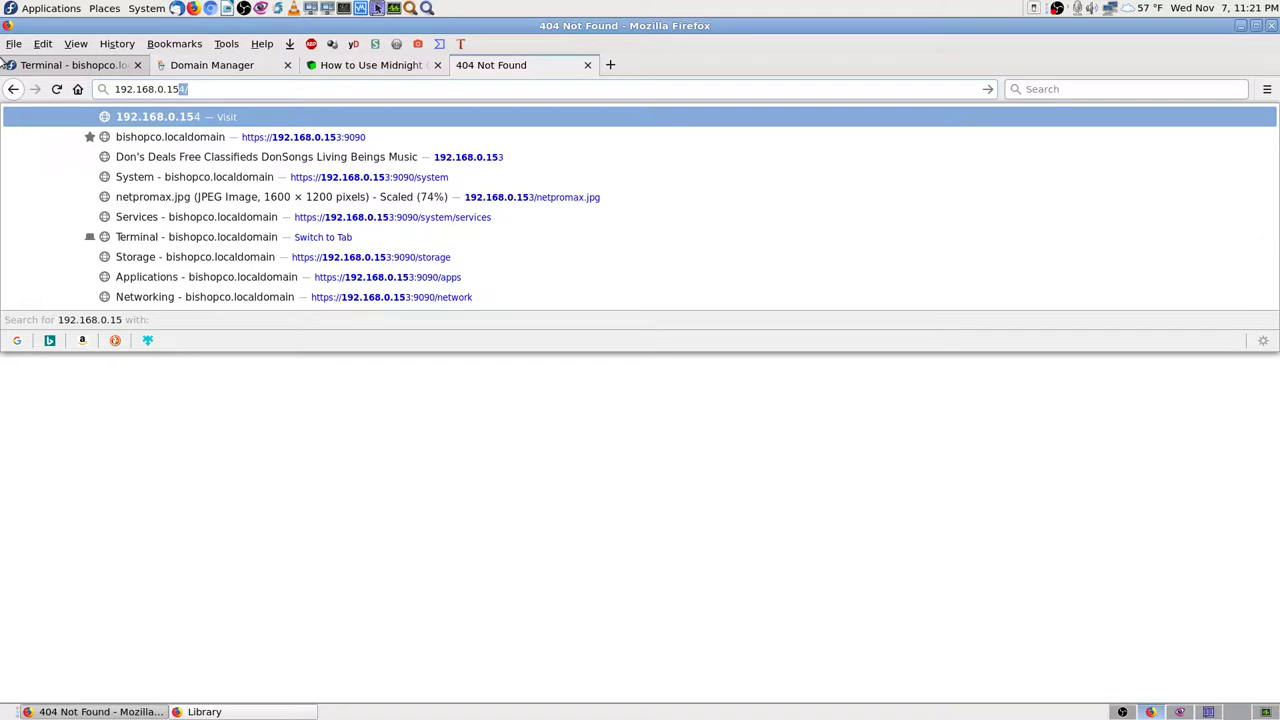
type("3")
key("Return")
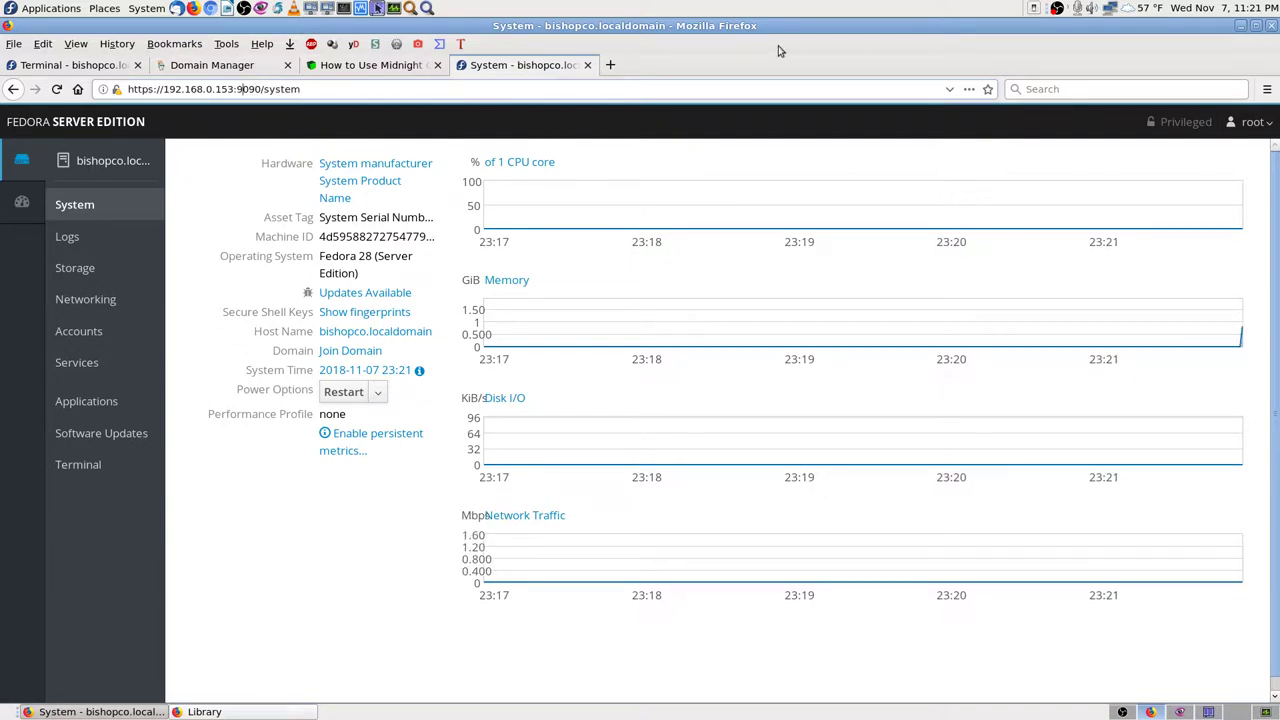
key("Delete")
key("Delete")
key("Delete")
key("Delete")
key("Delete")
key("Delete")
key("Delete")
key("Delete")
key("Delete")
key("Delete")
key("Delete")
key("Delete")
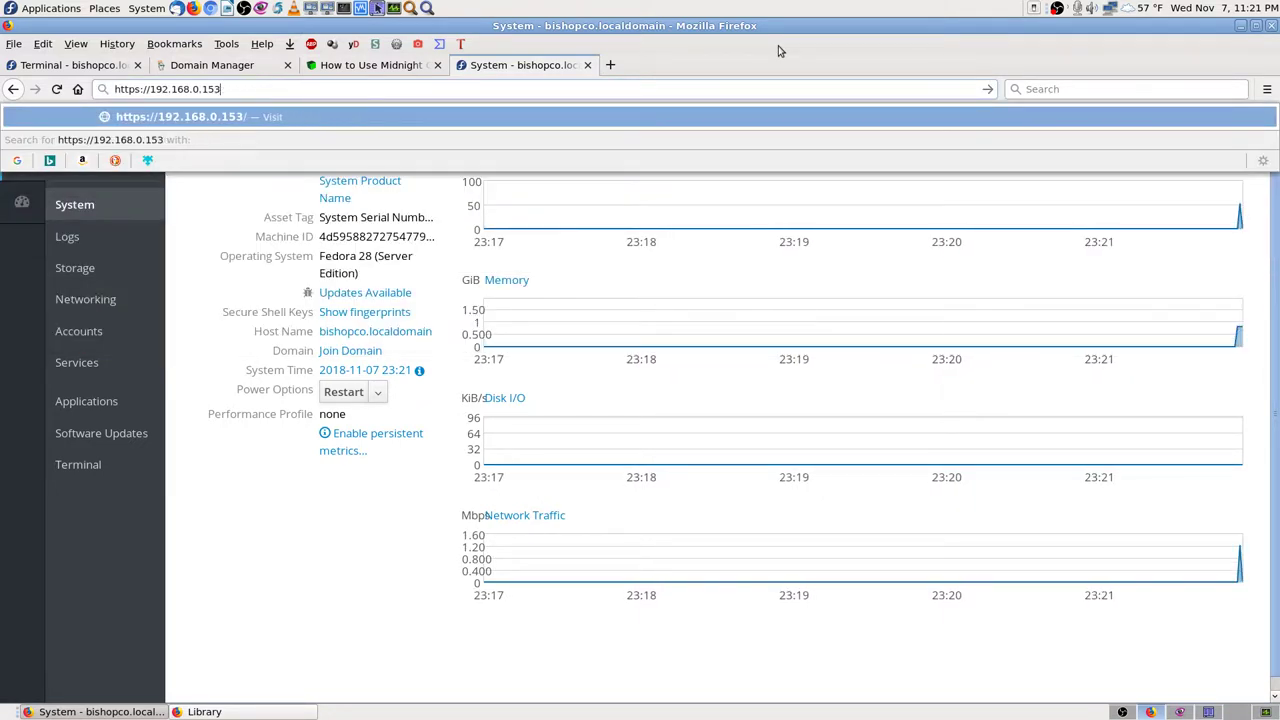
key("Return")
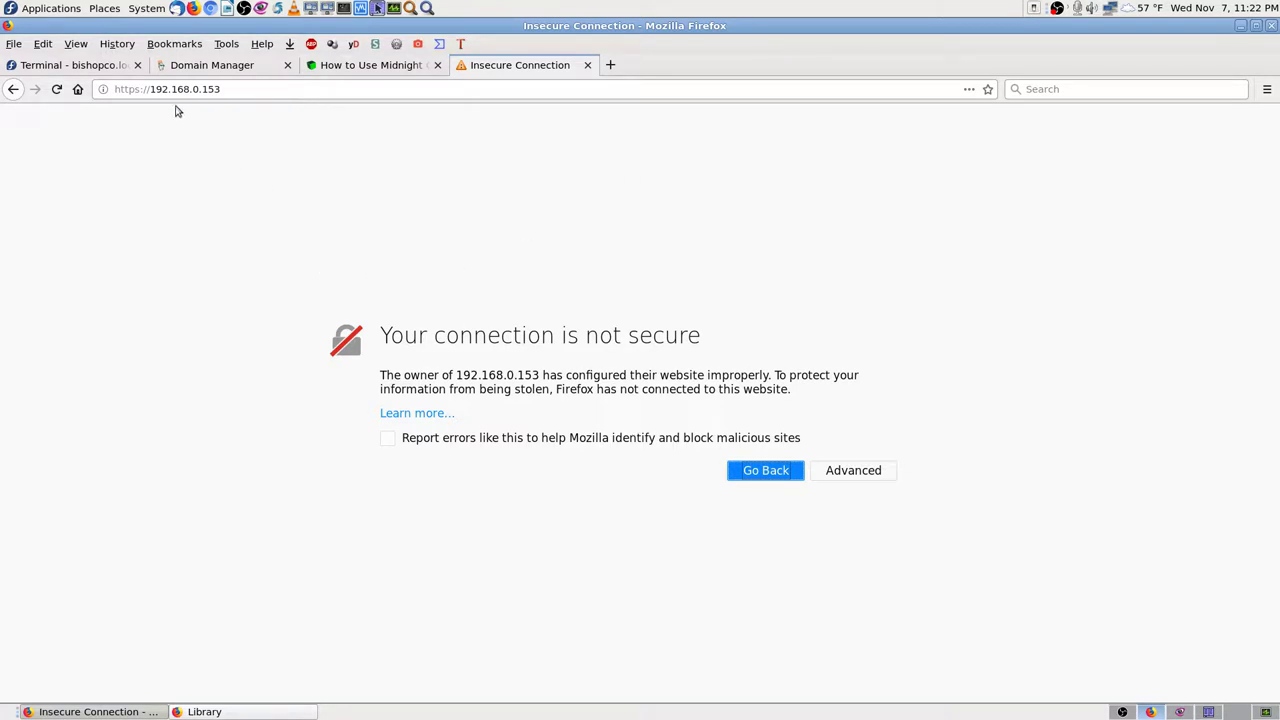
left_click(850, 473)
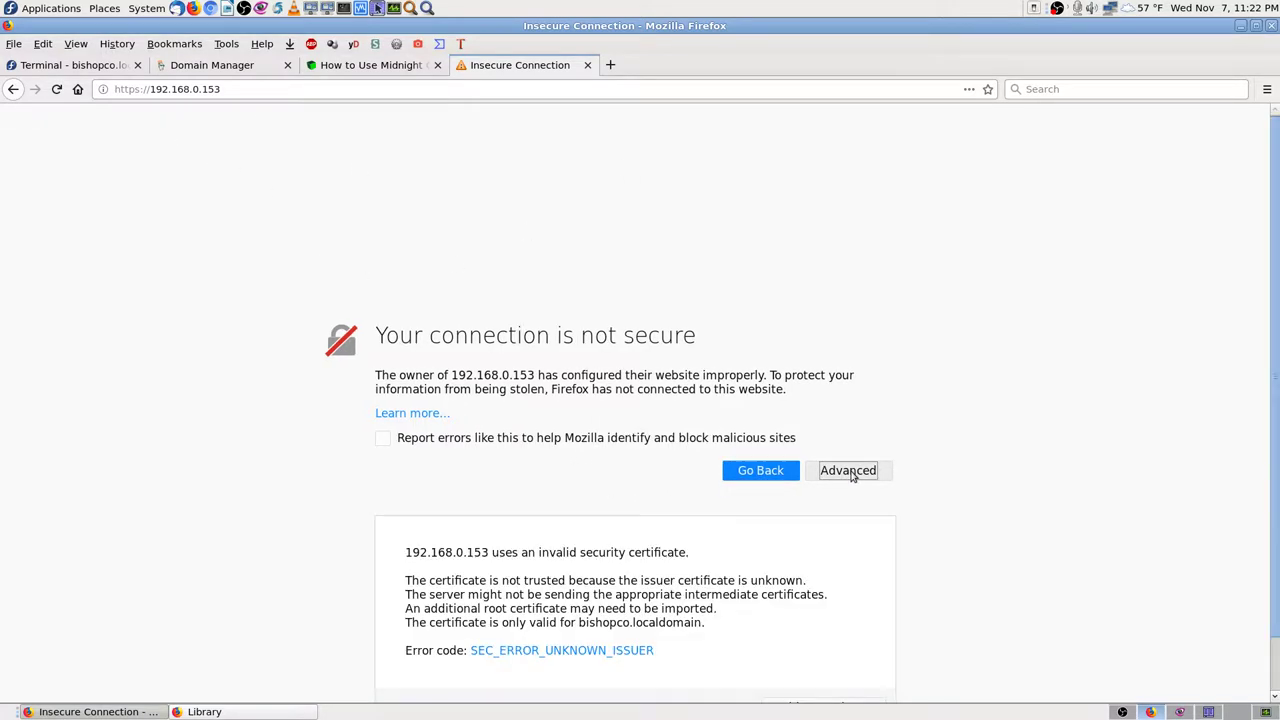
scroll(920, 495, "down", 2)
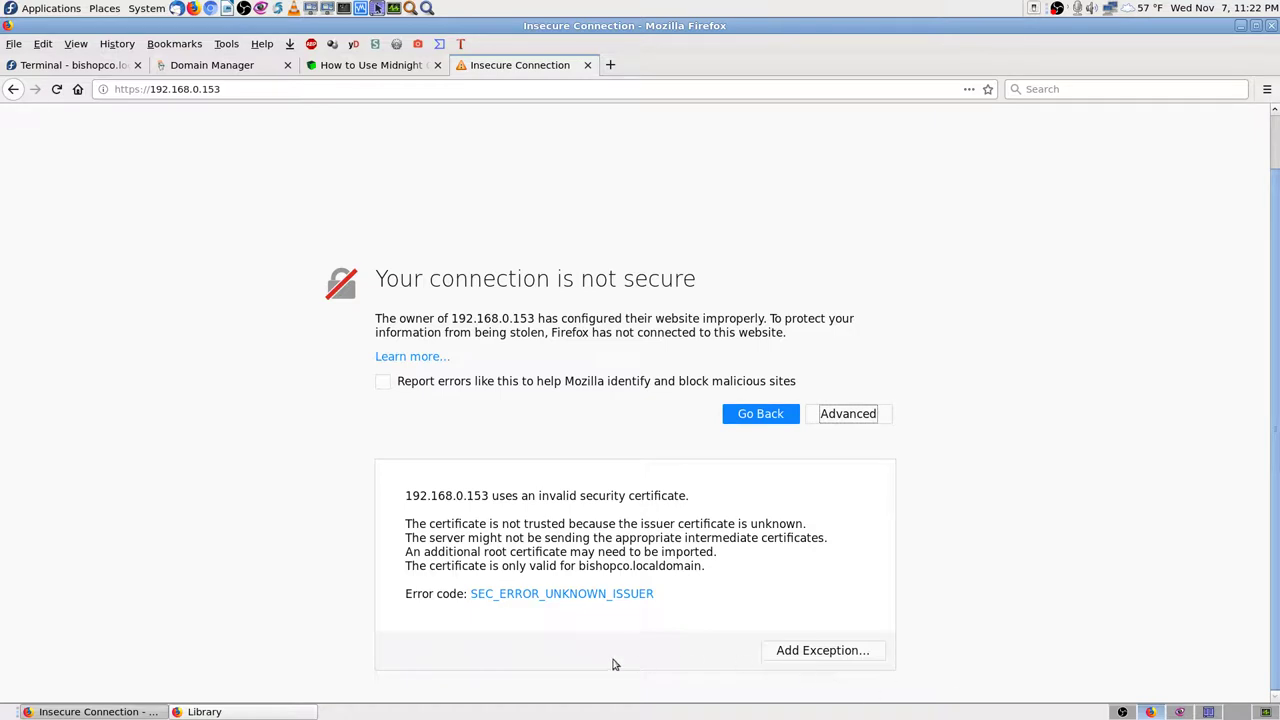
Add port :9090 to the 192.168.0.153 address and load the server console again
left_click(145, 88)
key("End")
type(":9090")
key("Return")
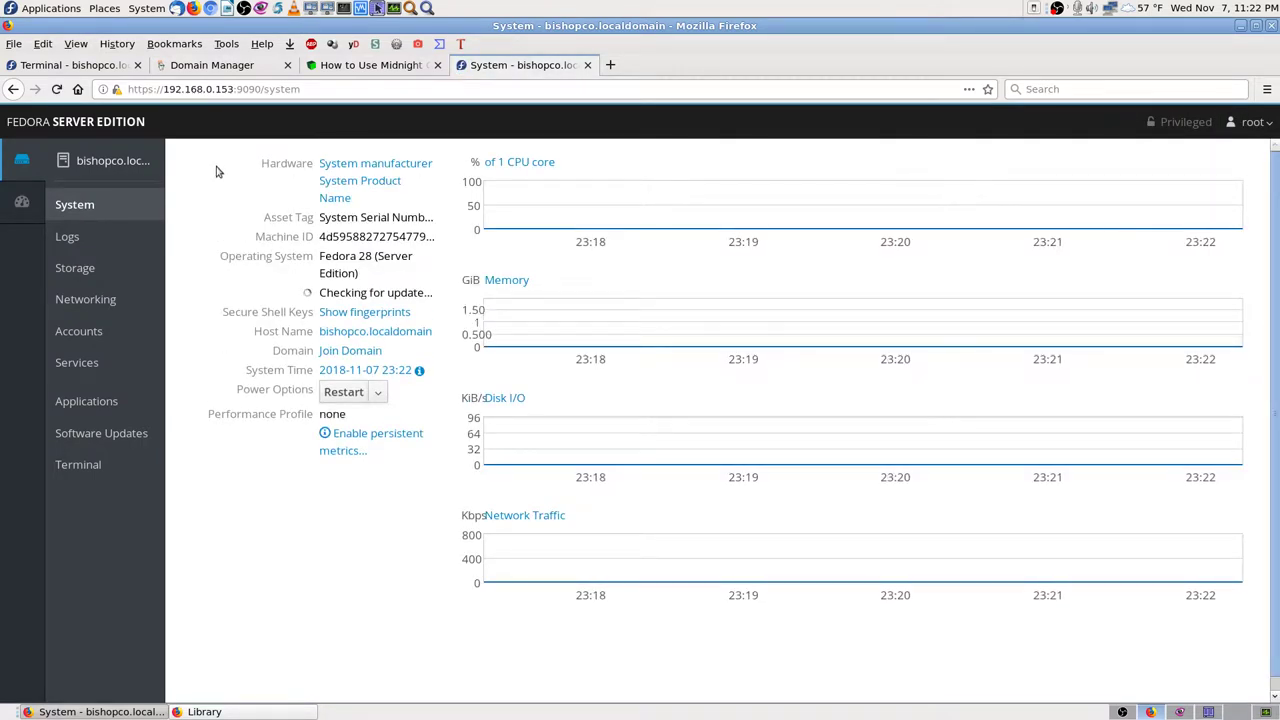
left_click(292, 89)
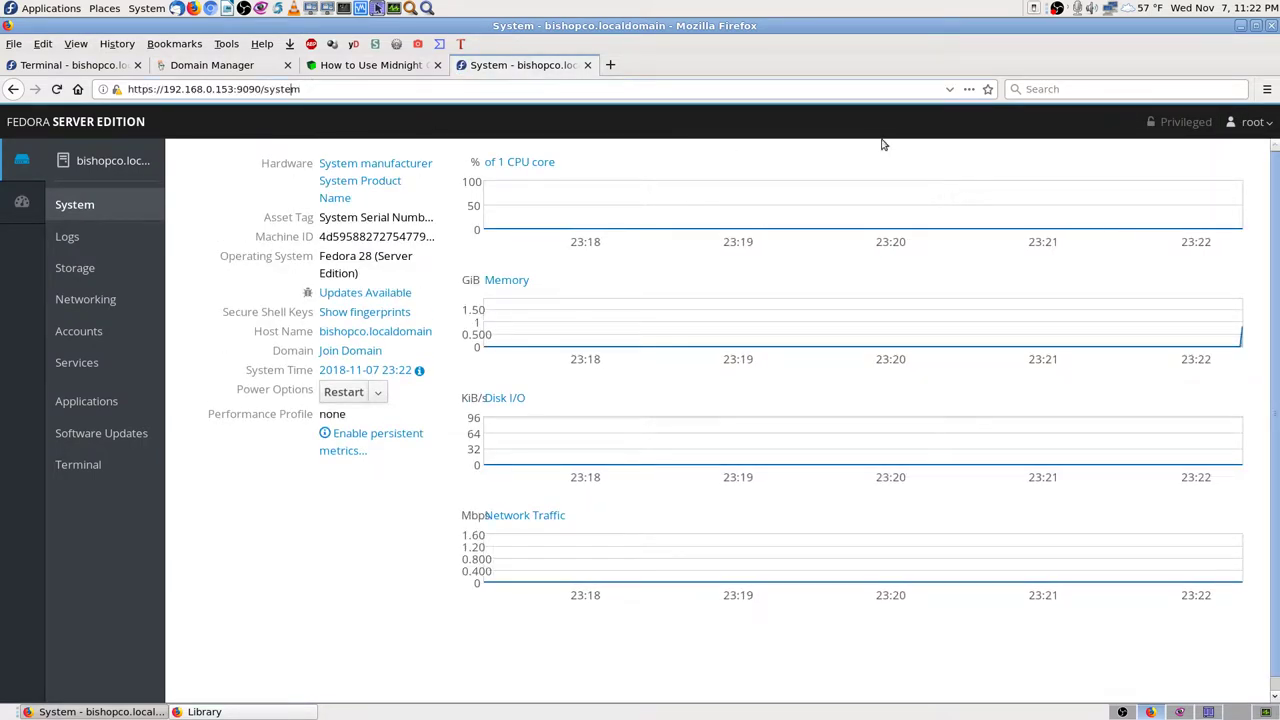
Strip the https prefix, port and path from the page address and load 192.168.0.153 on its own
key("Left")
key("Left")
key("Left")
key("Left")
key("Left")
key("Left")
key("Left")
key("Left")
key("Left")
key("Left")
key("Left")
key("Left")
key("Left")
key("Left")
key("Left")
key("Left")
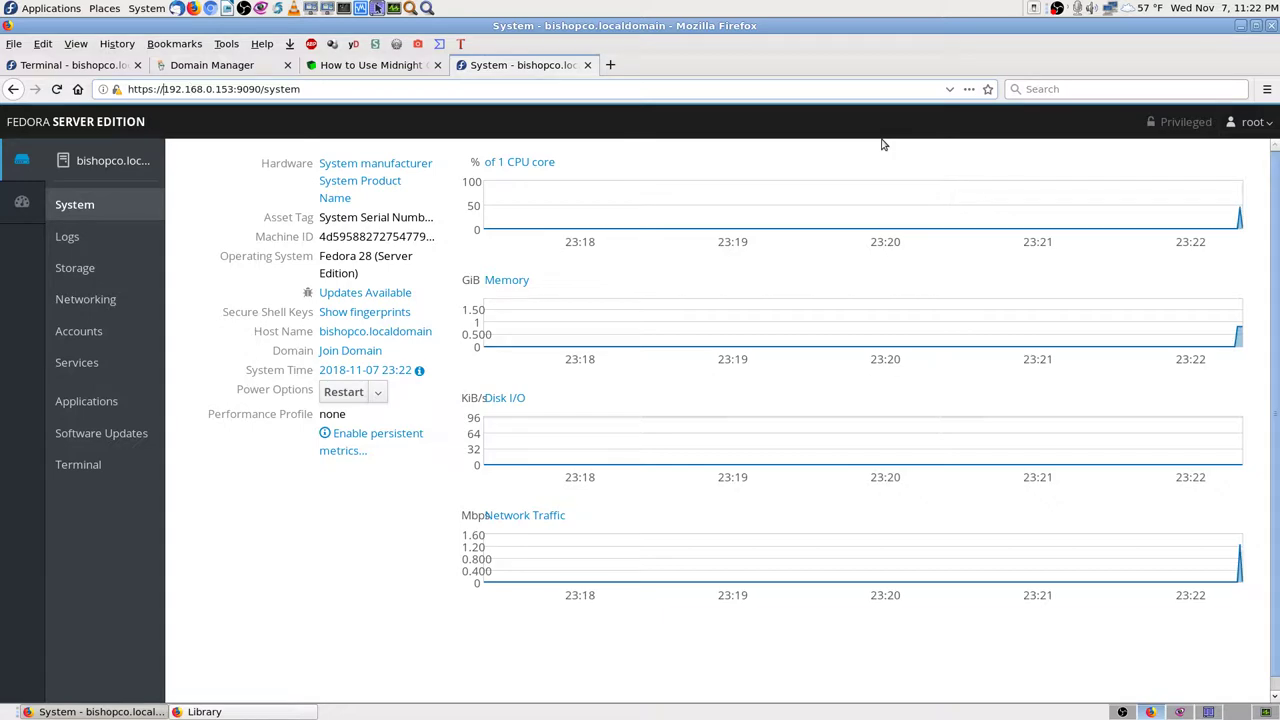
key("BackSpace")
key("BackSpace")
key("BackSpace")
key("BackSpace")
key("BackSpace")
key("BackSpace")
key("BackSpace")
key("BackSpace")
key("Return")
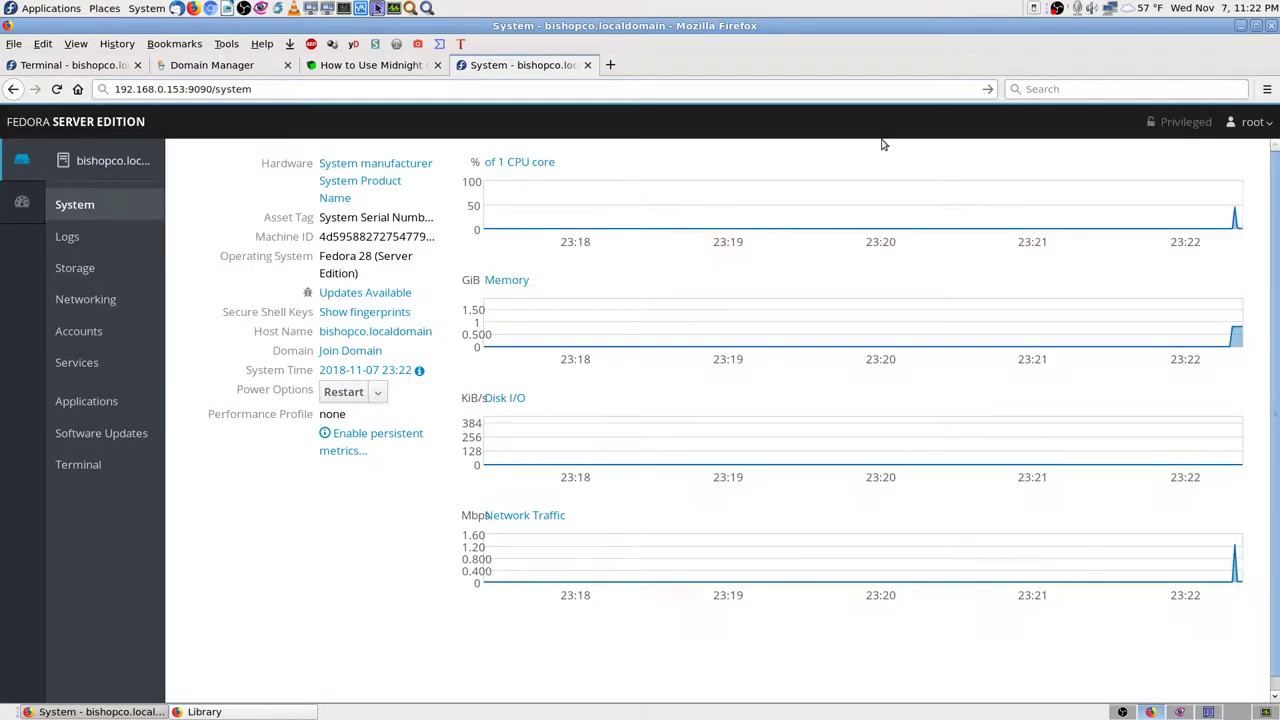
key("Delete")
key("Delete")
key("Delete")
key("Delete")
key("Delete")
key("Delete")
key("Delete")
key("Delete")
key("Delete")
key("Delete")
key("Delete")
key("Delete")
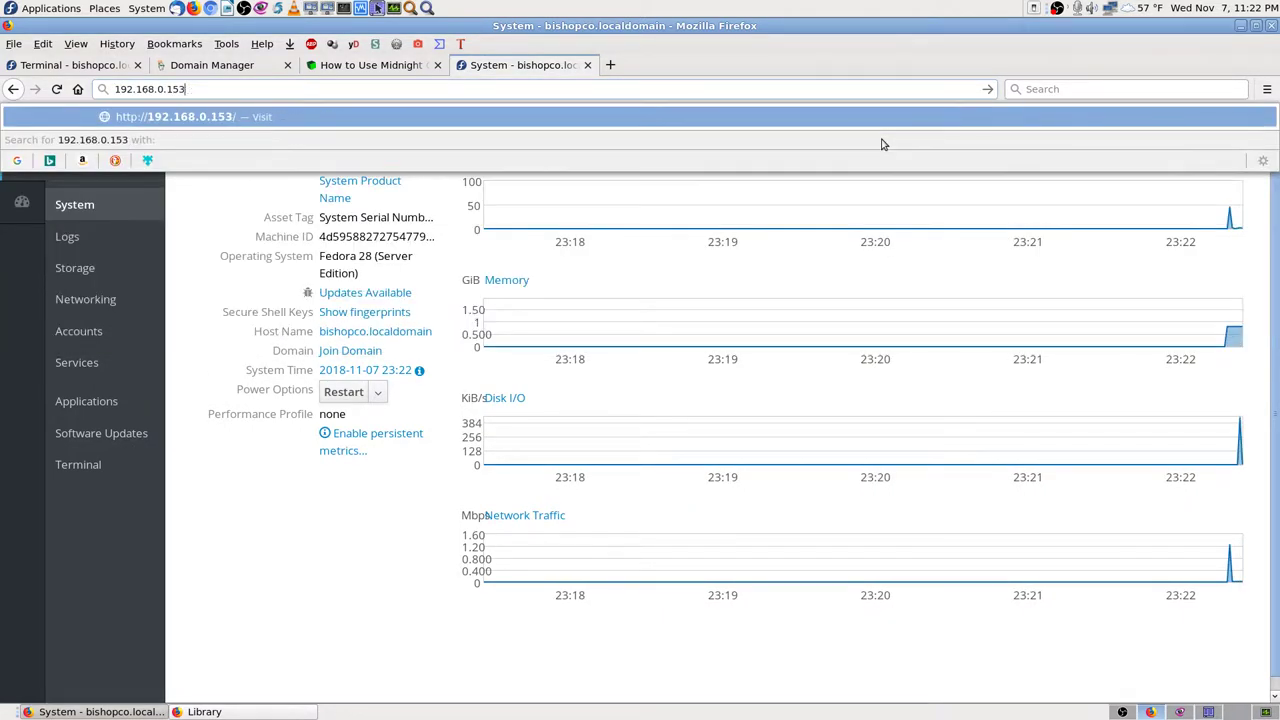
key("Return")
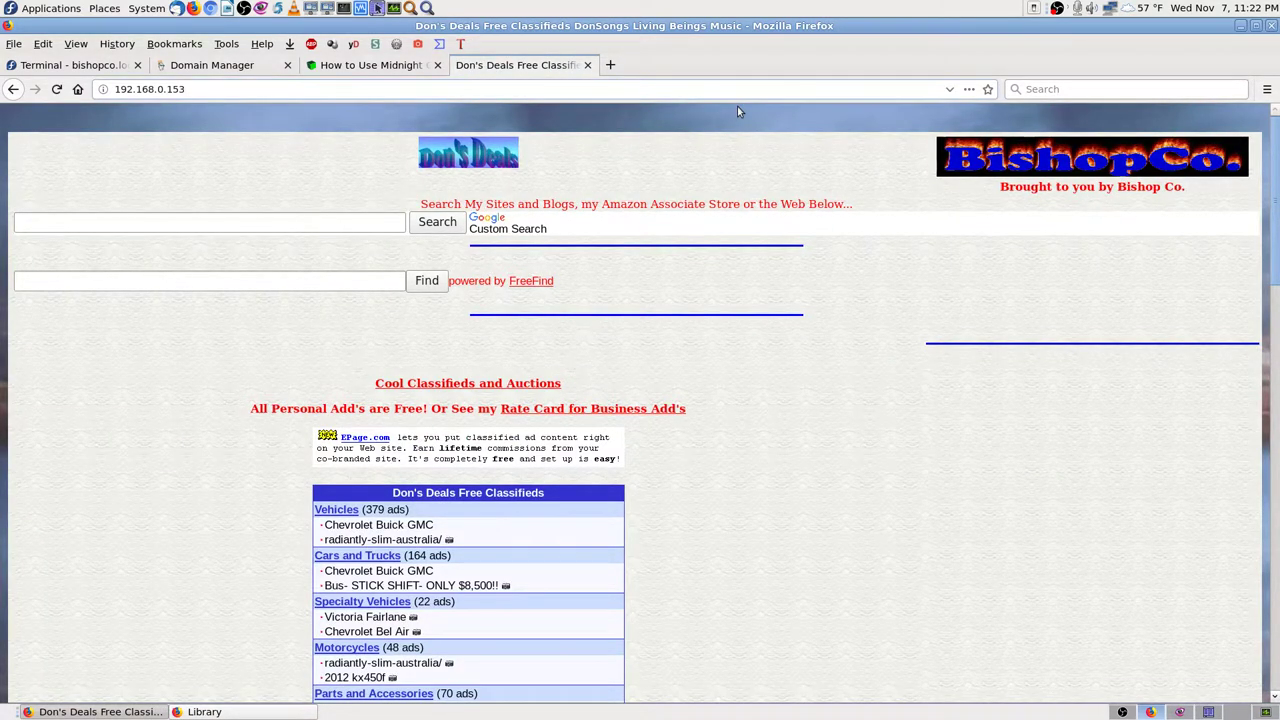
View the image at 192.168.0.153/netpromax.jpg and close its browser tab
type("/")
type("in")
key("BackSpace")
key("BackSpace")
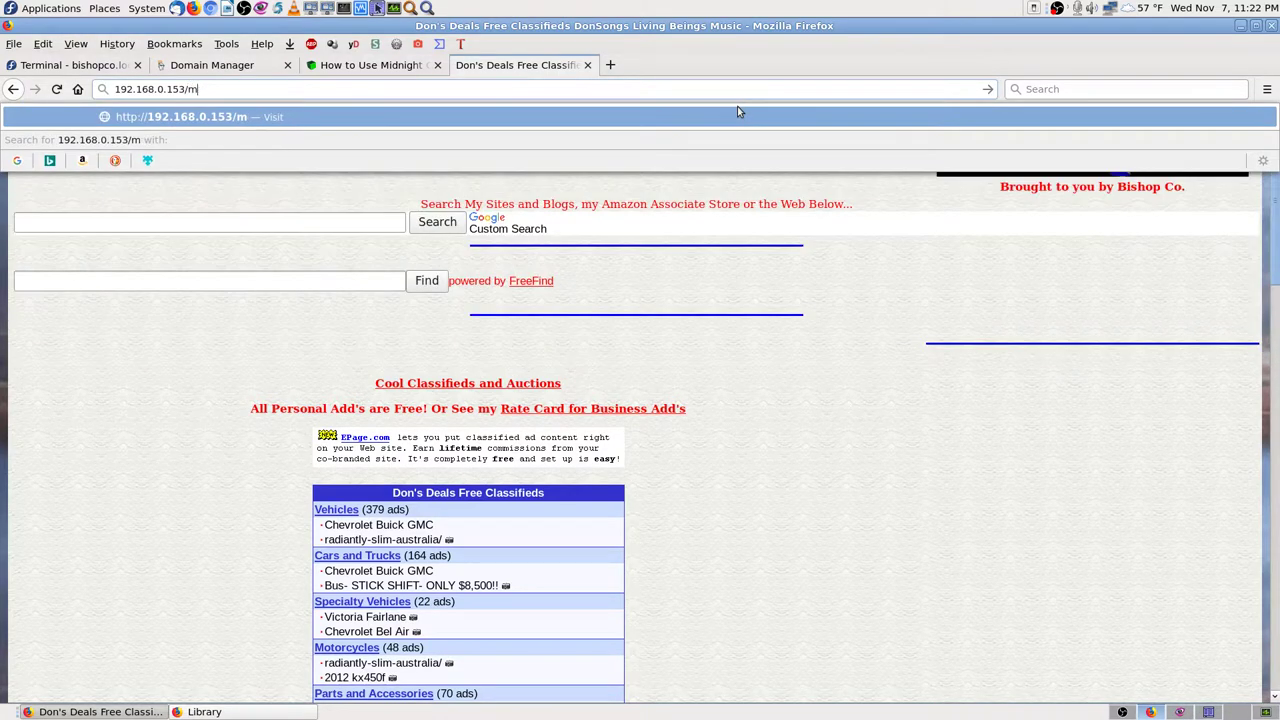
type("net")
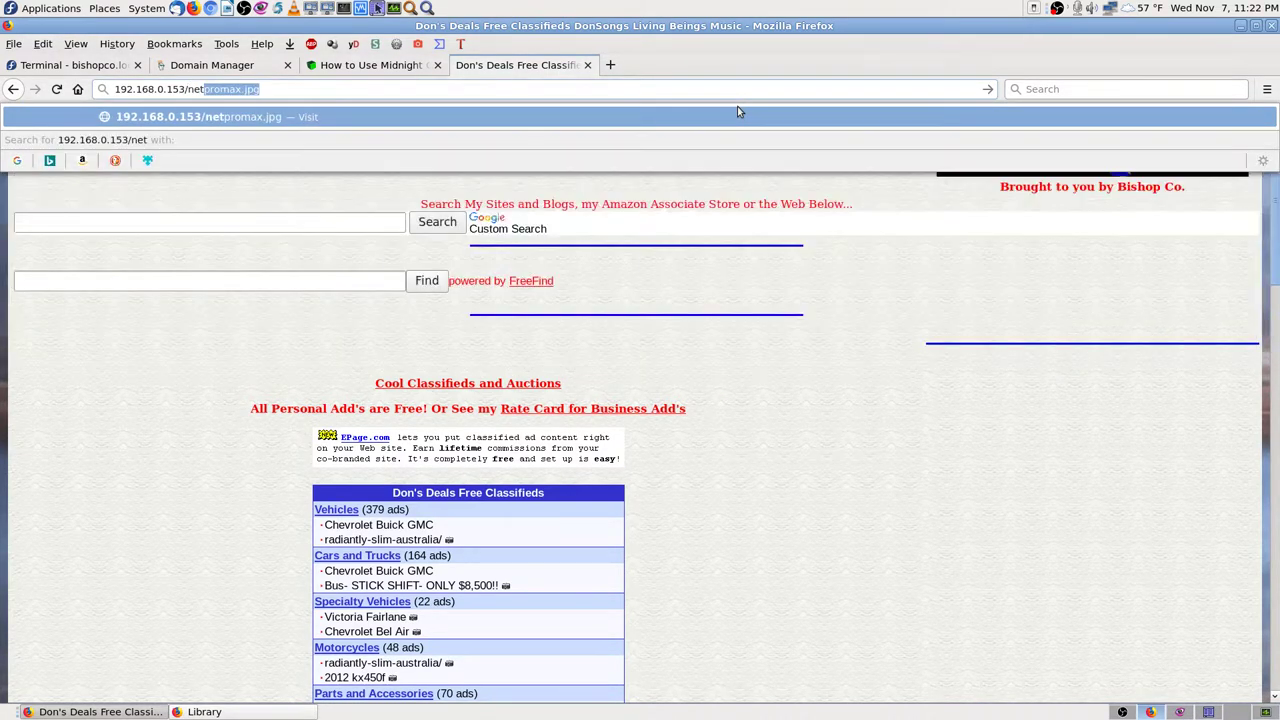
key("Return")
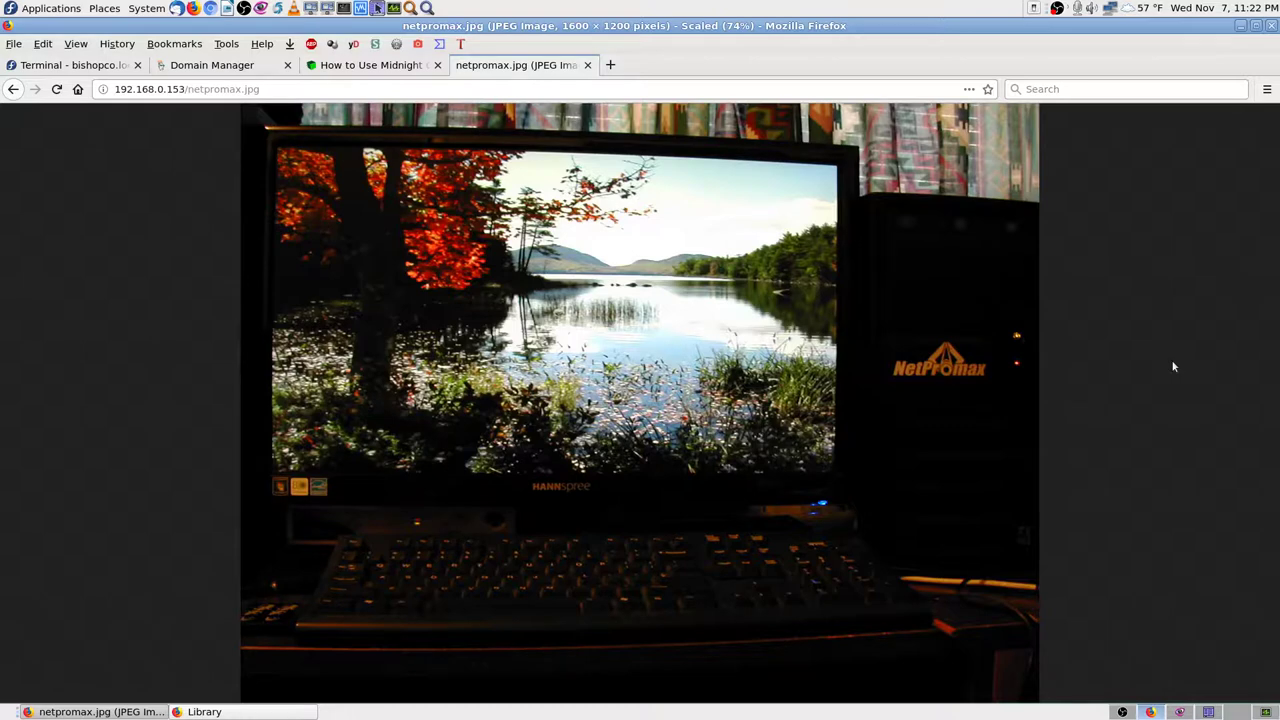
left_click(588, 66)
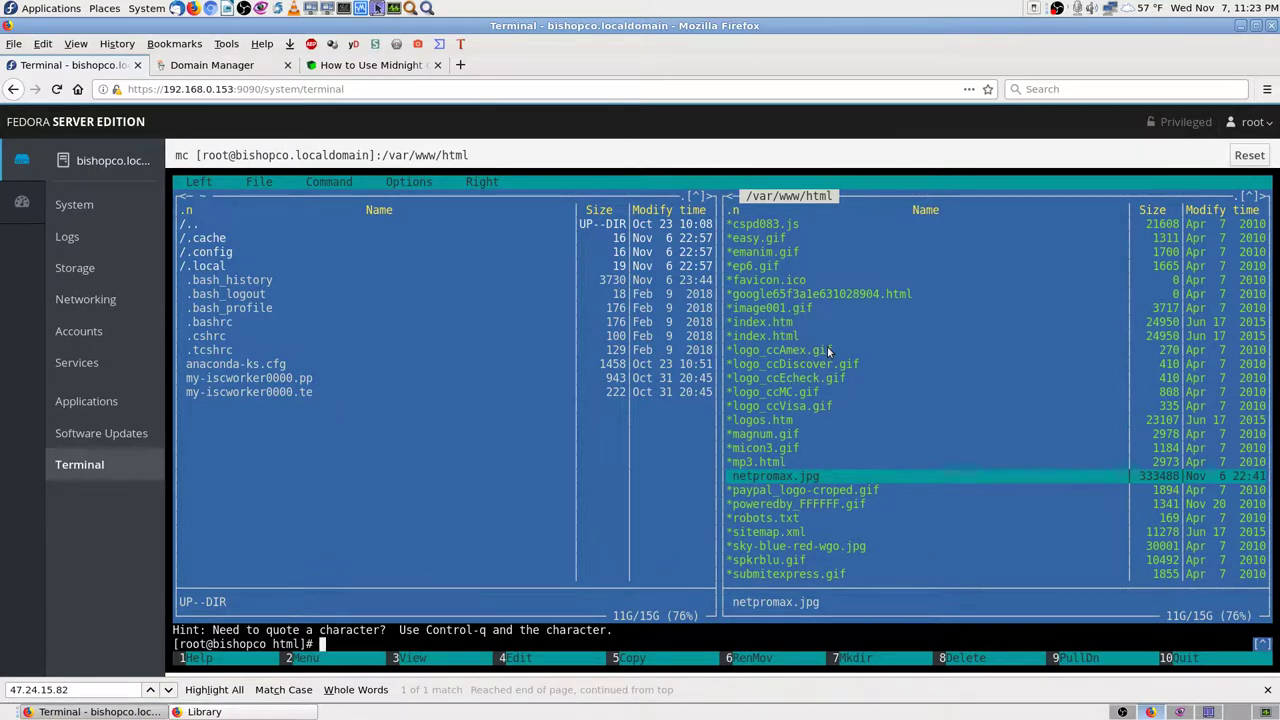
Move the selection from netpromax.jpg up to the parent-directory entry at the start of the /var/www/html listing
key("Up")
key("Up")
key("Up")
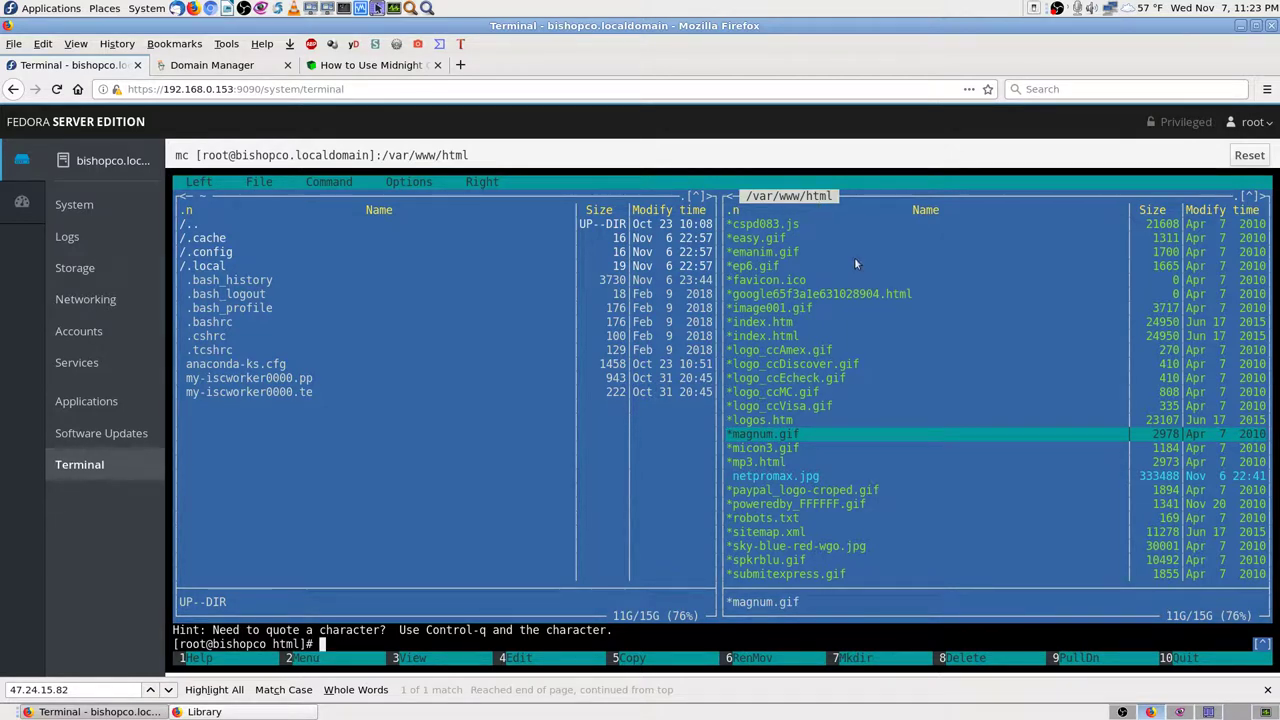
scroll(909, 315, "up", 14)
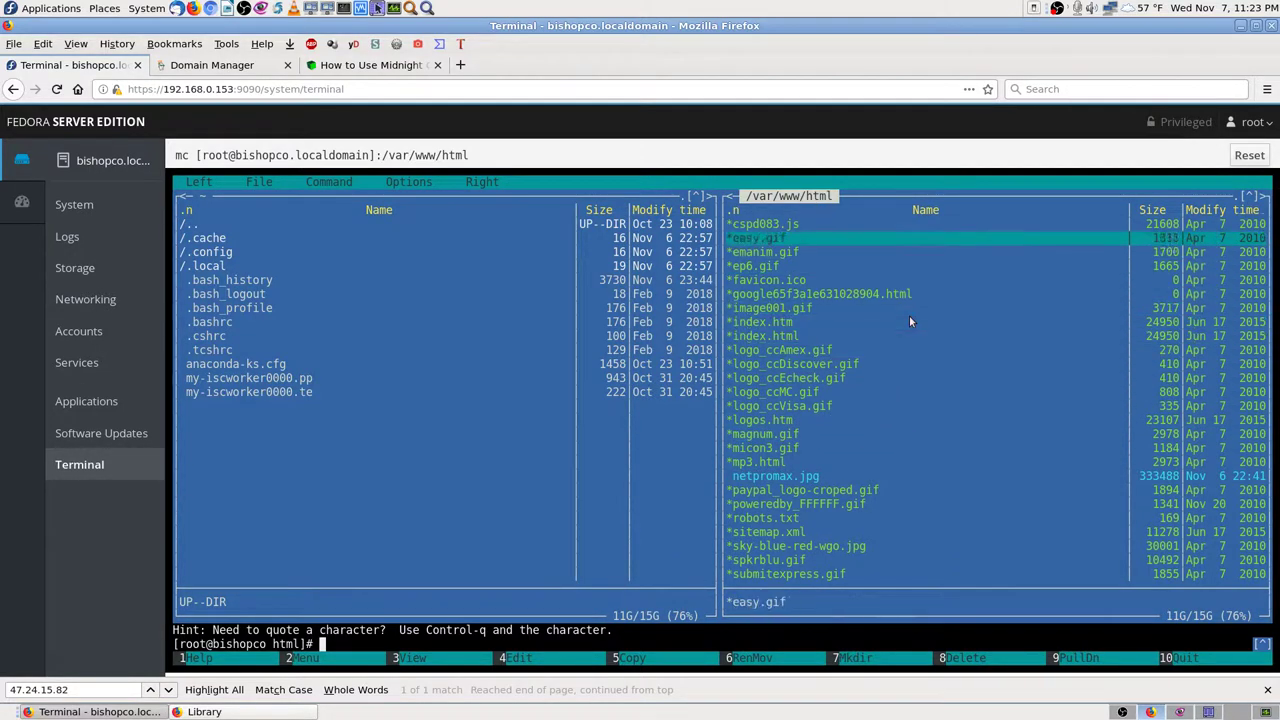
scroll(909, 315, "up", 20)
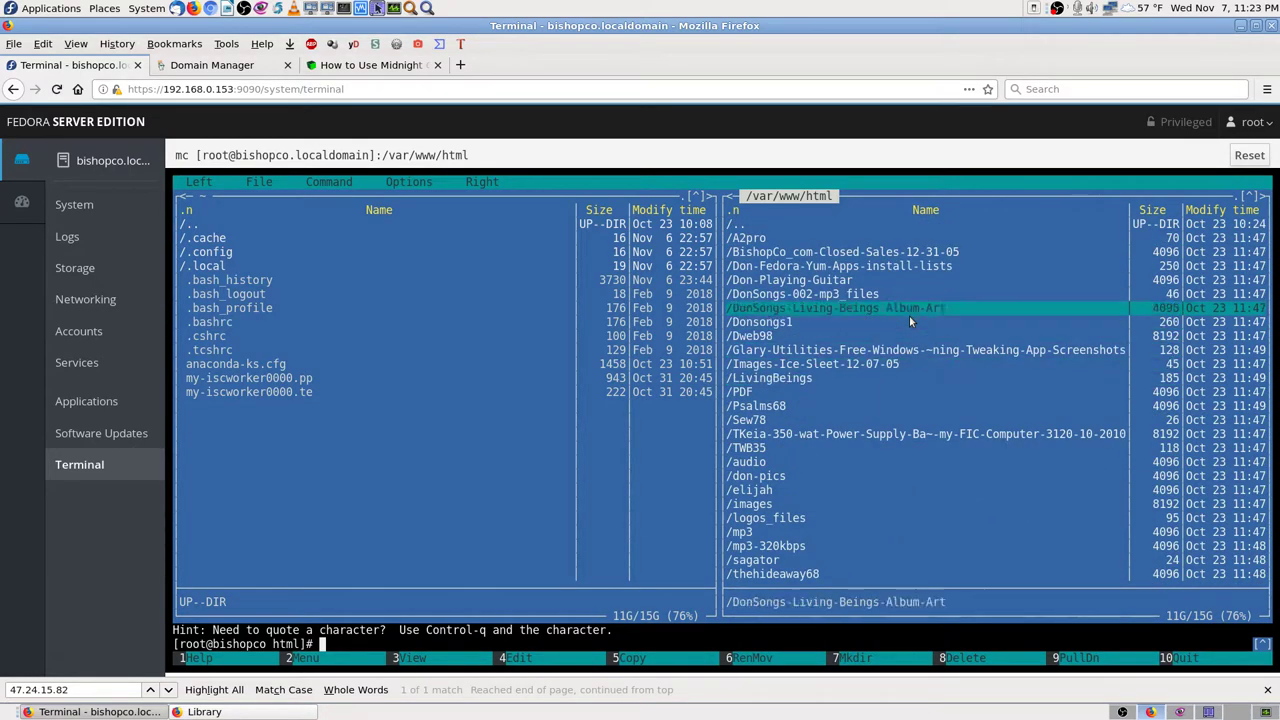
scroll(909, 315, "up", 6)
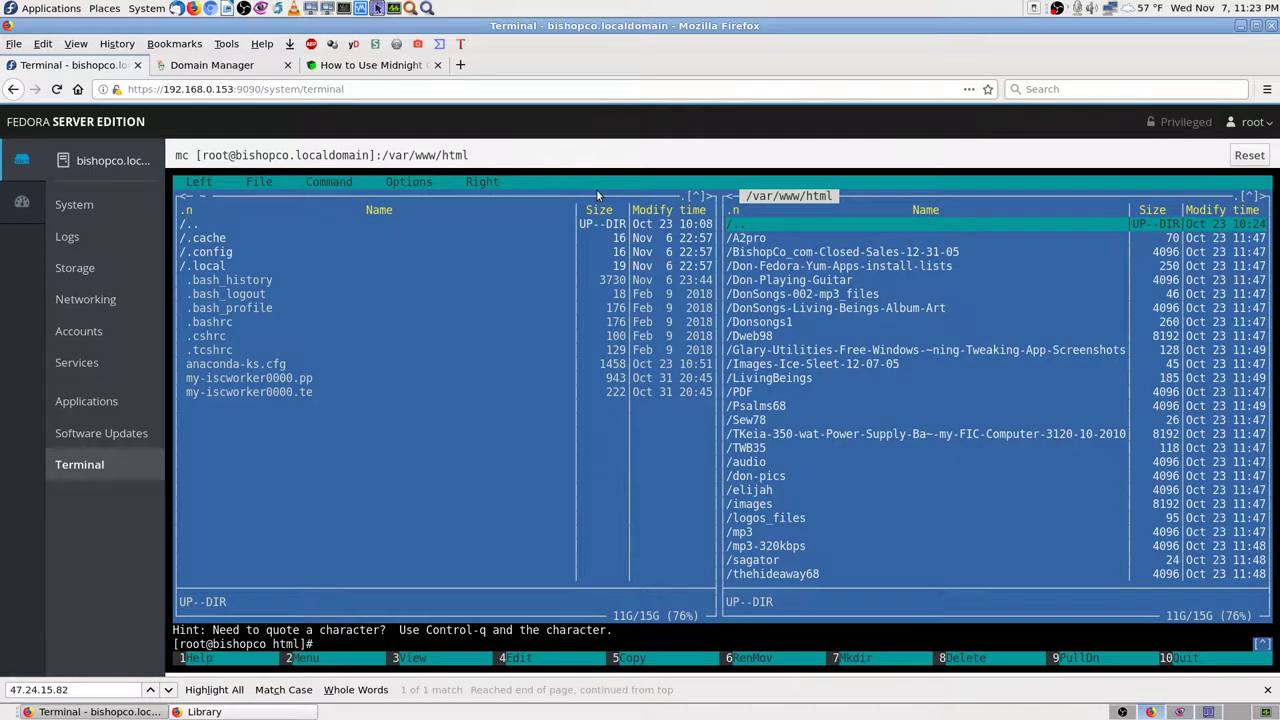
Make the home-directory file panel active and move between /root and its parent, ending in the / directory
key("Tab")
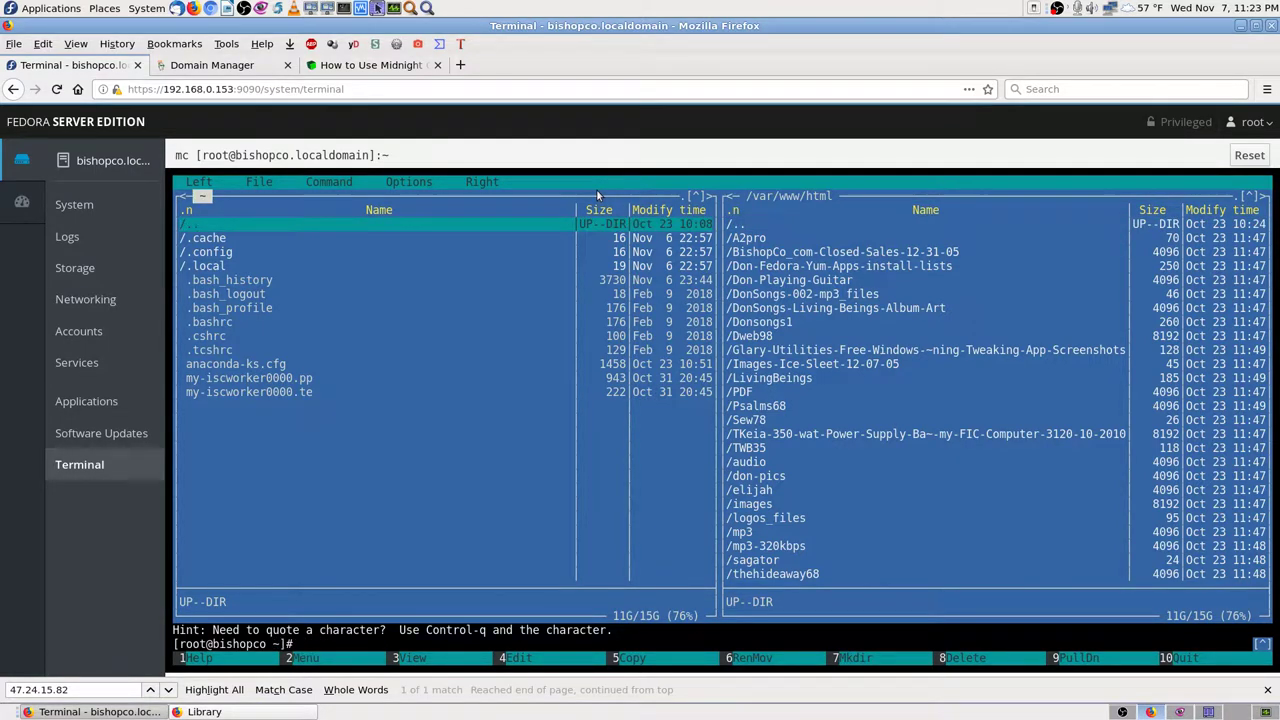
key("Return")
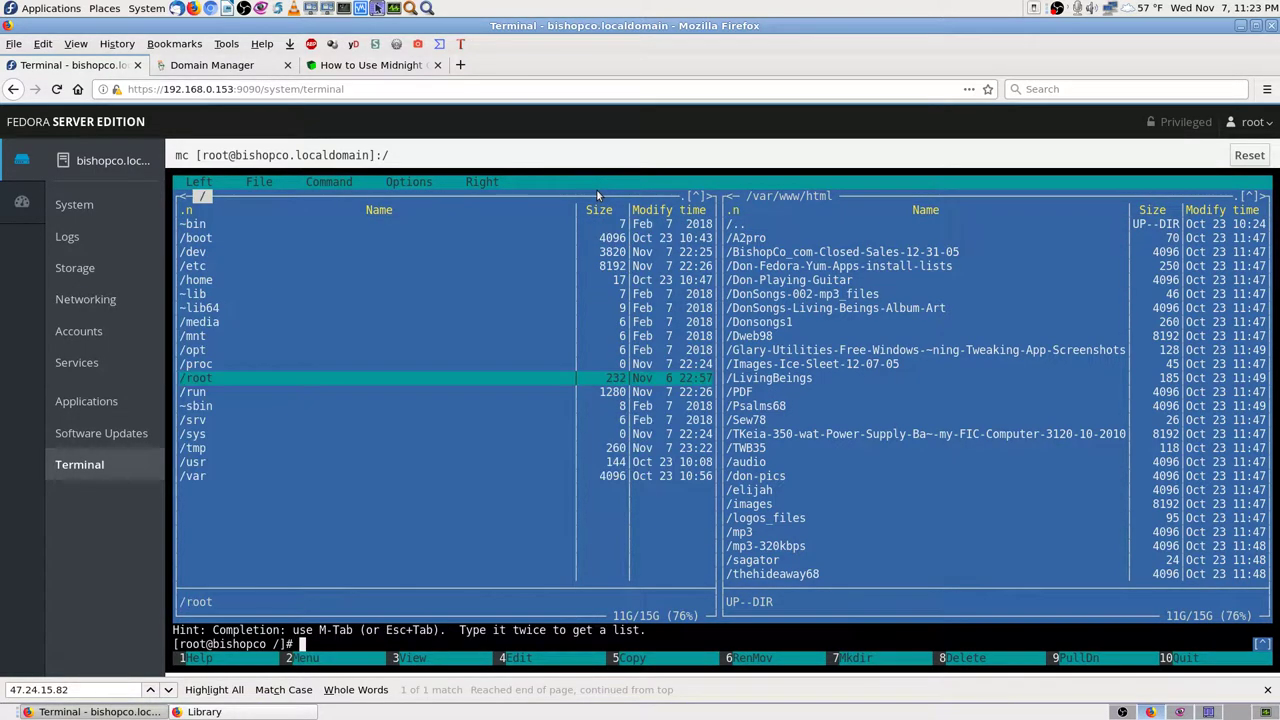
key("Return")
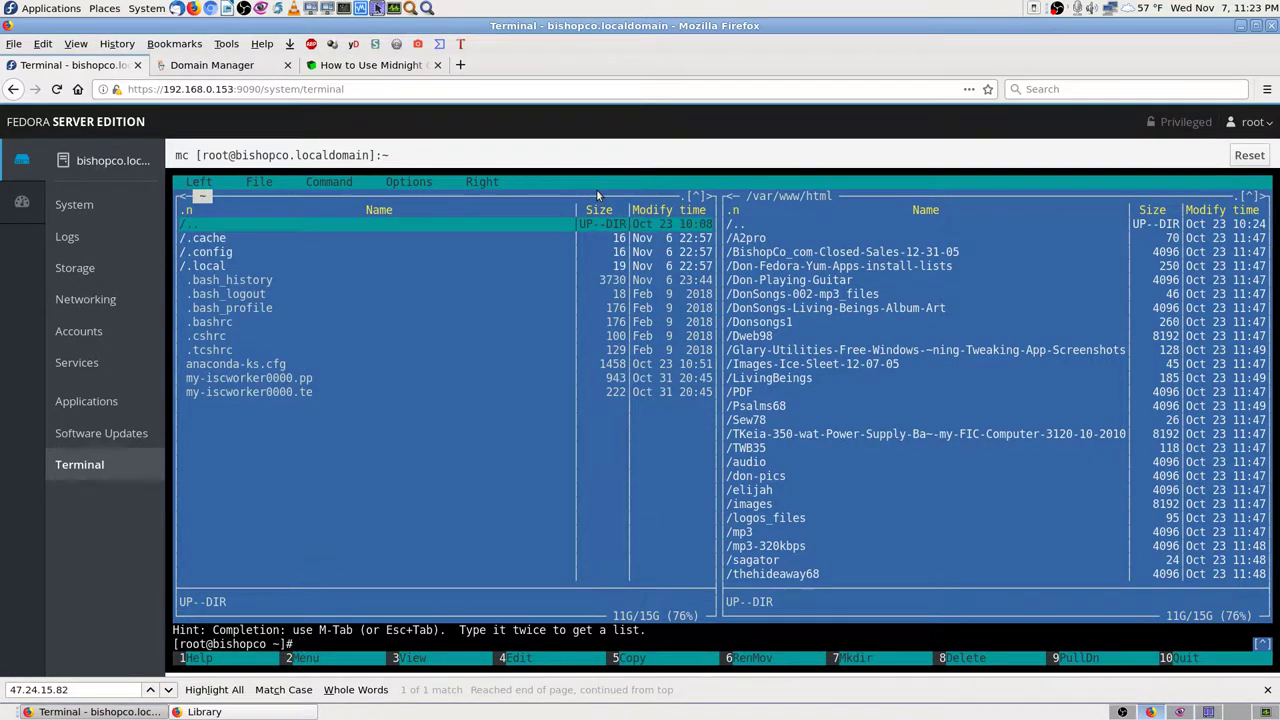
key("Return")
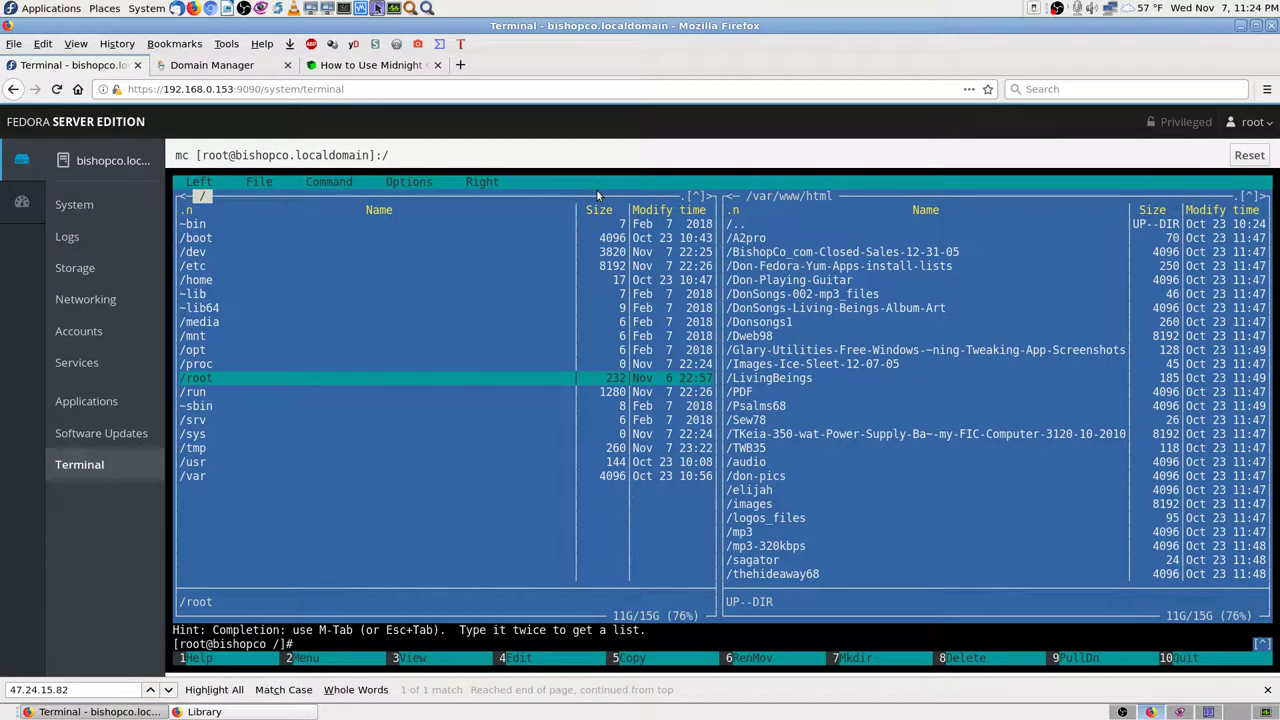
key("Return")
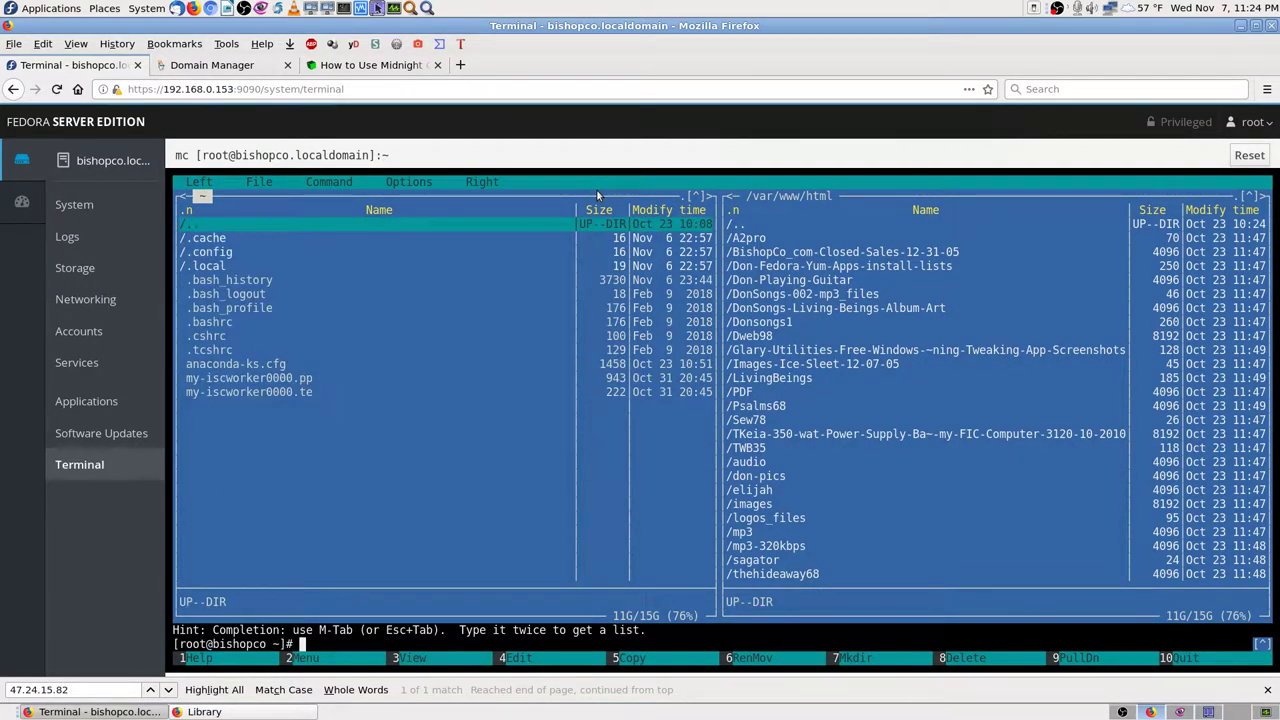
key("Return")
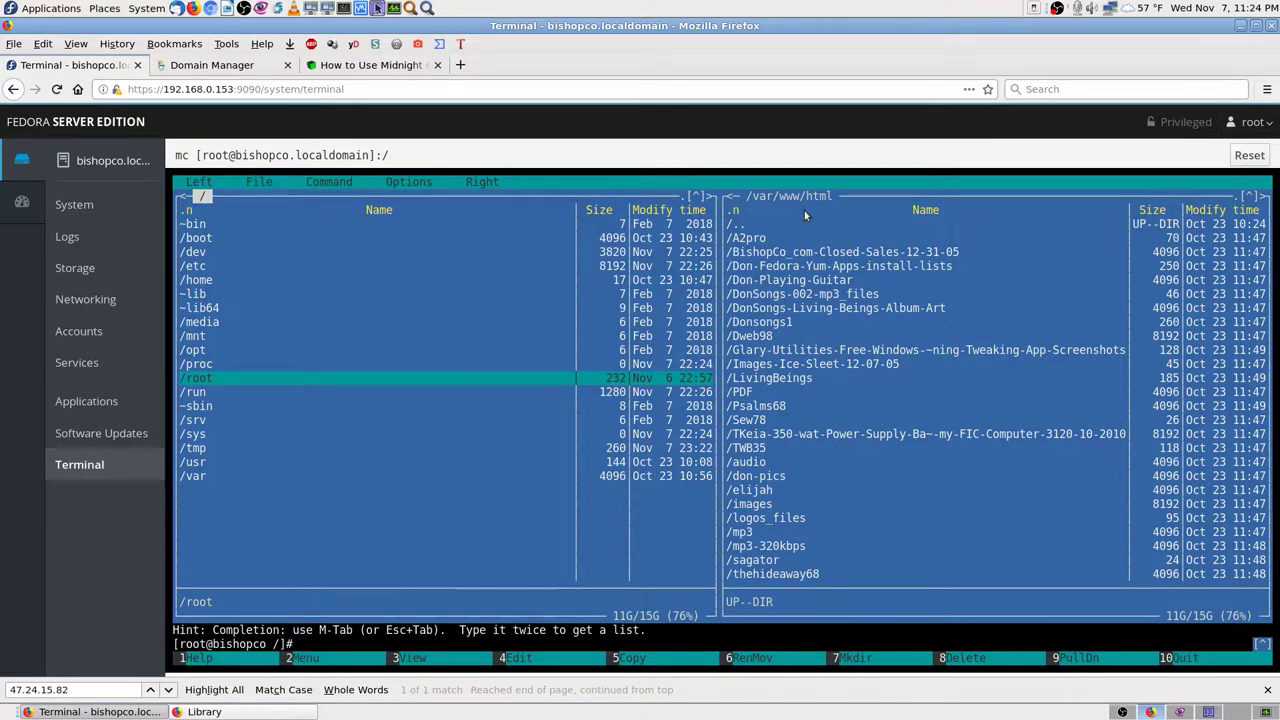
Move the selection to the bin entry, the first item in the / directory listing
key("Up")
key("Up")
key("Up")
key("Up")
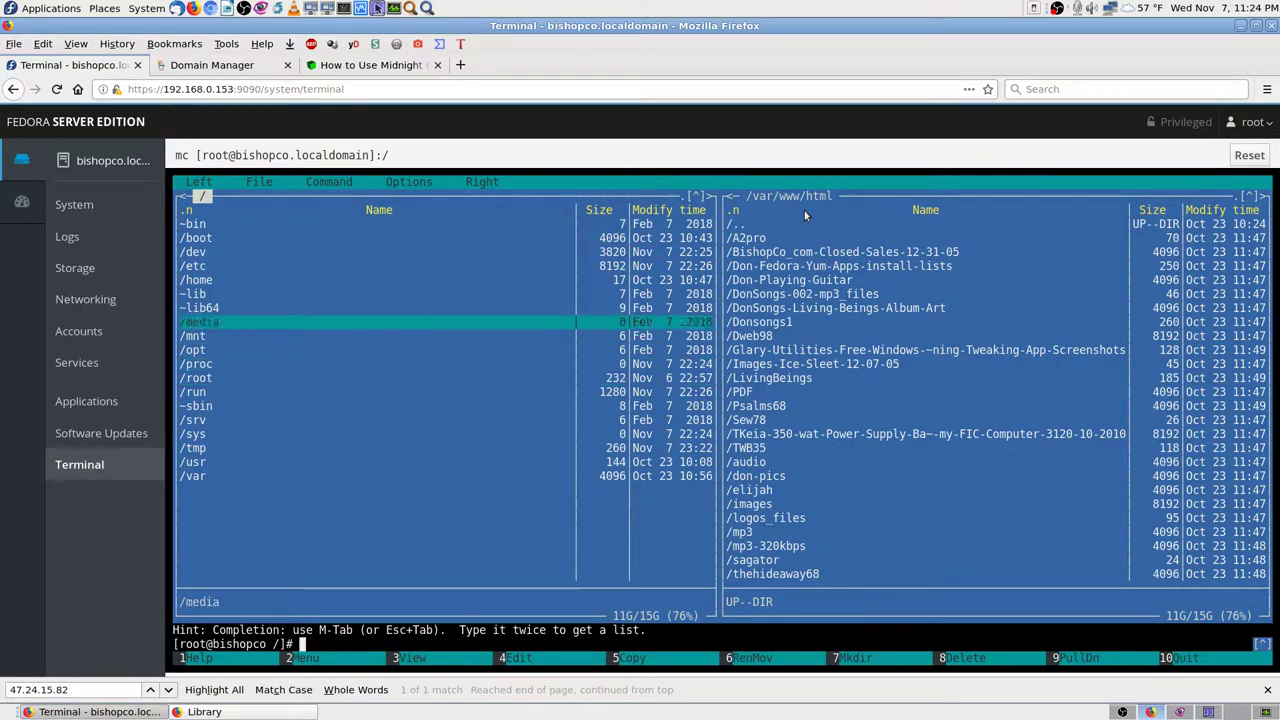
key("Home")
key("Down")
key("Up")
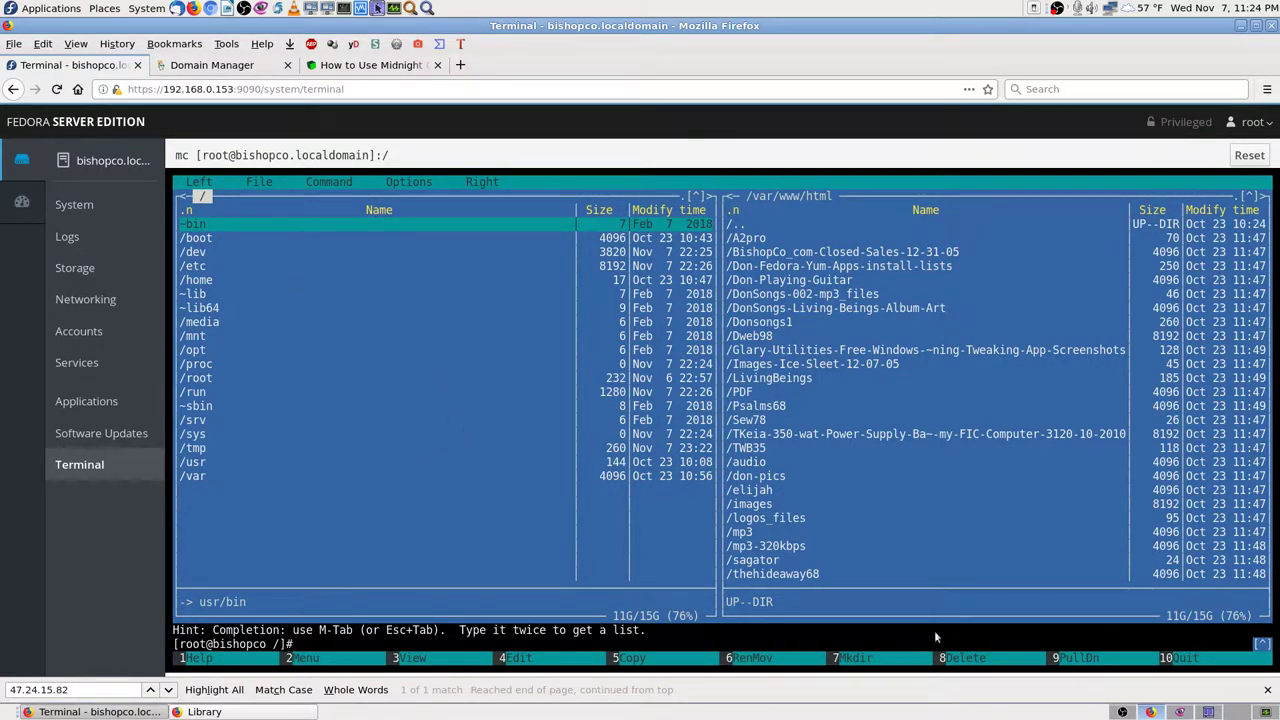
Switch to OBS to check the streaming and recording status, and return to the Firefox terminal
left_click(1183, 712)
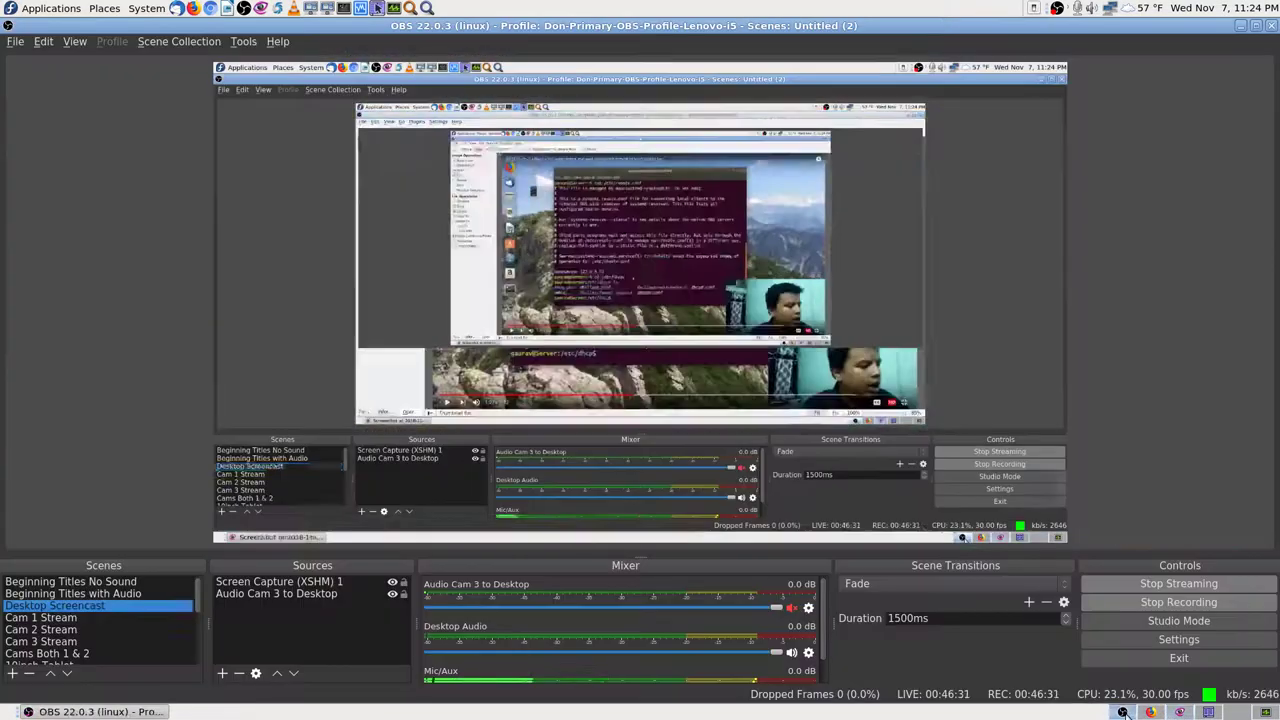
left_click(1122, 712)
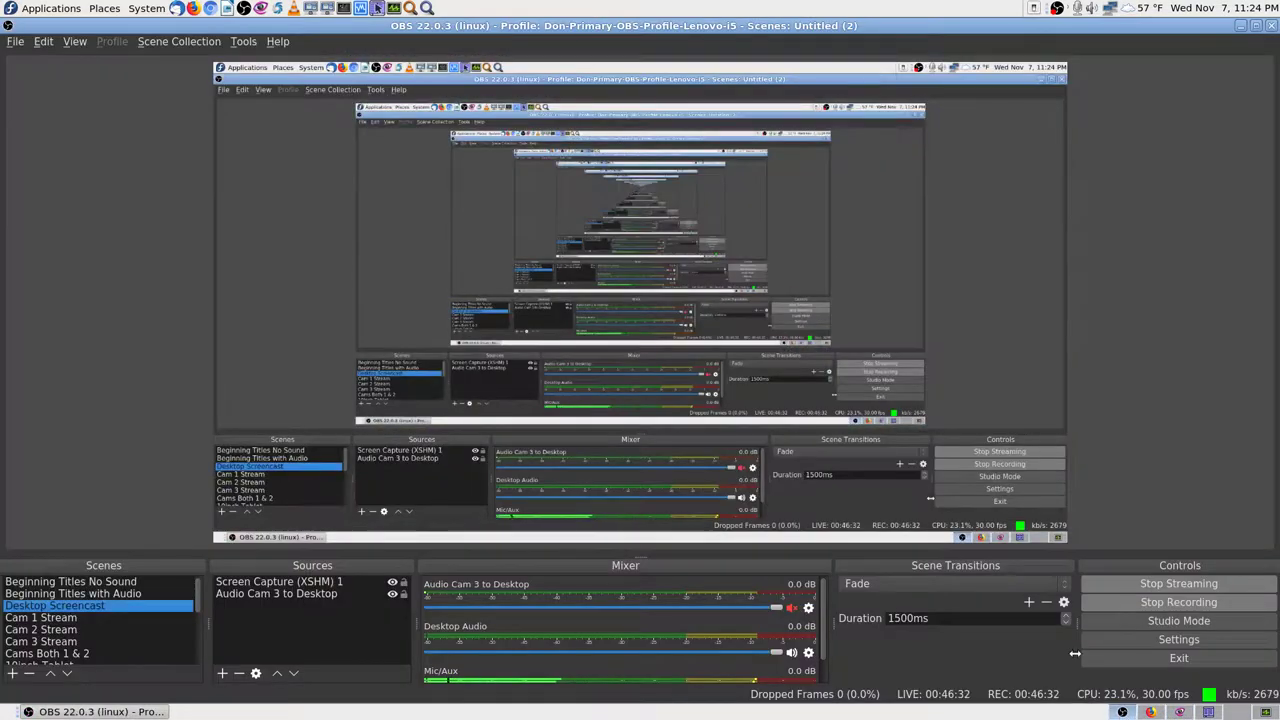
left_click(1150, 712)
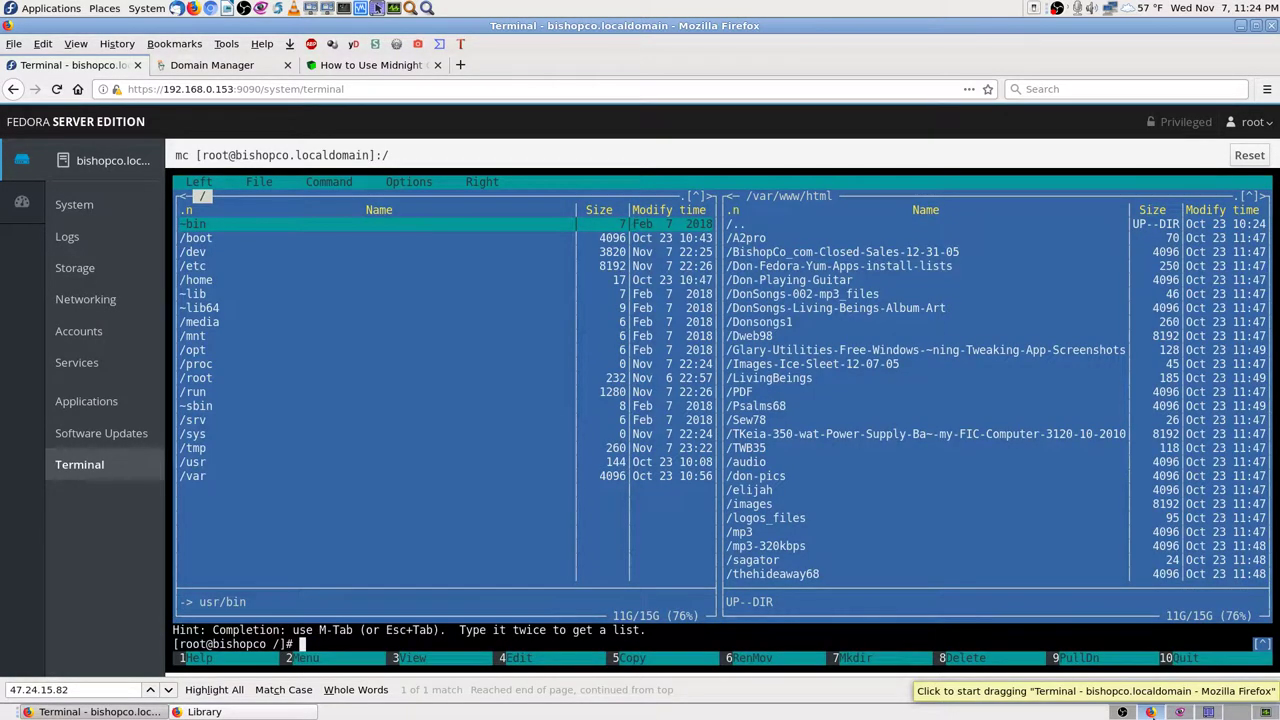
type("/")
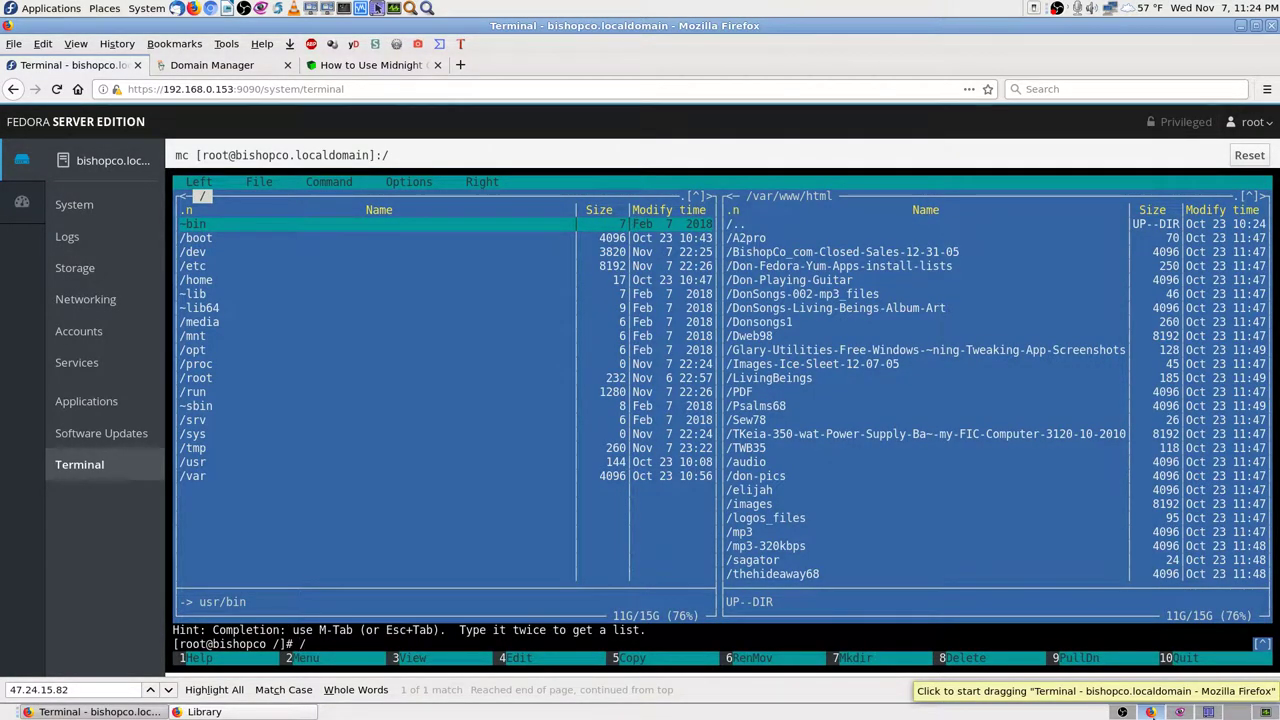
type("etc")
key("BackSpace")
key("BackSpace")
key("BackSpace")
key("BackSpace")
key("BackSpace")
key("BackSpace")
Open the etc directory from the / listing in the active file panel
key("Down")
key("Down")
key("Down")
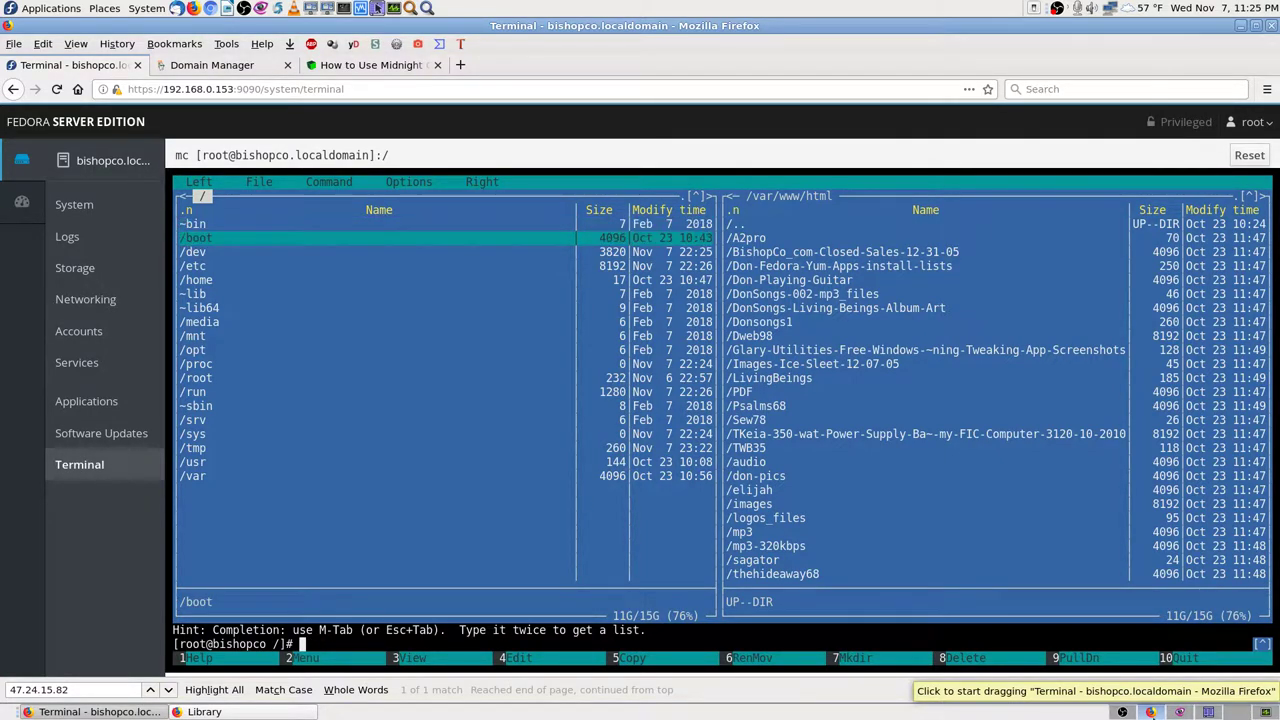
key("Return")
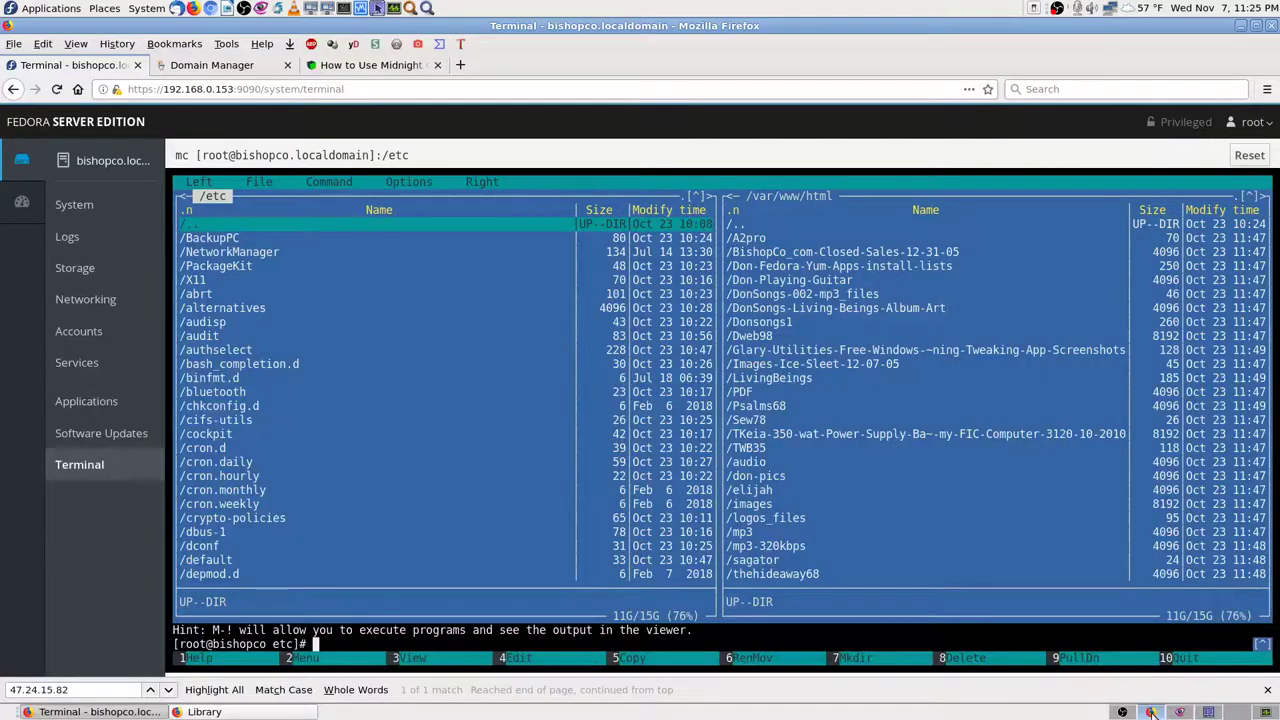
Look through the /etc directory listing from the parent entry down to request-key.d
key("Down")
key("Down")
key("Down")
key("Down")
key("Down")
key("Down")
key("Down")
key("Down")
key("Down")
key("Down")
key("Down")
key("Down")
key("Down")
key("Down")
key("Down")
key("Down")
key("Down")
key("Down")
key("Down")
key("Down")
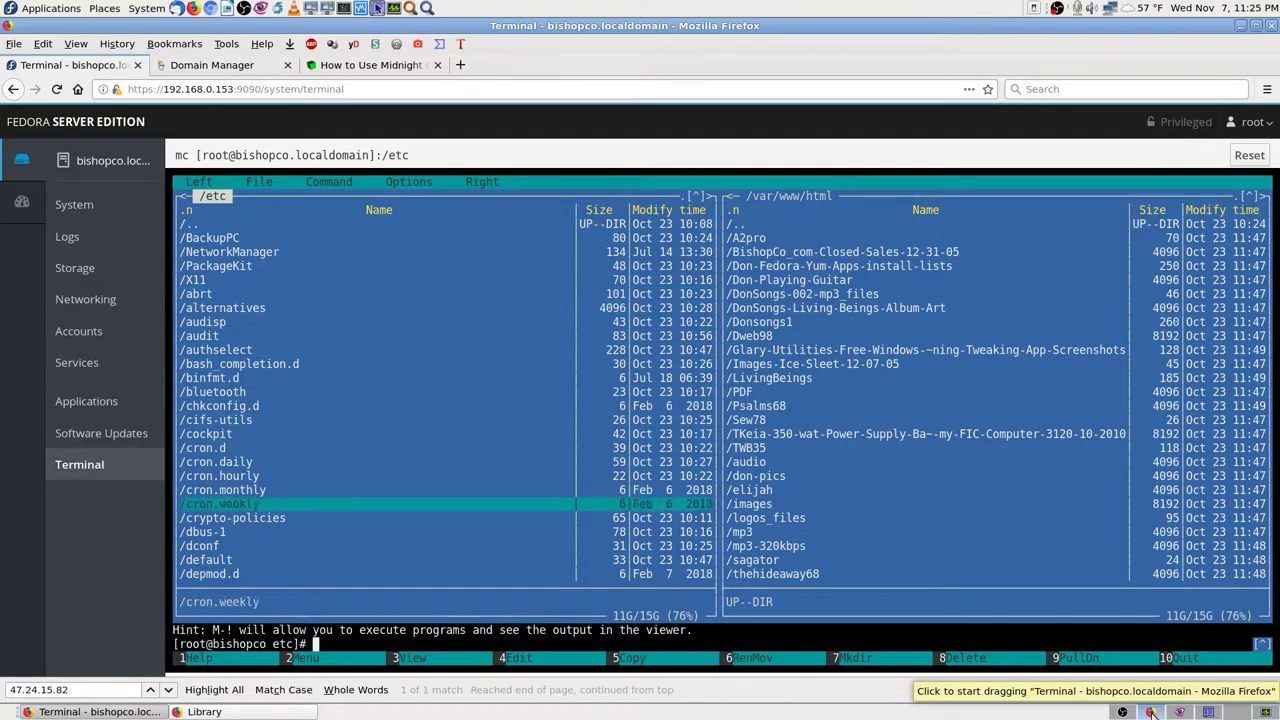
key("Down")
key("Down")
key("Down")
key("Down")
key("Down")
key("Down")
key("Down")
key("Down")
key("Down")
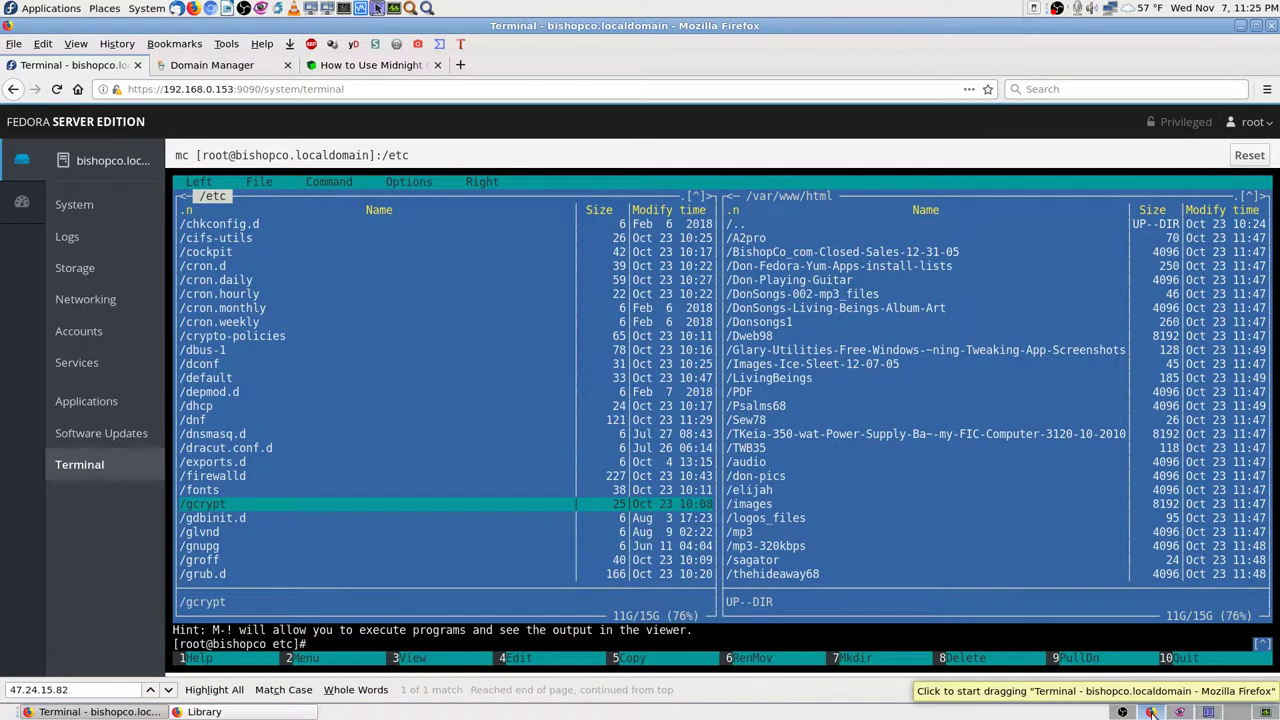
key("Down")
key("Down")
key("Down")
key("Down")
key("Down")
key("Down")
key("Down")
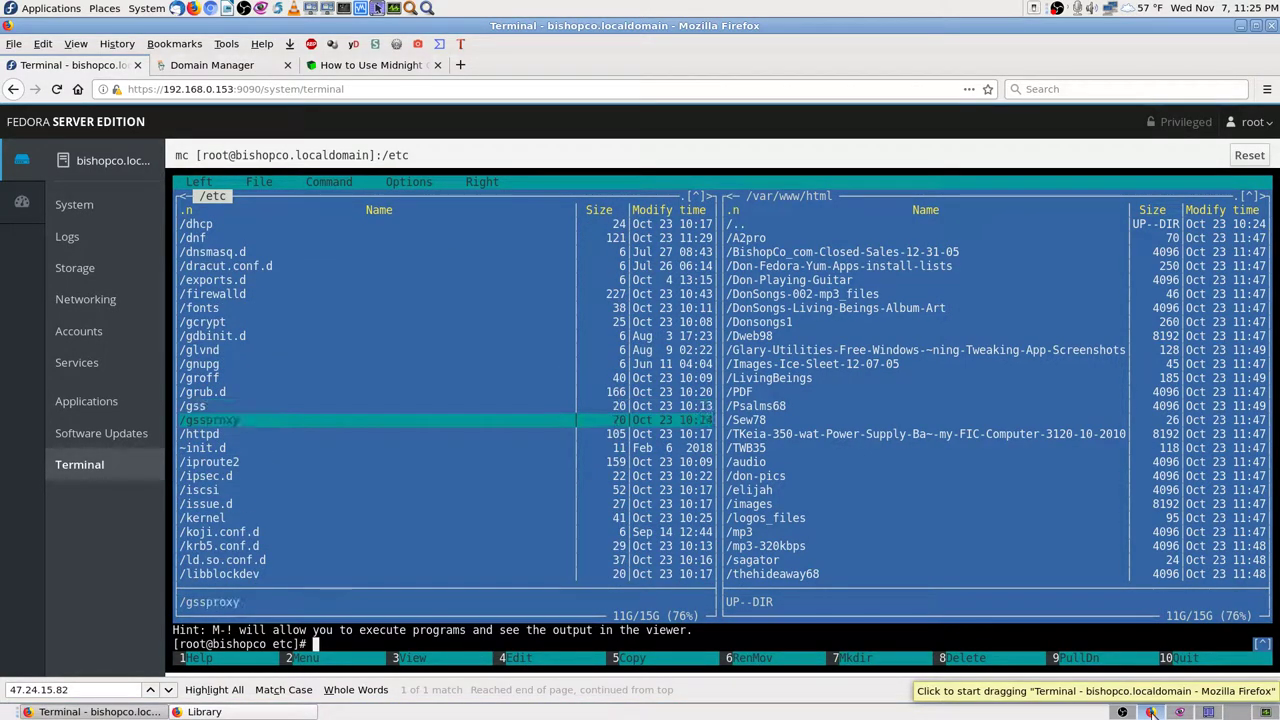
key("Down")
key("Down")
key("Down")
key("Down")
key("Down")
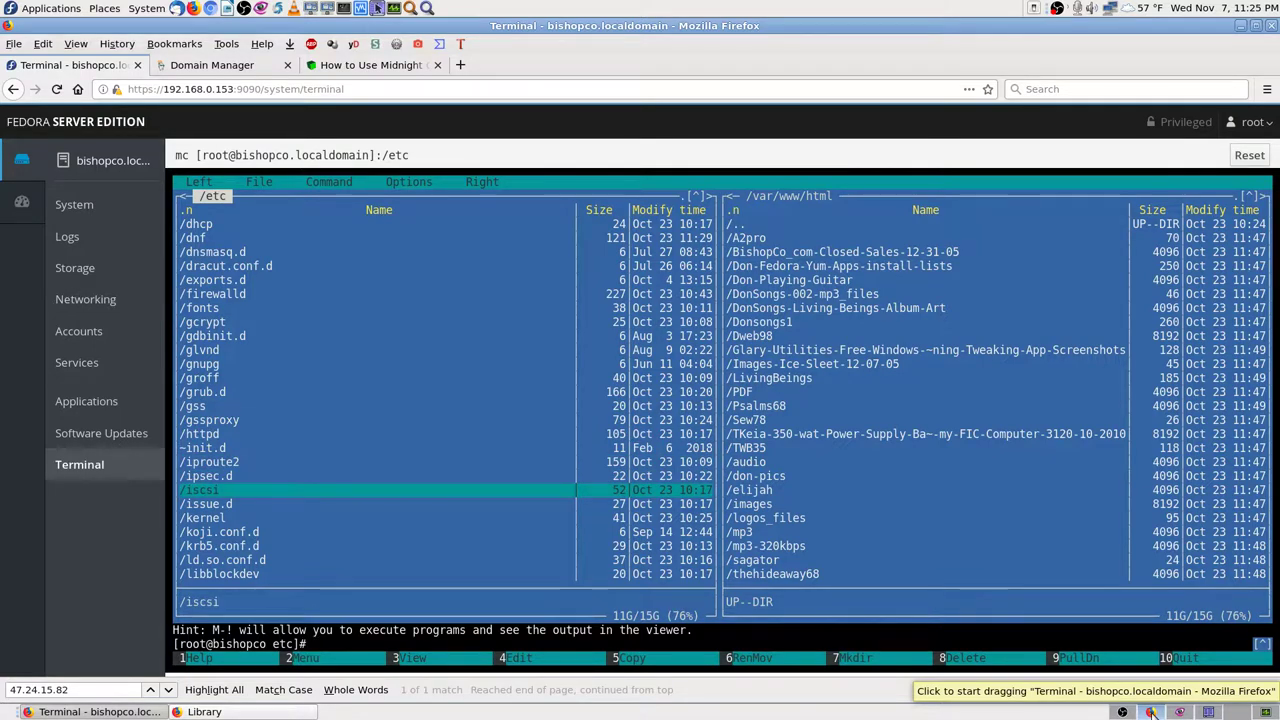
key("Down")
key("Down")
key("Down")
key("Down")
key("Down")
key("Down")
key("Down")
key("Down")
key("Down")
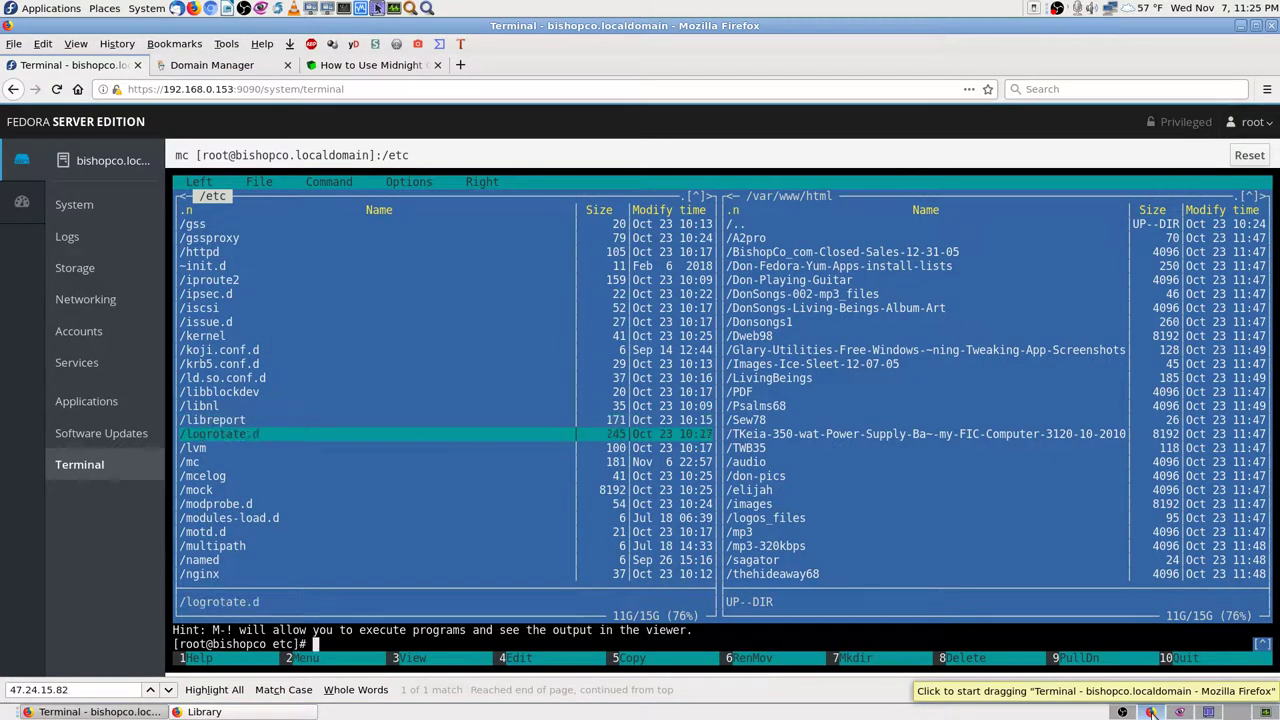
key("Down")
key("Down")
key("Down")
key("Down")
key("Down")
key("Down")
key("Down")
key("Down")
key("Down")
key("Down")
key("Down")
key("Down")
key("Down")
key("Down")
key("Down")
key("Down")
key("Down")
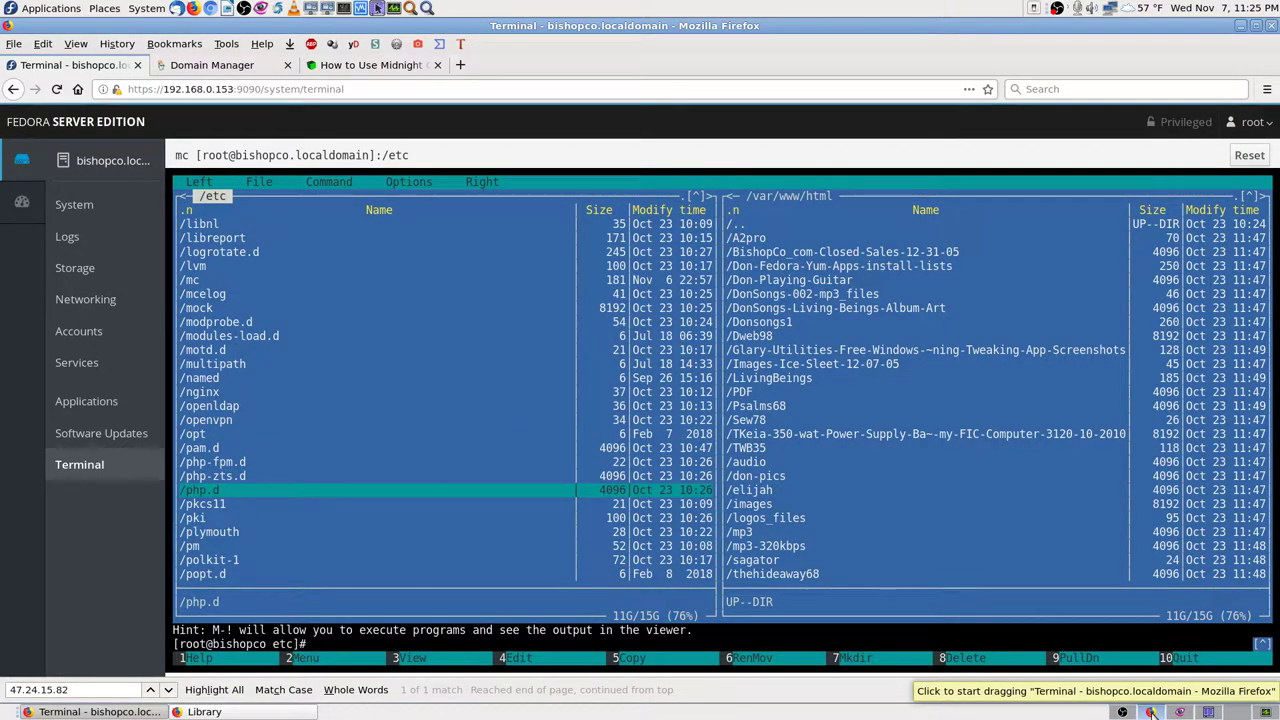
key("Down")
key("Down")
key("Down")
key("Down")
key("Down")
key("Down")
key("Down")
key("Down")
key("Down")
key("Down")
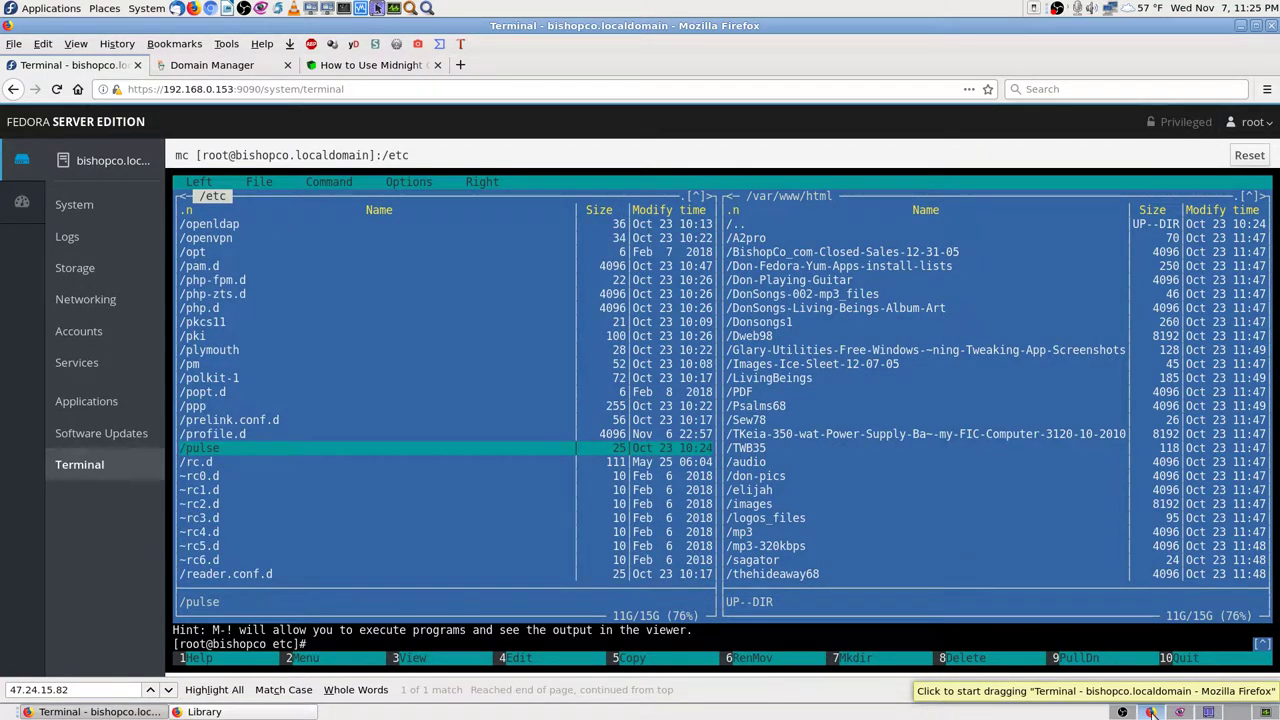
key("Down")
key("Down")
key("Down")
key("Down")
key("Down")
key("Down")
key("Down")
key("Down")
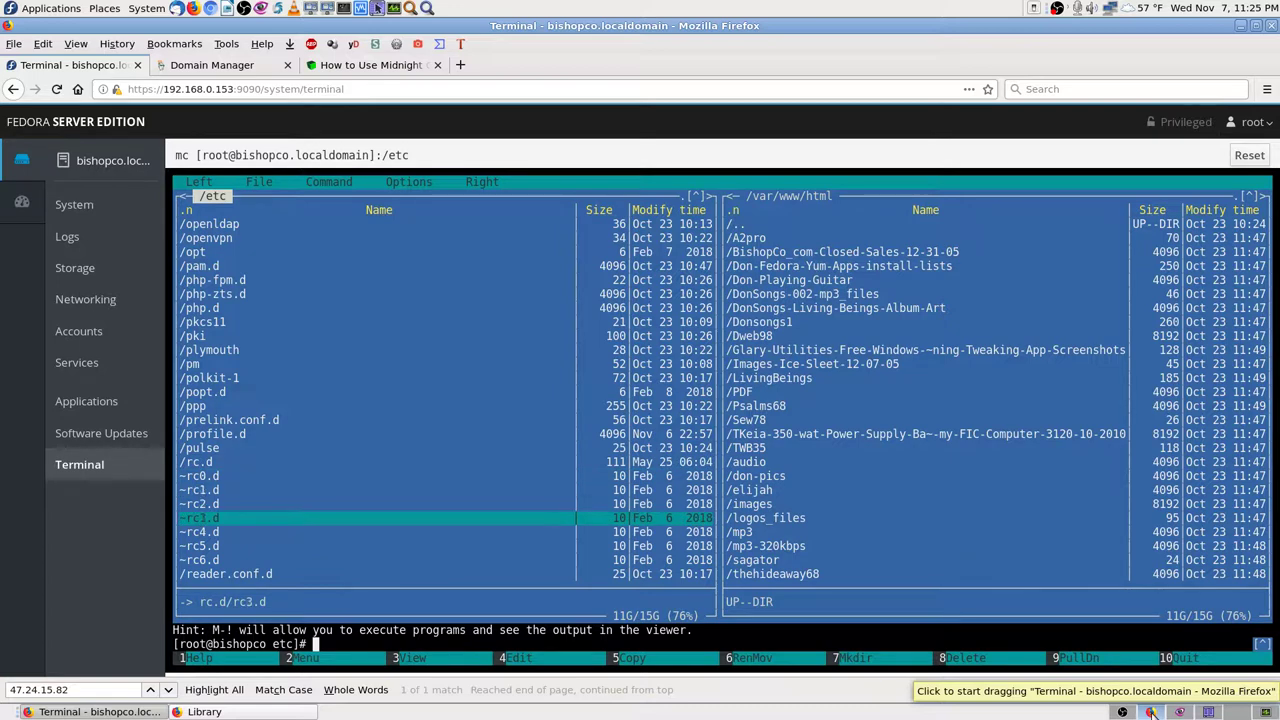
key("Down")
key("Down")
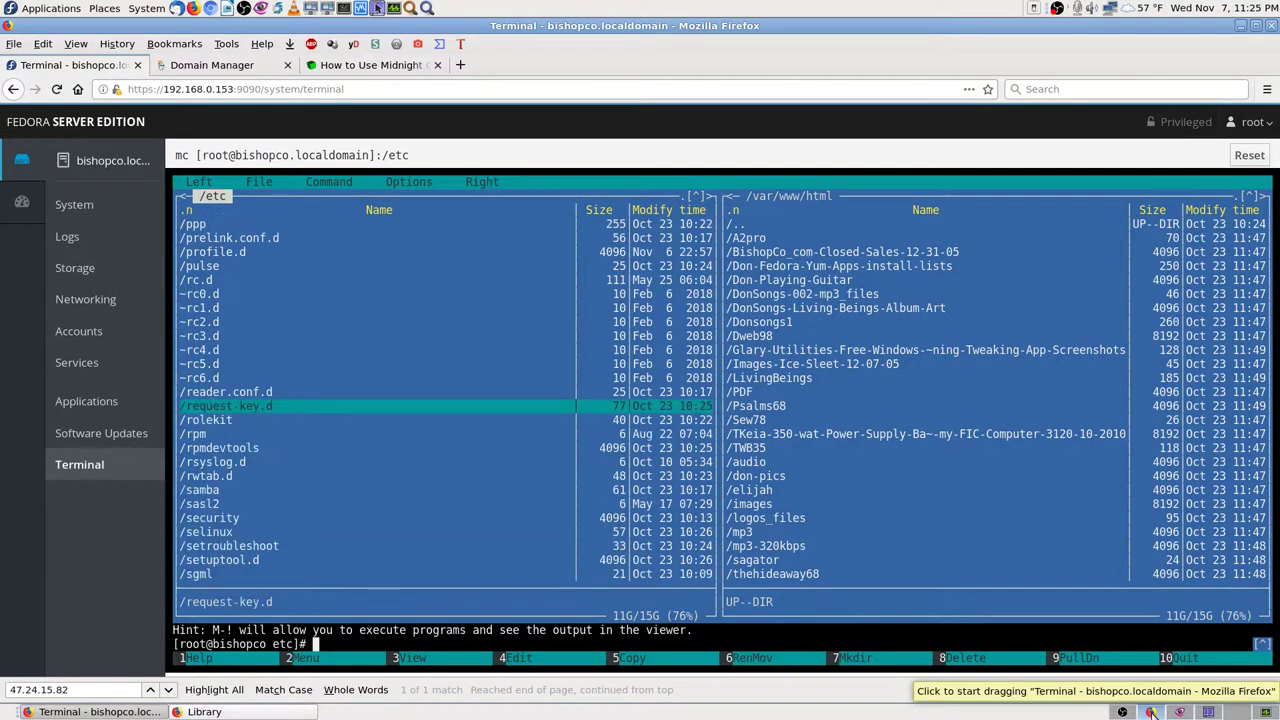
Examine the rc0.d through rc6.d link entries and their neighbours in /etc, ending on rc2.d
key("Up")
key("Up")
key("Up")
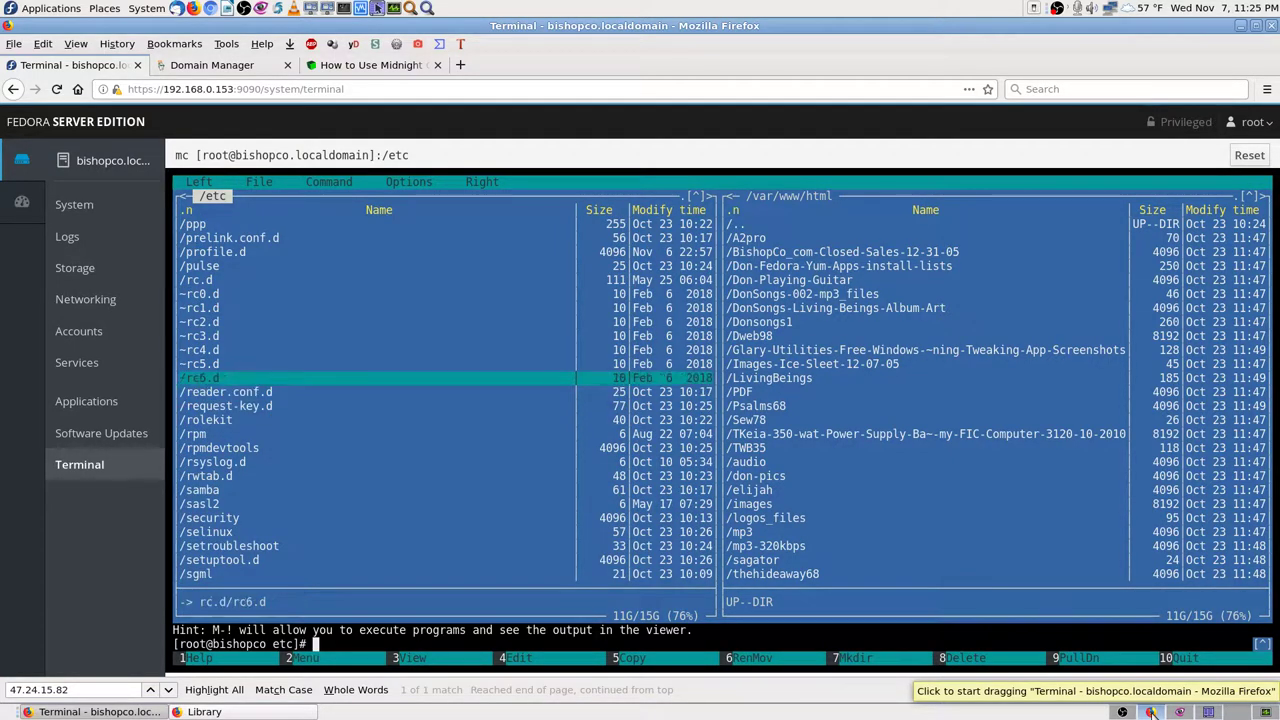
key("Up")
key("Up")
key("Up")
key("Up")
key("Up")
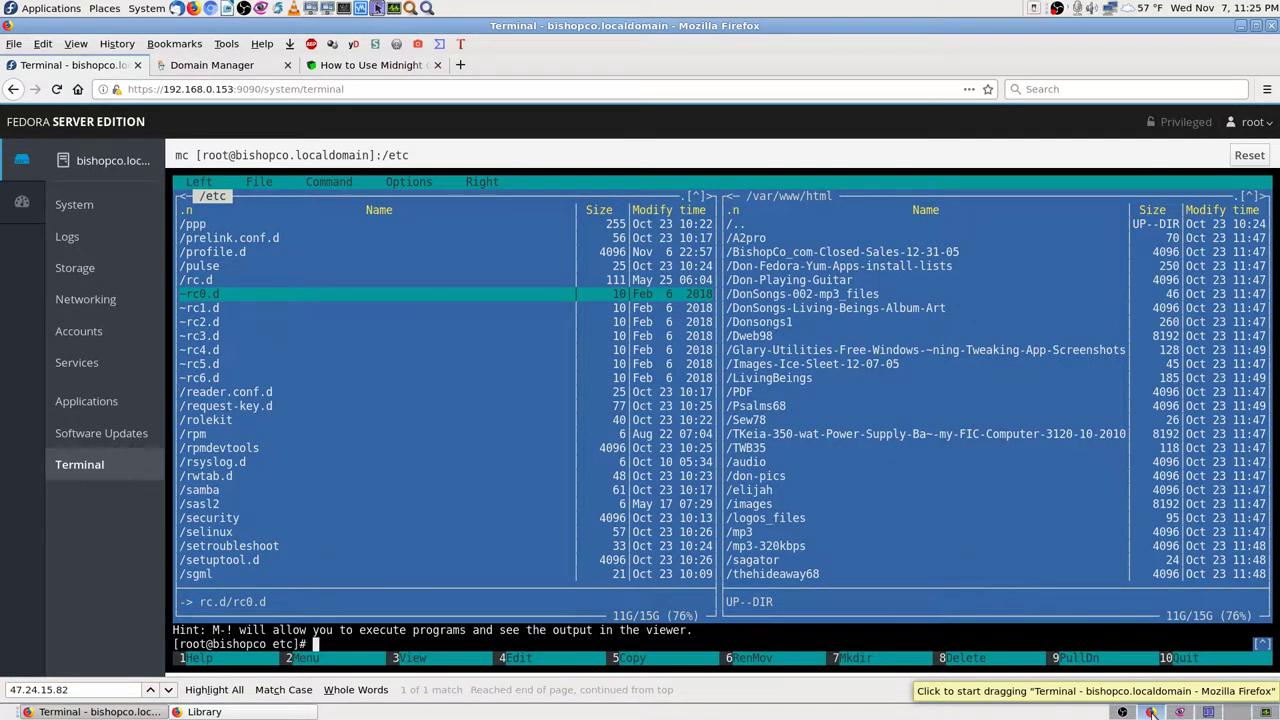
key("Down")
key("Down")
key("Down")
key("Down")
key("Down")
key("Down")
key("Down")
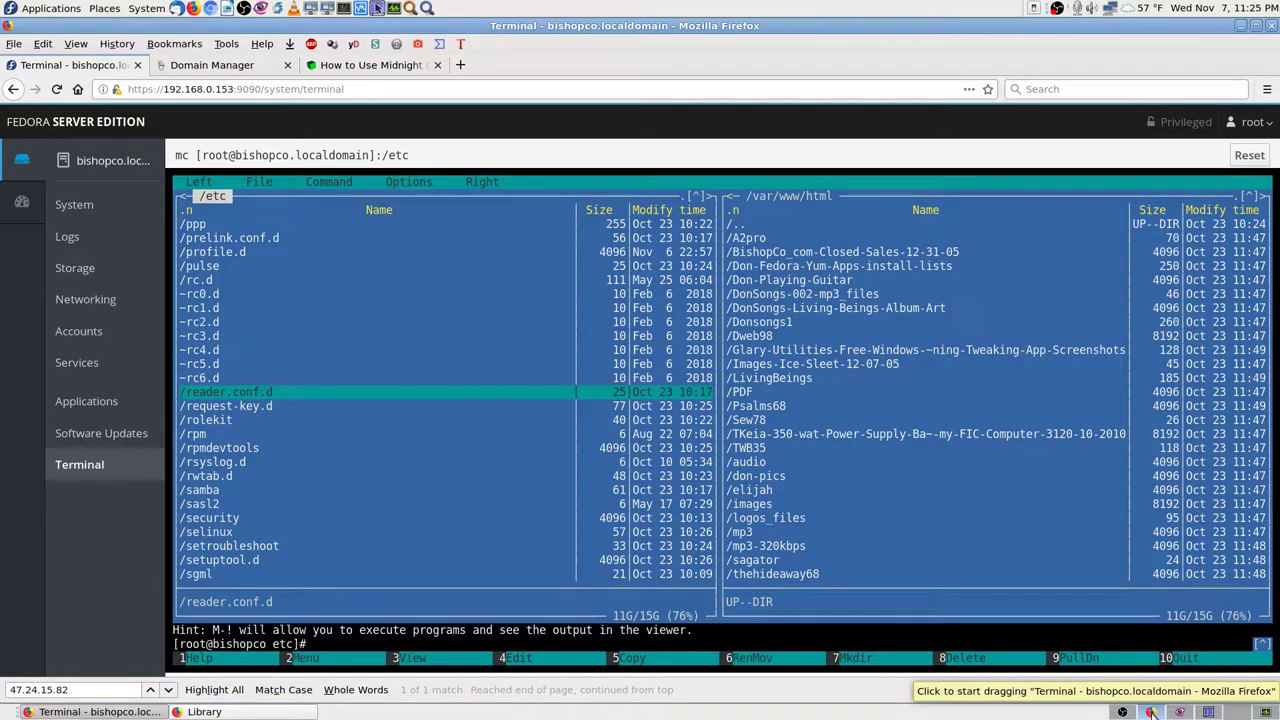
key("Down")
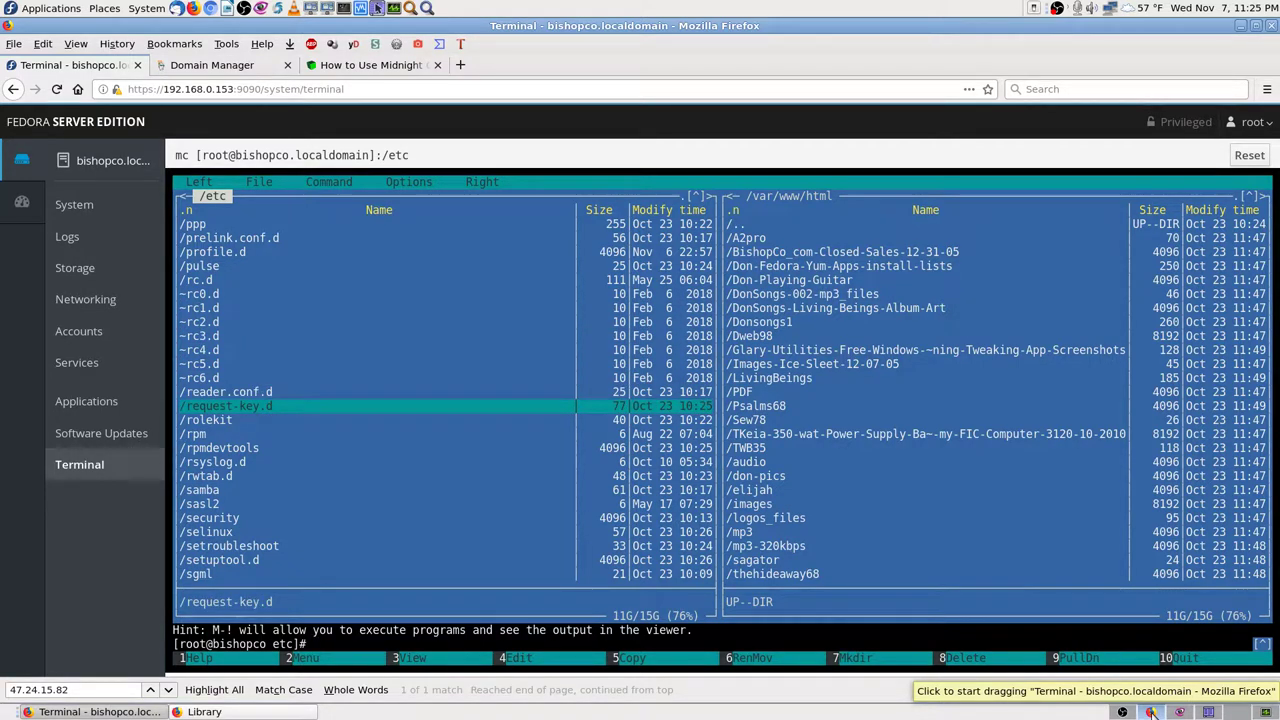
key("Up")
key("Up")
key("Up")
key("Up")
key("Up")
key("Up")
key("Up")
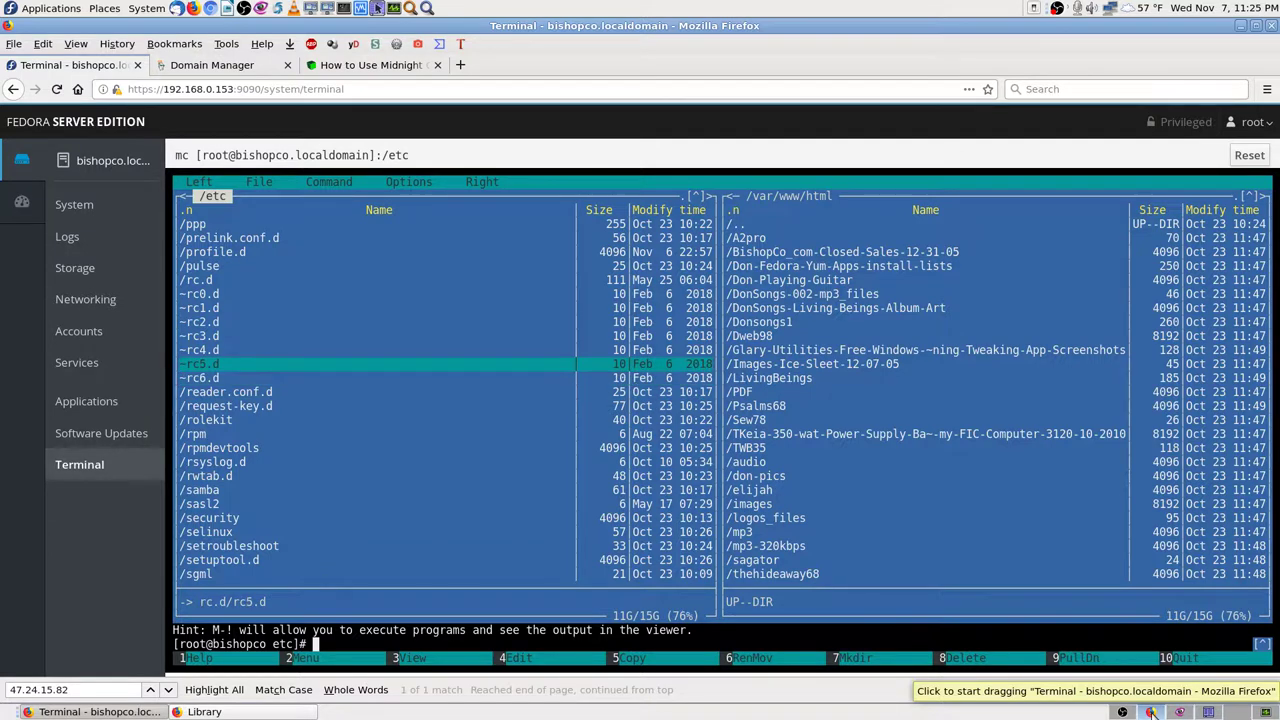
key("Up")
key("Up")
key("Up")
key("Up")
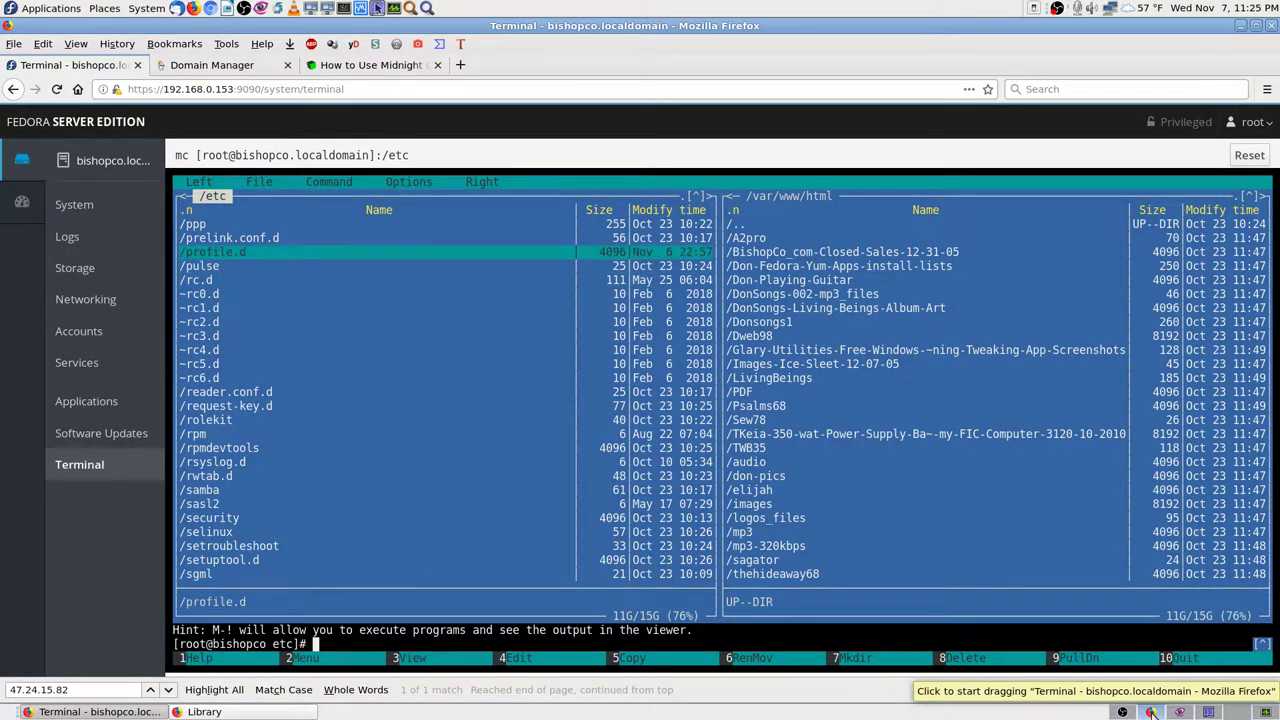
key("Down")
key("Down")
key("Down")
key("Down")
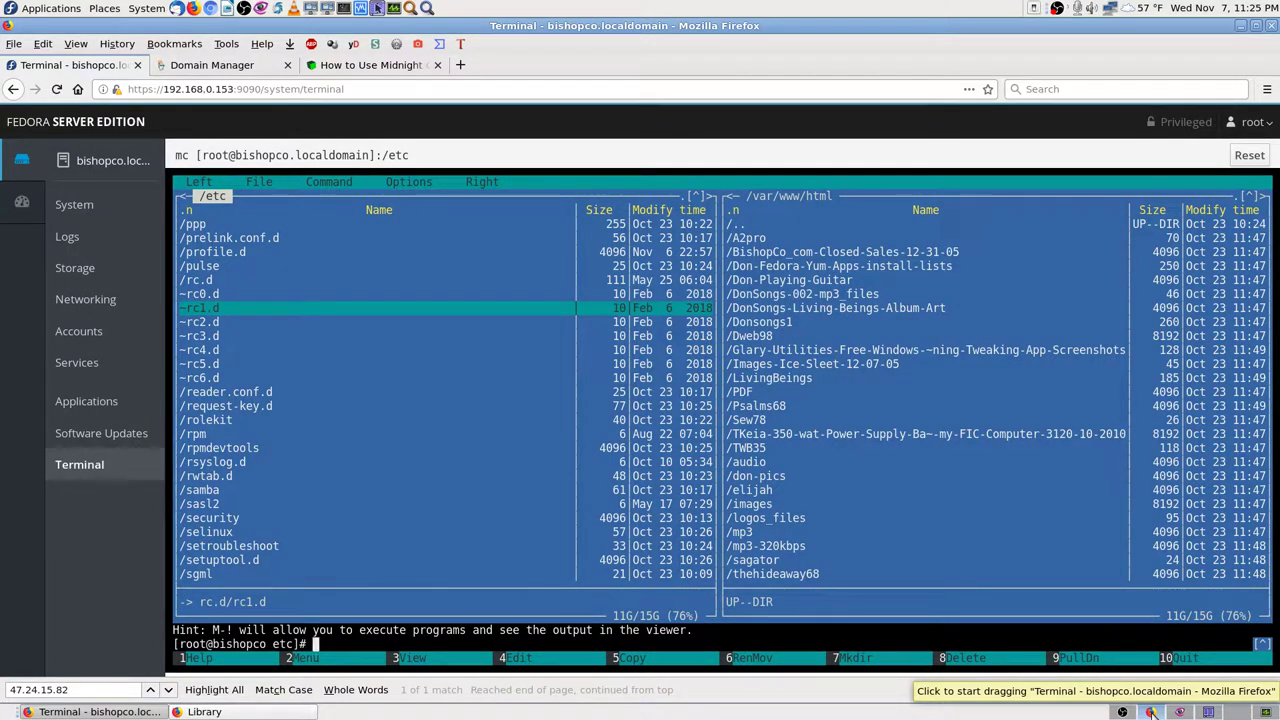
key("Down")
key("Down")
key("Down")
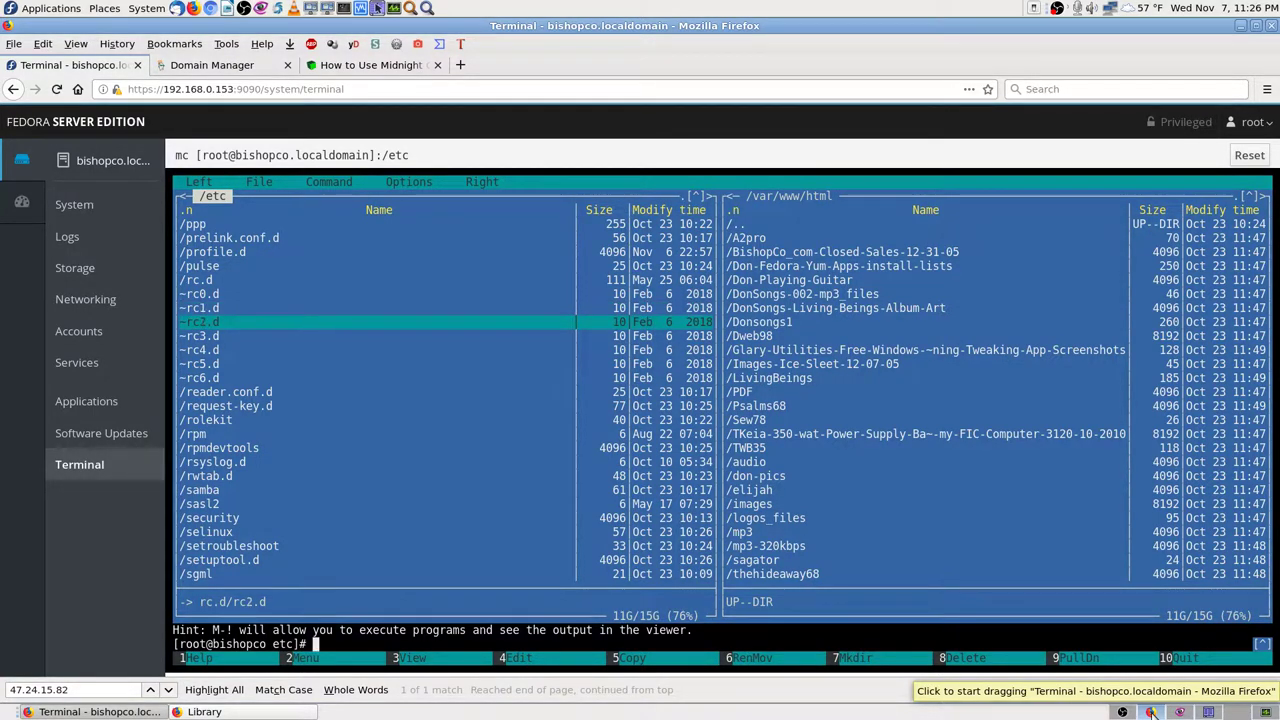
Look through the remaining /etc subdirectories from rc2.d down to yum.repos.d, ending on the .pwd.lock file
key("Down")
key("Down")
key("Down")
key("Down")
key("Down")
key("Down")
key("Down")
key("Down")
key("Down")
key("Down")
key("Down")
key("Down")
key("Down")
key("Down")
key("Down")
key("Down")
key("Down")
key("Down")
key("Down")
key("Down")
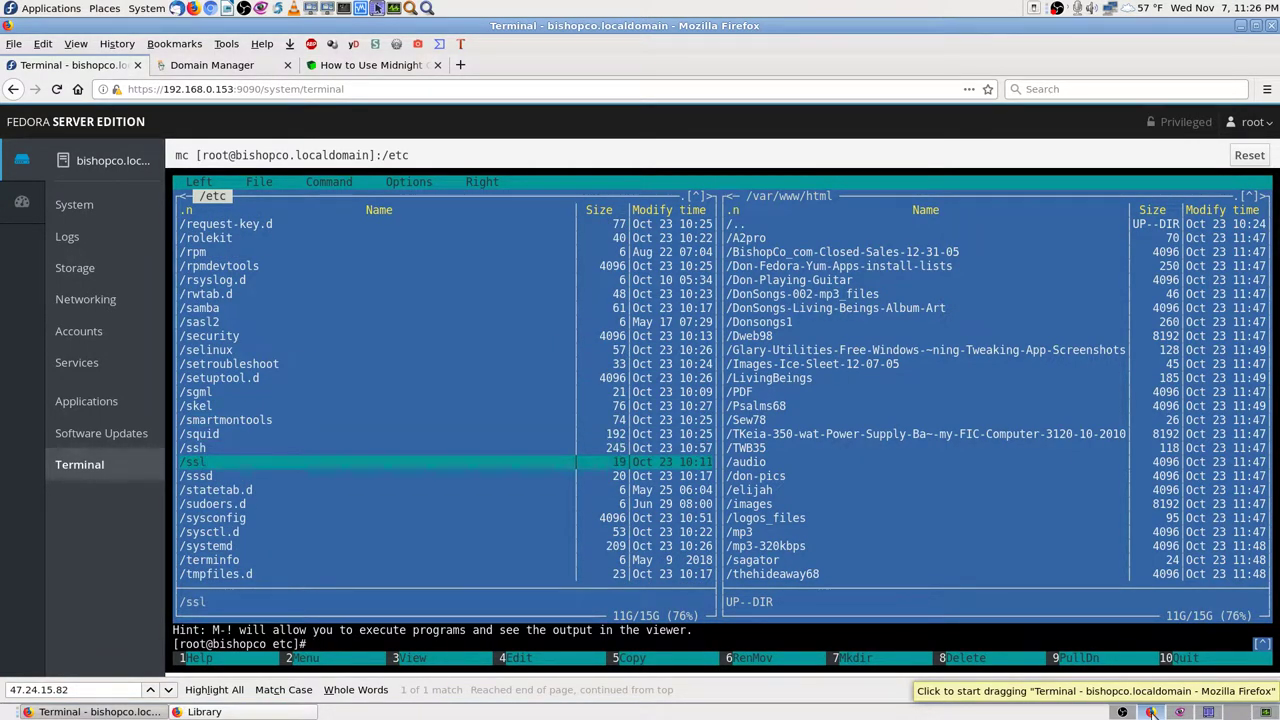
key("Down")
key("Down")
key("Down")
key("Down")
key("Down")
key("Down")
key("Down")
key("Down")
key("Down")
key("Down")
key("Down")
key("Down")
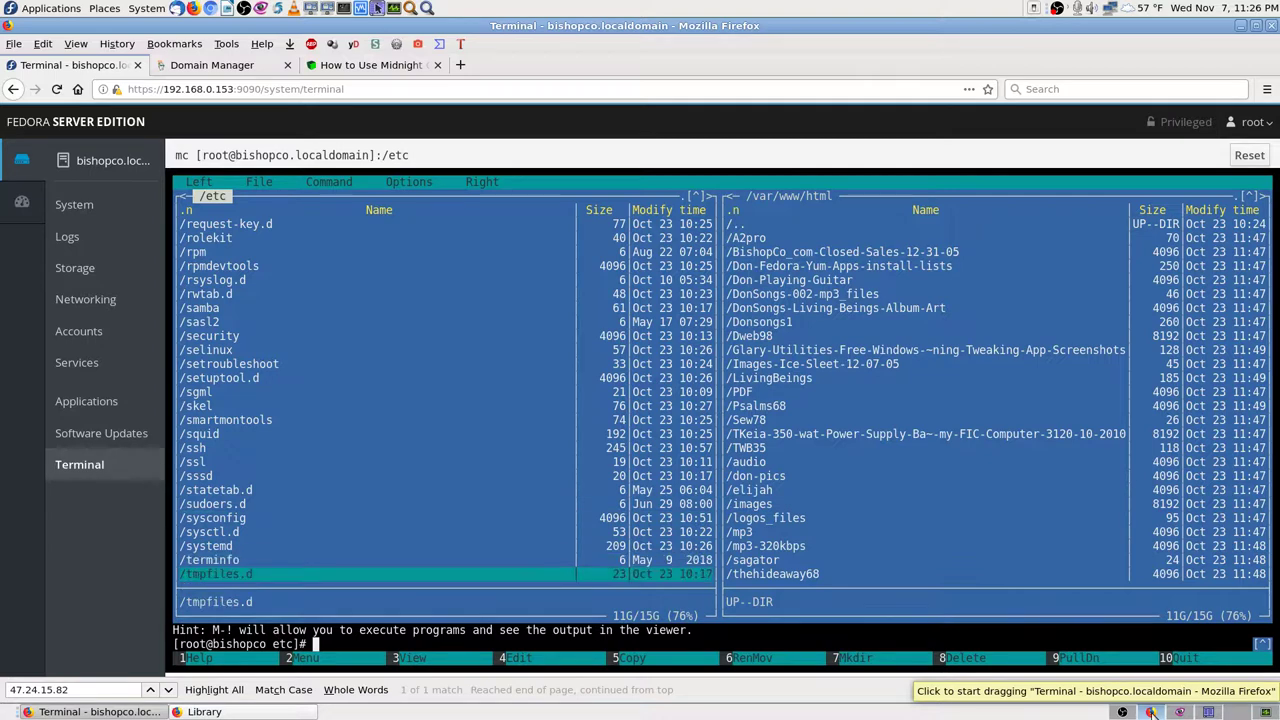
key("Down")
key("Down")
key("Down")
key("Down")
key("Down")
key("Down")
key("Down")
key("Down")
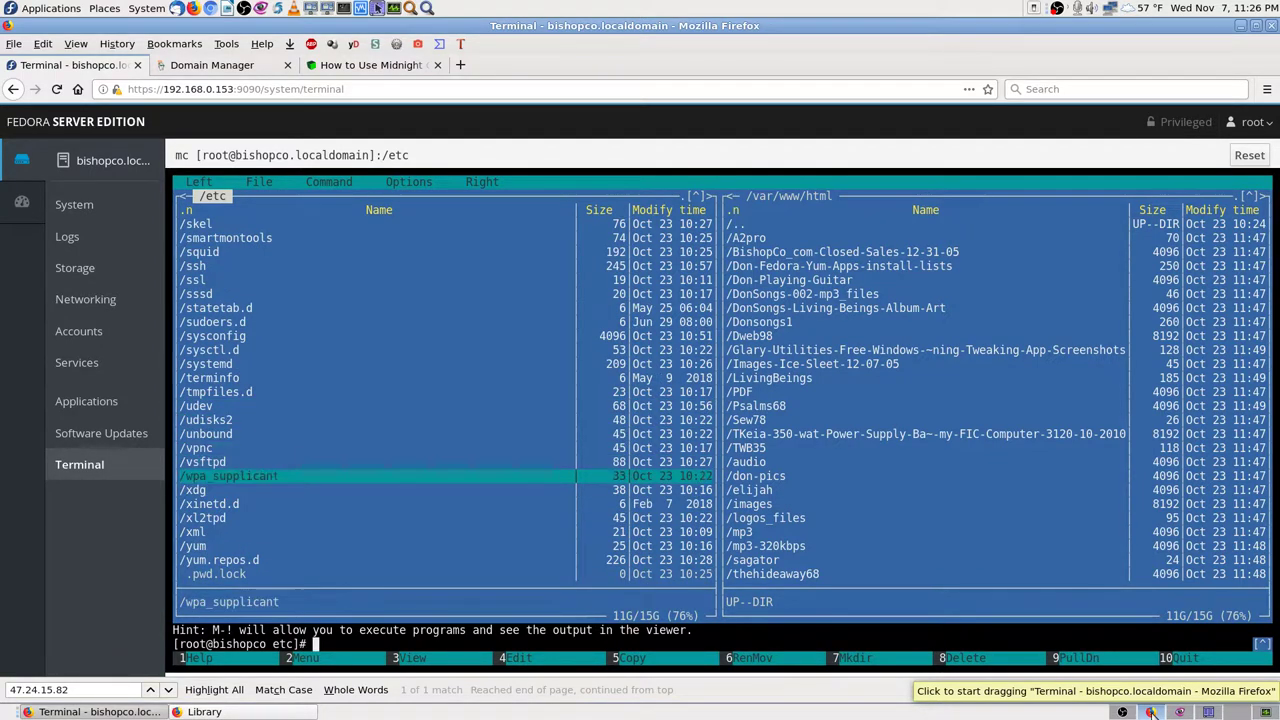
key("Down")
key("Down")
key("Down")
key("Down")
key("Down")
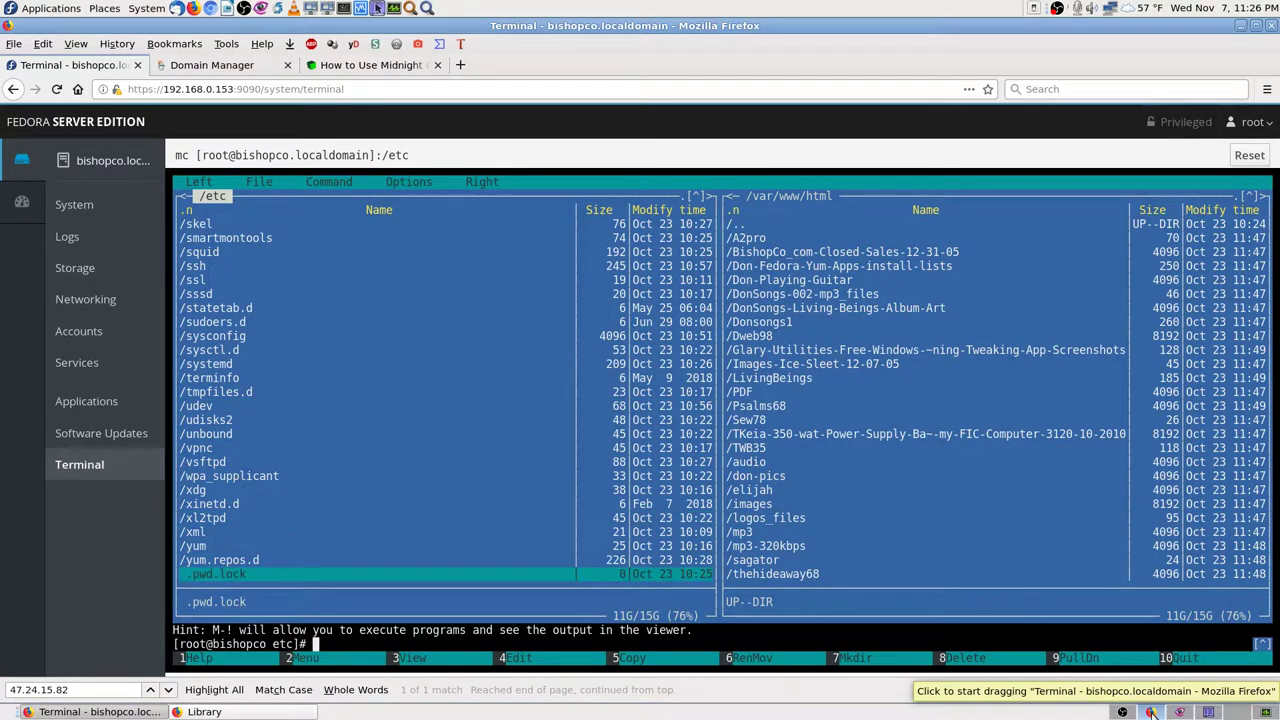
Look through the /etc files from .updated down to hosts.allow
key("Down")
key("Down")
key("Down")
key("Down")
key("Down")
key("Down")
key("Down")
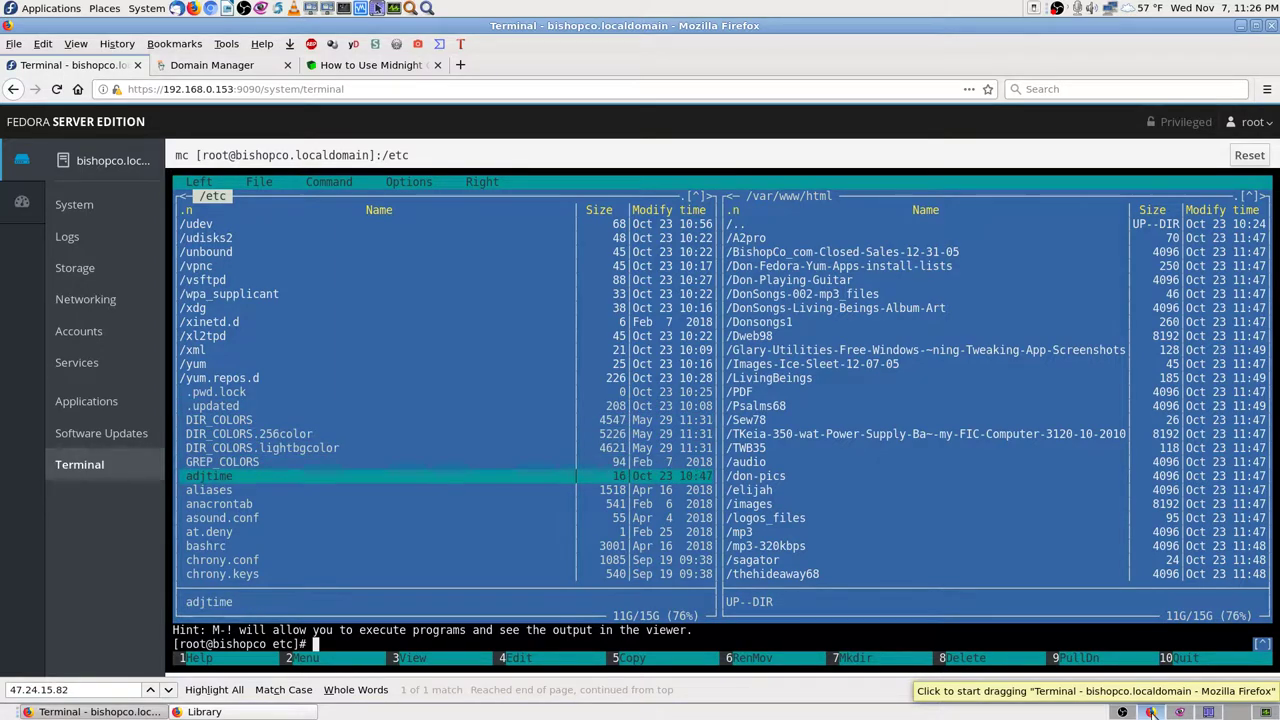
key("Down")
key("Down")
key("Down")
key("Down")
key("Down")
key("Down")
key("Down")
key("Down")
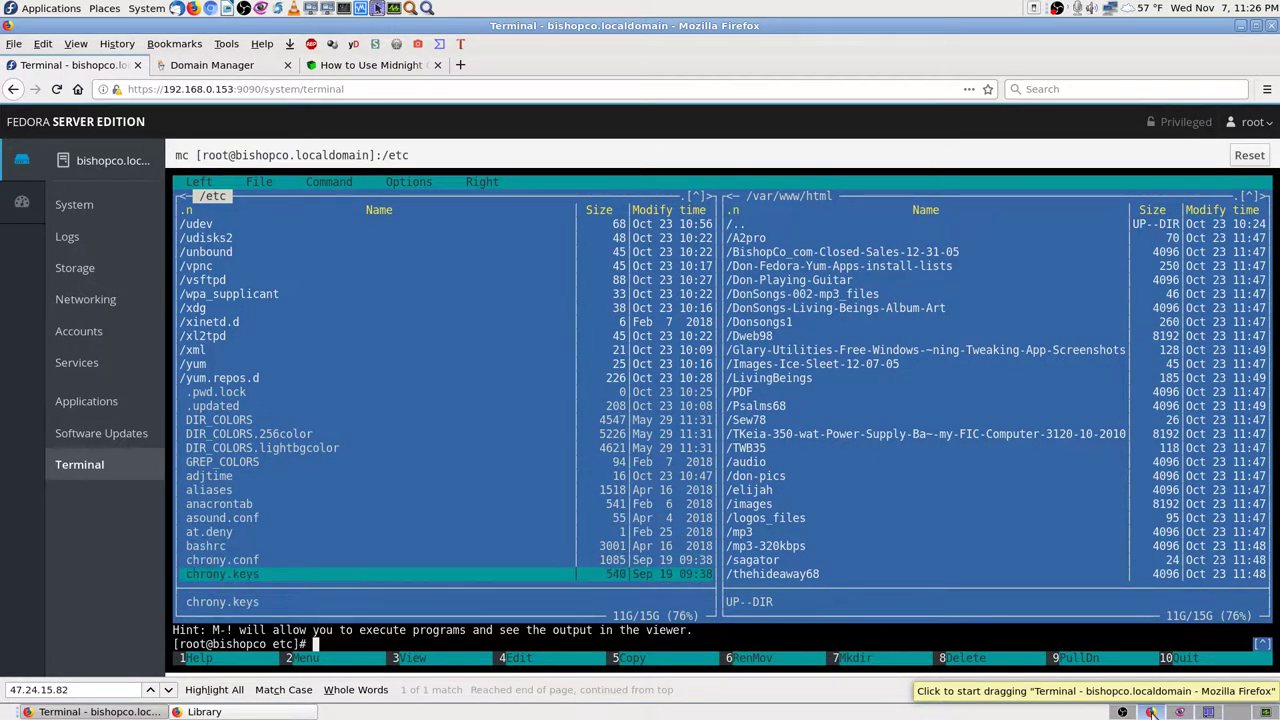
key("Down")
key("Down")
key("Down")
key("Down")
key("Down")
key("Down")
key("Down")
key("Down")
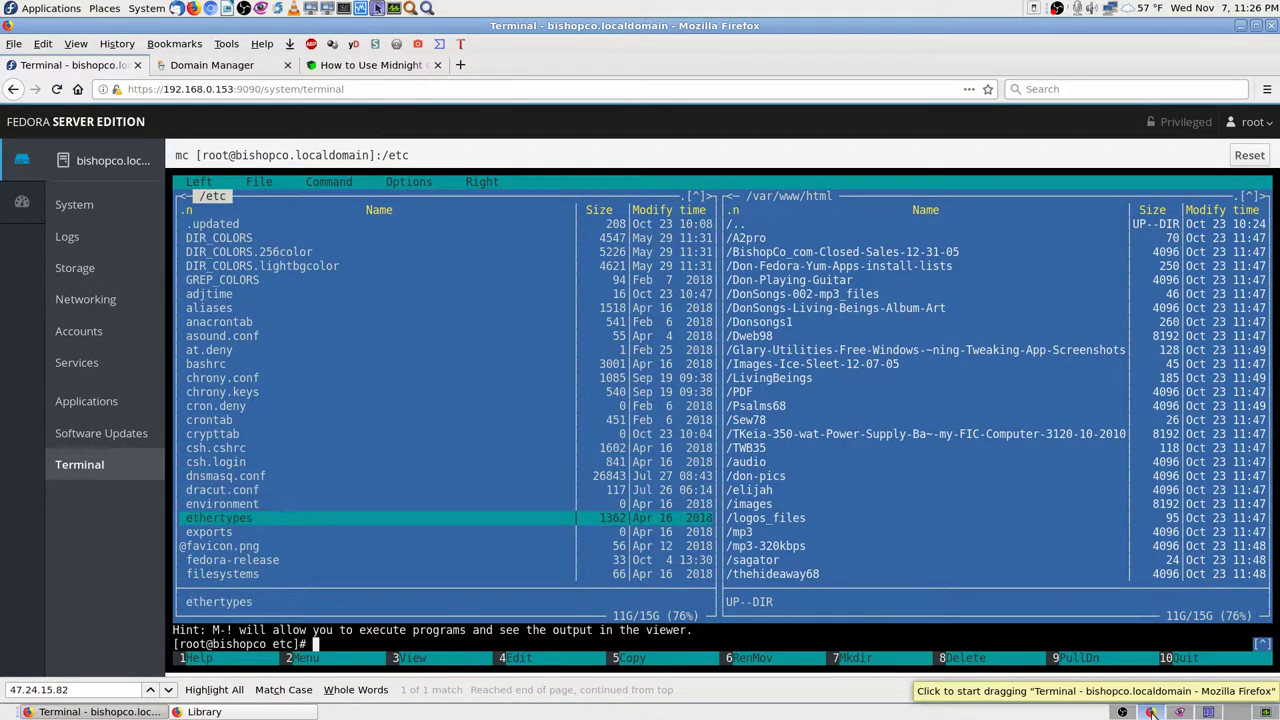
key("Down")
key("Down")
key("Down")
key("Down")
key("Down")
key("Down")
key("Down")
key("Down")
key("Down")
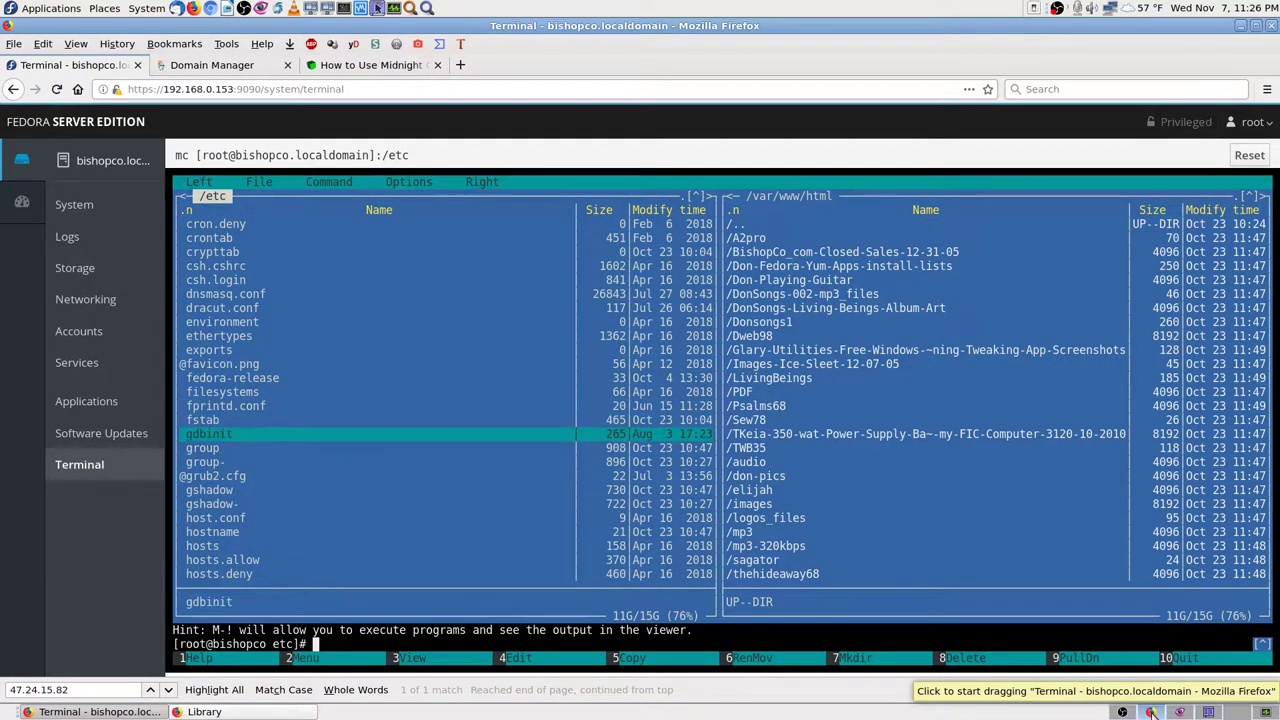
key("Down")
key("Down")
key("Down")
key("Down")
key("Down")
key("Down")
key("Down")
key("Down")
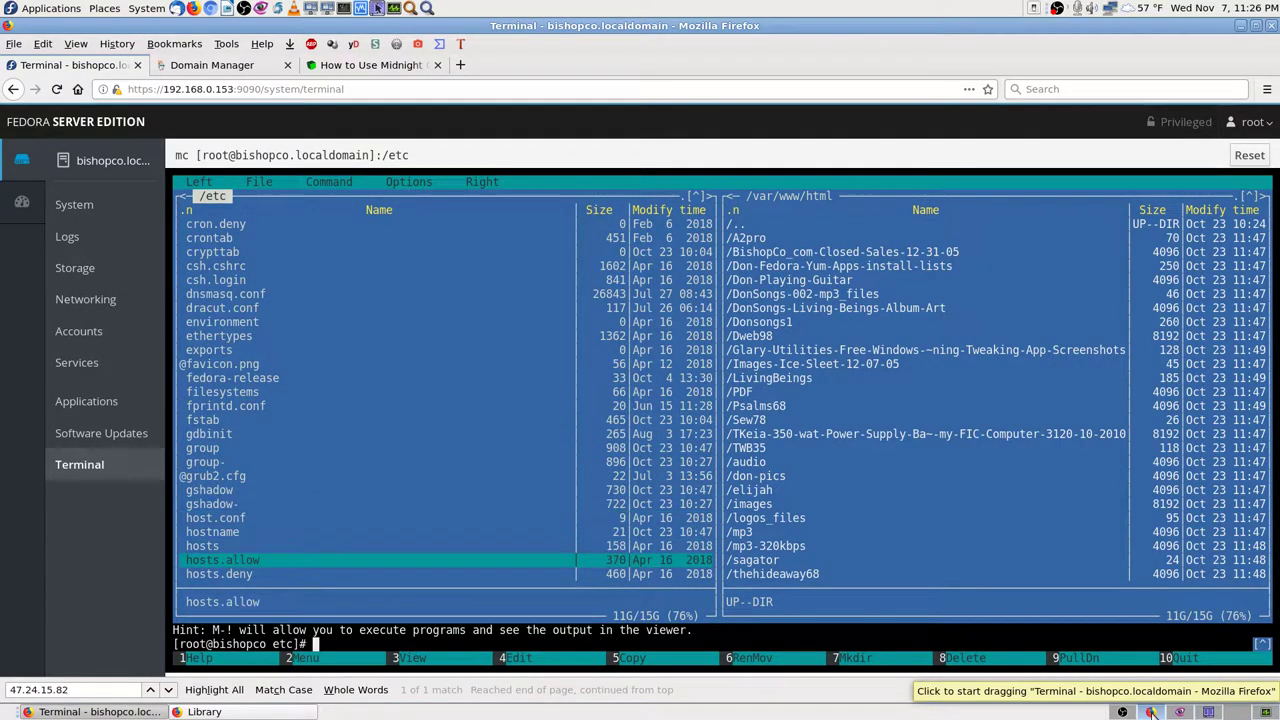
Examine the /etc configuration files from hosts.deny down to php.ini
key("Down")
key("Down")
key("Down")
key("Down")
key("Down")
key("Down")
key("Down")
key("Down")
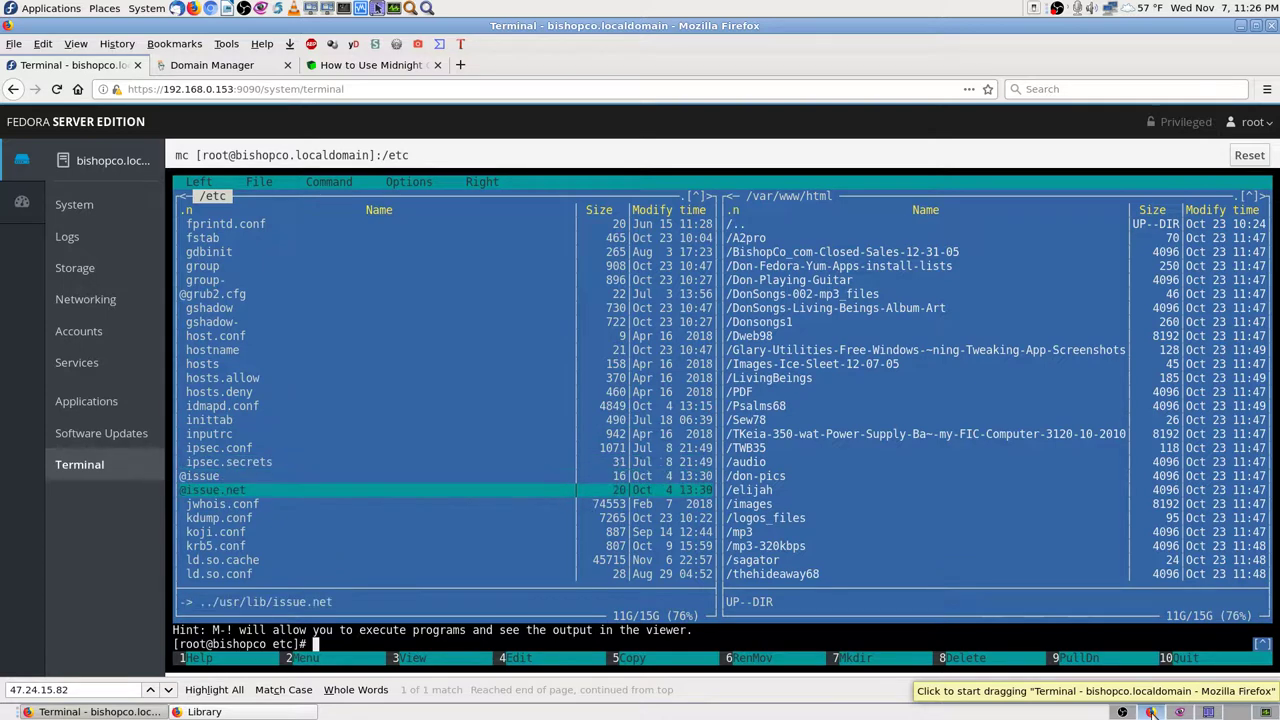
key("Down")
key("Down")
key("Down")
key("Down")
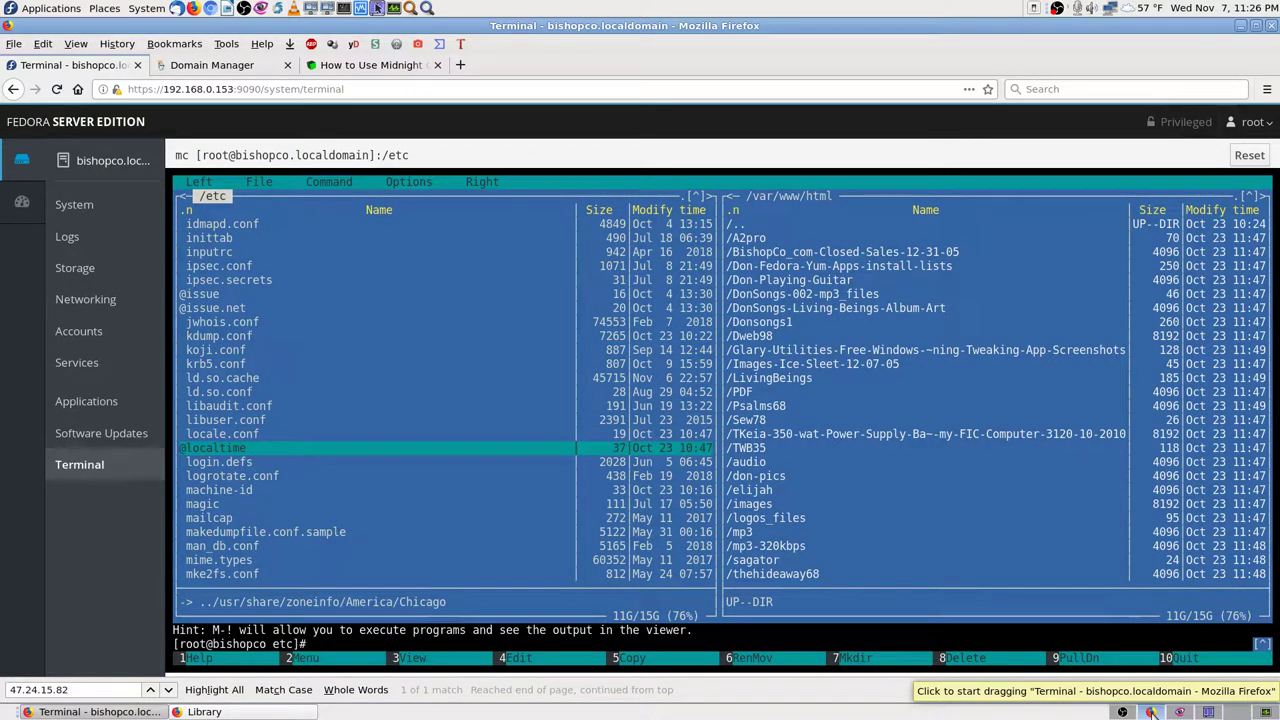
key("Down")
key("Down")
key("Down")
key("Down")
key("Down")
key("Down")
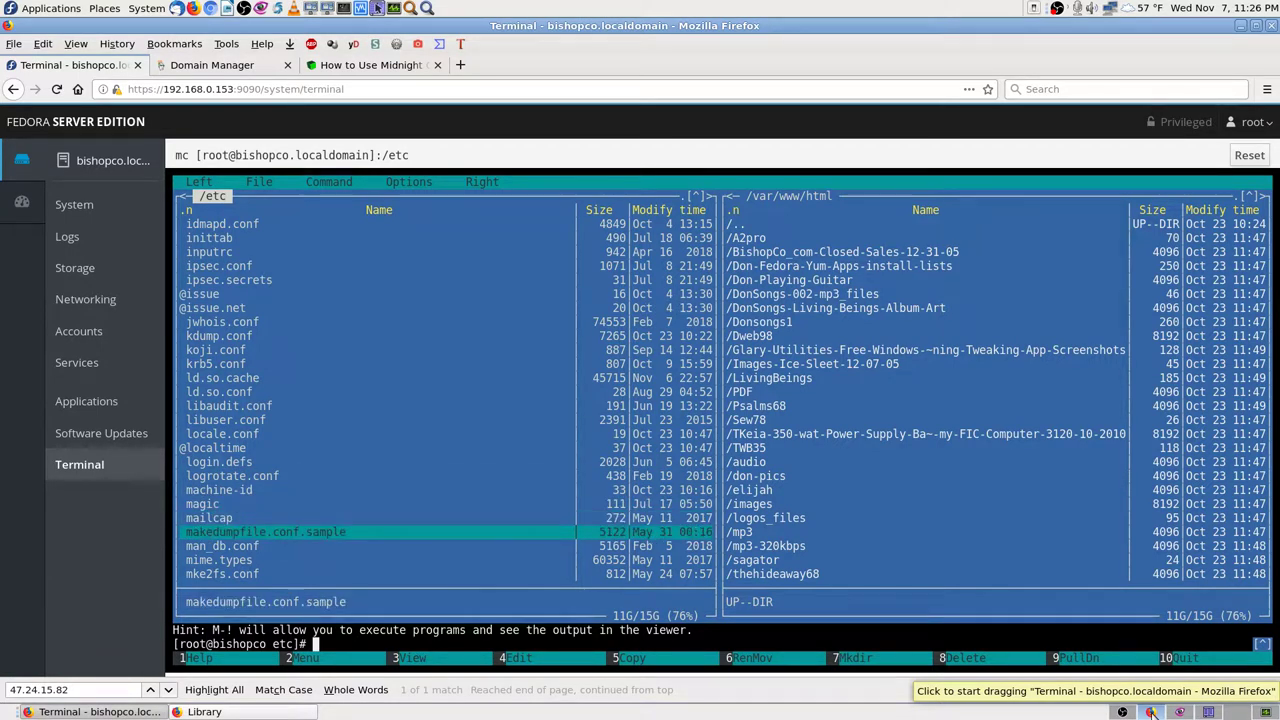
key("Down")
key("Down")
key("Down")
key("Down")
key("Down")
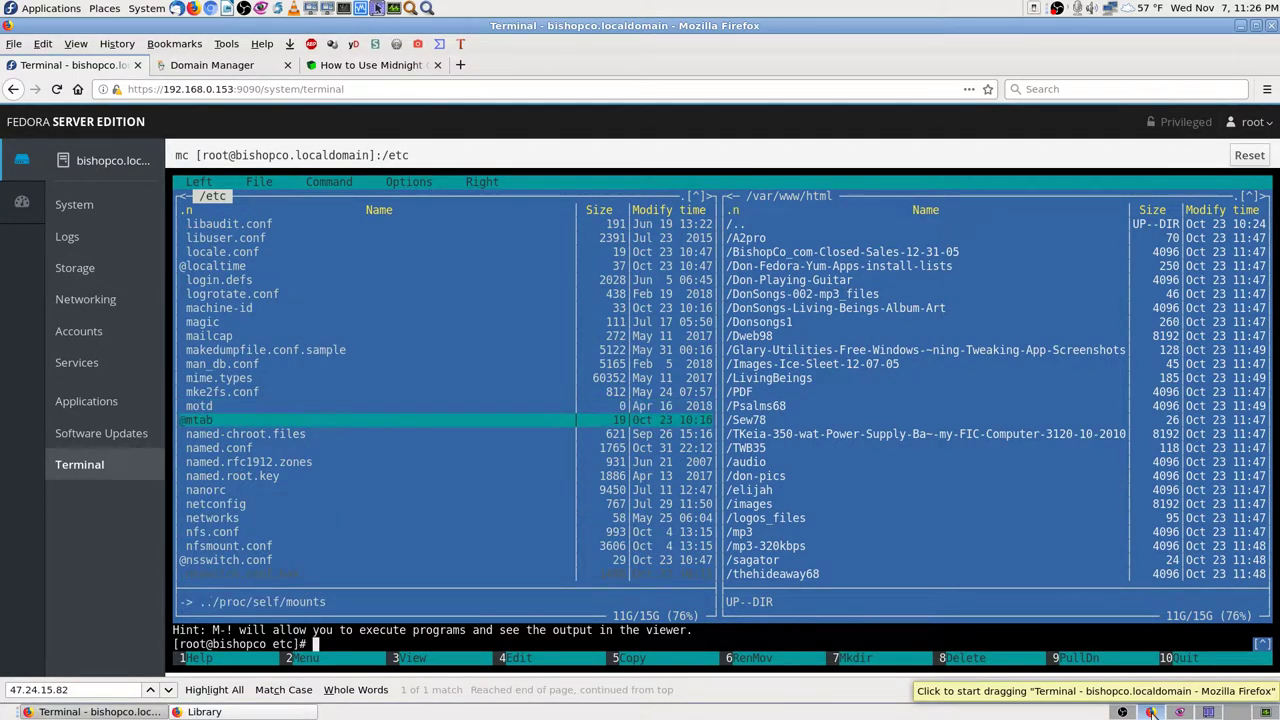
key("Down")
key("Down")
key("Down")
key("Down")
key("Down")
key("Down")
key("Down")
key("Down")
key("Down")
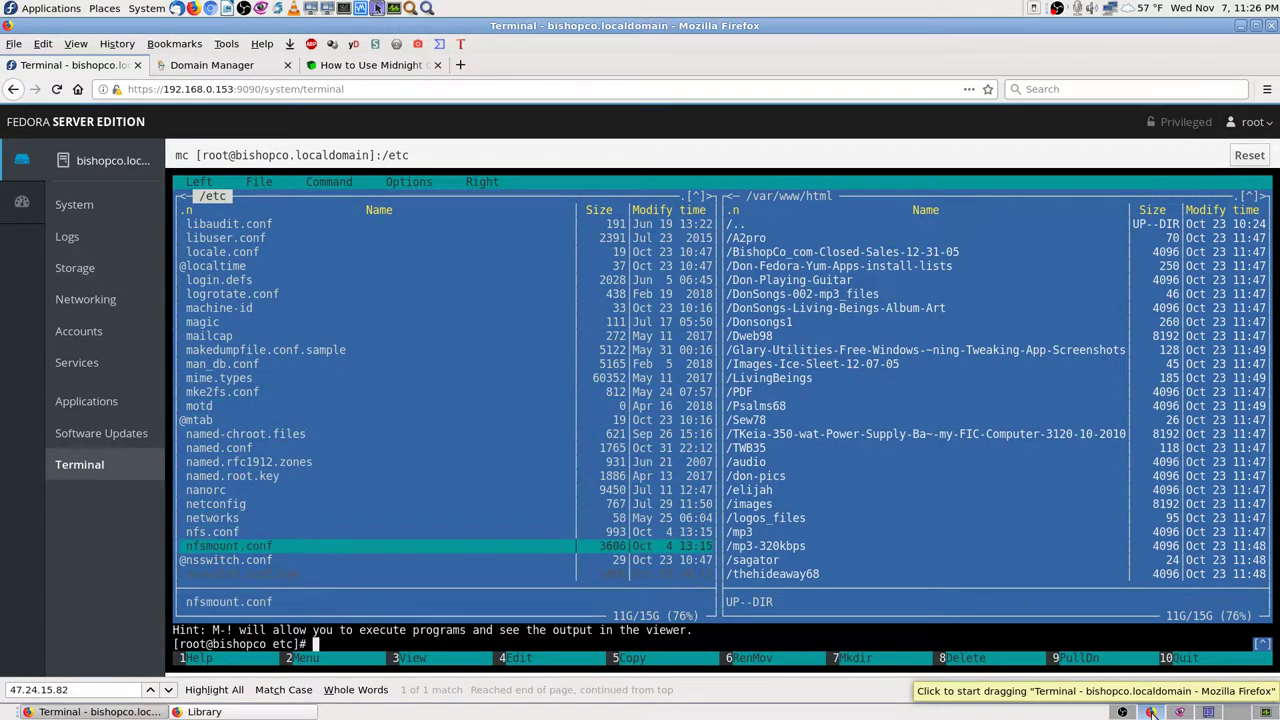
key("Down")
key("Down")
key("Down")
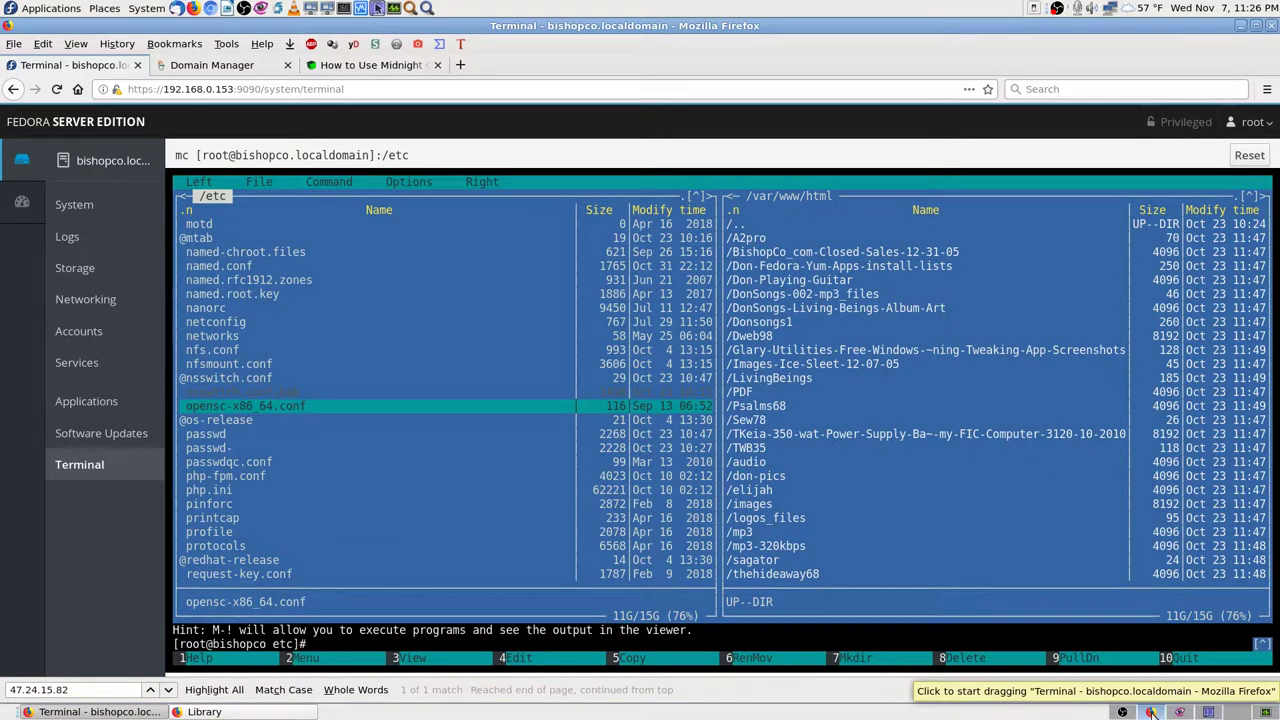
key("Down")
key("Down")
key("Down")
key("Down")
key("Down")
key("Down")
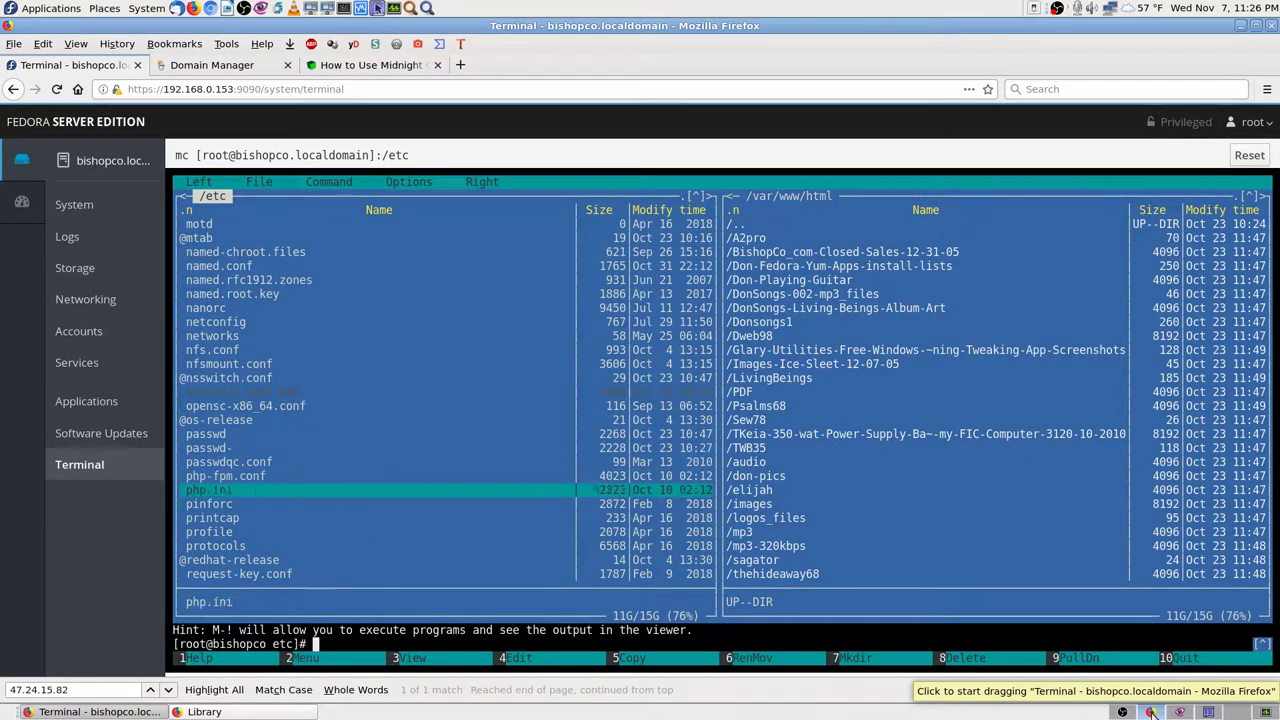
Highlight the resolv.conf file in the /etc listing, checking the neighbouring rndc.key and rpc entries
key("Down")
key("Down")
key("Down")
key("Down")
key("Down")
key("Down")
key("Down")
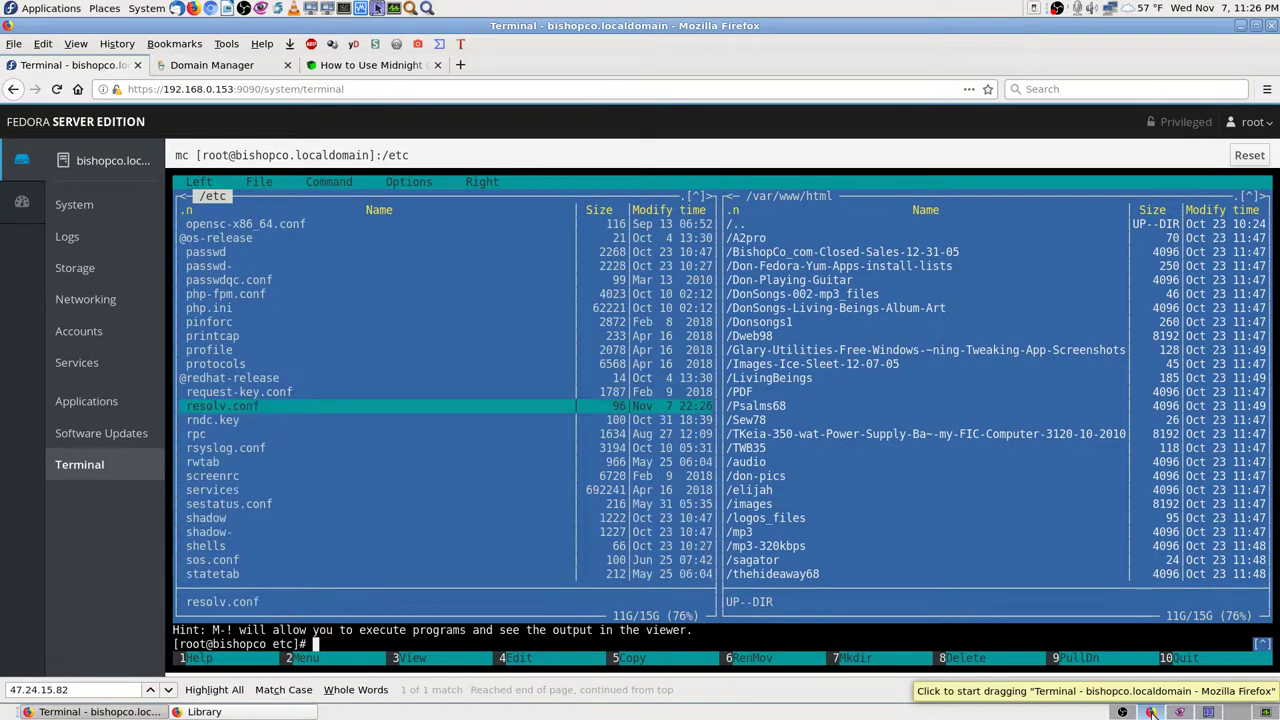
key("Down")
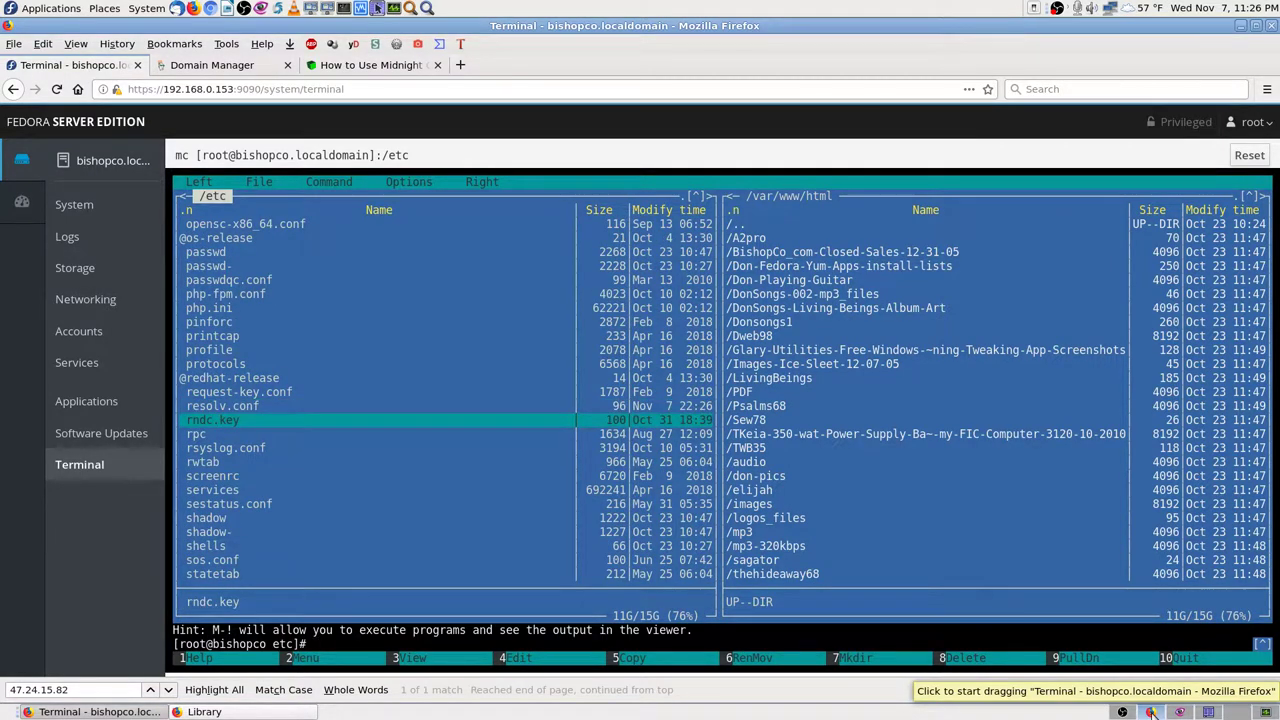
key("Down")
key("Down")
key("Up")
key("Up")
key("Up")
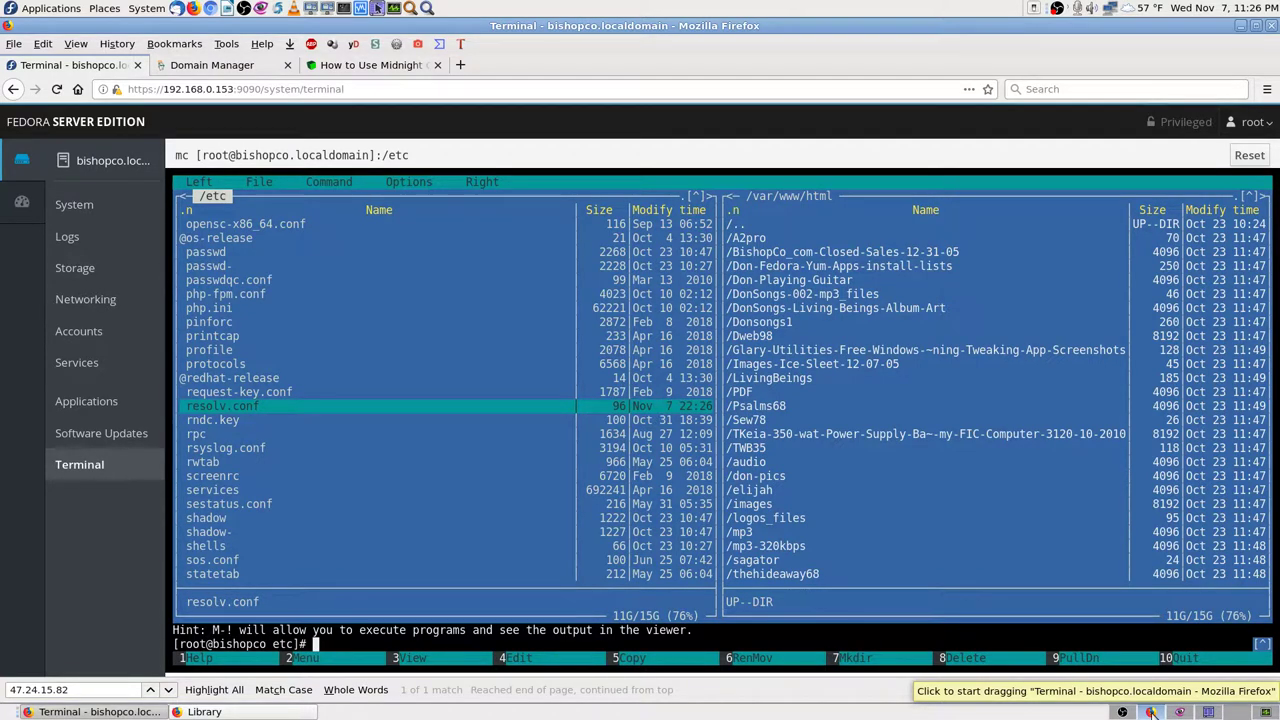
Review the display and connection commands available for the /etc panel, from Rescan and SMB link up to Info
key("F9")
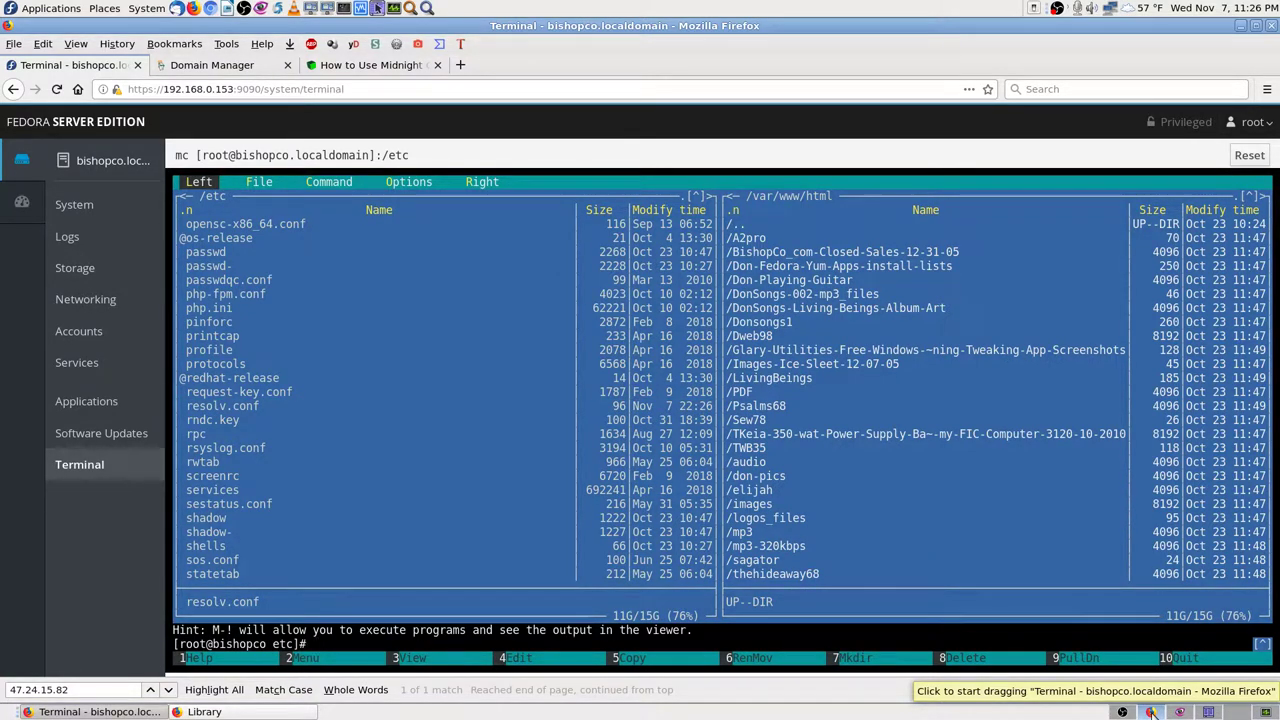
key("Return")
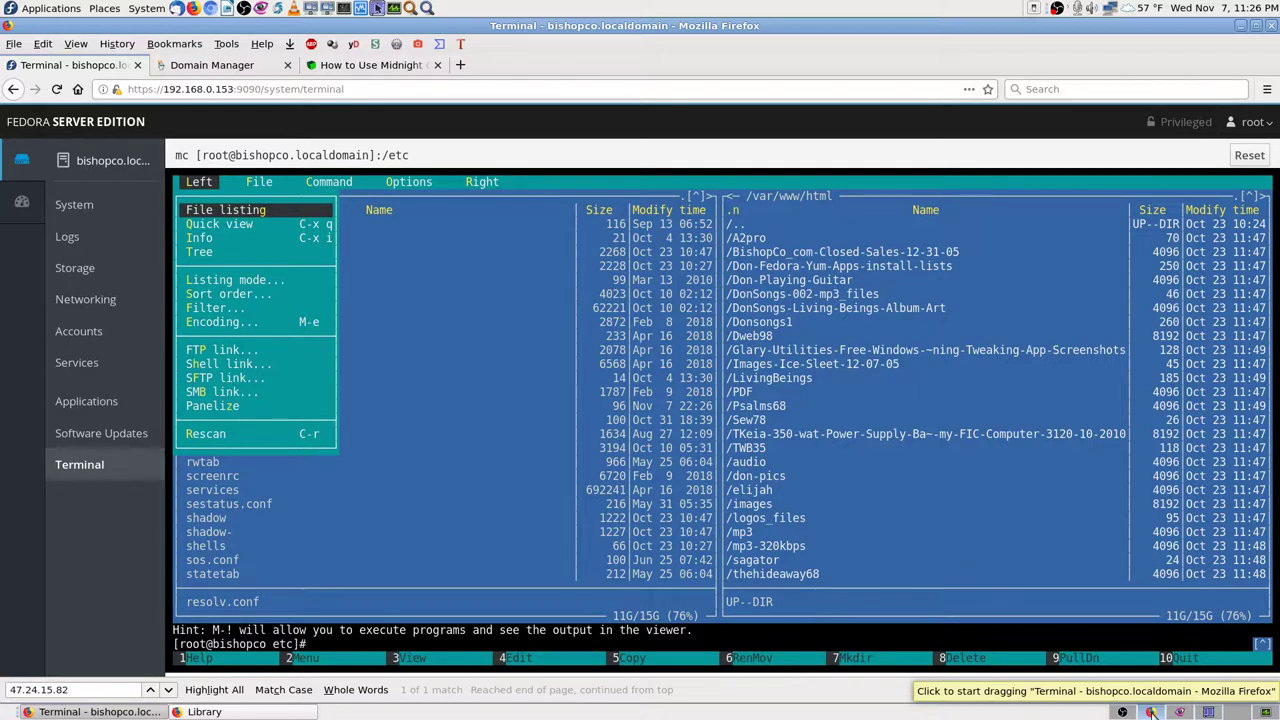
key("Up")
key("Up")
key("Up")
key("Up")
key("Up")
key("Up")
key("Up")
key("Up")
key("Up")
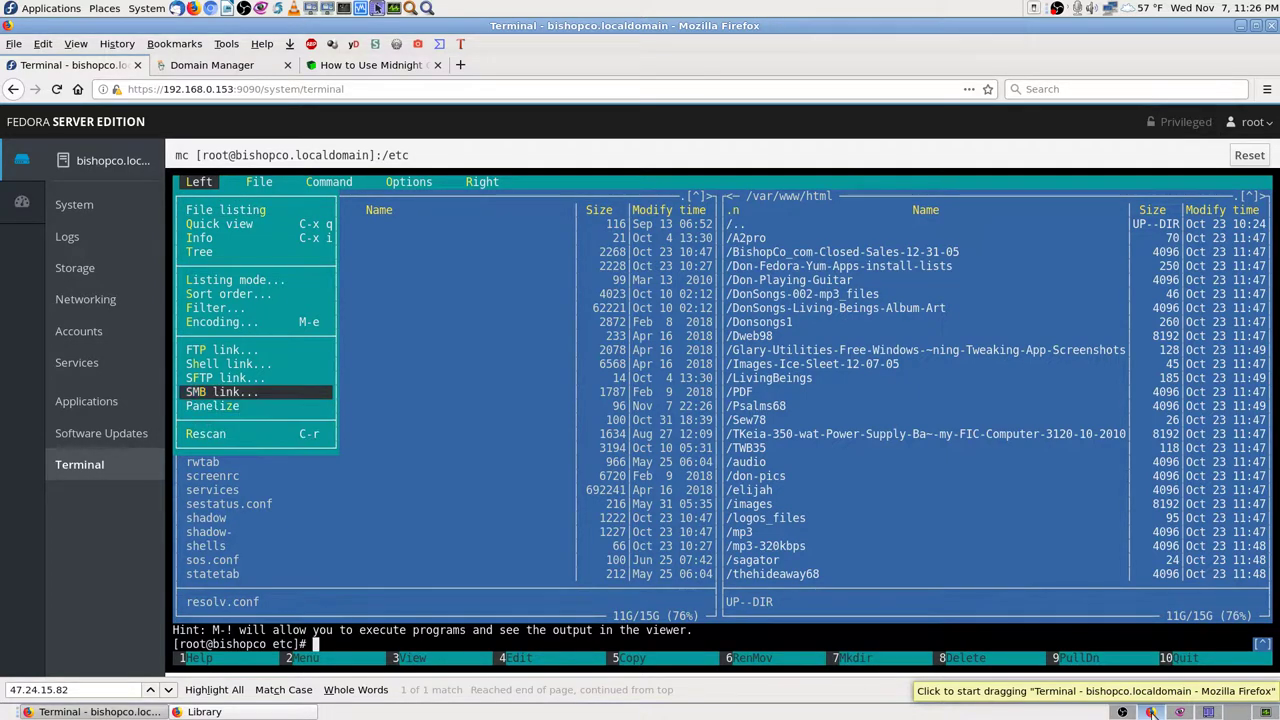
key("Up")
key("Up")
key("Up")
key("Up")
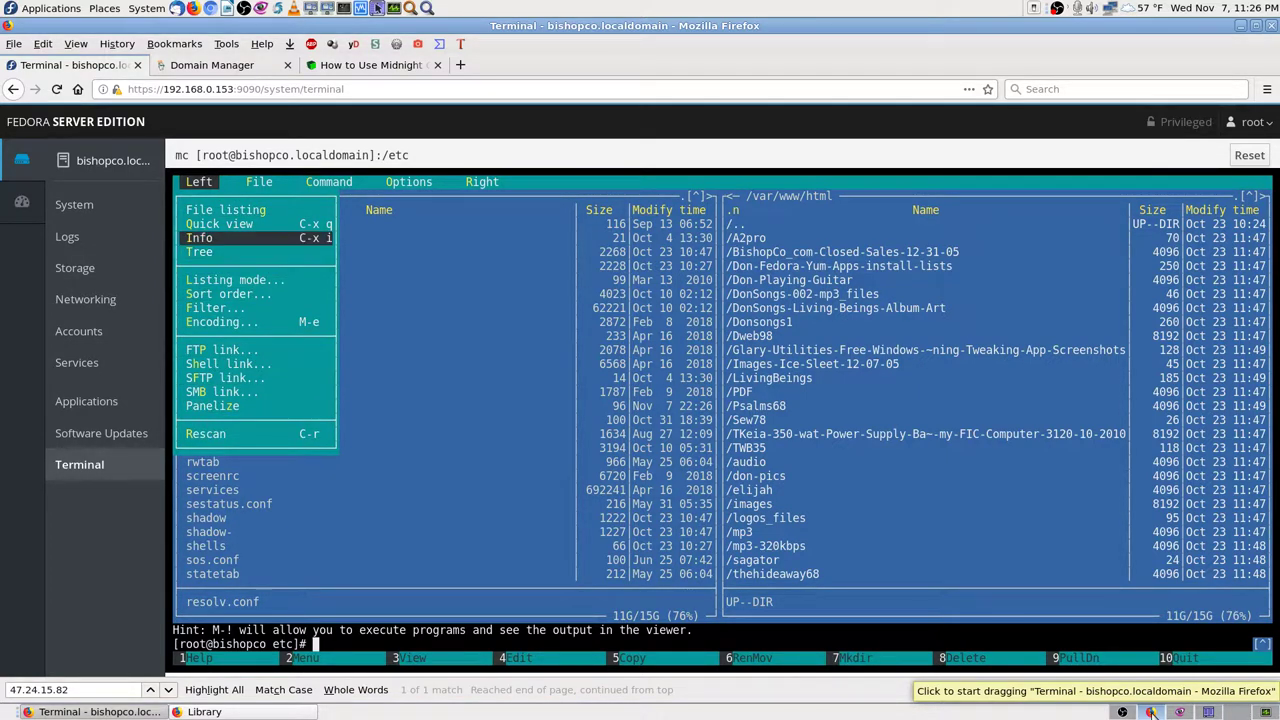
Review the Midnight Commander file commands around View and View file, along with the /etc panel's Quick view command
key("Right")
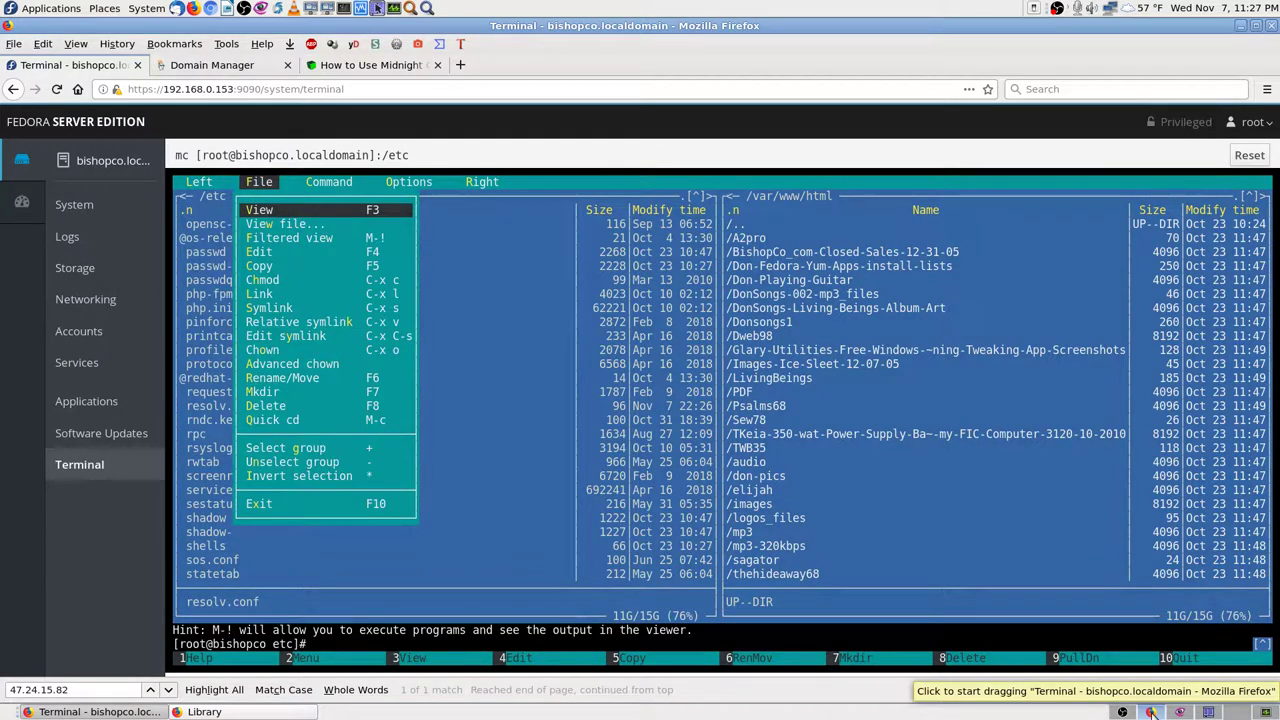
key("Down")
key("Up")
key("Left")
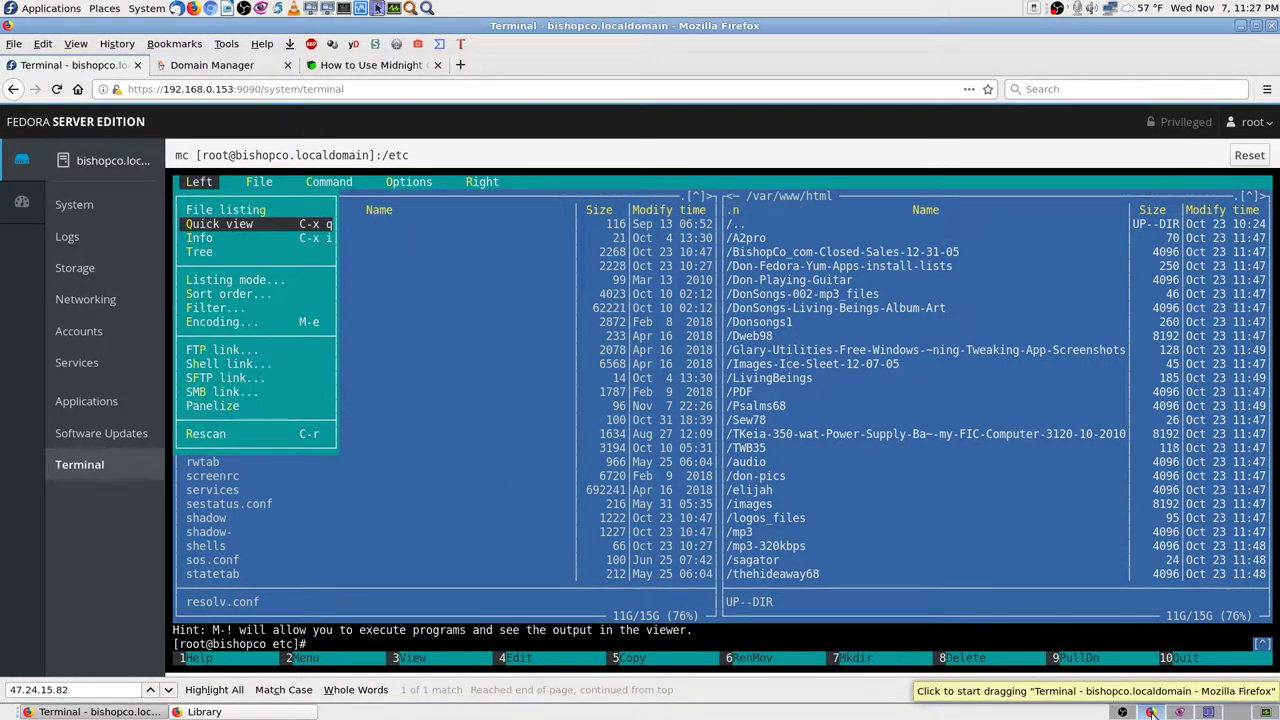
key("Down")
key("Up")
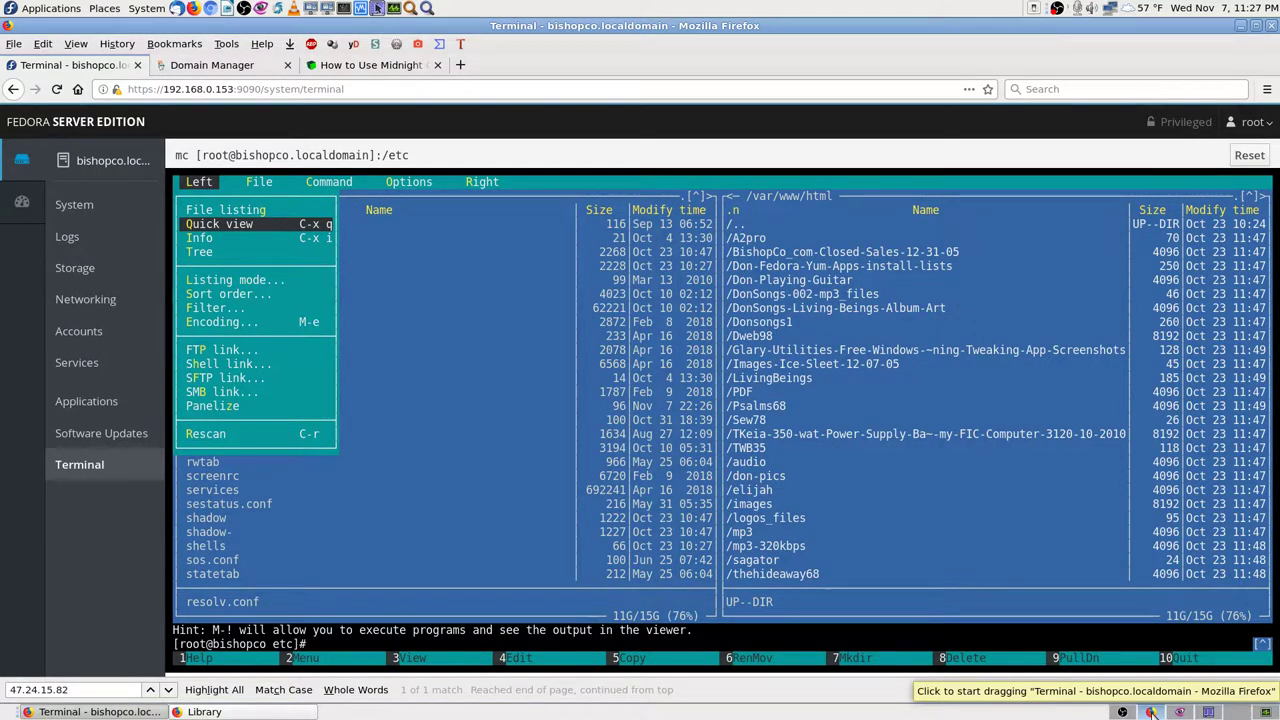
key("Right")
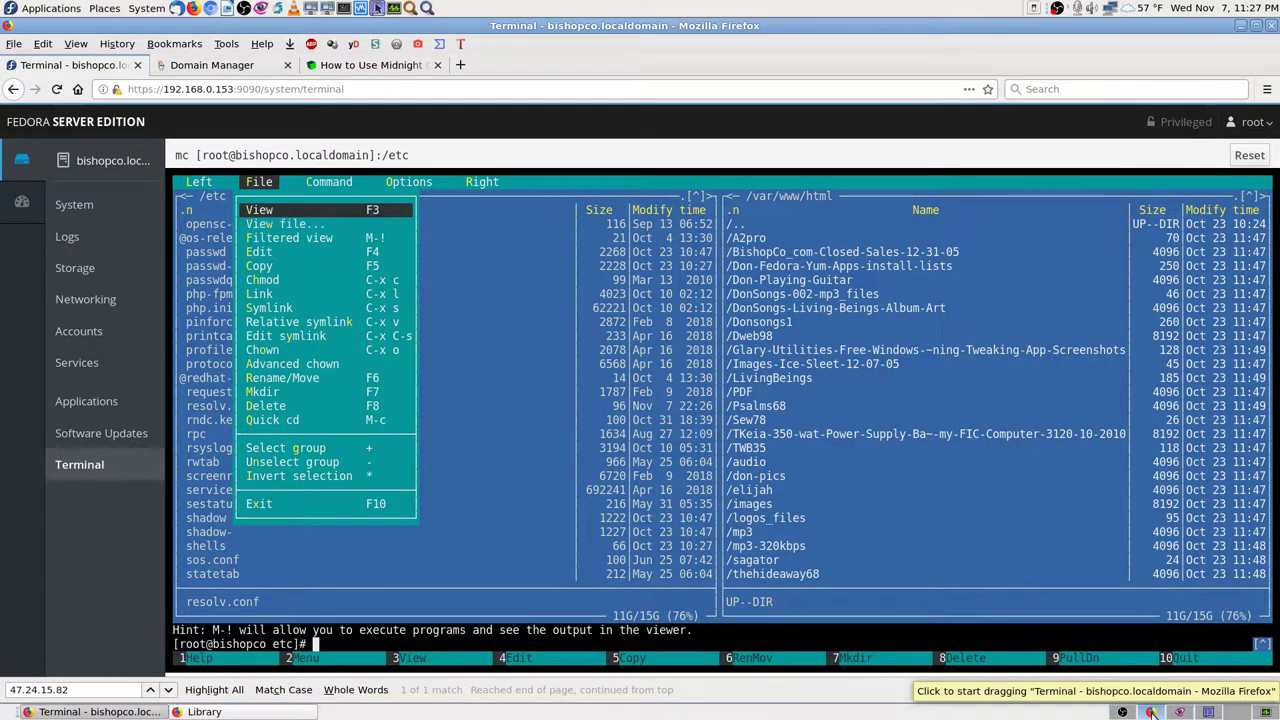
key("Down")
key("Down")
key("Up")
key("Up")
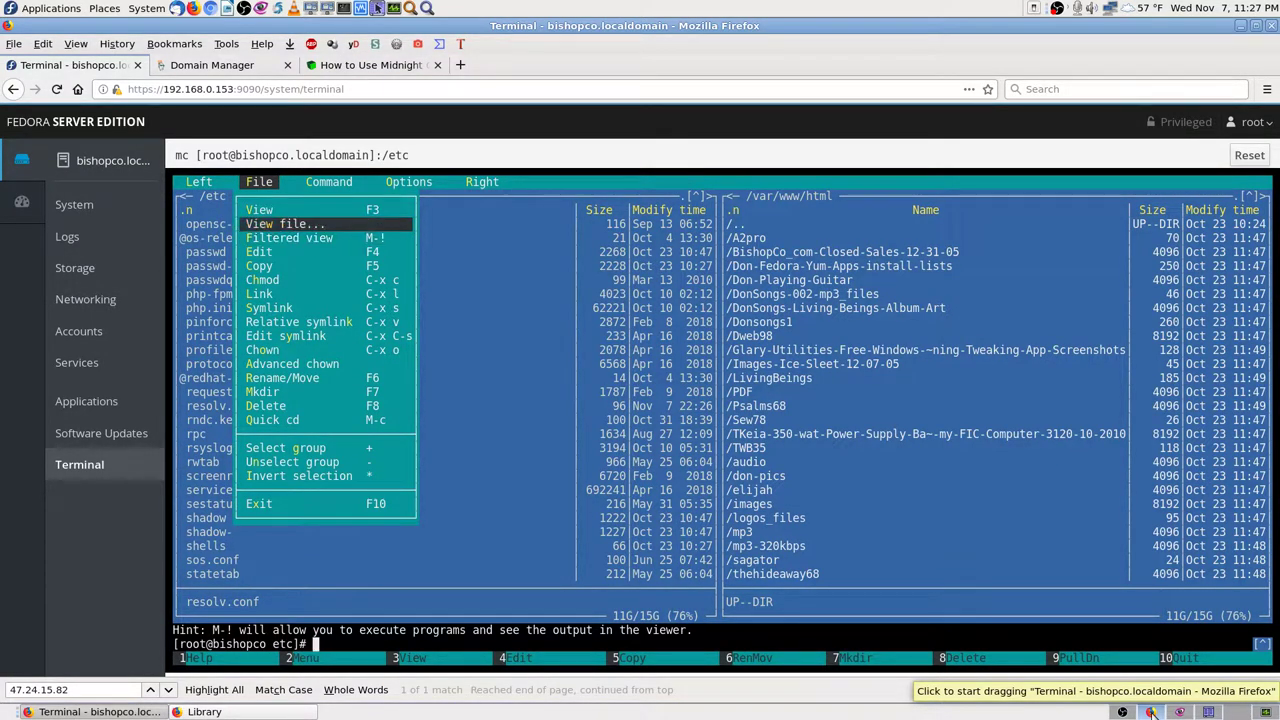
key("Down")
Review Midnight Commander's general commands, from User menu and Find file through Compare files, External panelize and Show directory sizes
key("Right")
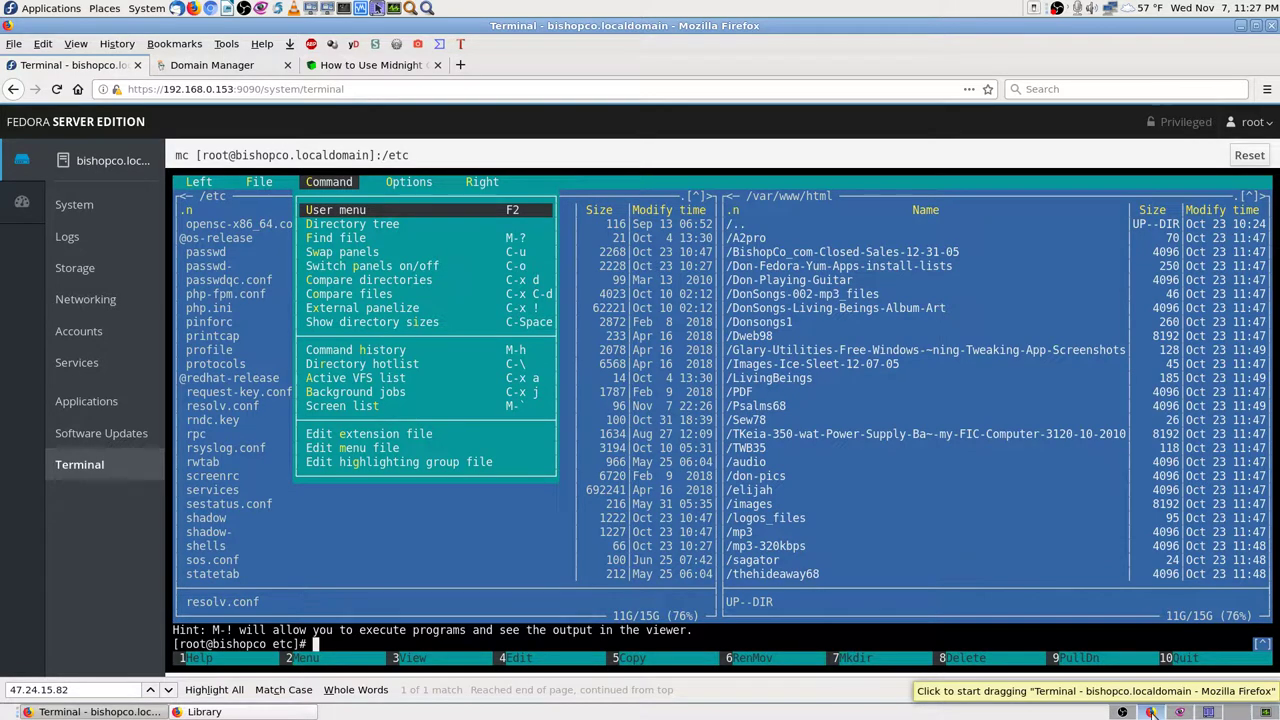
key("Down")
key("Down")
key("Down")
key("Down")
key("Down")
key("Down")
key("Down")
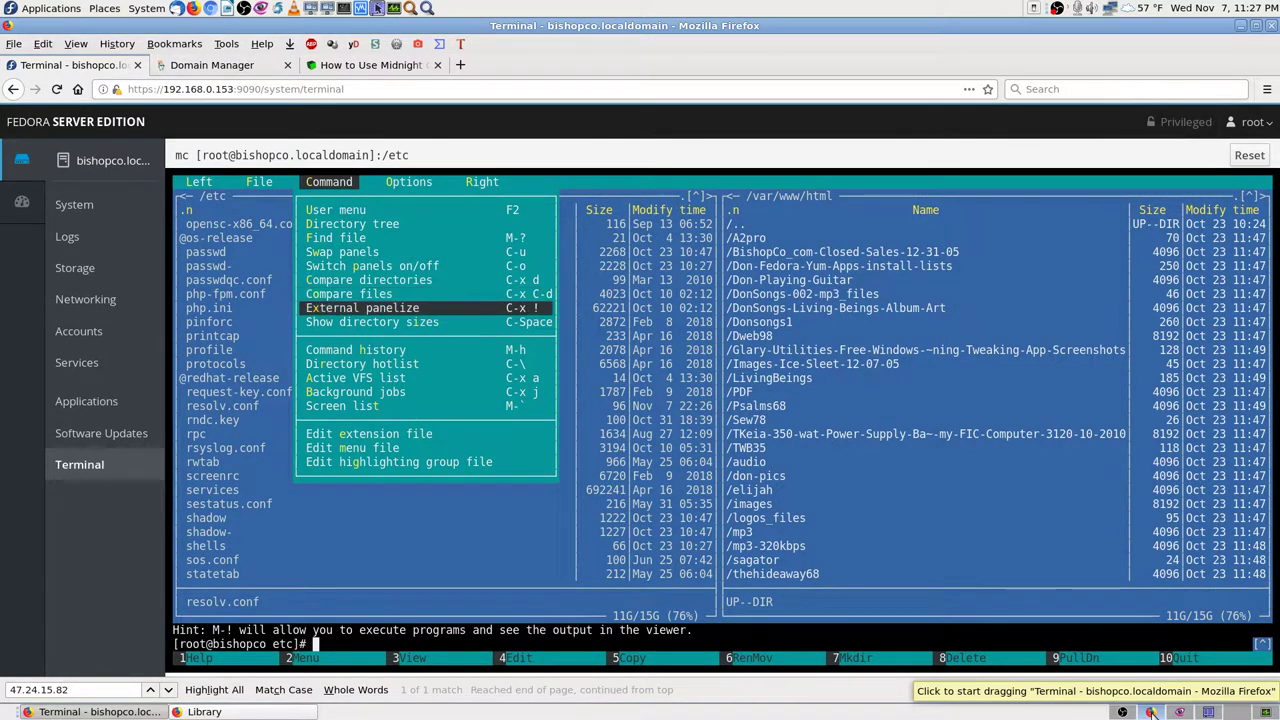
key("Down")
key("Down")
key("Up")
key("Up")
key("Up")
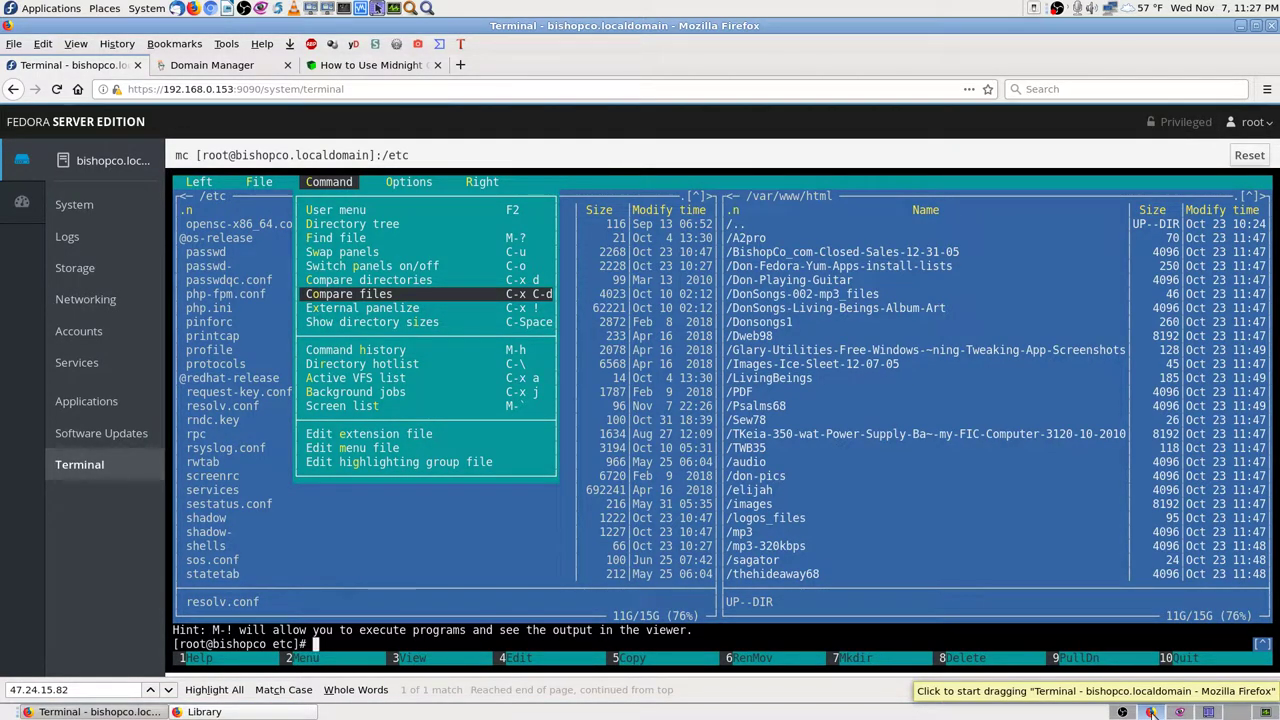
Review the Midnight Commander configuration and layout options and the display commands for the /var/www/html panel
key("Right")
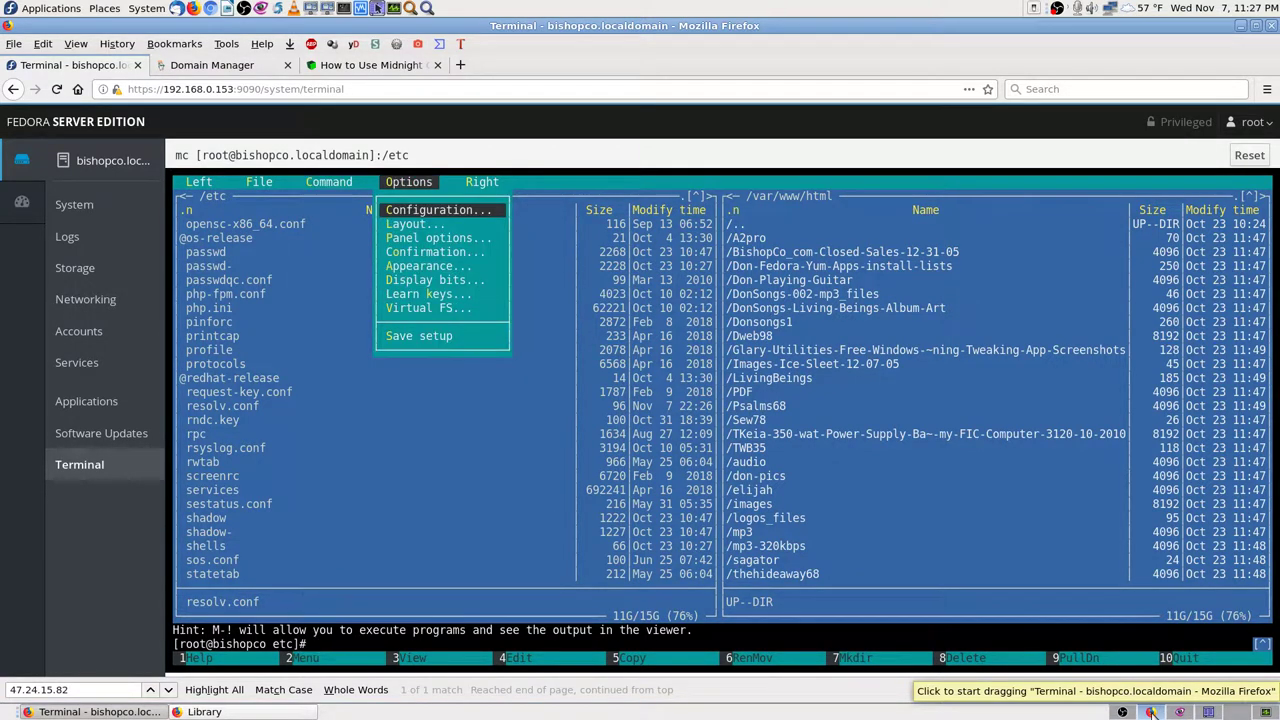
key("Right")
key("Left")
key("Down")
key("Right")
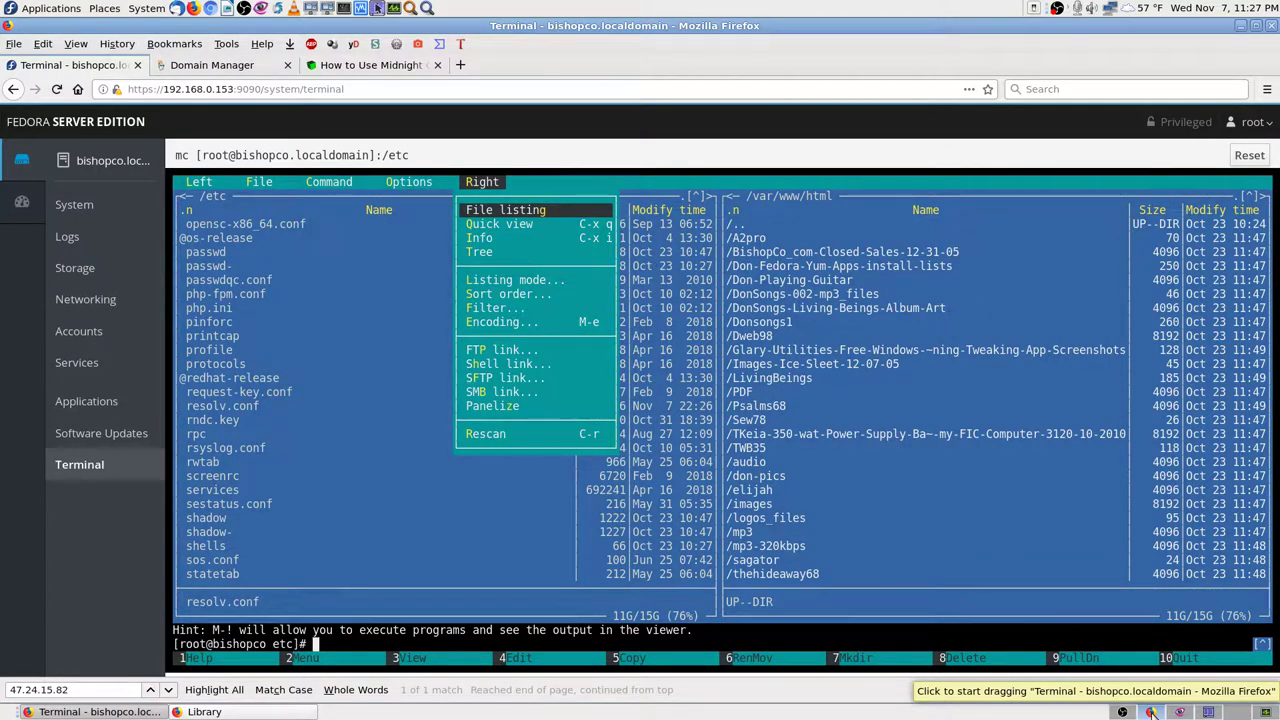
key("Left")
key("Left")
key("Left")
key("Left")
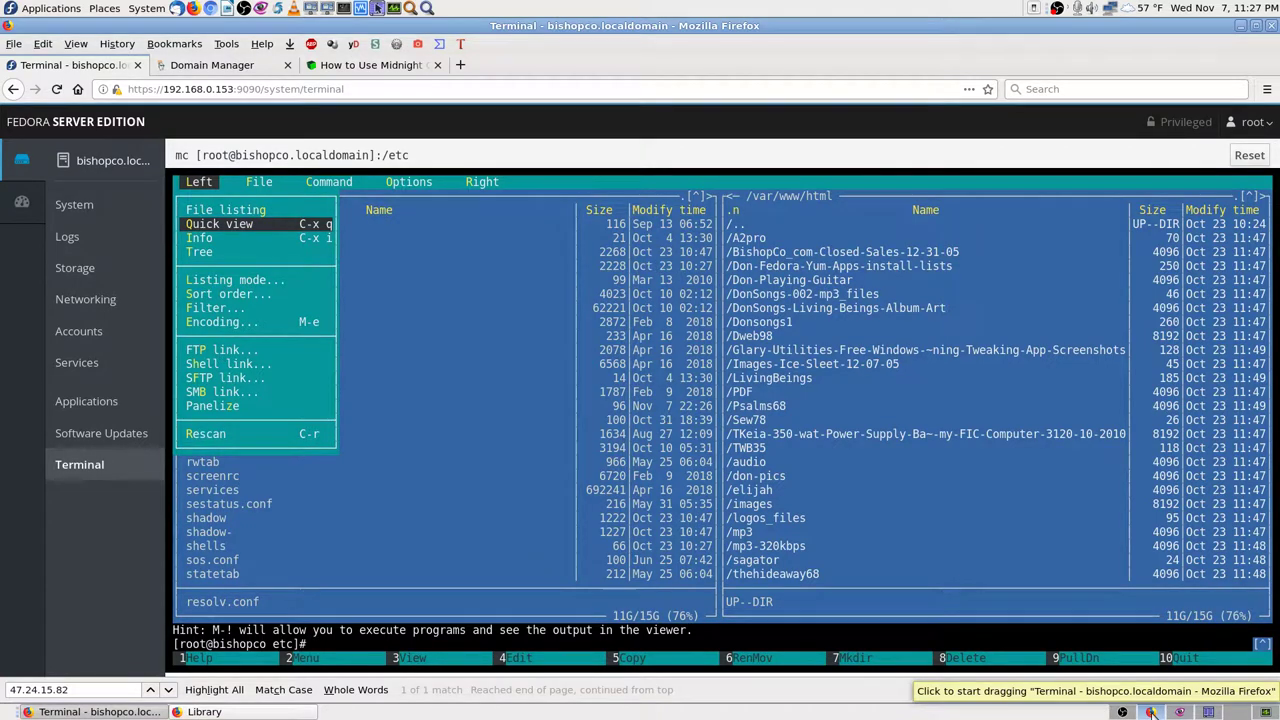
Use View file to read /etc/resolv.conf in the internal viewer, and return to the file panels
key("Right")
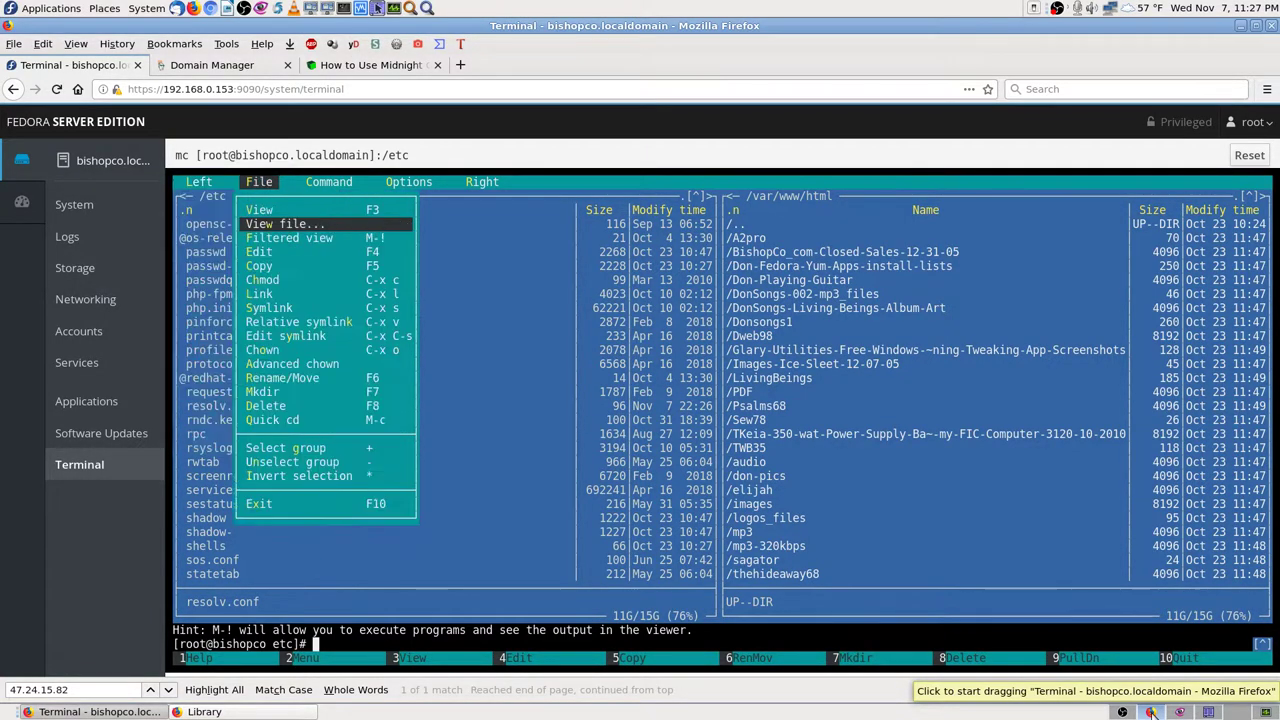
key("Left")
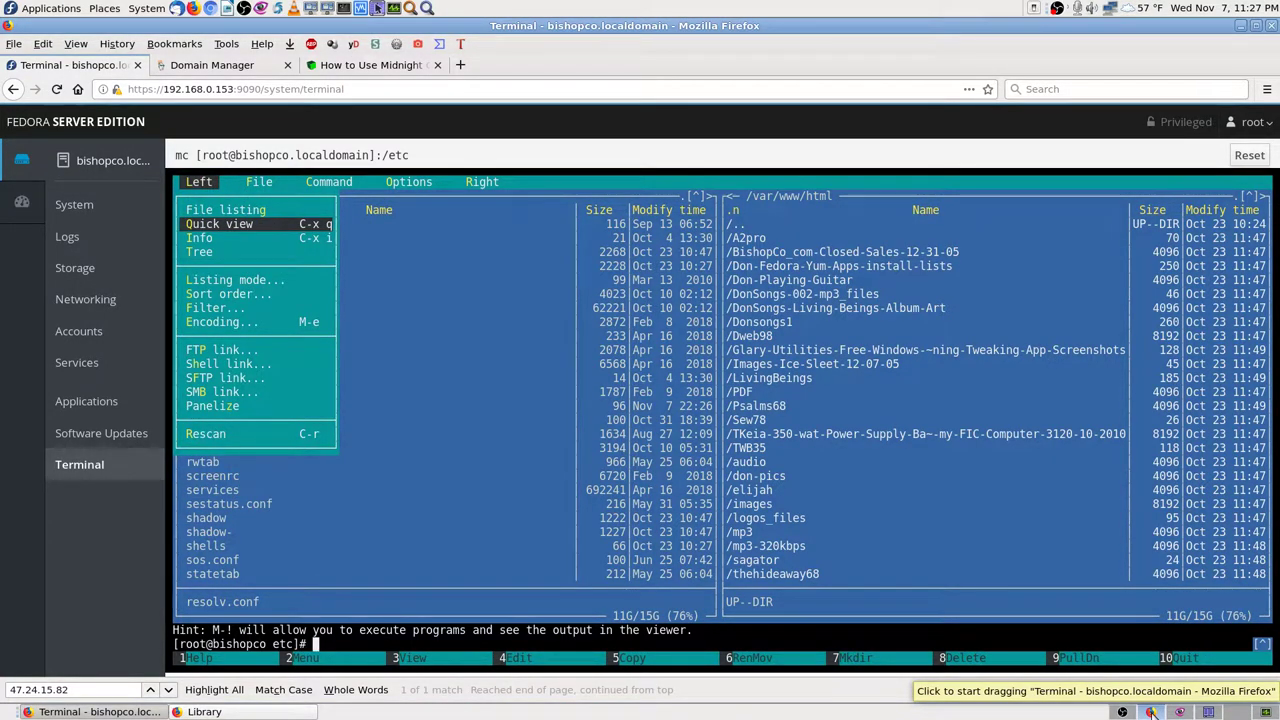
key("Right")
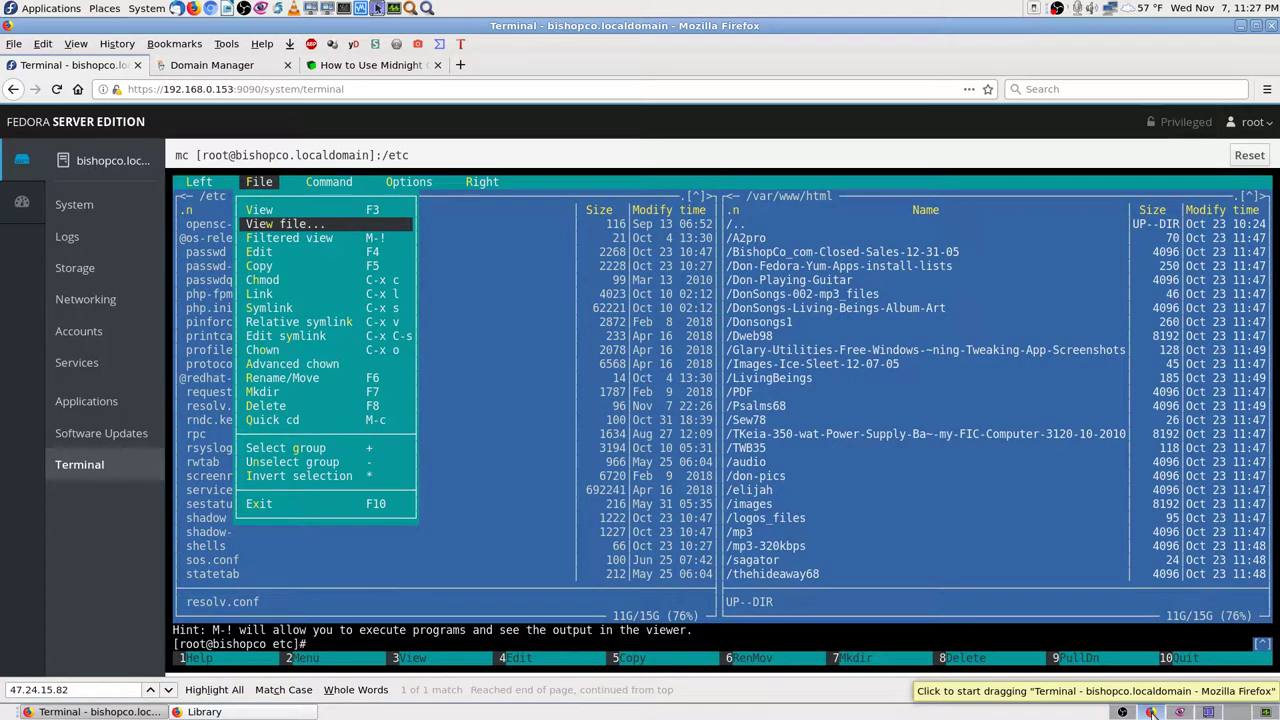
key("Return")
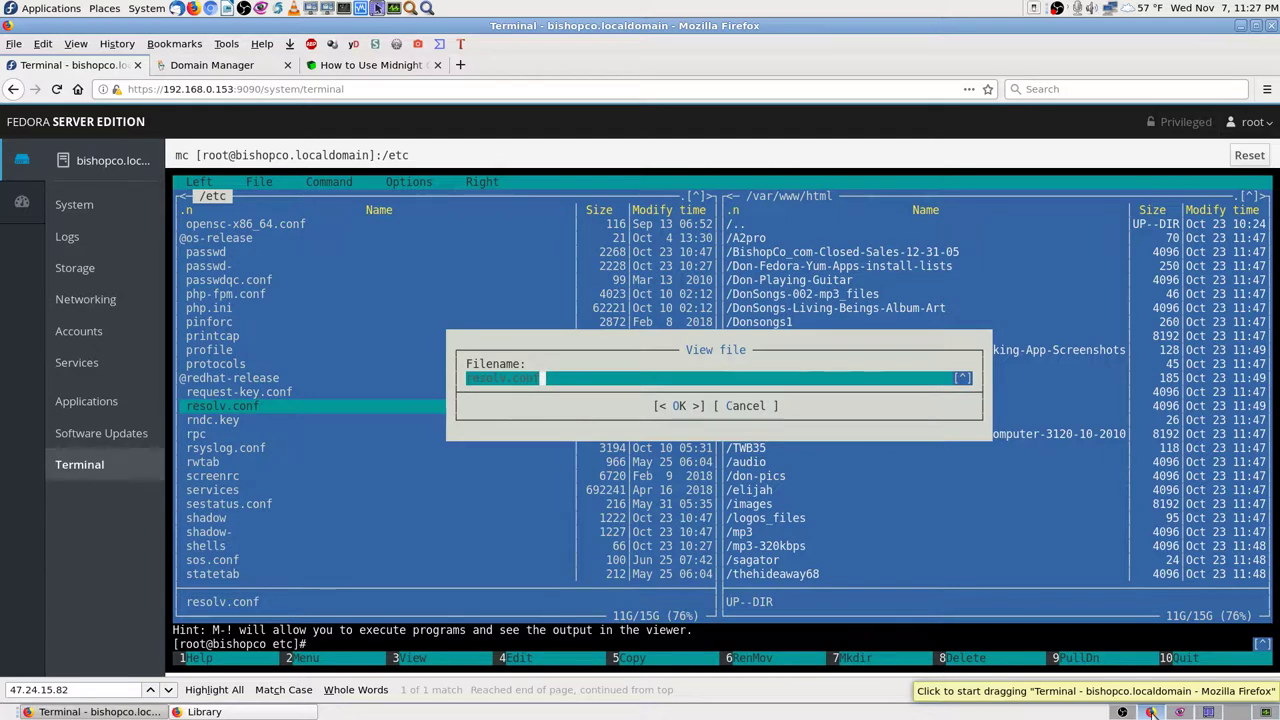
key("Return")
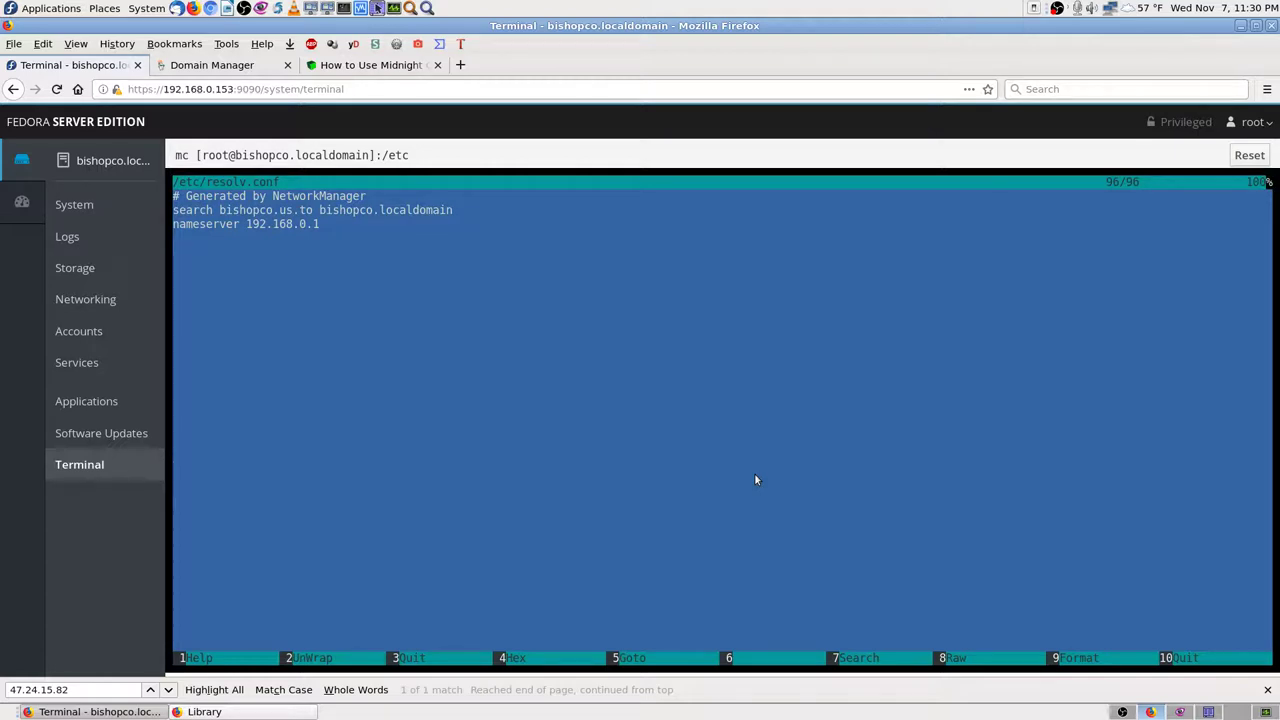
key("F3")
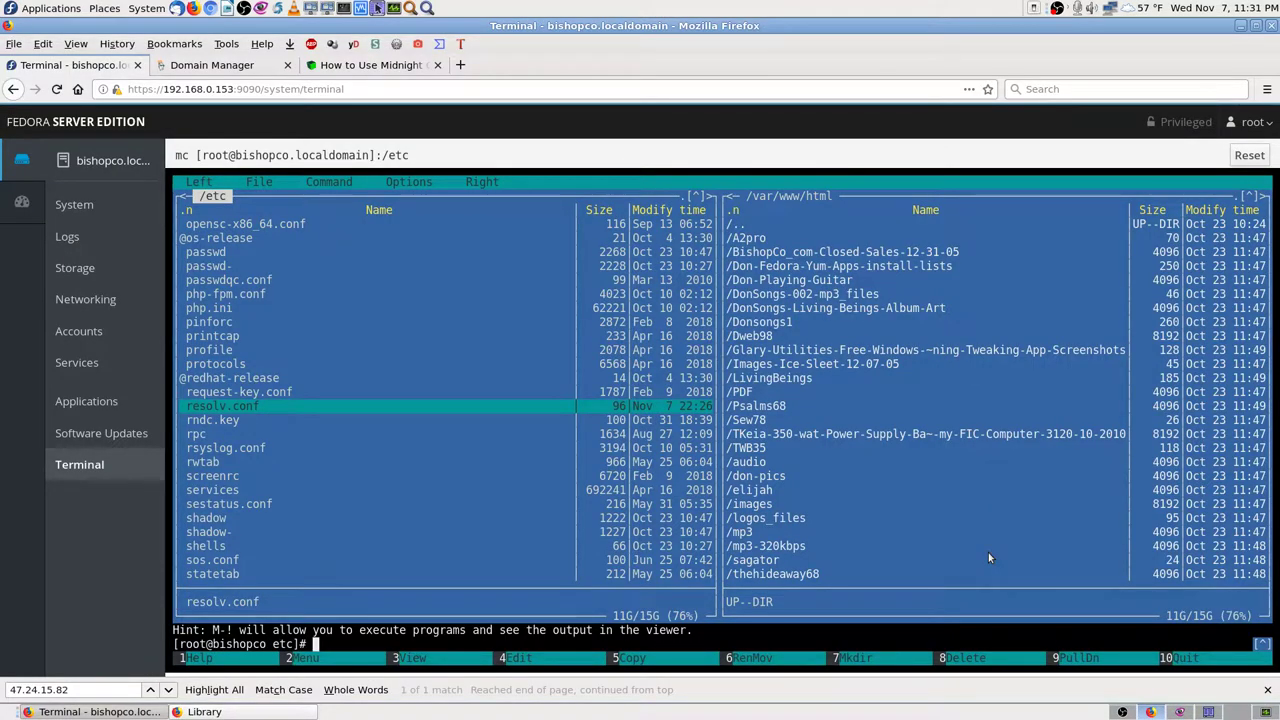
Hide the file panels and run cat /etc/resolv.conf in the shell, checking the command against the saved tutorial screenshot
key("ctrl+o")
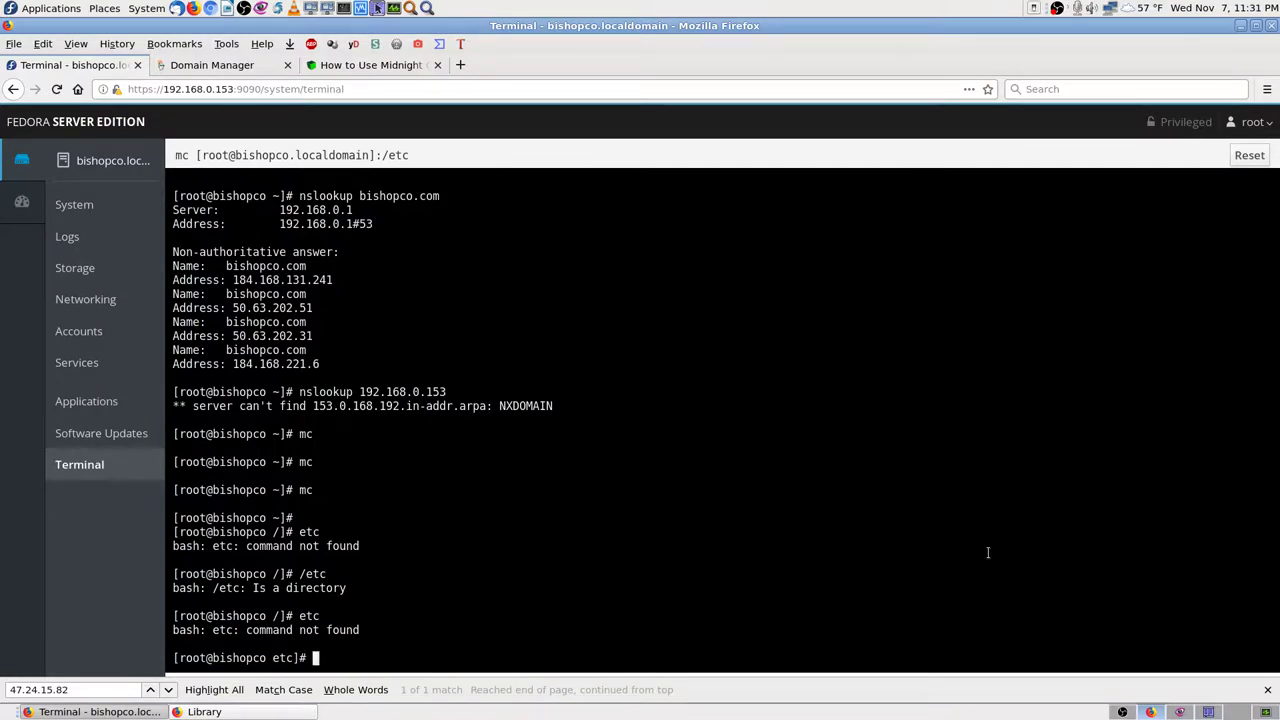
type("cat /")
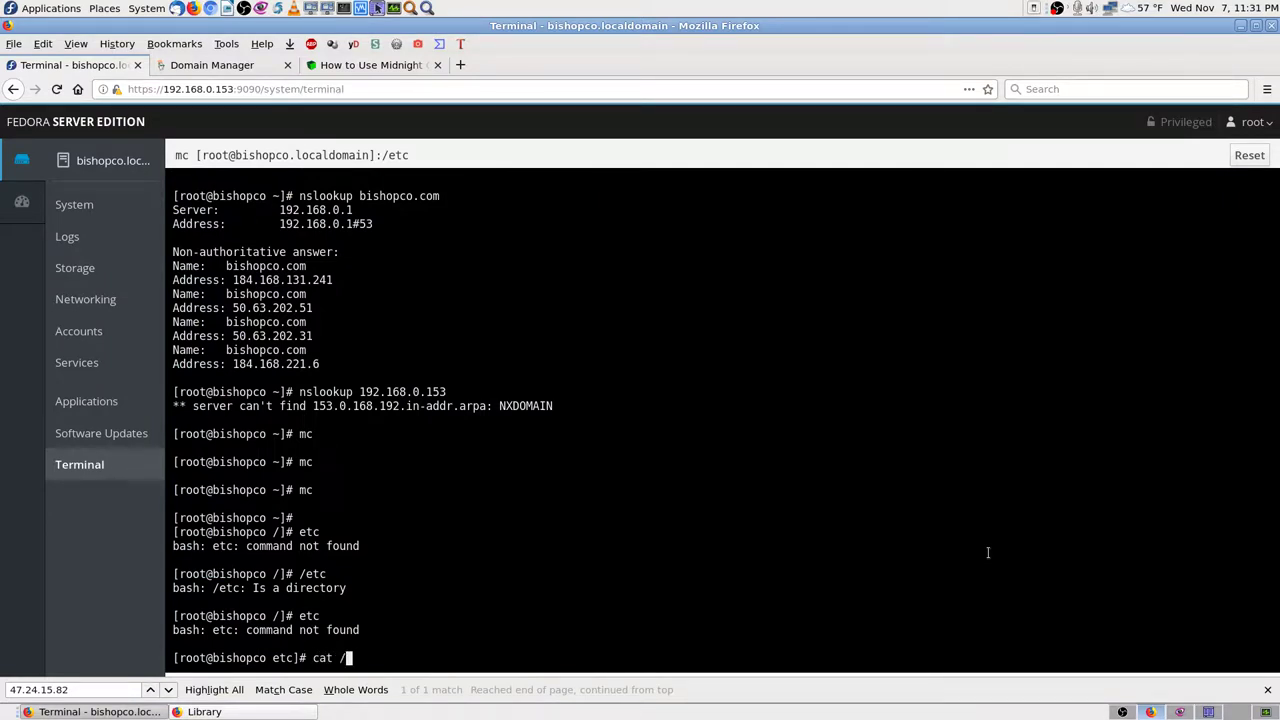
type("etc/resolv.conf")
left_click(1183, 712)
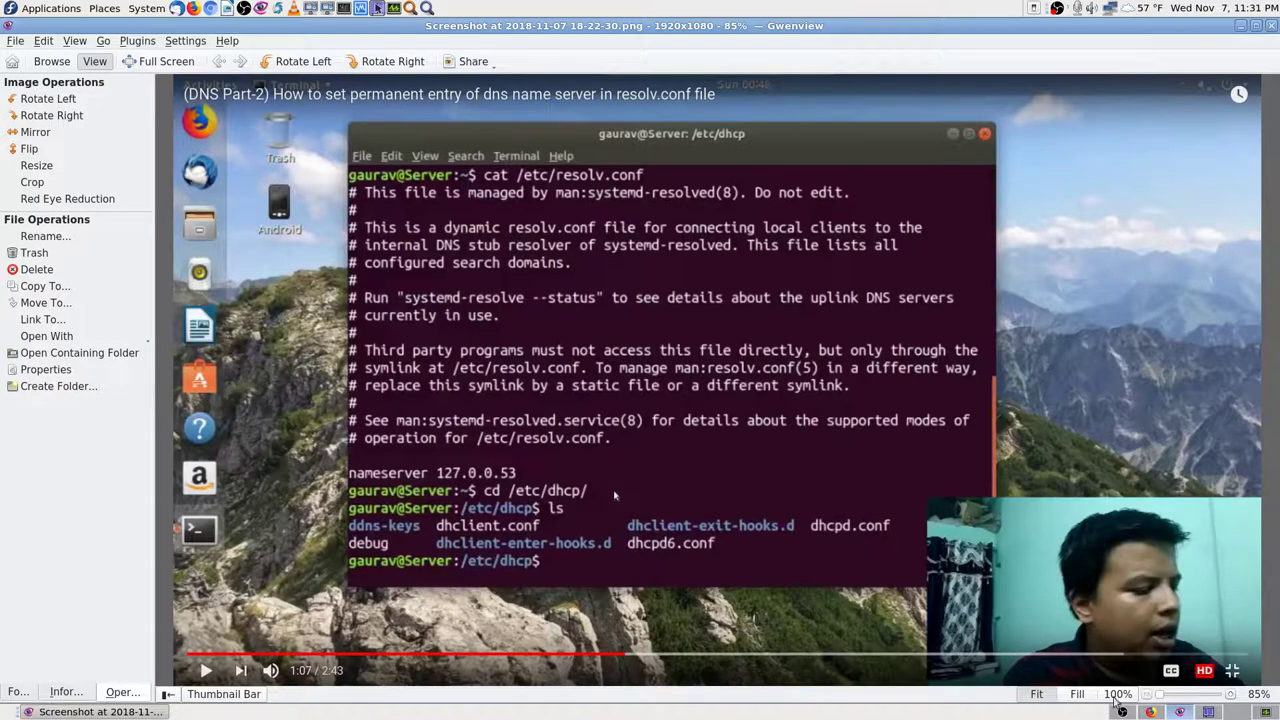
left_click(1150, 711)
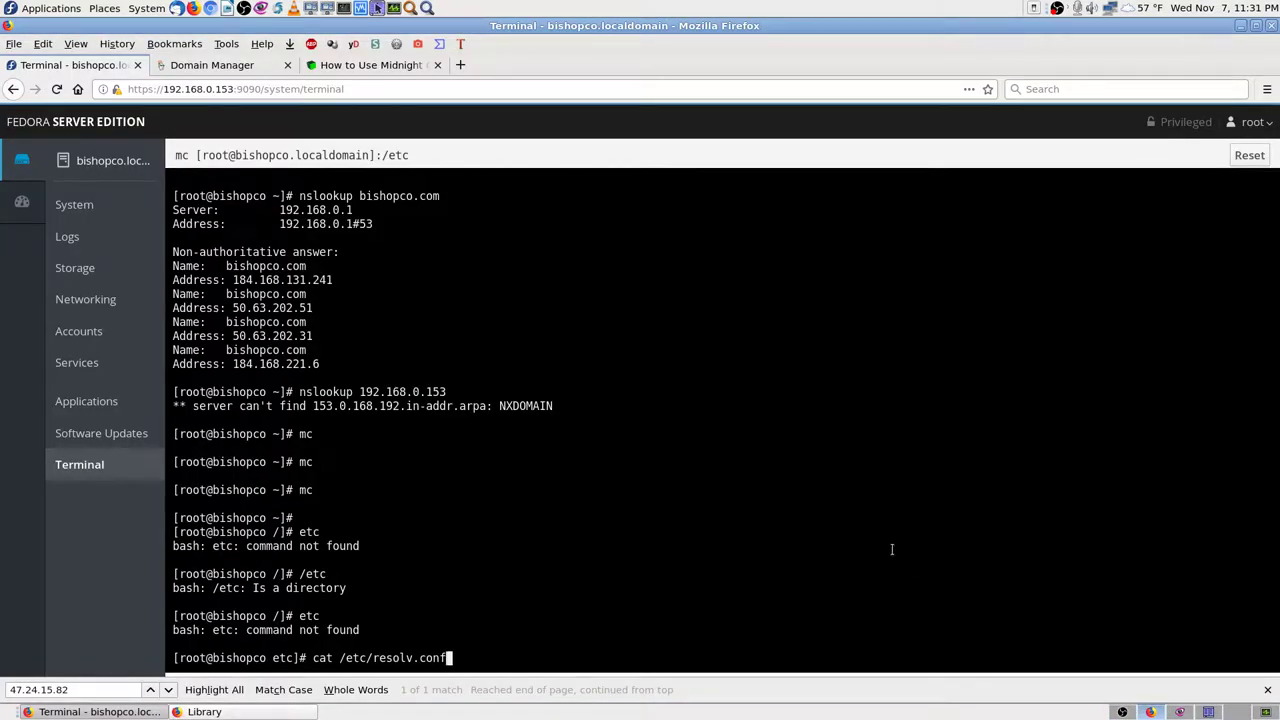
key("Return")
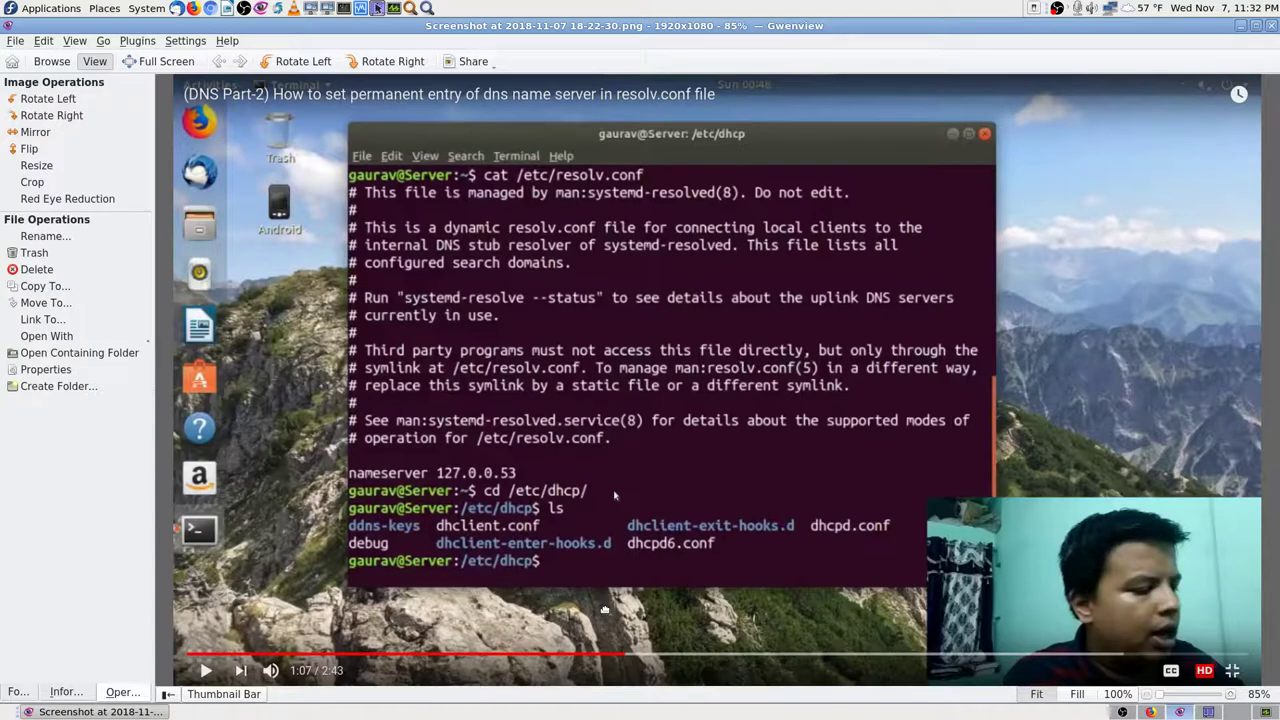
Compare the saved tutorial screenshots of resolv.conf and dhclient.conf in Gwenview, and return to the server terminal in Firefox
key("Right")
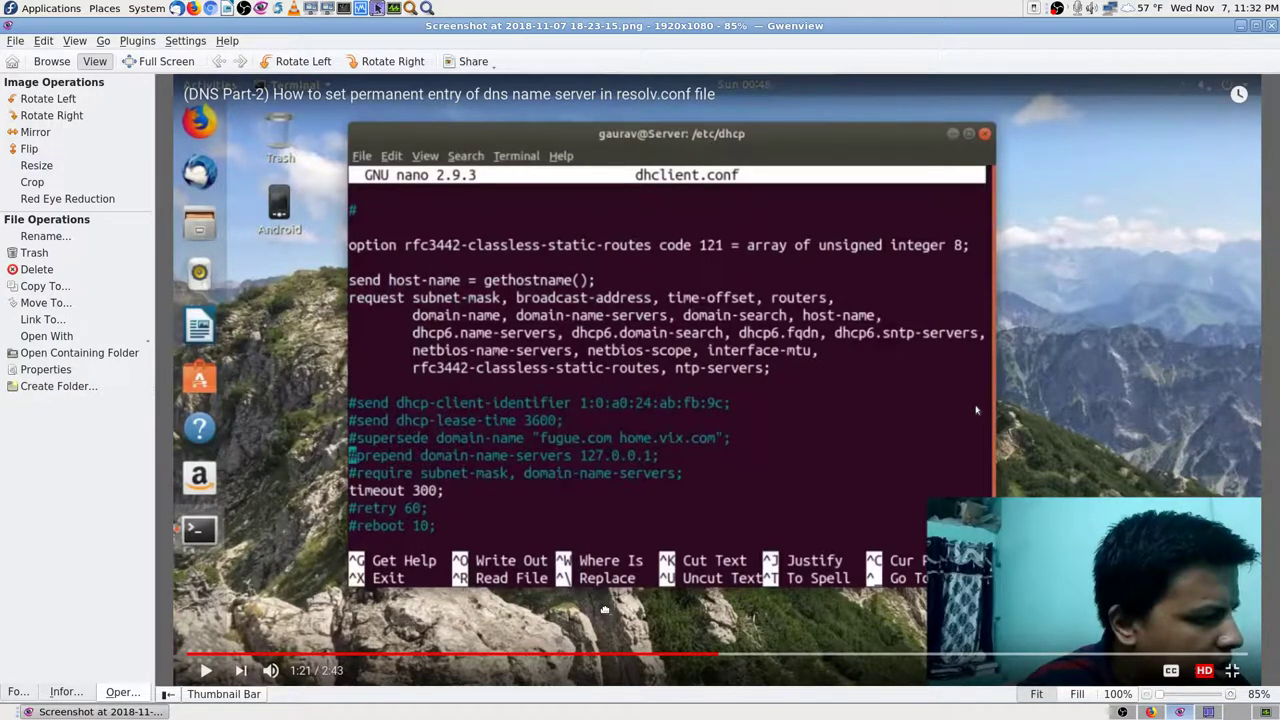
key("Left")
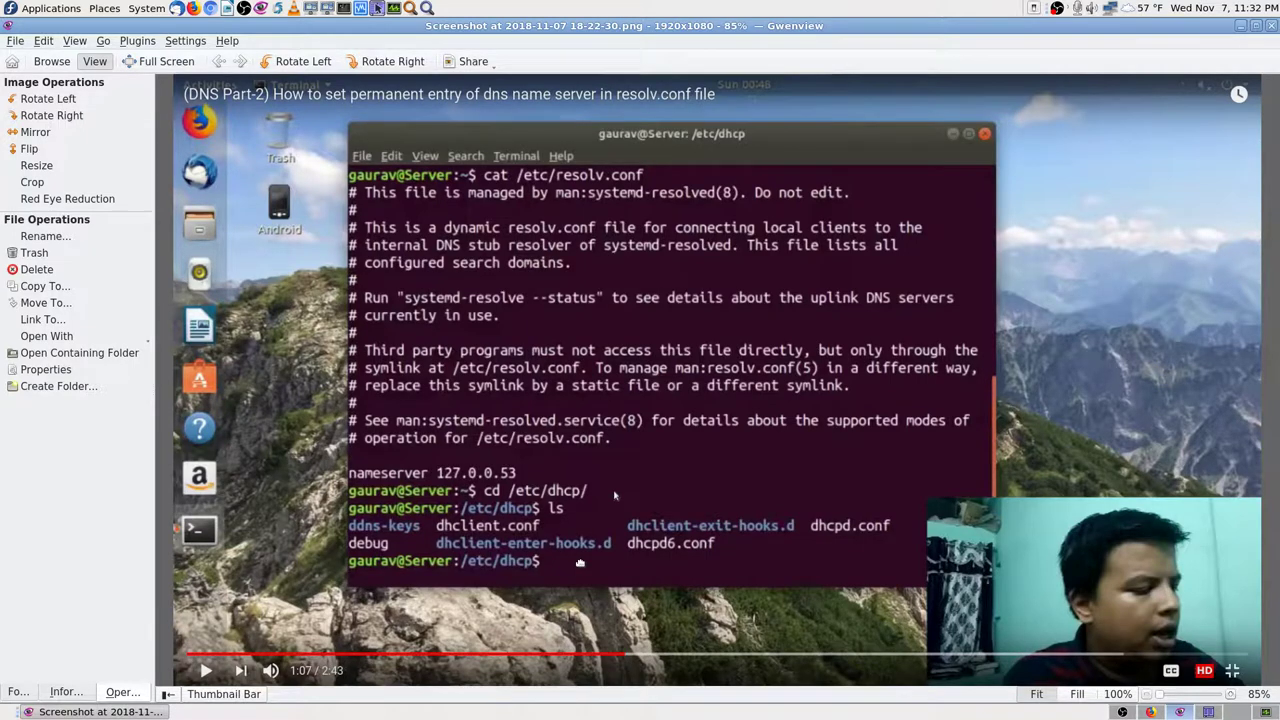
key("Right")
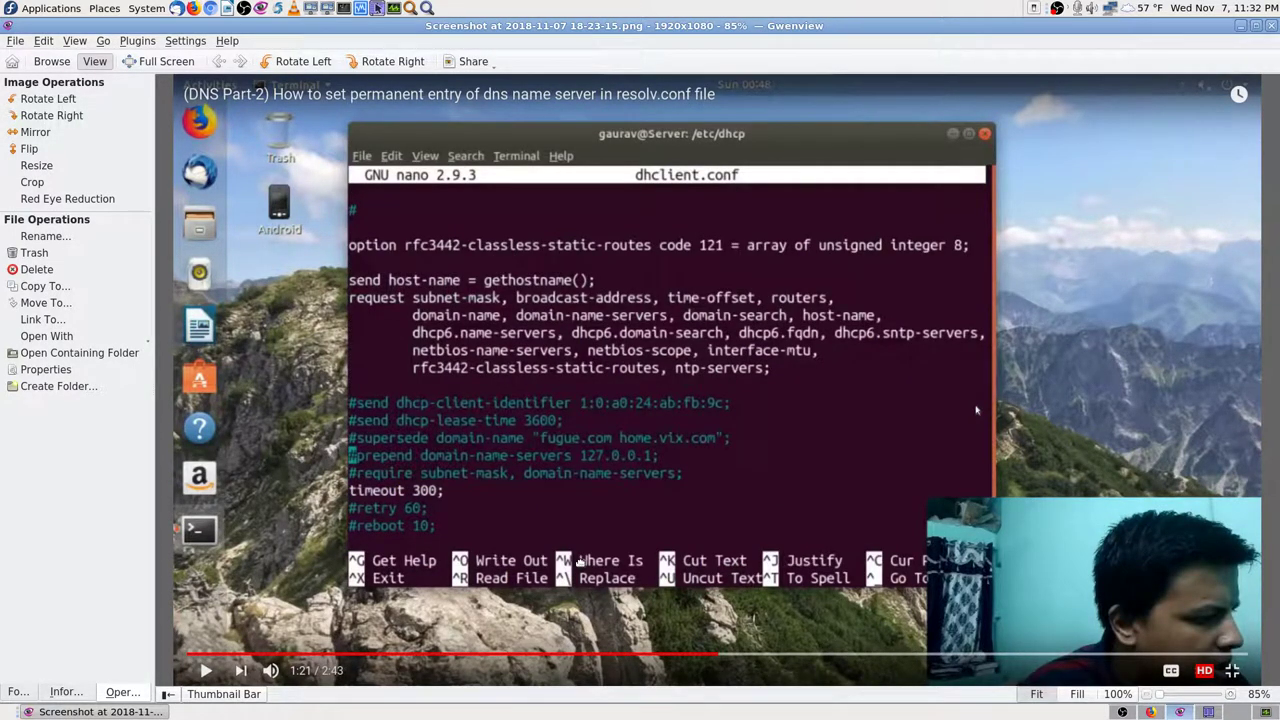
key("Left")
key("Right")
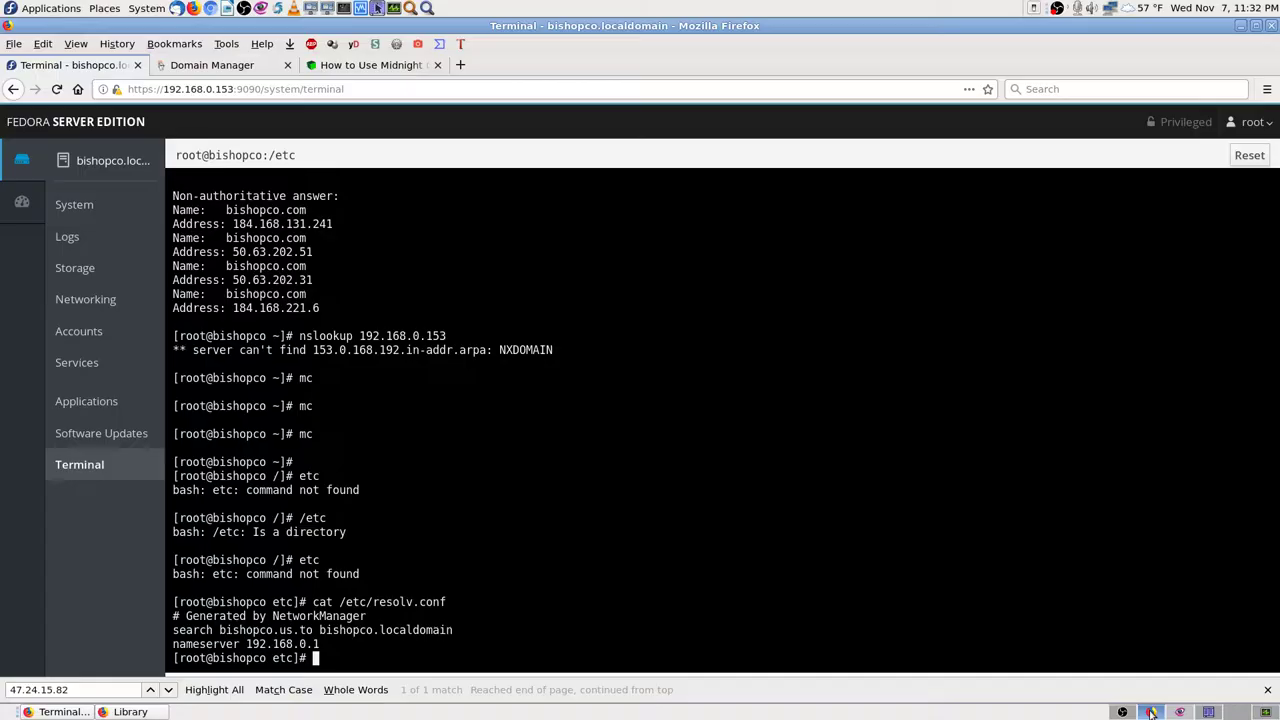
left_click(1151, 712)
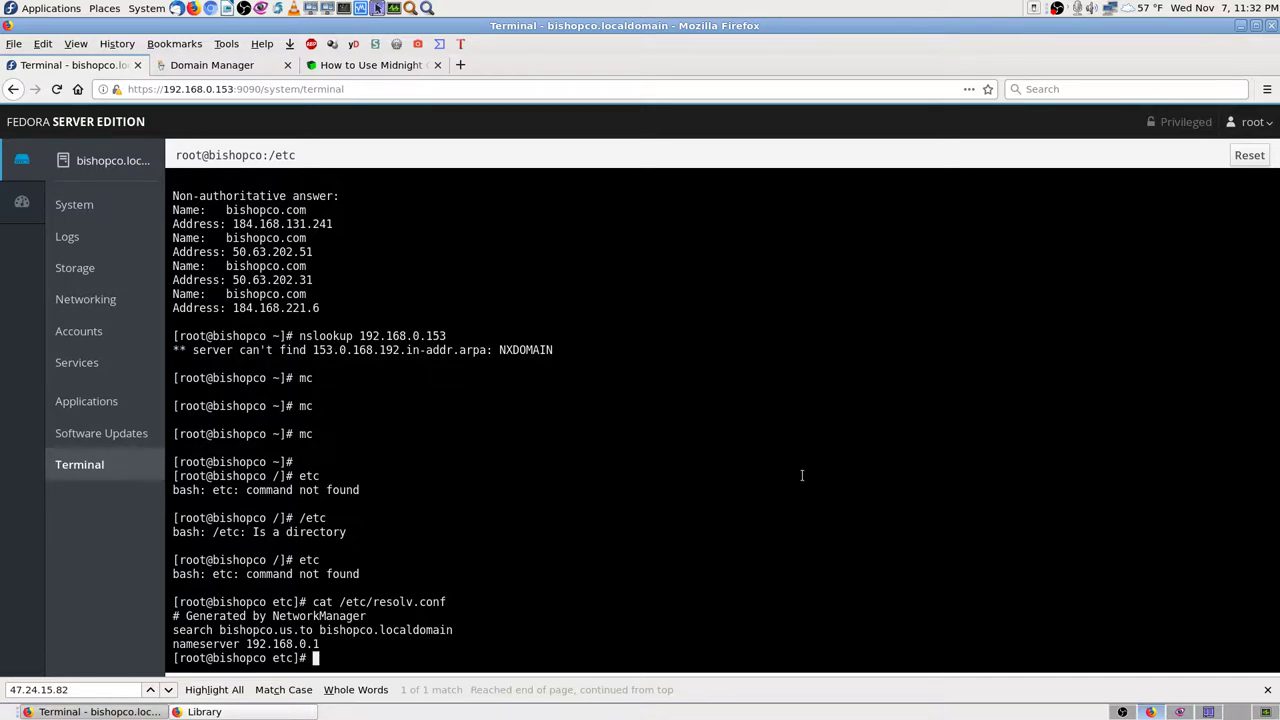
Run mc to get back to the file panels, and close the Firefox bookmarks Library window
type("mc")
key("Return")
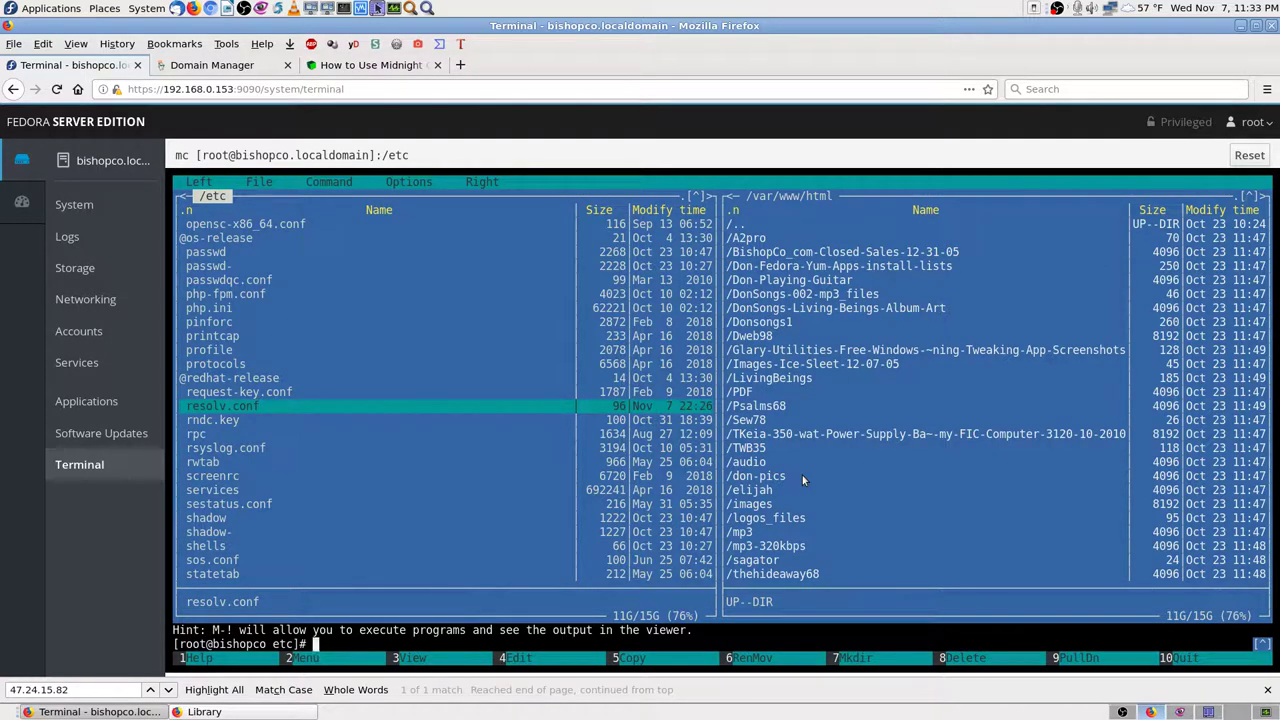
left_click(292, 715)
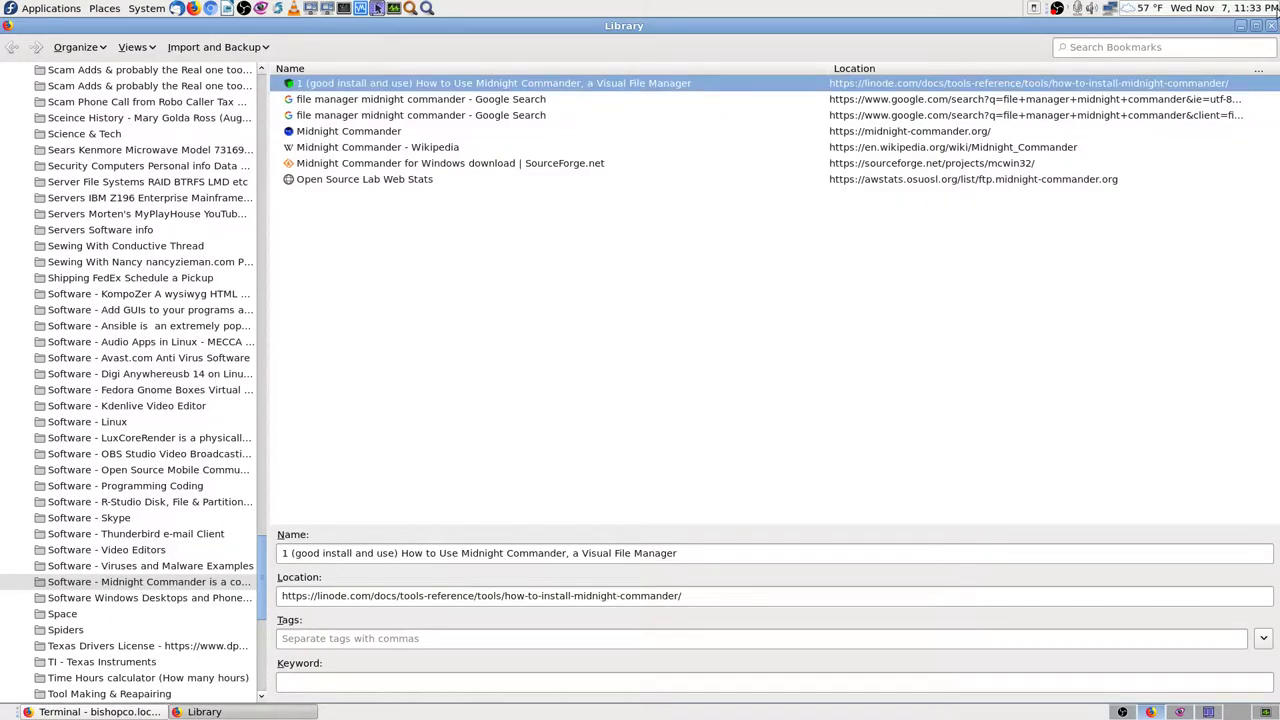
left_click(1271, 28)
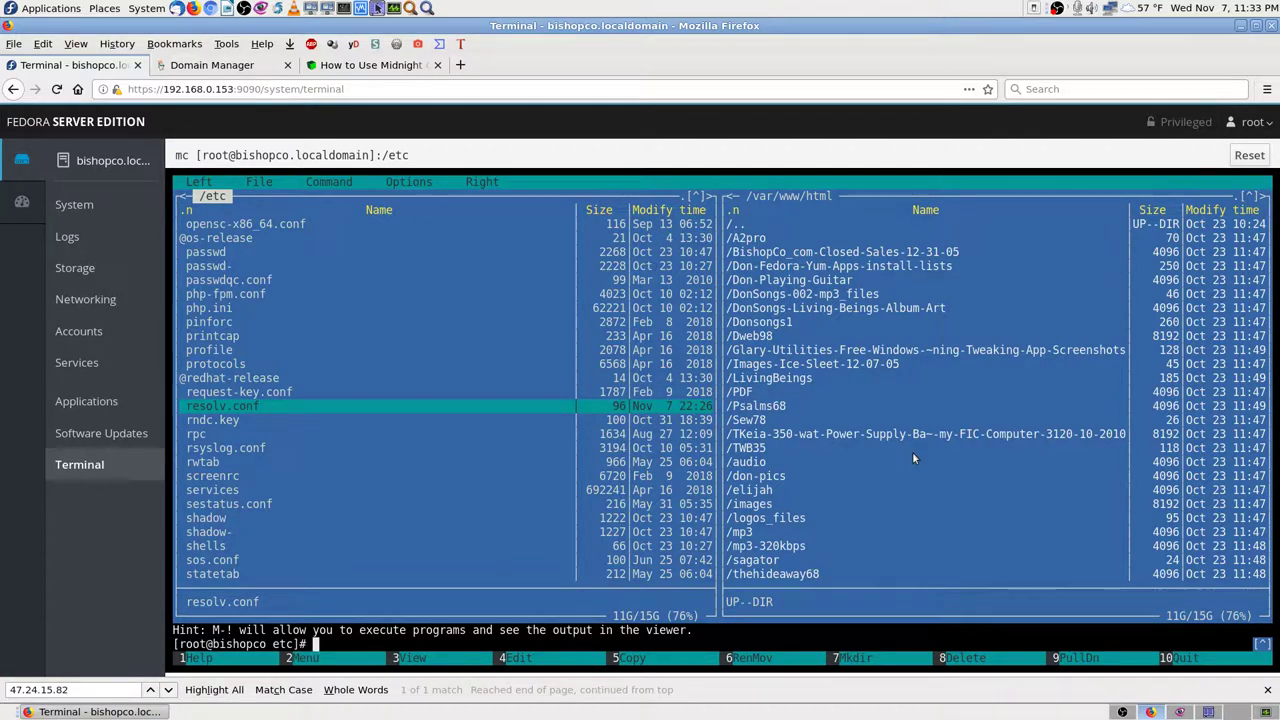
Look through the /etc files between php.ini and rsyslog.conf, ending with rsyslog.conf highlighted
key("Up")
key("Up")
key("Up")
key("Up")
key("Up")
key("Up")
key("Up")
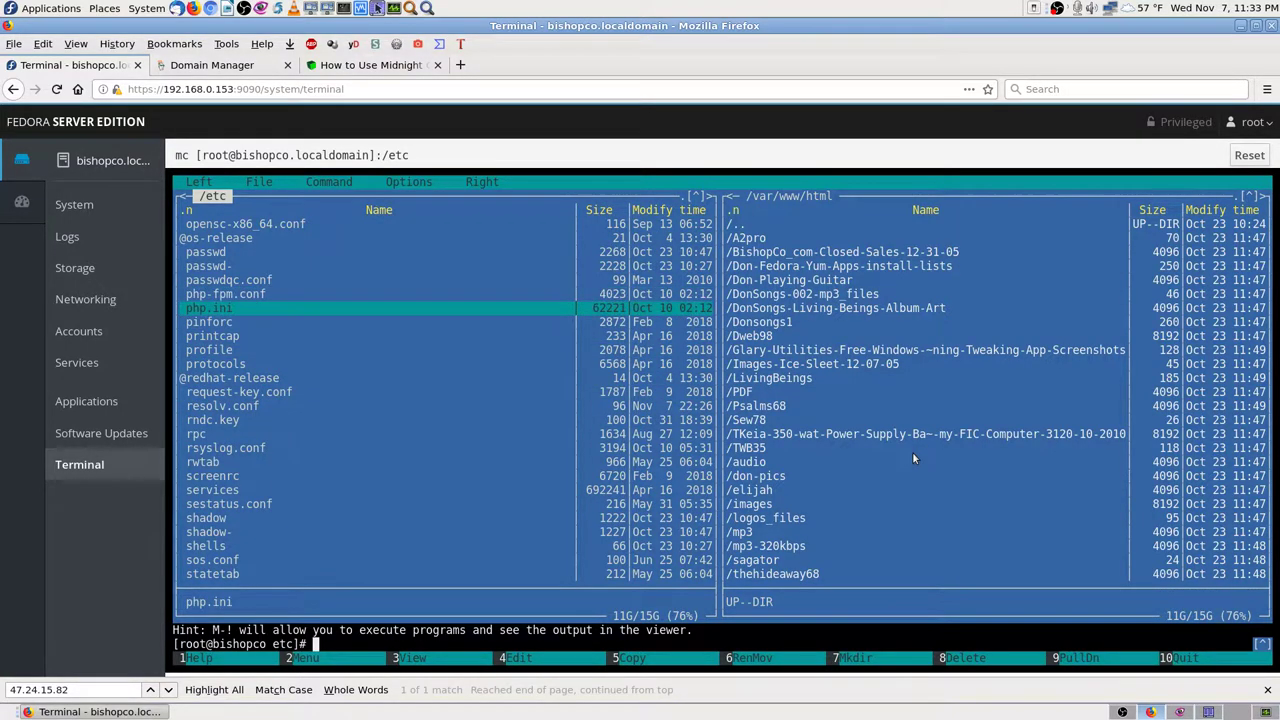
key("Down")
key("Down")
key("Down")
key("Down")
key("Down")
key("Down")
key("Down")
key("Down")
key("Down")
key("Down")
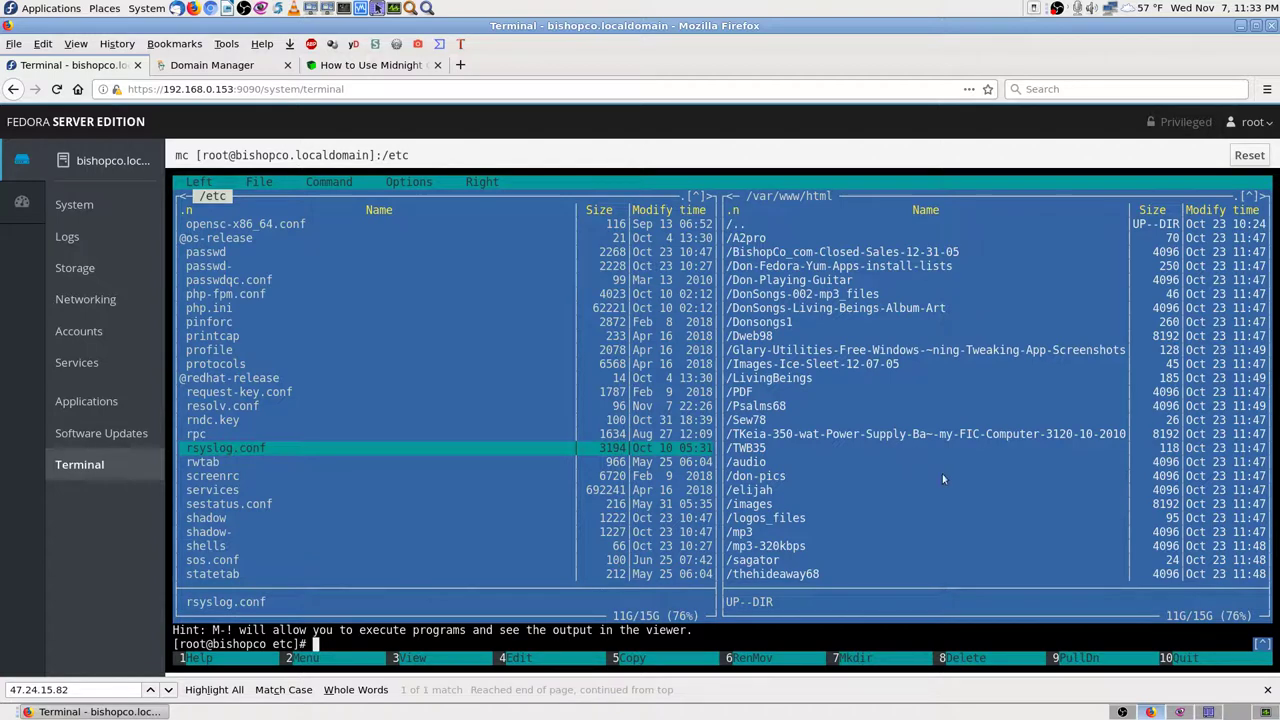
Close the browser's find bar, and check the dhclient.conf screenshot in Gwenview before returning to the Firefox terminal
left_click(1268, 690)
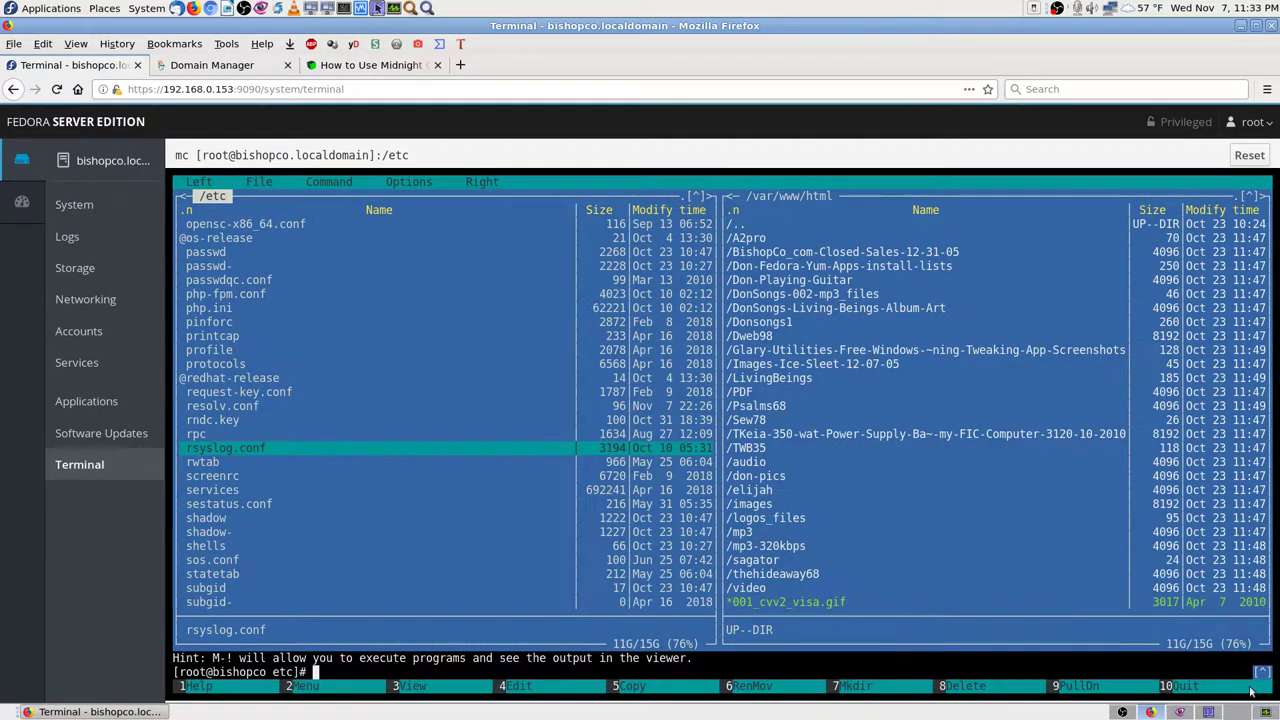
left_click(1179, 712)
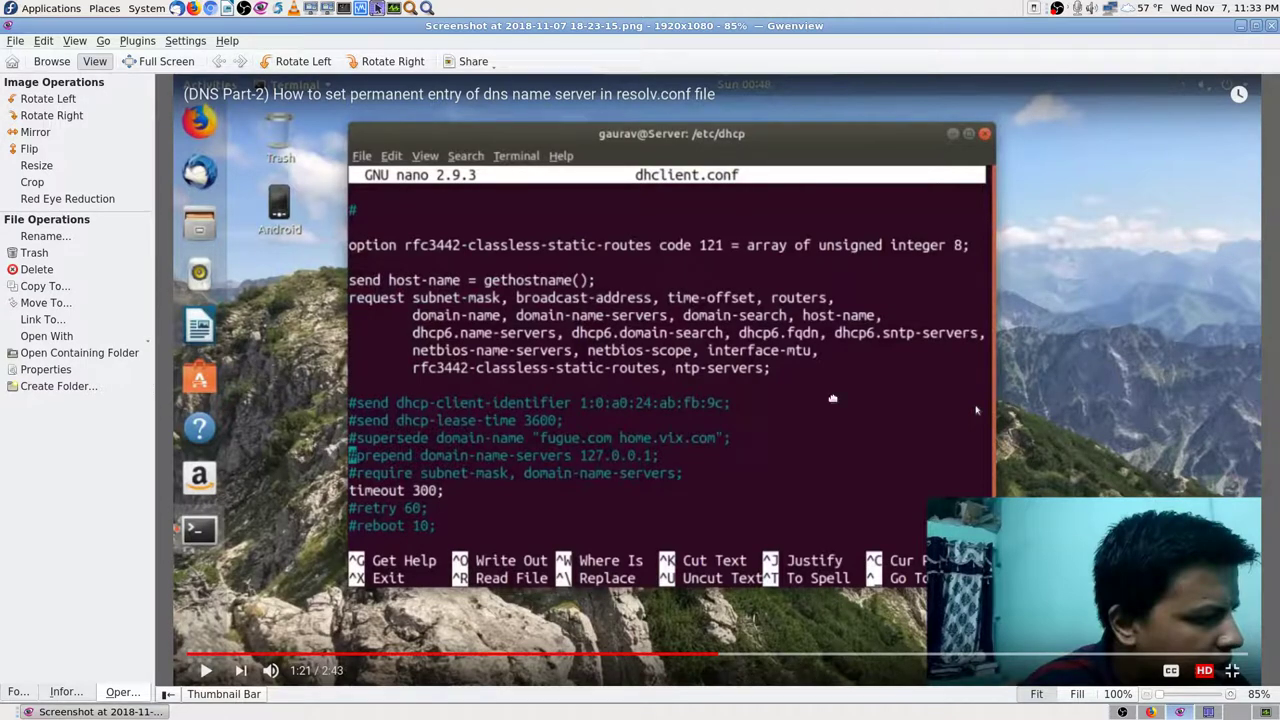
left_click(1150, 712)
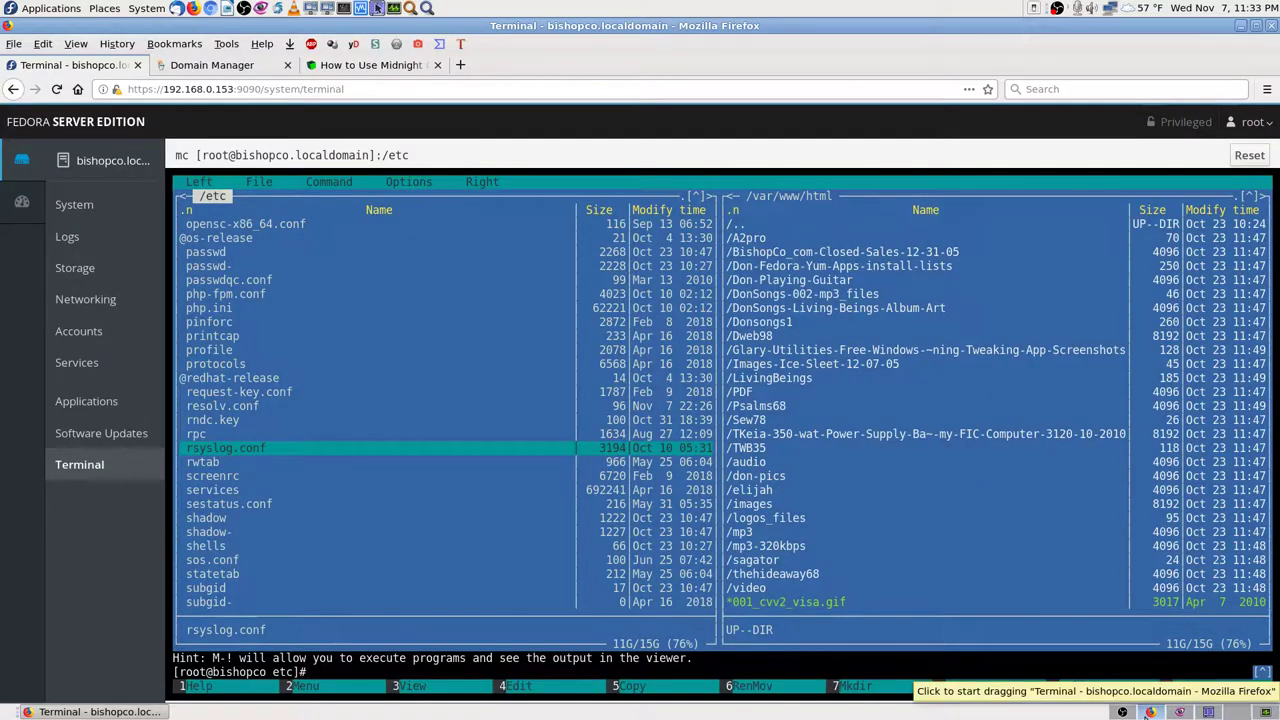
Look back up through the /etc files from rsyslog.conf to os-release for dhclient.conf
key("Up")
key("Up")
key("Up")
key("Up")
key("Up")
key("Up")
key("Up")
key("Up")
key("Up")
key("Up")
key("Up")
key("Up")
key("Up")
key("Up")
key("Up")
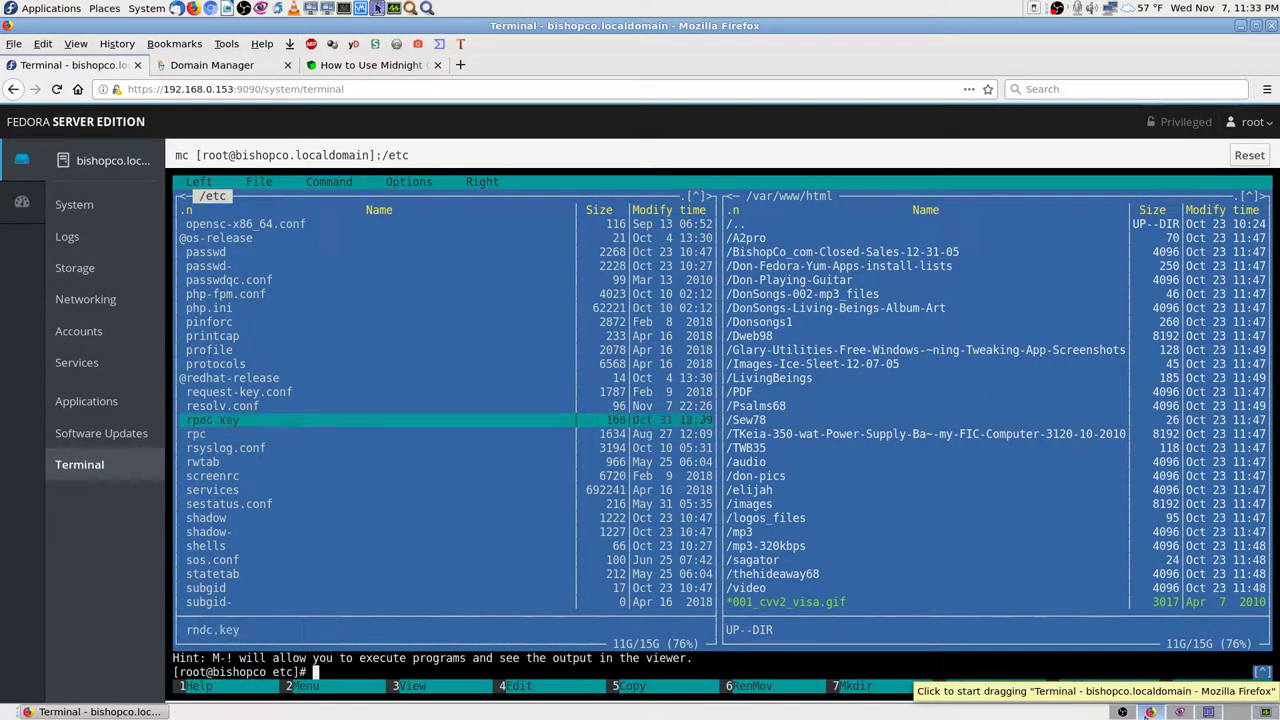
type("d")
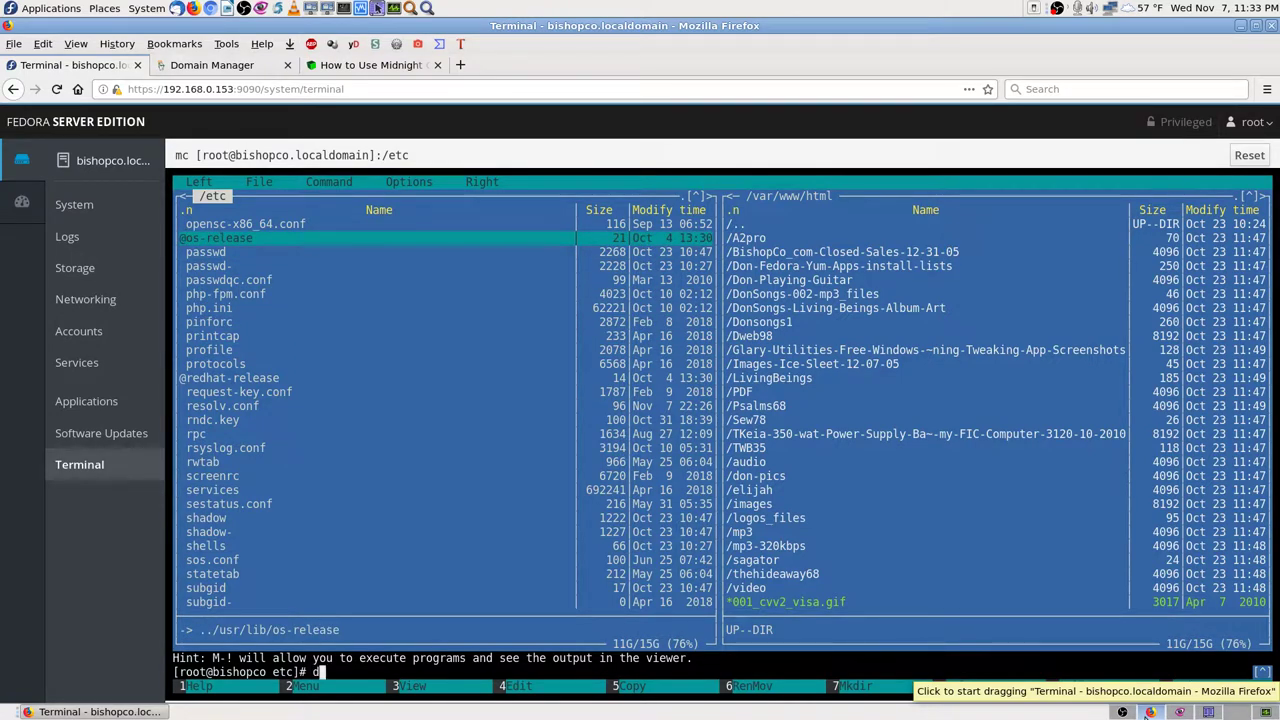
type("hc")
key("BackSpace")
key("BackSpace")
key("BackSpace")
Search upward through the /etc files around passwdqc.conf and on to at.deny for dhclient.conf
key("Up")
key("Down")
key("Down")
key("Down")
key("Down")
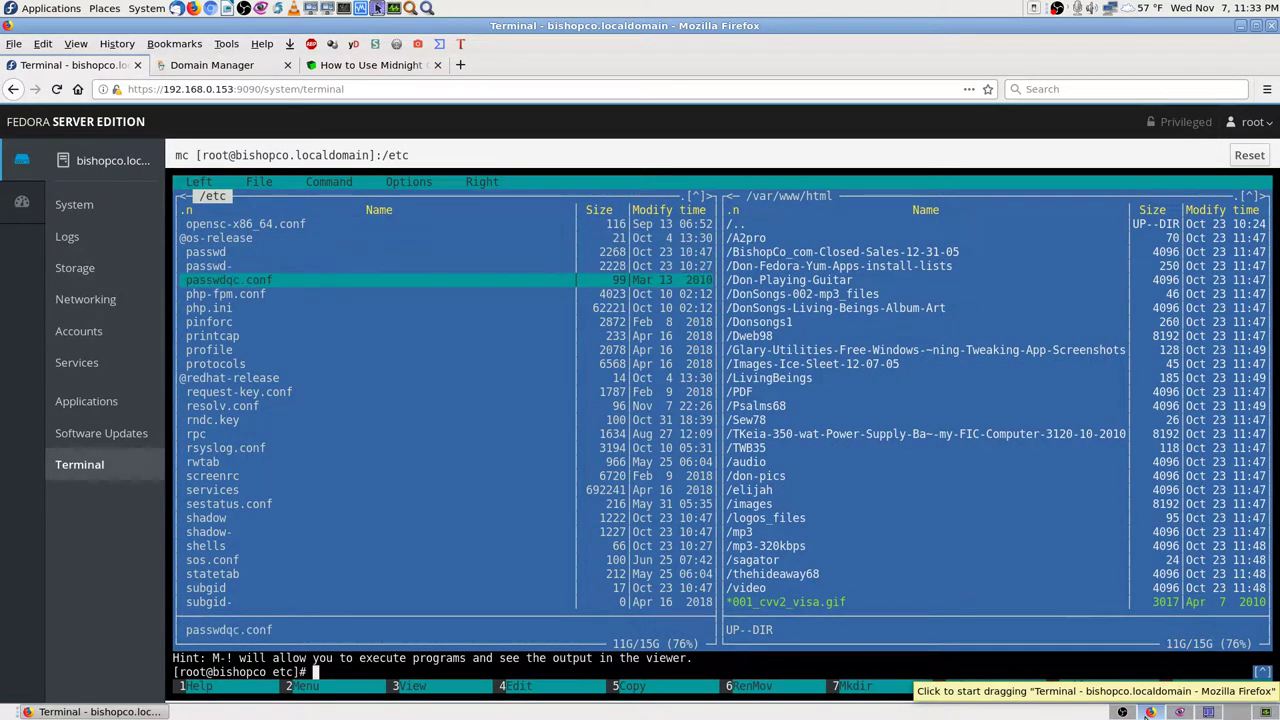
key("Down")
key("Up")
key("Up")
key("Up")
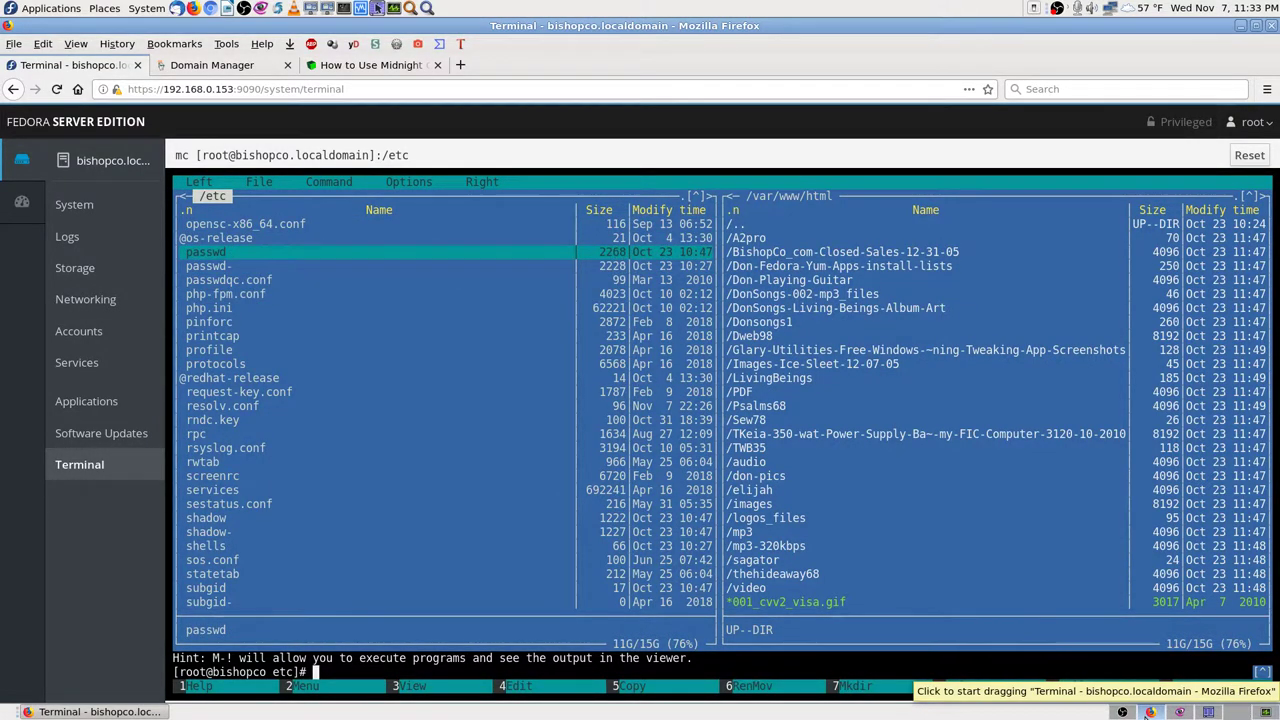
key("Up")
key("Up")
key("Up")
key("Up")
key("Up")
key("Up")
key("Up")
key("Up")
key("Up")
key("Up")
key("Up")
key("Up")
key("Up")
key("Up")
key("Up")
key("Up")
key("Up")
key("Up")
key("Up")
key("Up")
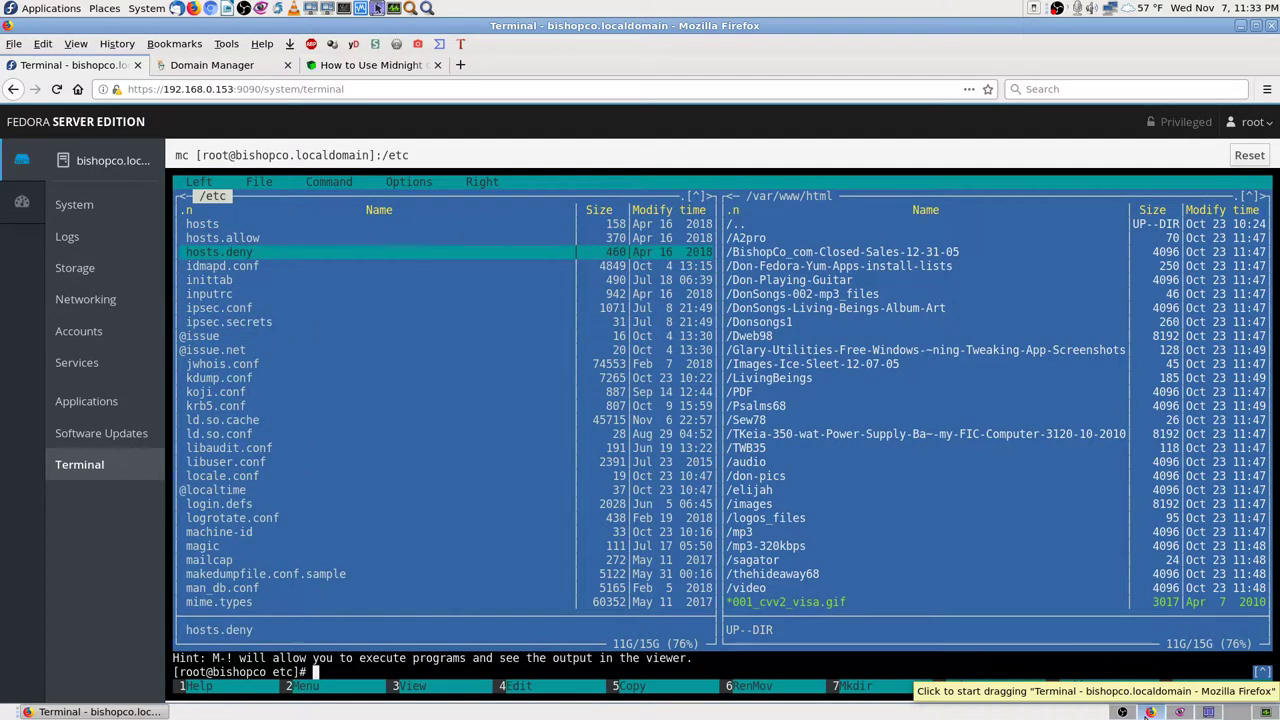
key("Up")
key("Up")
key("Up")
key("Up")
key("Up")
key("Up")
key("Up")
key("Up")
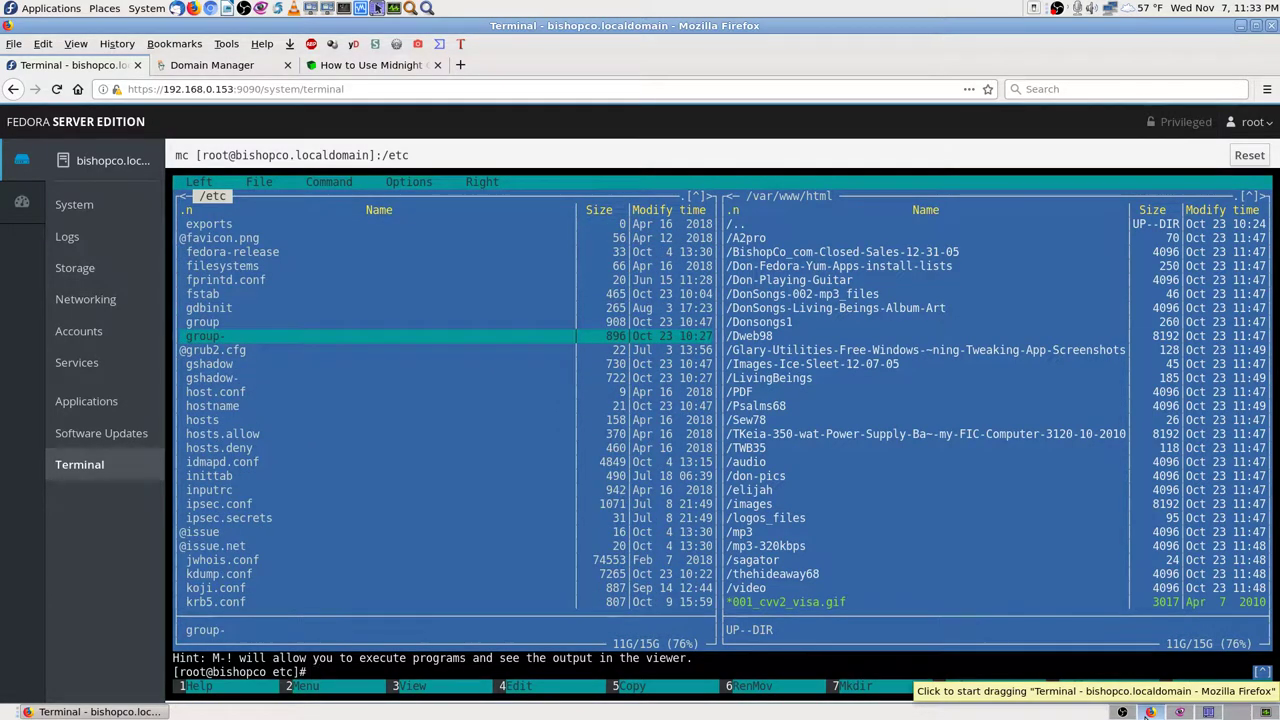
key("Up")
key("Up")
key("Up")
key("Up")
key("Up")
key("Up")
key("Up")
key("Up")
key("Up")
key("Up")
key("Up")
key("Up")
key("Up")
key("Up")
key("Up")
key("Up")
key("Up")
key("Up")
key("Up")
key("Up")
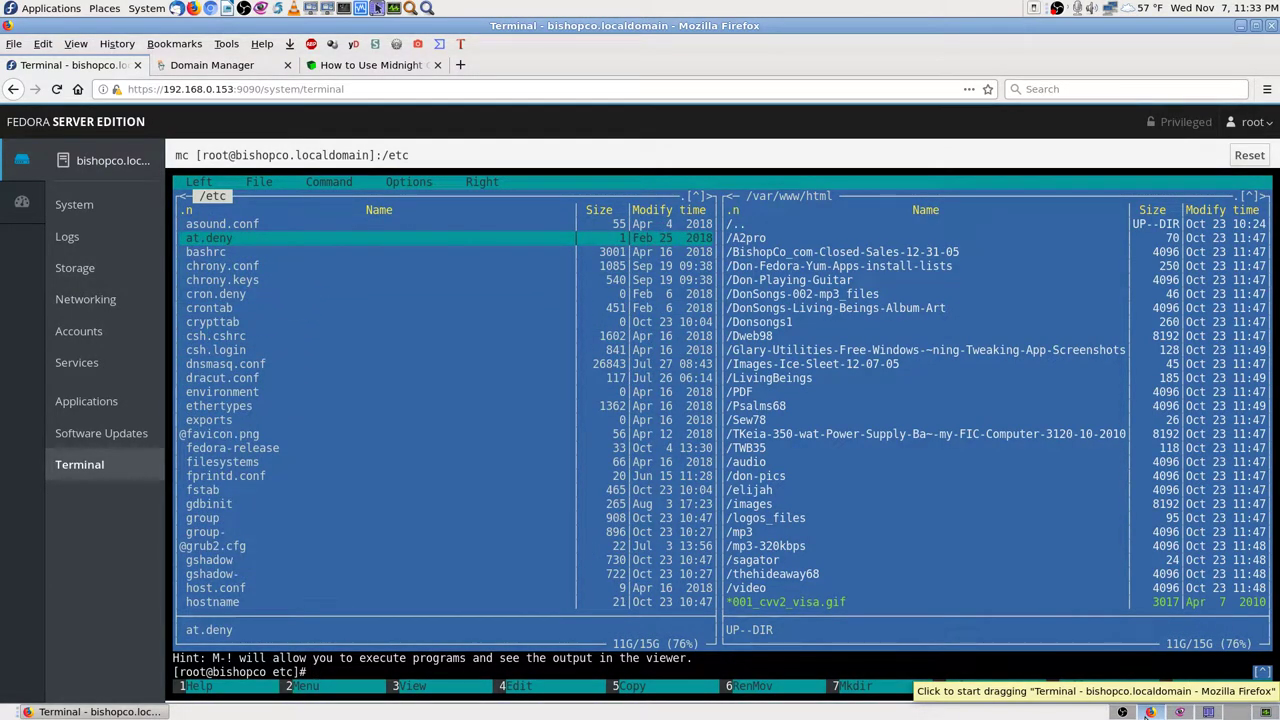
Check the alphabetical /etc entries from at.deny down to fstab for dhclient.conf
key("Down")
key("Down")
key("Down")
key("Down")
key("Down")
key("Down")
key("Down")
key("Down")
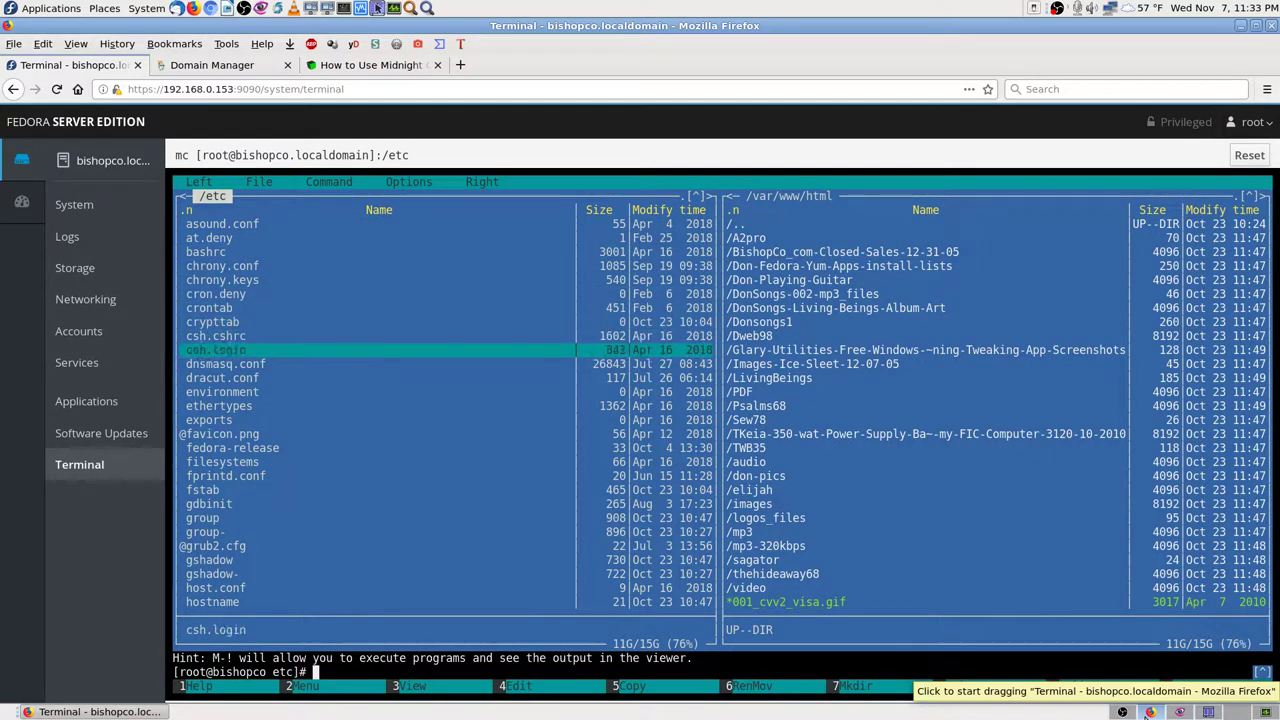
key("Down")
key("Down")
key("Down")
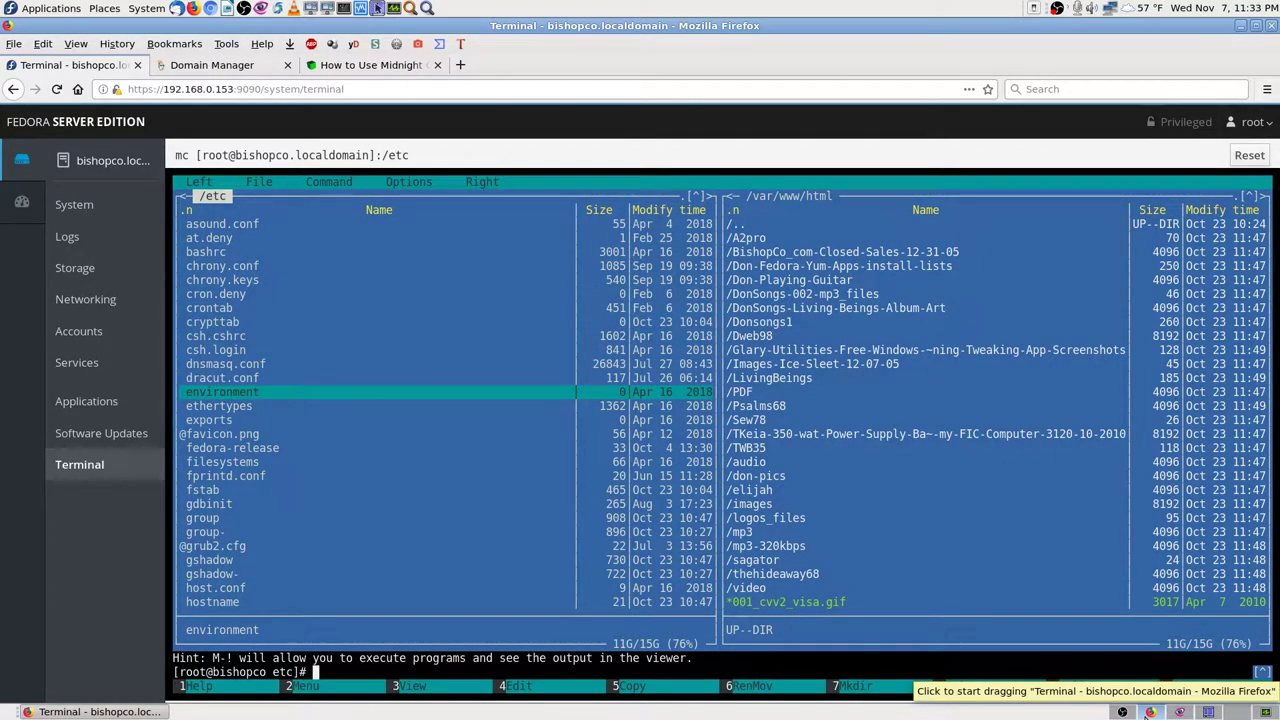
key("Down")
key("Down")
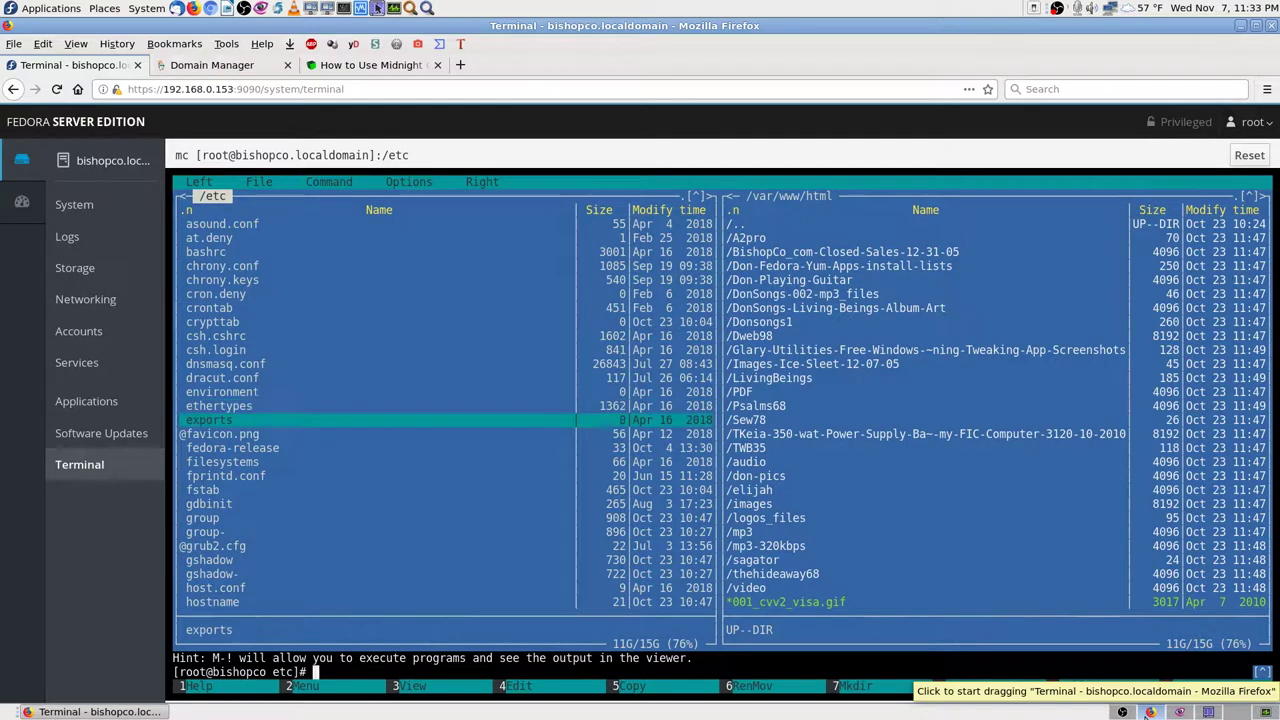
key("Down")
key("Down")
key("Down")
key("Down")
key("Down")
key("Down")
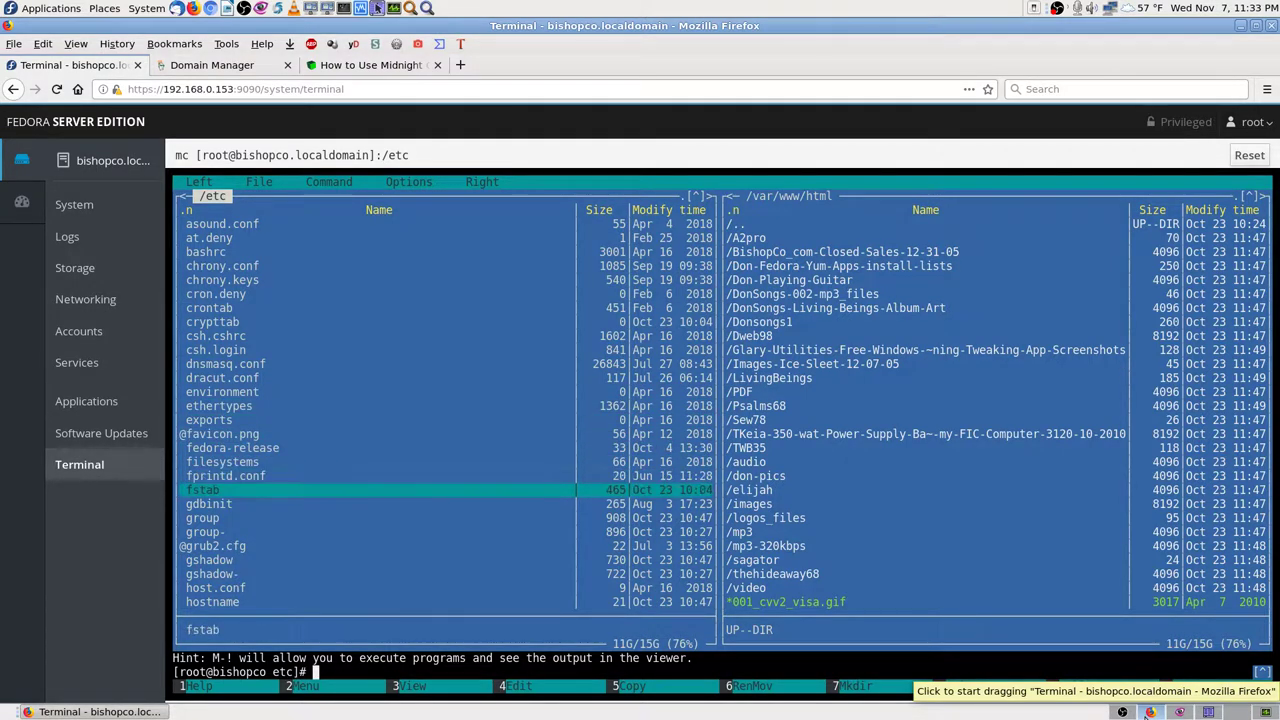
Look back up the /etc listing from fstab to DIR_COLORS
key("Up")
key("Up")
key("Up")
key("Up")
key("Up")
key("Up")
key("Up")
key("Up")
key("Up")
key("Up")
key("Up")
key("Up")
key("Up")
key("Up")
key("Up")
key("Up")
key("Up")
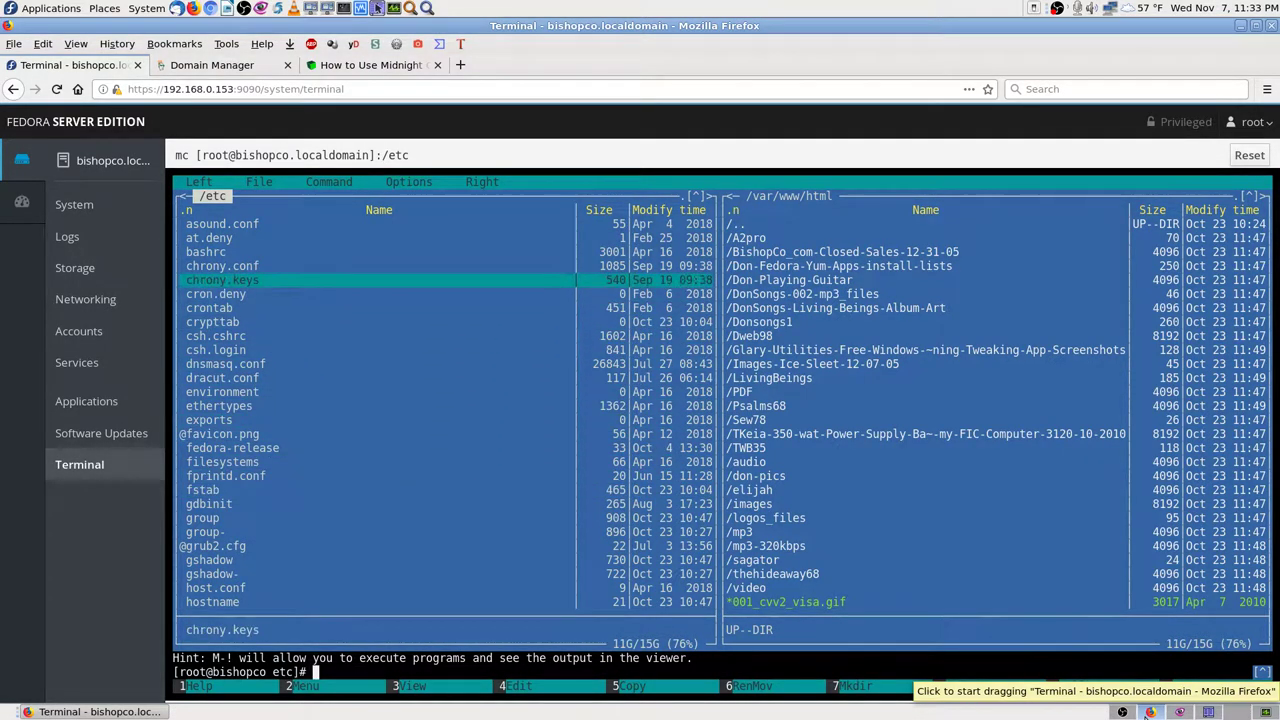
key("Up")
key("Up")
key("Up")
key("Up")
key("Up")
key("Up")
key("Up")
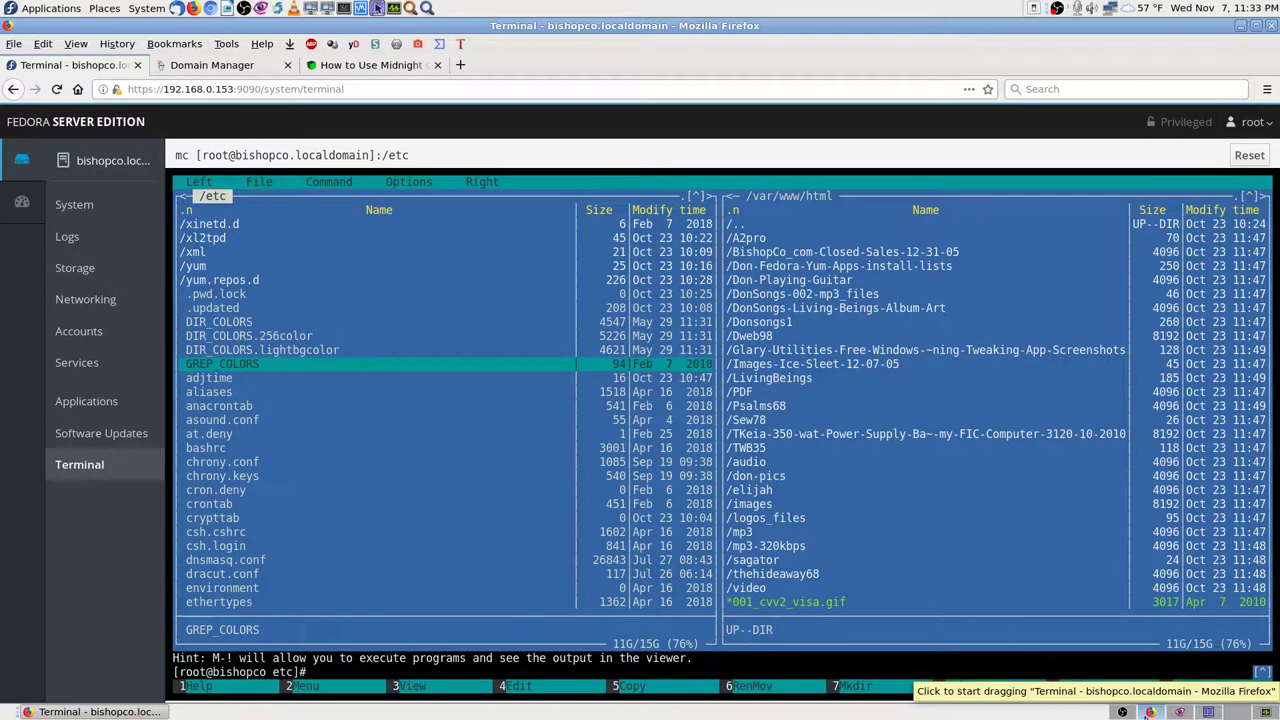
key("Up")
key("Up")
key("Up")
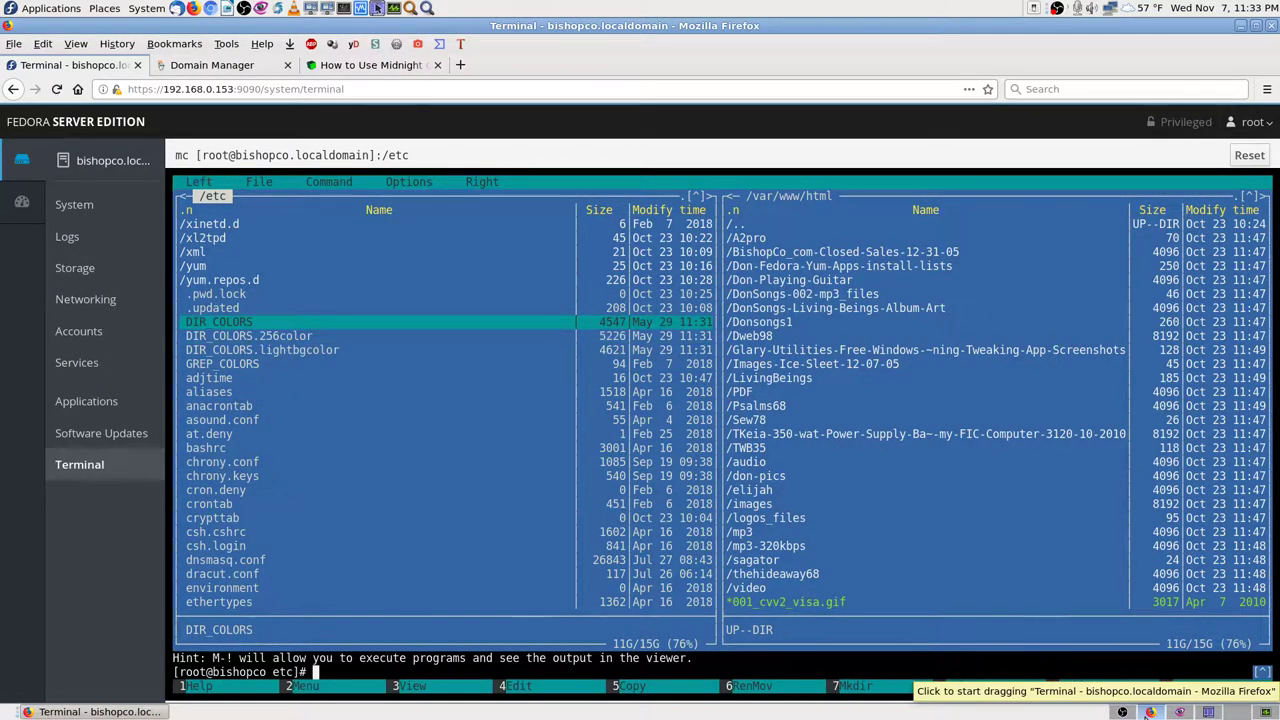
Recheck the /etc files from DIR_COLORS down to crontab
key("Down")
key("Down")
key("Down")
key("Down")
key("Down")
key("Down")
key("Down")
key("Down")
key("Down")
key("Down")
key("Down")
key("Down")
key("Down")
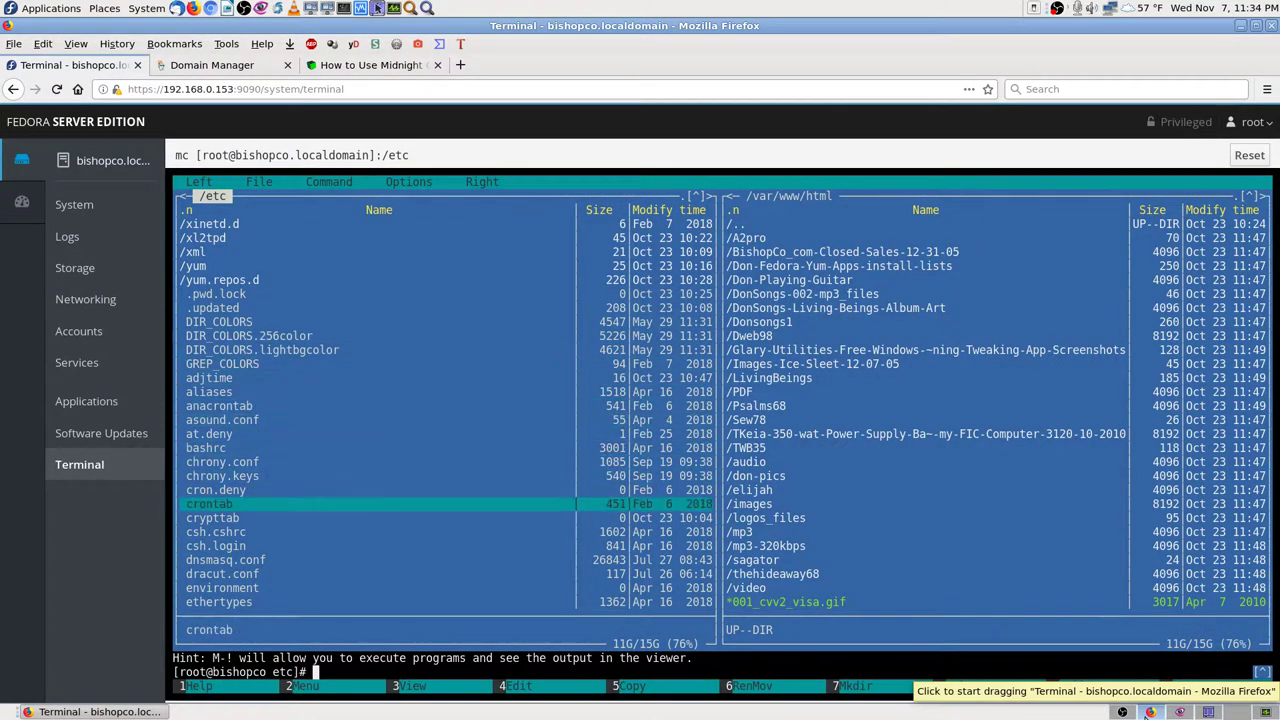
Examine the /etc entries upward from crontab to the xl2tpd directory
key("Up")
key("Up")
key("Up")
key("Up")
key("Up")
key("Up")
key("Up")
key("Up")
key("Up")
key("Up")
key("Up")
key("Up")
key("Up")
key("Up")
key("Up")
key("Up")
key("Up")
key("Up")
key("Up")
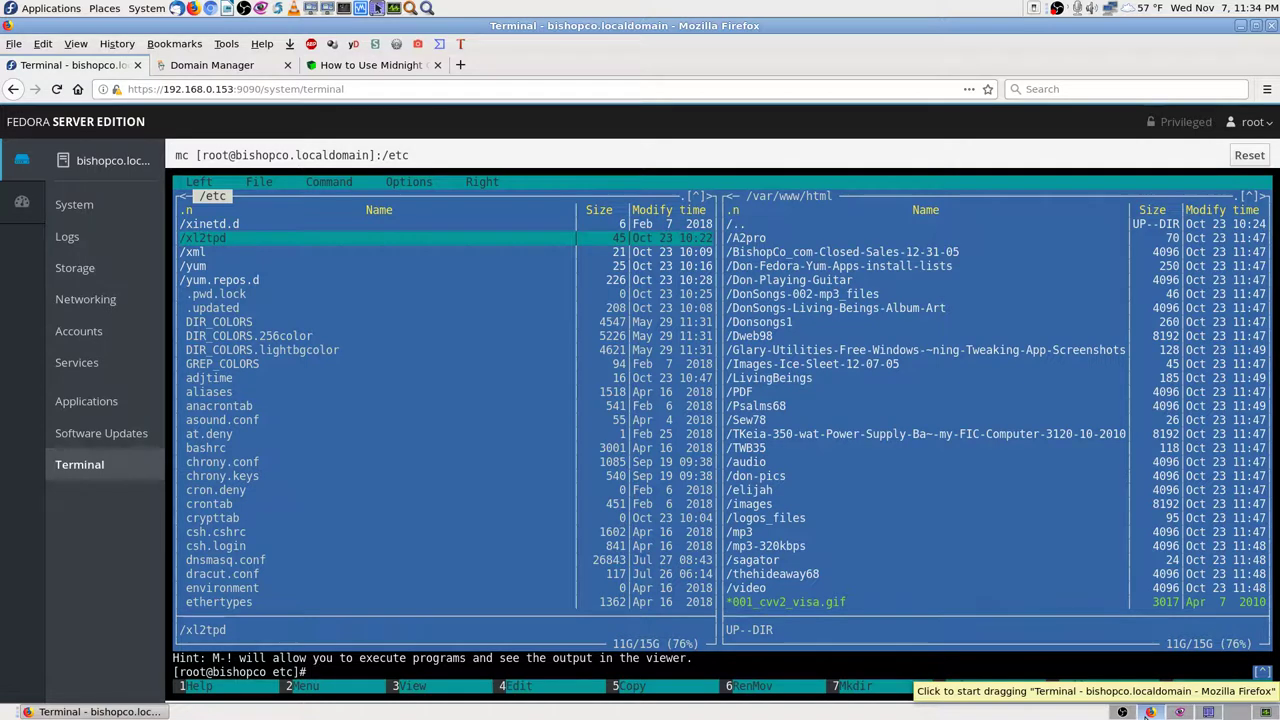
Look through the Midnight Commander option categories from Layout down to Virtual FS
key("F9")
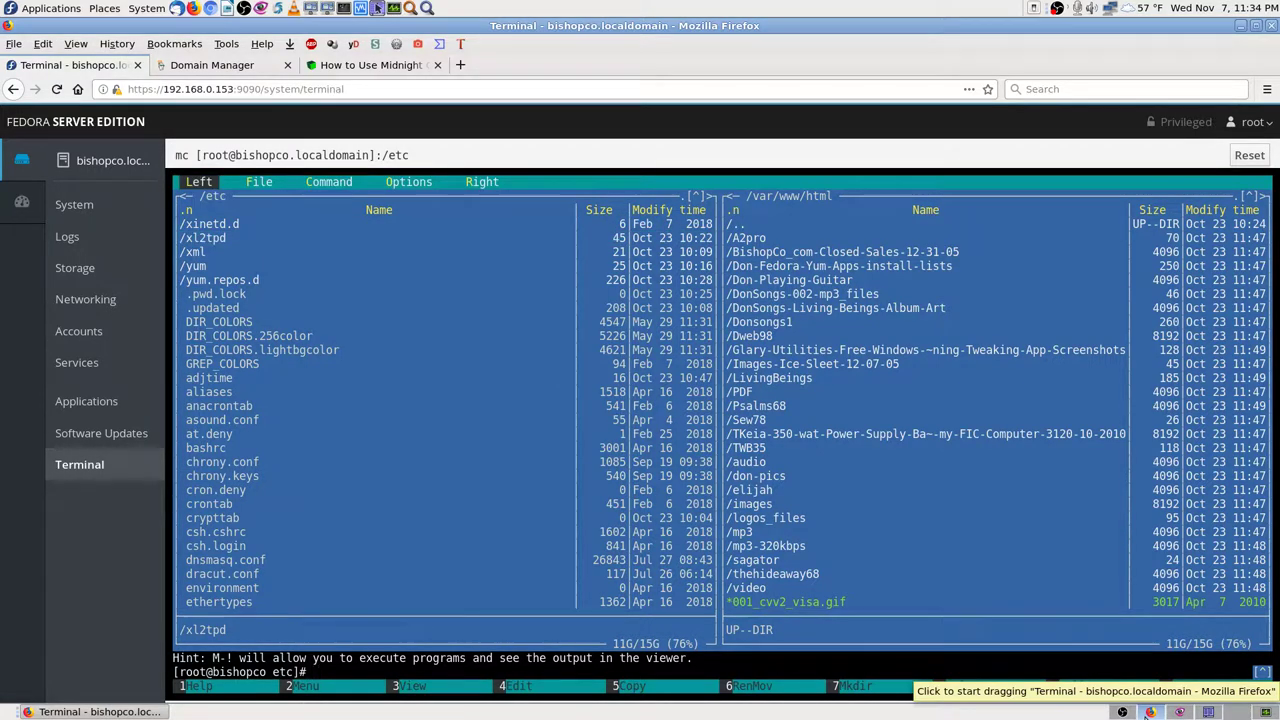
key("Right")
key("Right")
key("Right")
key("Right")
key("Left")
key("Down")
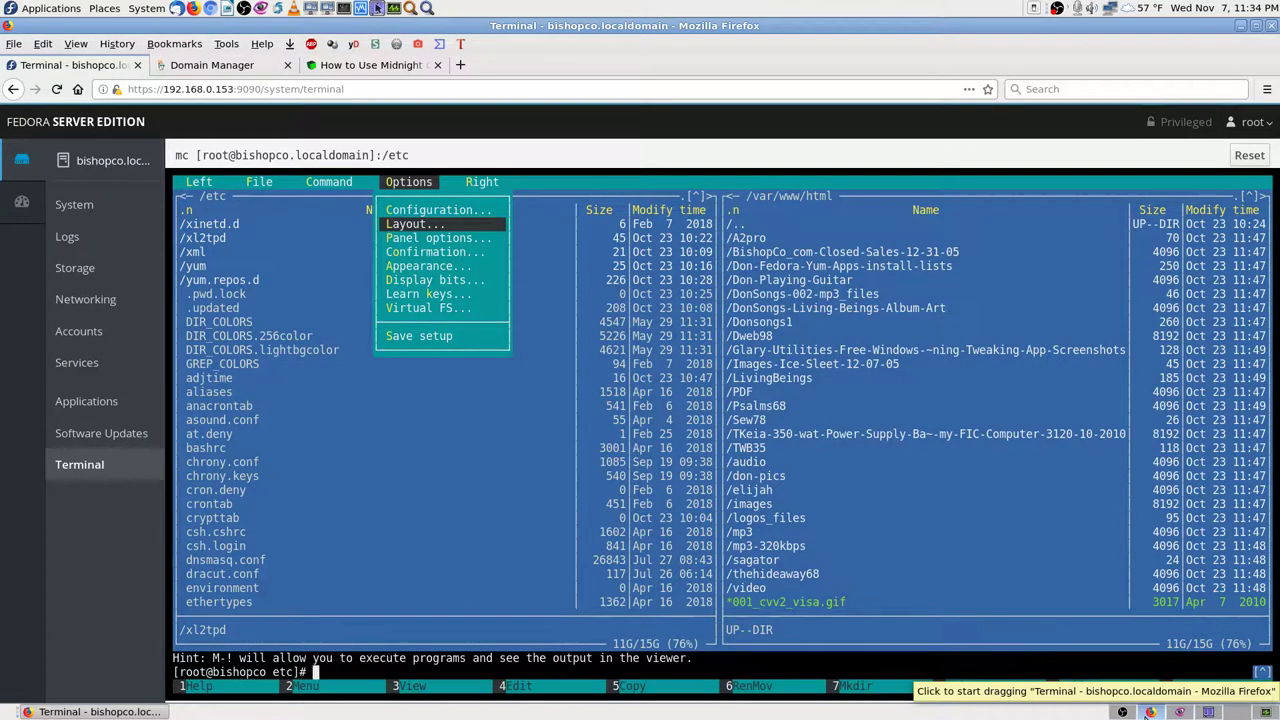
key("Down")
key("Down")
key("Down")
key("Down")
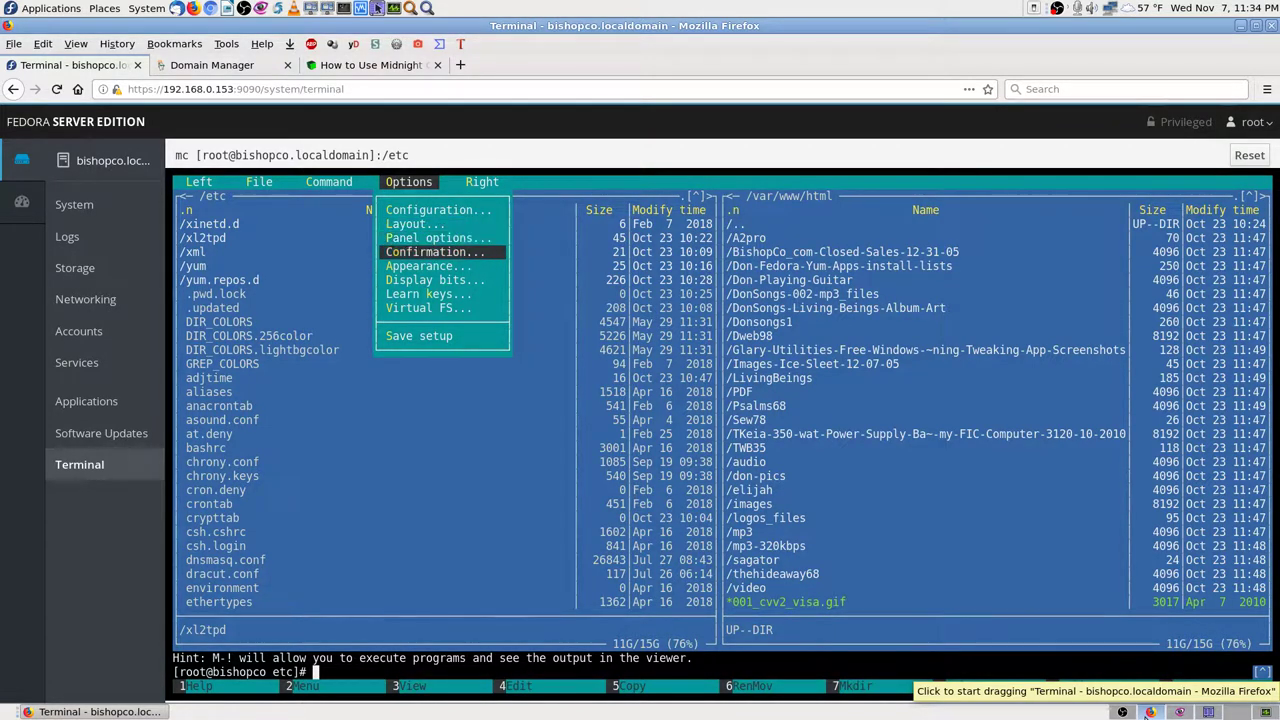
key("Down")
key("Down")
key("Down")
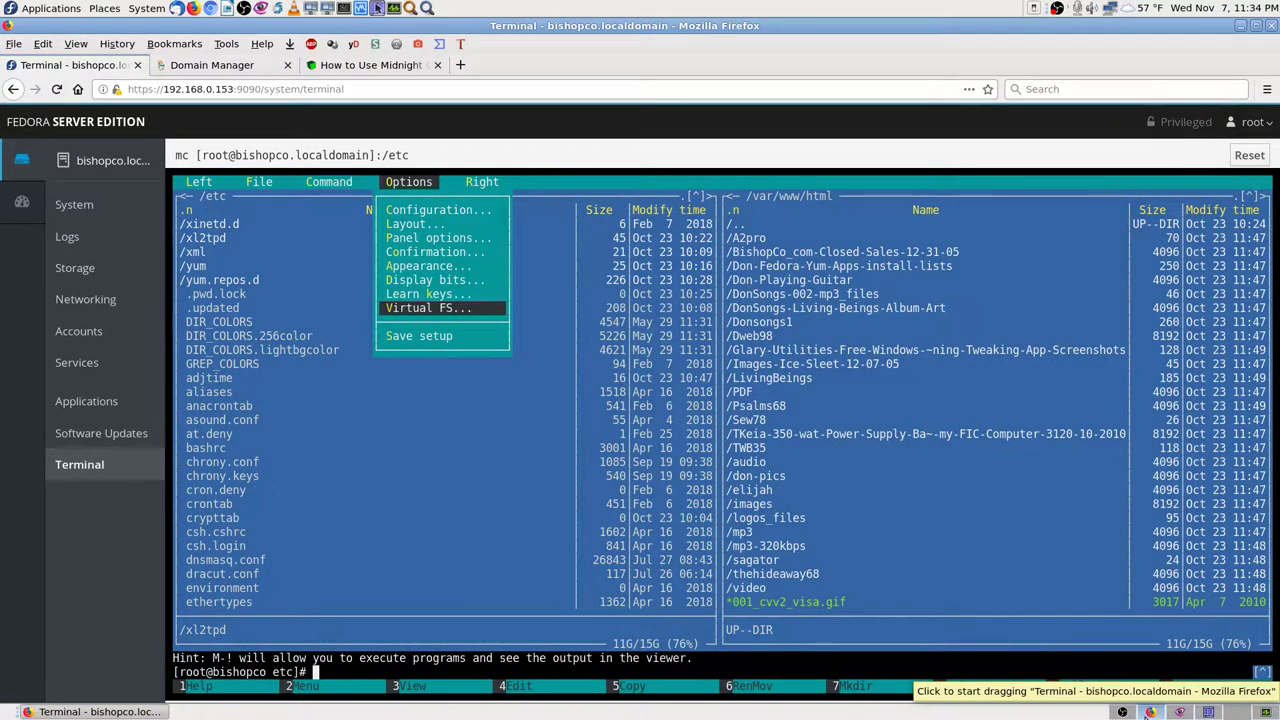
Review the panel split and other options in the Layout settings, then close the dialog without editing them
key("Up")
key("Up")
key("Up")
key("Up")
key("Up")
key("Up")
key("Up")
key("Up")
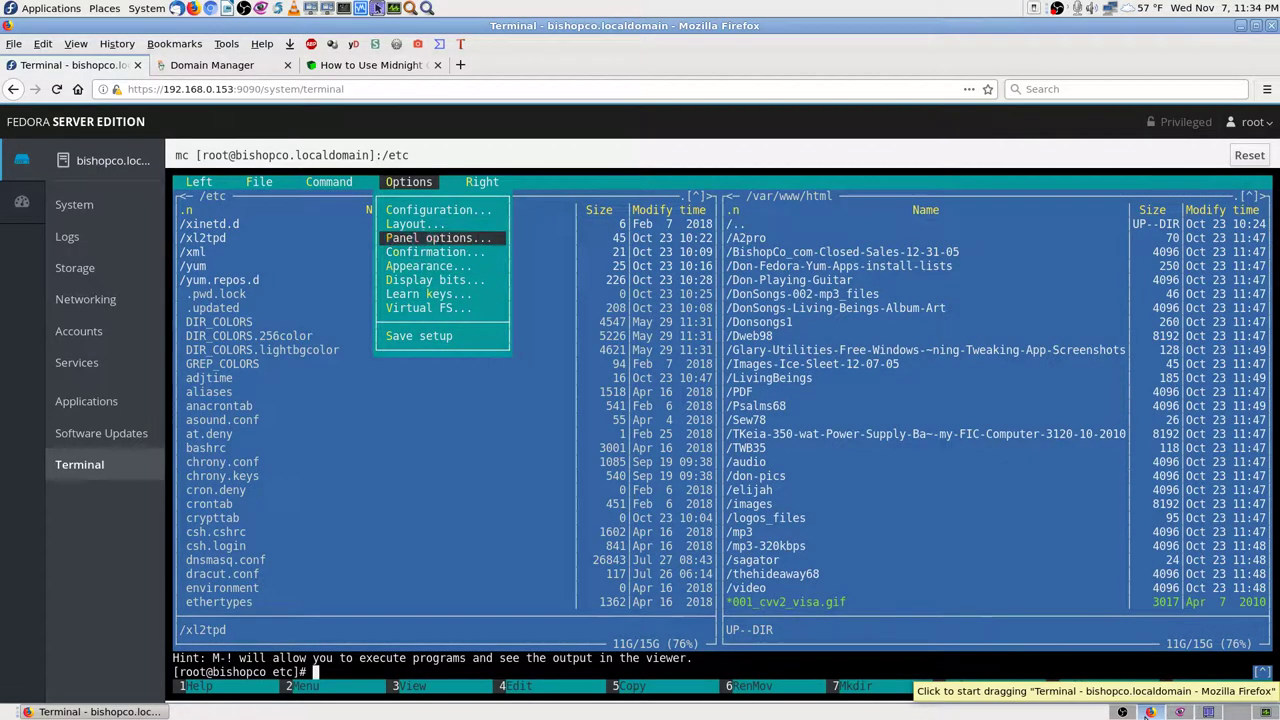
key("Down")
key("Return")
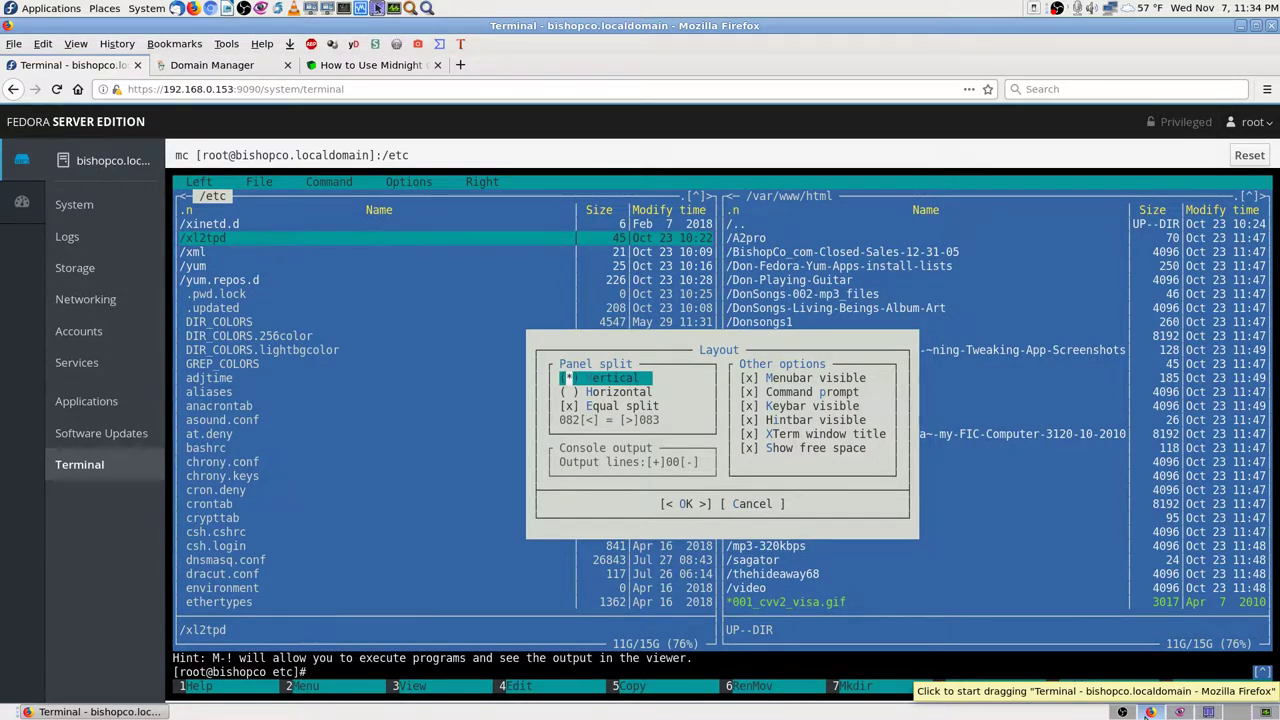
key("Tab")
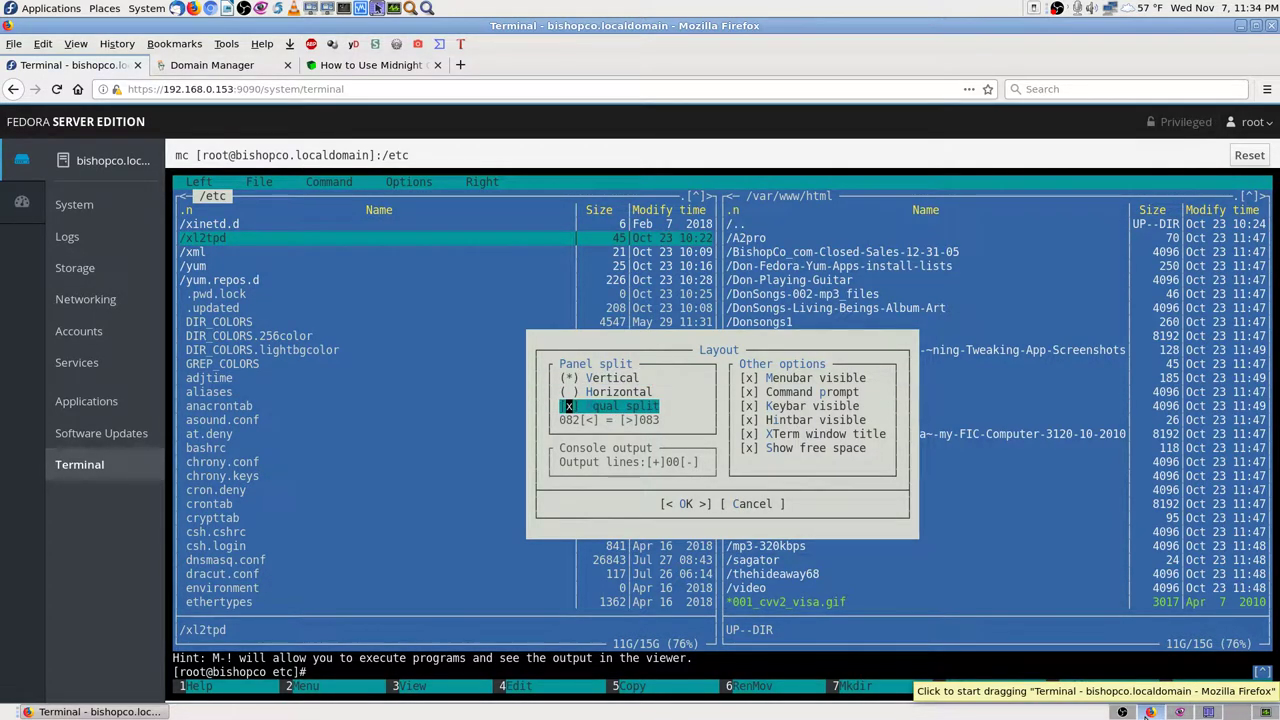
key("Tab")
key("Tab")
key("Tab")
key("Tab")
key("Tab")
key("Tab")
key("Tab")
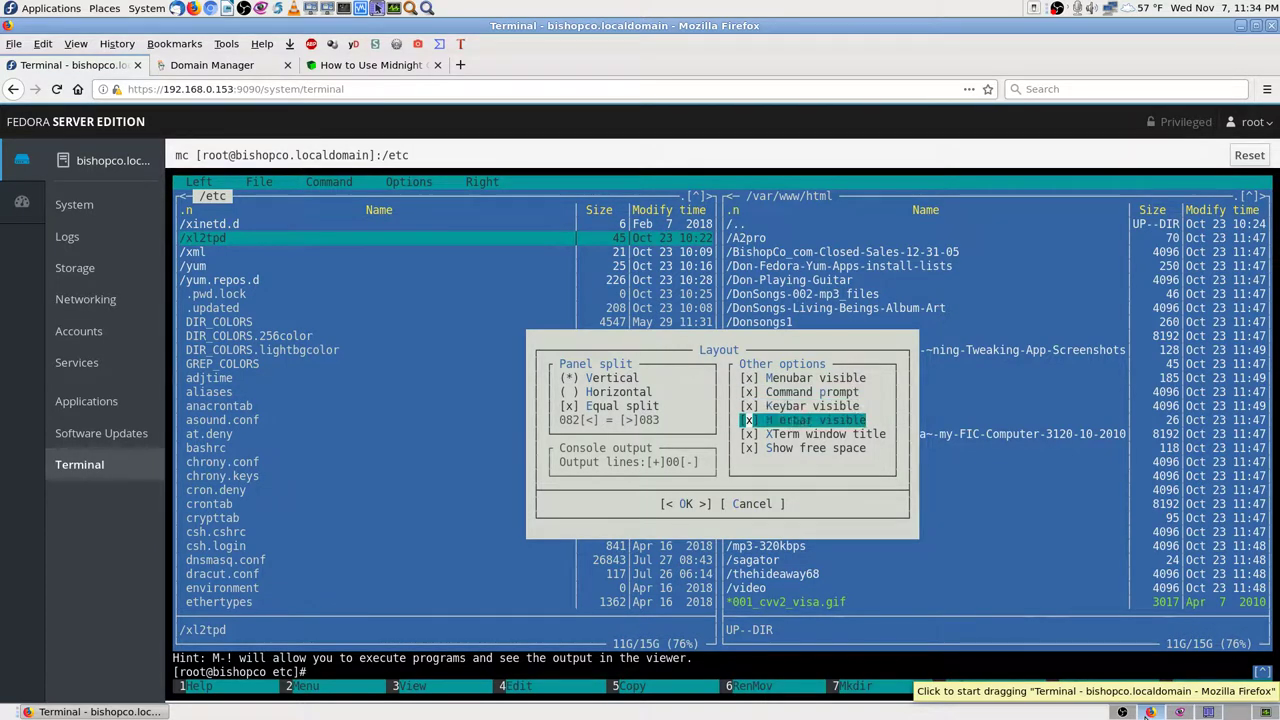
key("Return")
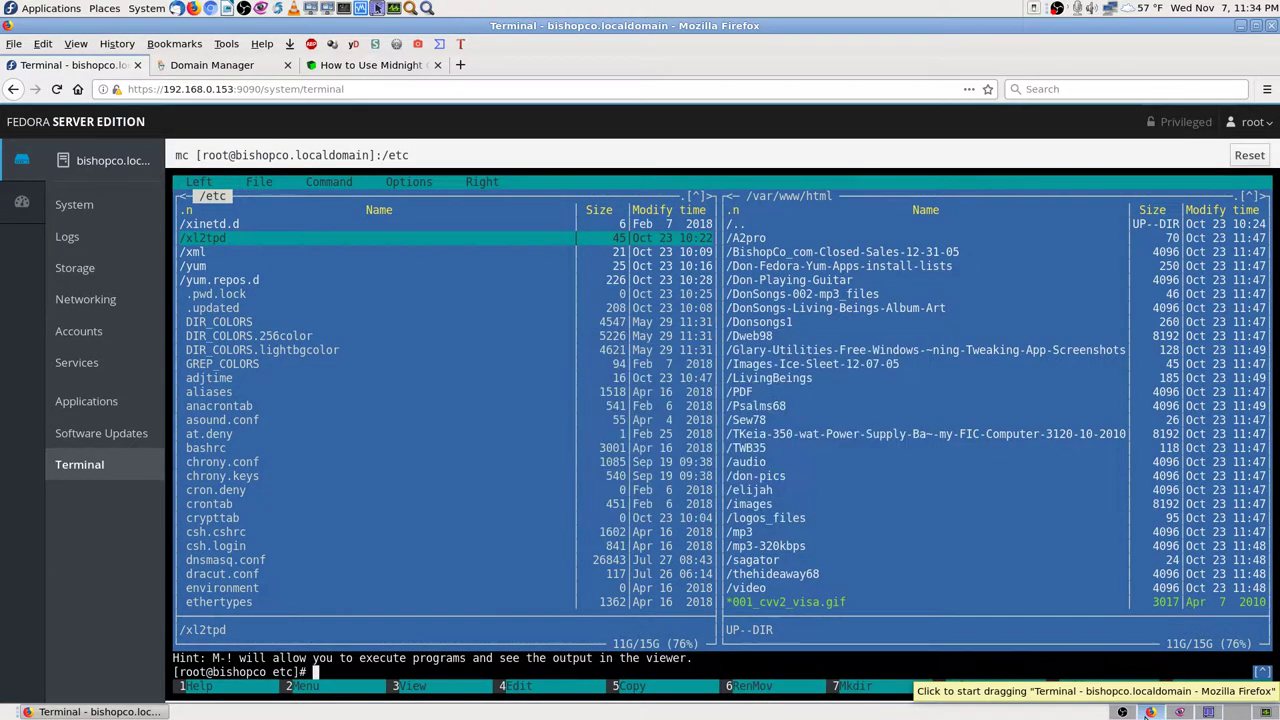
Check the skin choice in the Appearance settings and close the dialog without changing it
key("Up")
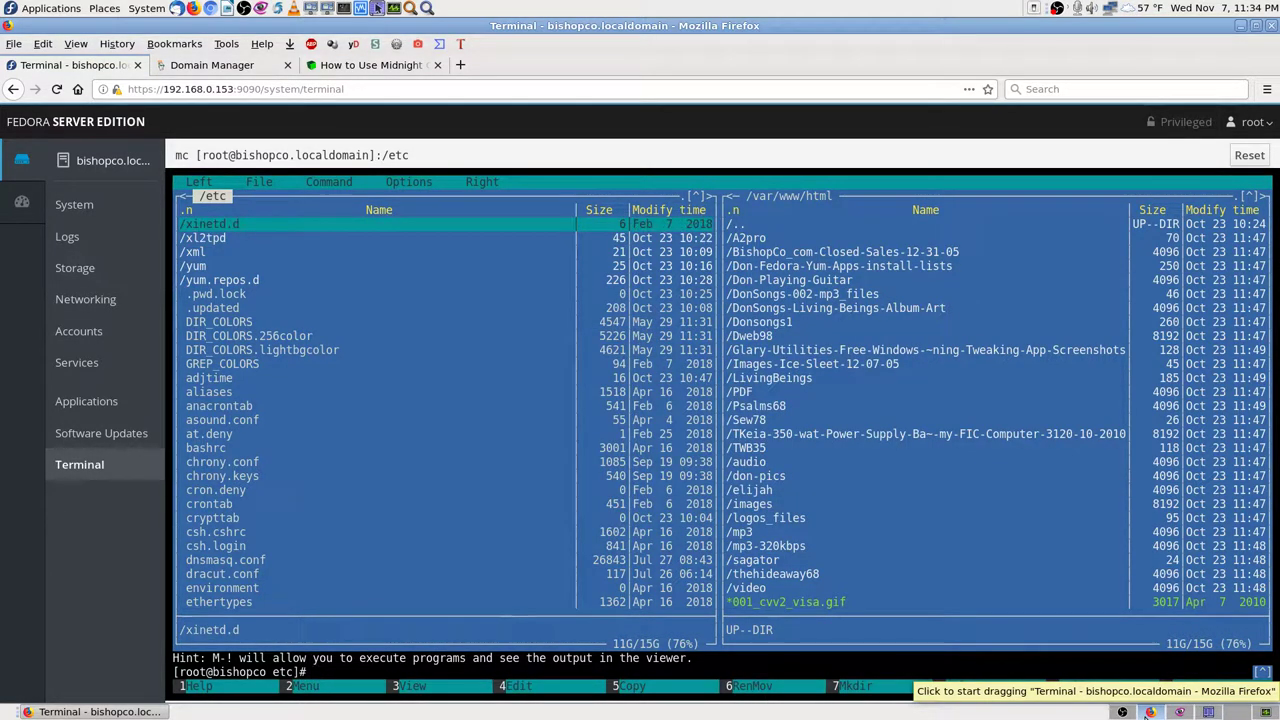
key("Down")
key("F9")
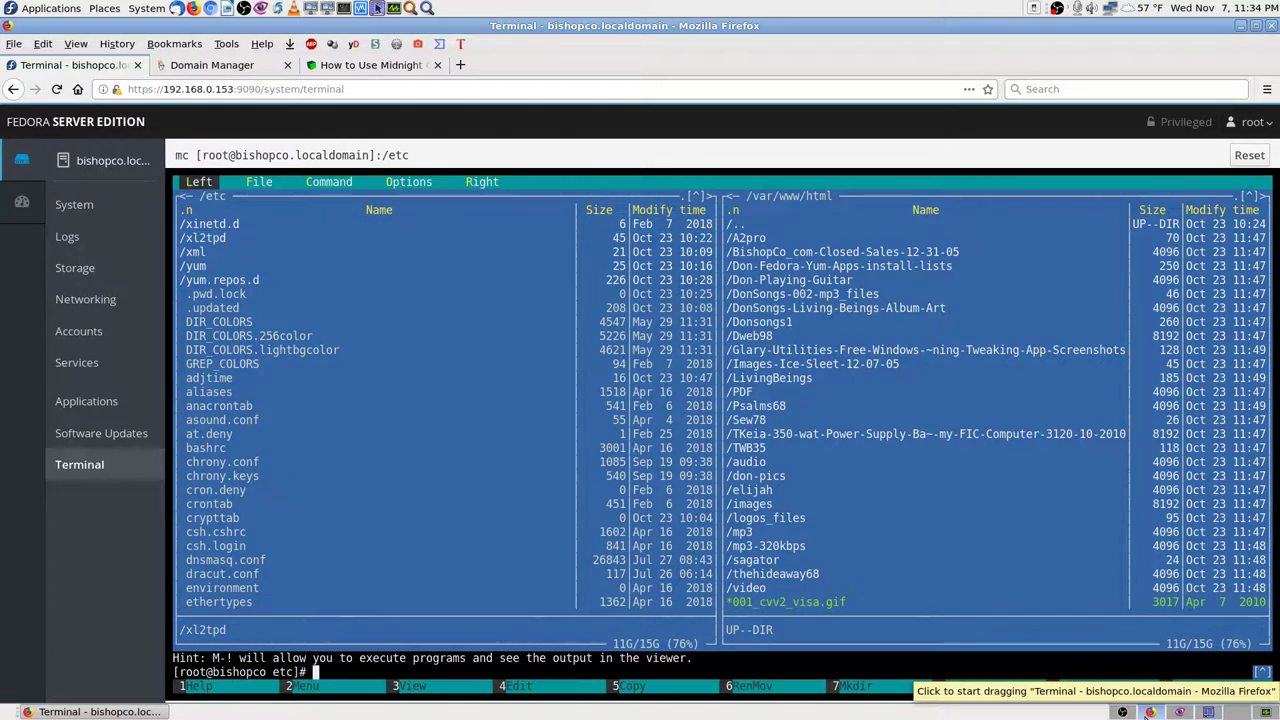
key("Right")
key("Right")
key("Right")
key("Down")
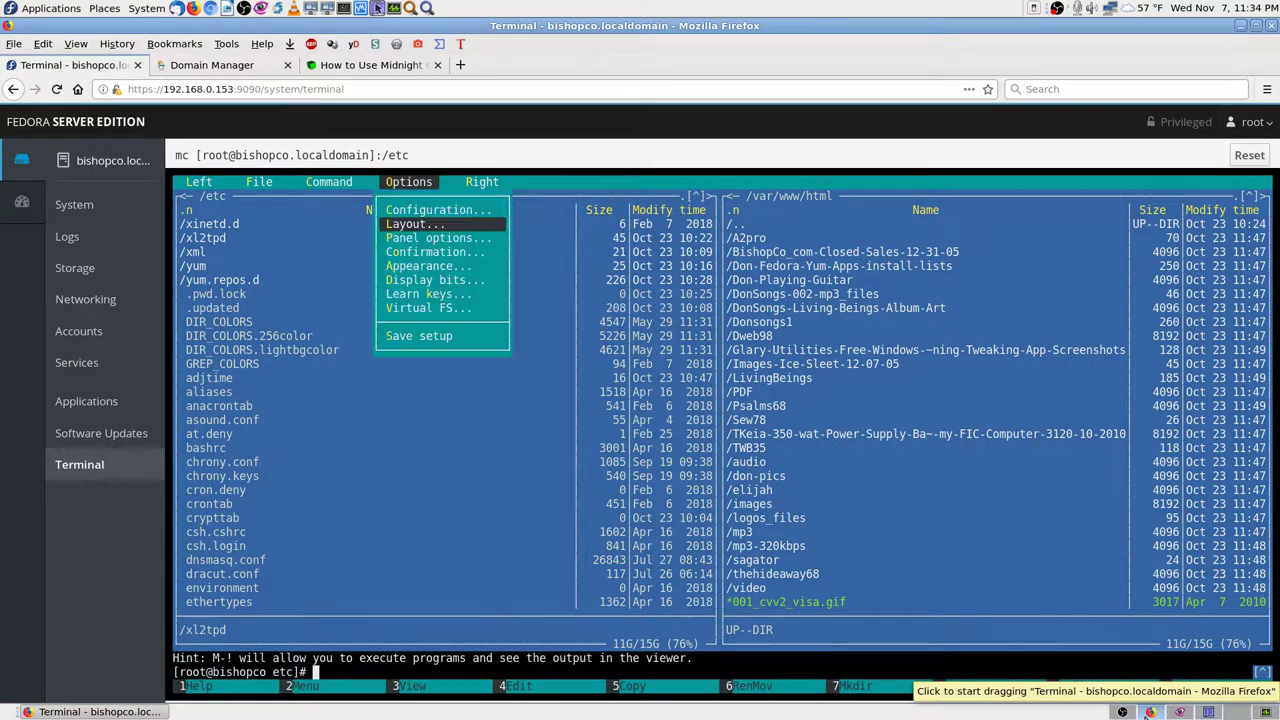
key("Down")
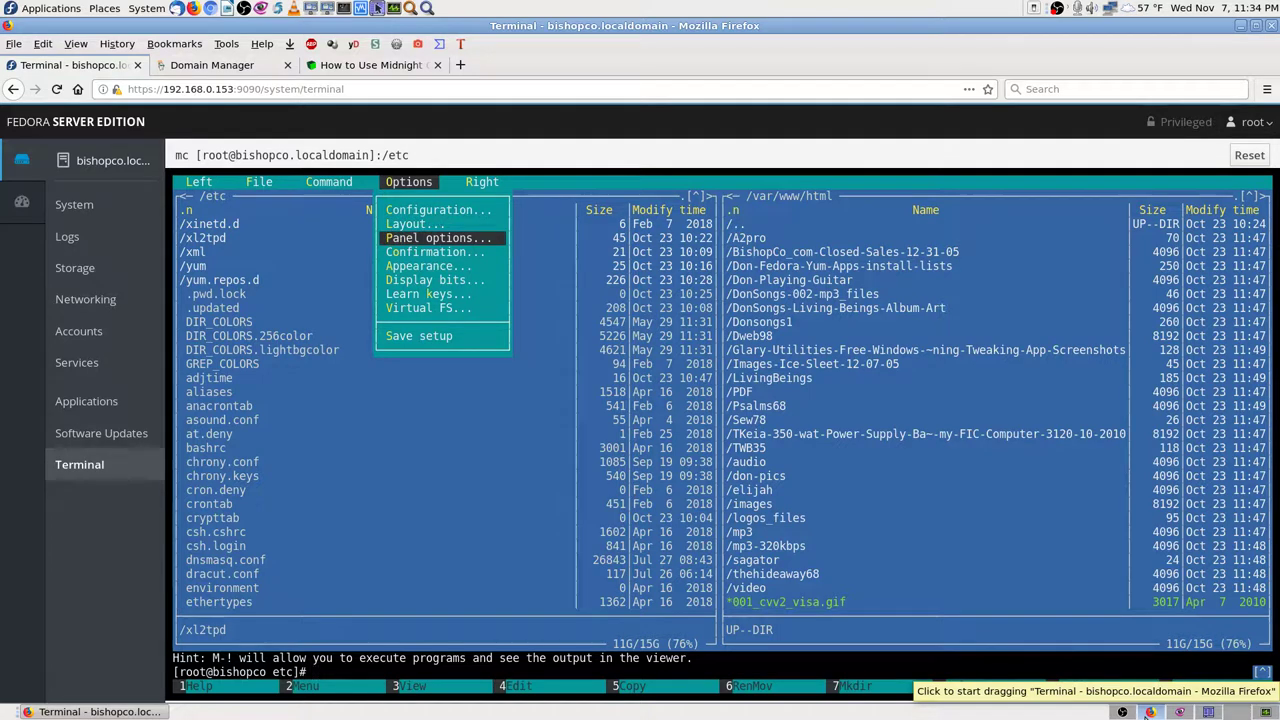
key("Down")
key("Down")
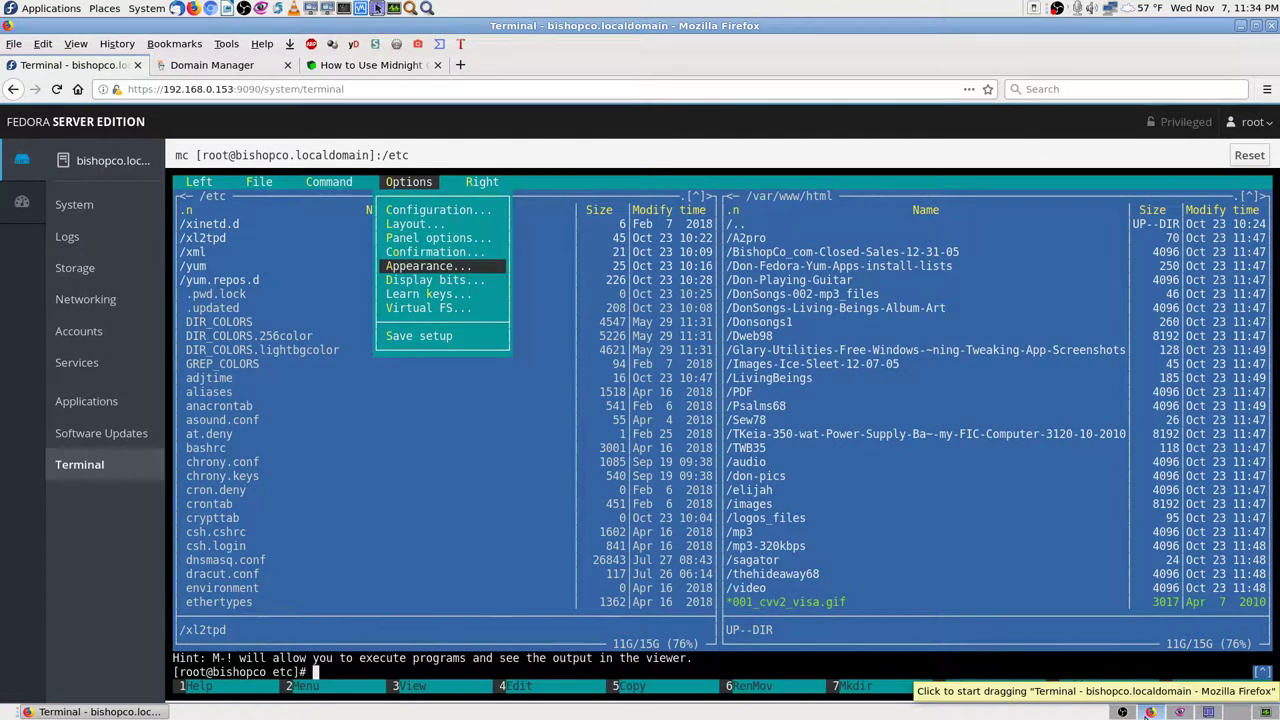
key("Return")
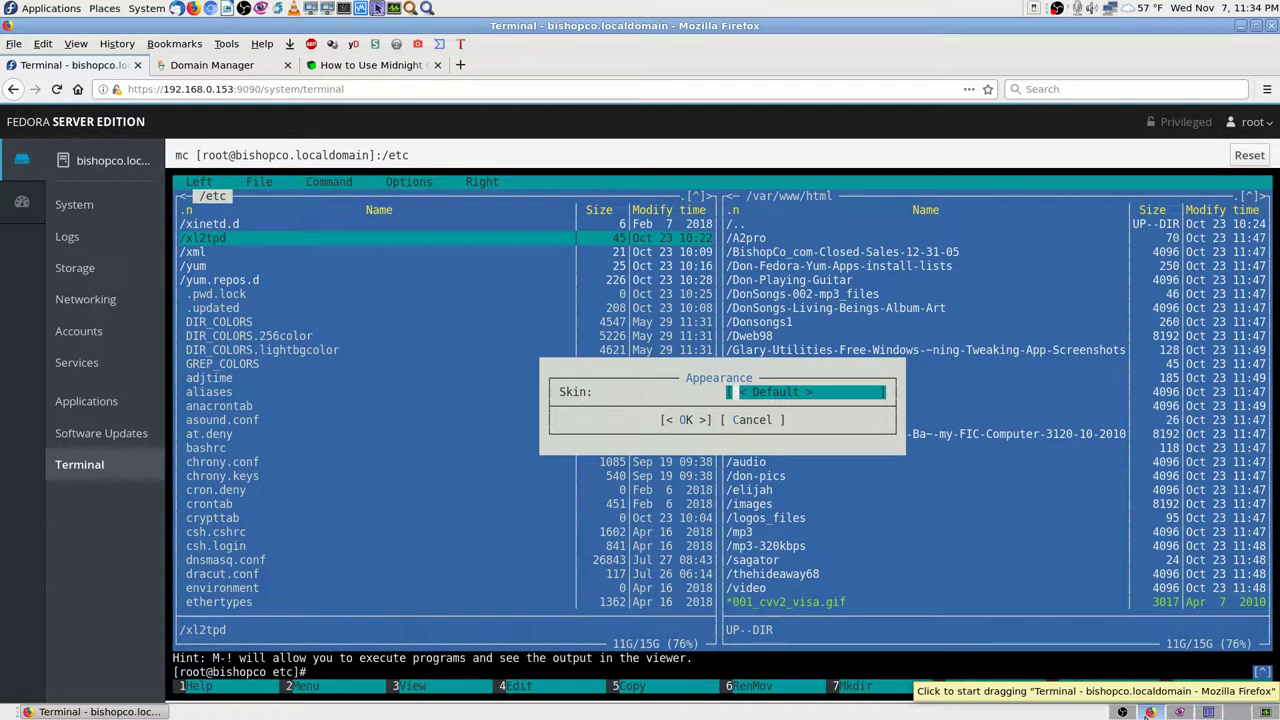
key("Tab")
key("Tab")
key("Return")
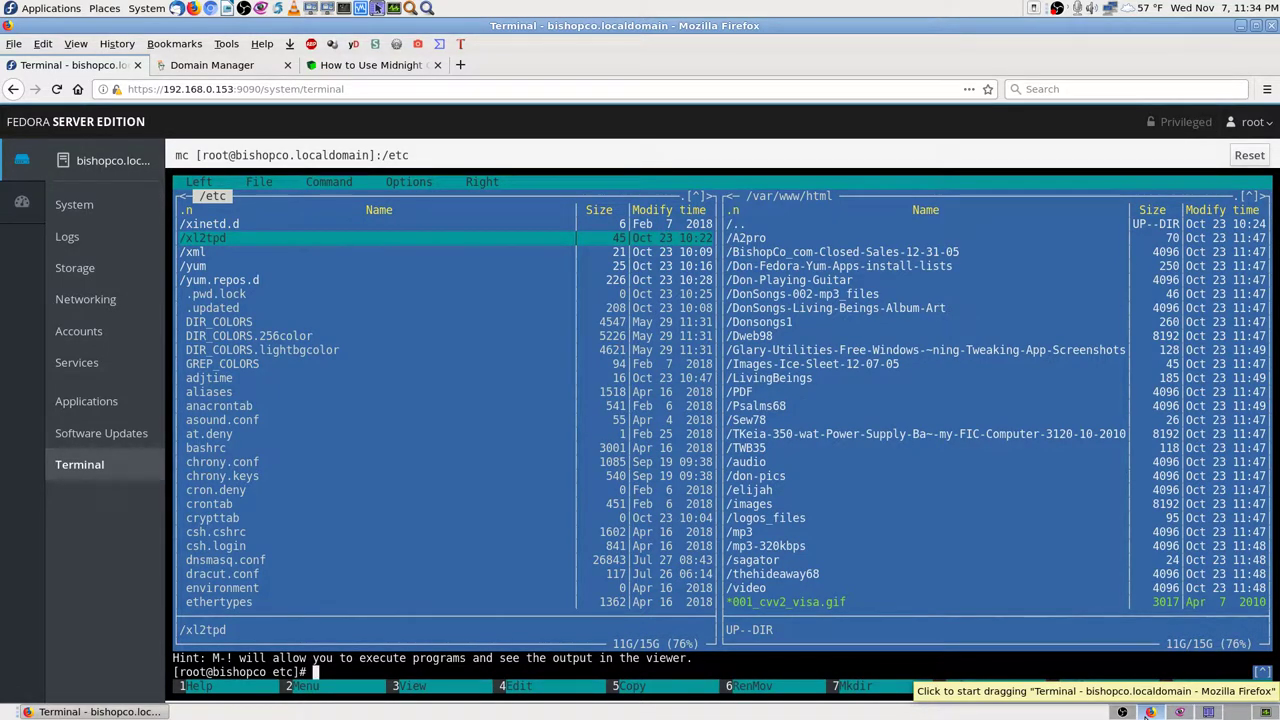
Look again through the option categories from Confirmation down past Virtual FS
key("F9")
key("Right")
key("Right")
key("Right")
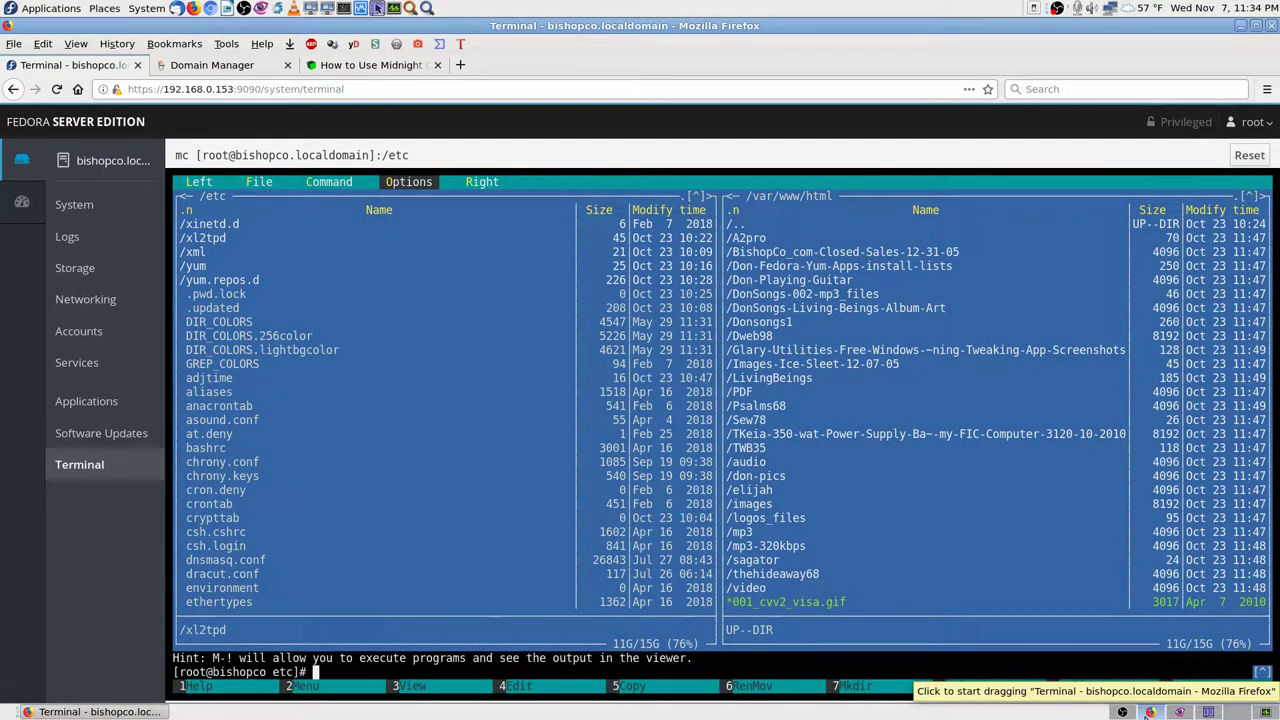
key("Return")
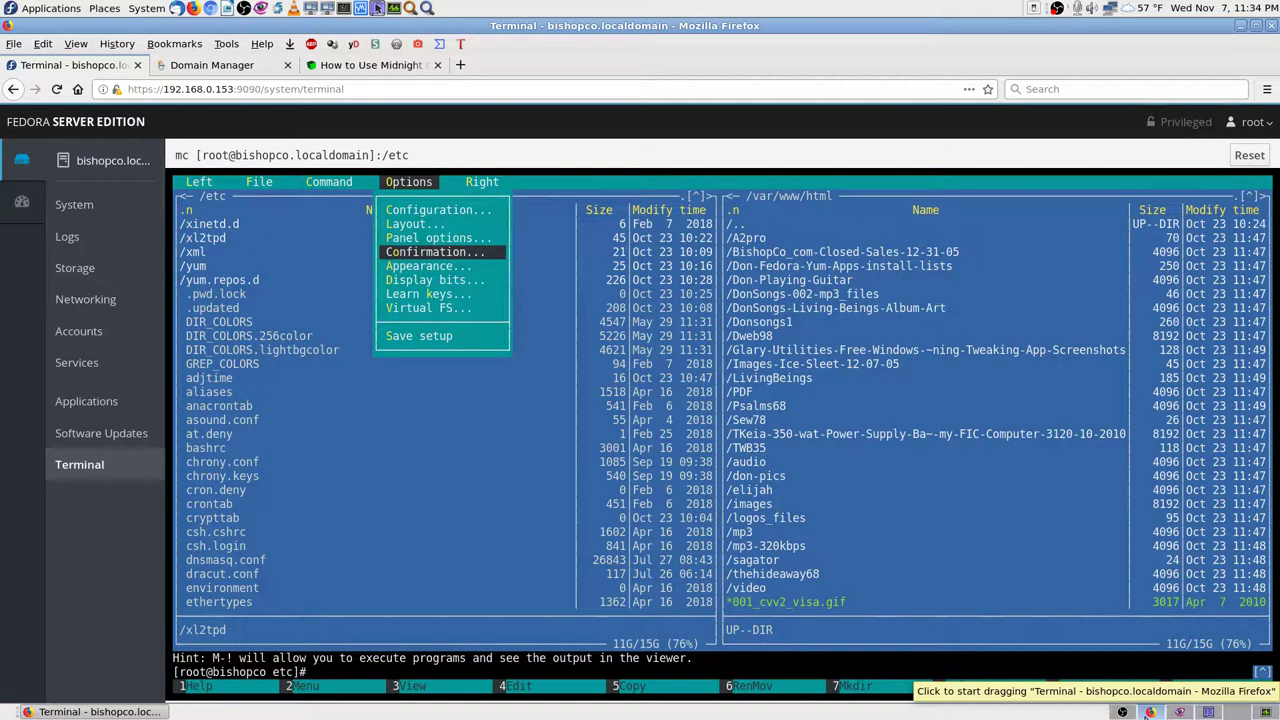
key("Down")
key("Down")
key("Down")
key("Down")
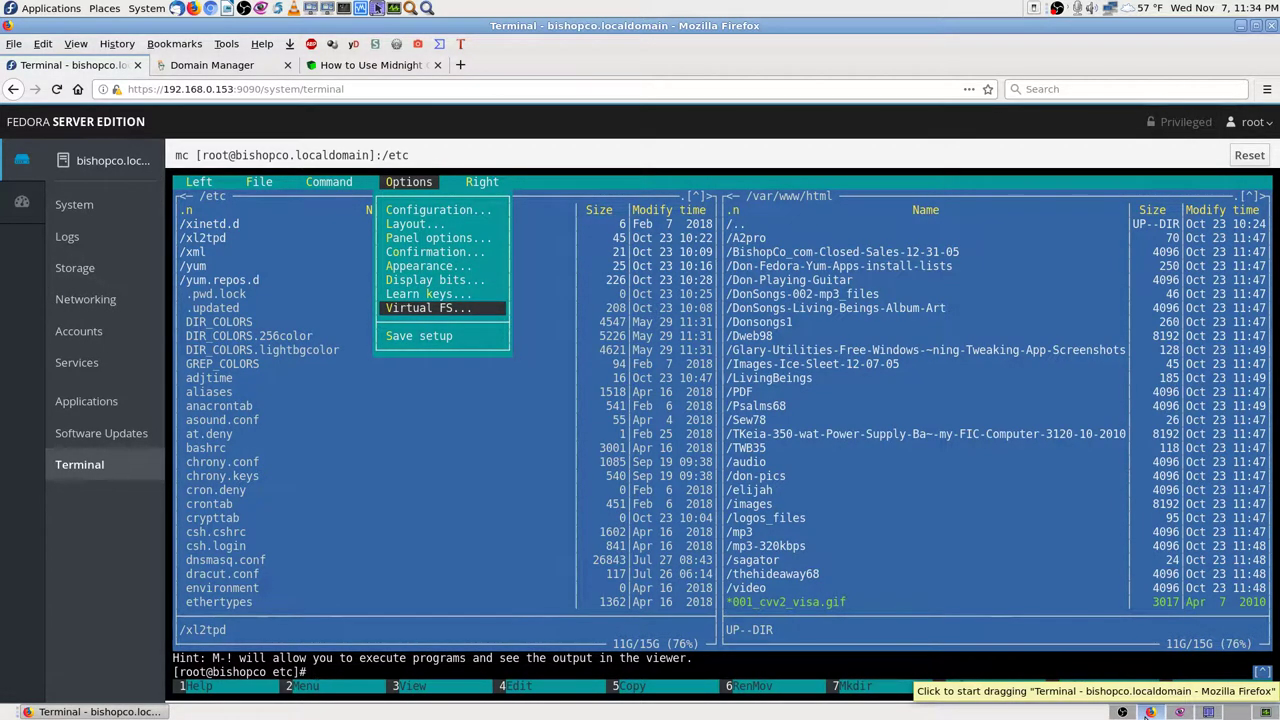
key("Down")
Open the general Configuration settings of the file manager
key("Up")
key("Up")
key("Up")
key("Up")
key("Up")
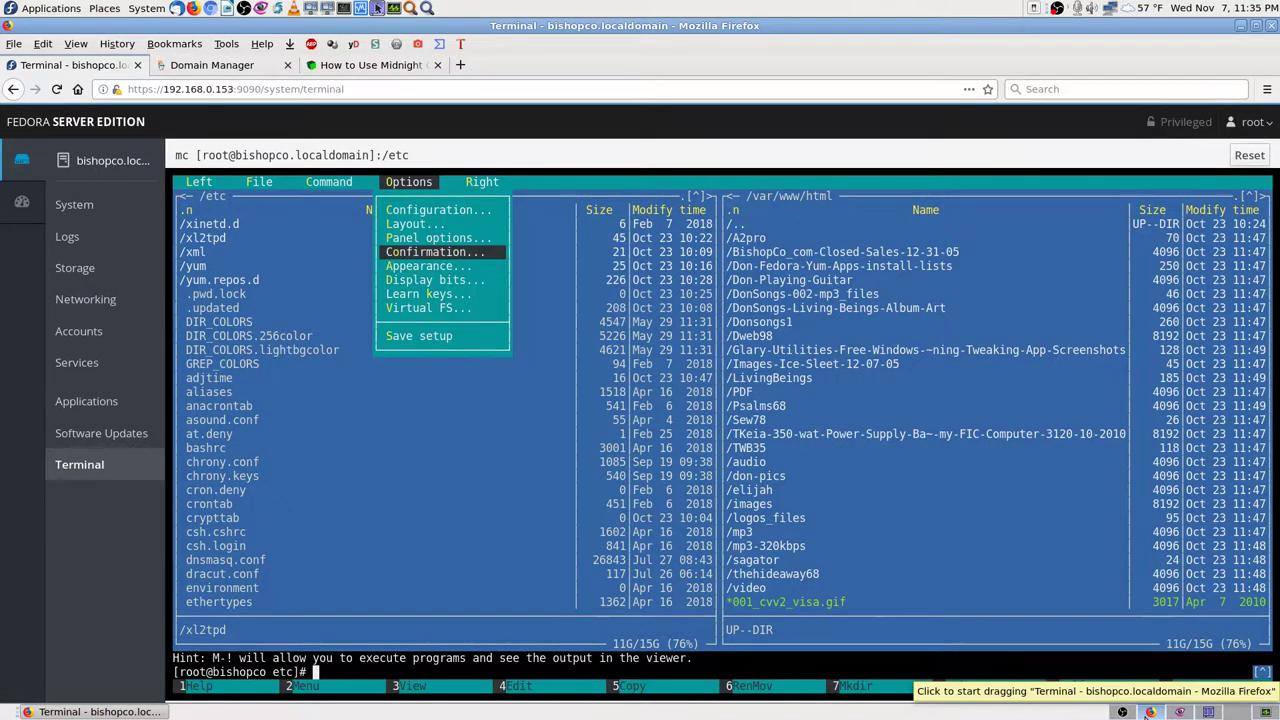
key("Up")
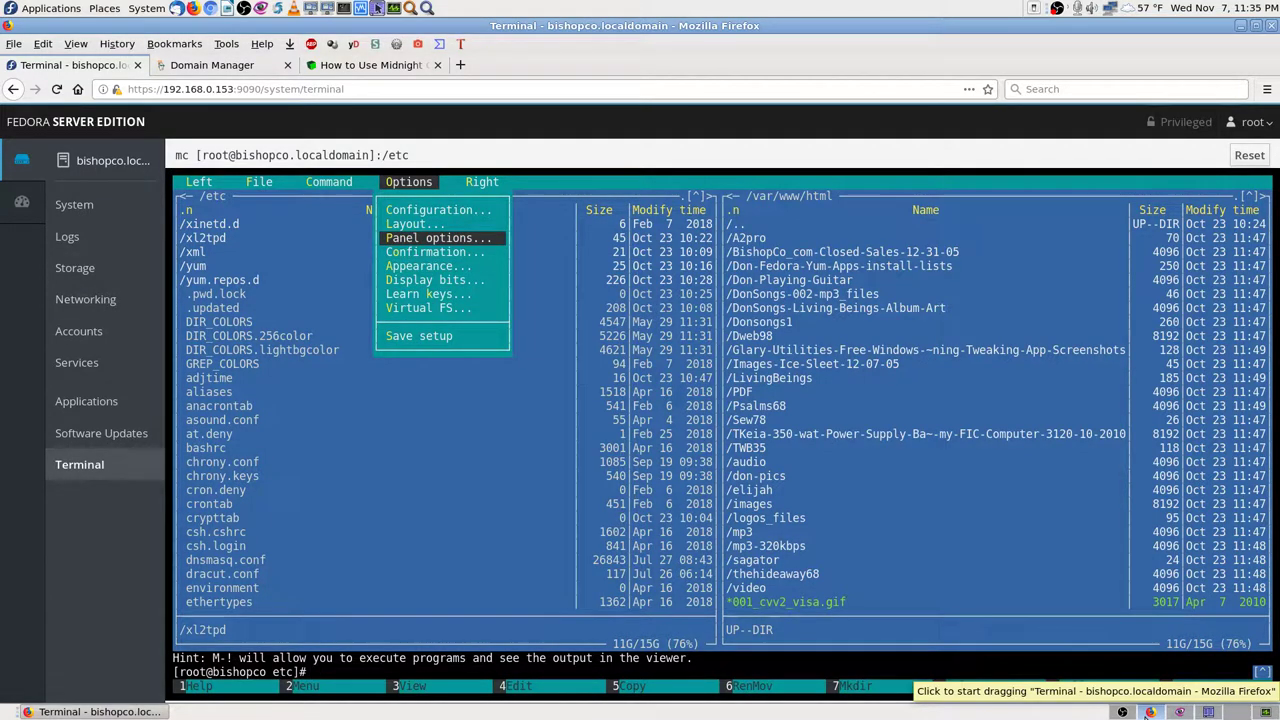
key("Up")
key("Up")
key("Return")
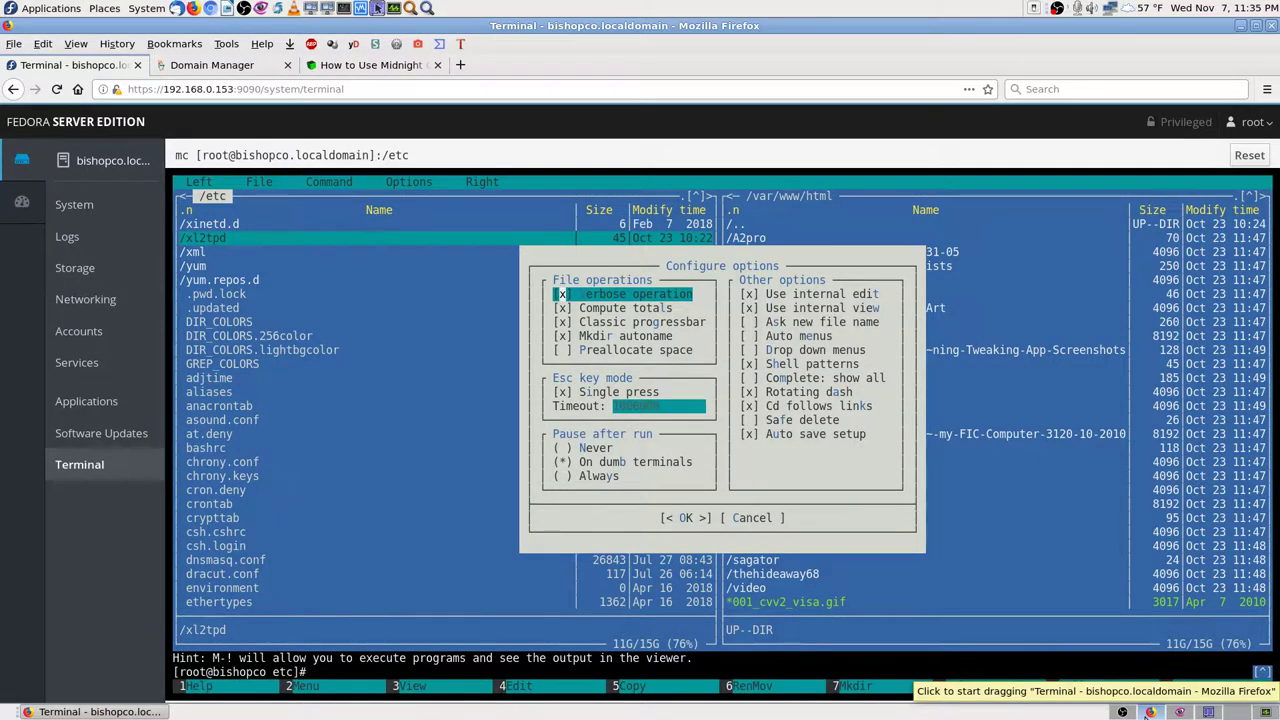
Examine the File operations, Esc key mode and Pause after run settings in the configuration dialog
key("Down")
key("Down")
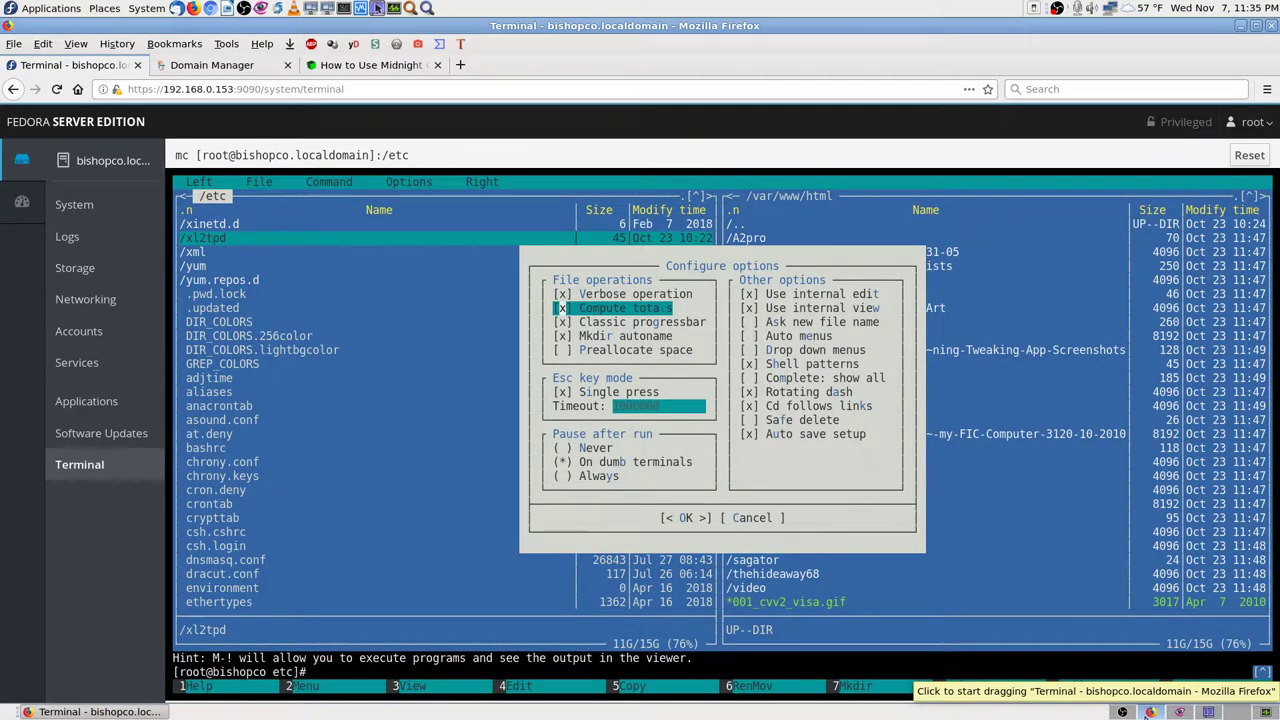
key("Down")
key("Down")
key("Down")
key("Down")
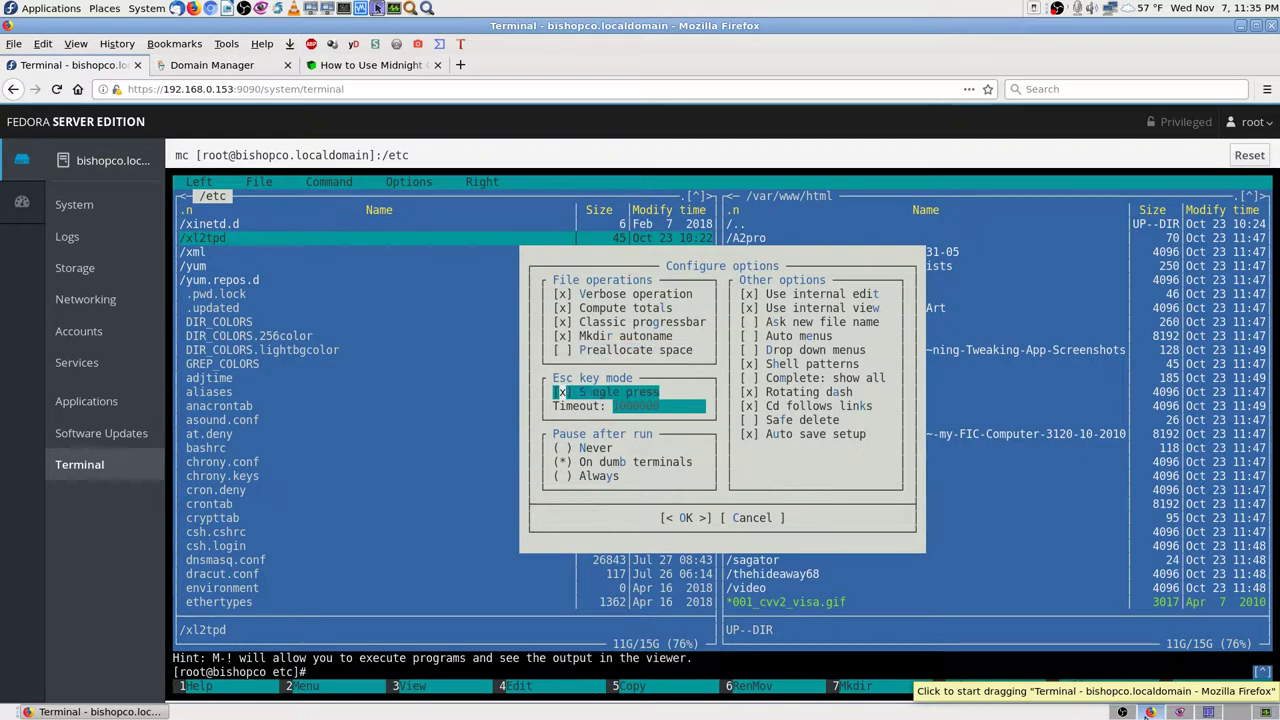
key("Down")
key("Down")
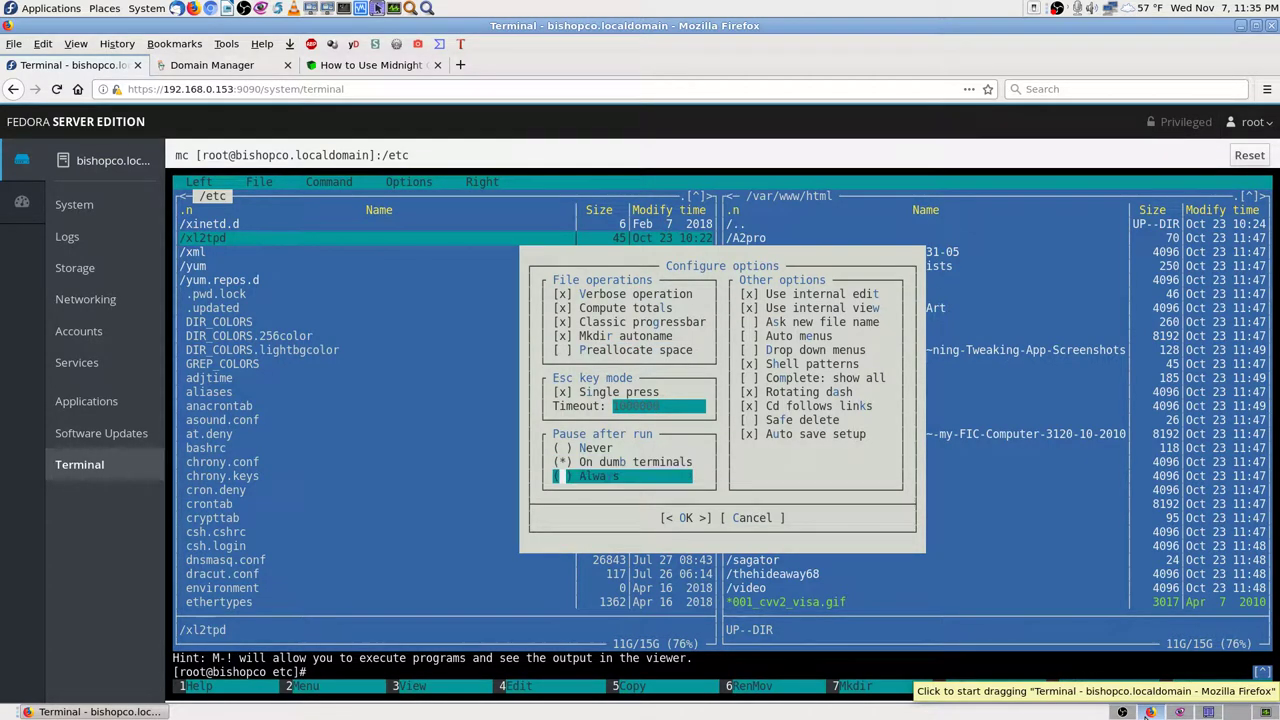
key("Up")
key("Up")
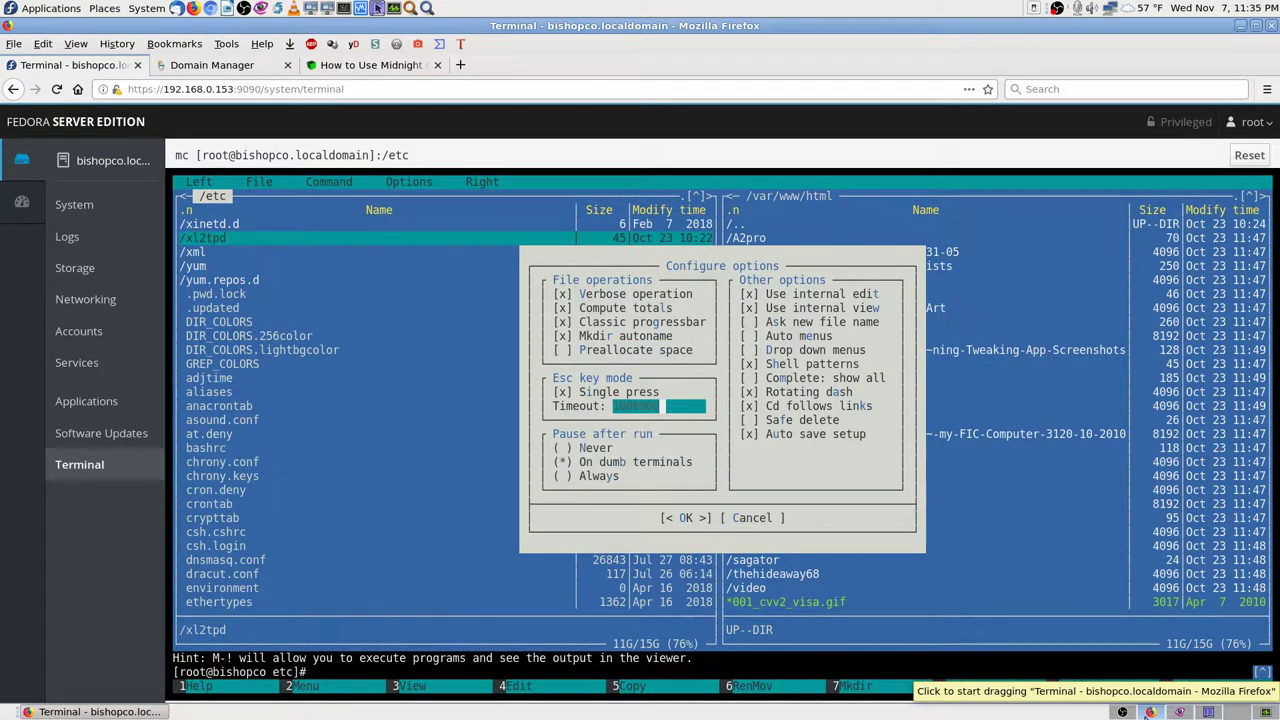
key("Down")
key("Down")
Look back up through the Esc key mode and File operations settings, from Preallocate space to Verbose operation
key("Up")
key("Up")
key("Up")
key("Up")
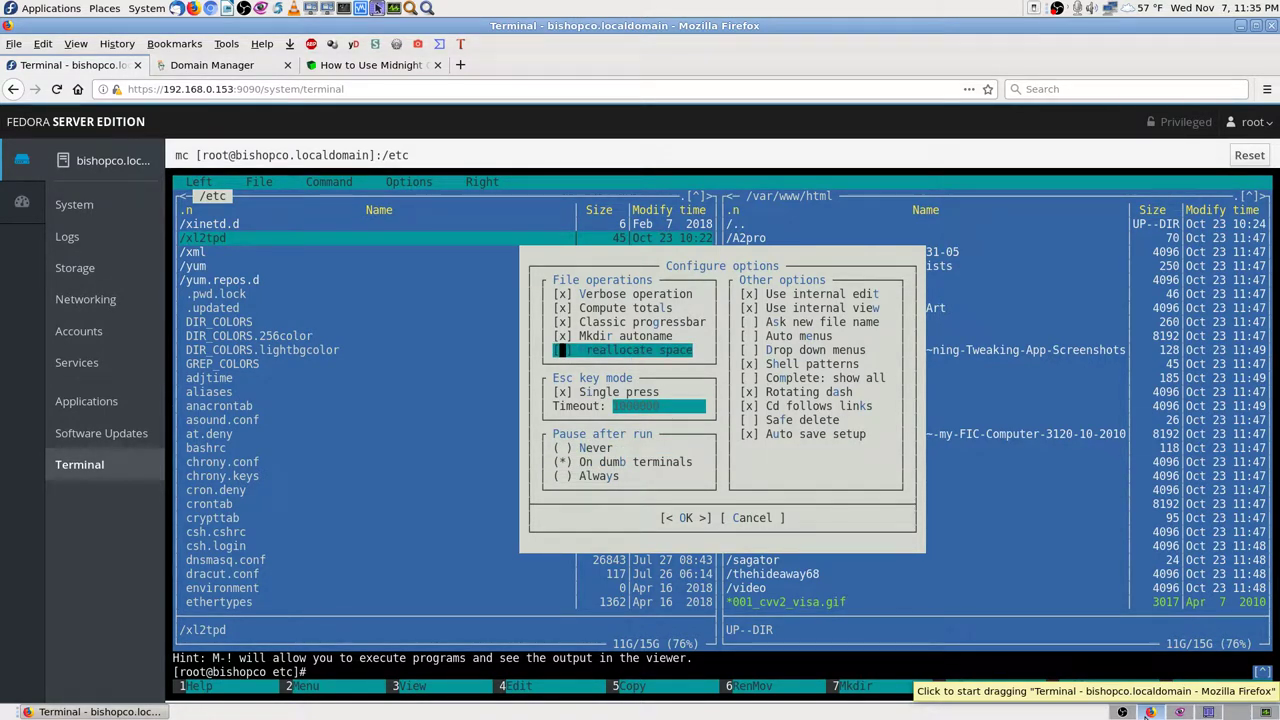
key("Up")
key("Up")
key("Up")
key("Up")
key("Up")
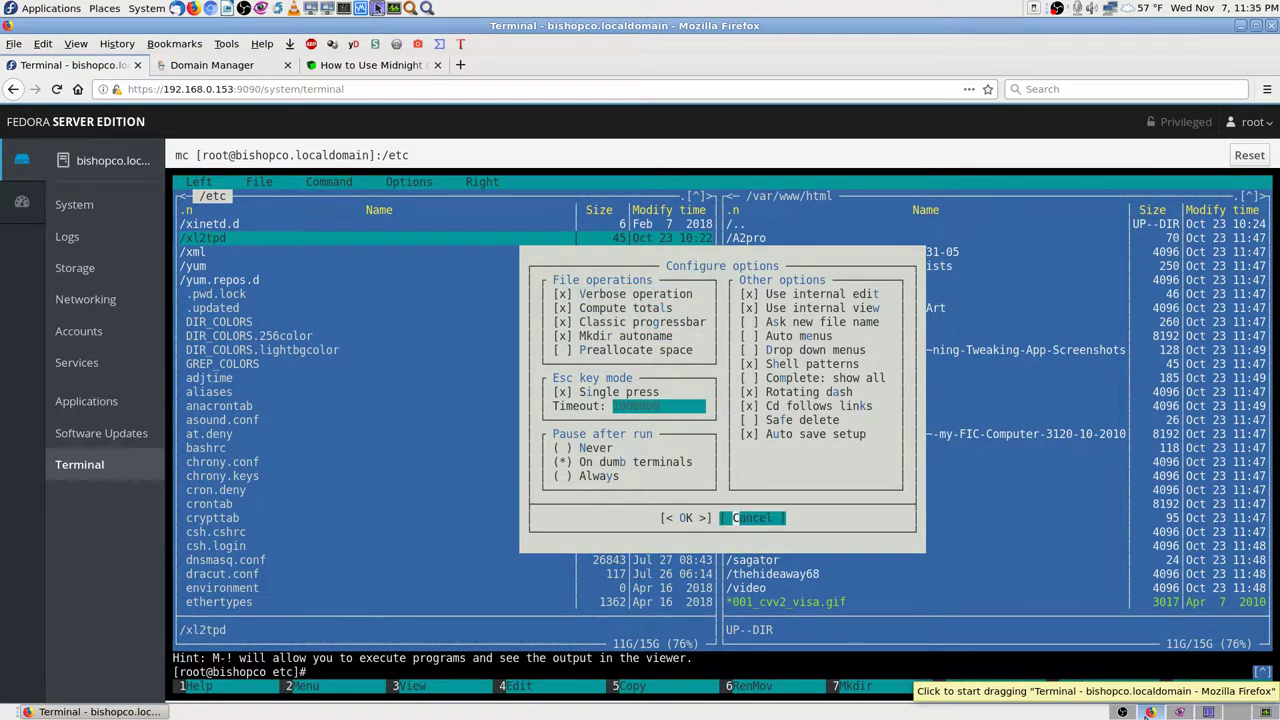
Review the Other options group from Auto save setup up to Use internal edit
key("Up")
key("Up")
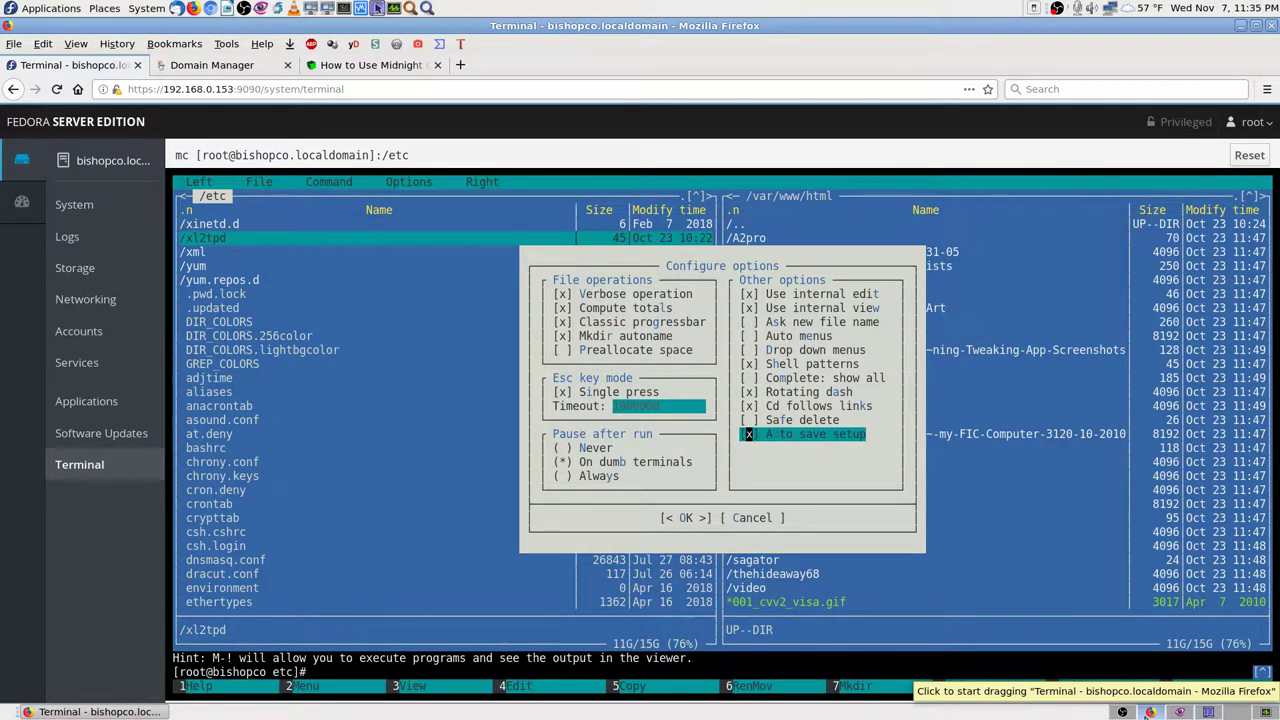
key("Up")
key("Up")
key("Up")
key("Up")
key("Up")
key("Up")
key("Up")
key("Up")
key("Up")
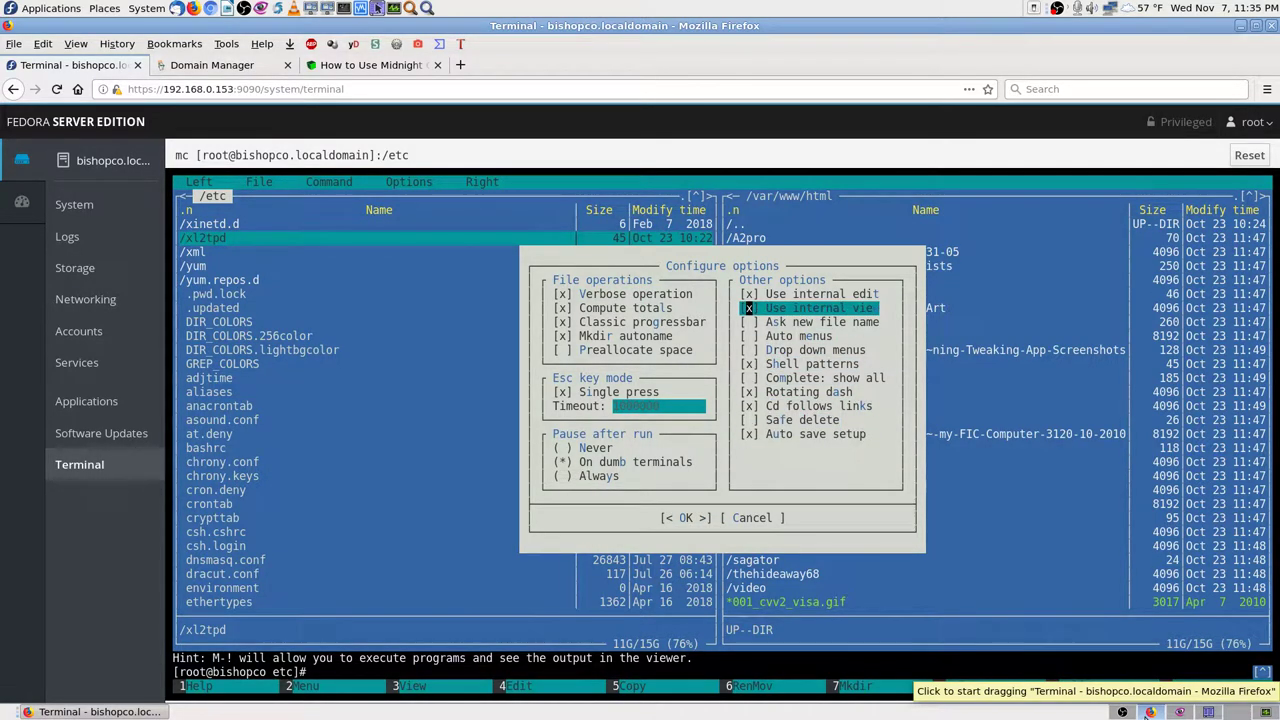
key("Up")
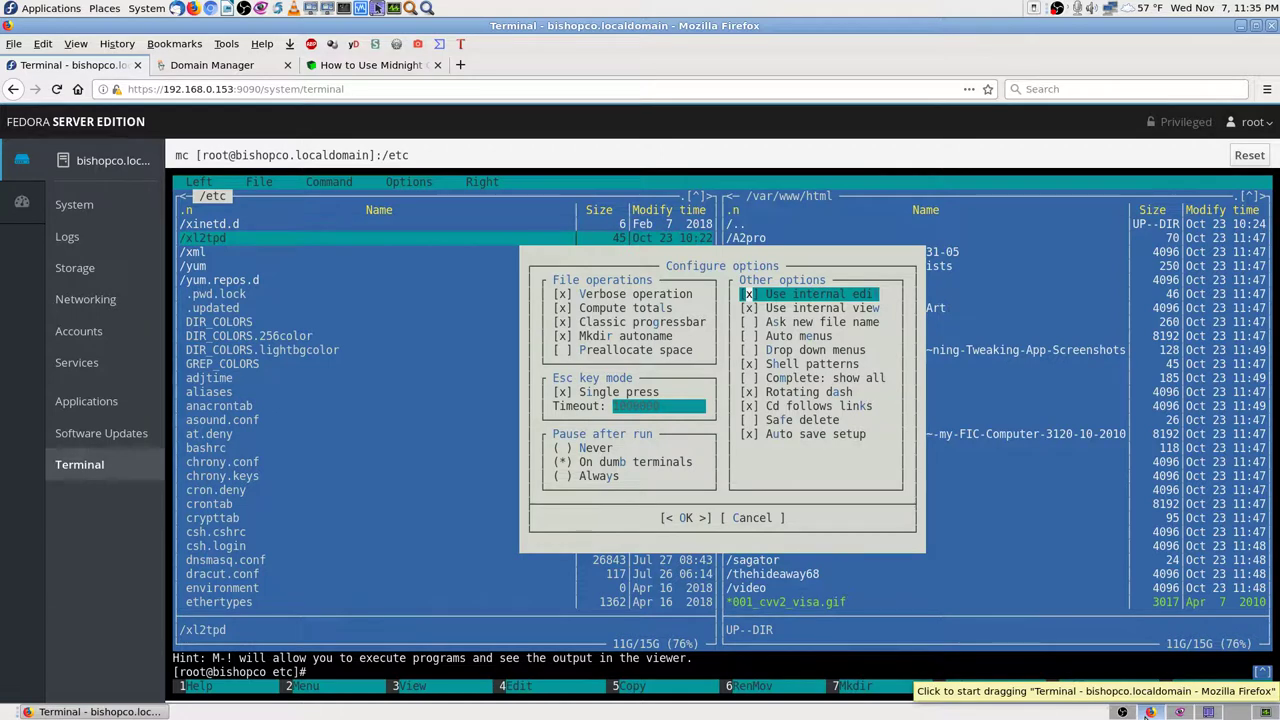
Recheck the Other options from Ask new file name down to Auto save setup
key("Down")
key("Down")
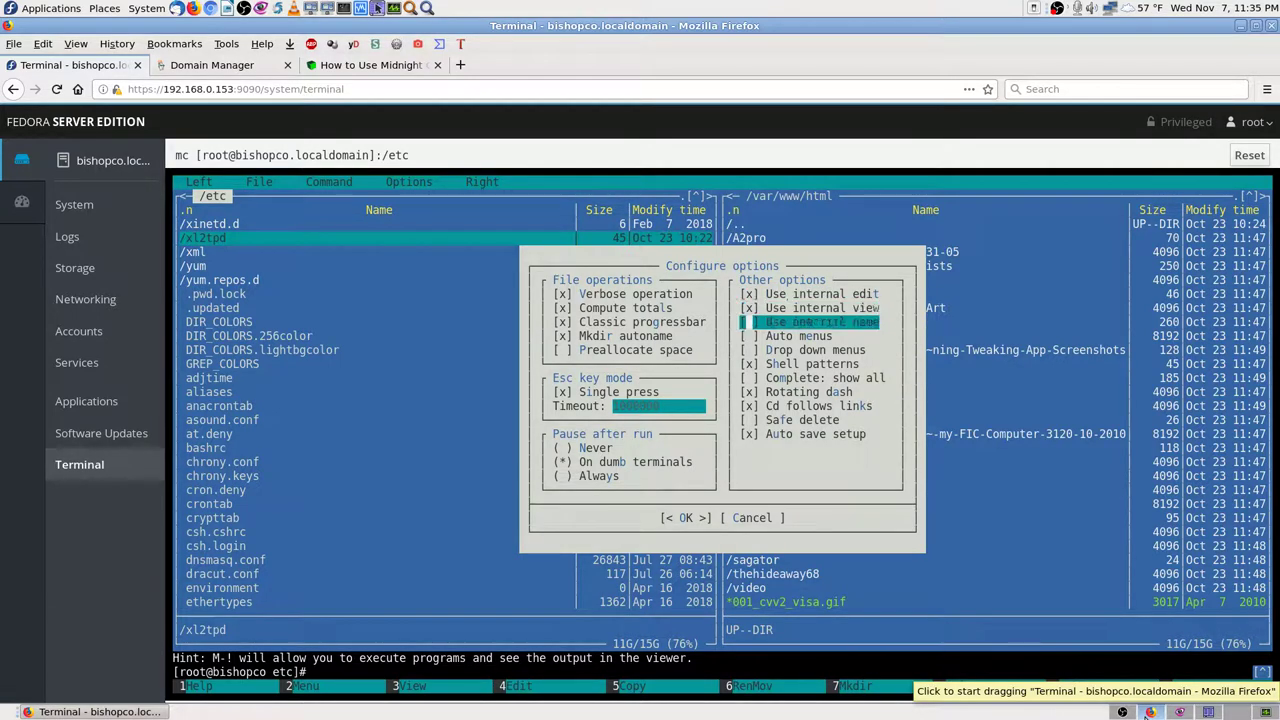
key("Down")
key("Down")
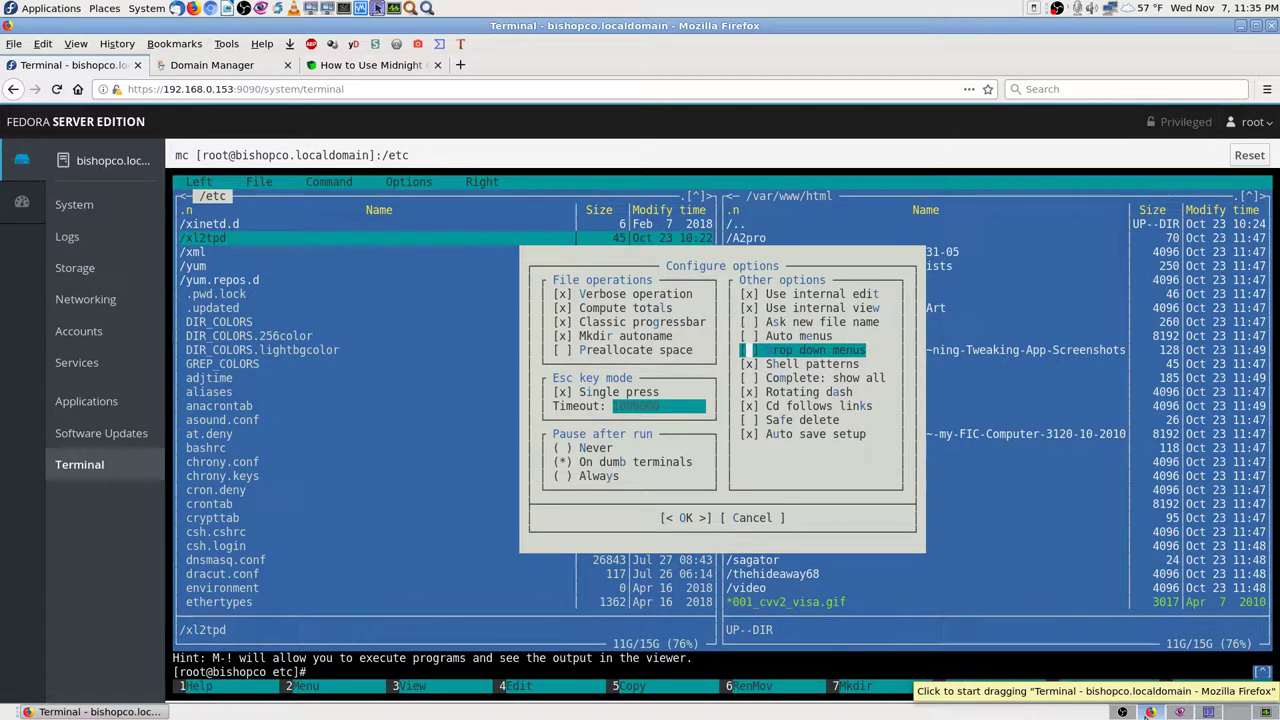
key("Down")
key("Down")
key("Down")
key("Down")
key("Down")
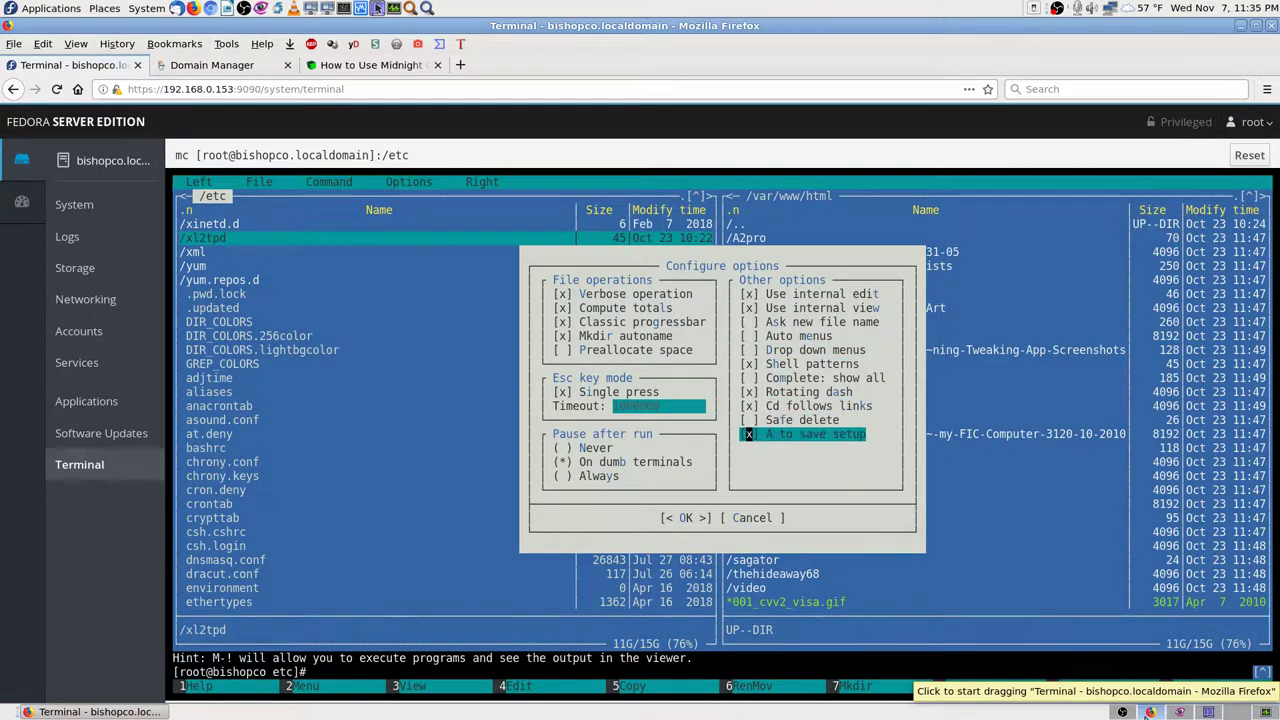
Enable Safe delete in the Other options group of the configuration dialog
key("Up")
key("Up")
key("Up")
key("Up")
key("Up")
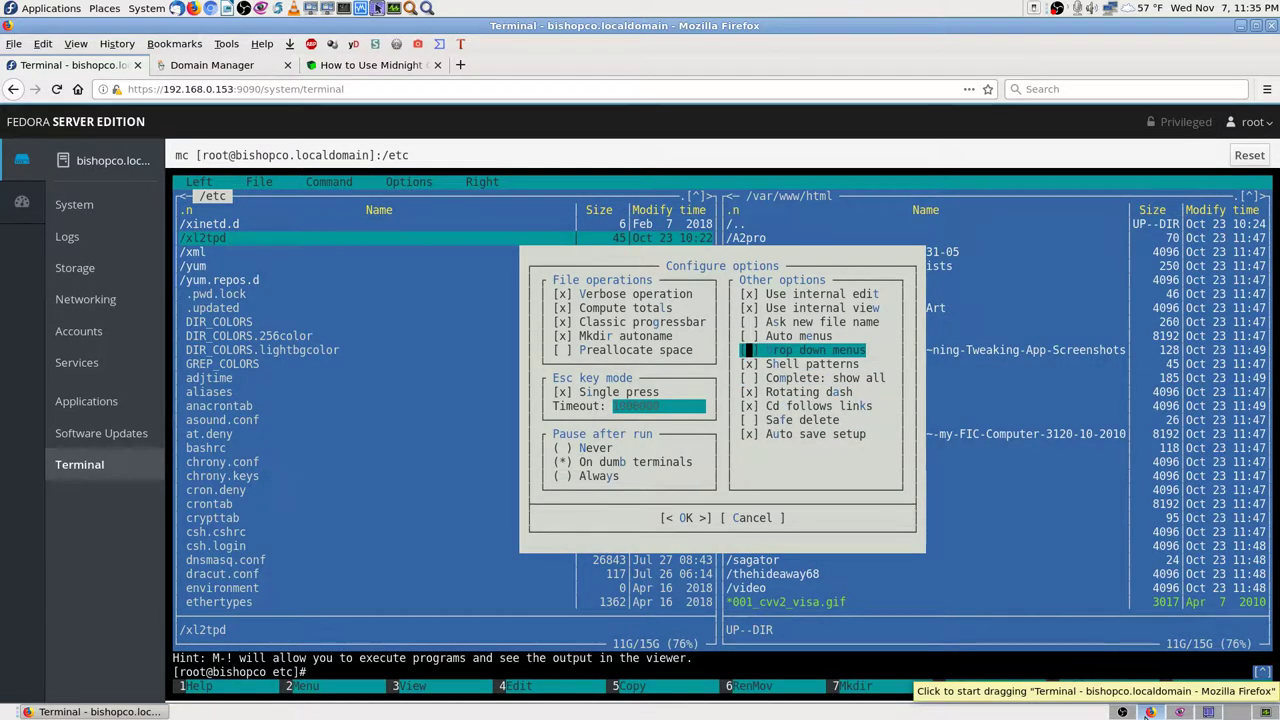
key("Down")
key("Down")
key("Down")
key("Down")
key("Down")
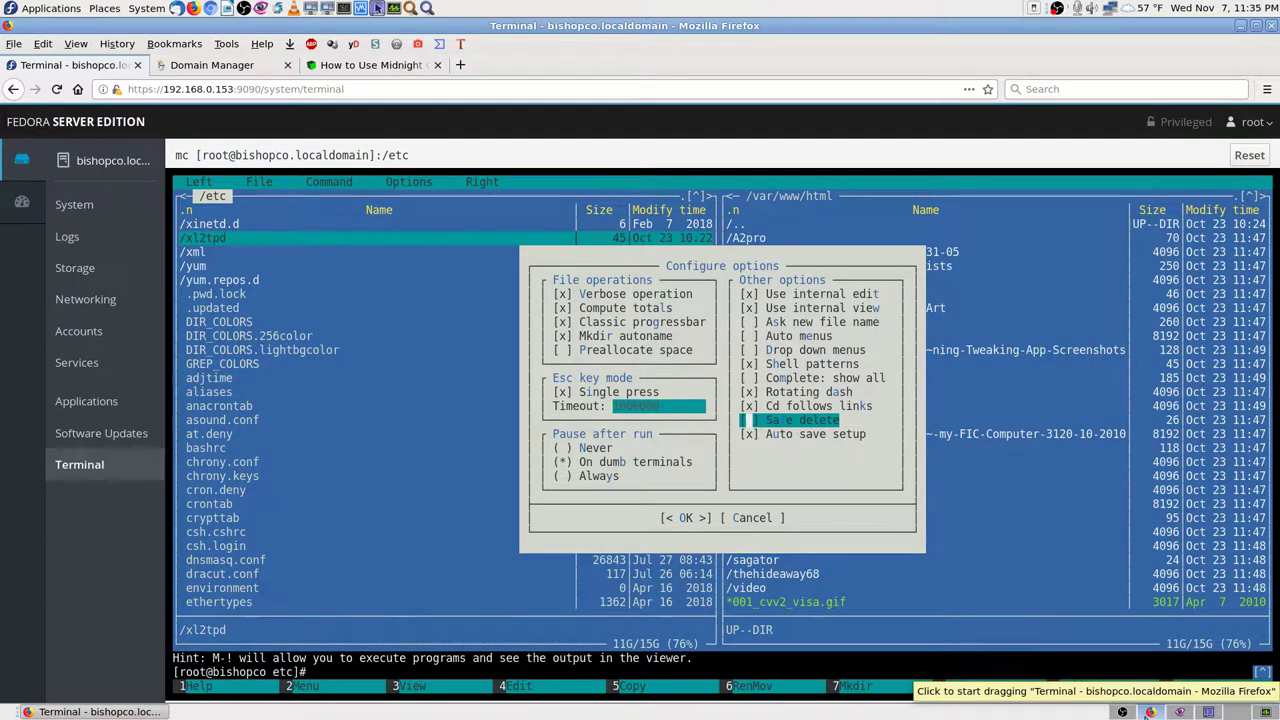
key("space")
key("Down")
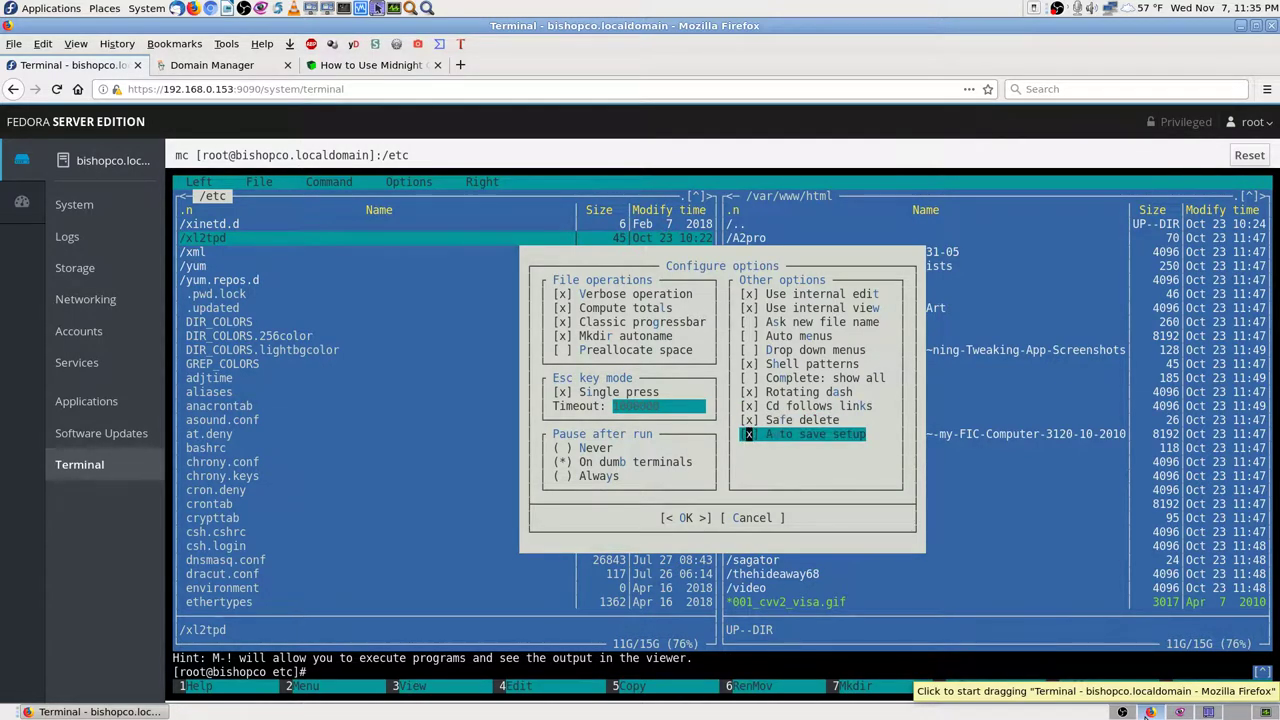
Review the Other options upward from Cd follows links through Complete: show all, Drop down menus, Auto menus and Ask new file name
key("Up")
key("Up")
key("Up")
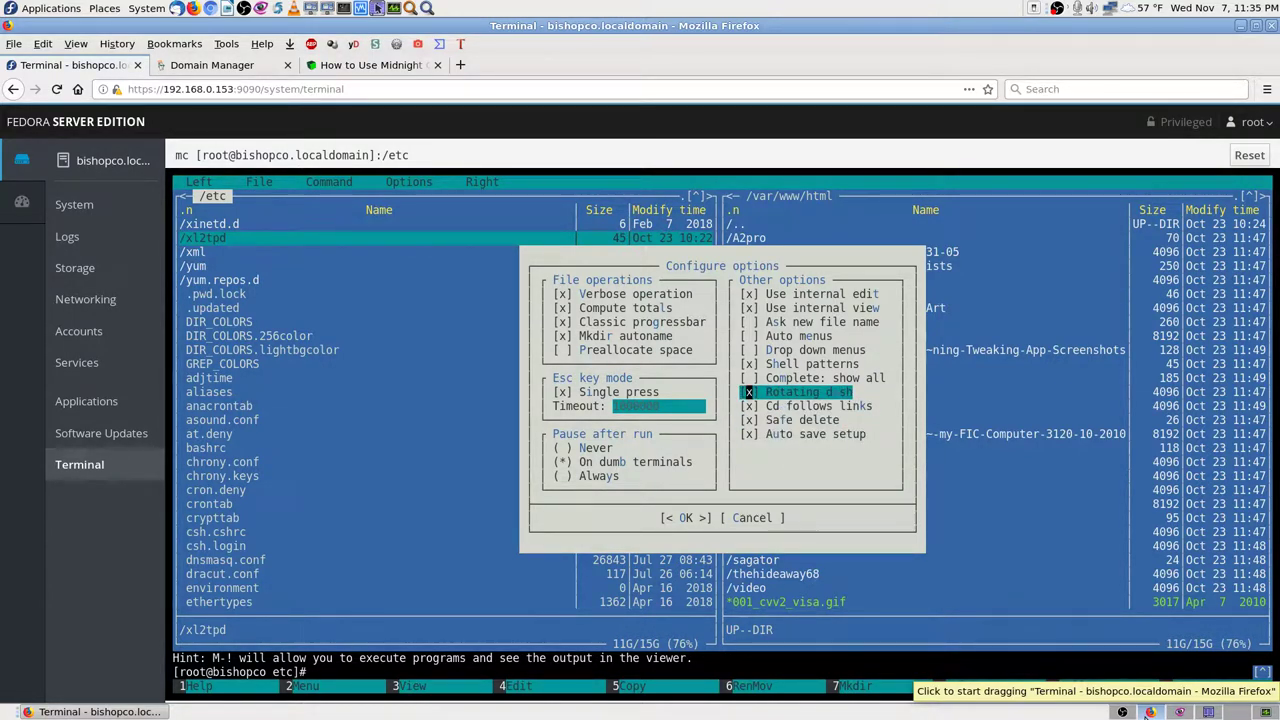
key("Up")
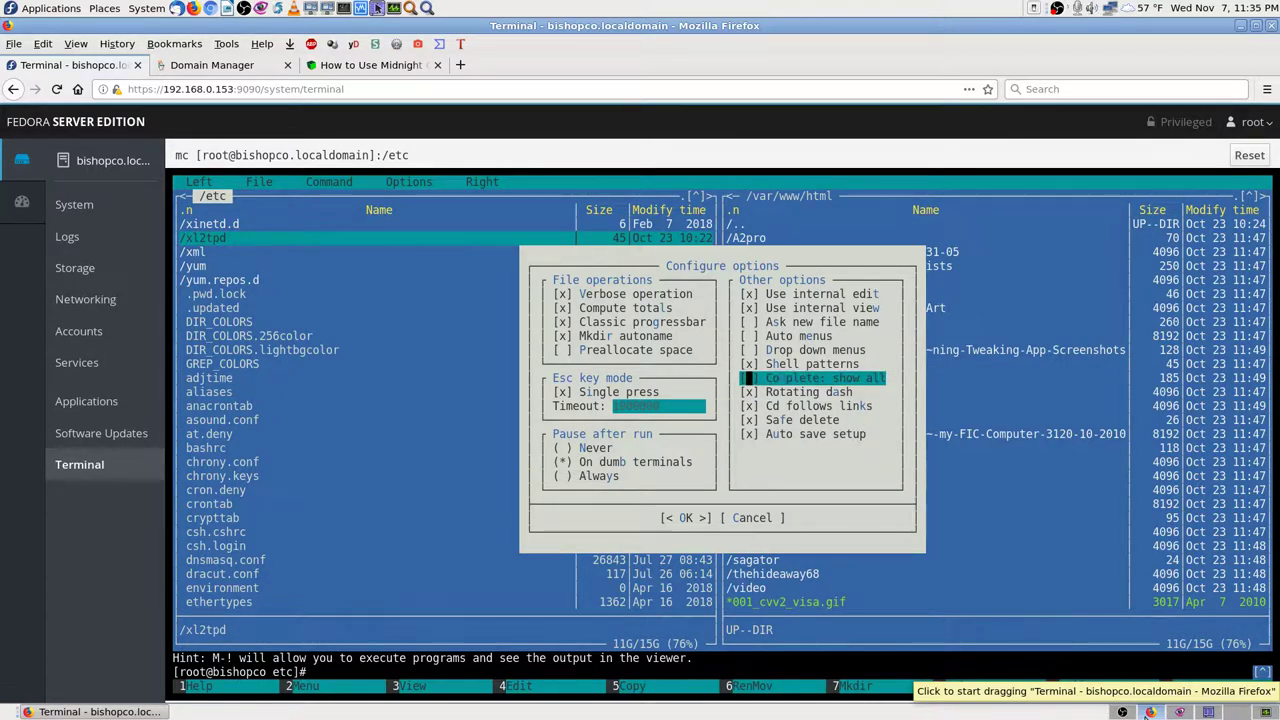
key("Up")
key("Up")
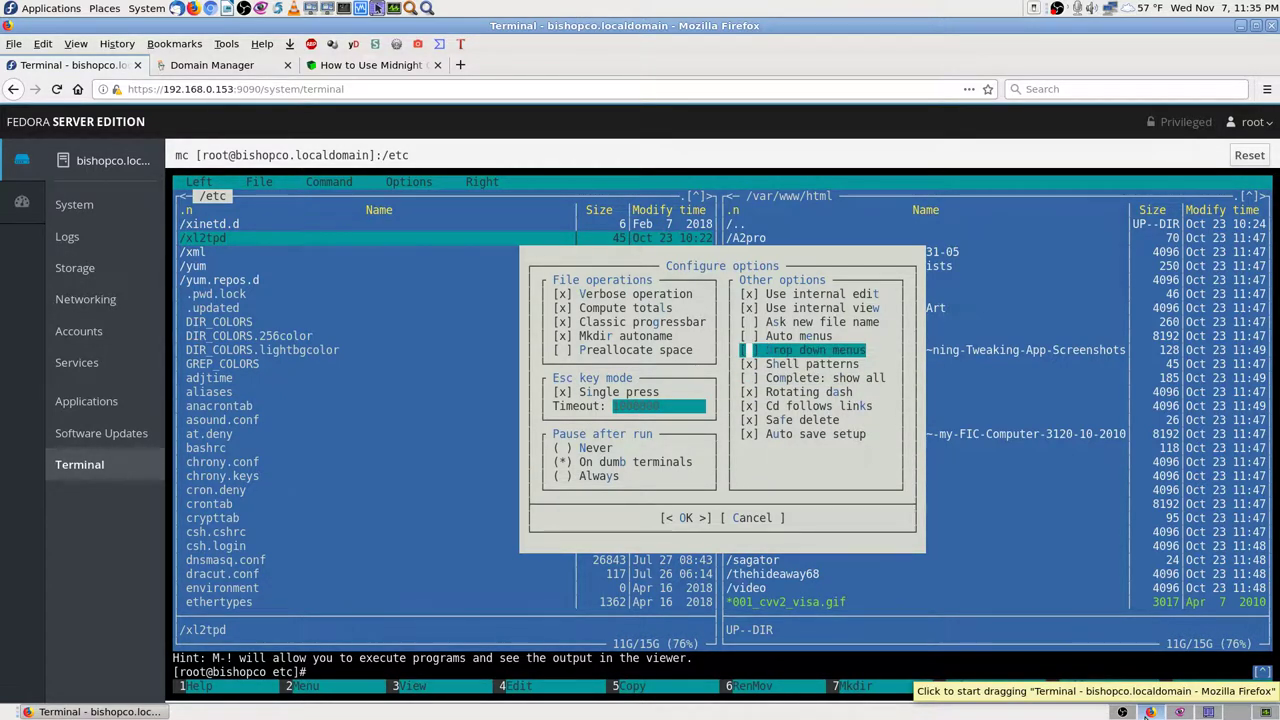
key("Up")
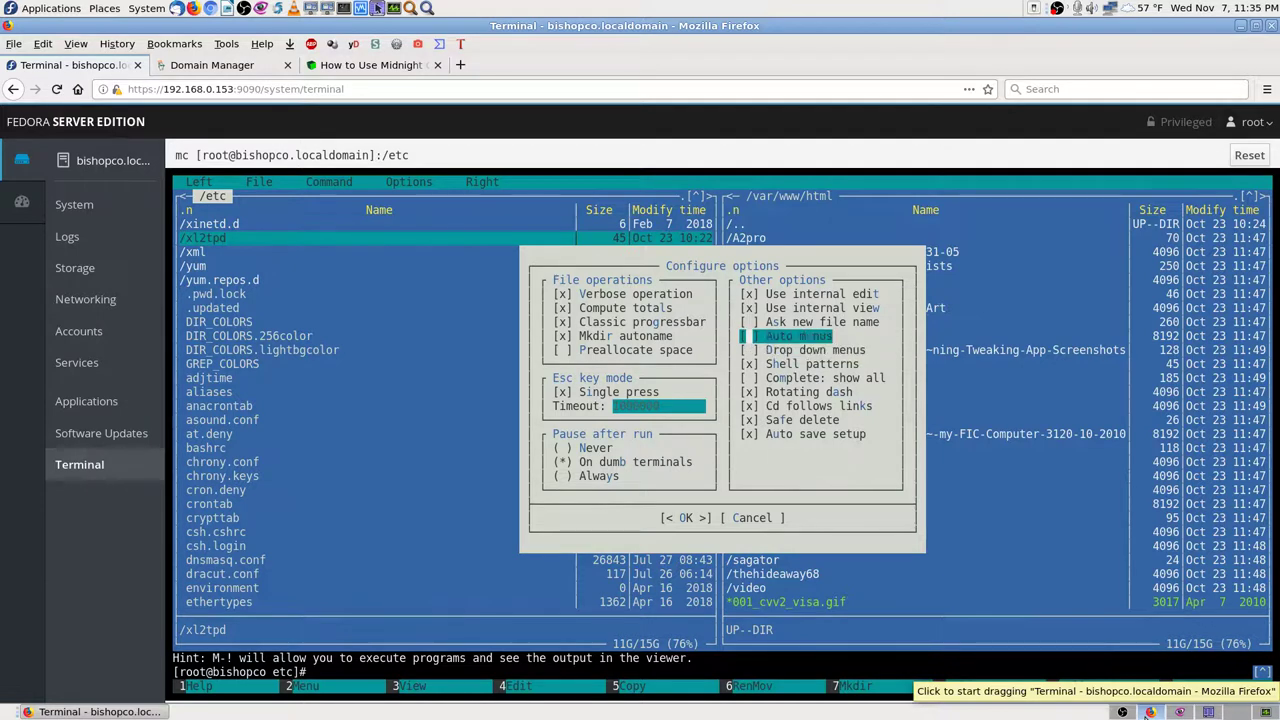
key("Up")
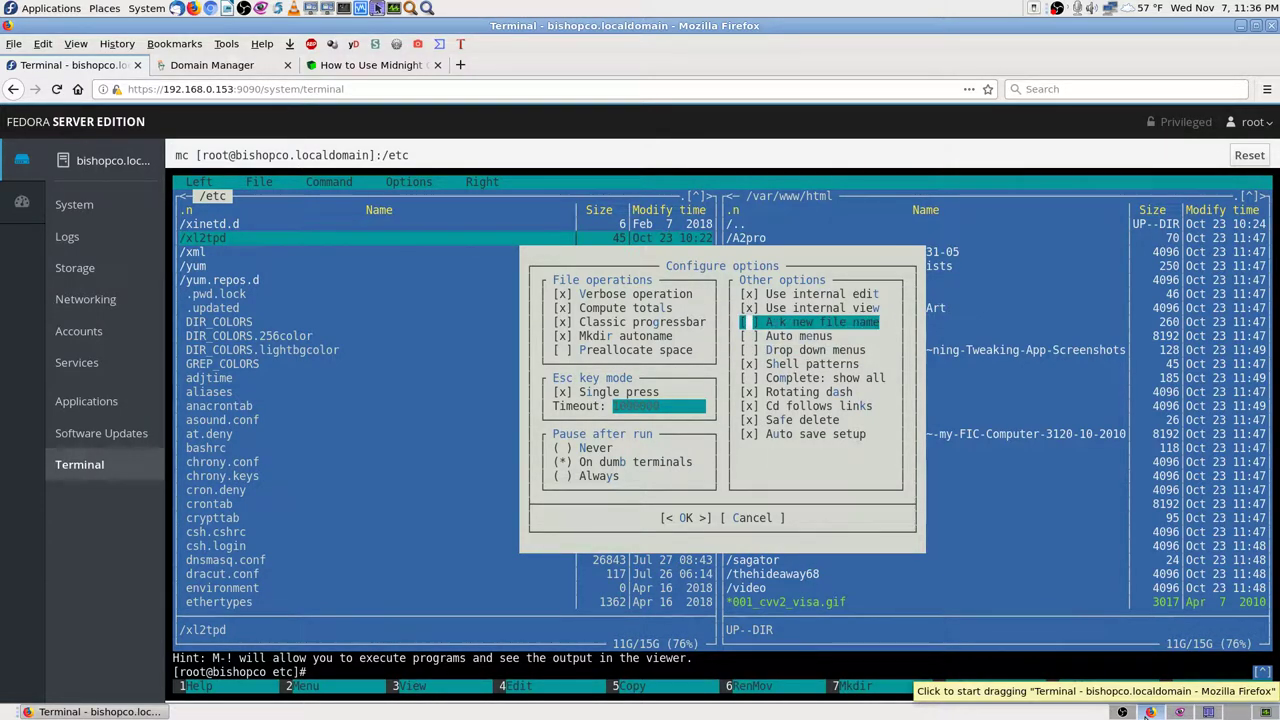
key("Up")
key("Up")
Recheck the Other options between Drop down menus and Cd follows links, including Complete: show all
key("Down")
key("Down")
key("Down")
key("Down")
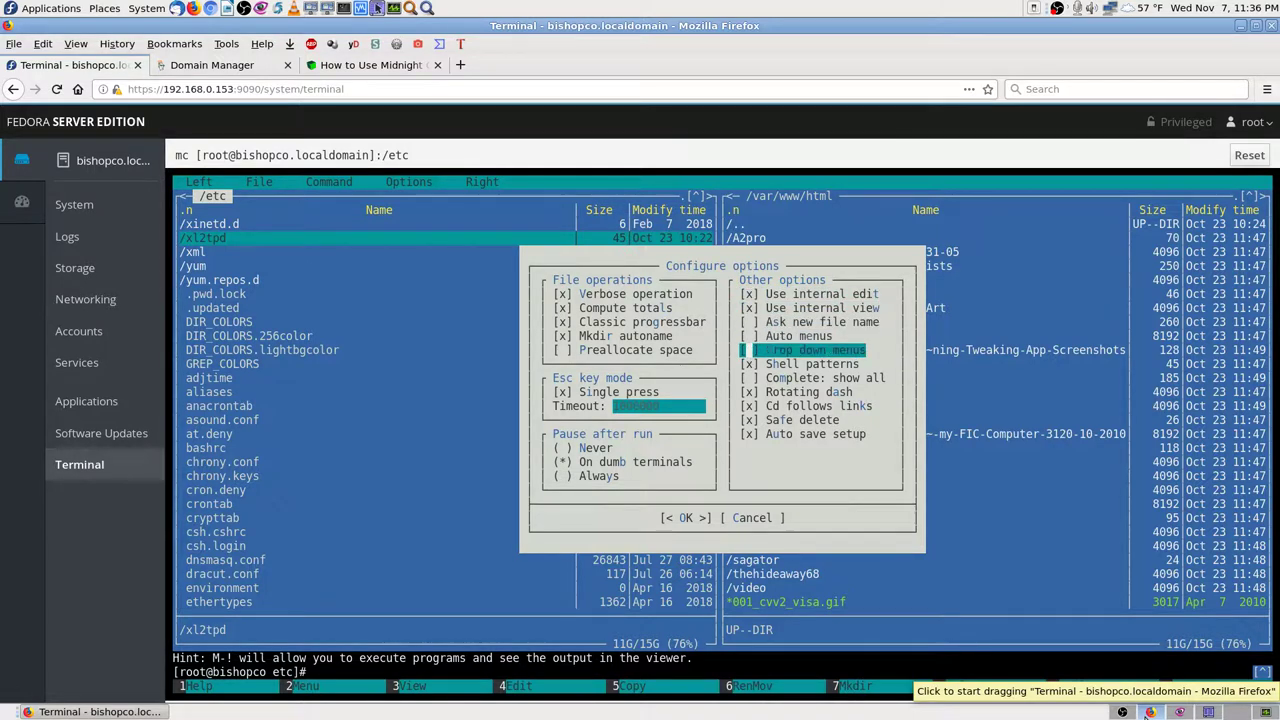
key("Down")
key("Down")
key("Down")
key("Down")
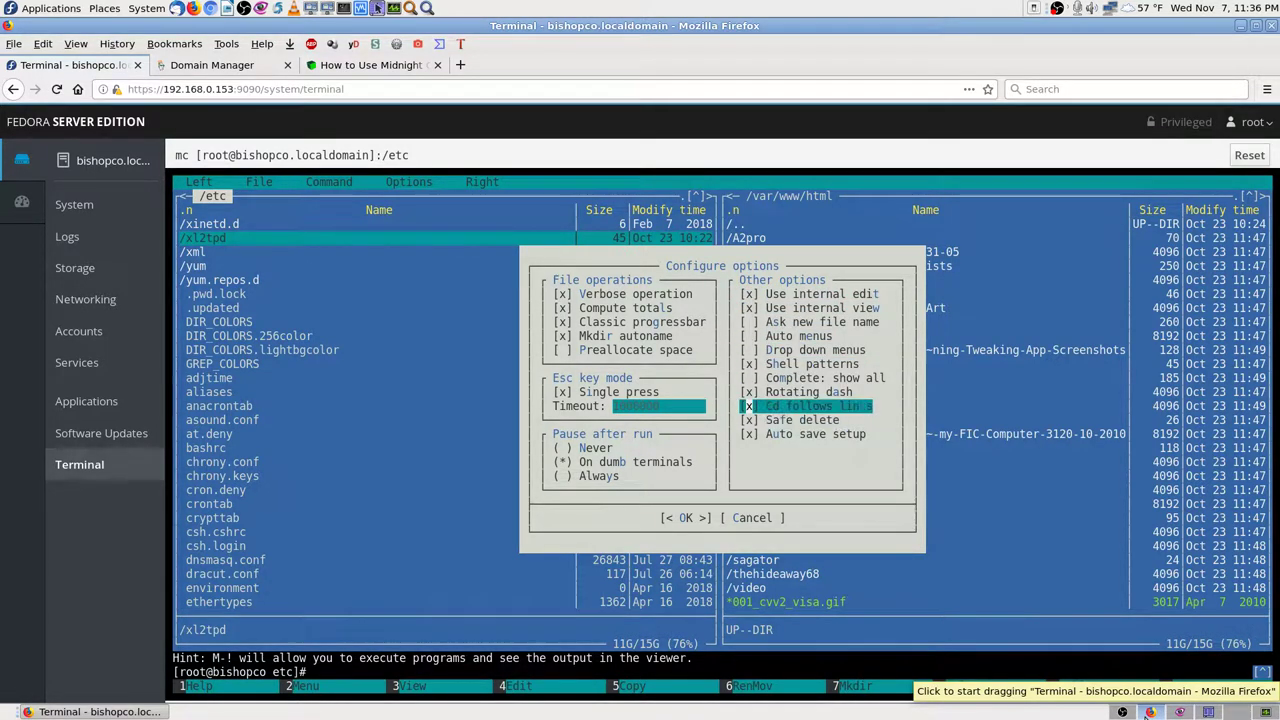
key("Up")
key("Up")
key("Down")
key("Up")
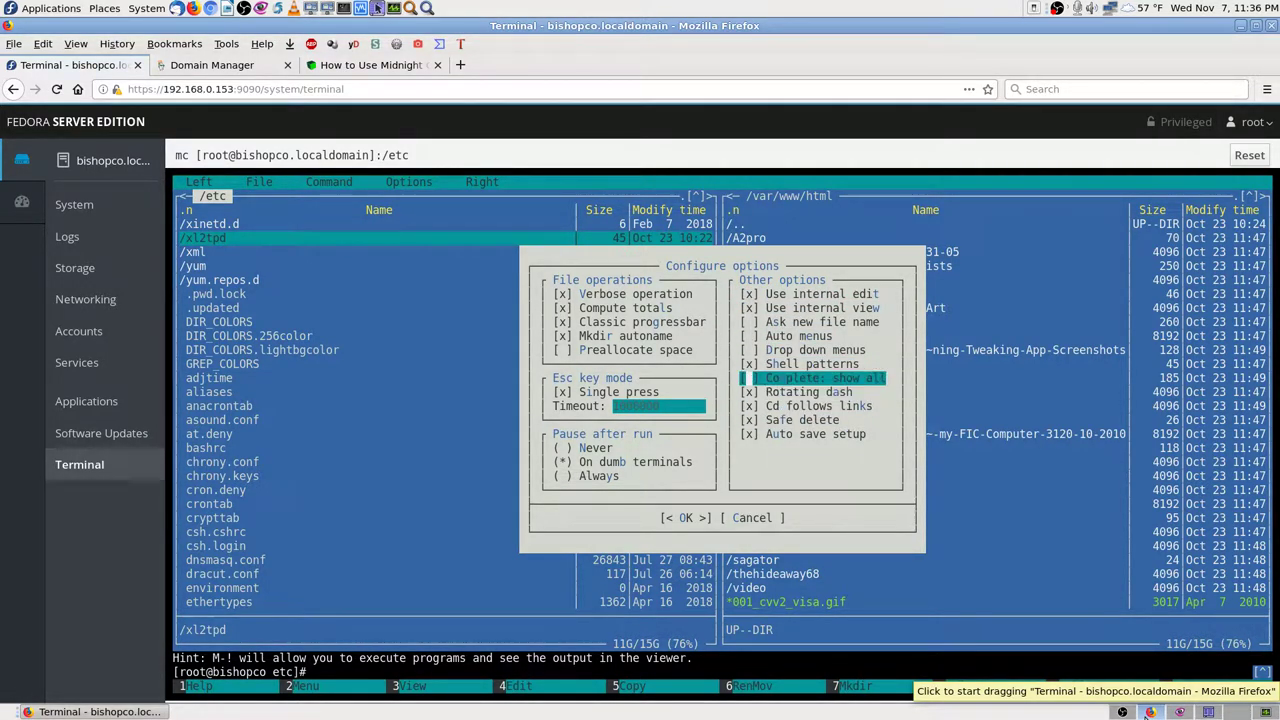
key("Up")
Review the File operations settings from Verbose operation to Preallocate space, plus Esc key mode and Pause after run
key("Down")
key("Down")
key("Down")
key("Down")
key("Down")
key("Down")
key("Down")
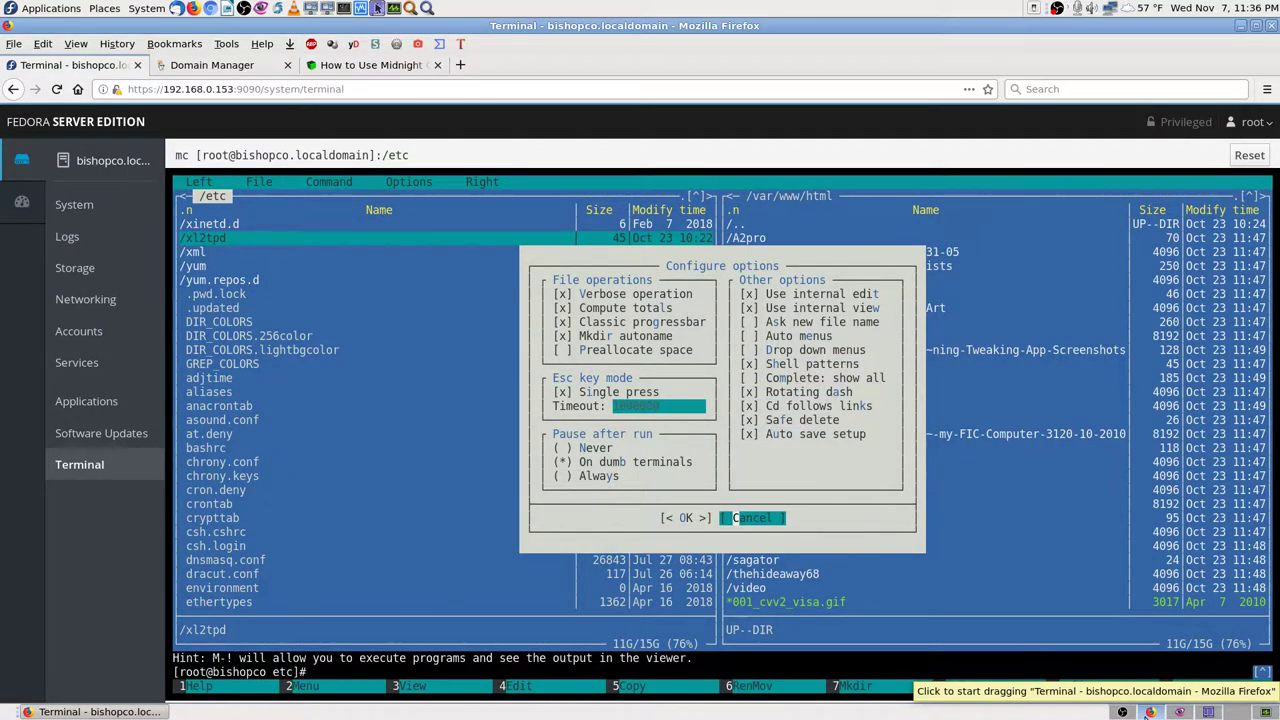
key("Down")
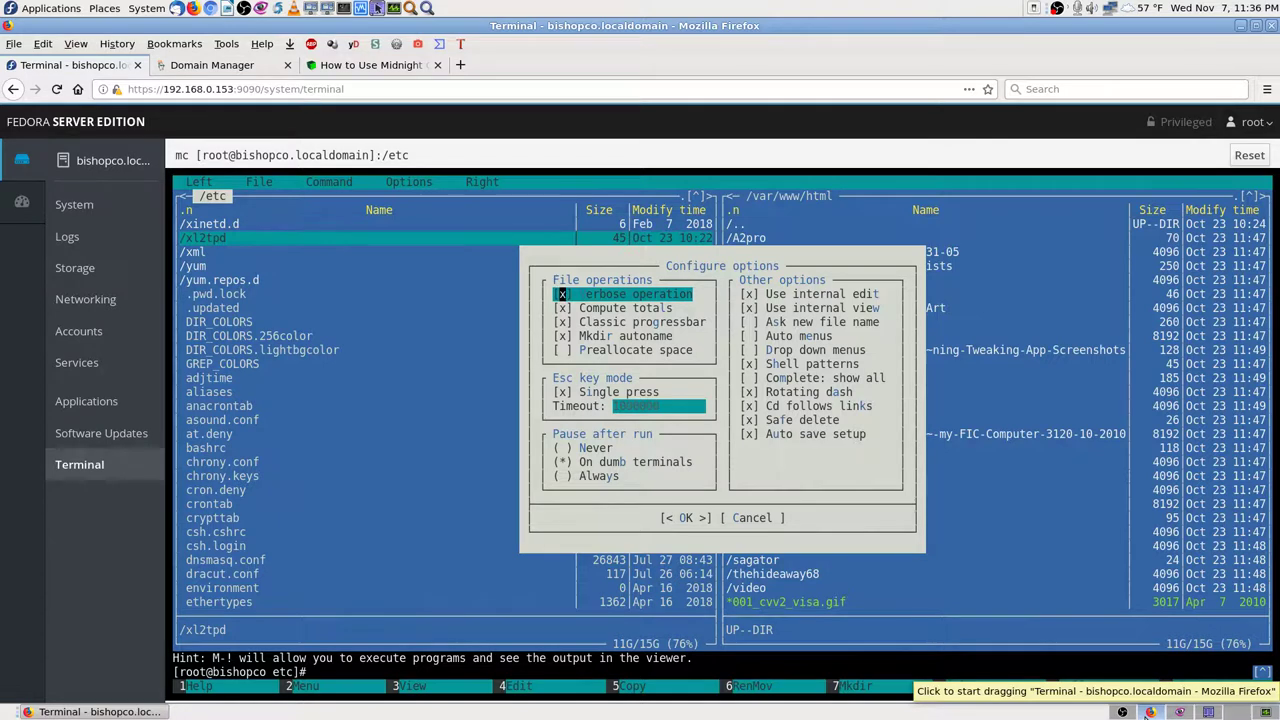
key("Down")
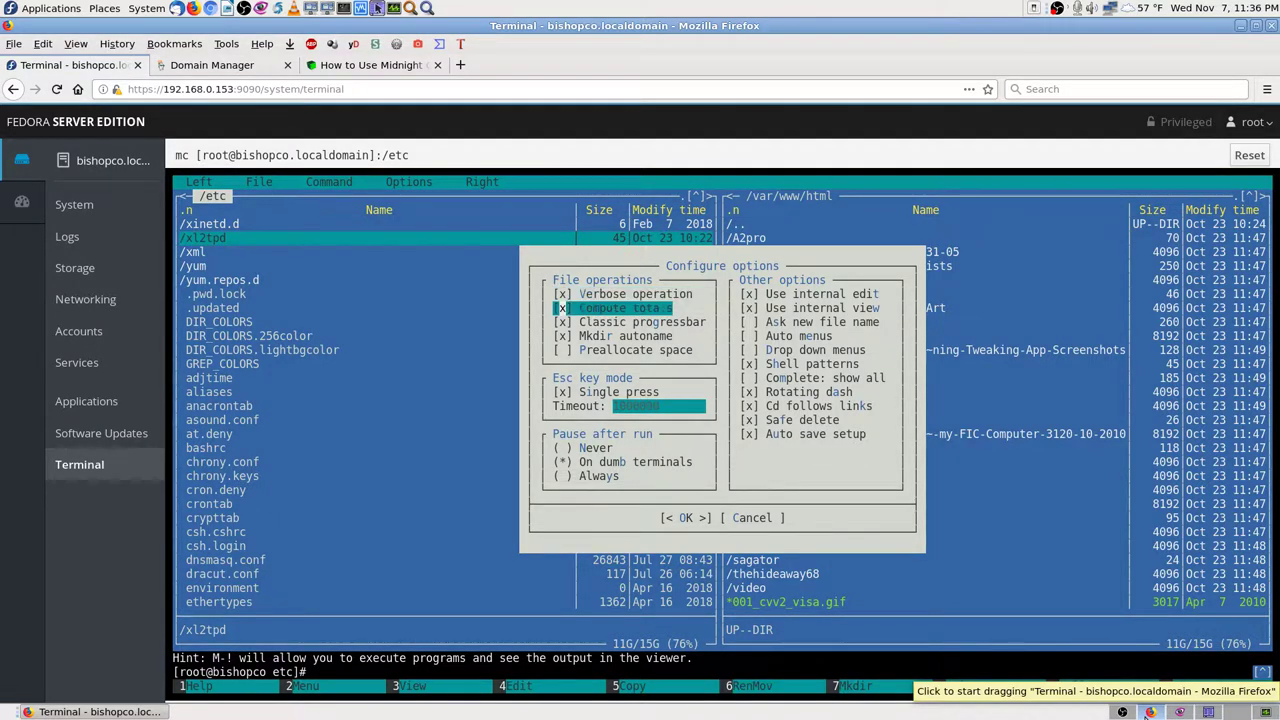
key("Down")
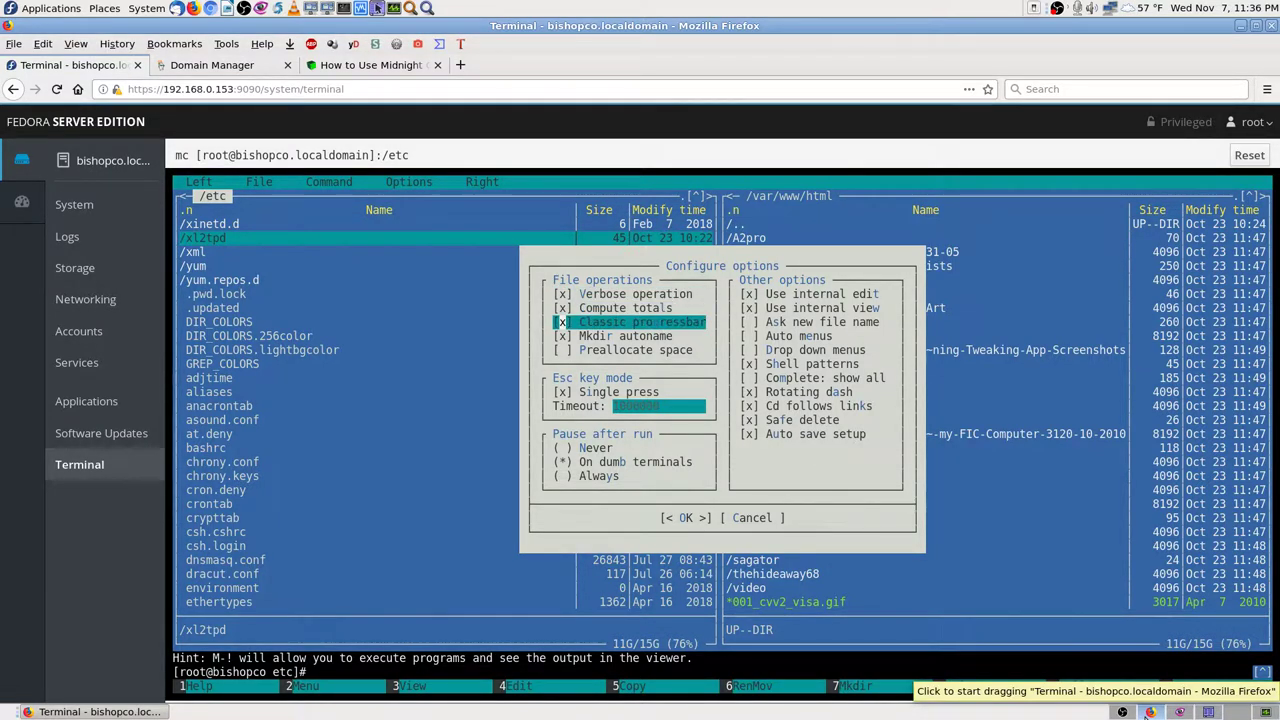
key("Down")
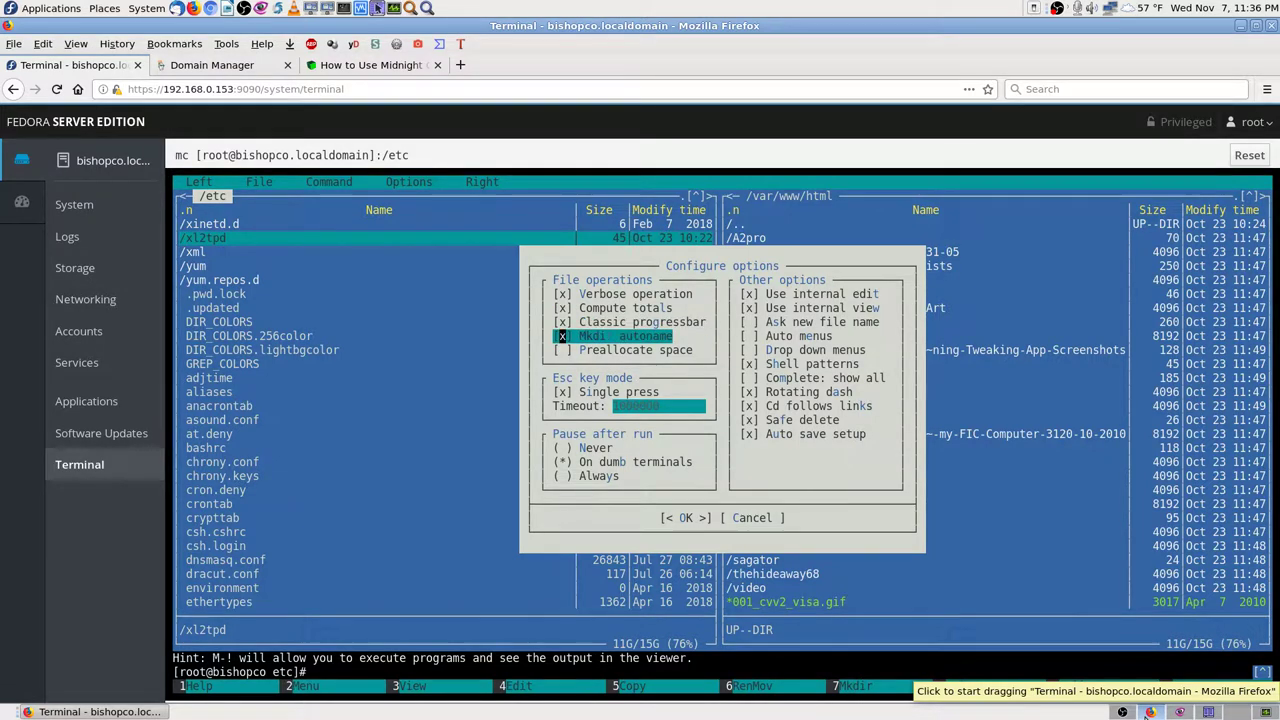
key("Down")
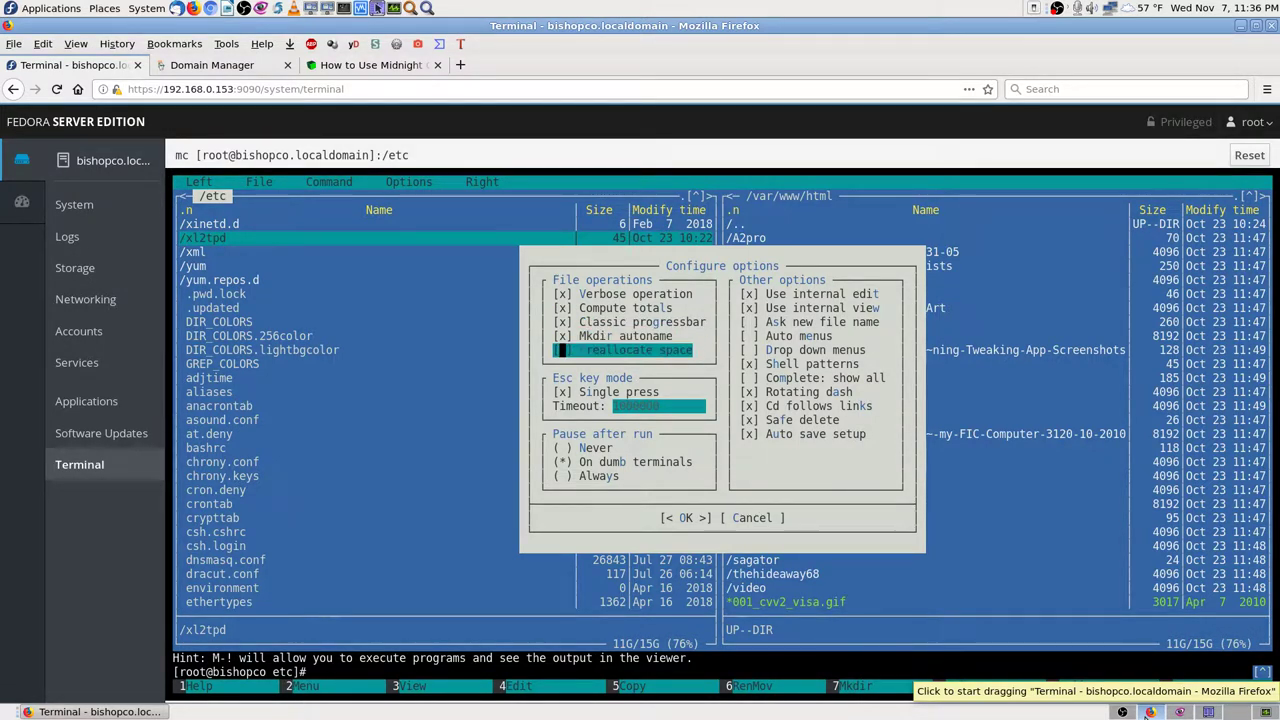
key("Down")
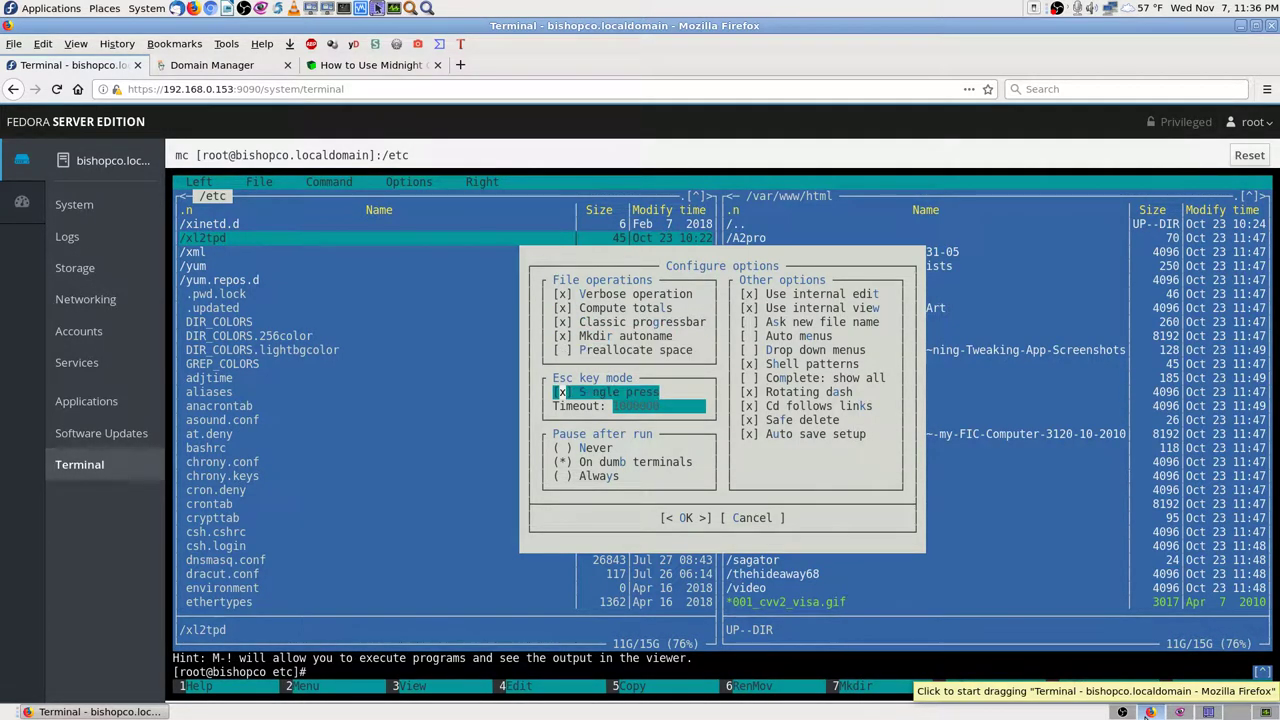
key("Down")
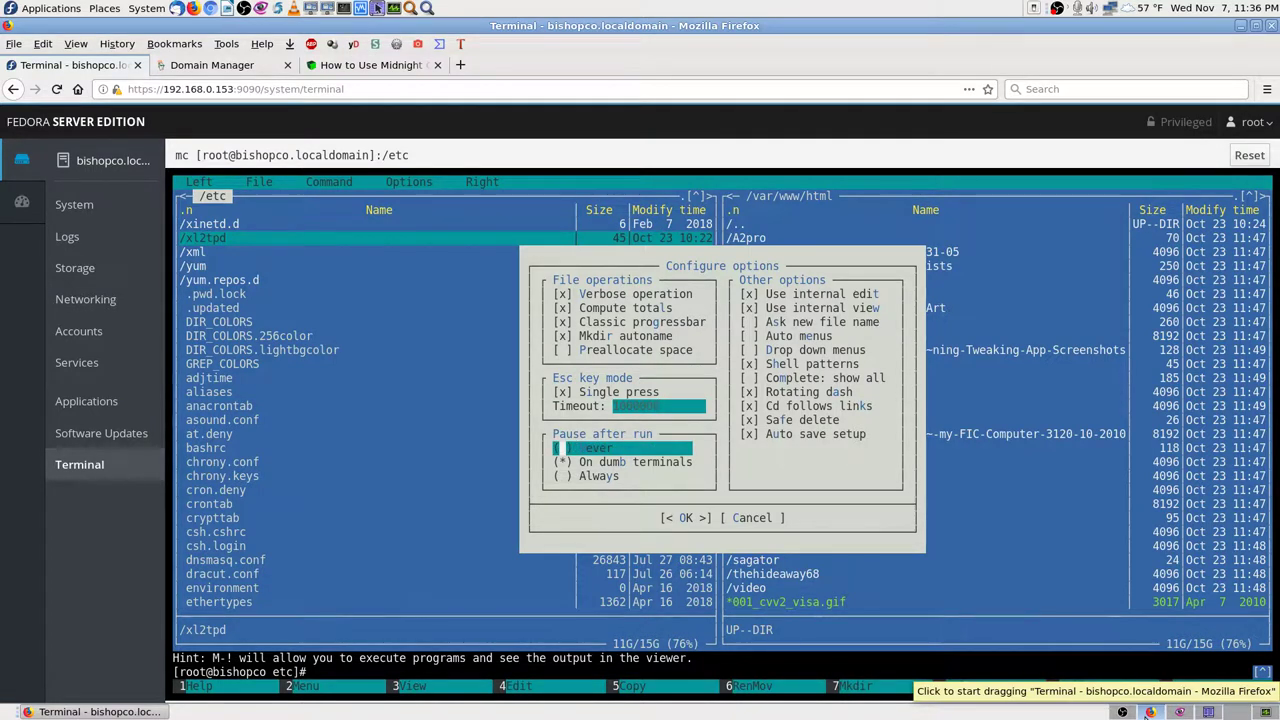
key("Down")
key("Down")
Accept the configuration options and close the dialog after passing through the Other options
key("Tab")
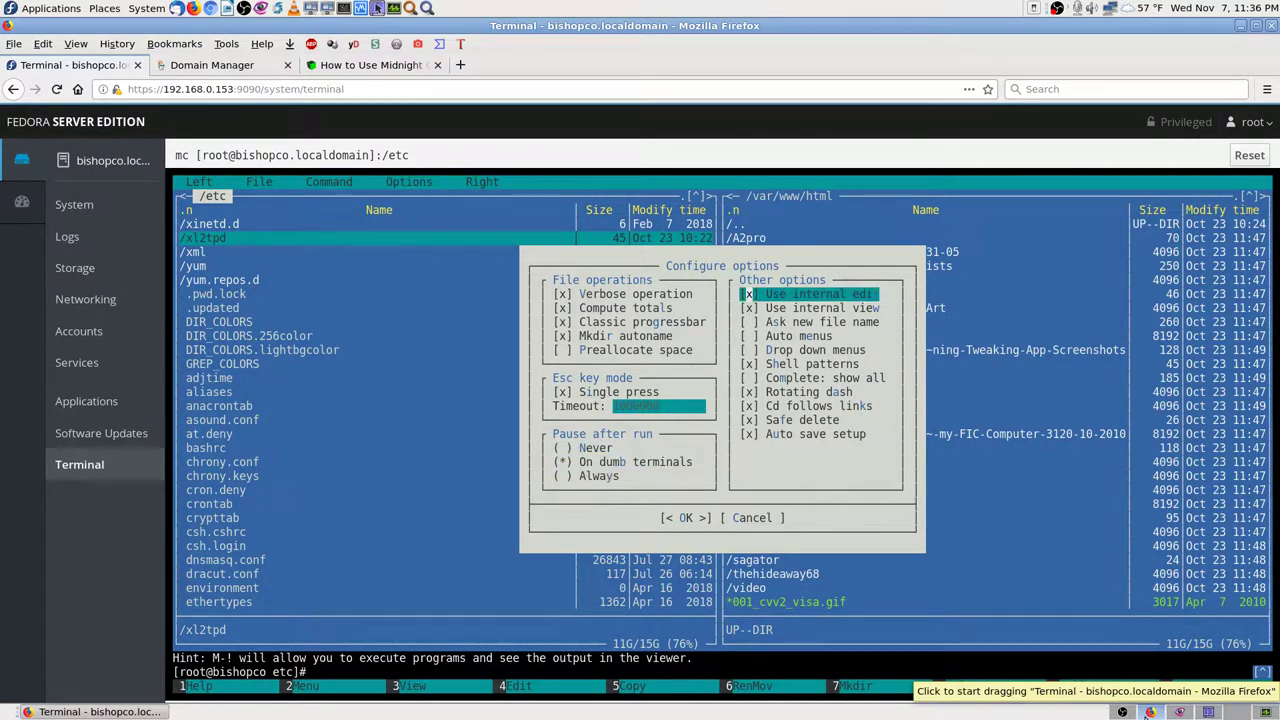
key("Down")
key("Down")
key("Down")
key("Down")
key("Down")
key("Down")
key("Down")
key("Down")
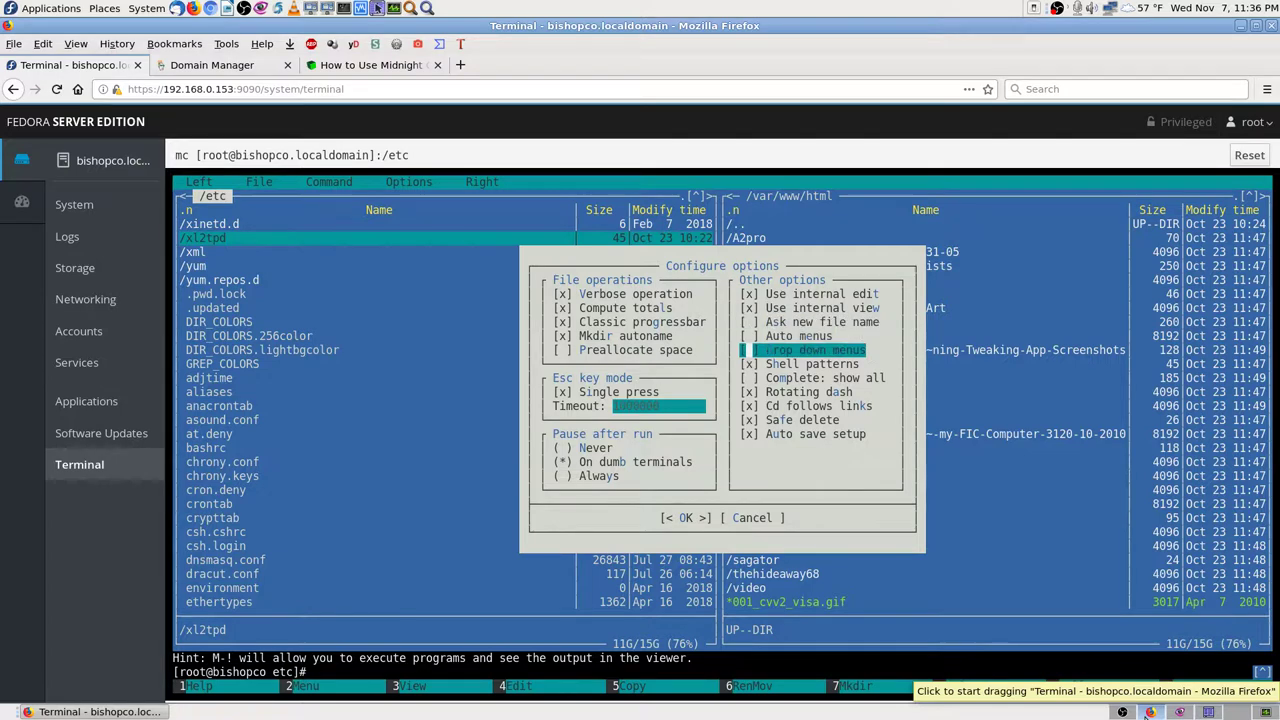
key("Down")
key("Down")
key("Down")
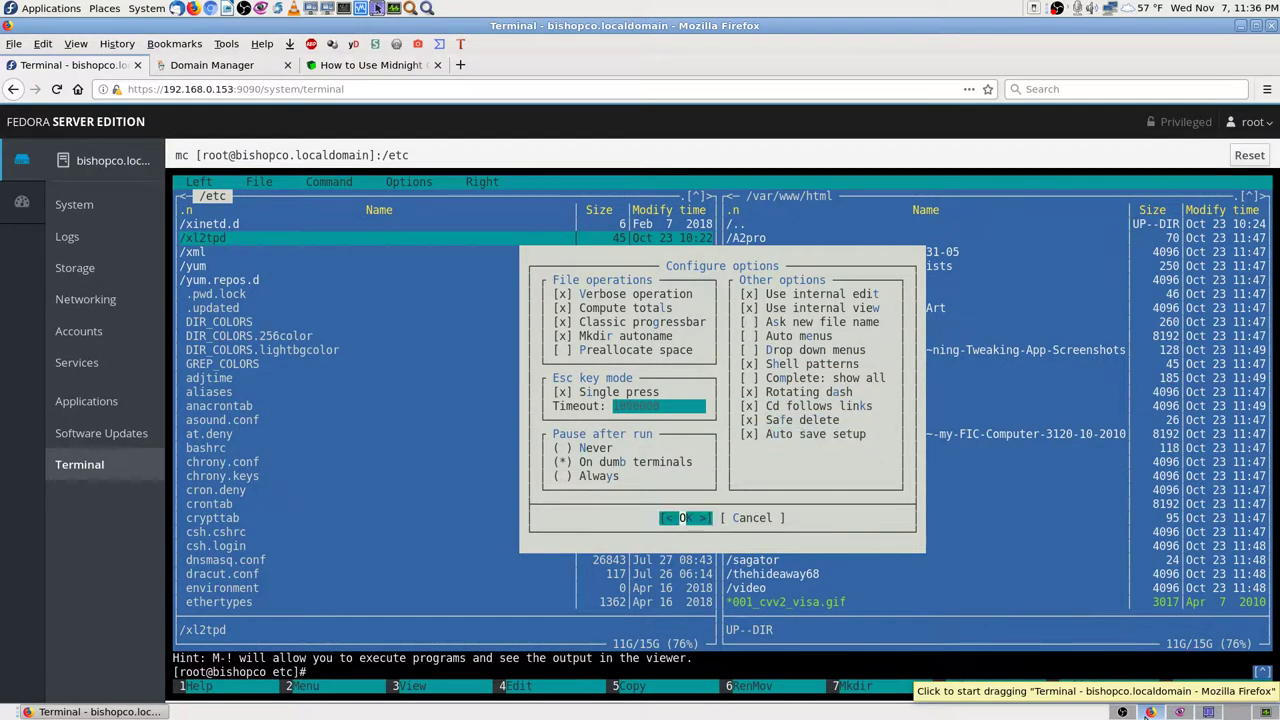
key("Return")
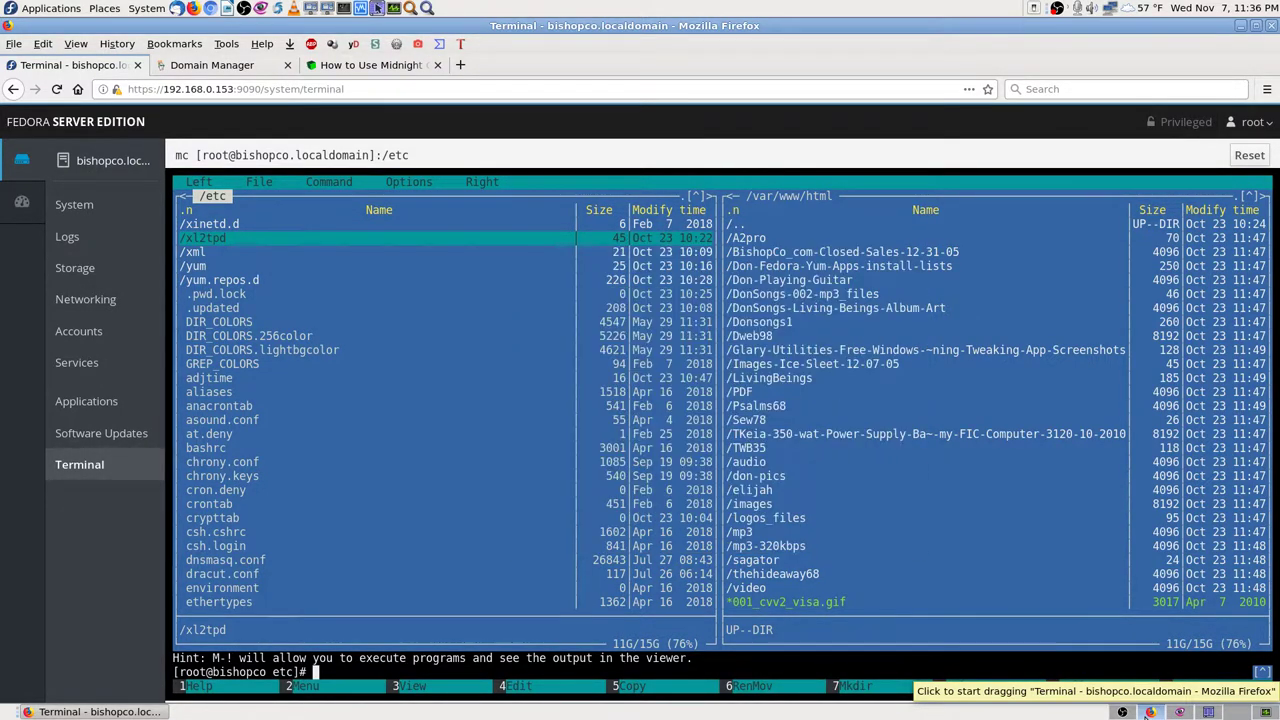
Activate Midnight Commander's menu bar and highlight the File entry
key("F9")
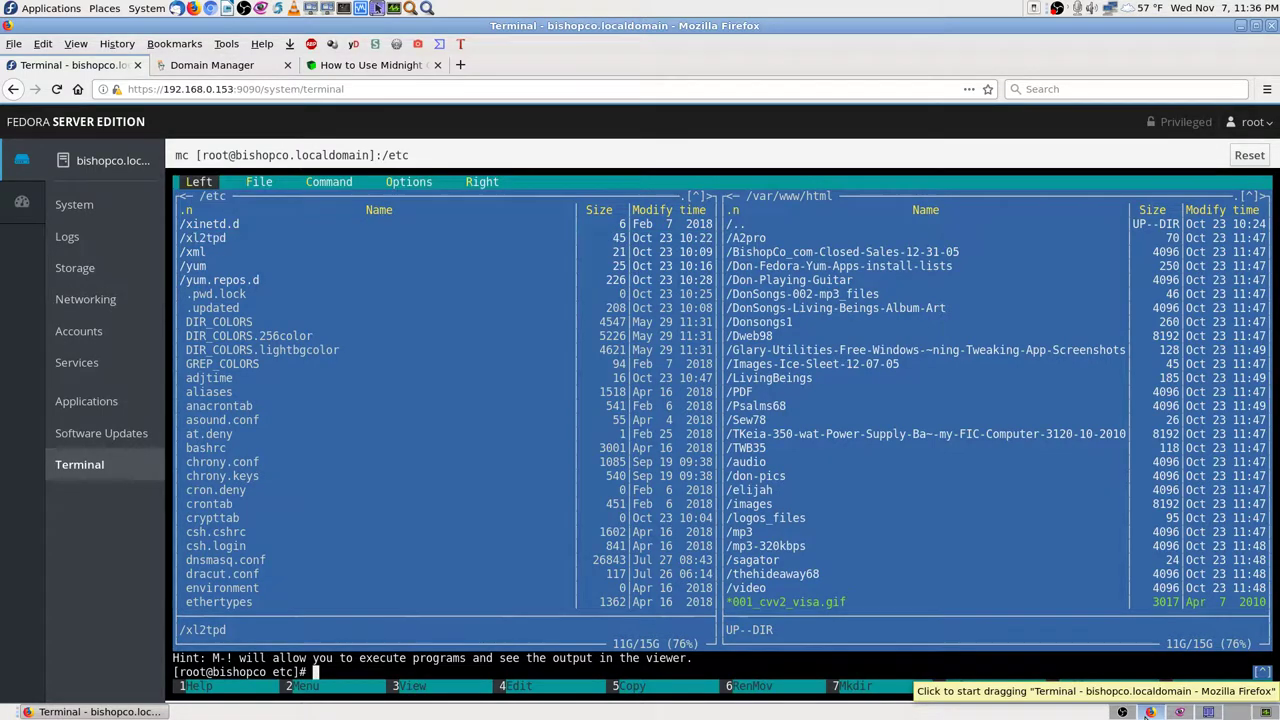
key("Right")
key("Right")
key("Left")
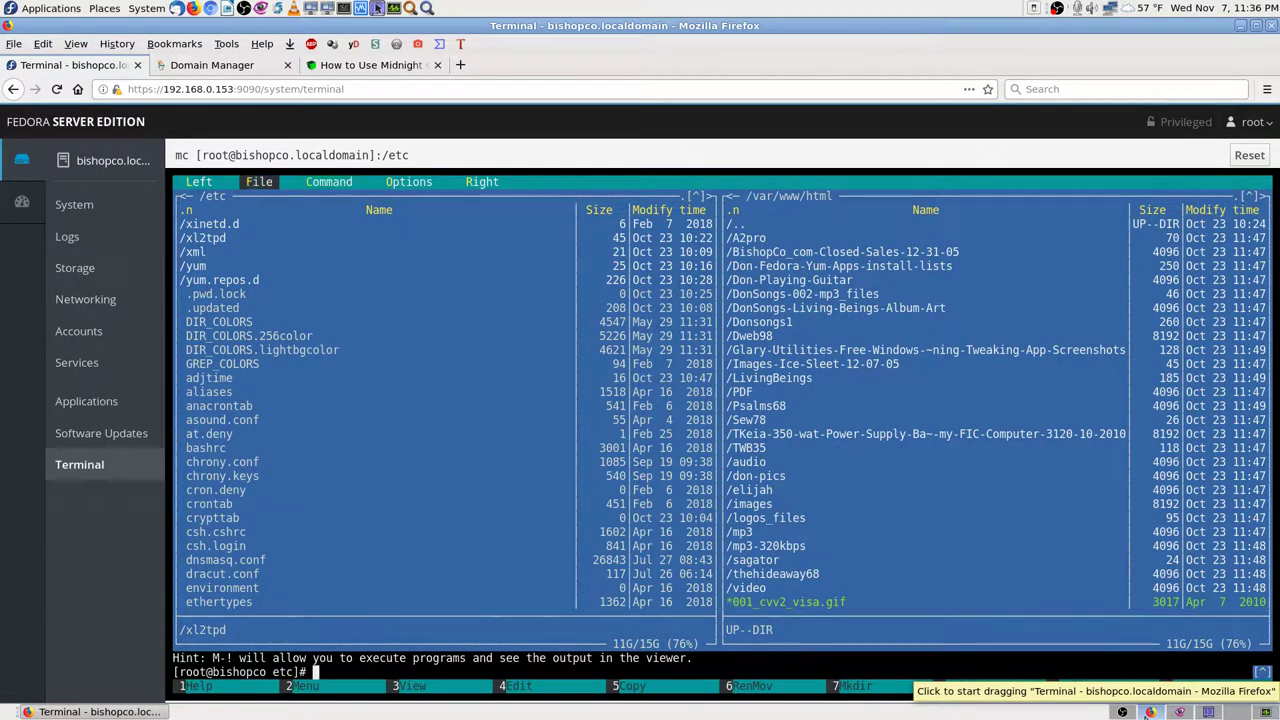
Use the View command on the xl2tpd directory, return to /etc, and go into the directory and back once more
key("Down")
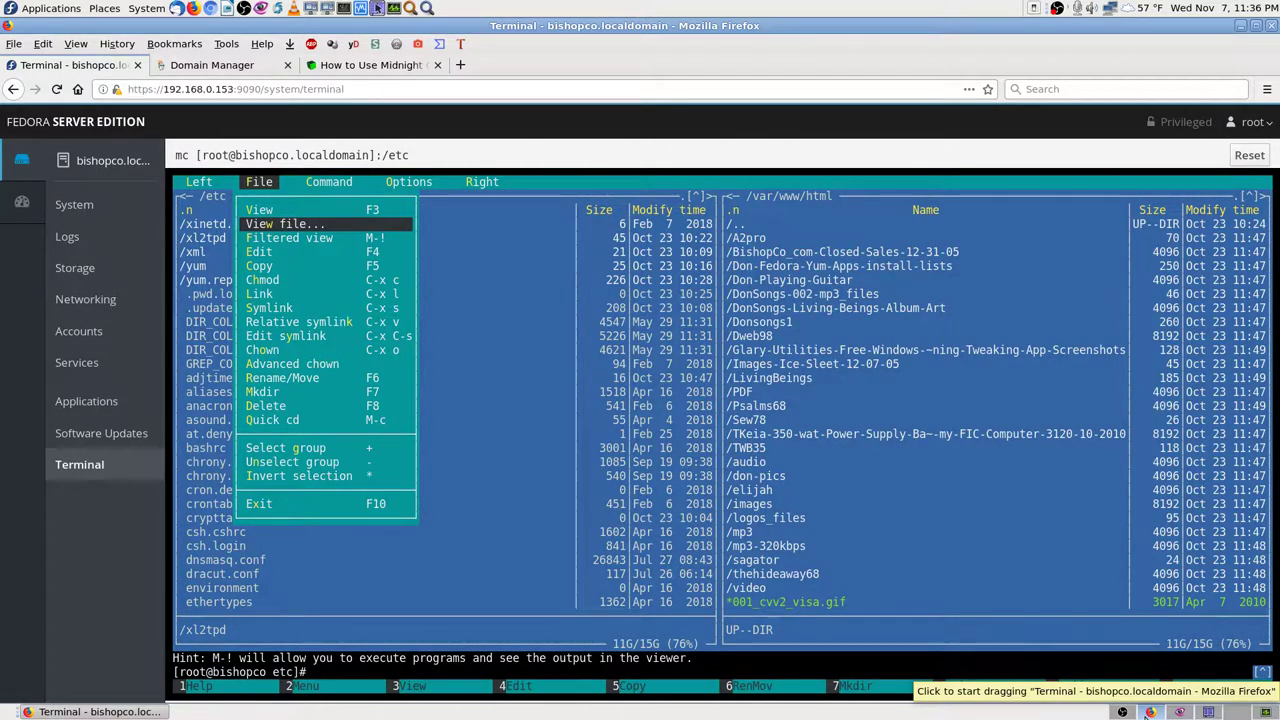
key("Up")
key("Return")
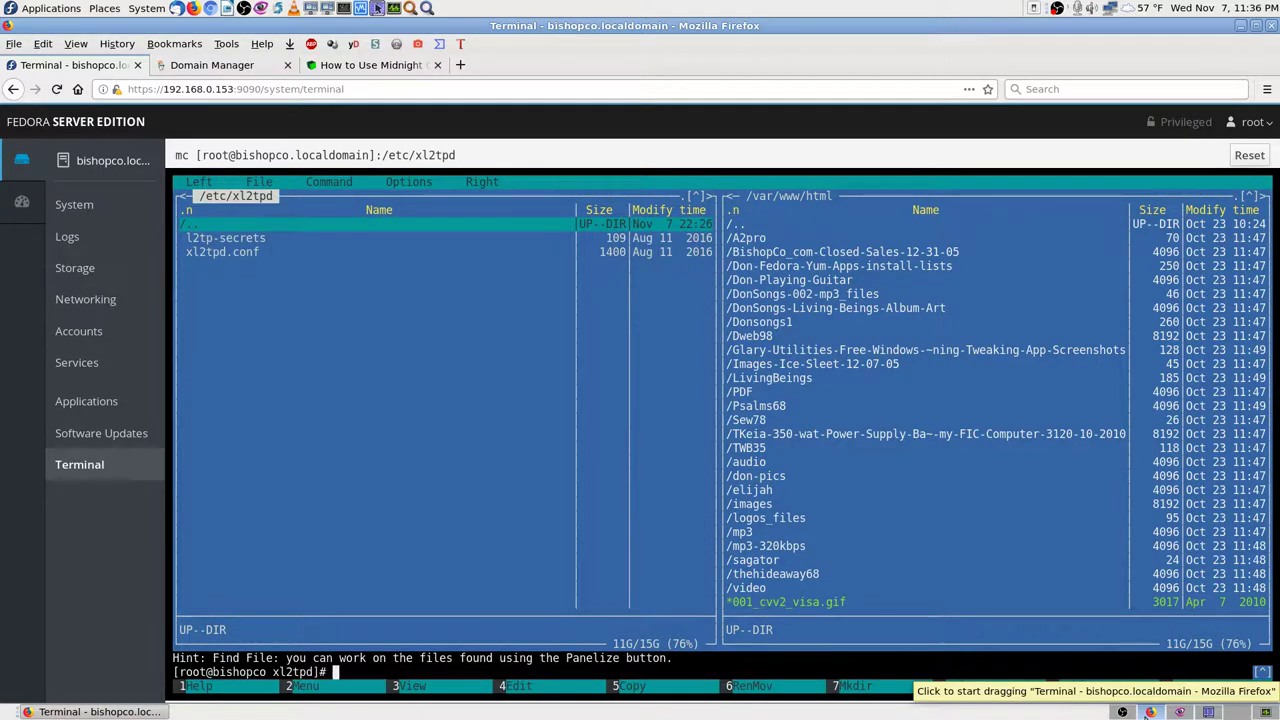
key("Return")
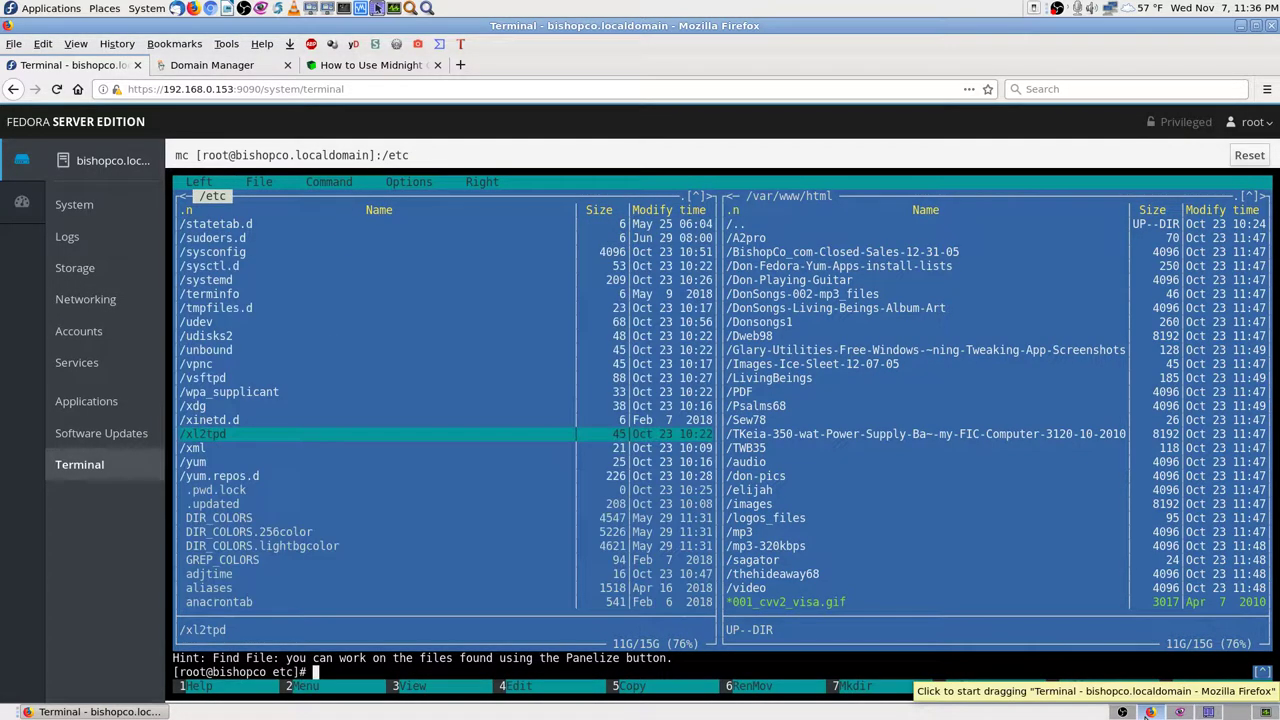
key("Return")
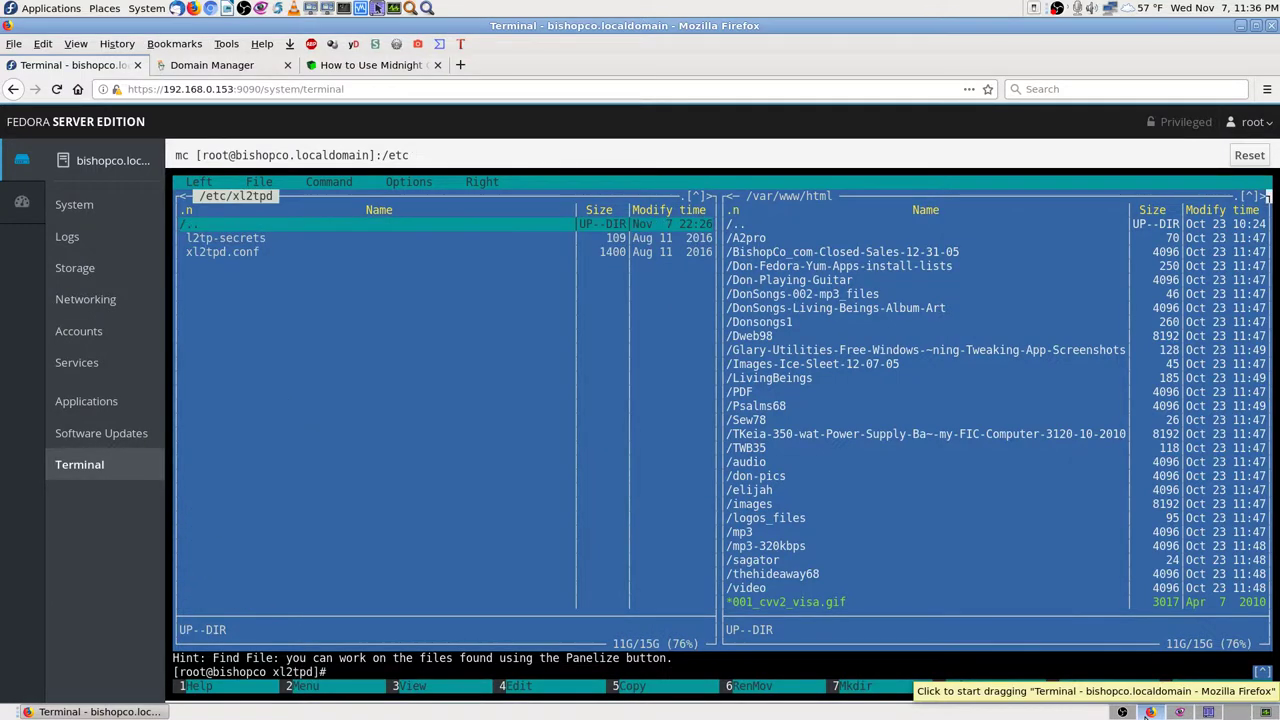
key("Return")
Examine the available file operations in the File group, from View through Exit
key("F9")
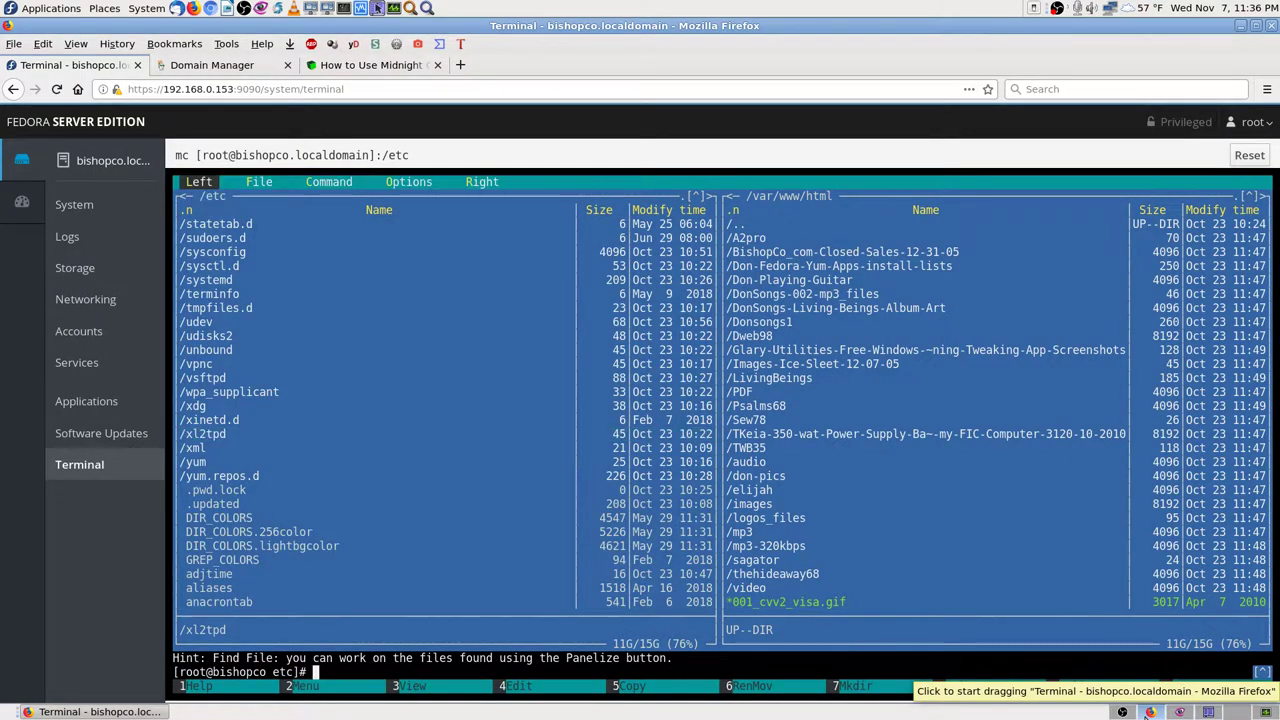
key("Right")
key("Down")
key("Down")
key("Down")
key("Down")
key("Down")
key("Down")
key("Down")
key("Down")
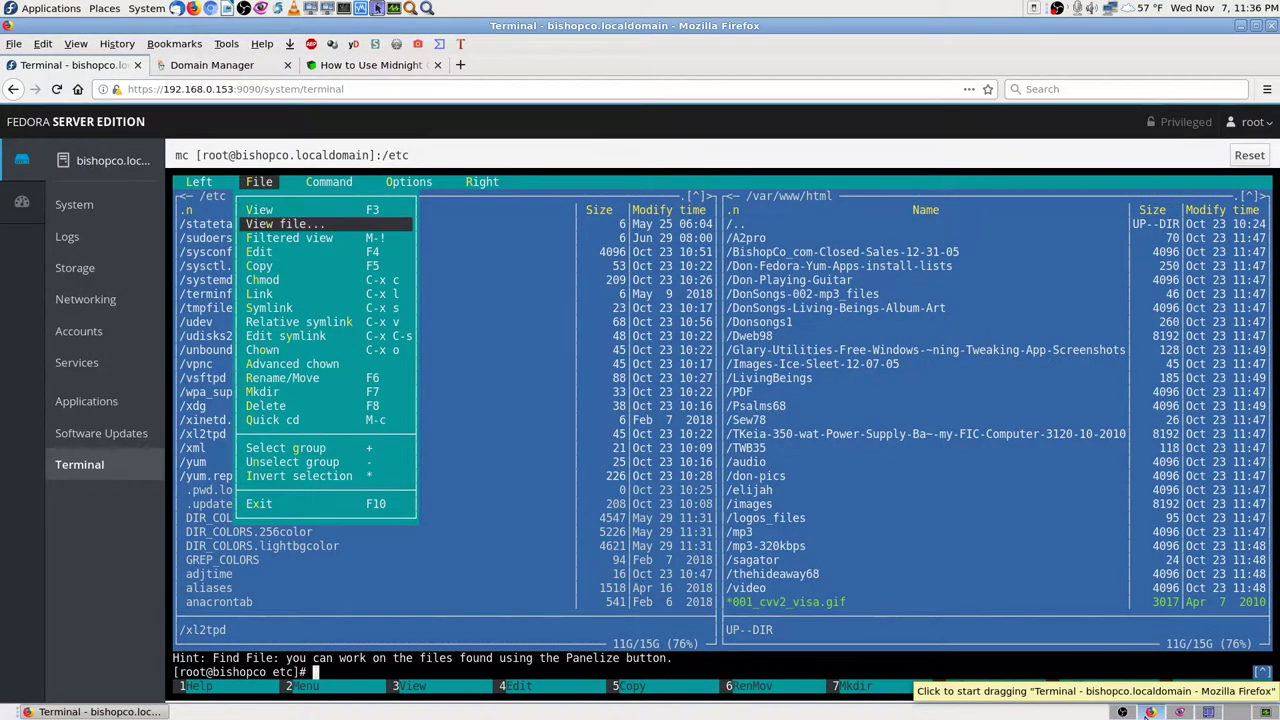
key("Down")
key("Down")
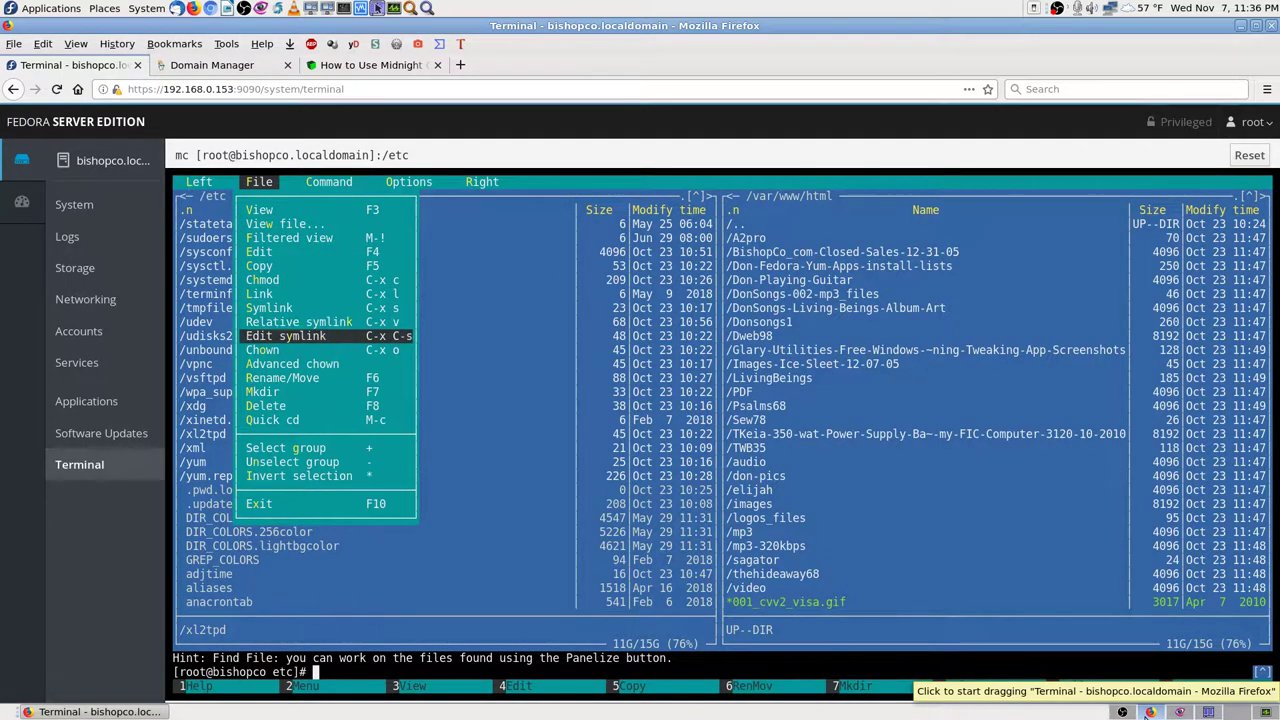
key("Down")
key("Down")
key("Down")
key("Down")
key("Down")
key("Down")
key("Down")
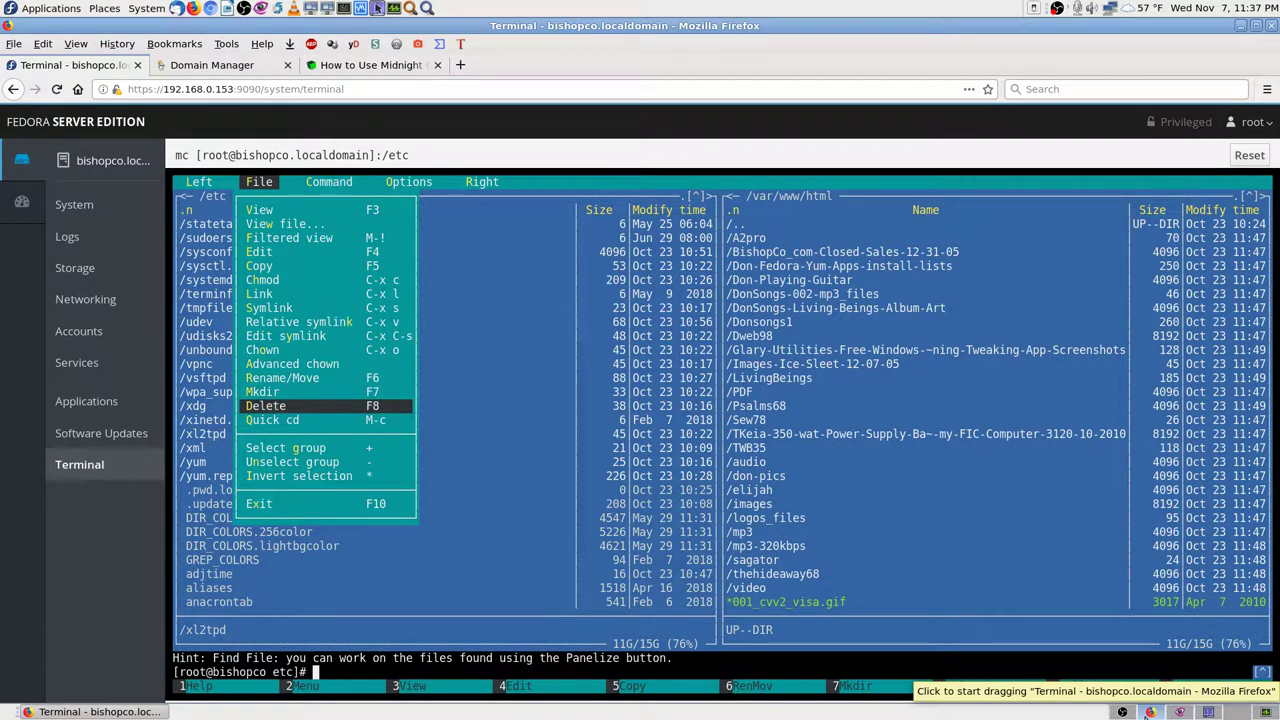
key("Down")
key("Down")
key("Down")
key("Up")
key("Up")
key("Up")
key("Up")
key("Up")
key("Up")
key("Up")
key("Up")
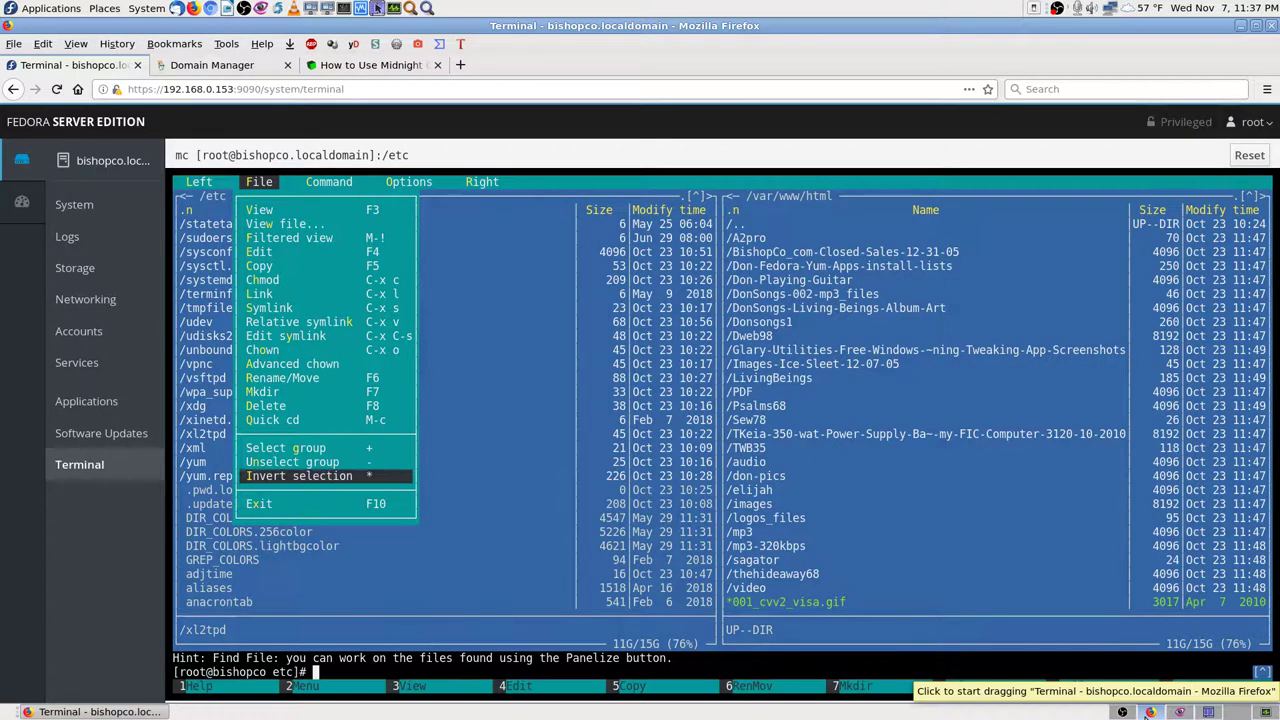
key("Down")
key("Down")
key("Down")
key("Down")
key("Down")
key("Down")
key("Down")
key("Down")
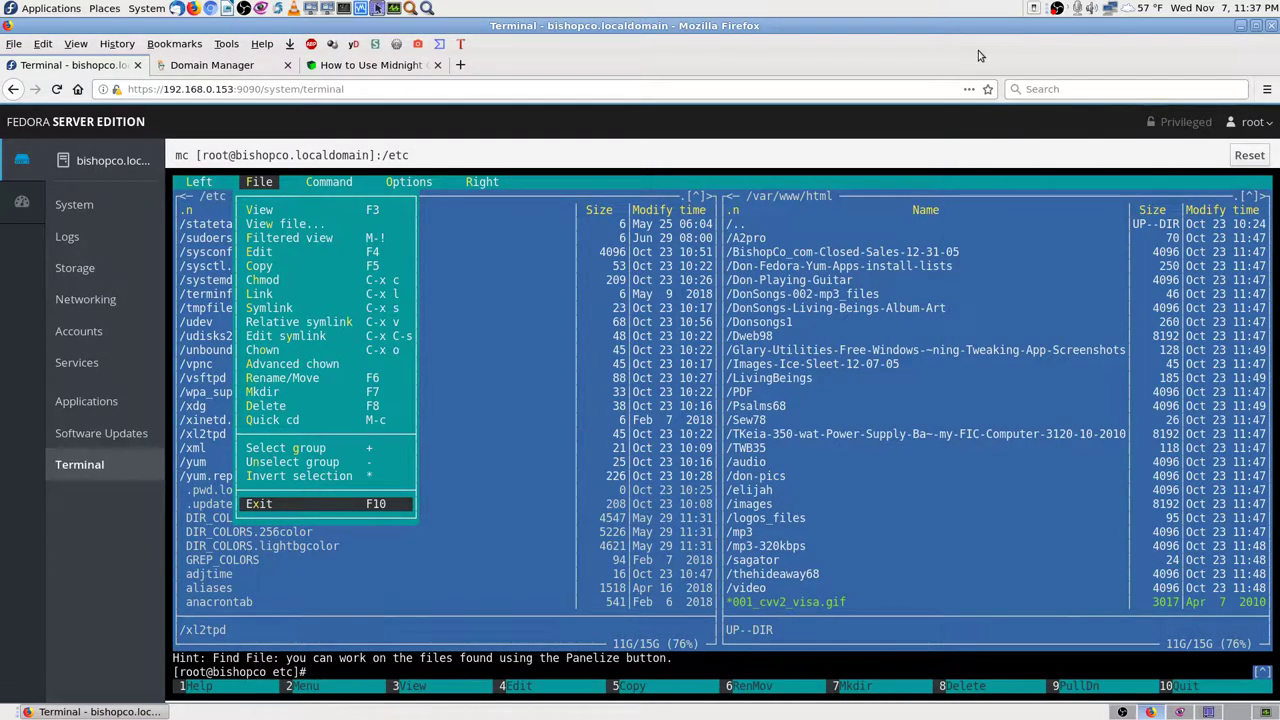
key("Up")
key("Up")
key("Up")
key("Up")
key("Up")
key("Up")
key("Up")
key("Up")
key("Up")
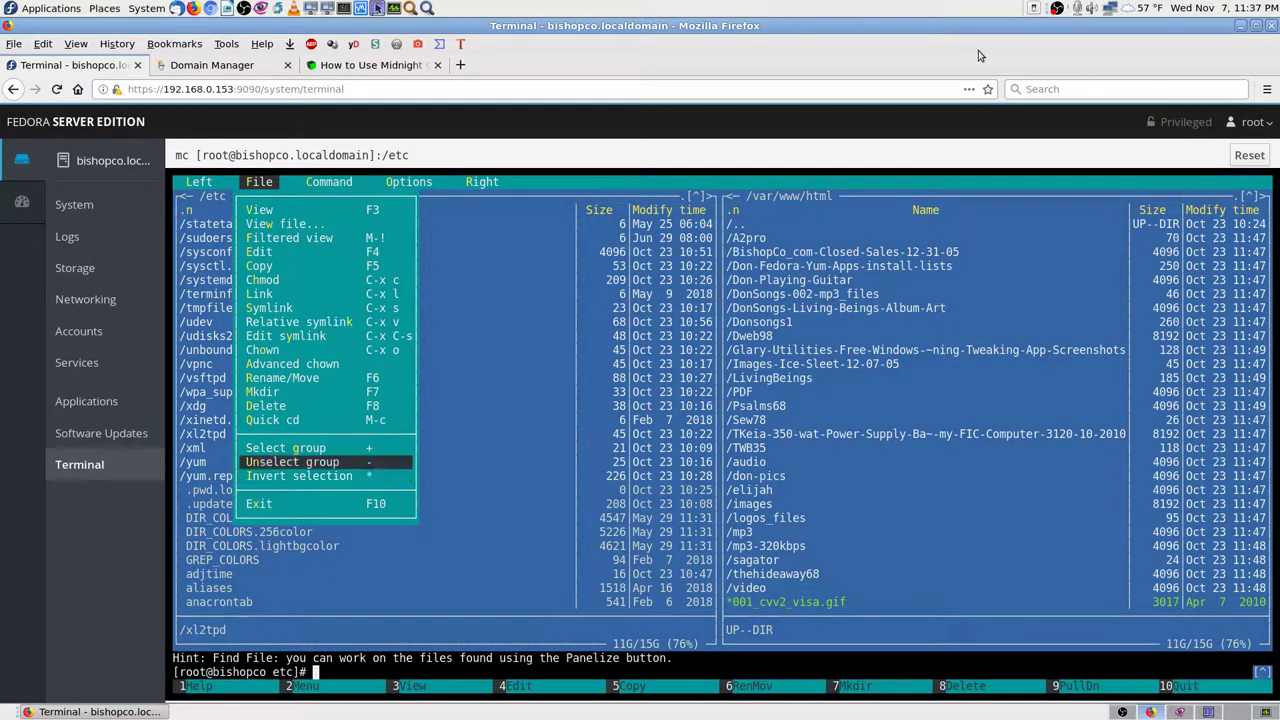
key("Up")
key("Up")
key("Up")
key("Up")
key("Up")
key("Up")
key("Up")
key("Up")
key("Up")
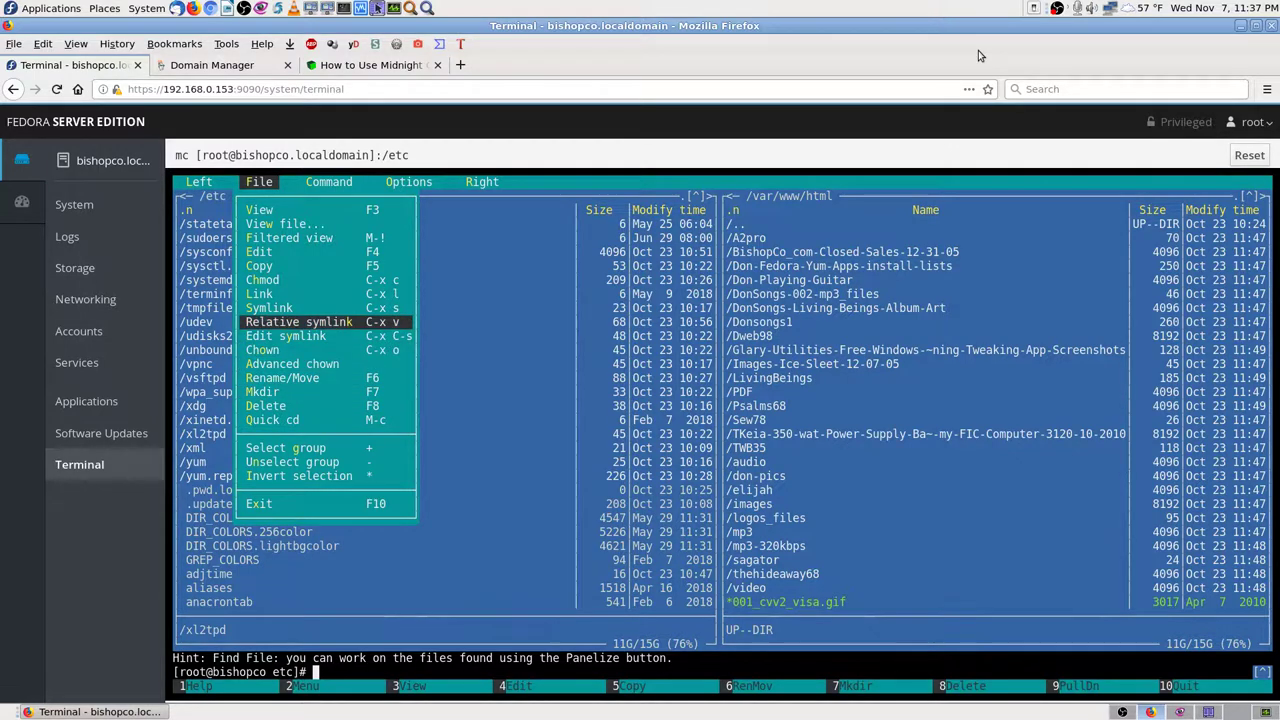
key("Up")
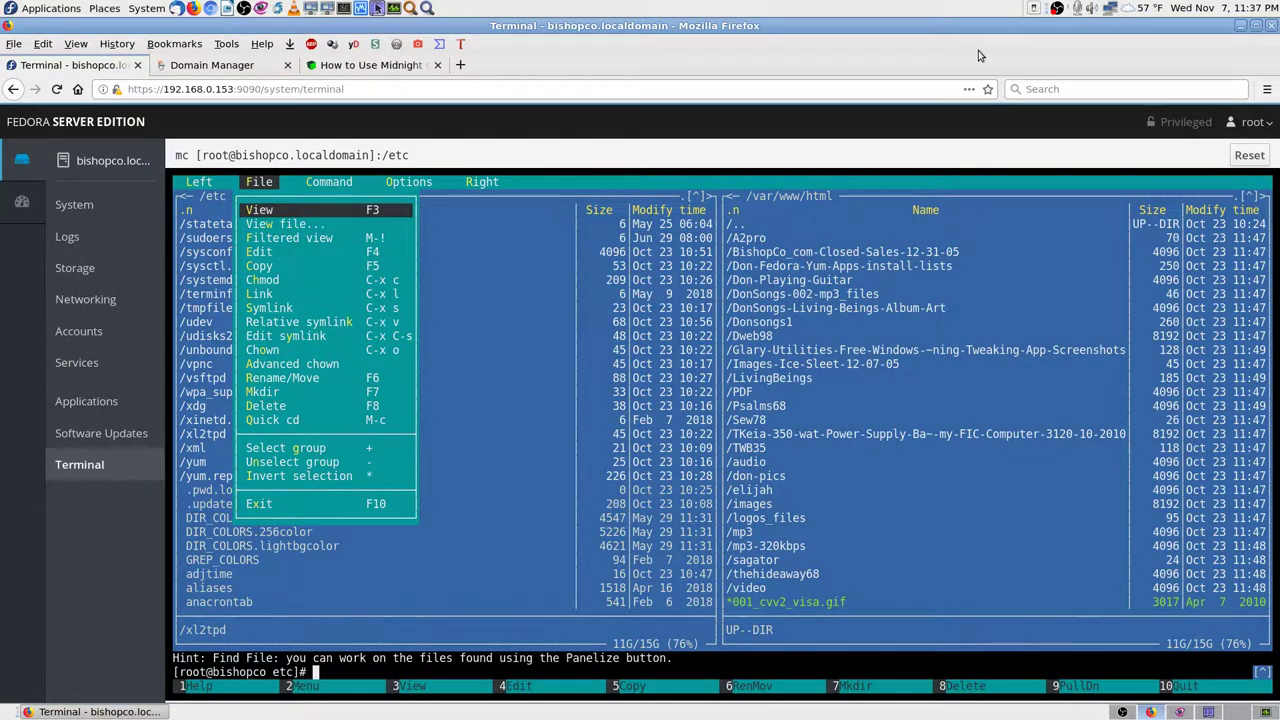
Glance over the Command group and bring up the Panel options settings
key("Right")
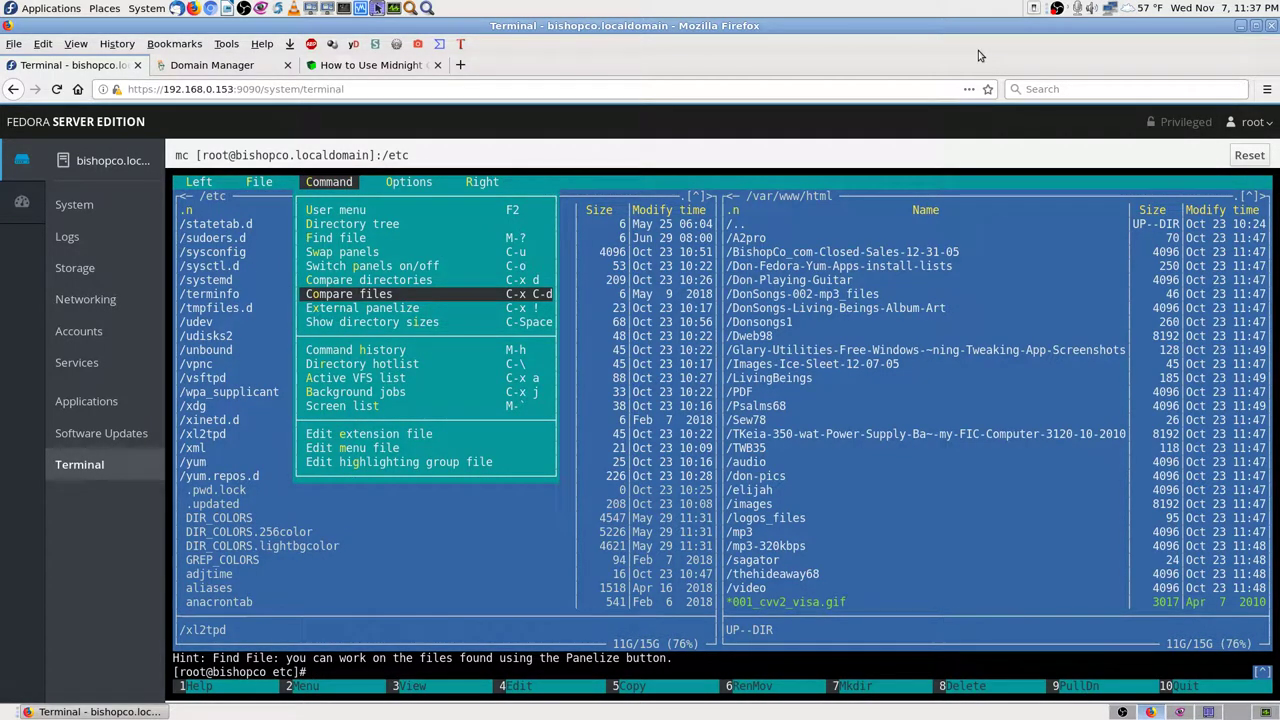
key("Right")
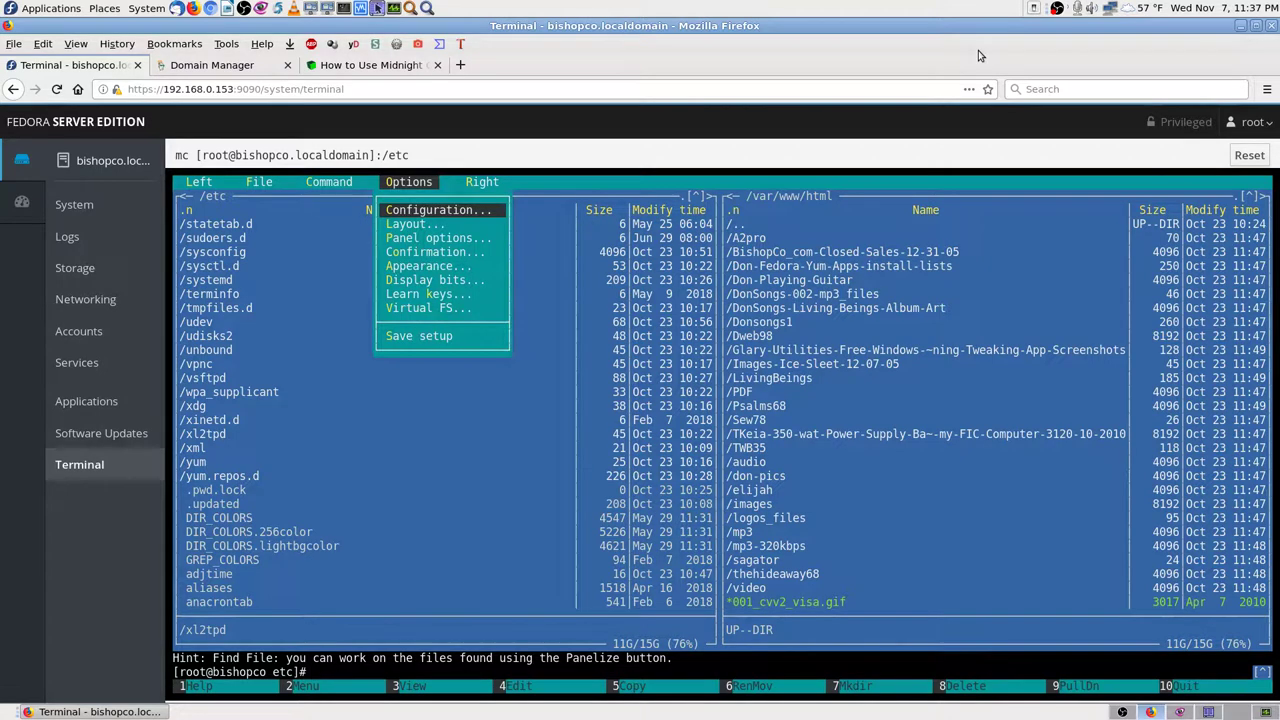
key("Down")
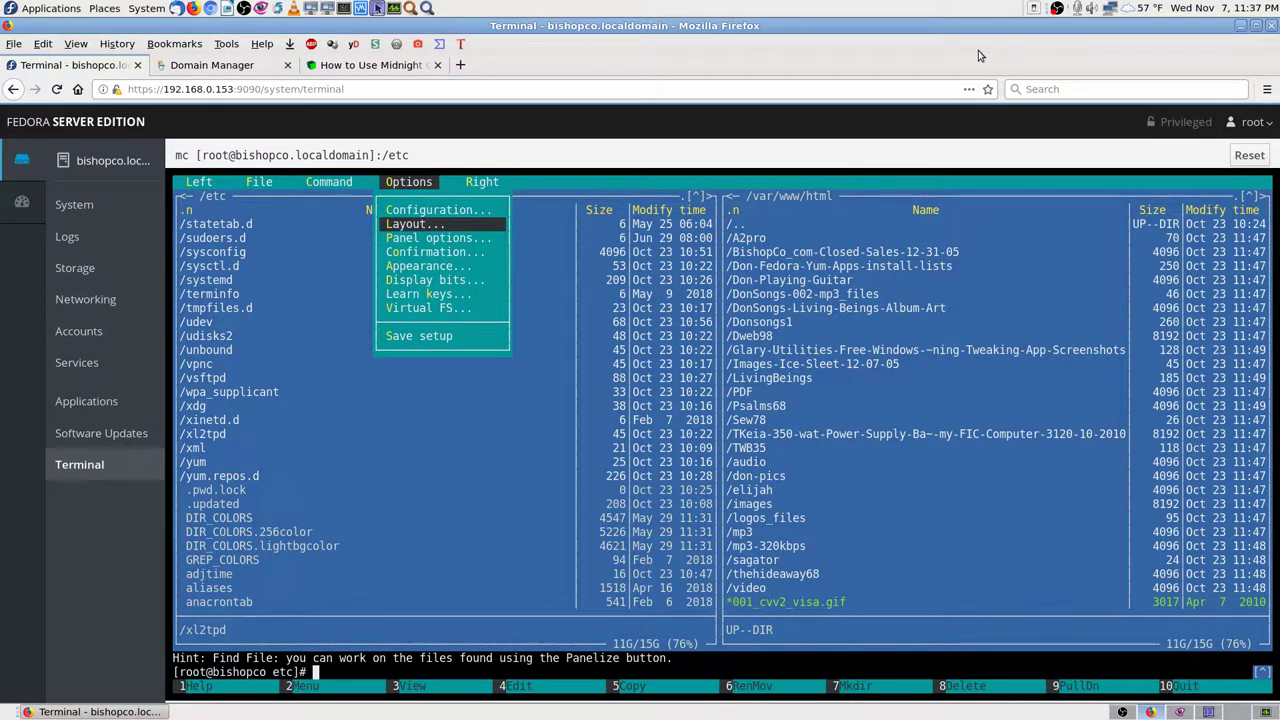
key("Down")
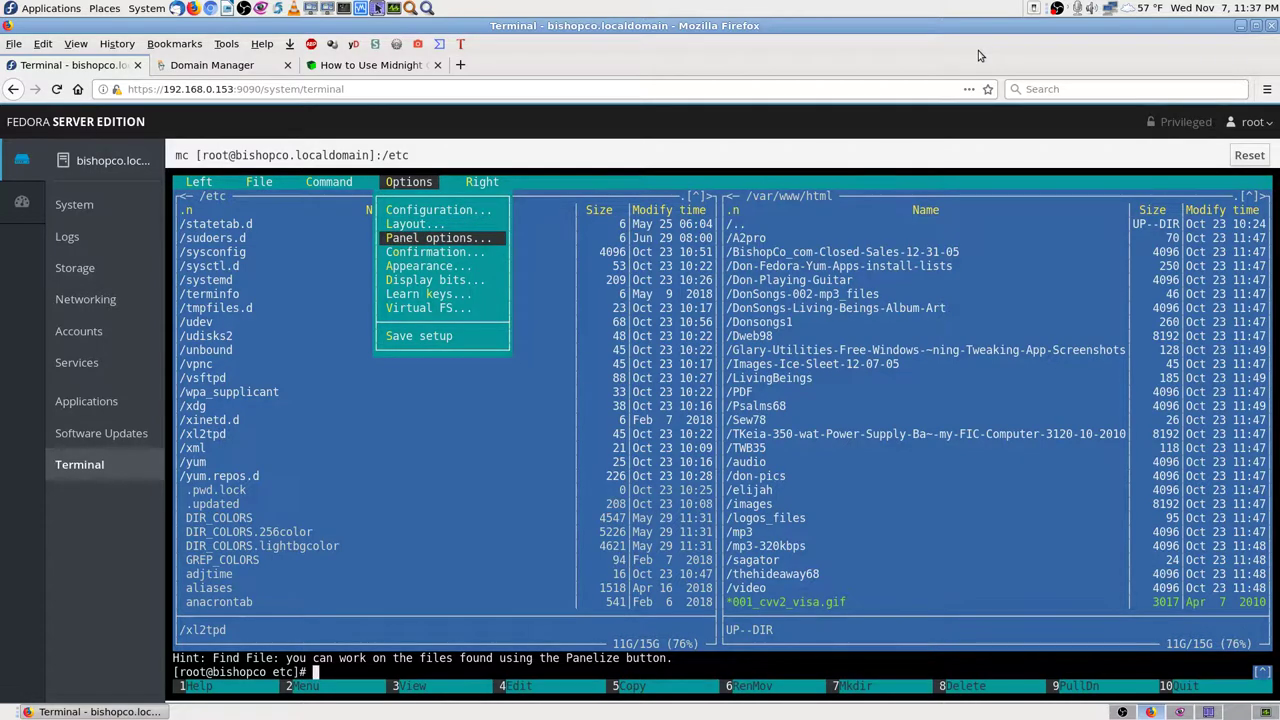
key("Return")
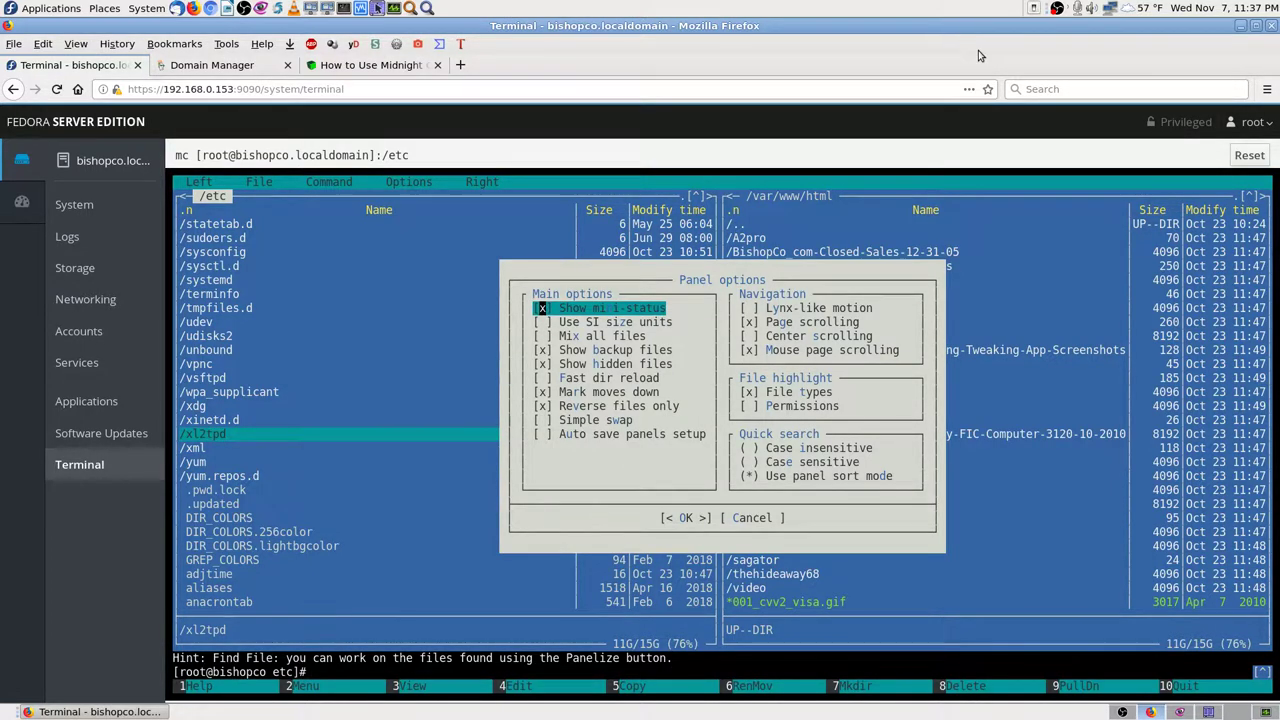
Examine the main panel options, from mini-status through automatic saving of the panels setup, up to the Navigation group
key("Down")
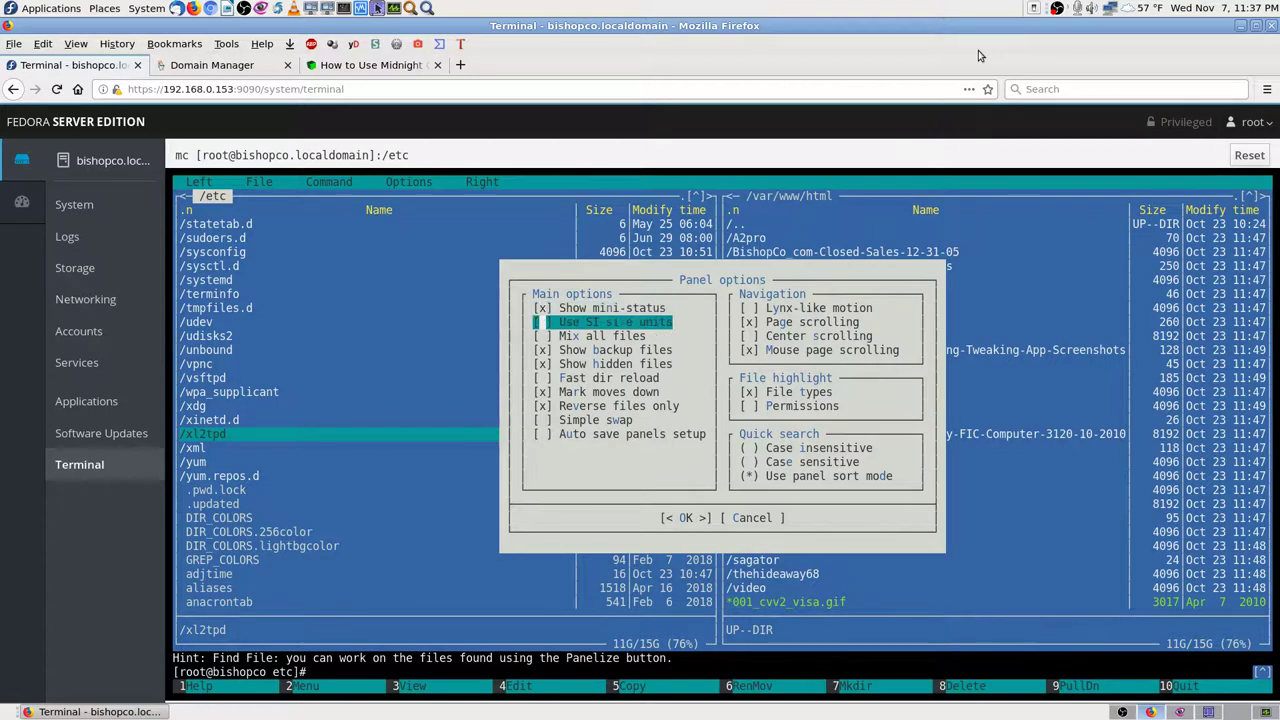
key("Down")
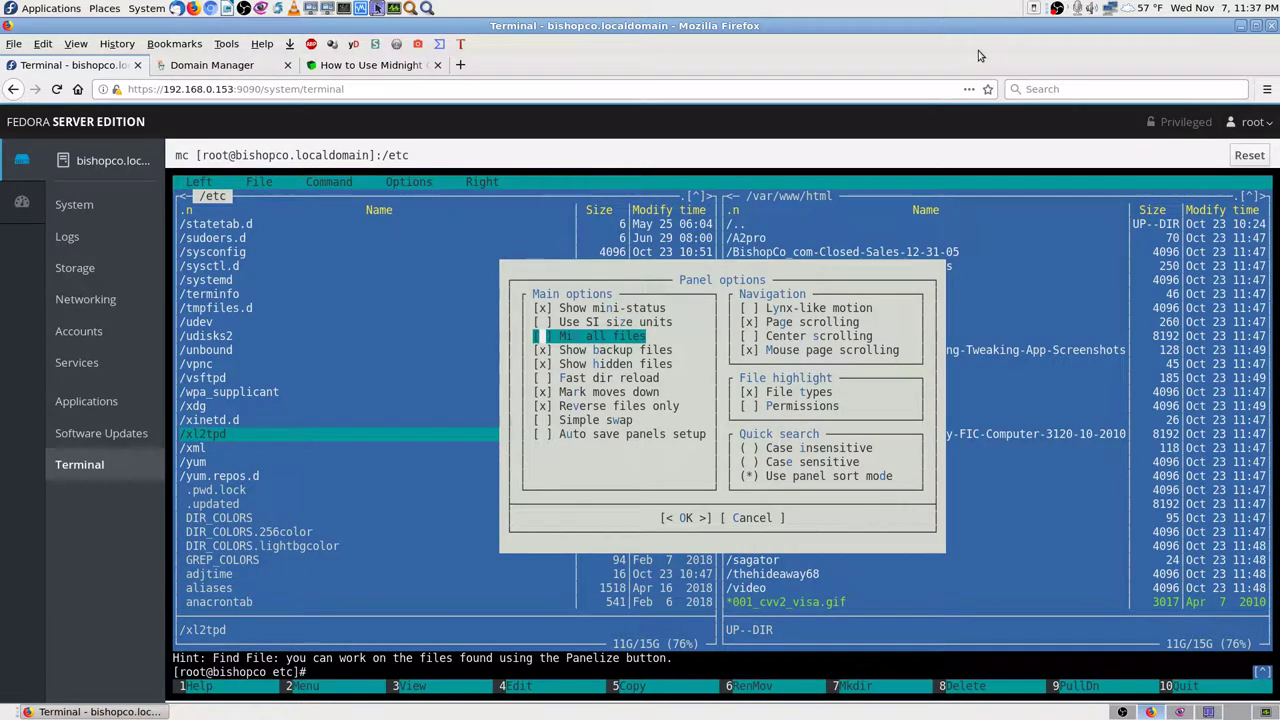
key("Down")
key("Down")
key("Down")
key("Down")
key("Down")
key("Down")
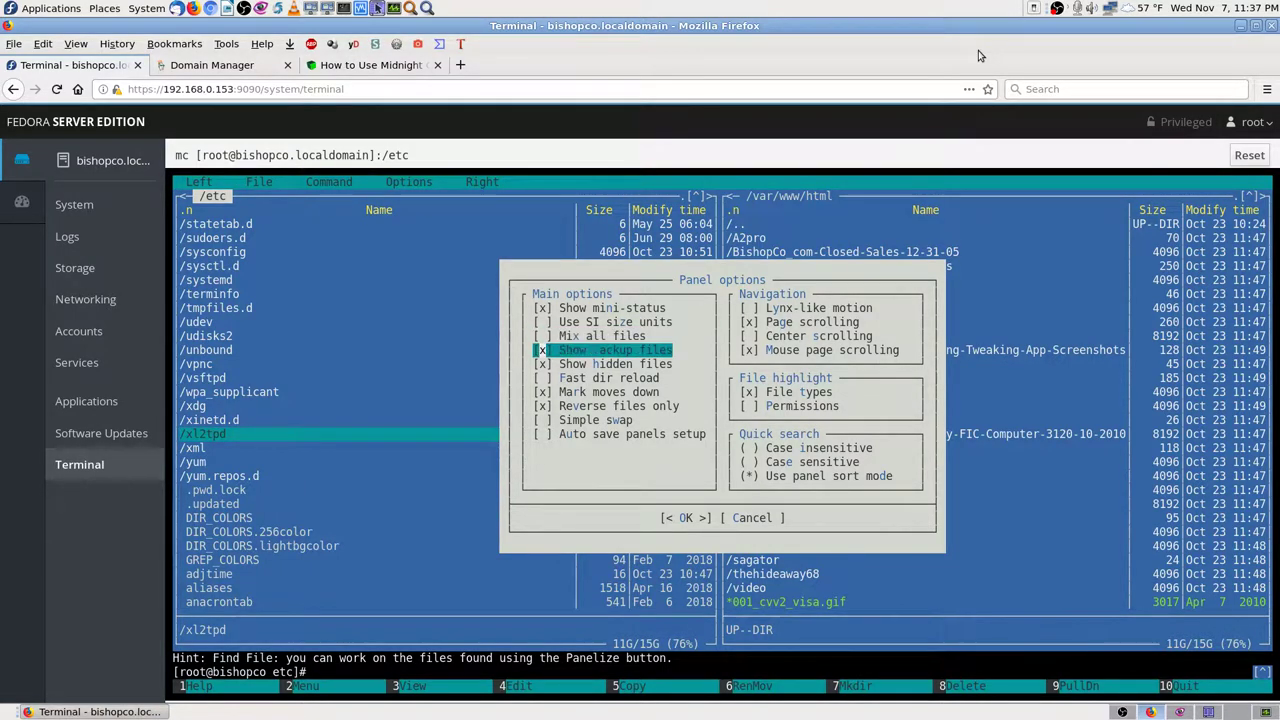
key("Down")
key("Down")
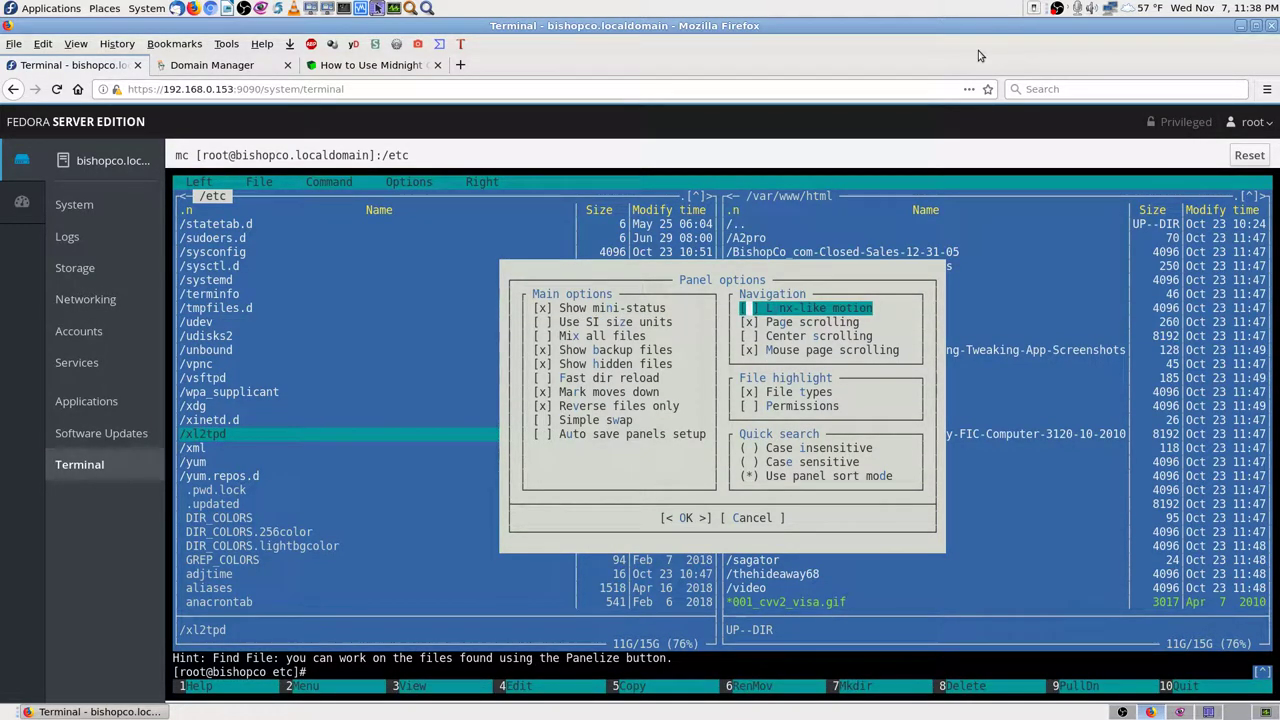
Capture a screenshot of the desktop and save it under the suggested name in the ScreenShots Lenovo i5 Fedora 28 folder
key("Print")
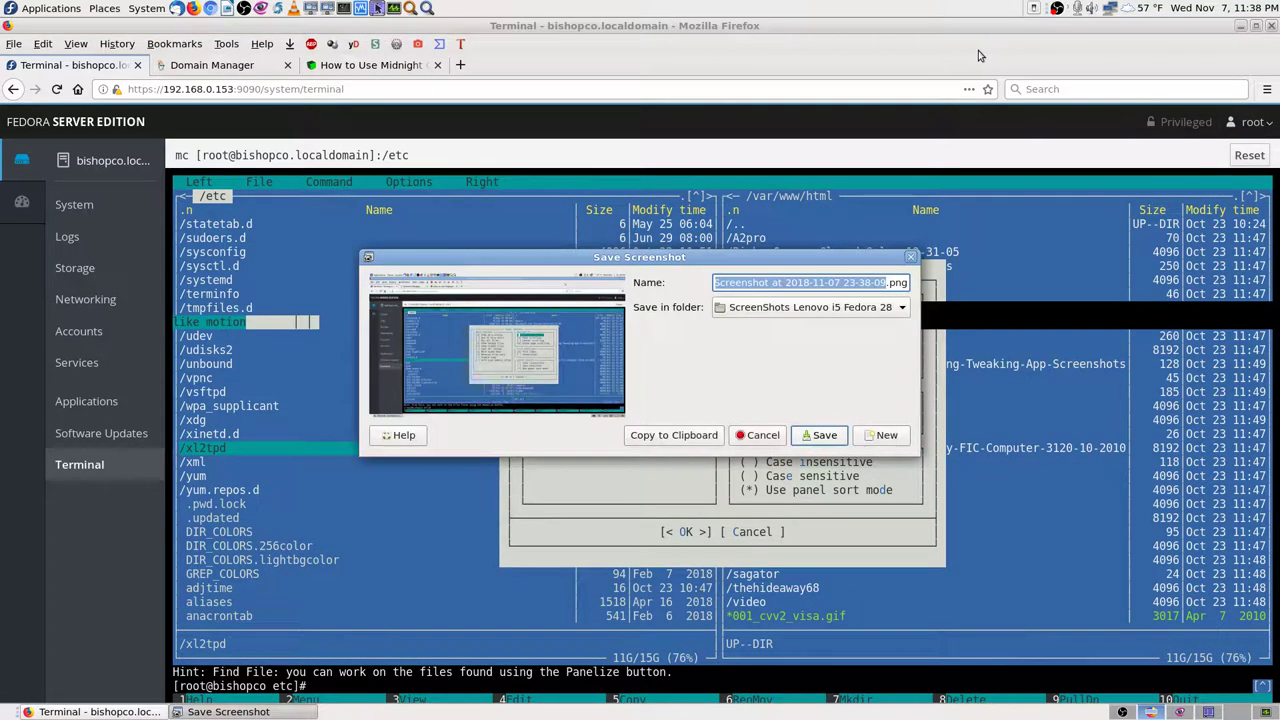
key("Return")
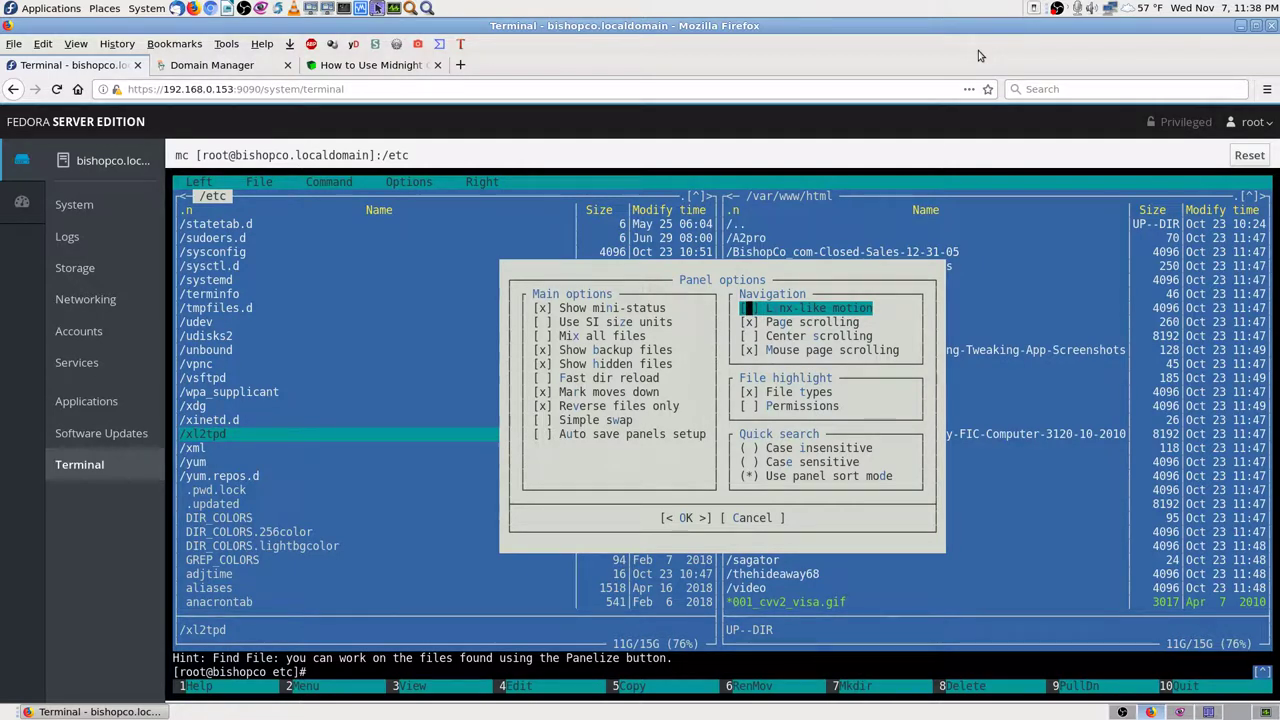
Examine the navigation, file highlight and quick search settings, and accept the panel options without changing them
key("Down")
key("Down")
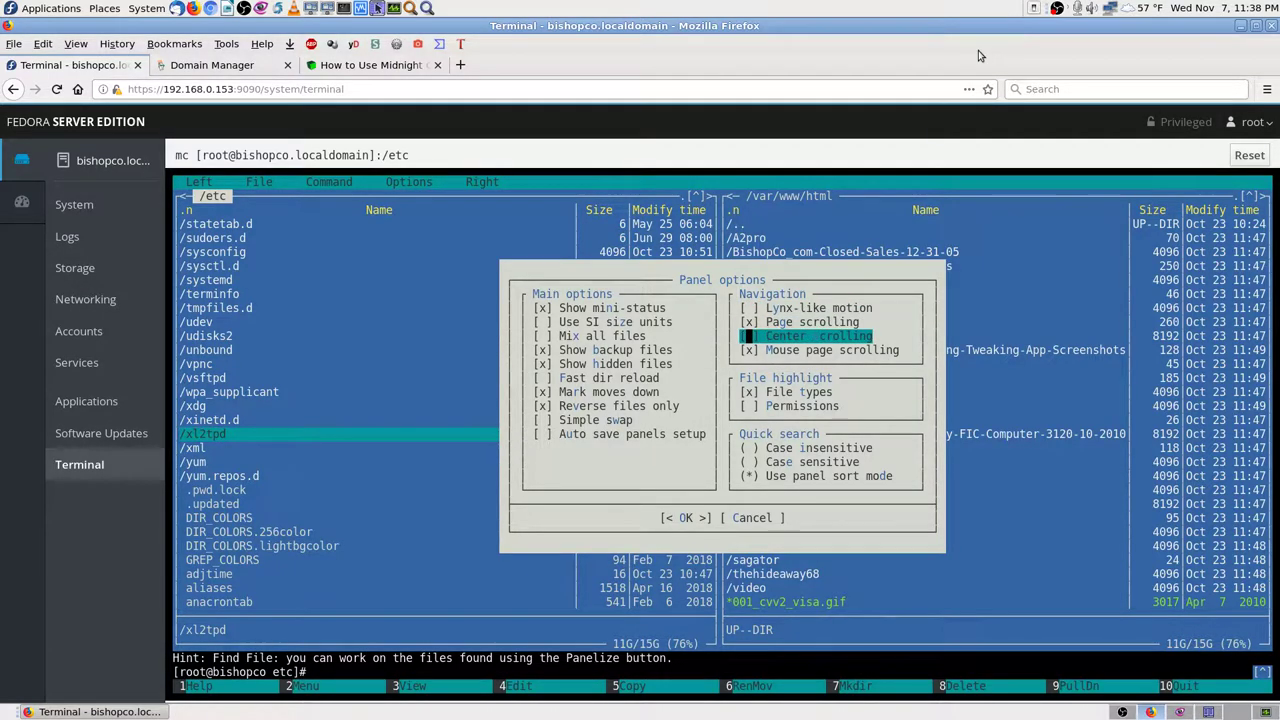
key("Down")
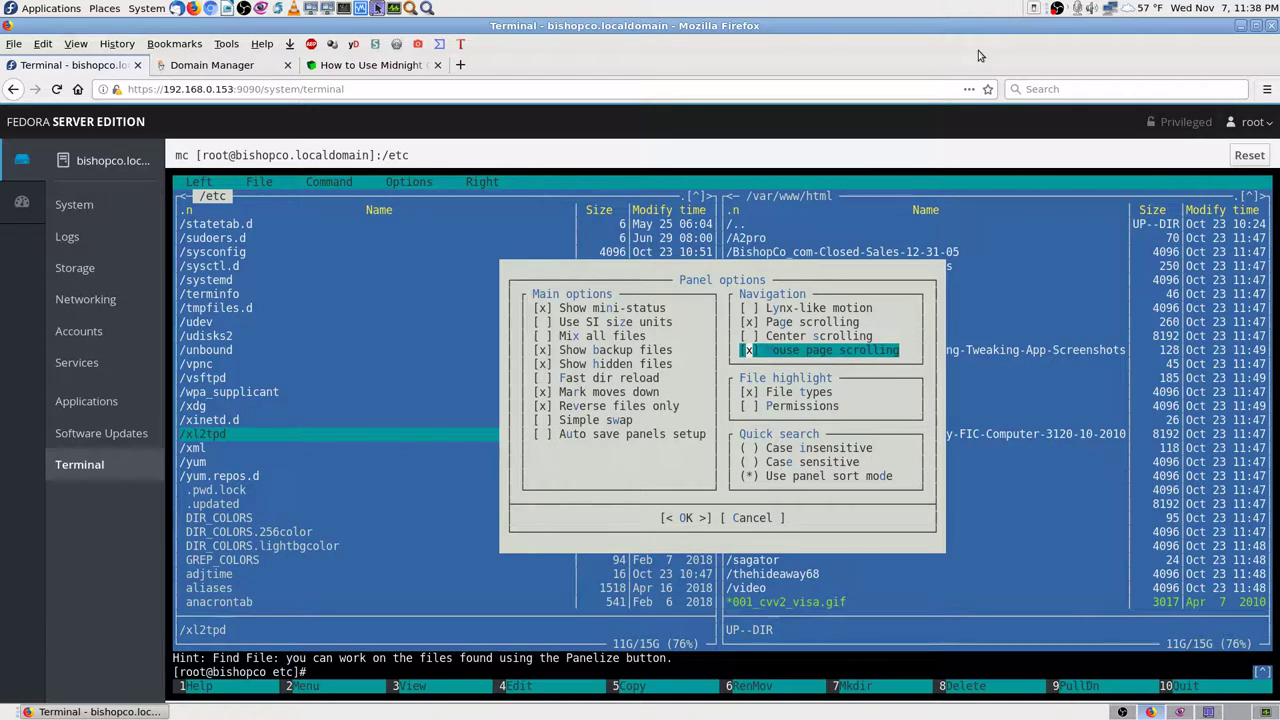
key("Down")
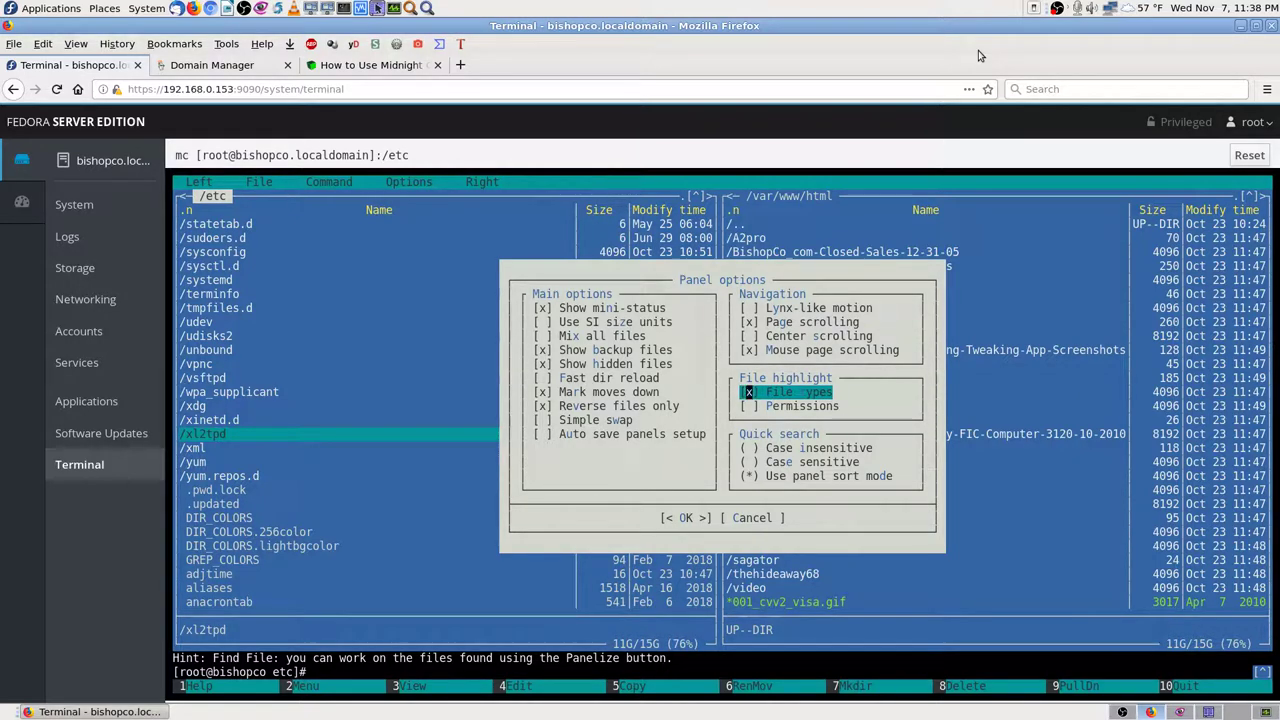
key("Down")
key("Down")
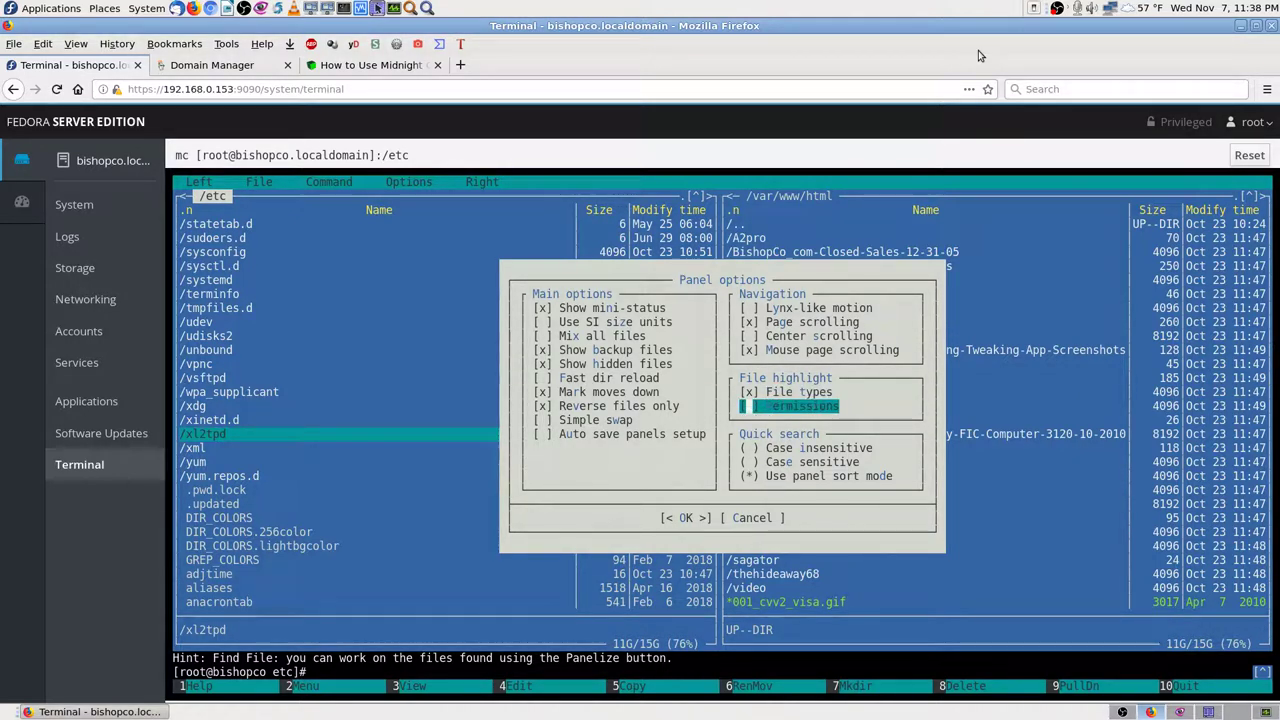
key("Up")
key("Up")
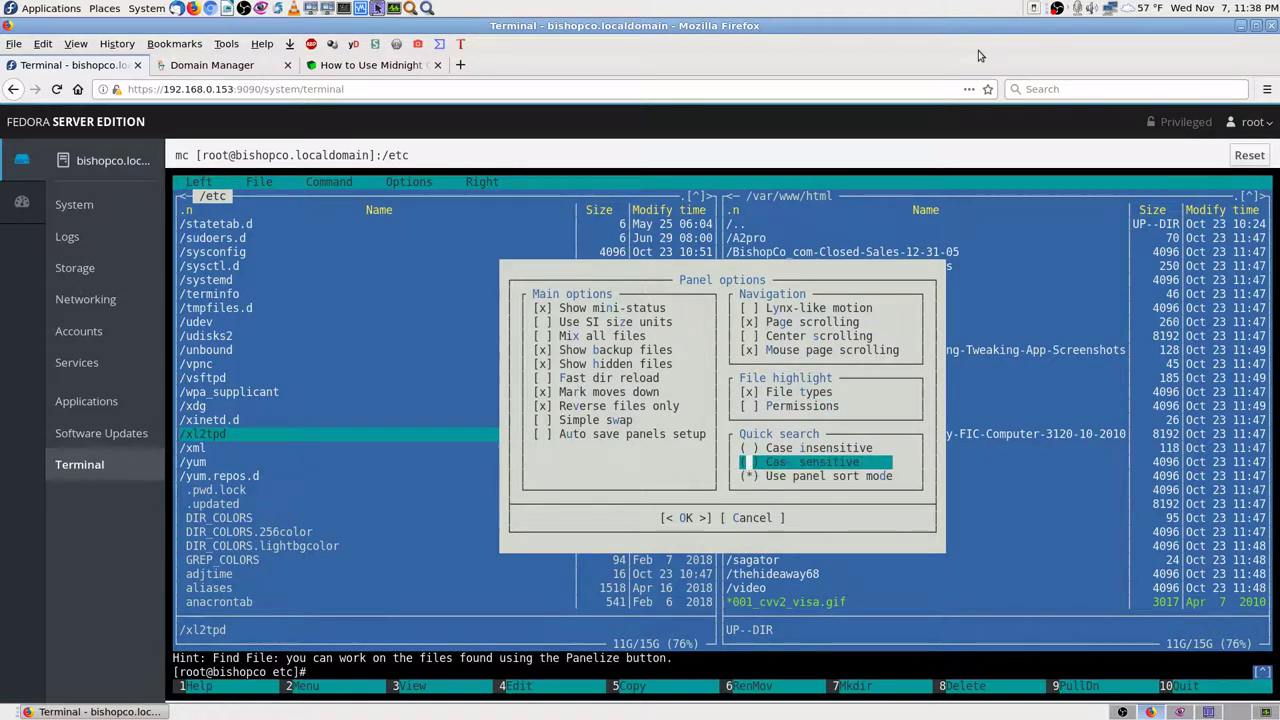
key("Down")
key("Up")
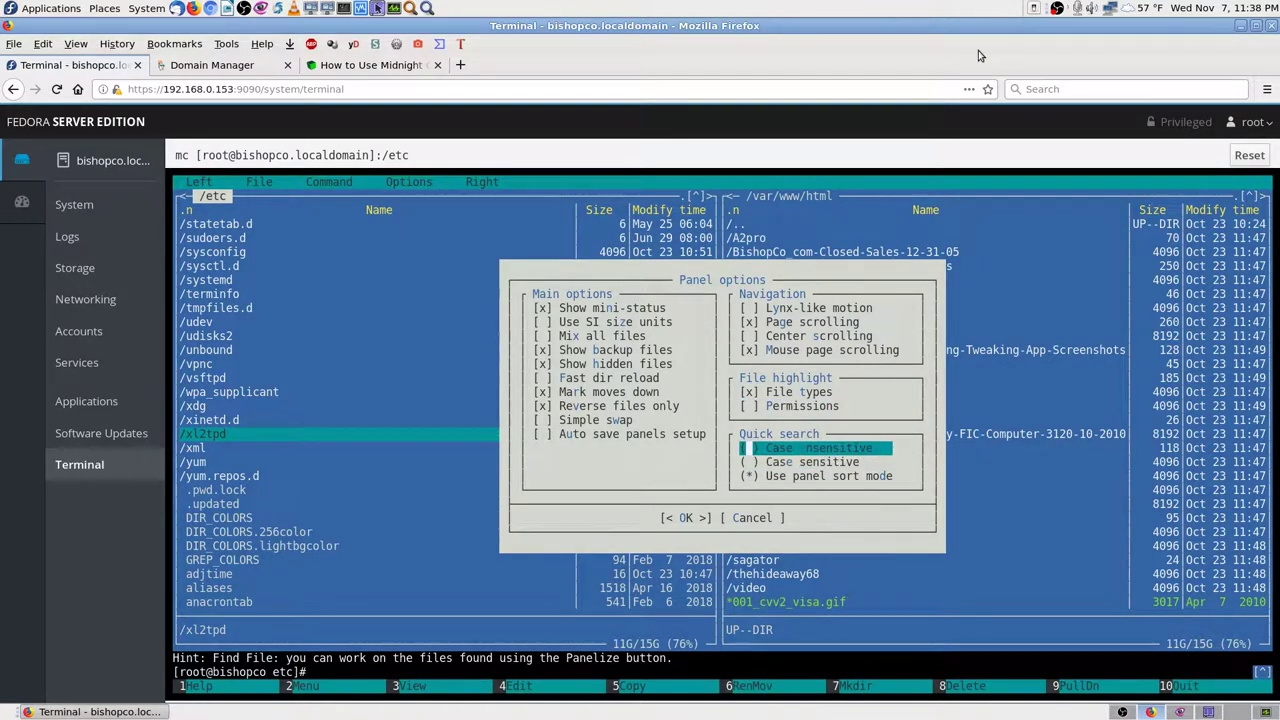
key("Down")
key("Down")
key("Down")
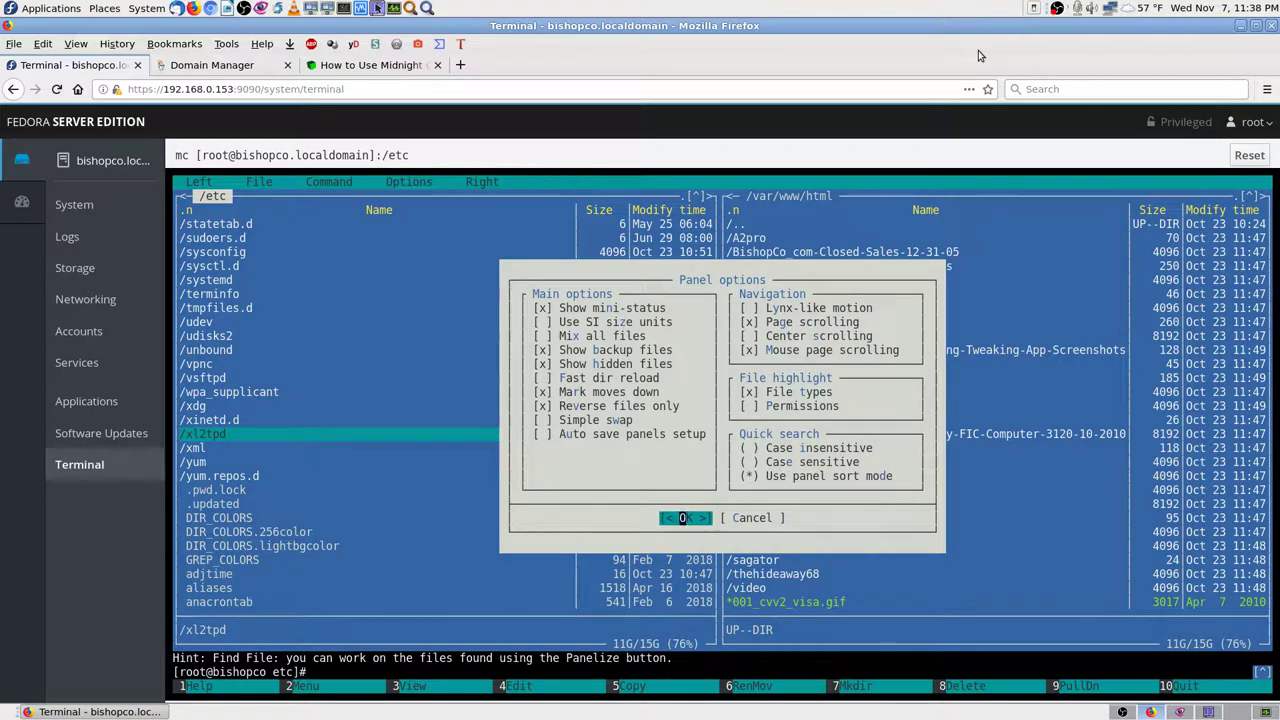
key("Return")
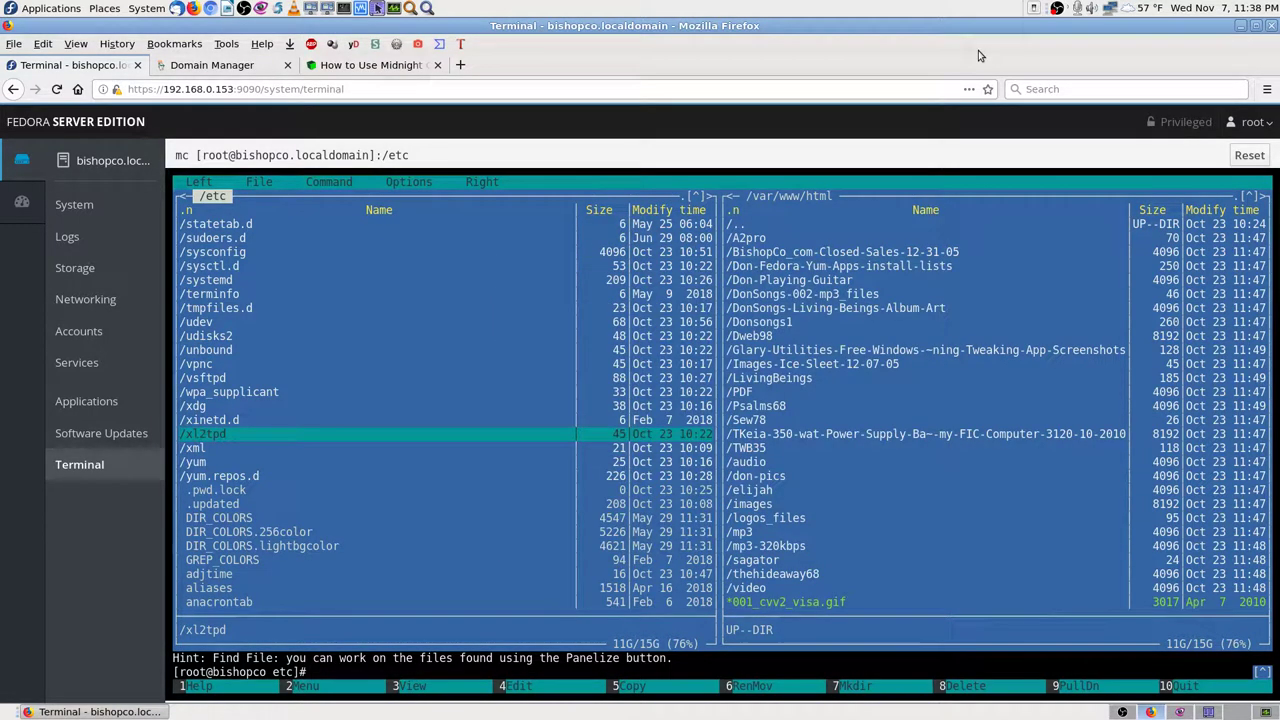
Look over the entries of the Options group from Panel options through Virtual FS, returning to Display bits
key("F9")
key("Right")
key("Right")
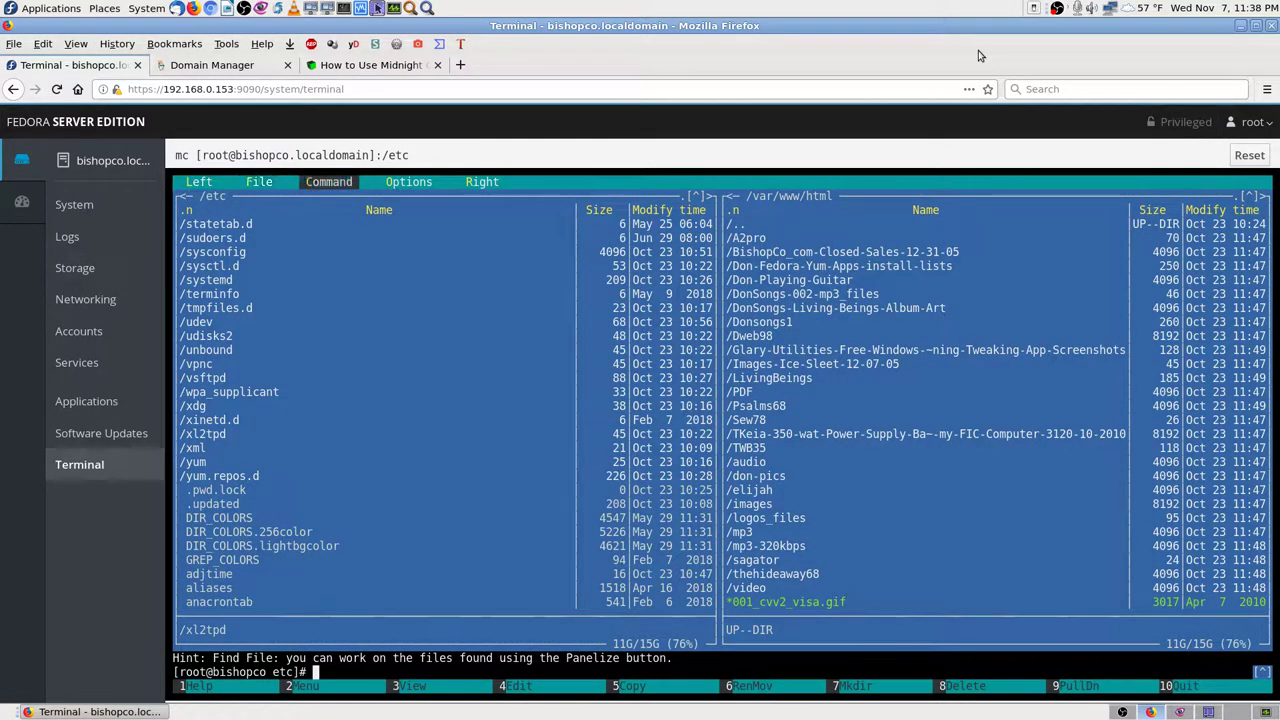
key("Right")
key("Return")
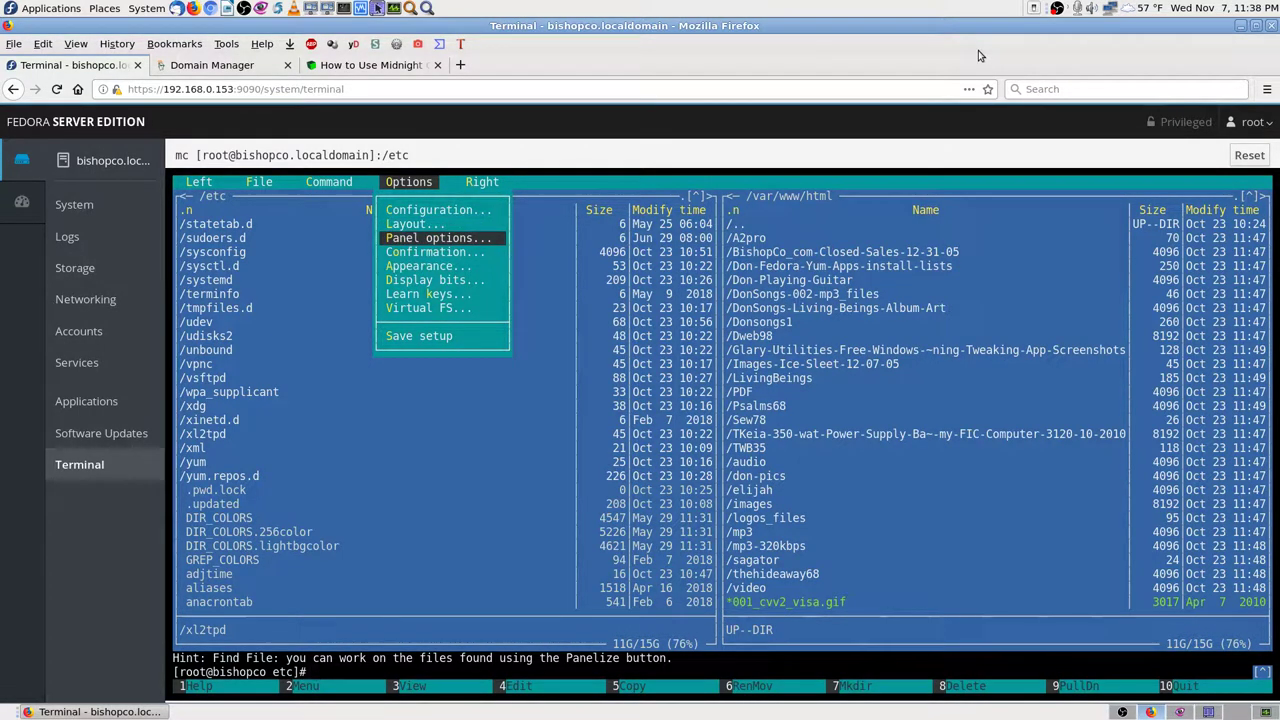
key("Down")
key("Down")
key("Down")
key("Down")
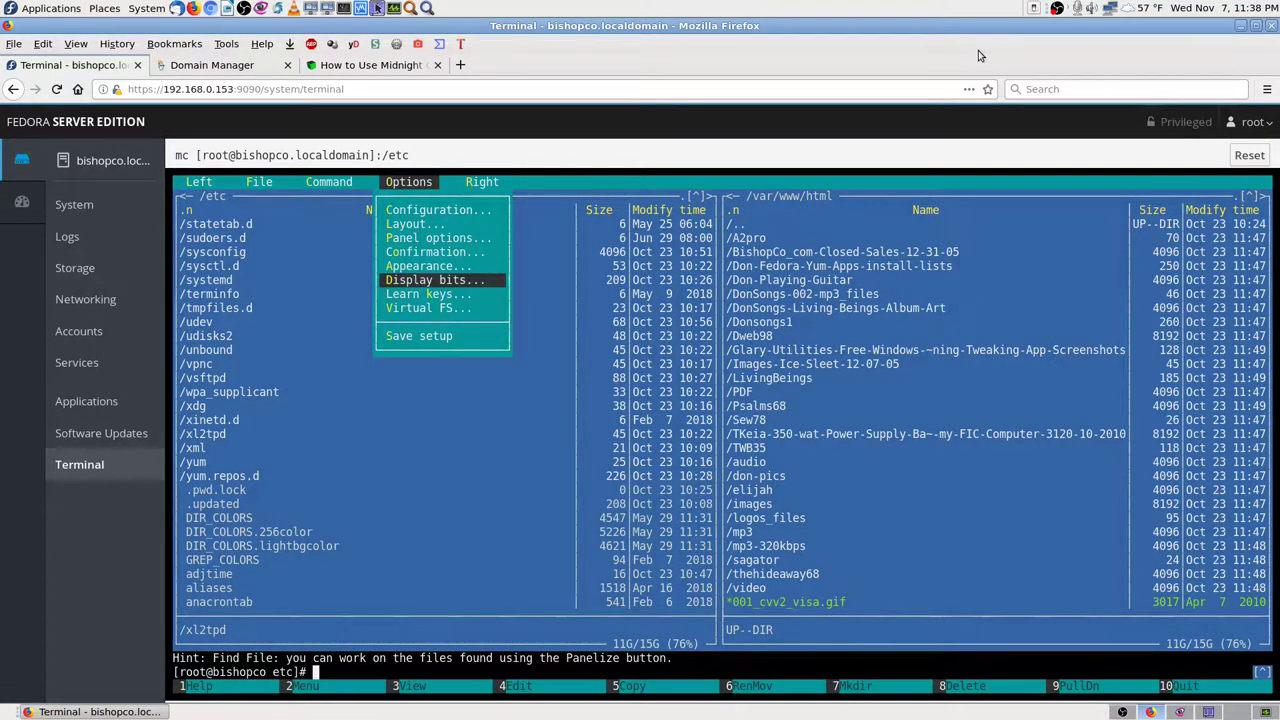
key("Down")
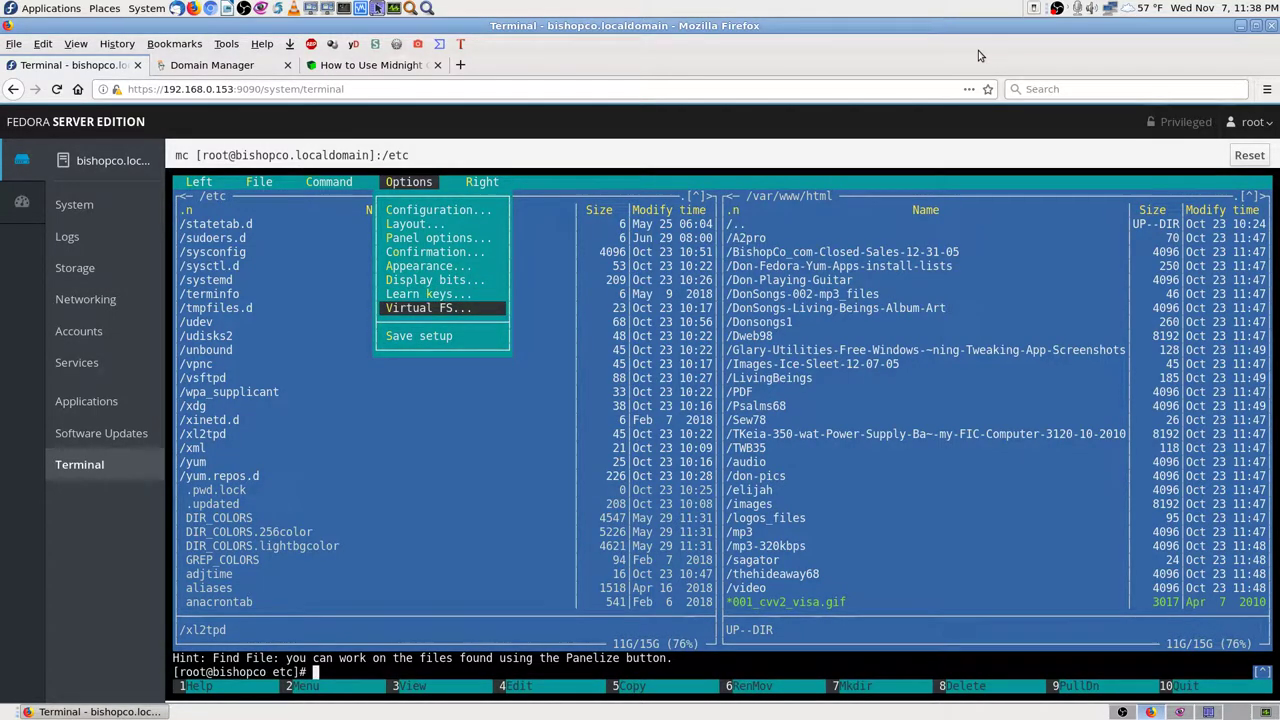
key("Up")
key("Up")
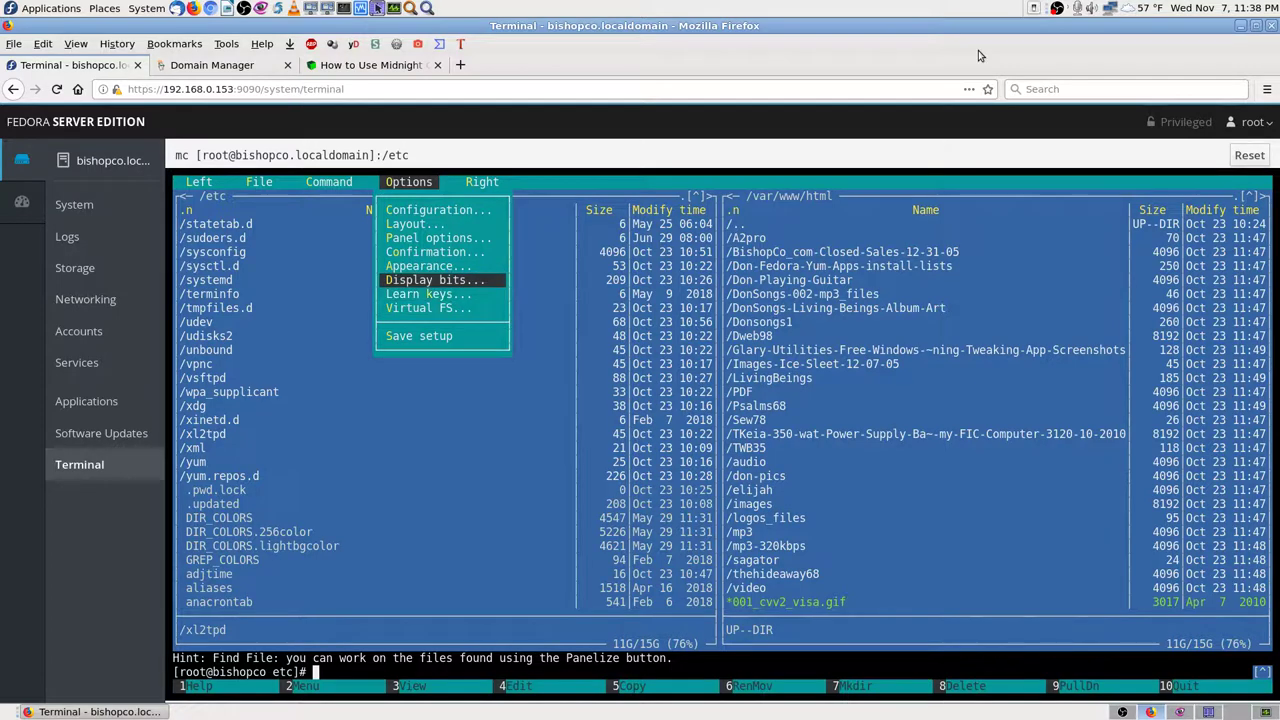
Review the Display bits settings for the codepage and full 8 bits input, and leave them without changes
key("Return")
key("Tab")
key("Tab")
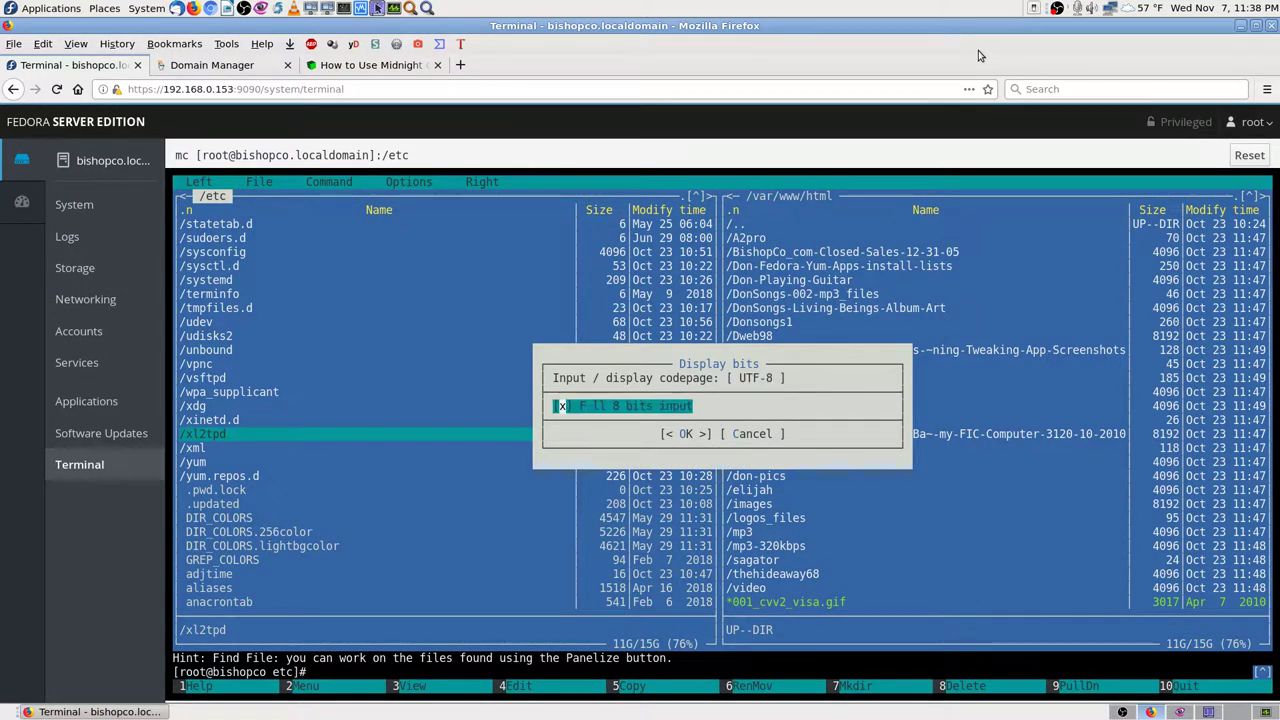
key("Tab")
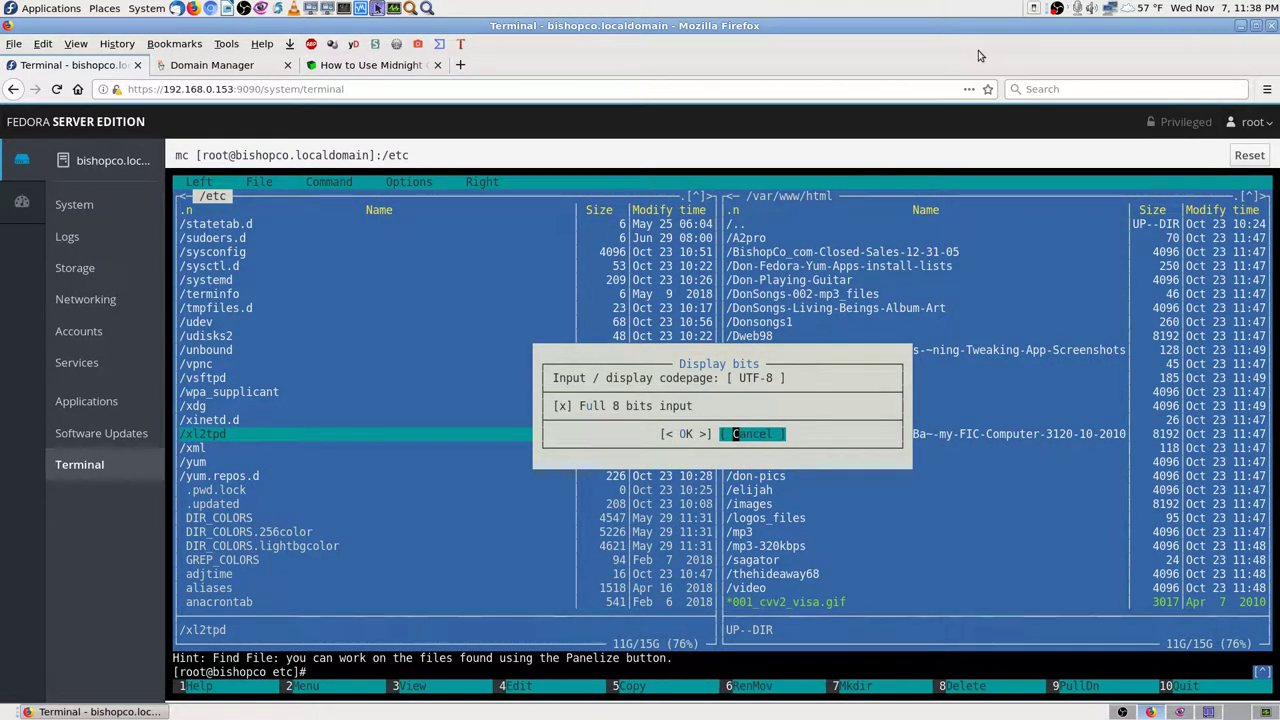
key("Return")
Look through the whole Options group from Configuration down to the Virtual FS entry
key("F9")
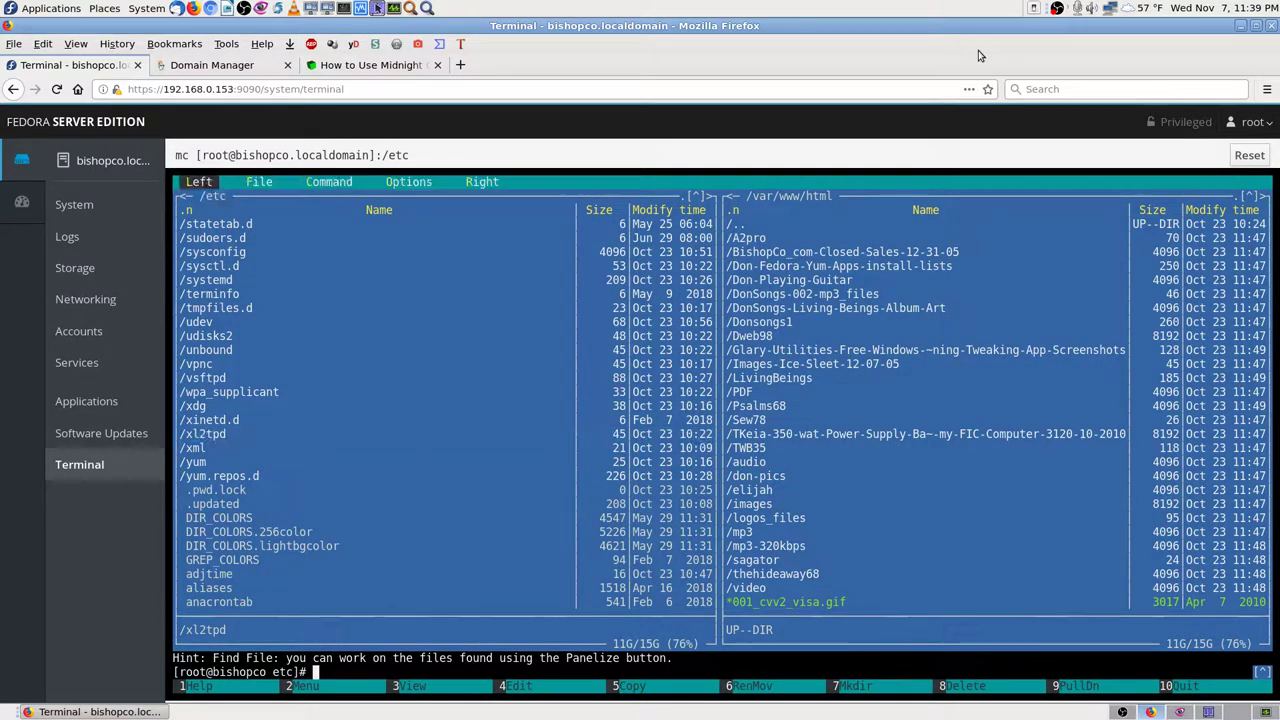
key("Right")
key("Right")
key("Right")
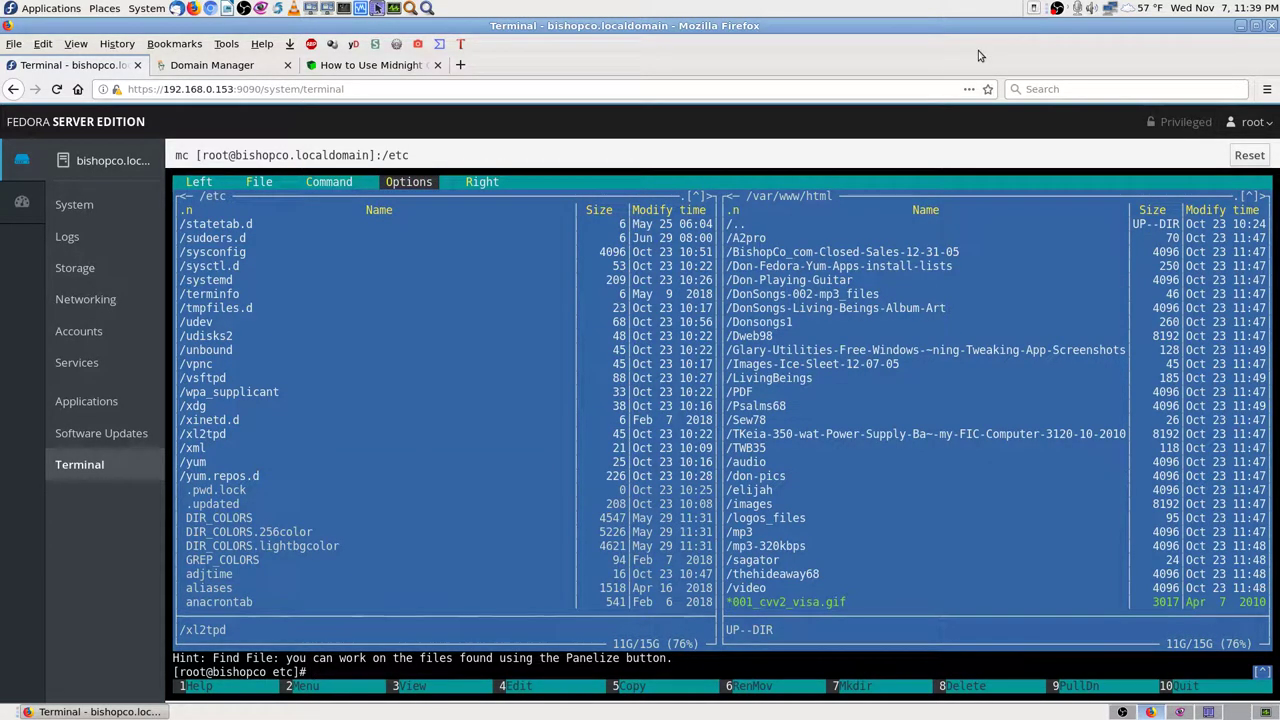
key("Return")
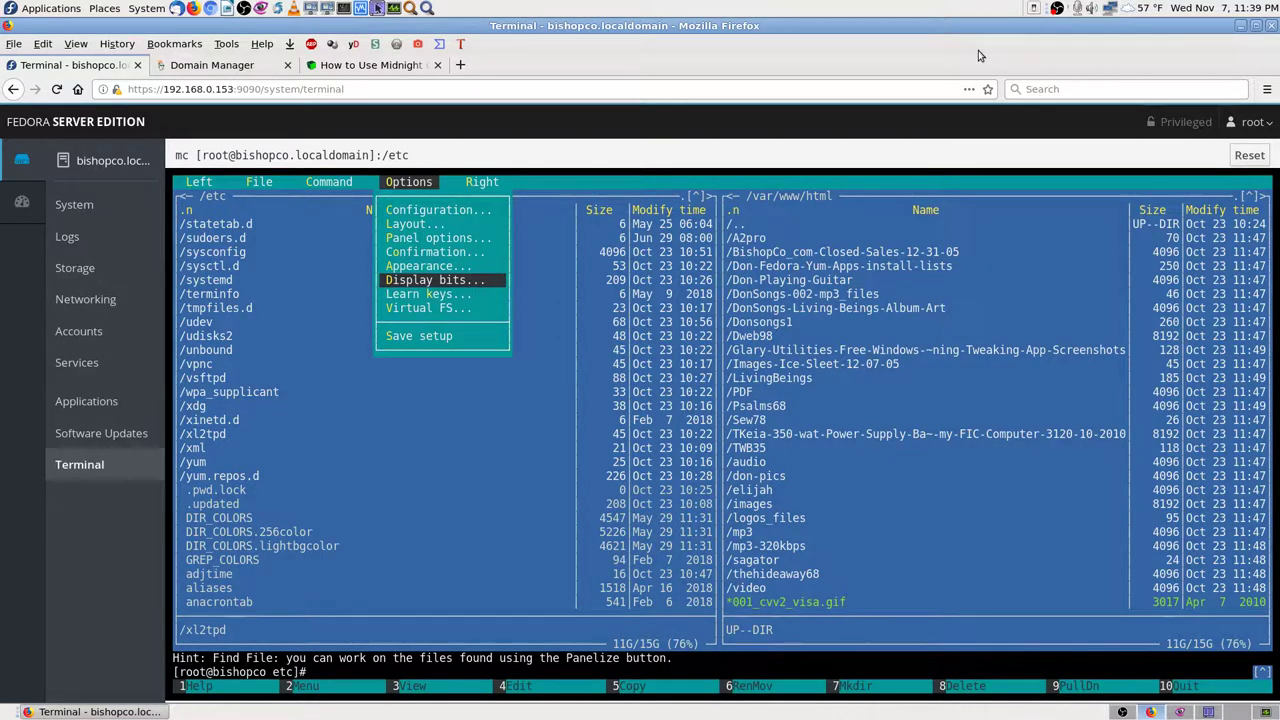
key("Up")
key("Up")
key("Up")
key("Up")
key("Up")
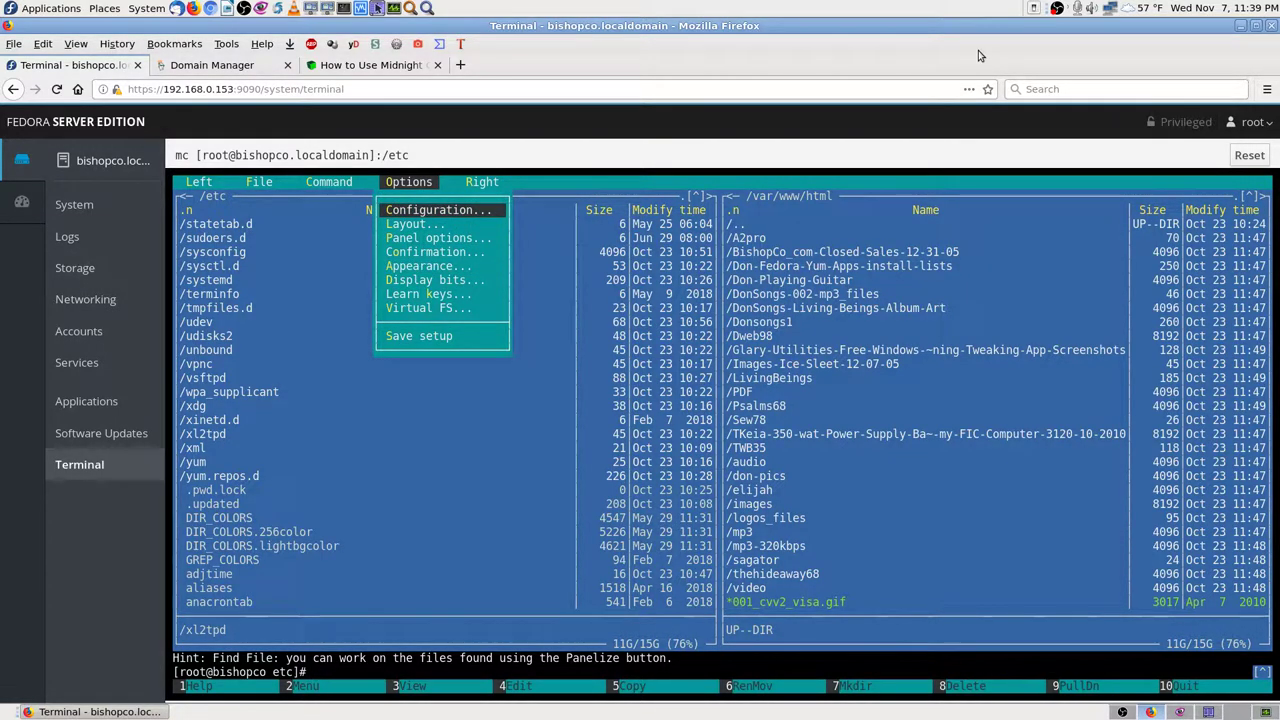
key("Down")
key("Down")
key("Down")
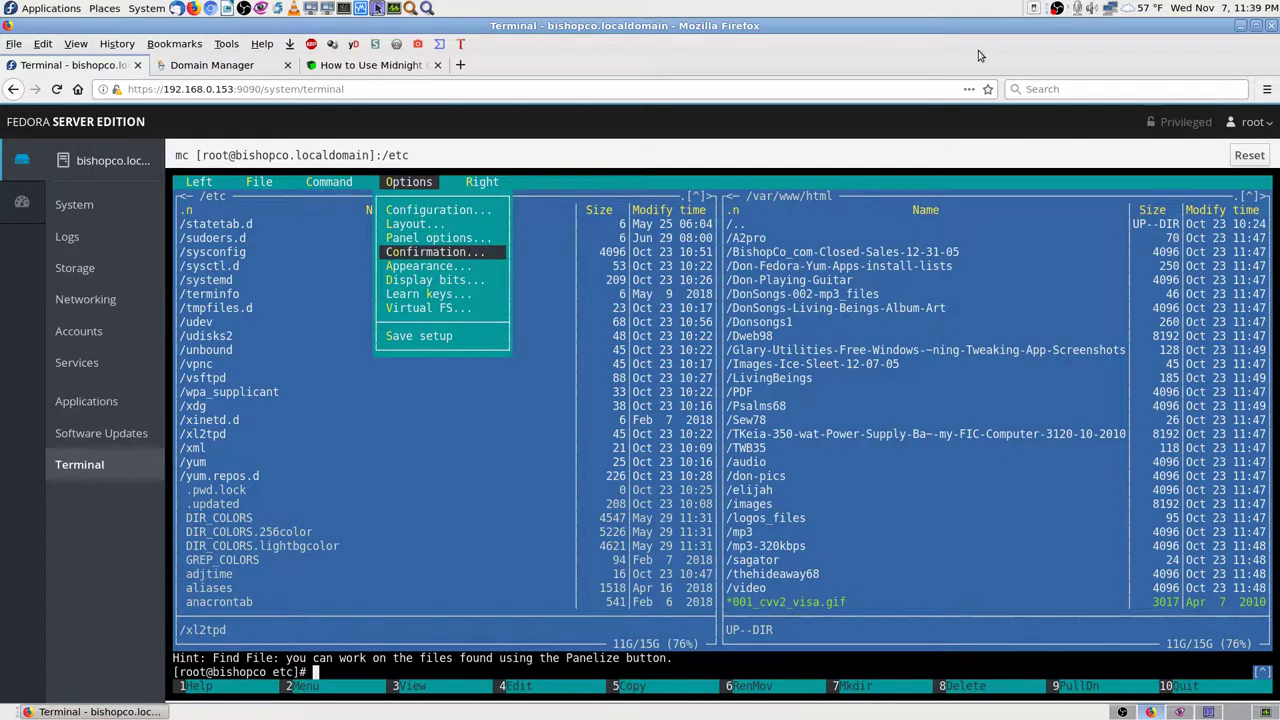
key("Down")
key("Down")
key("Down")
key("Down")
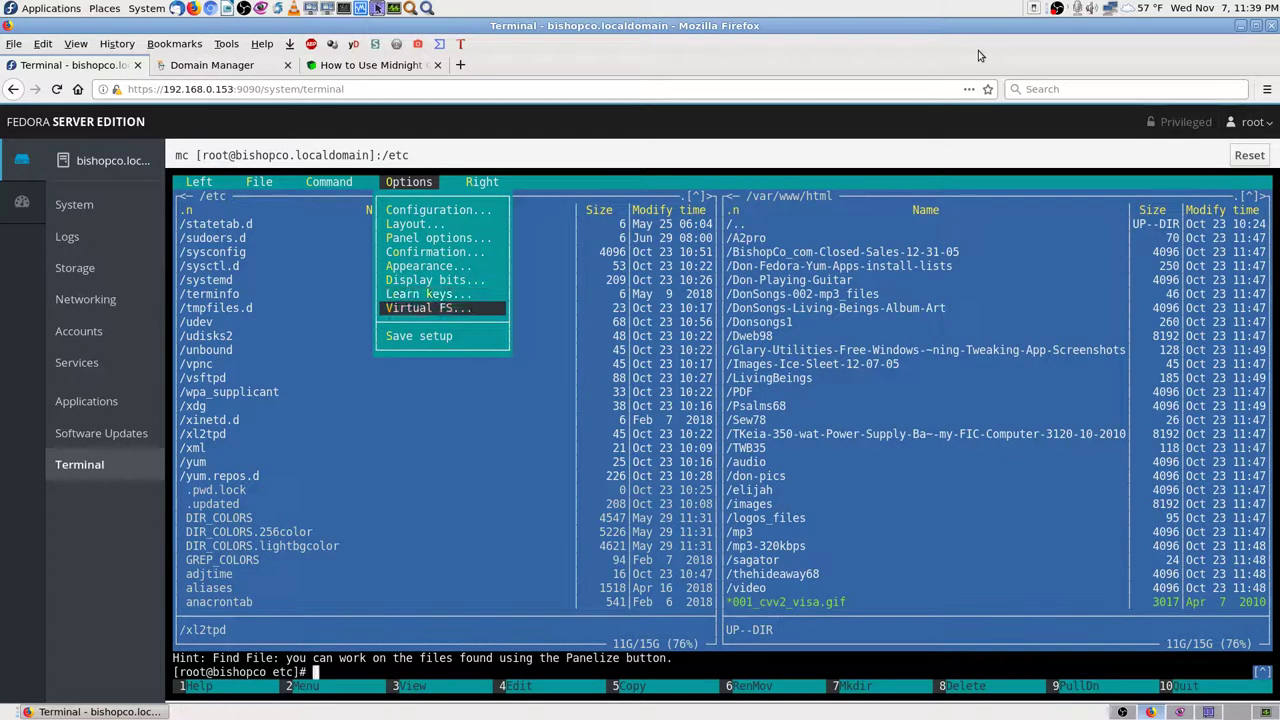
Examine the virtual file system settings, including the FTP timeout, proxy, netrc and passive mode options, and close them without changes
key("Return")
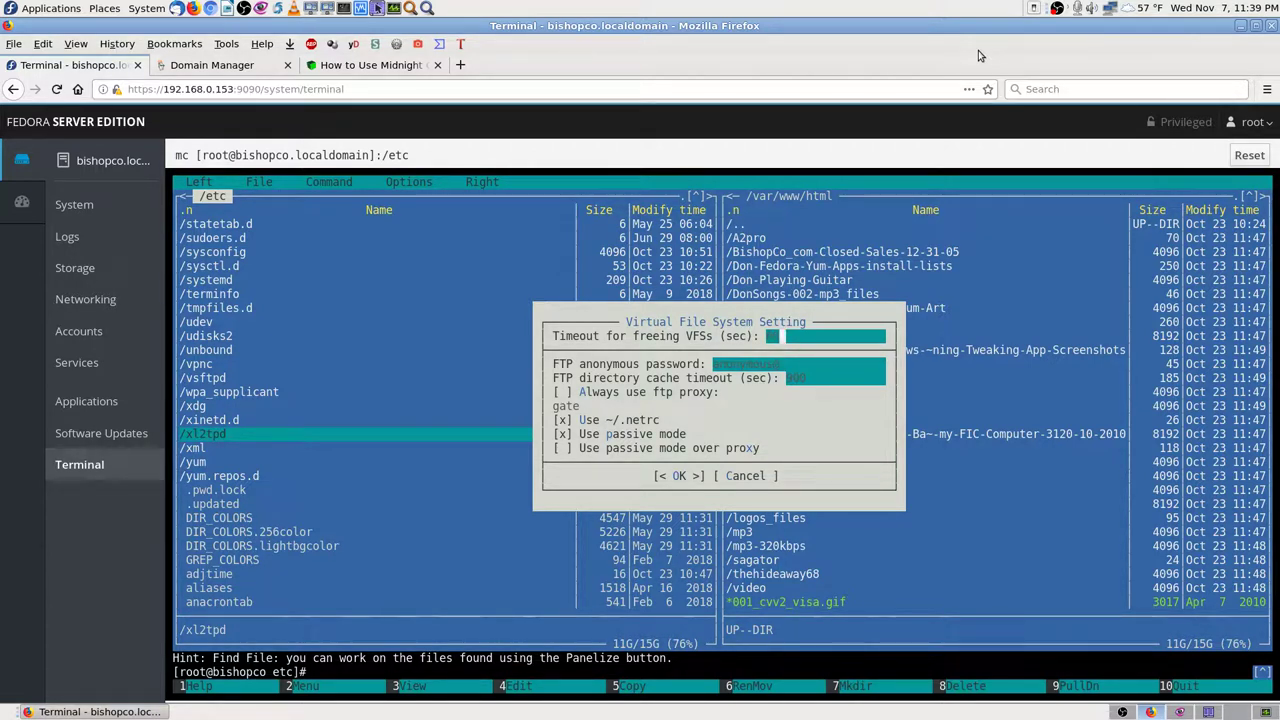
key("Tab")
key("Tab")
key("Tab")
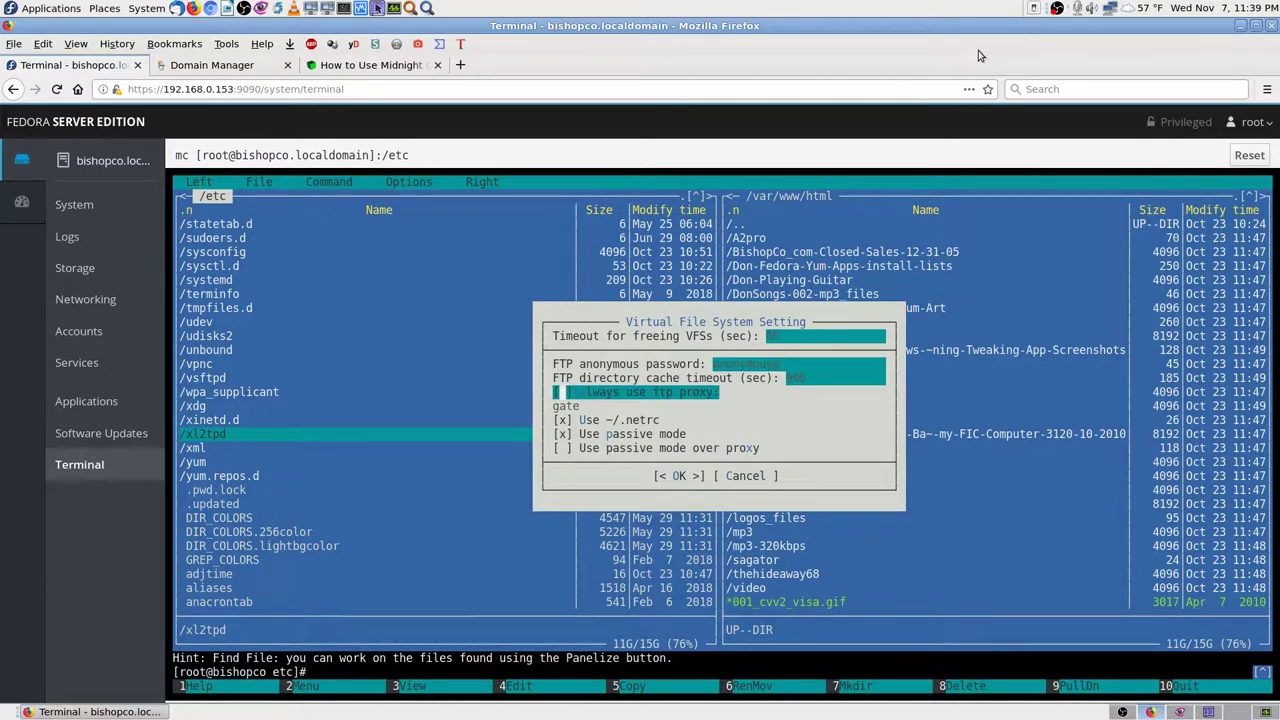
key("Tab")
key("Tab")
key("Tab")
key("Tab")
key("Tab")
key("Tab")
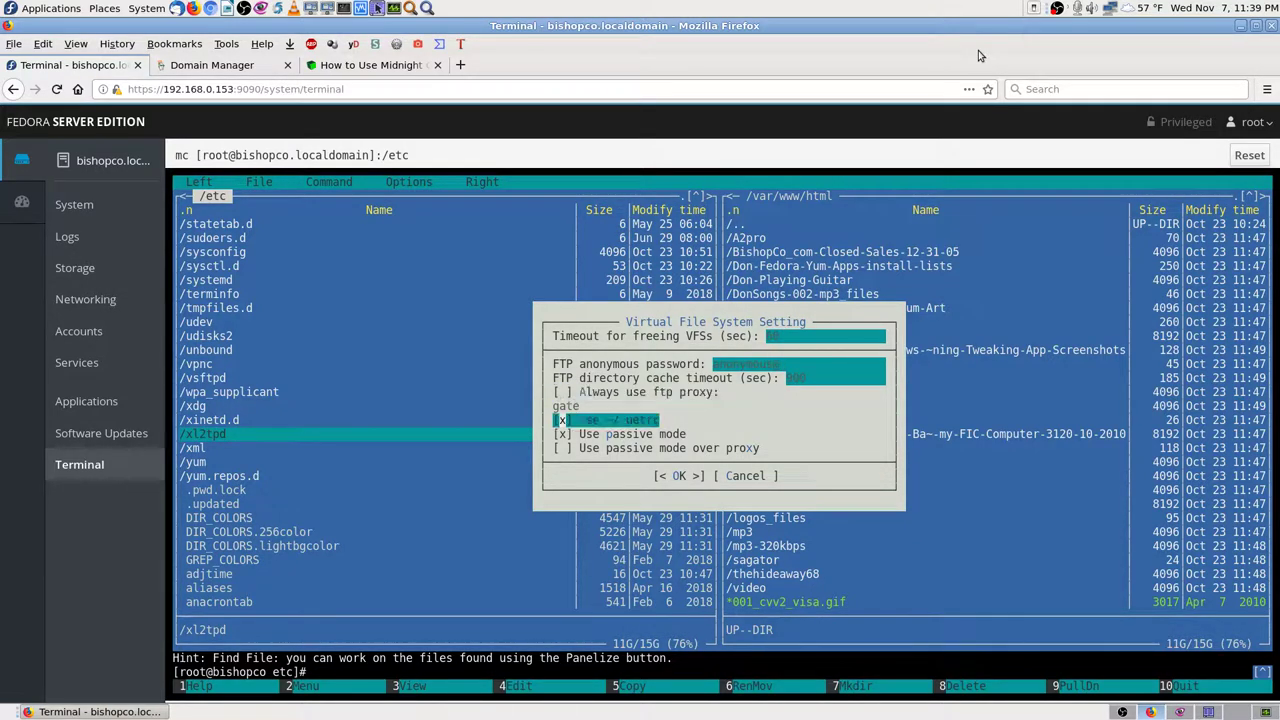
key("Return")
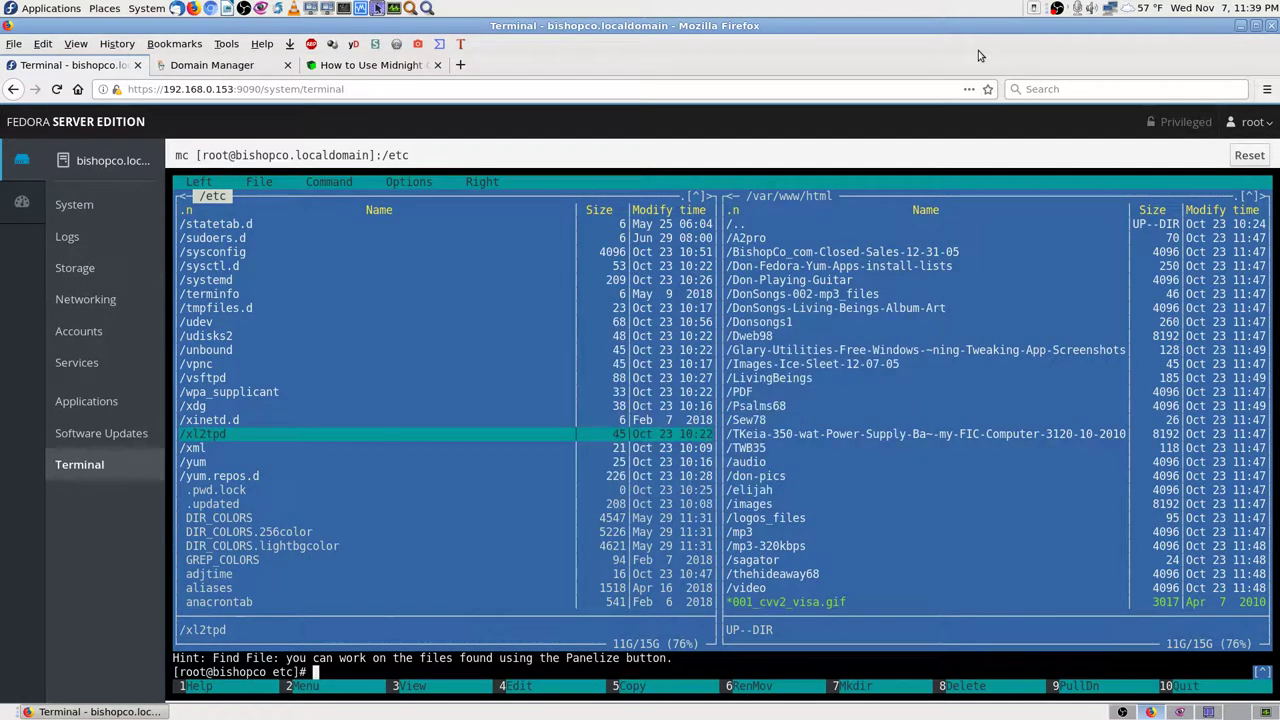
Bring up the Layout settings from the Options group
key("F9")
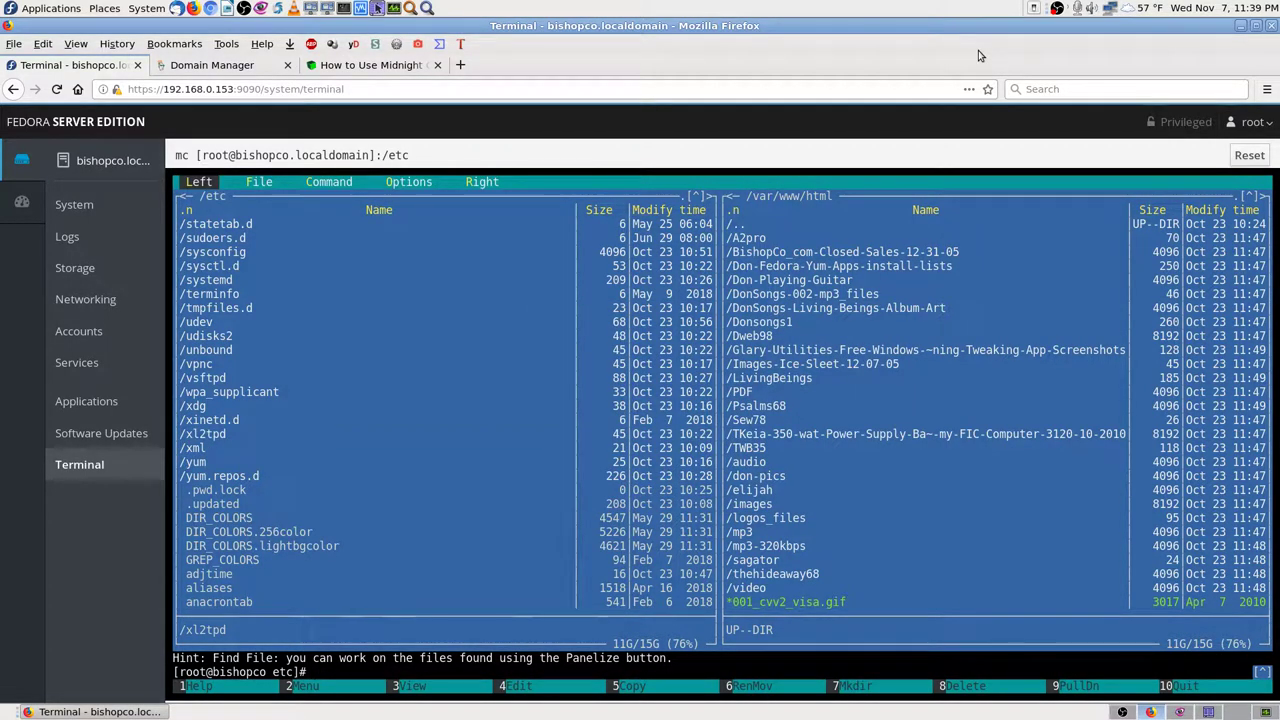
key("Right")
key("Right")
key("Right")
key("Down")
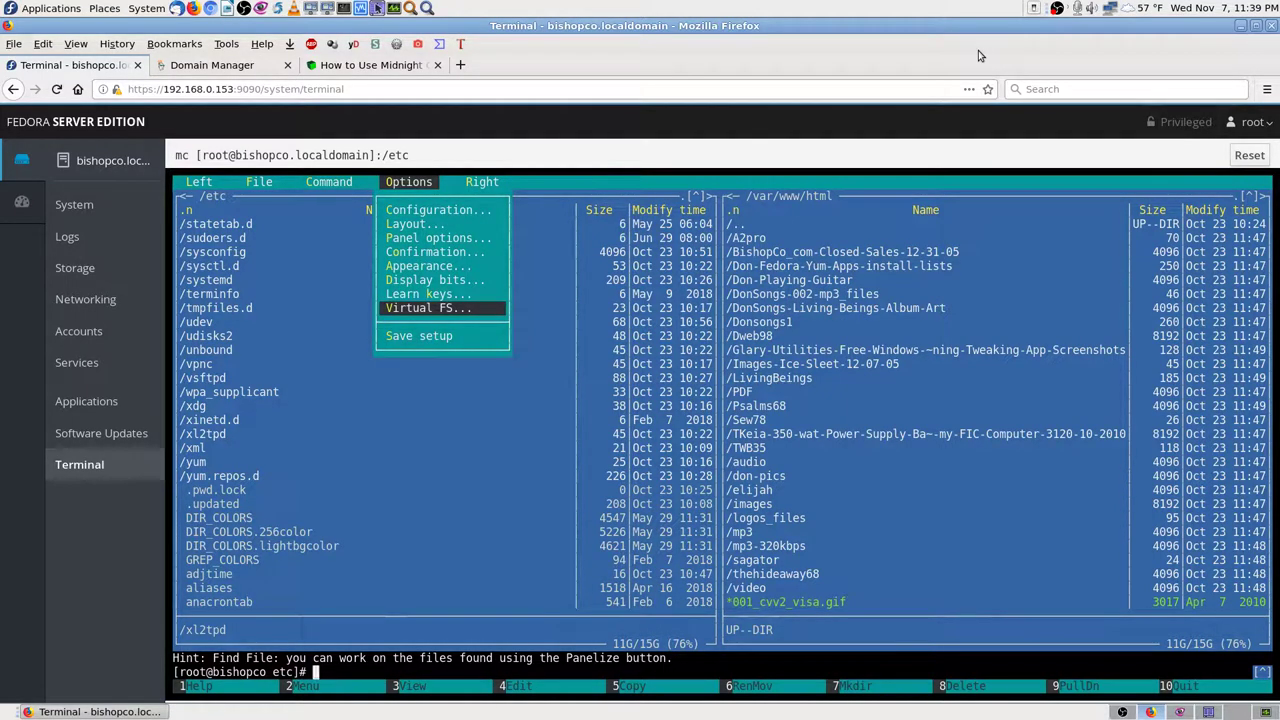
key("Down")
key("Up")
key("Up")
key("Up")
key("Up")
key("Up")
key("Up")
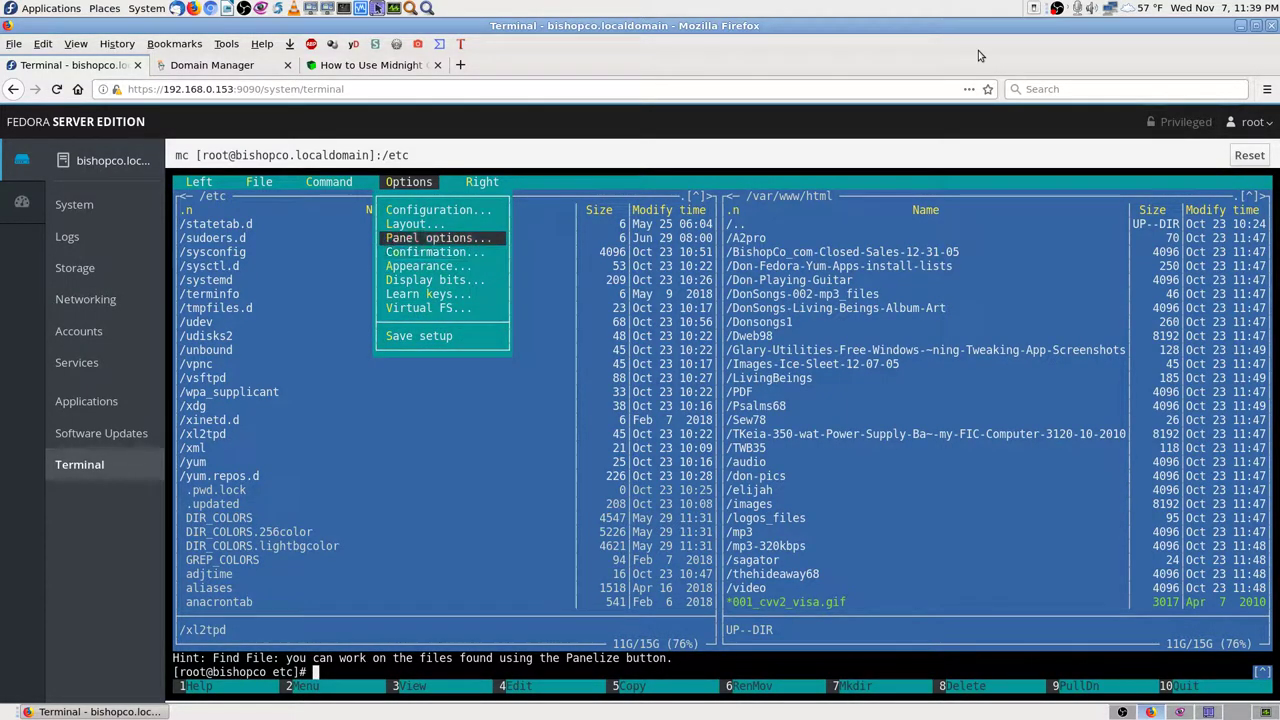
key("Up")
key("Return")
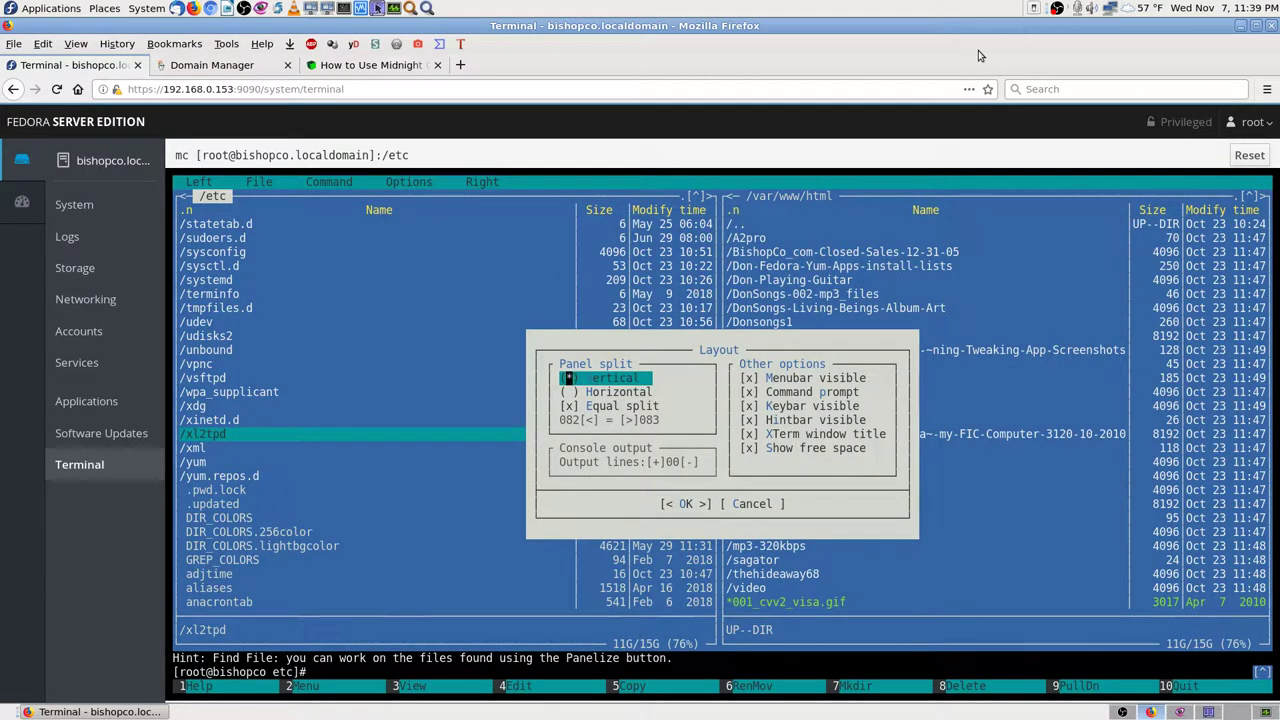
Examine the panel split and other layout options, and accept the layout without changing it
key("Down")
key("Down")
key("Down")
key("Down")
key("Down")
key("Down")
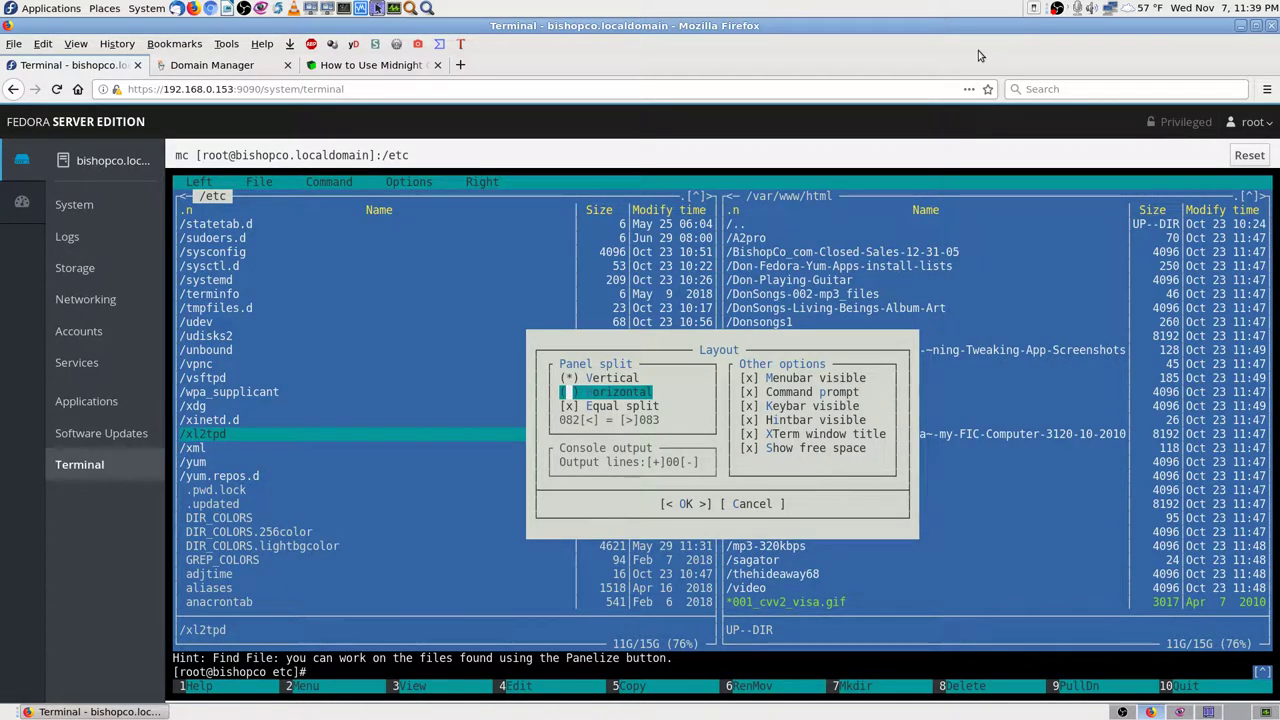
key("Down")
key("Down")
key("Down")
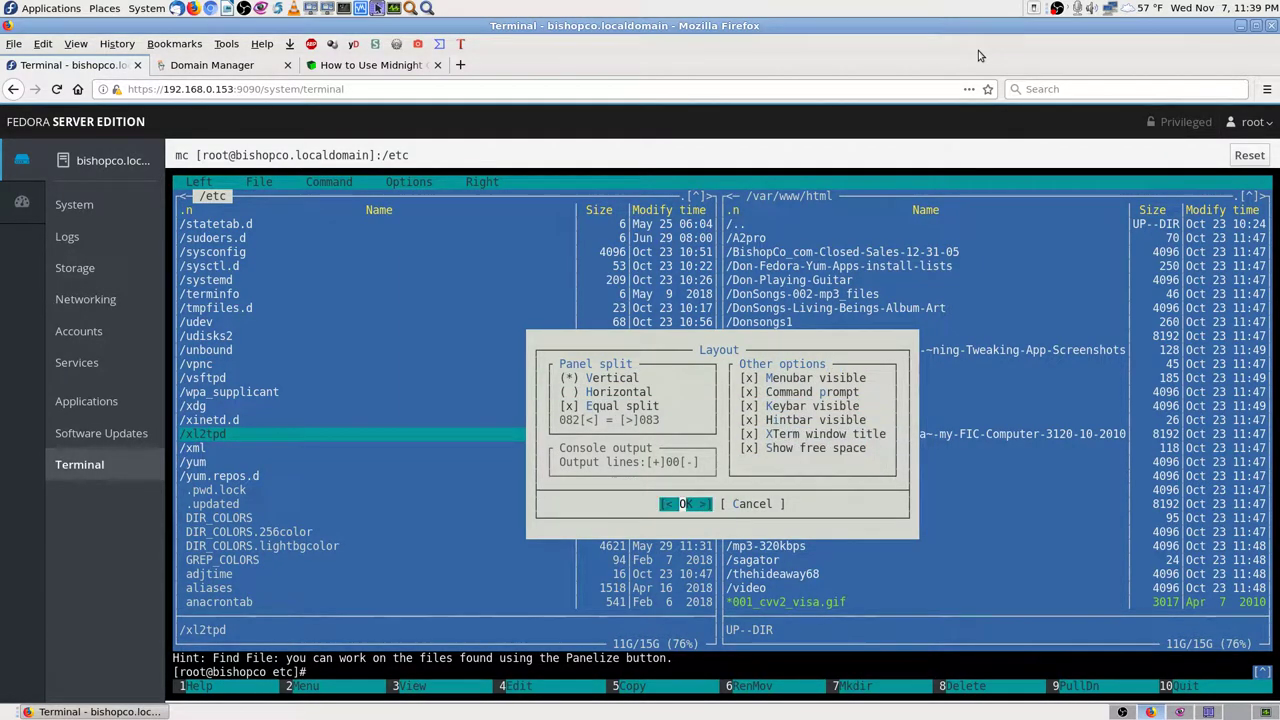
key("Return")
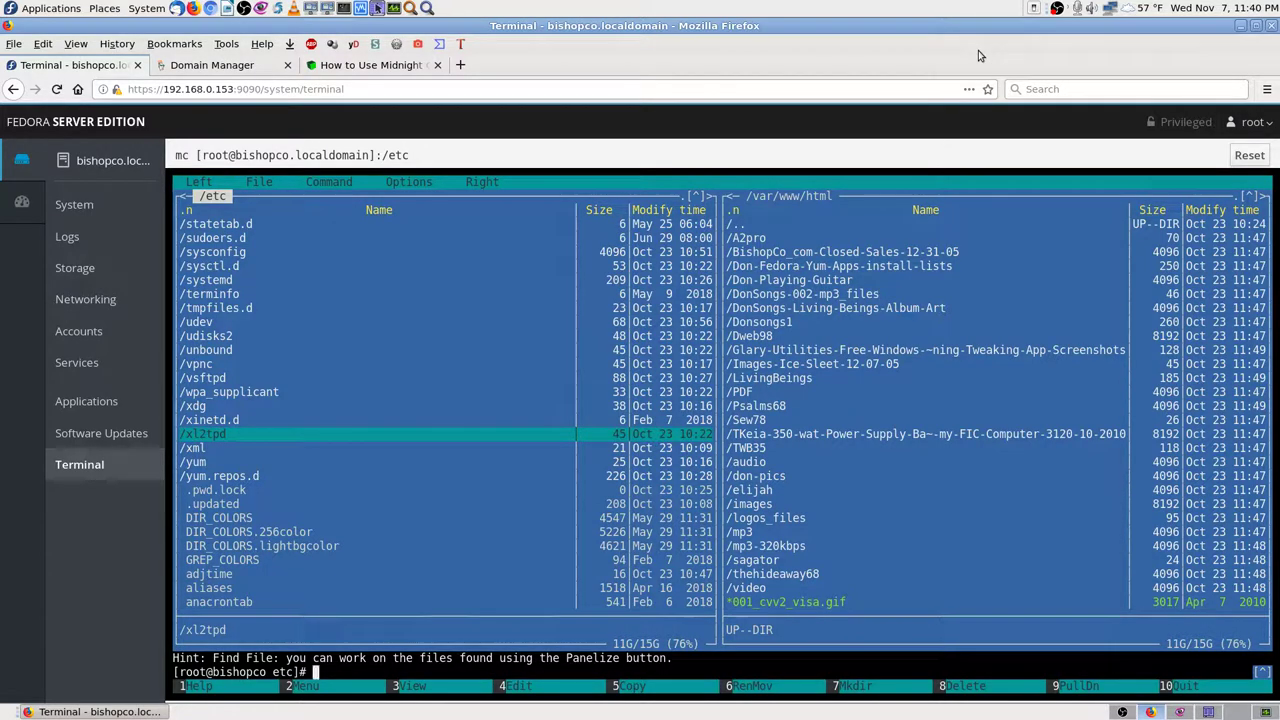
Look over the left panel's commands, from the listing and sorting entries through the remote link entries to Panelize
key("F9")
key("Down")
key("Down")
key("Down")
key("Down")
key("Down")
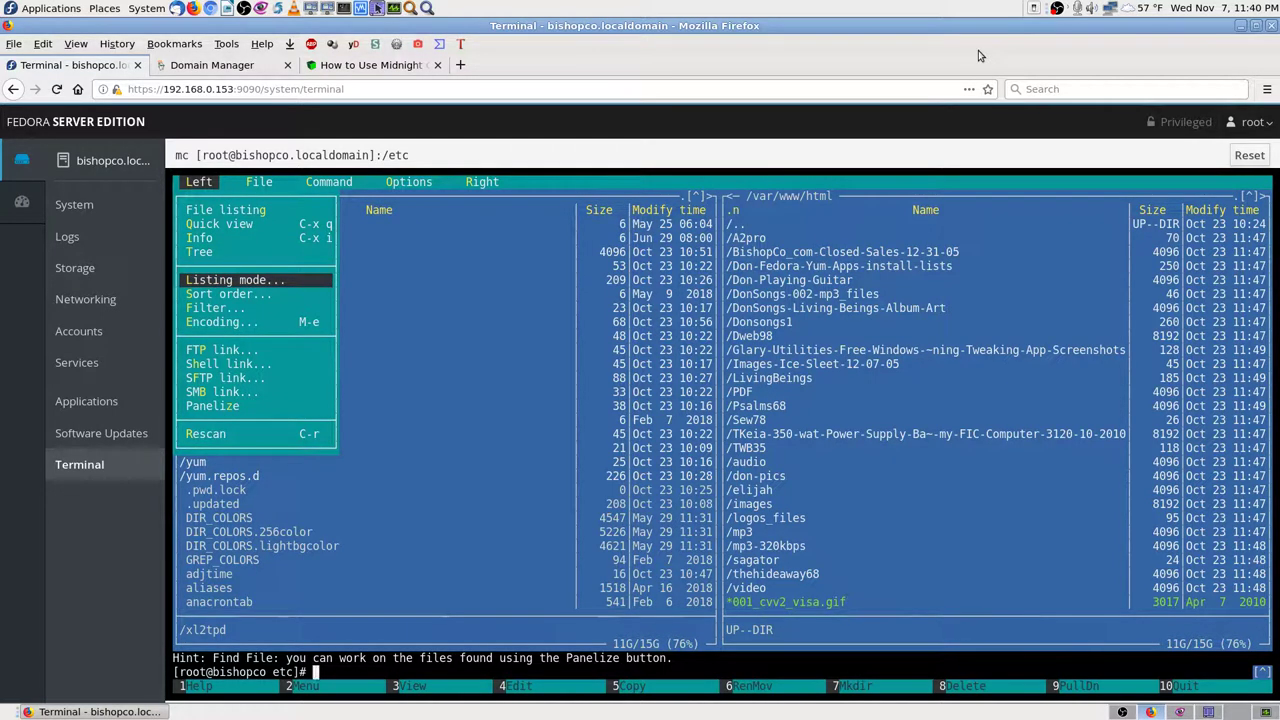
key("Down")
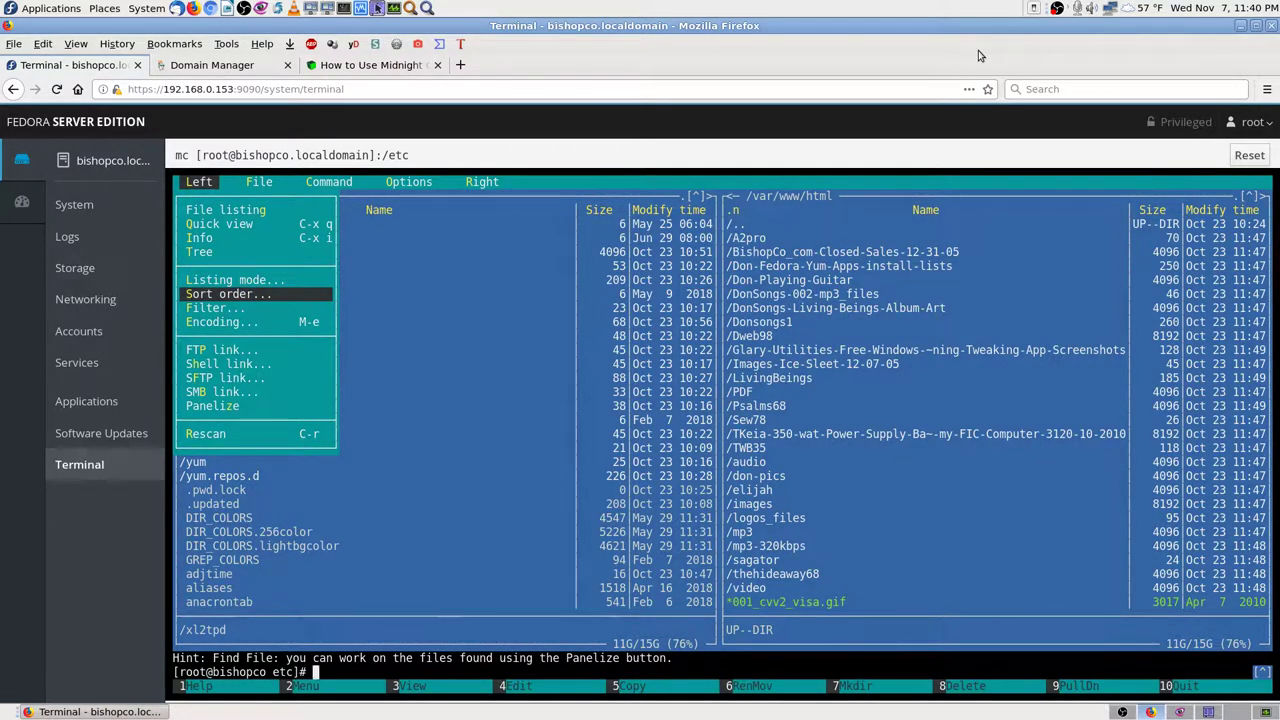
key("Down")
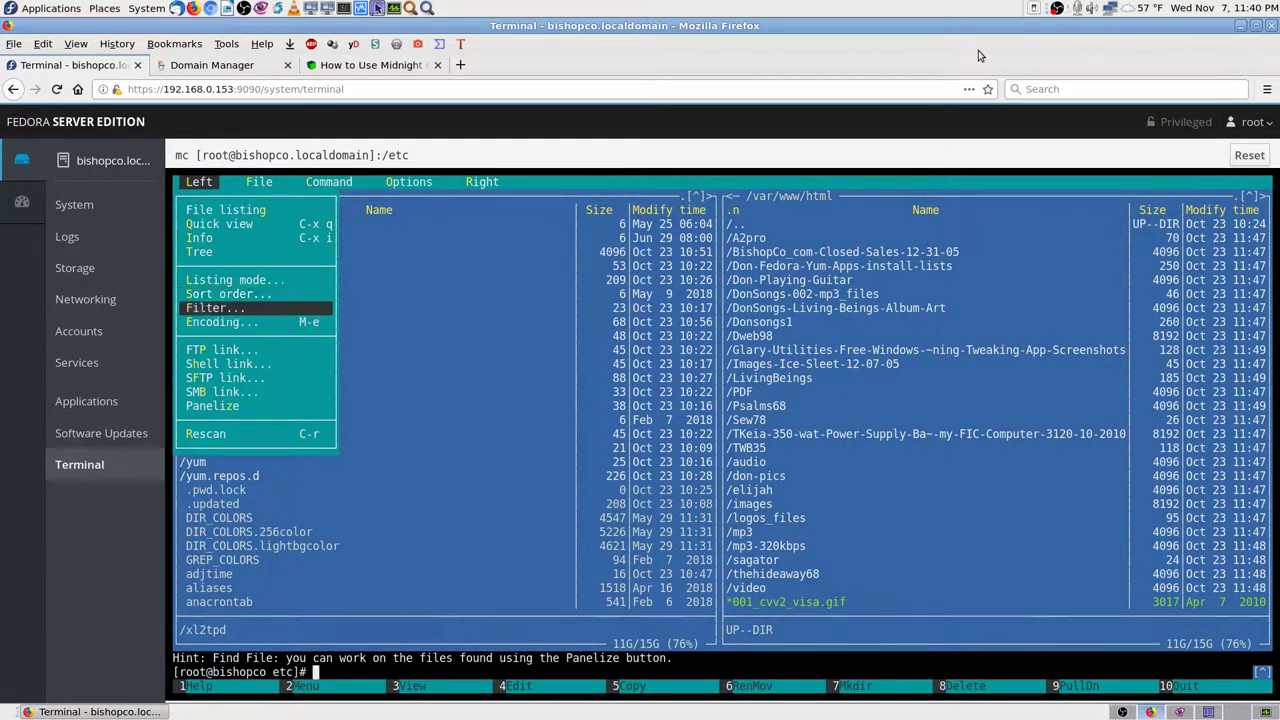
key("Down")
key("Down")
key("Down")
key("Down")
key("Down")
key("Down")
key("Down")
key("Up")
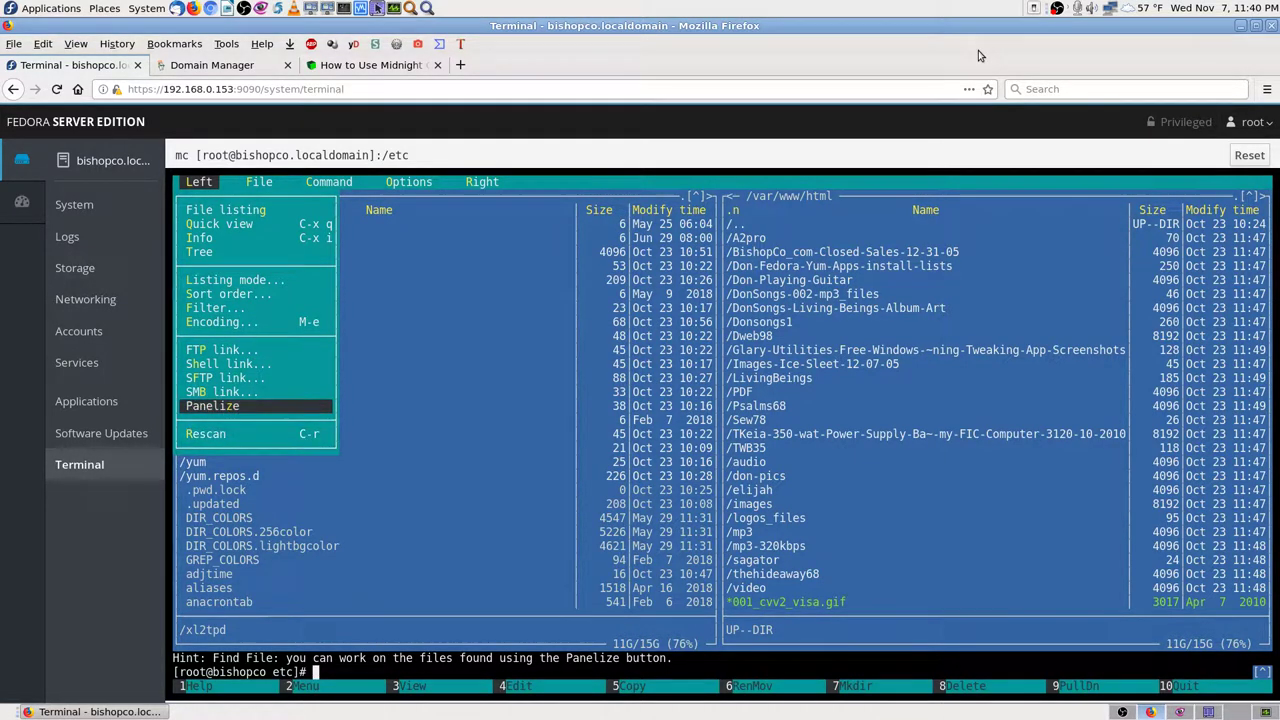
Open the Sort order settings for the left panel
key("Up")
key("Up")
key("Up")
key("Up")
key("Up")
key("Up")
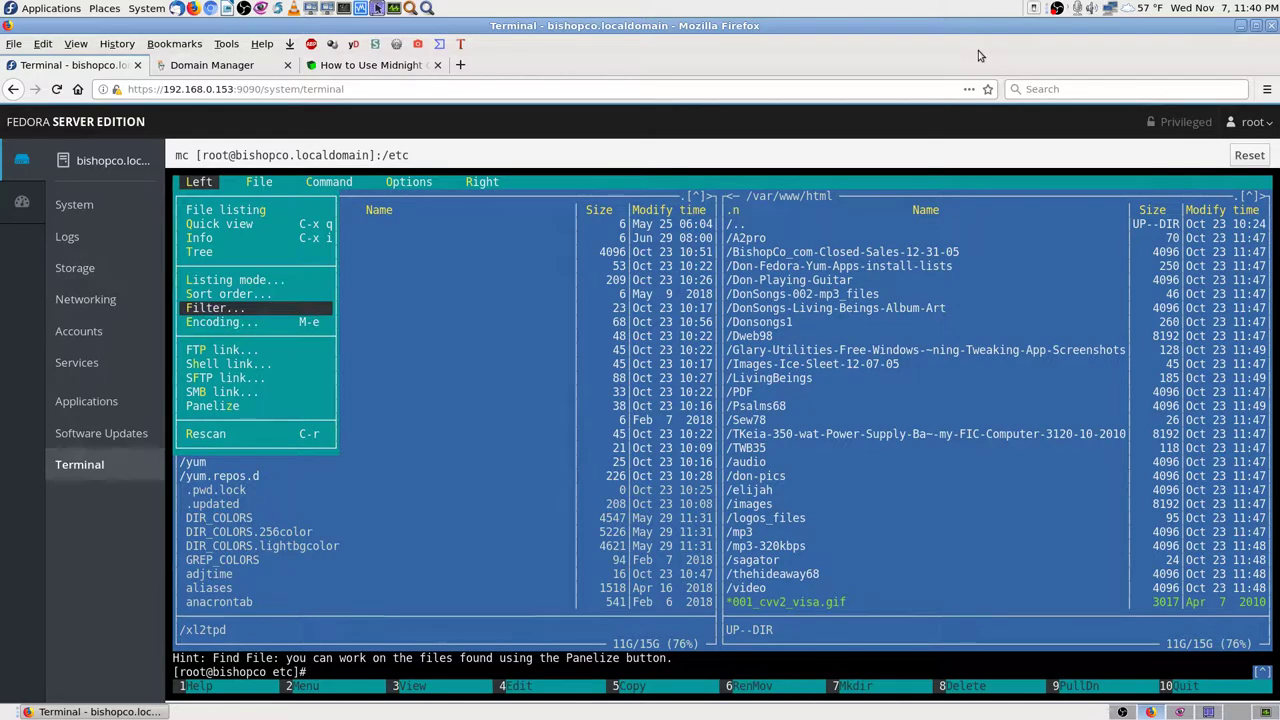
key("Up")
key("Return")
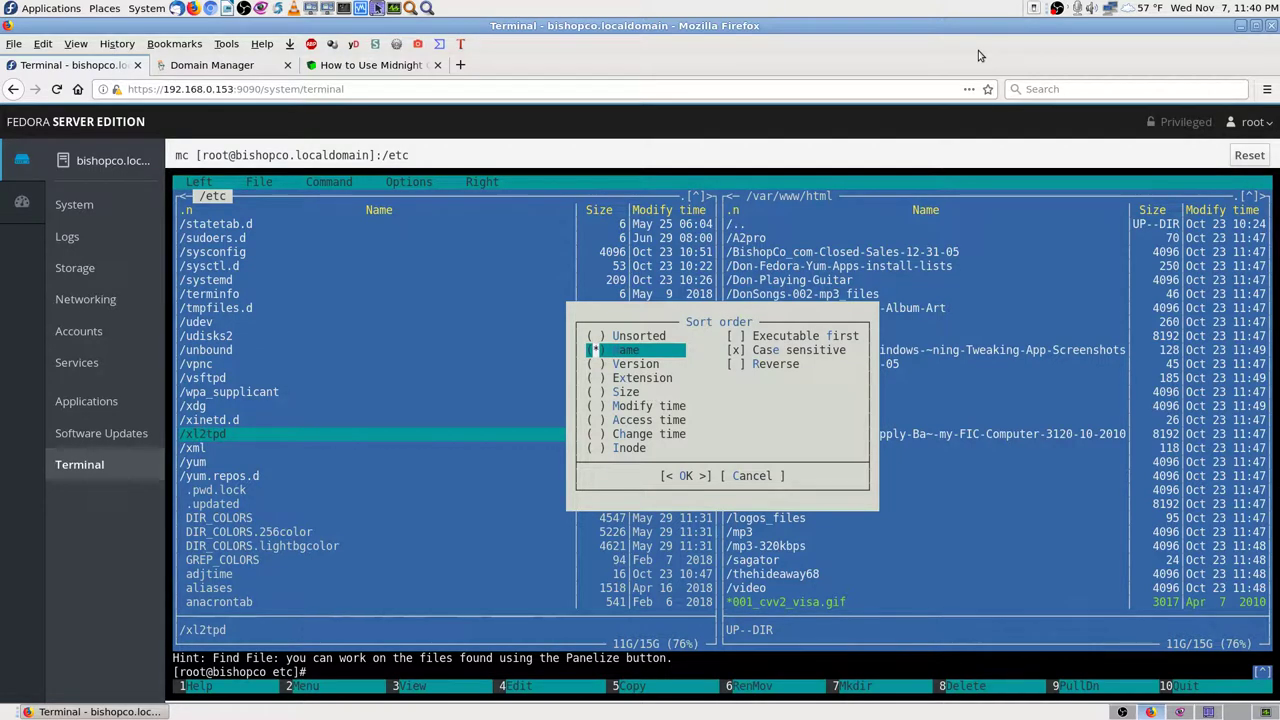
Examine the sort order choices, from Name through Inode, and the executable first, case sensitive and reverse options
key("Down")
key("Down")
key("Down")
key("Down")
key("Down")
key("Down")
key("Down")
key("Down")
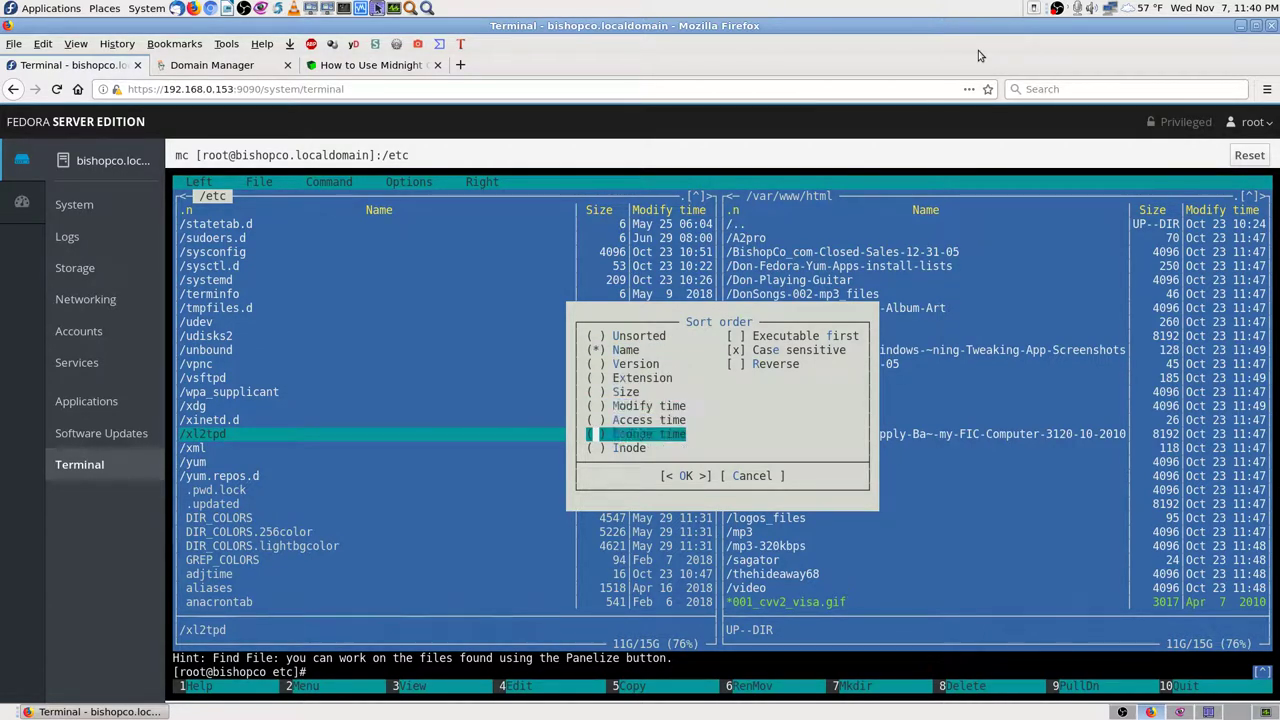
key("Down")
key("Down")
key("Down")
key("Down")
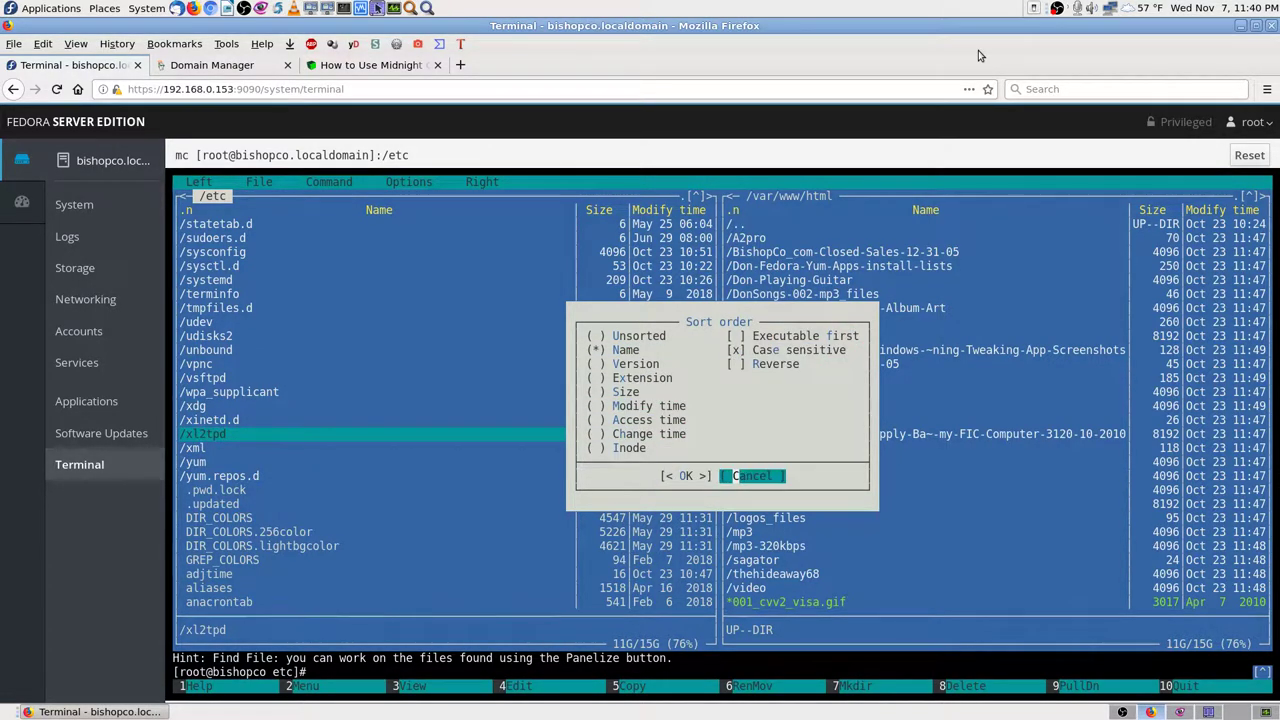
Turn off case-sensitive sorting for the left panel, keep the order by Name, and accept the settings
key("Up")
key("Up")
key("Up")
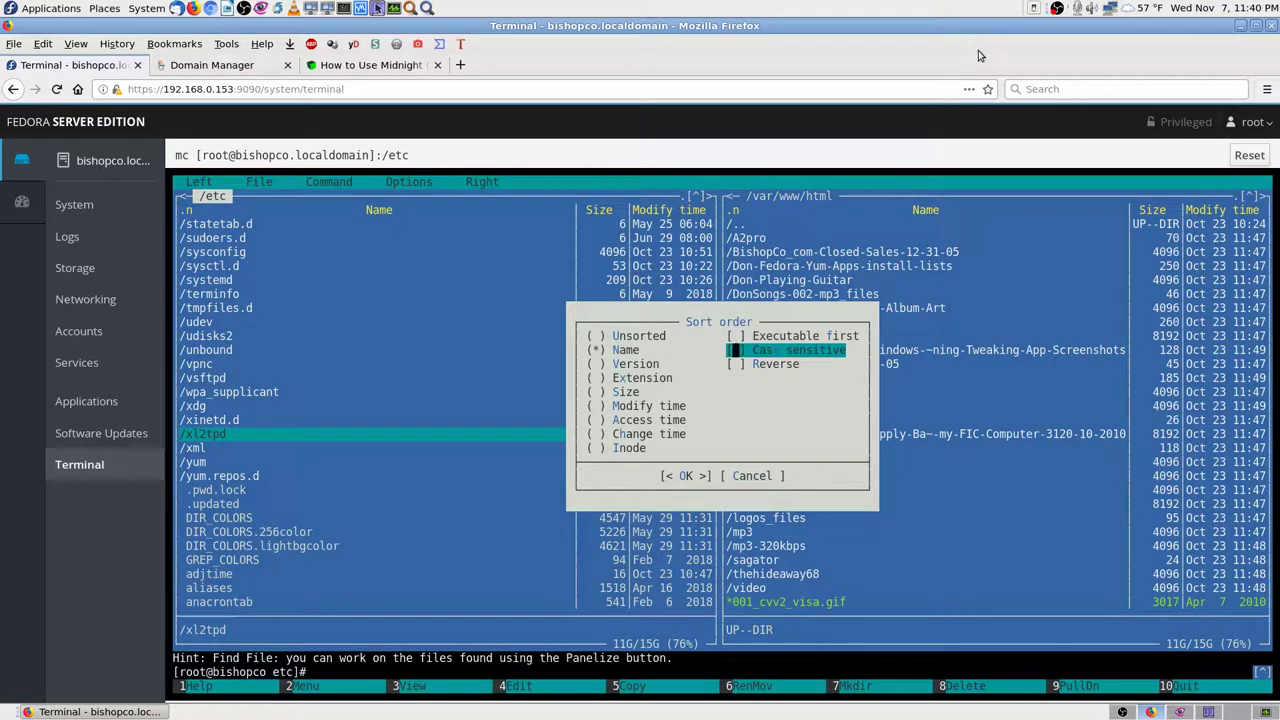
key("Down")
key("Down")
key("Down")
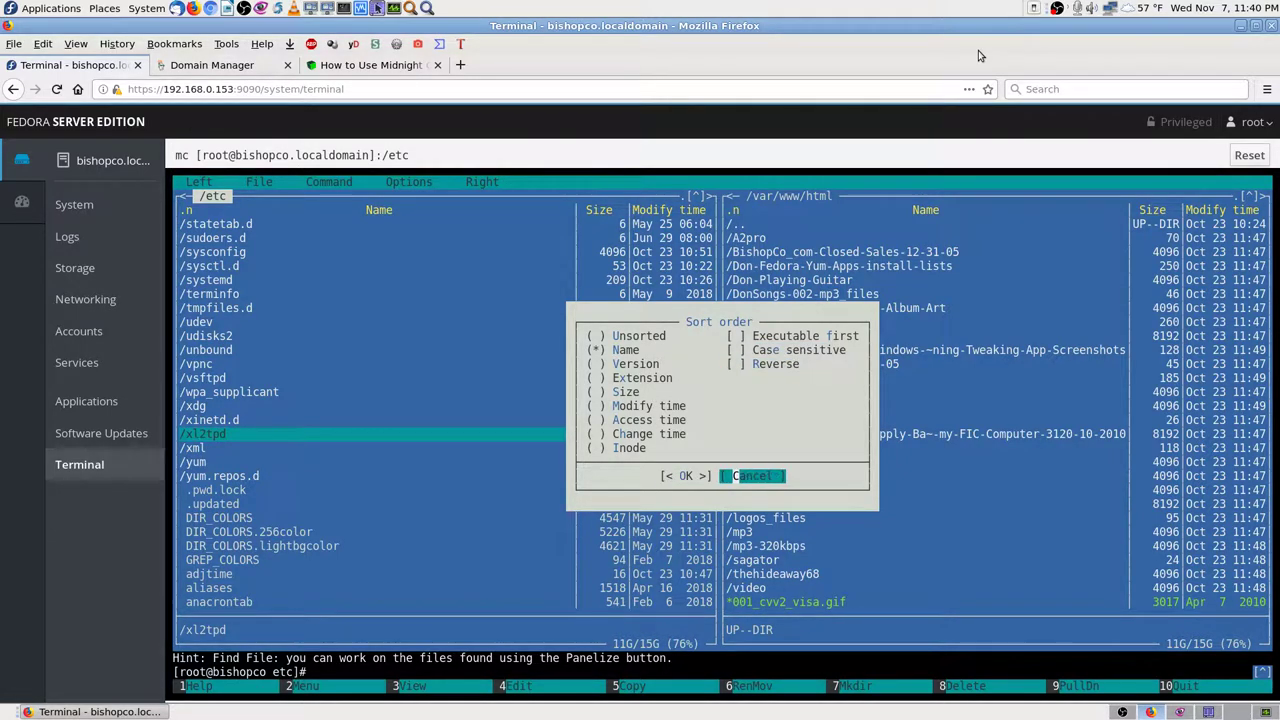
key("Up")
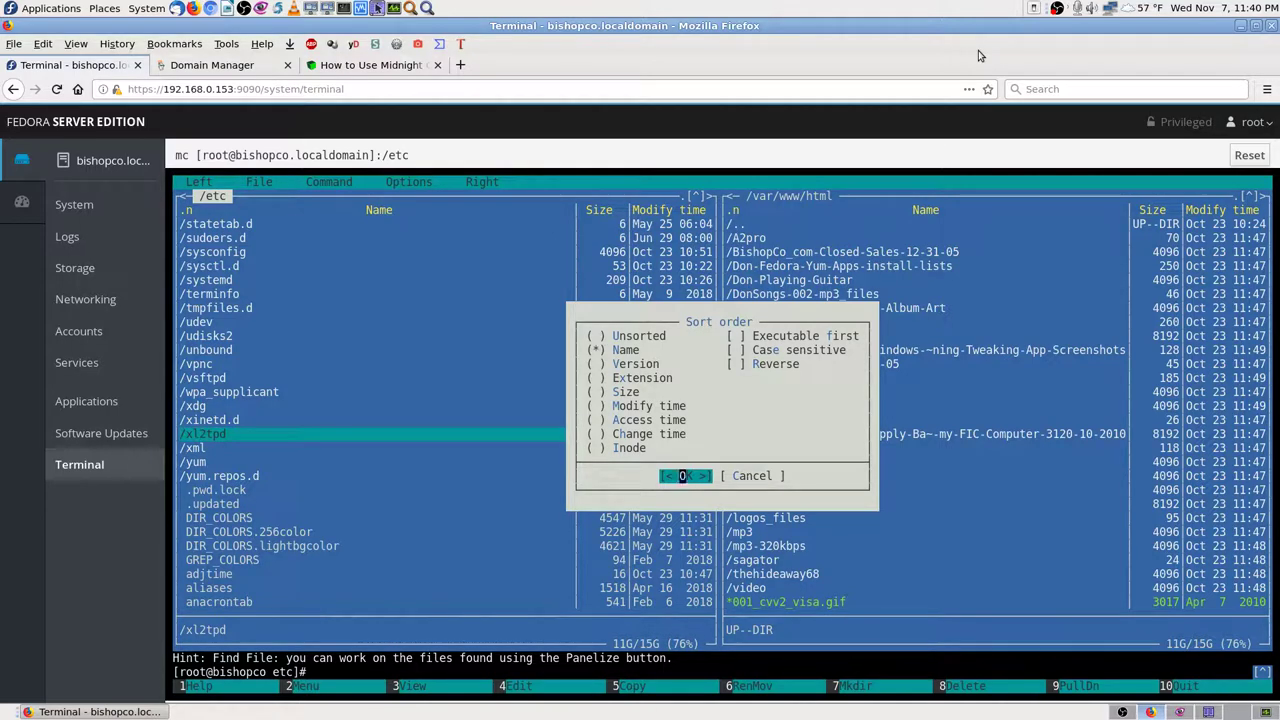
key("Return")
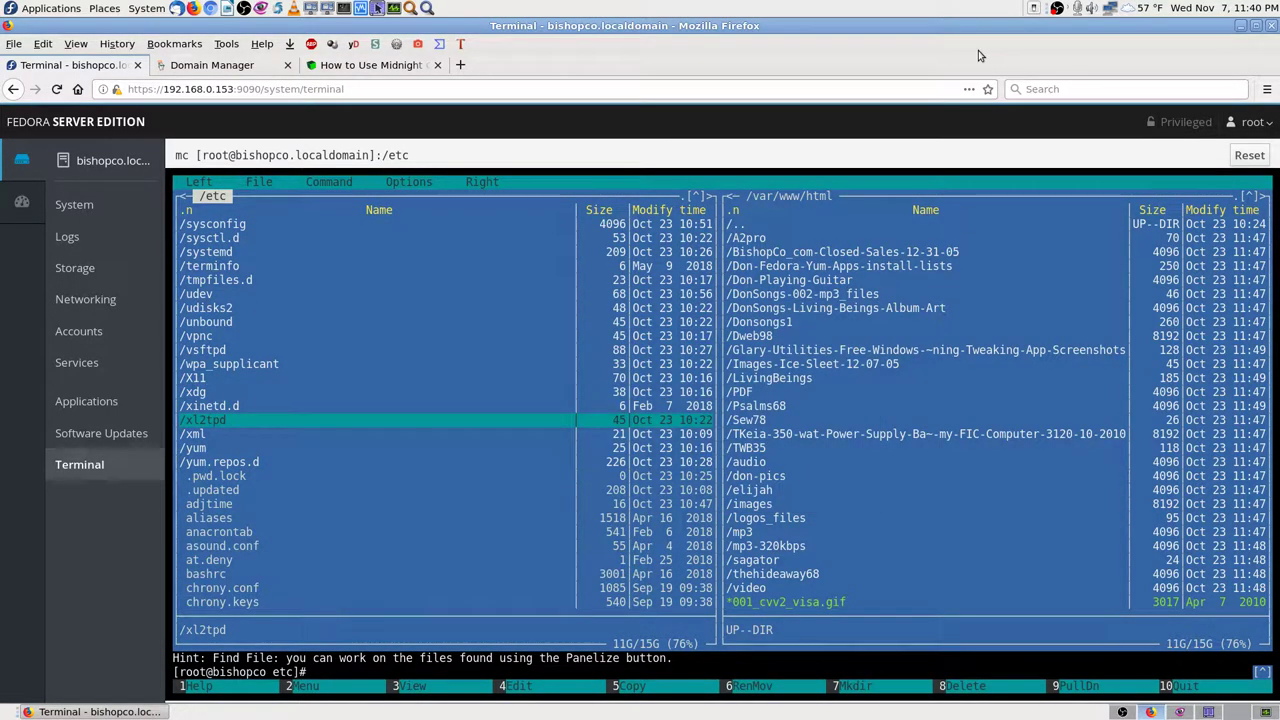
Look through the re-sorted /etc list from xl2tpd back to sudoers.d to check the case-insensitive name order
key("Up")
key("Up")
key("Up")
key("Up")
key("Up")
key("Up")
key("Up")
key("Up")
key("Up")
key("Up")
key("Up")
key("Up")
key("Up")
key("Up")
key("Up")
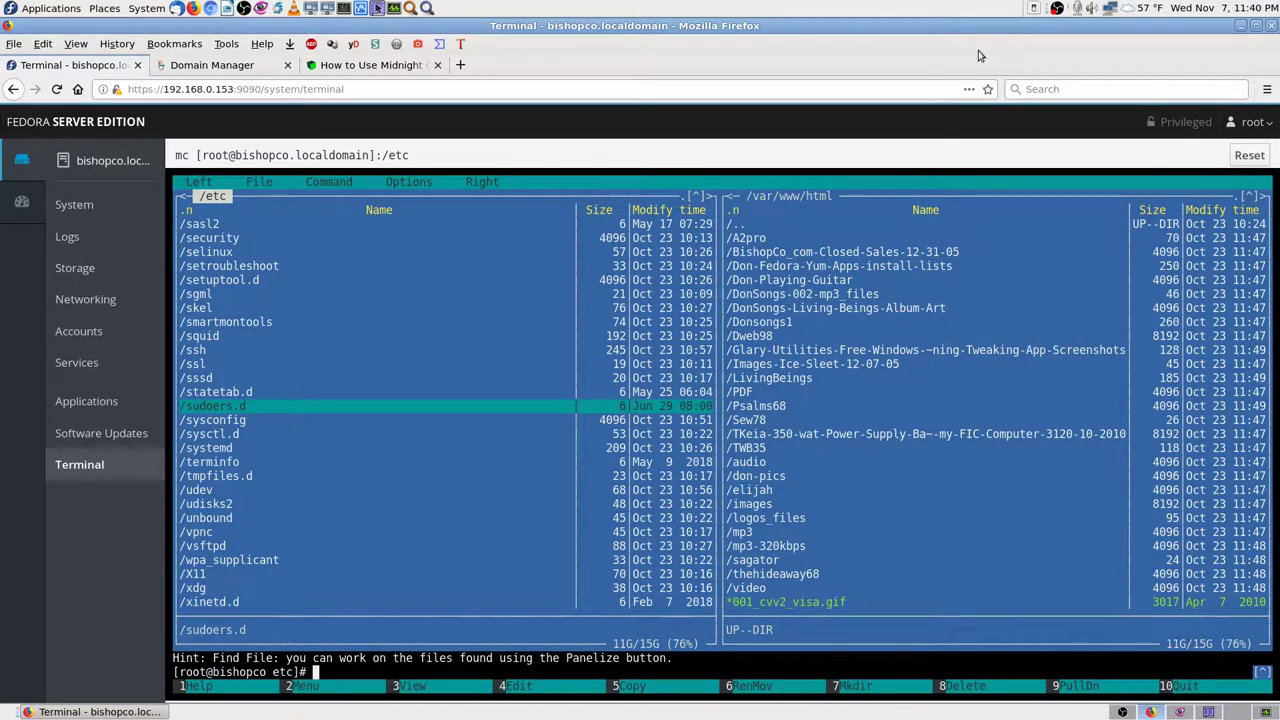
Open the left panel's Listing mode settings, examine the full, brief, long and user-defined choices, and close them without changes
key("F9")
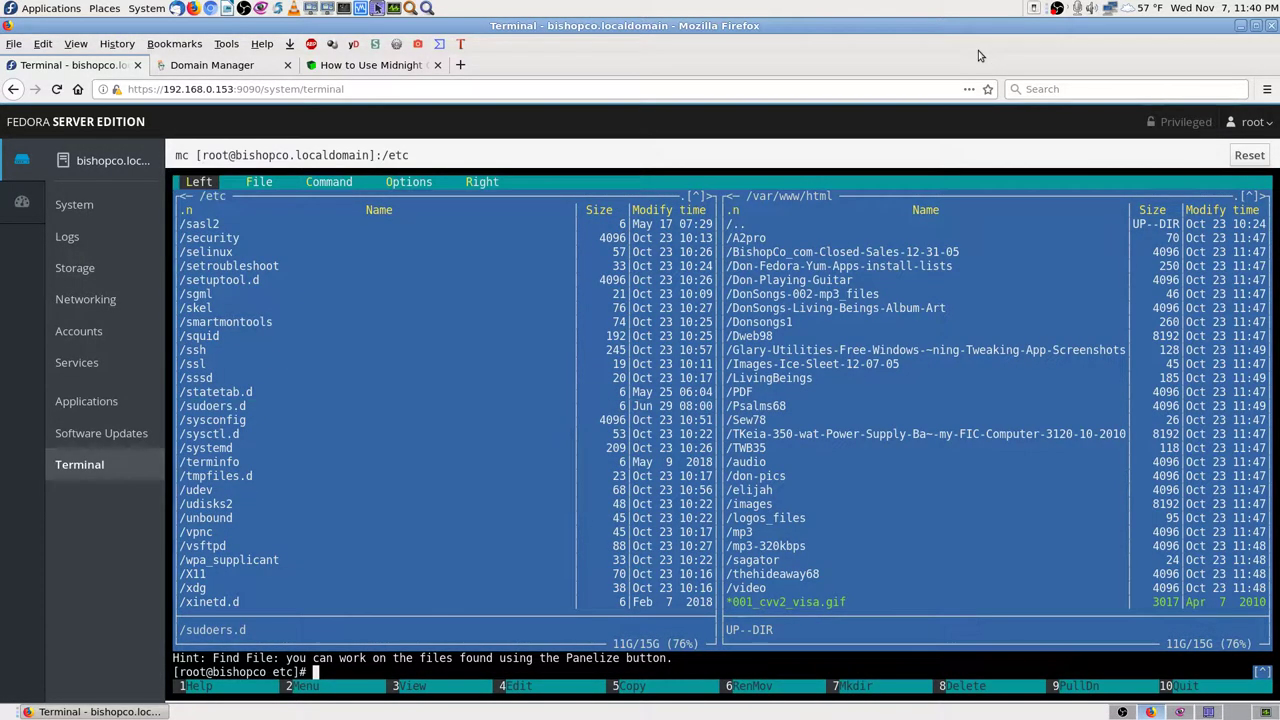
key("Down")
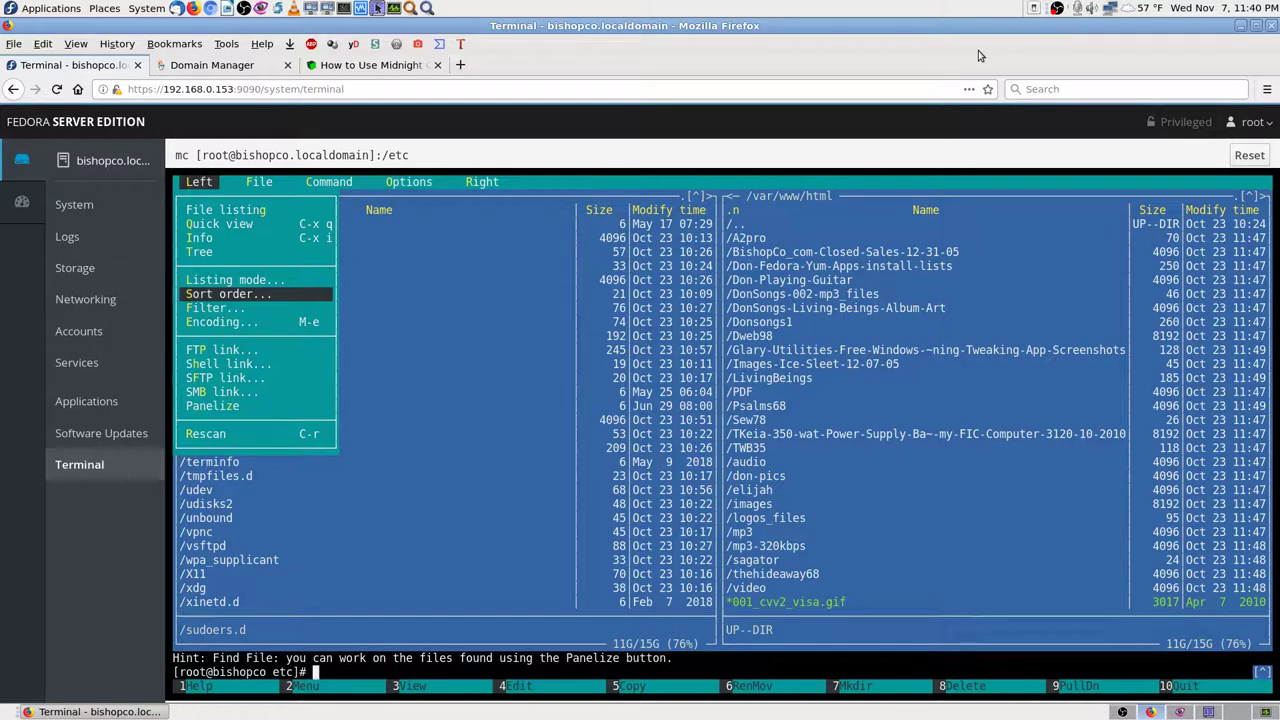
key("Up")
key("Return")
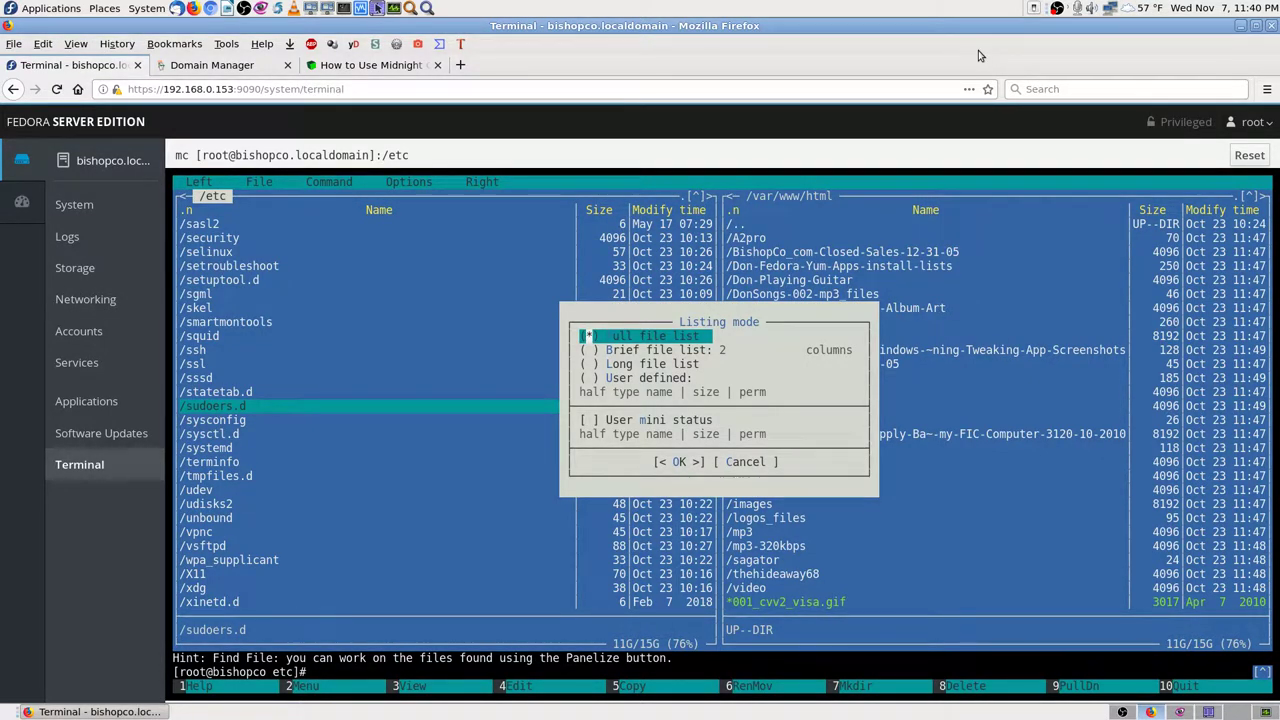
key("Down")
key("Down")
key("Down")
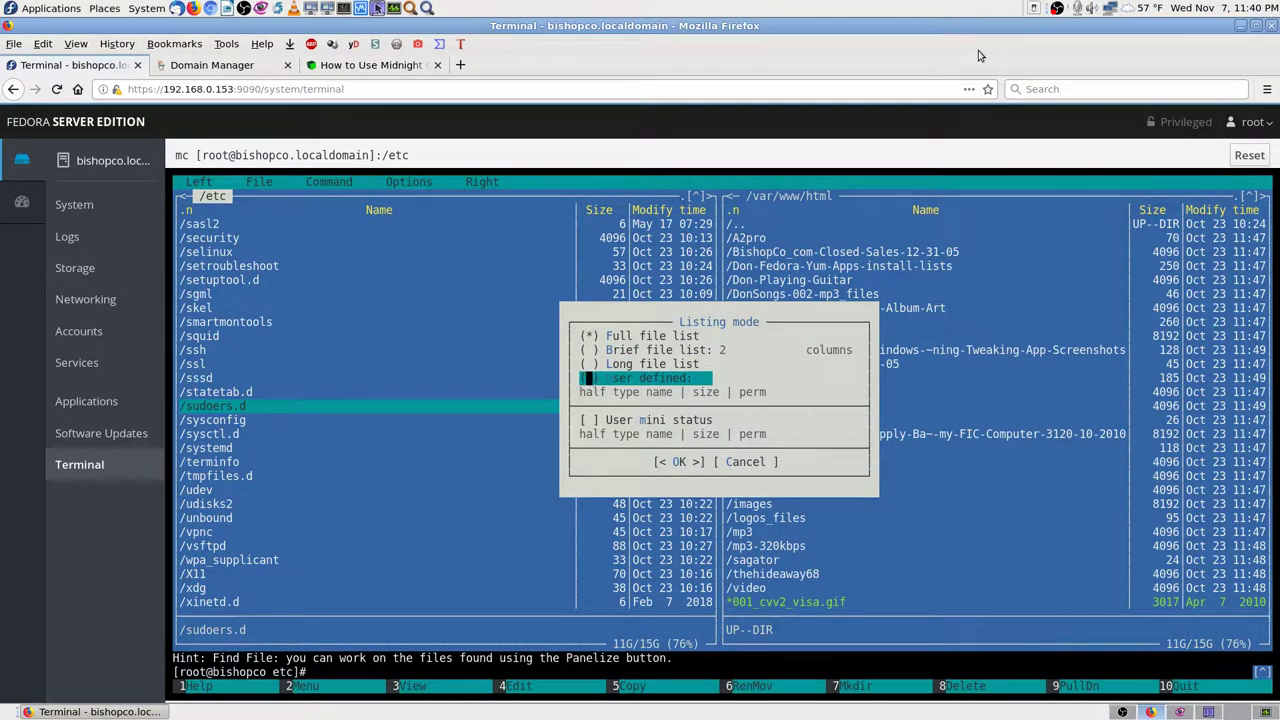
key("Down")
key("Down")
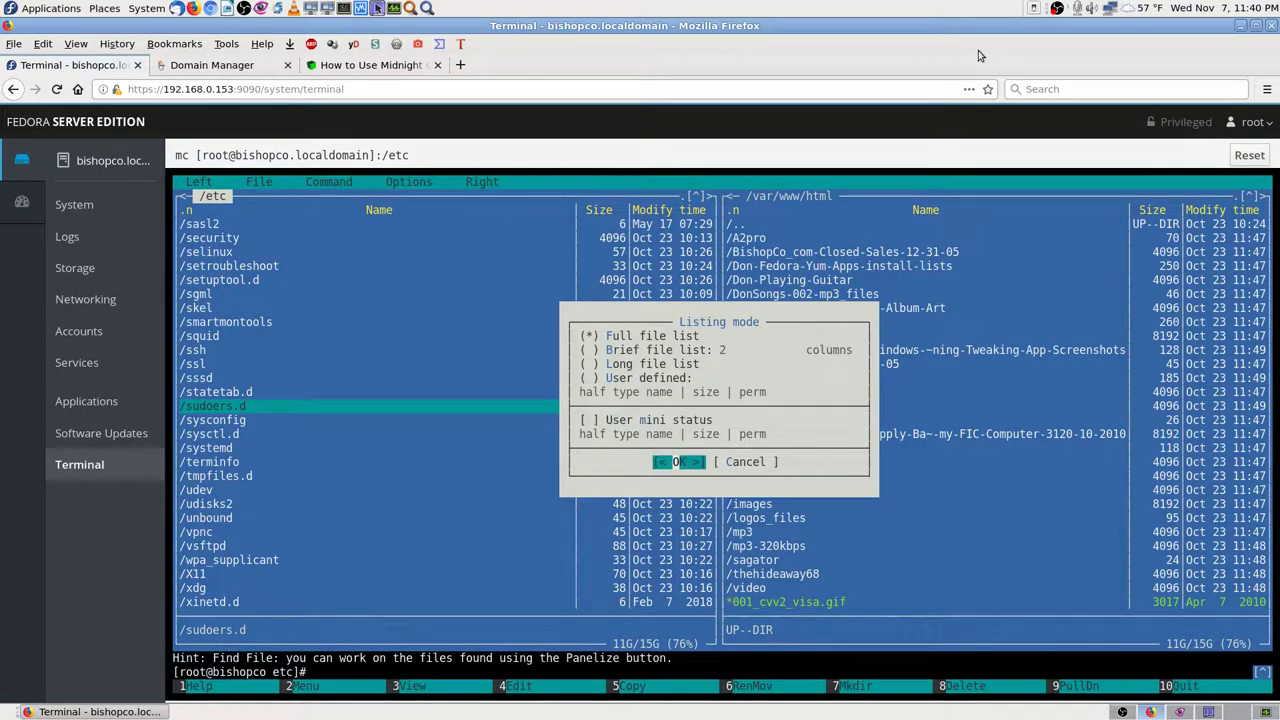
key("Tab")
key("Return")
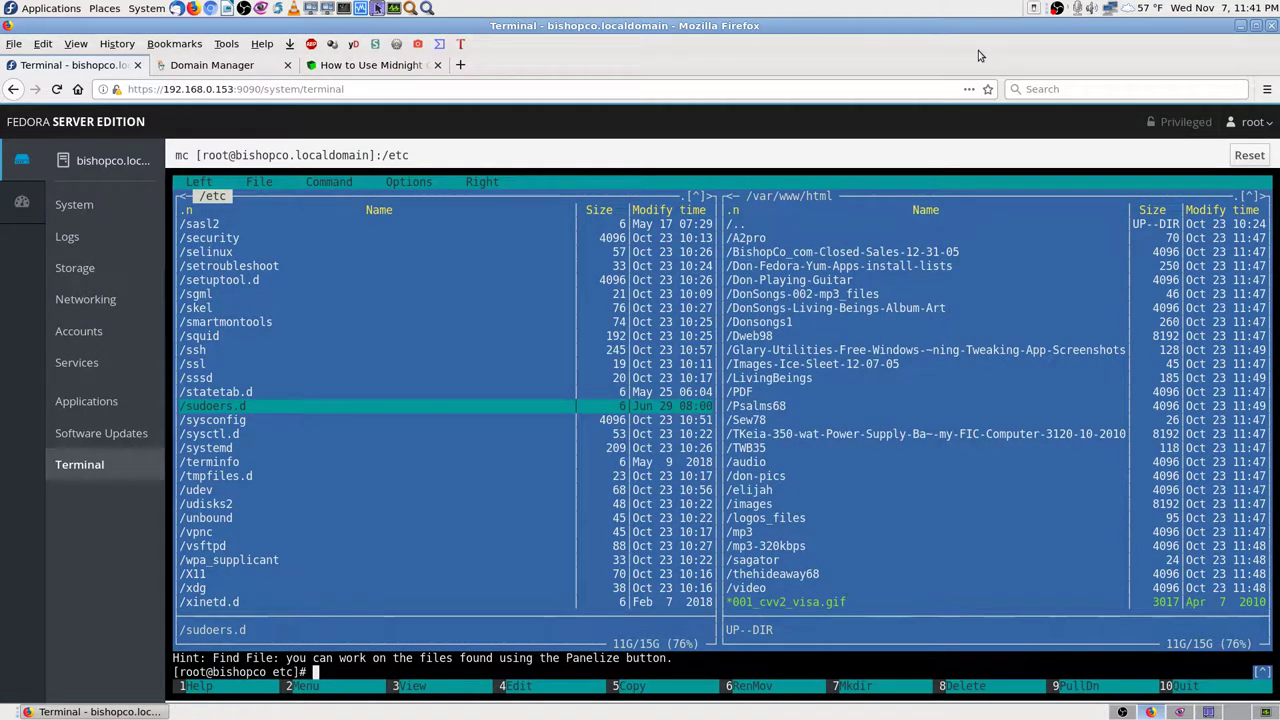
Examine the order of the /etc entries back to rolekit and forward through the last directories to .pwd.lock
key("Up")
key("Up")
key("Up")
key("Up")
key("Up")
key("Up")
key("Up")
key("Up")
key("Up")
key("Up")
key("Up")
key("Up")
key("Up")
key("Up")
key("Up")
key("Up")
key("Up")
key("Up")
key("Up")
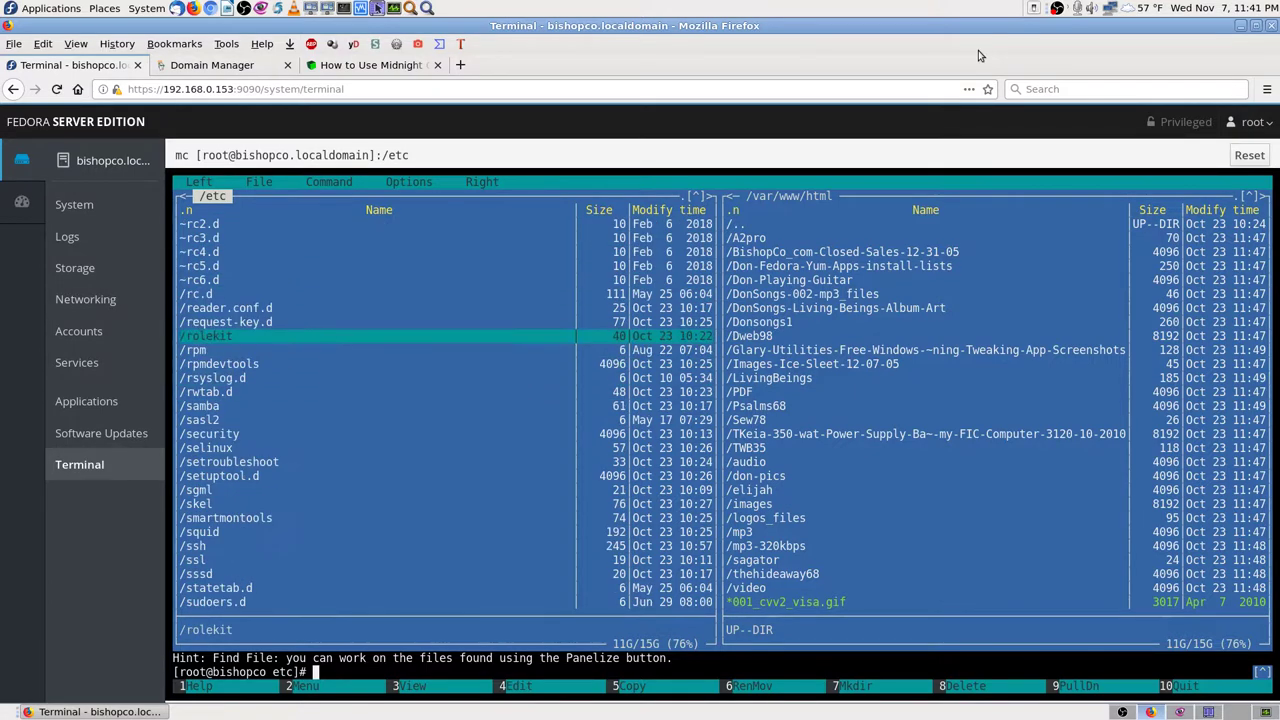
key("Down")
key("Up")
key("Down")
key("Down")
key("Down")
key("Down")
key("Down")
key("Down")
key("Down")
key("Down")
key("Down")
key("Down")
key("Down")
key("Down")
key("Down")
key("Down")
key("Down")
key("Down")
key("Down")
key("Down")
key("Down")
key("Down")
key("Down")
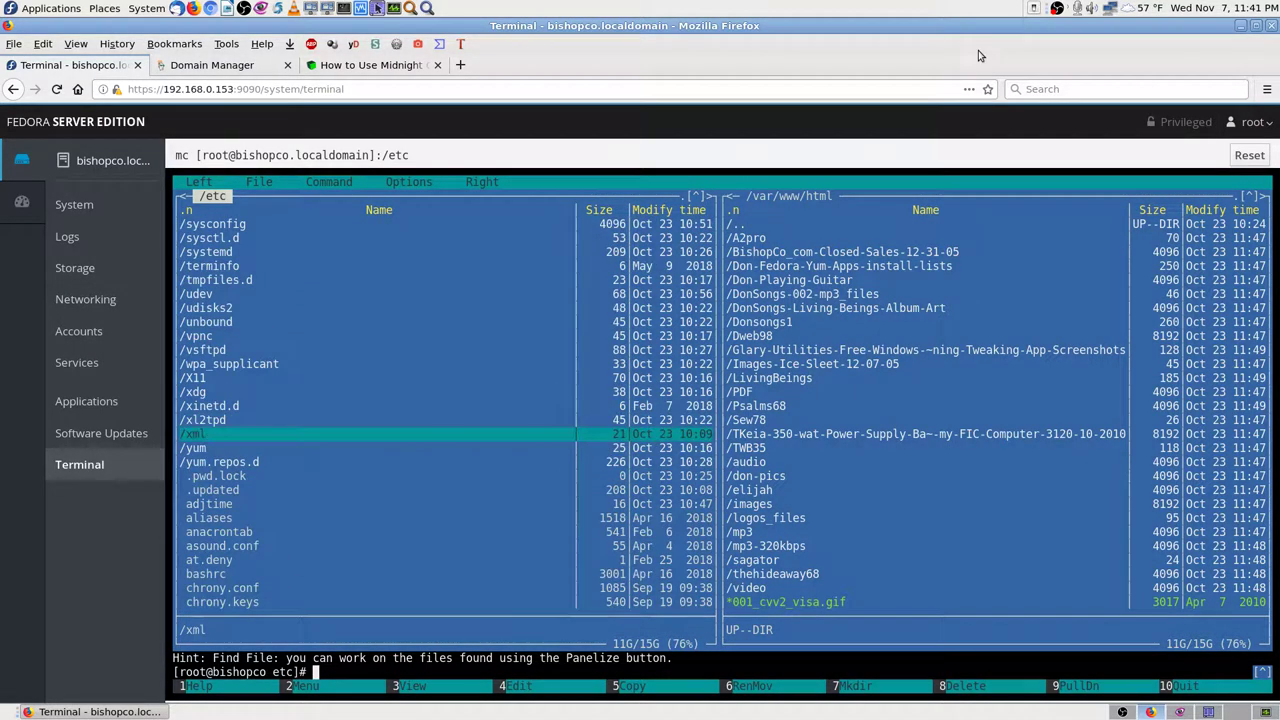
key("Down")
key("Down")
key("Down")
key("Down")
key("Down")
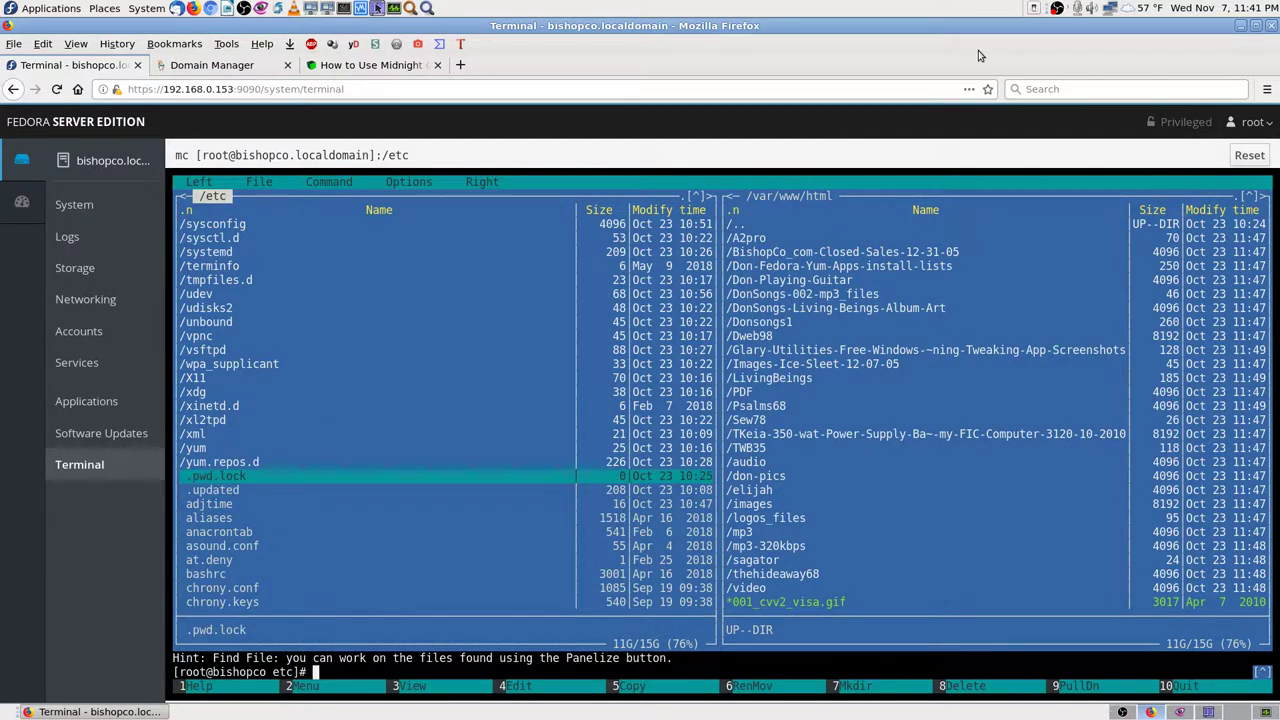
Look back through the /etc directories from .pwd.lock up to grub.d, checking the name order of the entries
key("Up")
key("Up")
key("Up")
key("Up")
key("Up")
key("Up")
key("Up")
key("Up")
key("Up")
key("Up")
key("Up")
key("Up")
key("Up")
key("Up")
key("Up")
key("Up")
key("Up")
key("Up")
key("Up")
key("Up")
key("Up")
key("Up")
key("Up")
key("Up")
key("Up")
key("Up")
key("Up")
key("Up")
key("Up")
key("Up")
key("Up")
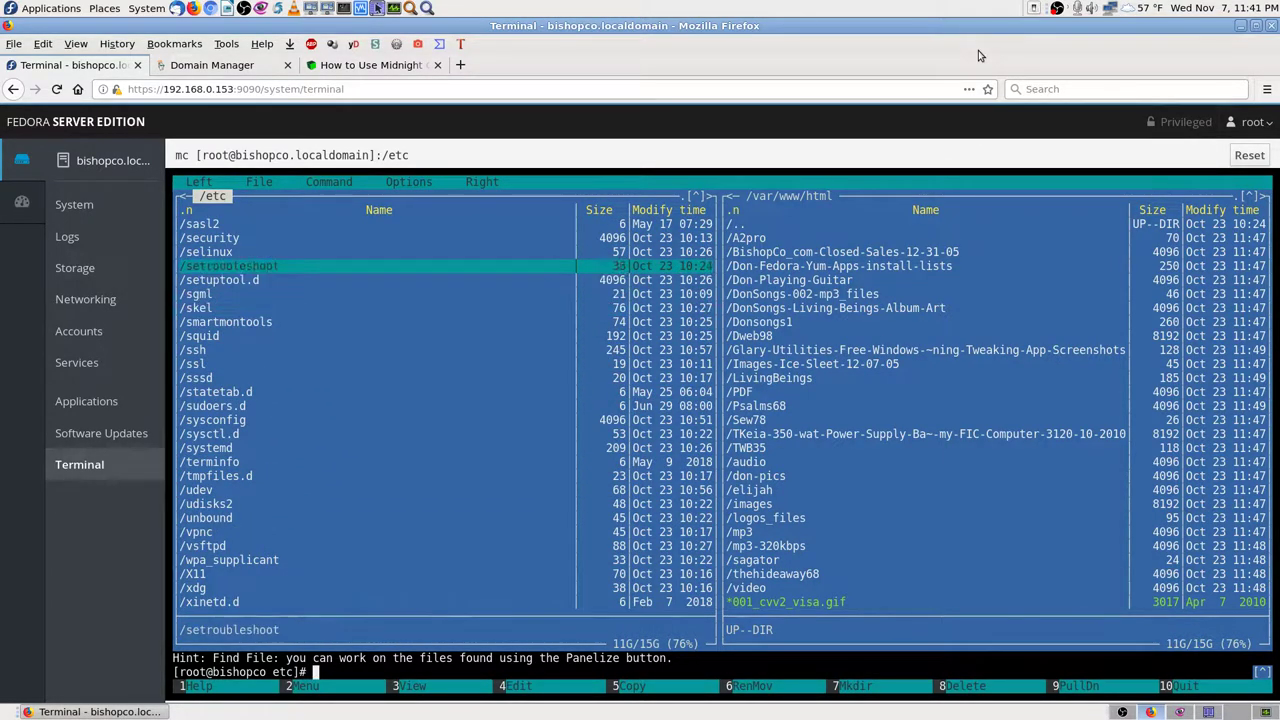
key("Up")
key("Up")
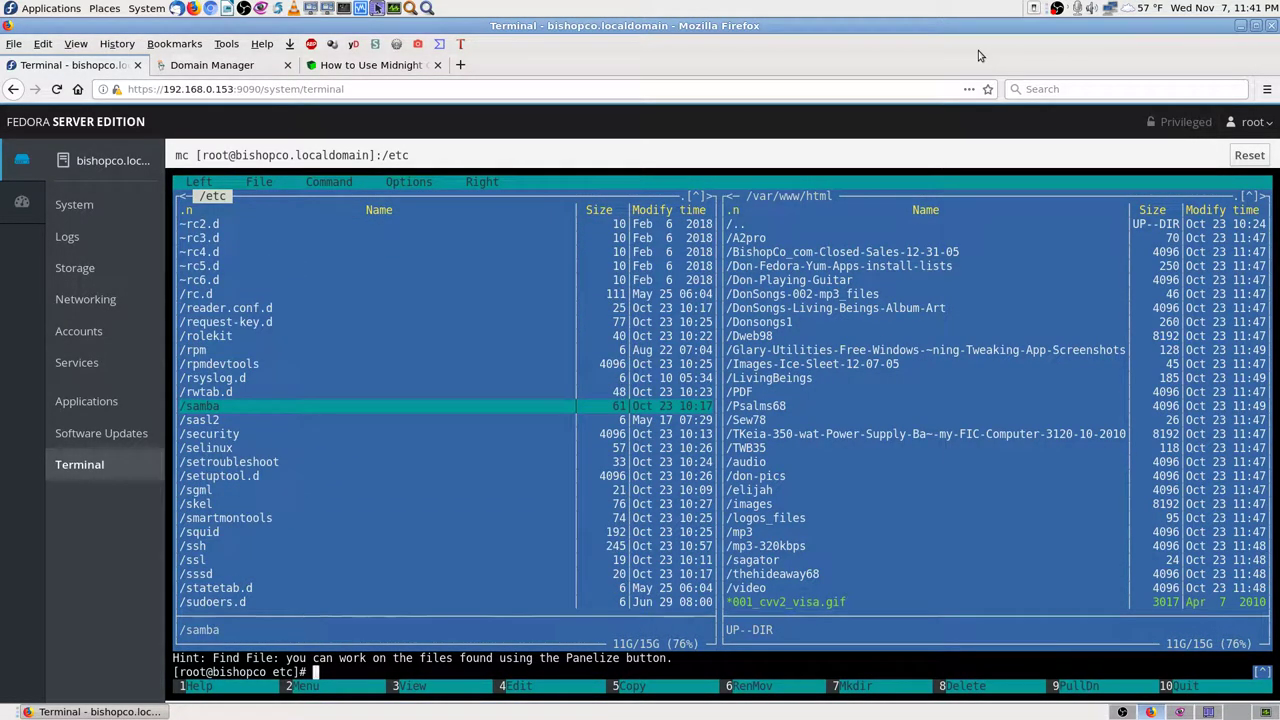
key("Up")
key("Up")
key("Up")
key("Up")
key("Up")
key("Up")
key("Up")
key("Up")
key("Up")
key("Up")
key("Up")
key("Up")
key("Up")
key("Up")
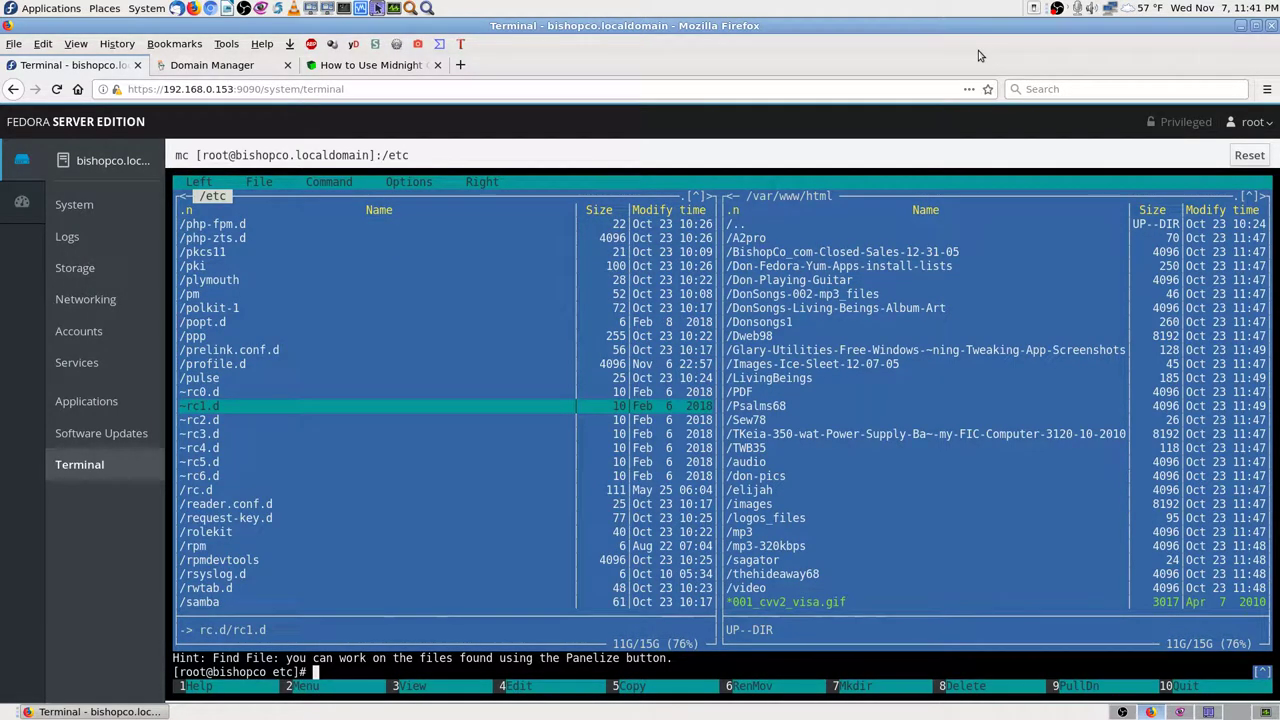
key("Up")
key("Up")
key("Up")
key("Up")
key("Up")
key("Up")
key("Up")
key("Up")
key("Up")
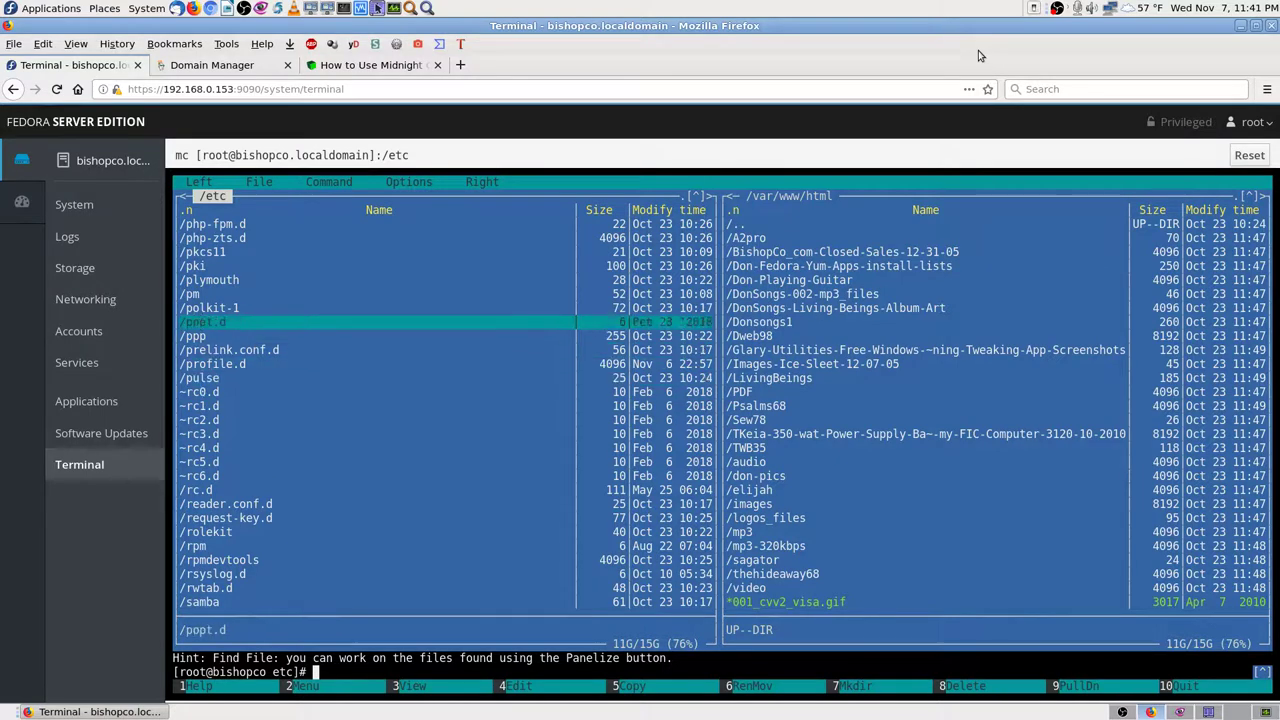
key("Up")
key("Up")
key("Up")
key("Up")
key("Up")
key("Up")
key("Up")
key("Up")
key("Up")
key("Up")
key("Up")
key("Up")
key("Up")
key("Up")
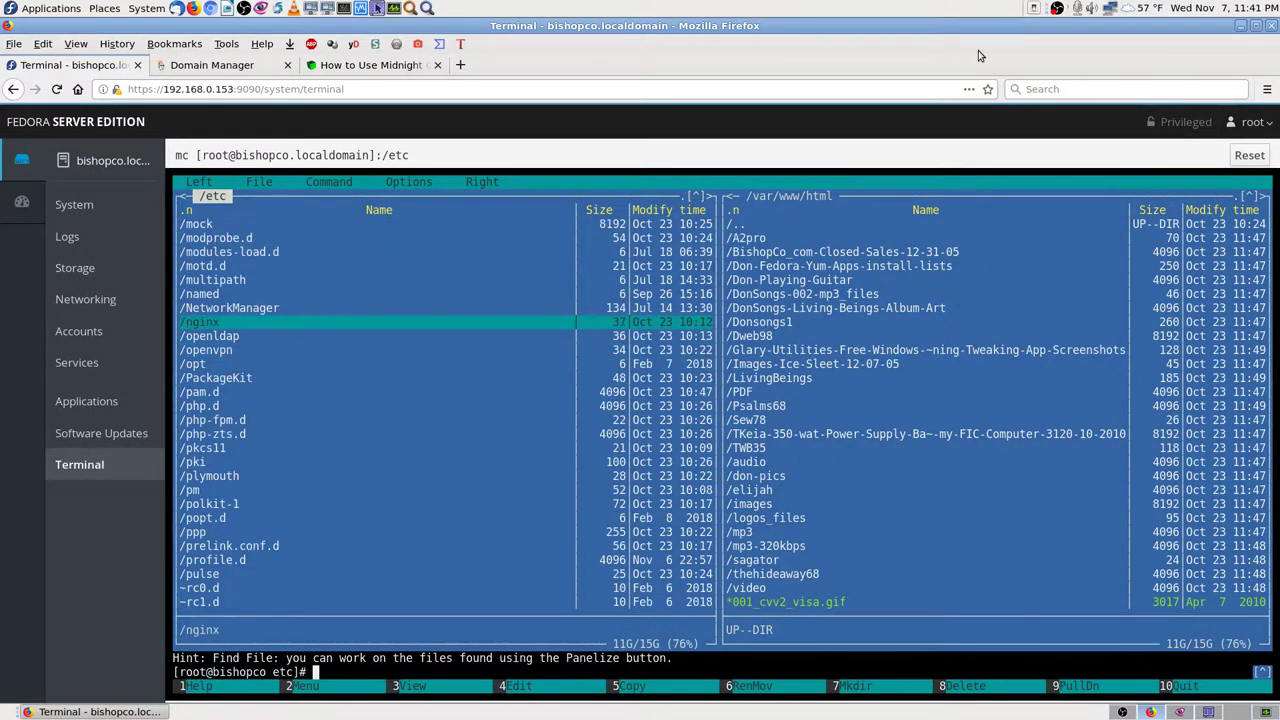
key("Up")
key("Up")
key("Up")
key("Up")
key("Up")
key("Up")
key("Up")
key("Up")
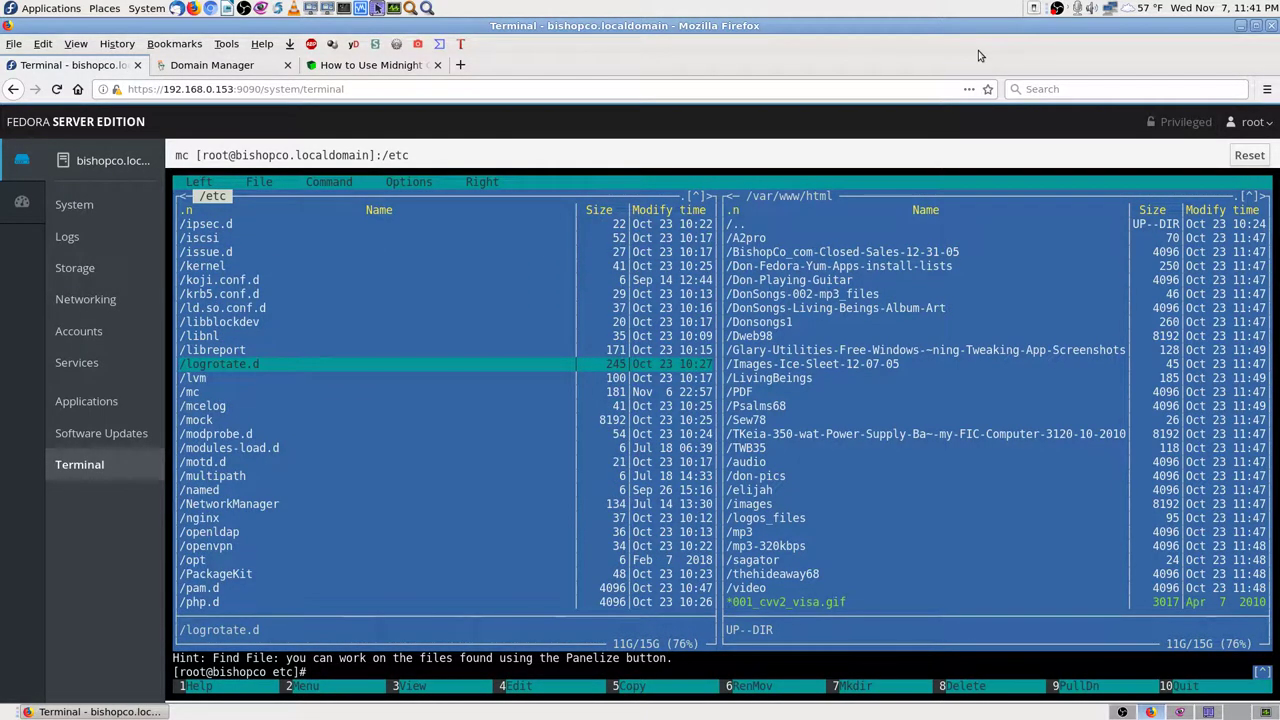
key("Up")
key("Up")
key("Up")
key("Up")
key("Up")
key("Up")
key("Up")
key("Up")
key("Up")
key("Up")
key("Up")
key("Up")
key("Up")
key("Up")
key("Up")
key("Up")
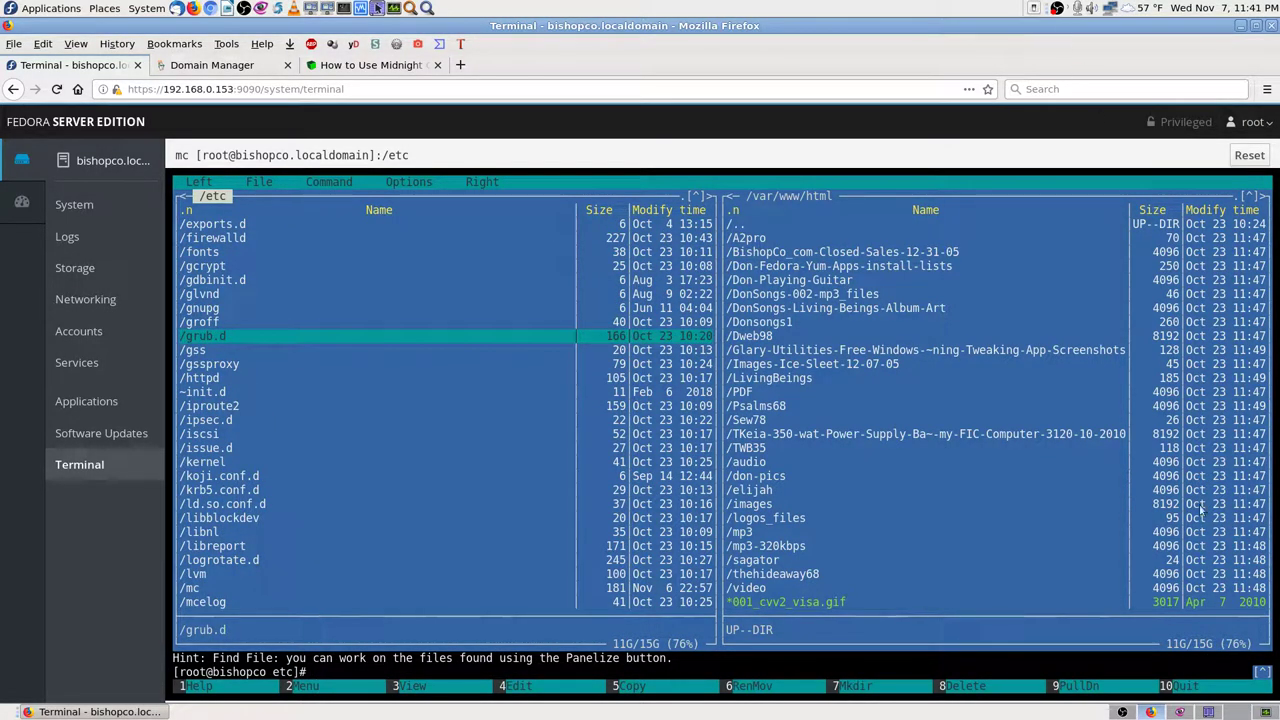
Switch to Gwenview and examine the DNS tutorial screenshots covering nslookup checks, resolv.conf, the /etc/dhcp folder and the name-server lines in dhclient.conf
left_click(1181, 712)
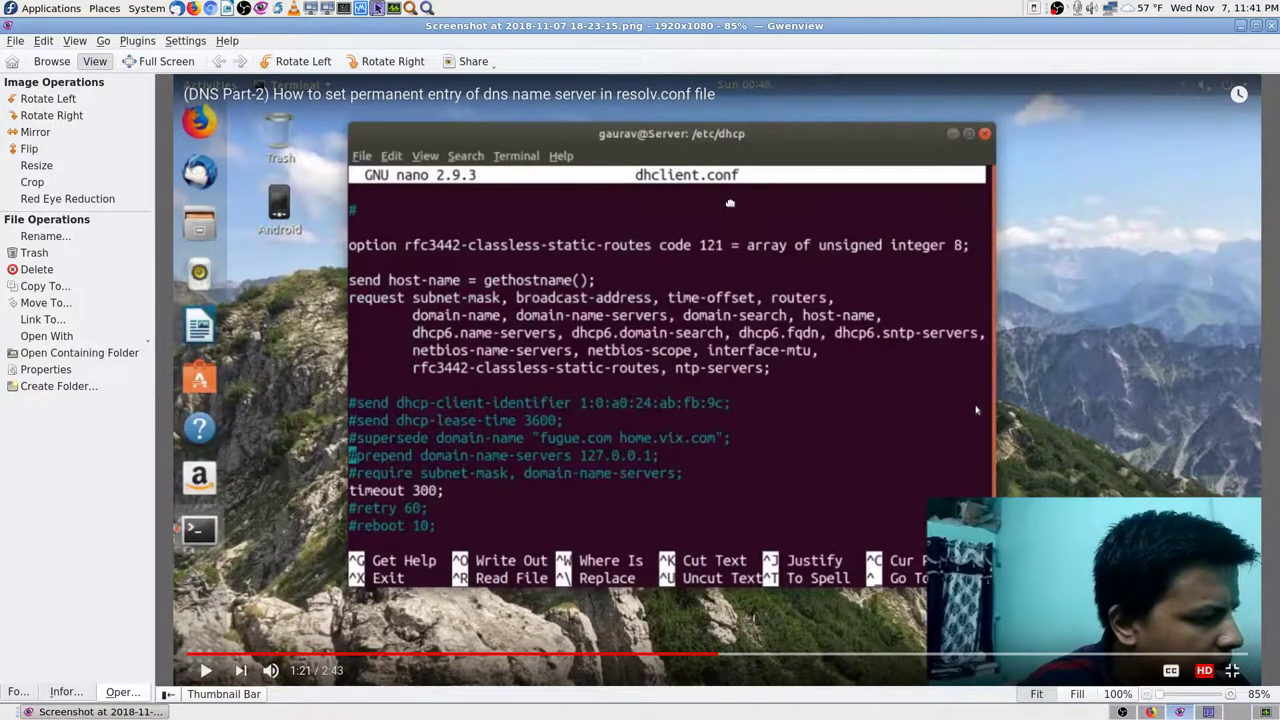
key("BackSpace")
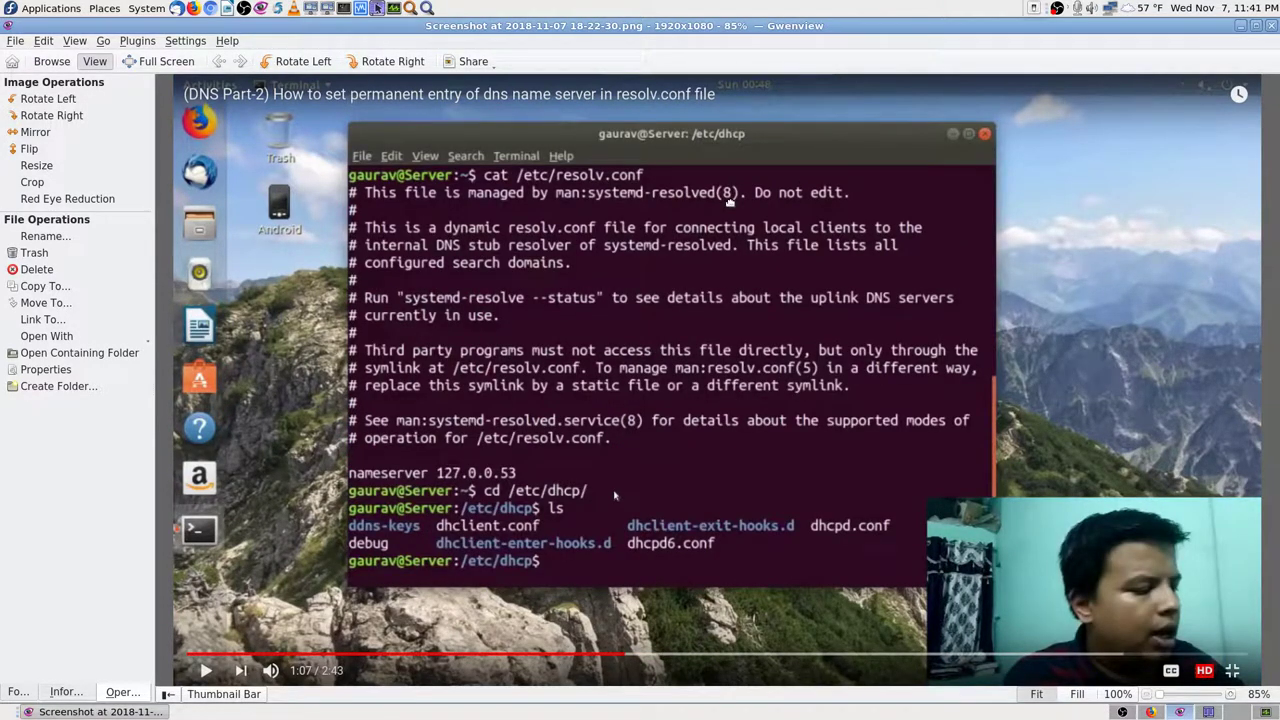
key("BackSpace")
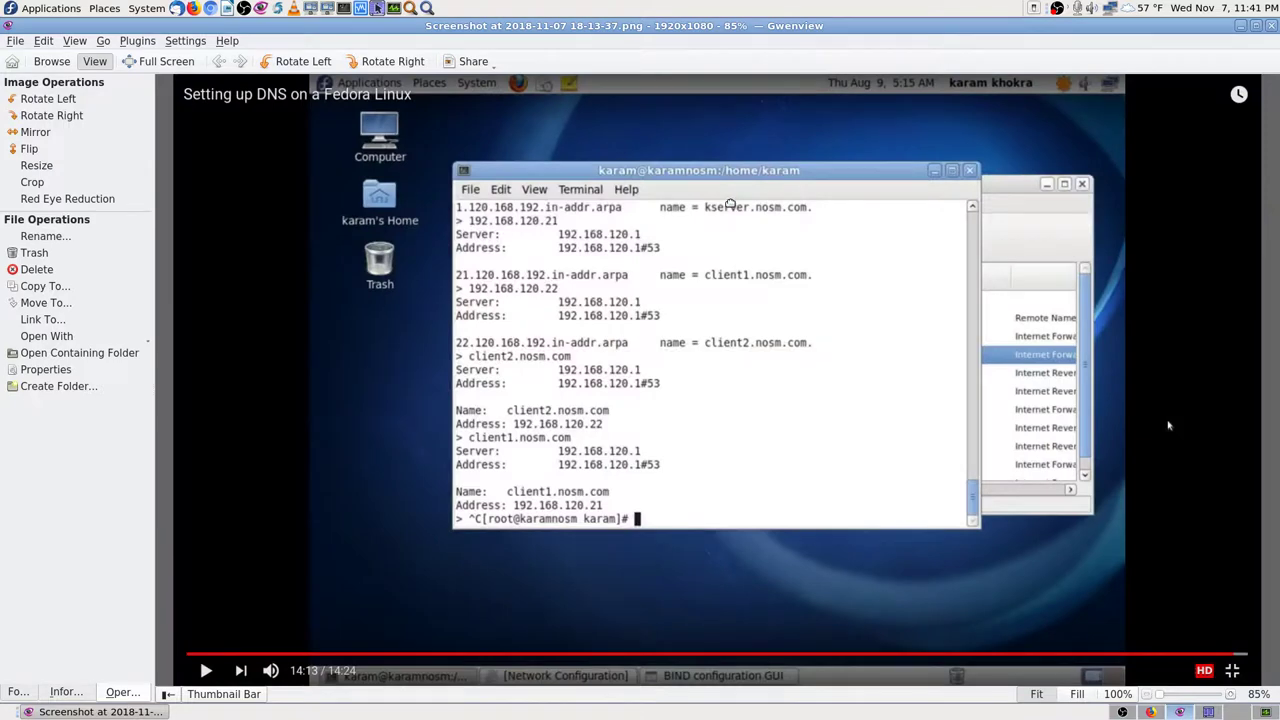
key("space")
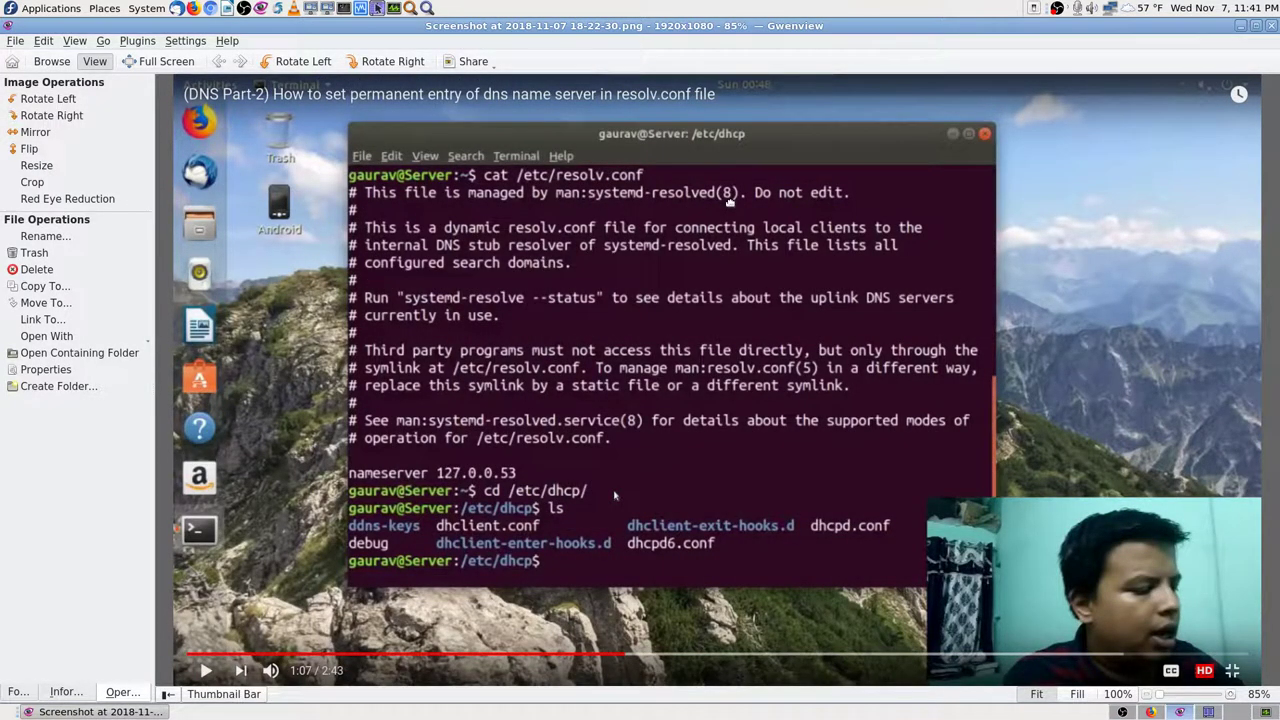
key("space")
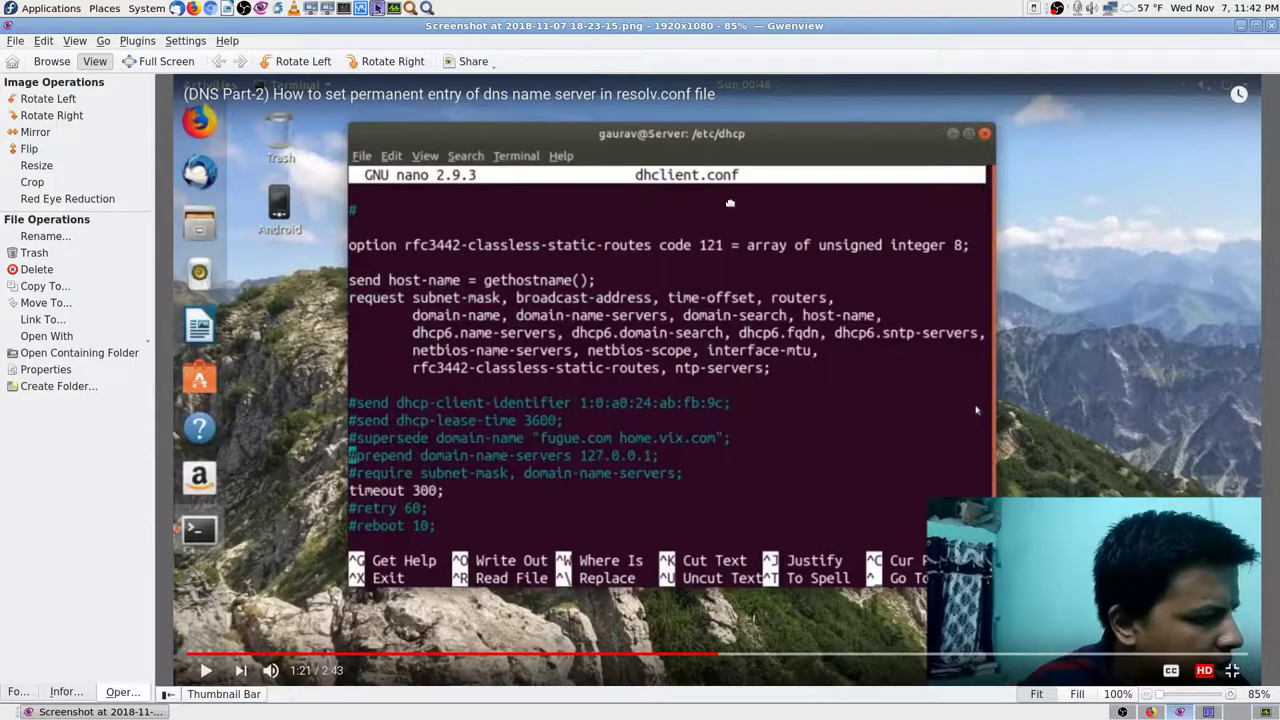
scroll(730, 203, "up", 1)
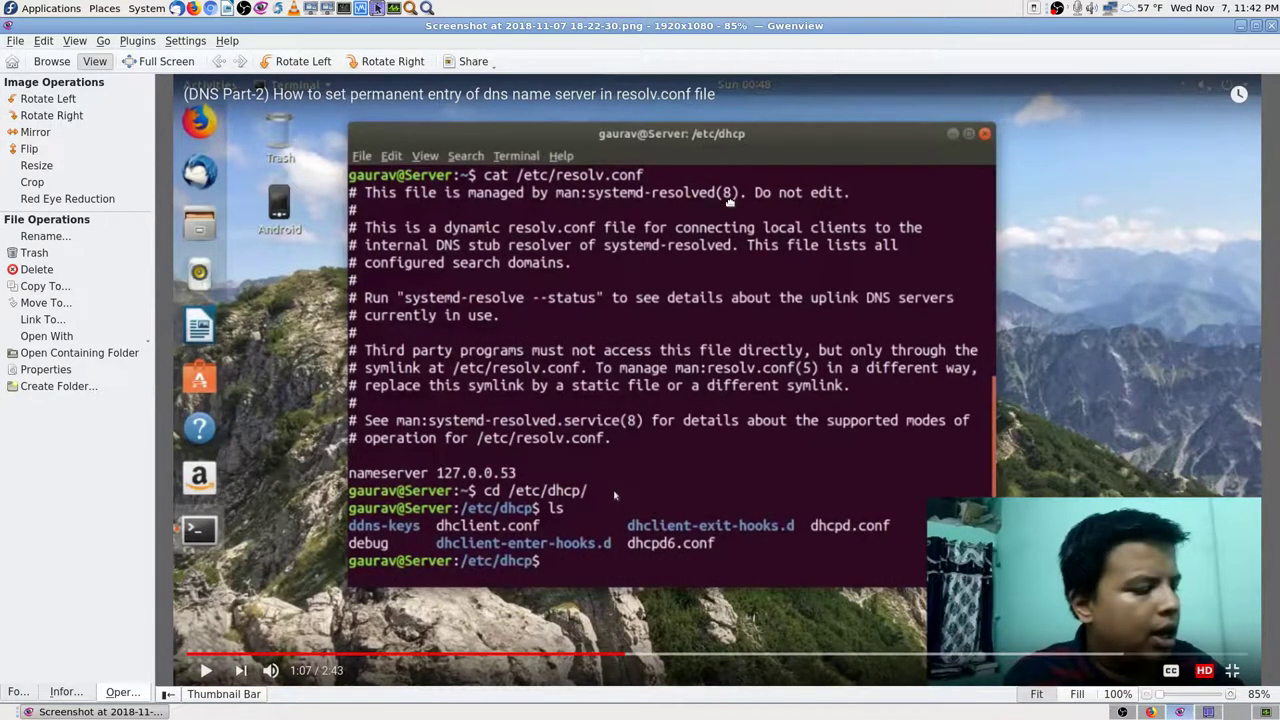
scroll(730, 203, "down", 1)
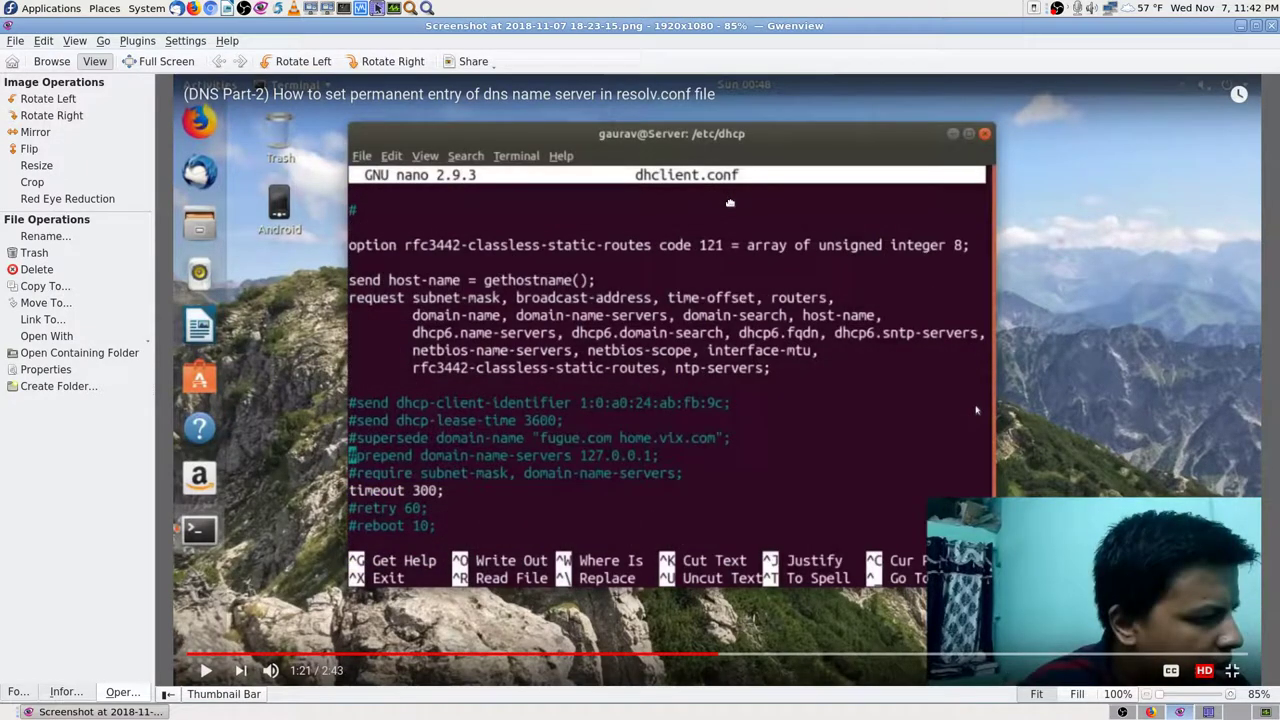
scroll(730, 203, "down", 1)
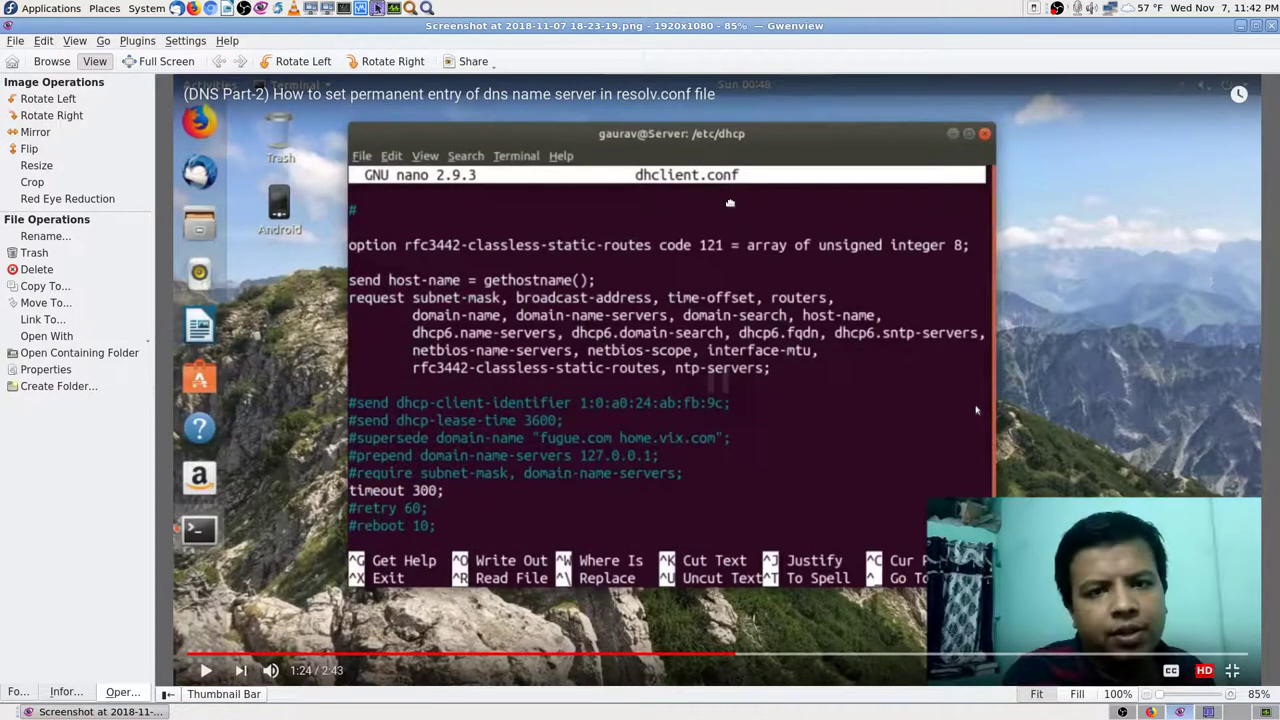
scroll(730, 203, "up", 2)
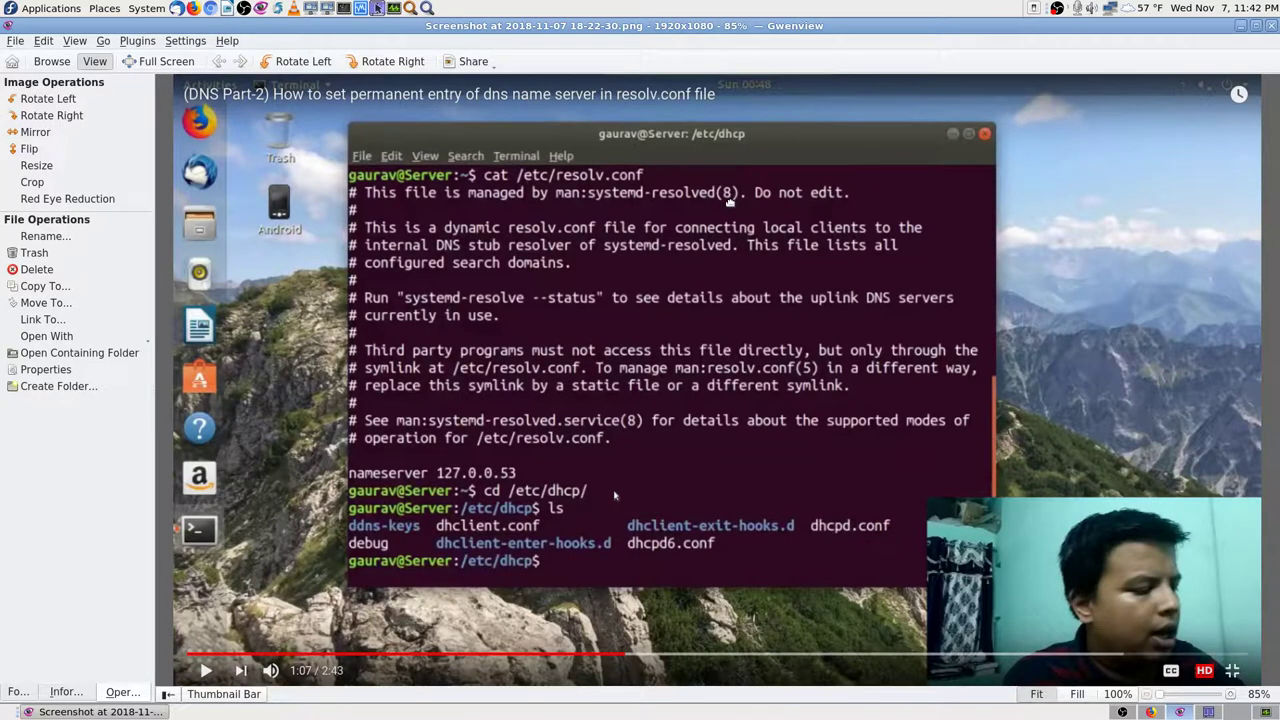
scroll(730, 203, "down", 1)
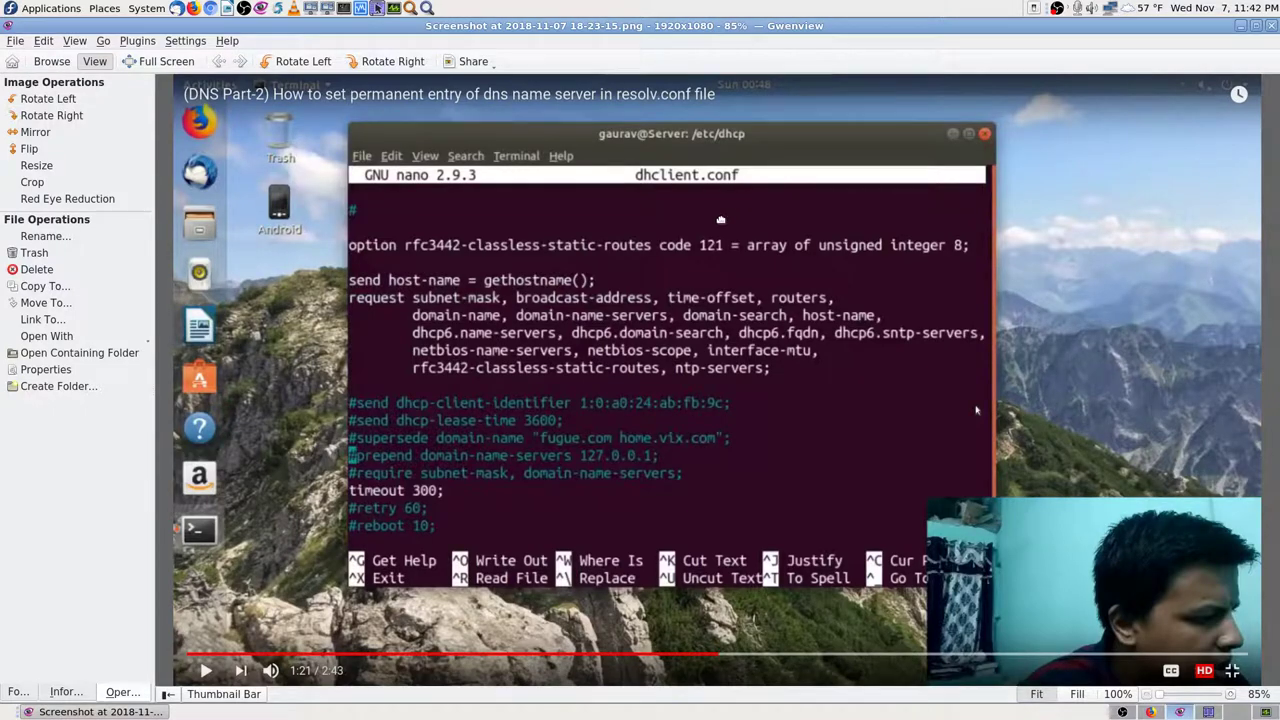
Switch back to the Firefox terminal and look through the /etc directories from grub.d down to rwtab.d
left_click(1150, 712)
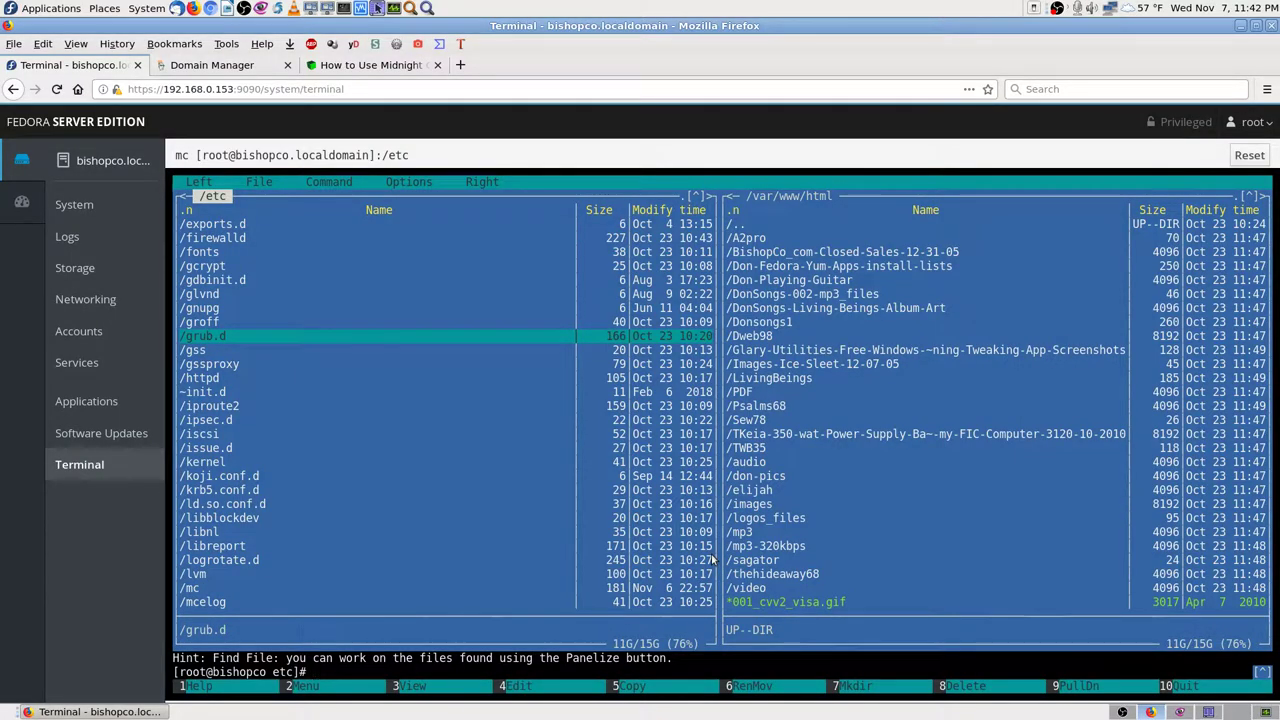
key("Down")
key("Down")
key("Down")
key("Down")
key("Down")
key("Down")
key("Down")
key("Down")
key("Down")
key("Down")
key("Down")
key("Down")
key("Down")
key("Down")
key("Down")
key("Down")
key("Down")
key("Down")
key("Down")
key("Down")
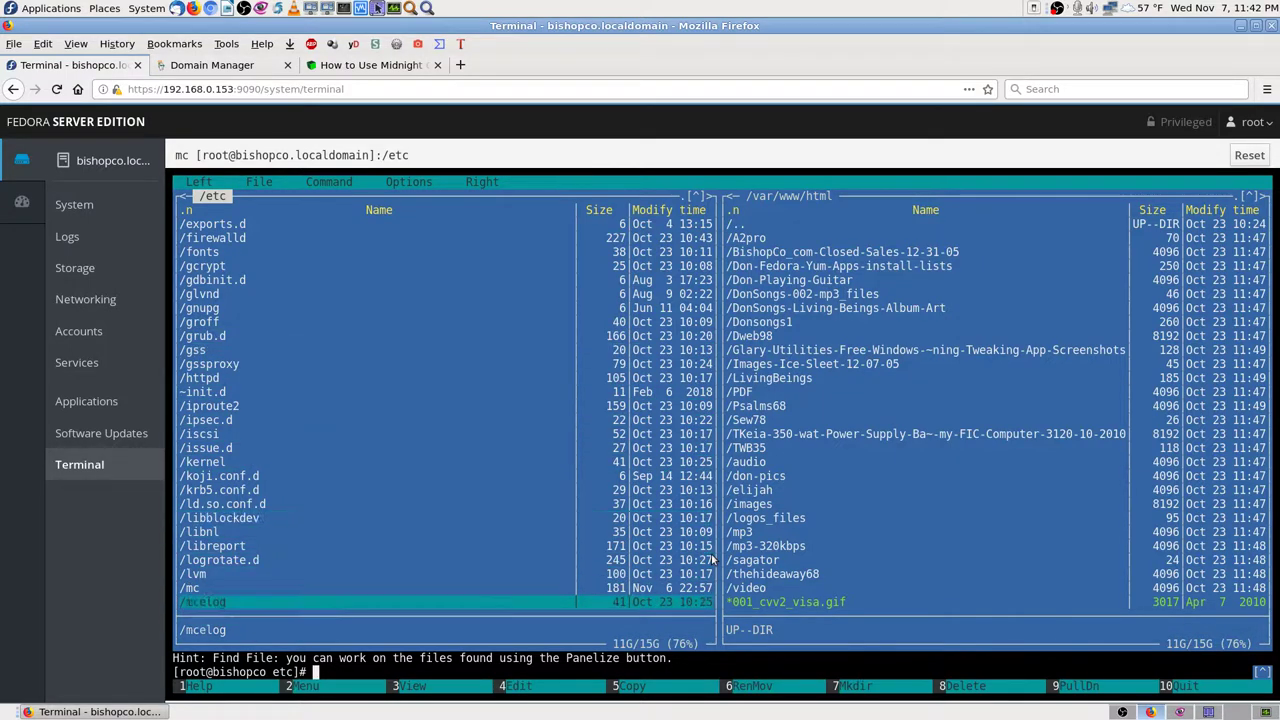
key("Down")
key("Down")
key("Down")
key("Down")
key("Down")
key("Down")
key("Down")
key("Down")
key("Down")
key("Down")
key("Down")
key("Down")
key("Down")
key("Down")
key("Down")
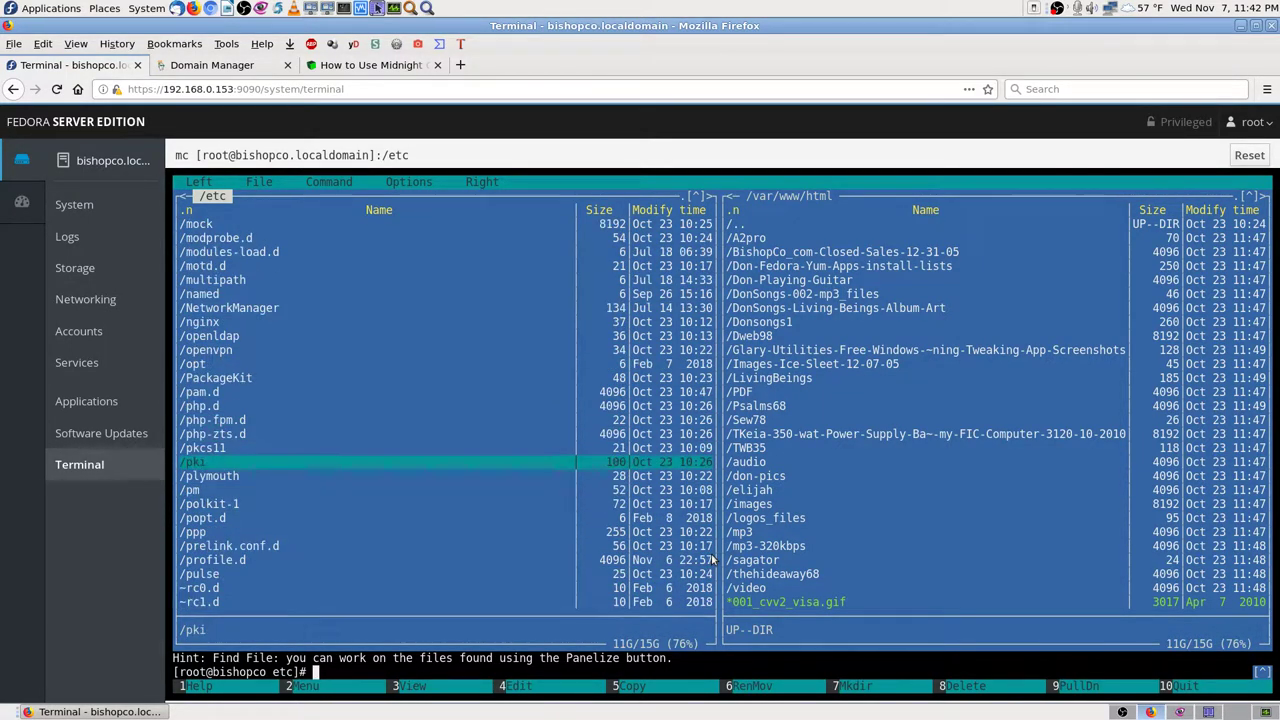
key("Down")
key("Down")
key("Down")
key("Down")
key("Down")
key("Down")
key("Down")
key("Down")
key("Down")
key("Down")
key("Down")
key("Down")
key("Down")
key("Down")
key("Down")
key("Down")
key("Down")
key("Down")
key("Down")
key("Down")
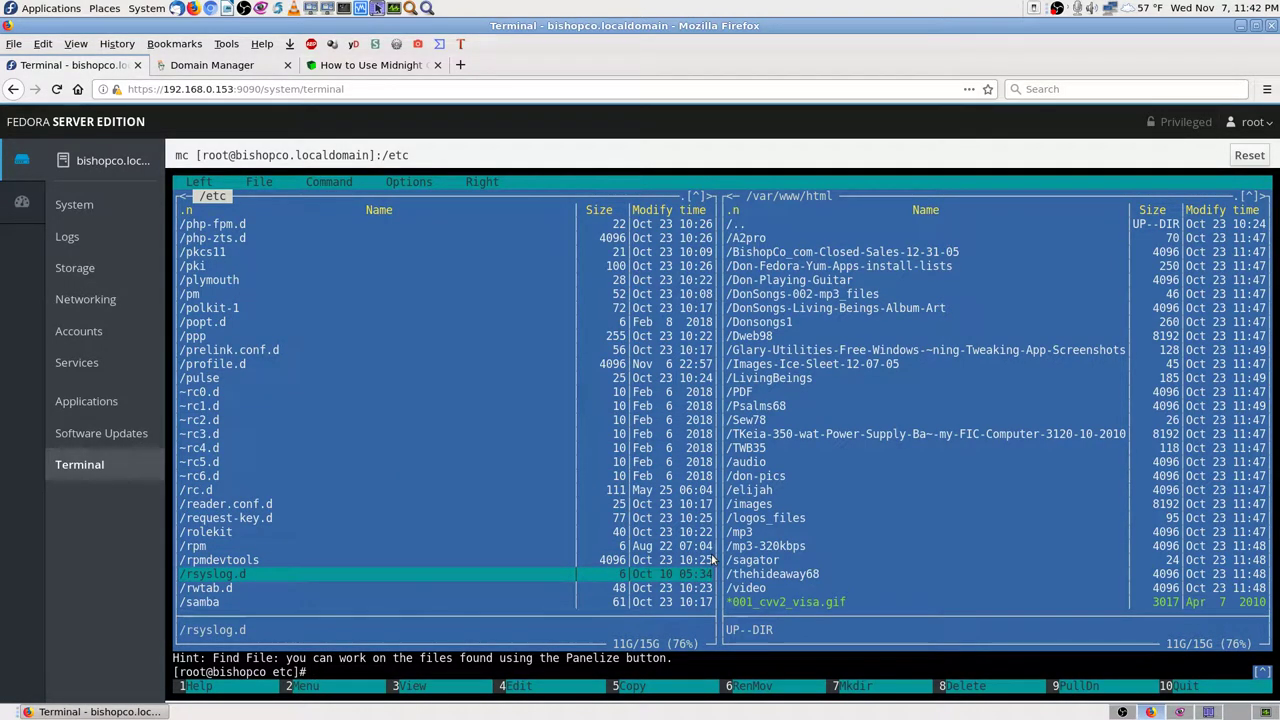
key("Down")
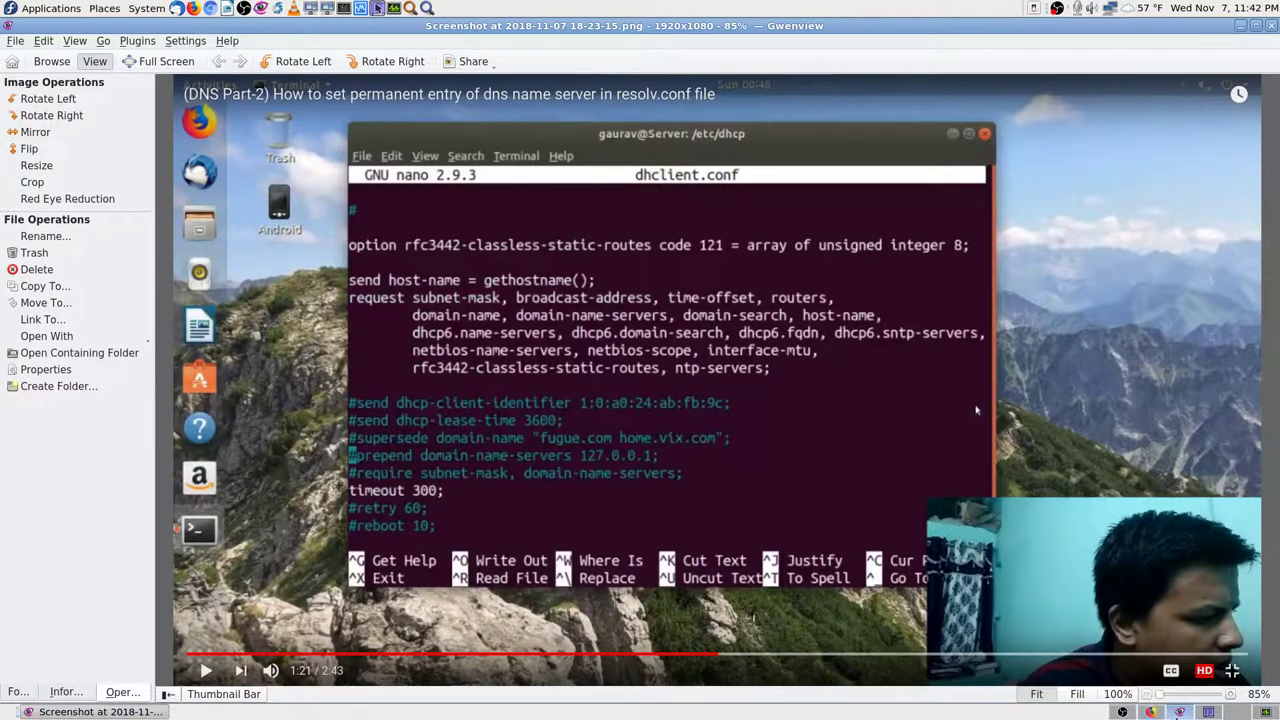
Recheck the DNS tutorial screenshots in Gwenview, comparing the resolv.conf and /etc/dhcp listing with the dhclient.conf contents
left_click(1150, 712)
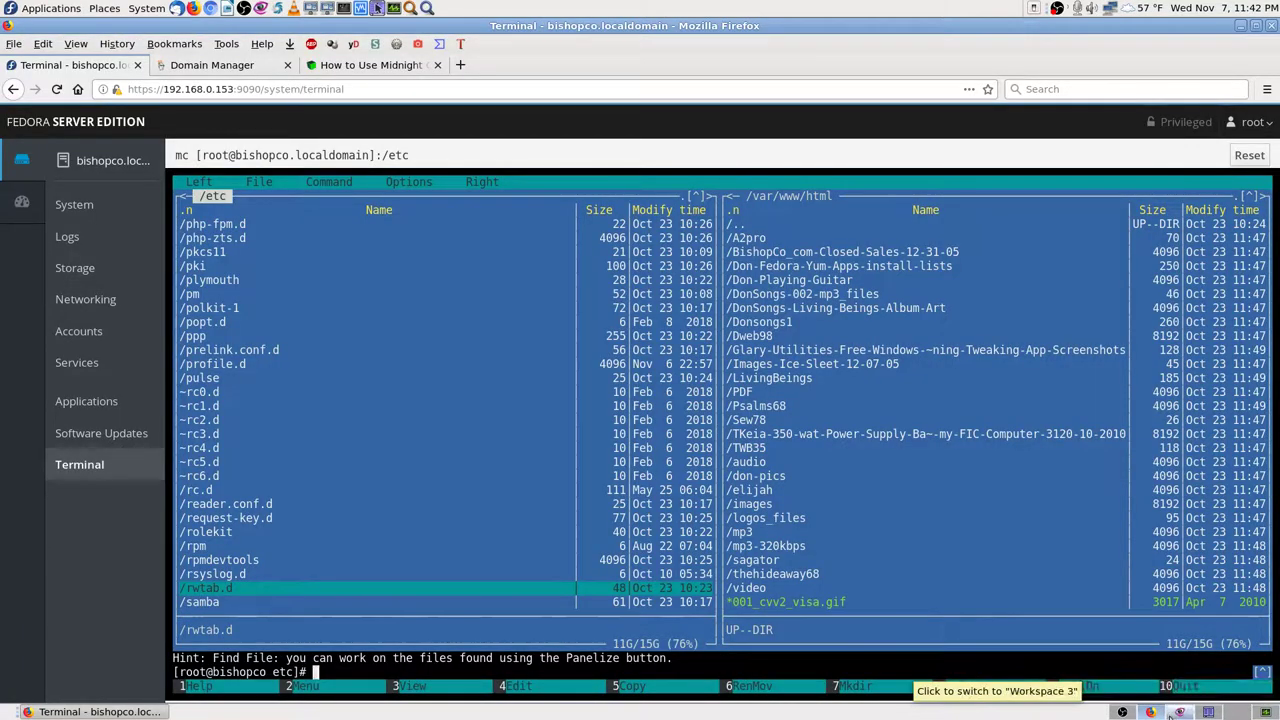
left_click(1179, 712)
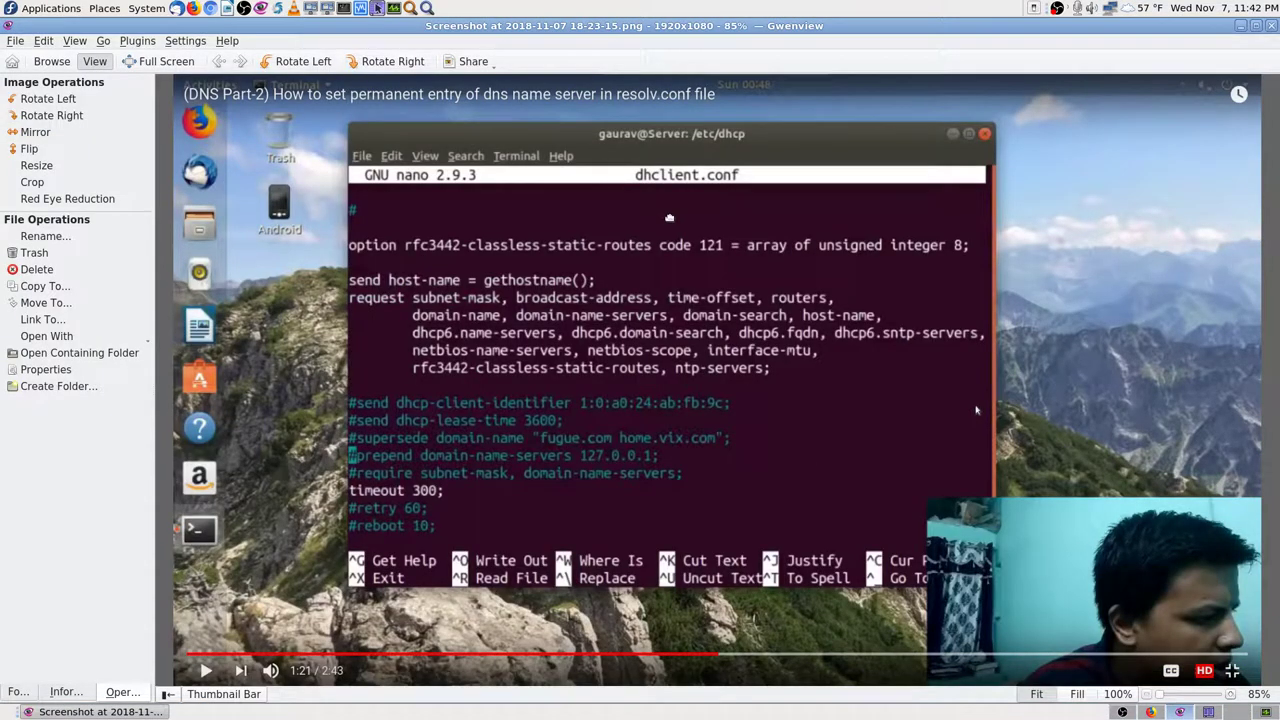
scroll(614, 494, "up", 1)
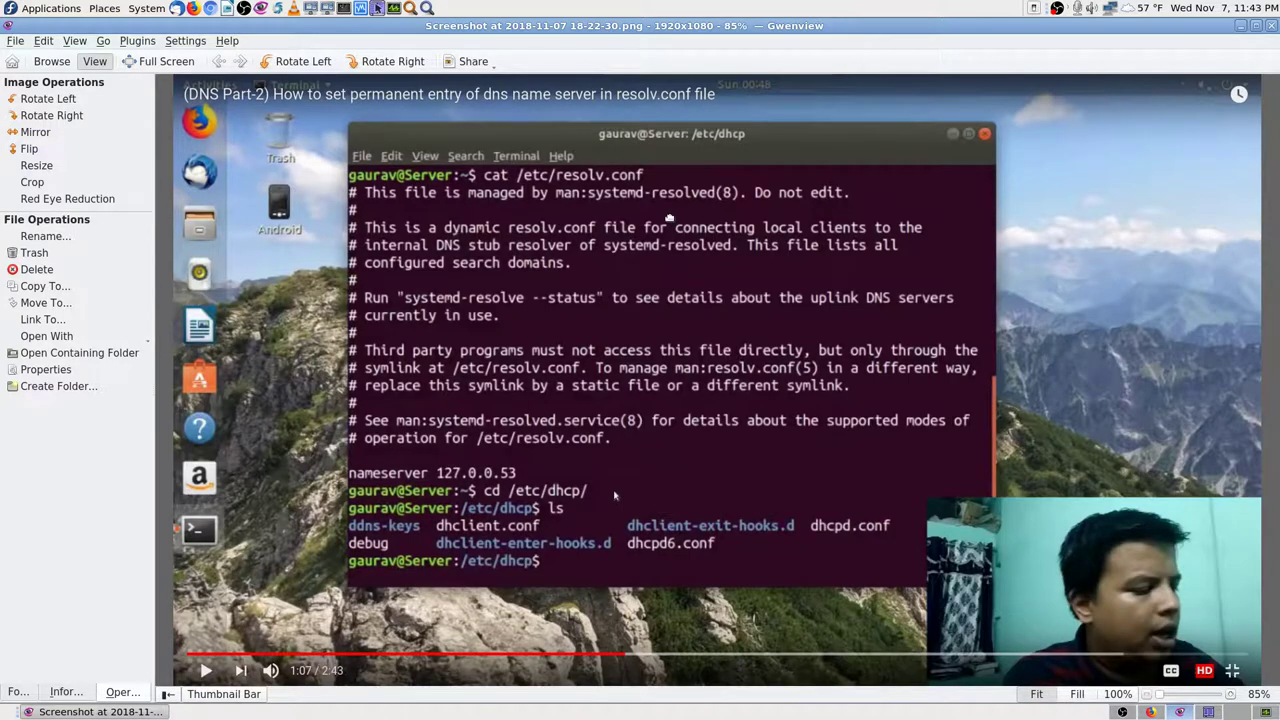
scroll(614, 494, "down", 2)
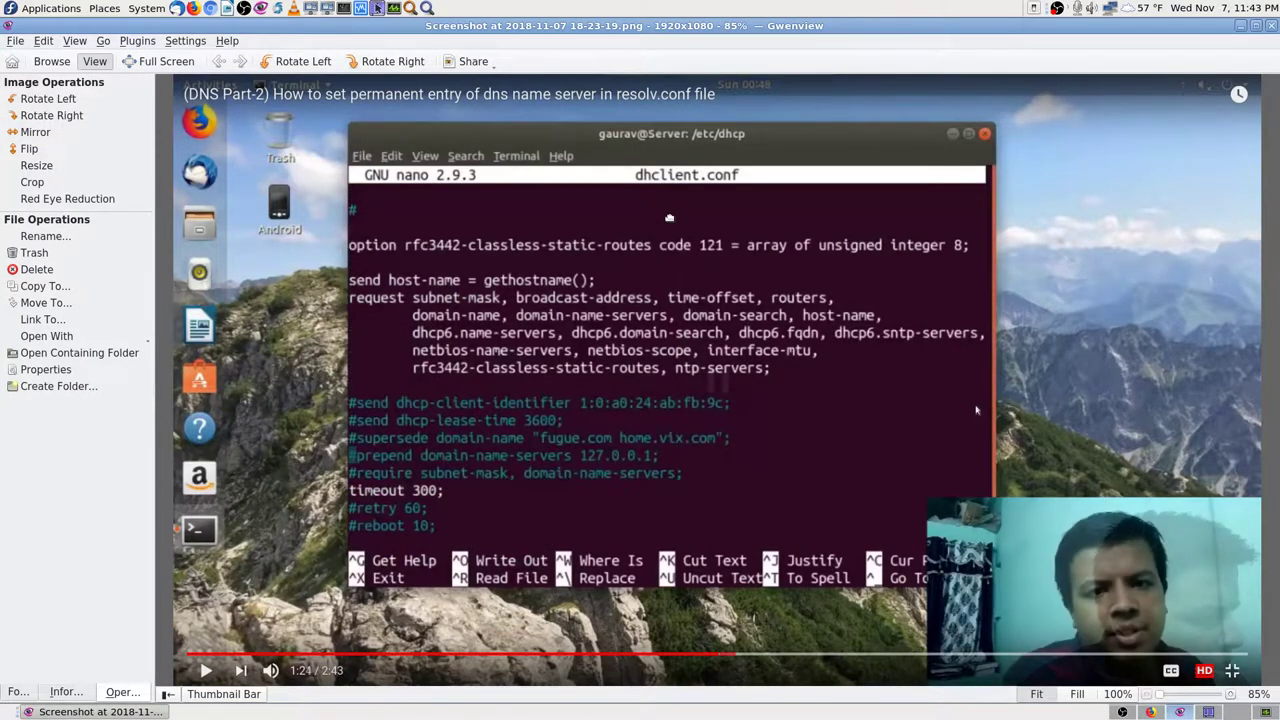
scroll(614, 494, "up", 1)
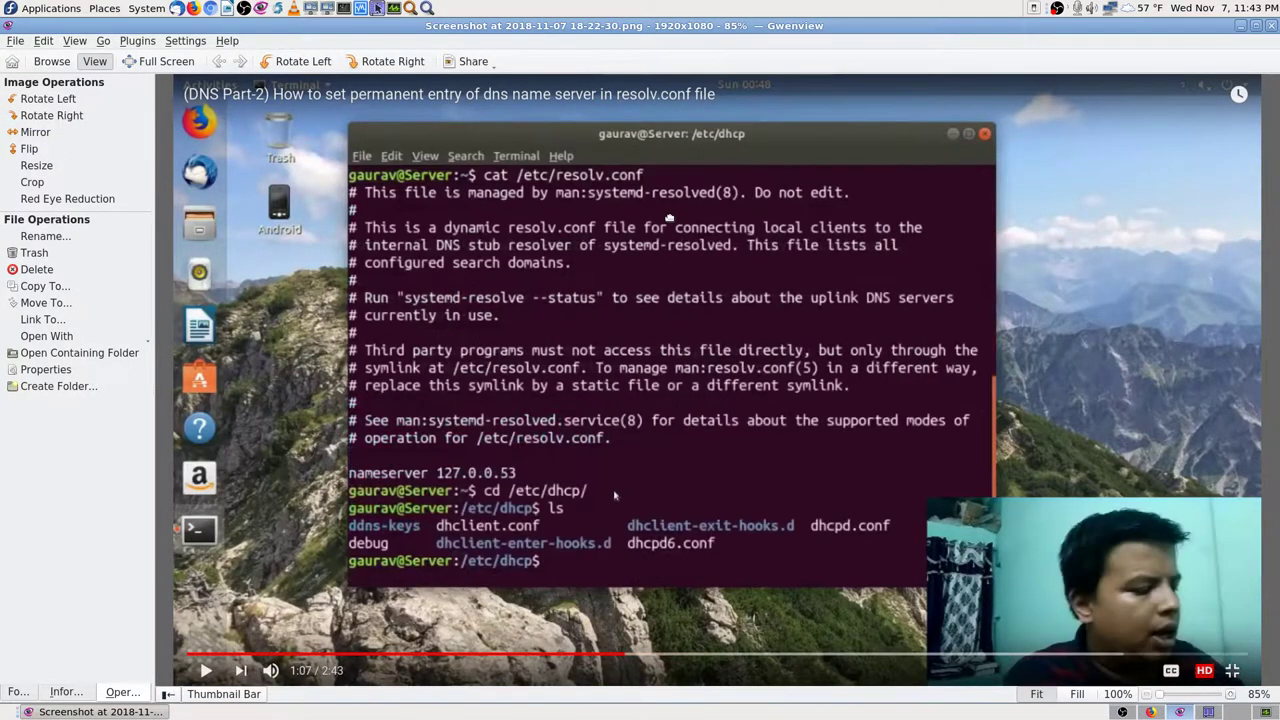
scroll(976, 409, "down", 1)
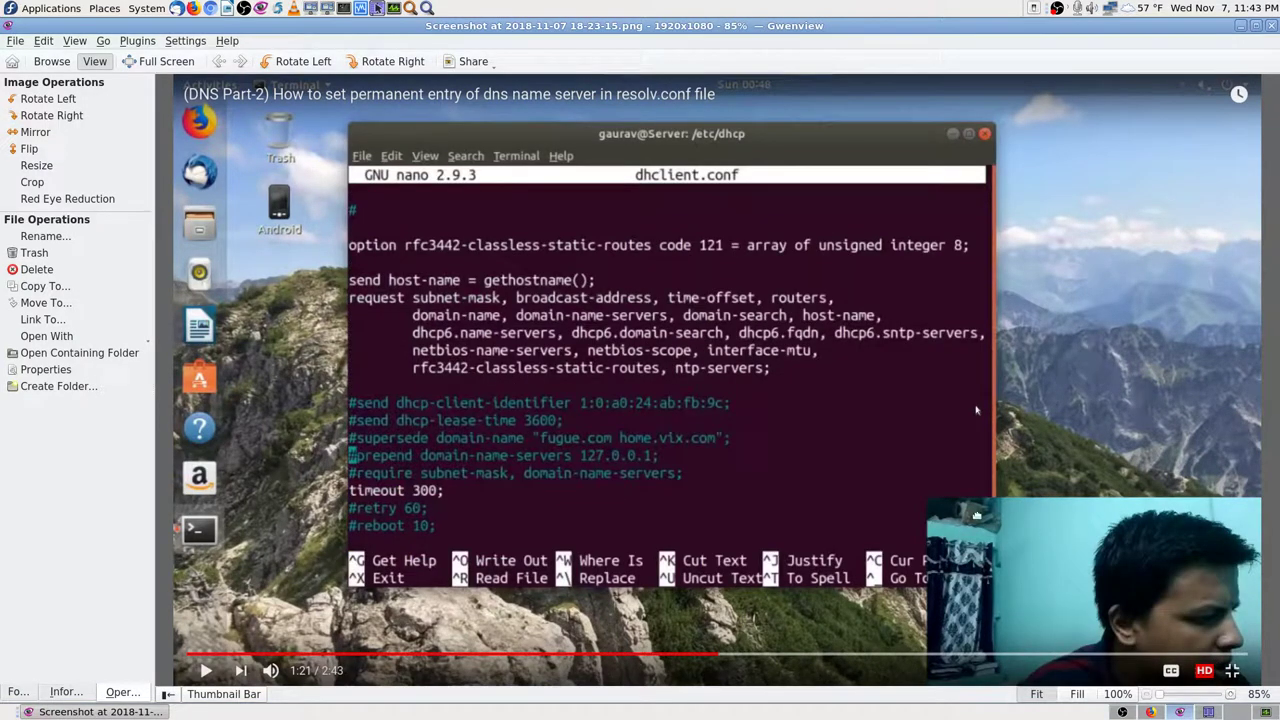
Return to the Firefox terminal and look through the /etc listing from rwtab.d past the last directories to the crypttab file
left_click(1150, 711)
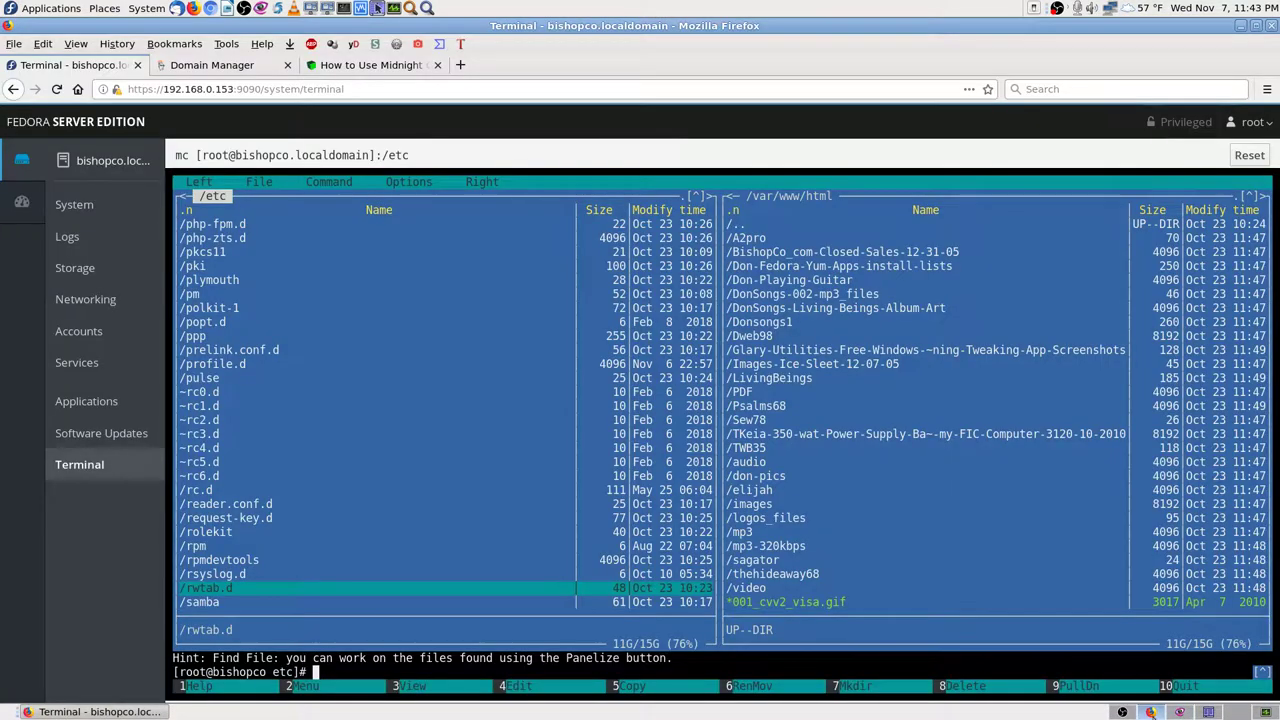
key("Down")
key("Down")
key("Down")
key("Down")
key("Down")
key("Down")
key("Down")
key("Down")
key("Down")
key("Down")
key("Down")
key("Down")
key("Down")
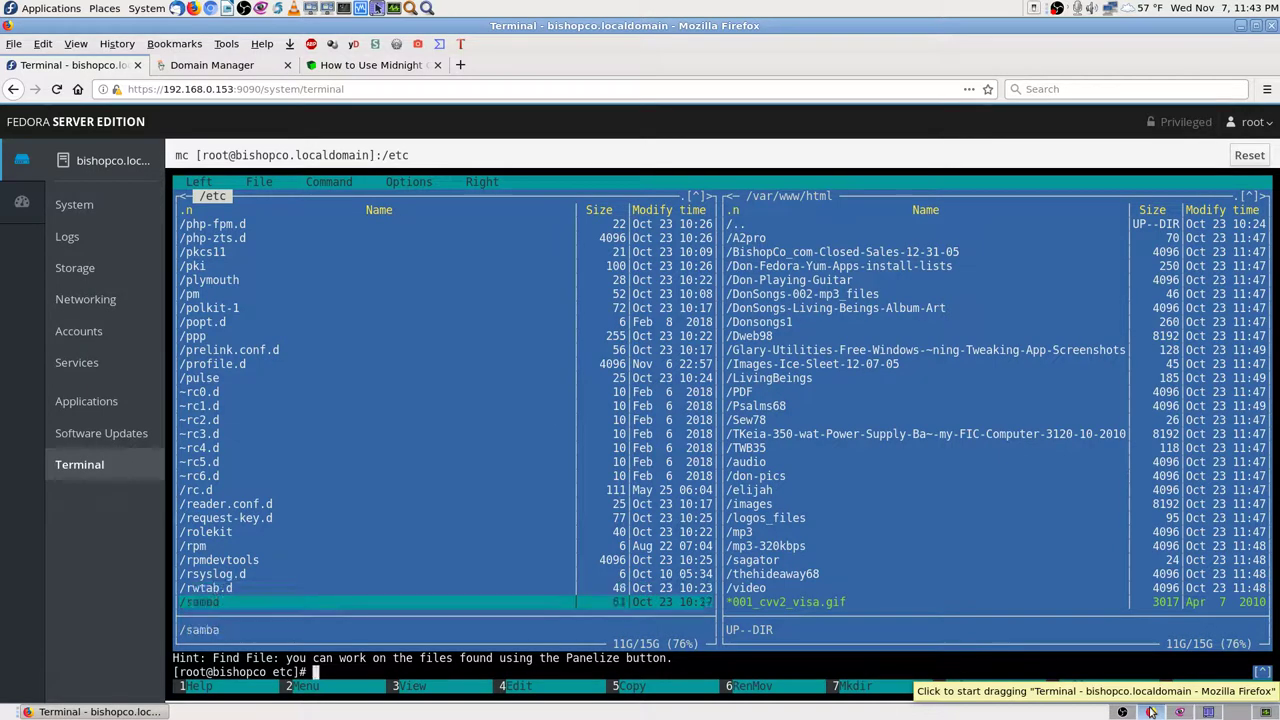
key("Down")
key("Down")
key("Down")
key("Down")
key("Down")
key("Down")
key("Down")
key("Down")
key("Down")
key("Down")
key("Down")
key("Down")
key("Down")
key("Down")
key("Down")
key("Down")
key("Down")
key("Down")
key("Down")
key("Down")
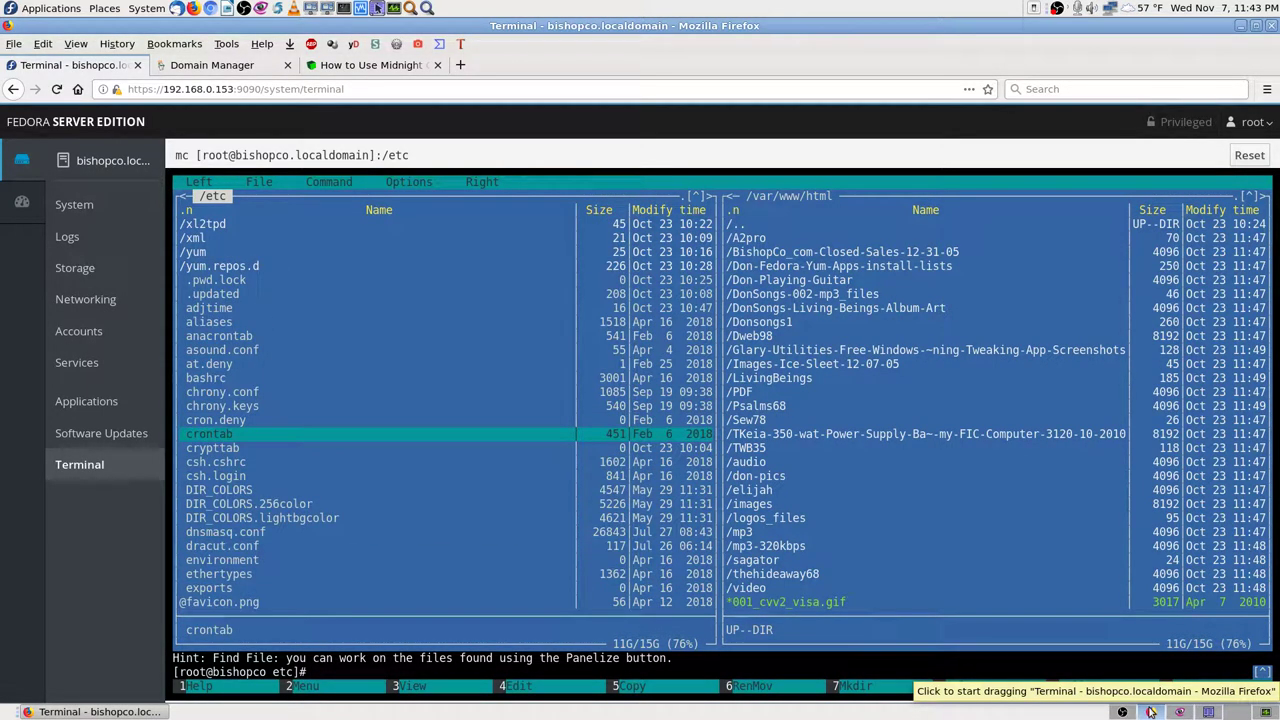
key("Down")
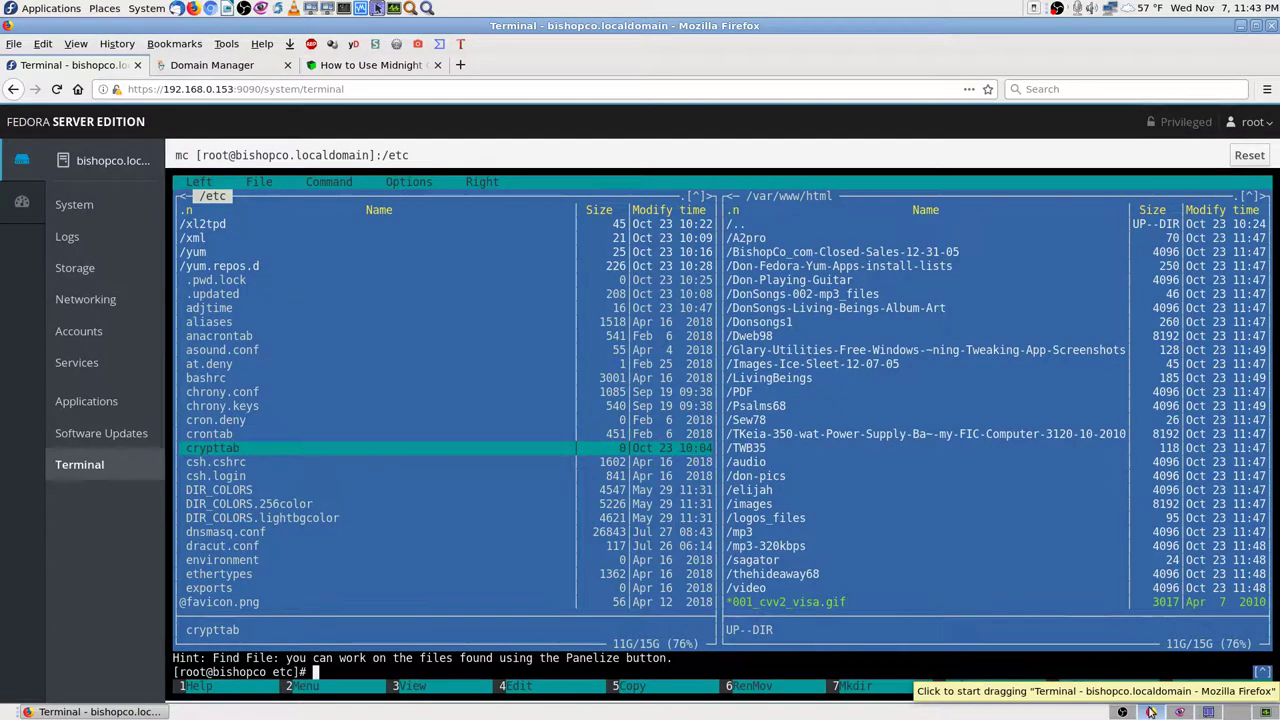
Examine the /etc file names from crontab to dracut.conf, checking the entries around DIR_COLORS.lightbgcolor and dnsmasq.conf
key("Up")
key("Down")
key("Down")
key("Down")
key("Down")
key("Down")
key("Down")
key("Down")
key("Down")
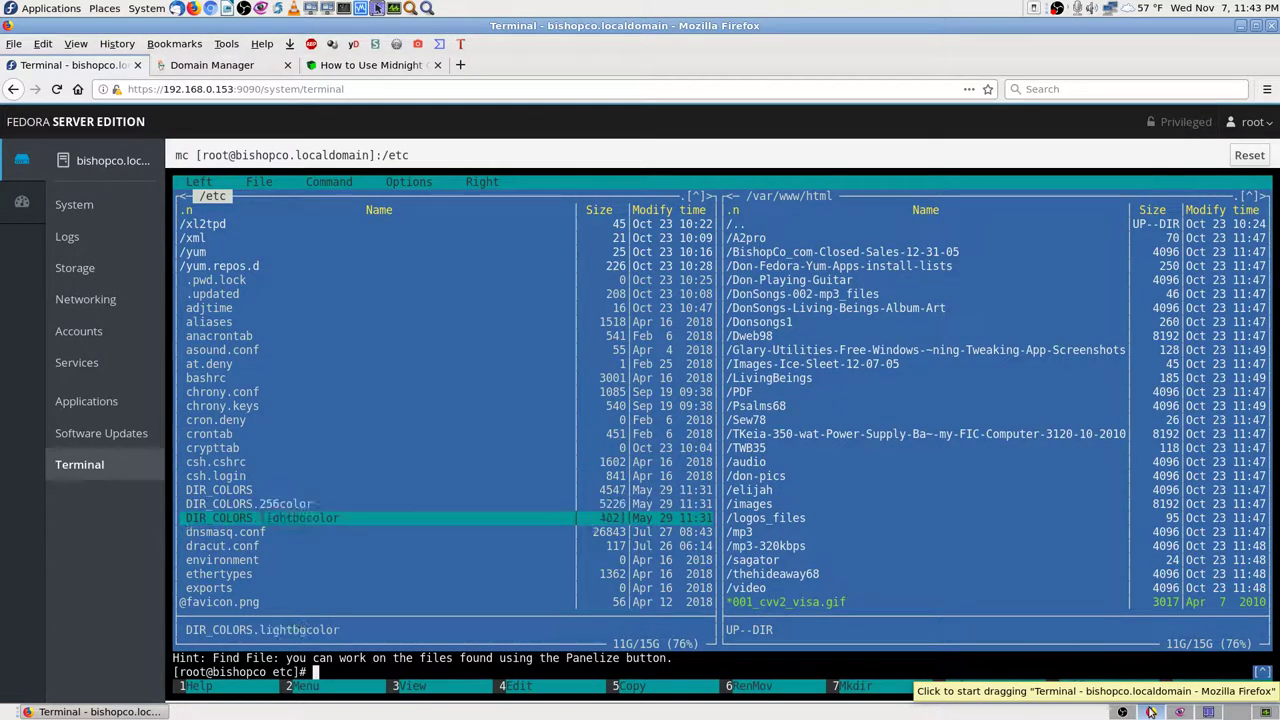
key("Up")
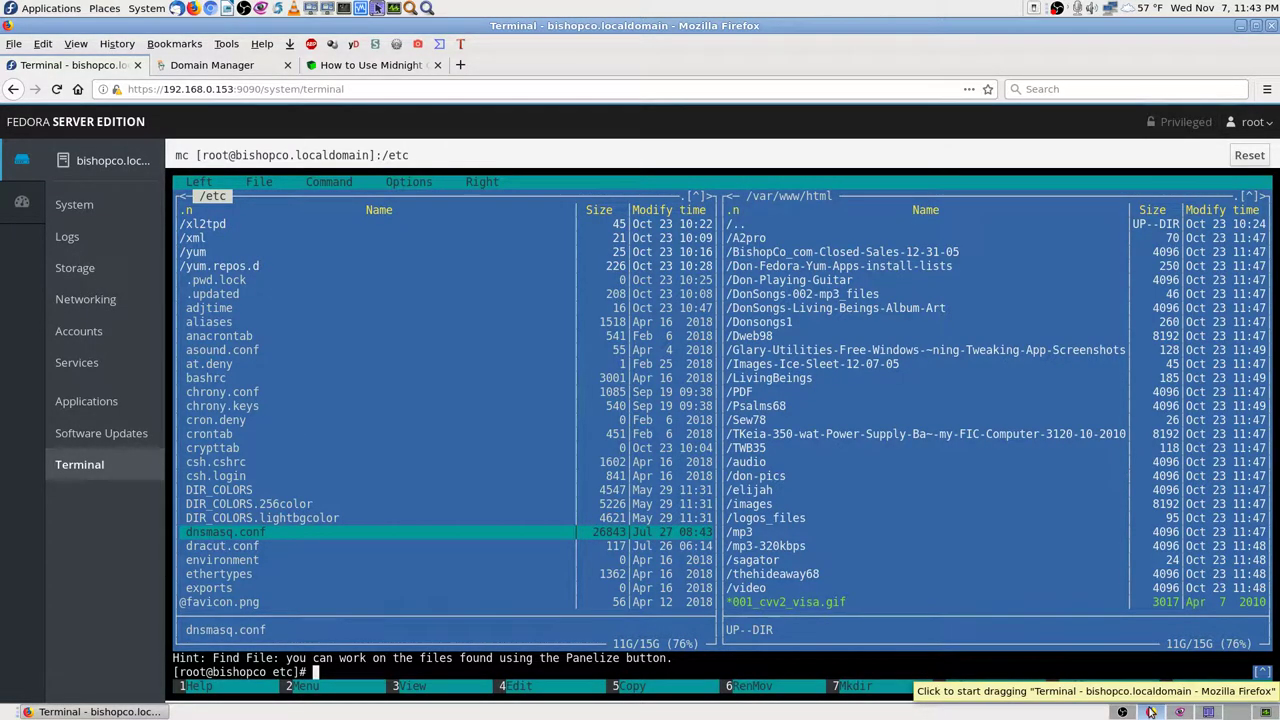
key("Down")
key("Down")
key("Up")
key("Up")
key("Up")
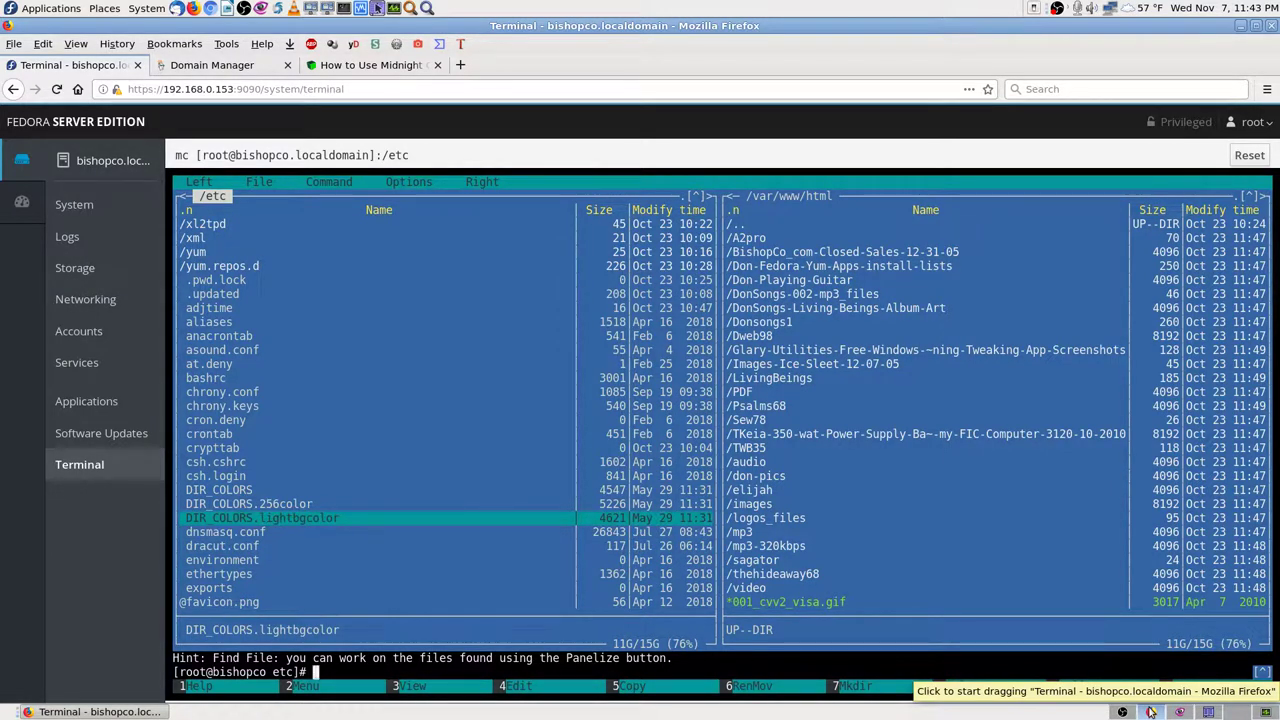
key("Down")
key("Down")
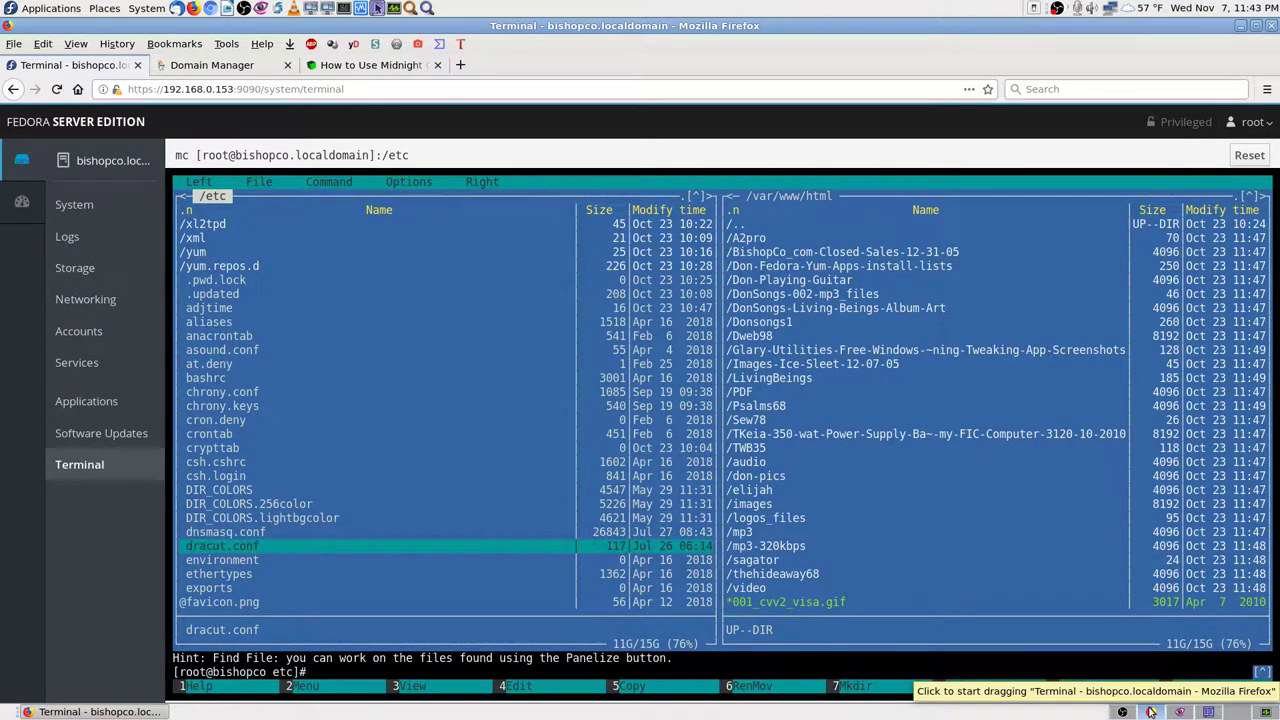
Look through the /etc file names from dracut.conf through fedora-release and GREP_COLORS to gshadow-
key("Down")
key("Down")
key("Down")
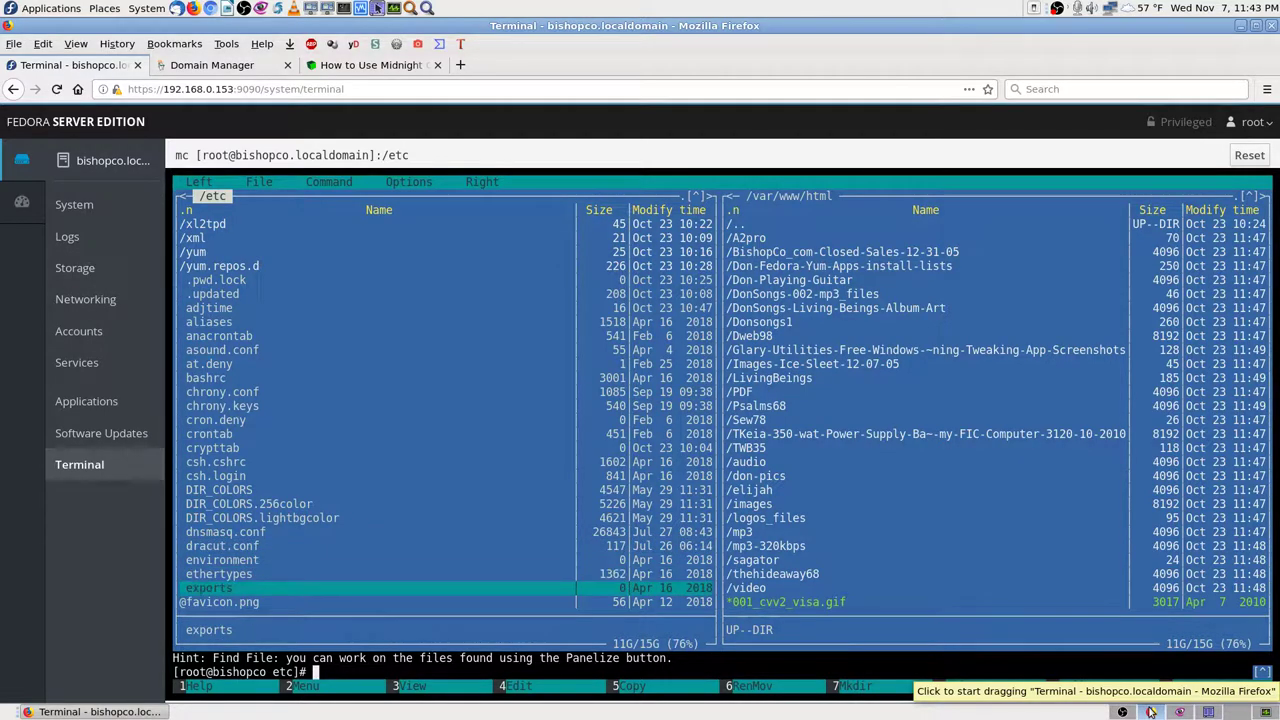
key("Down")
key("Down")
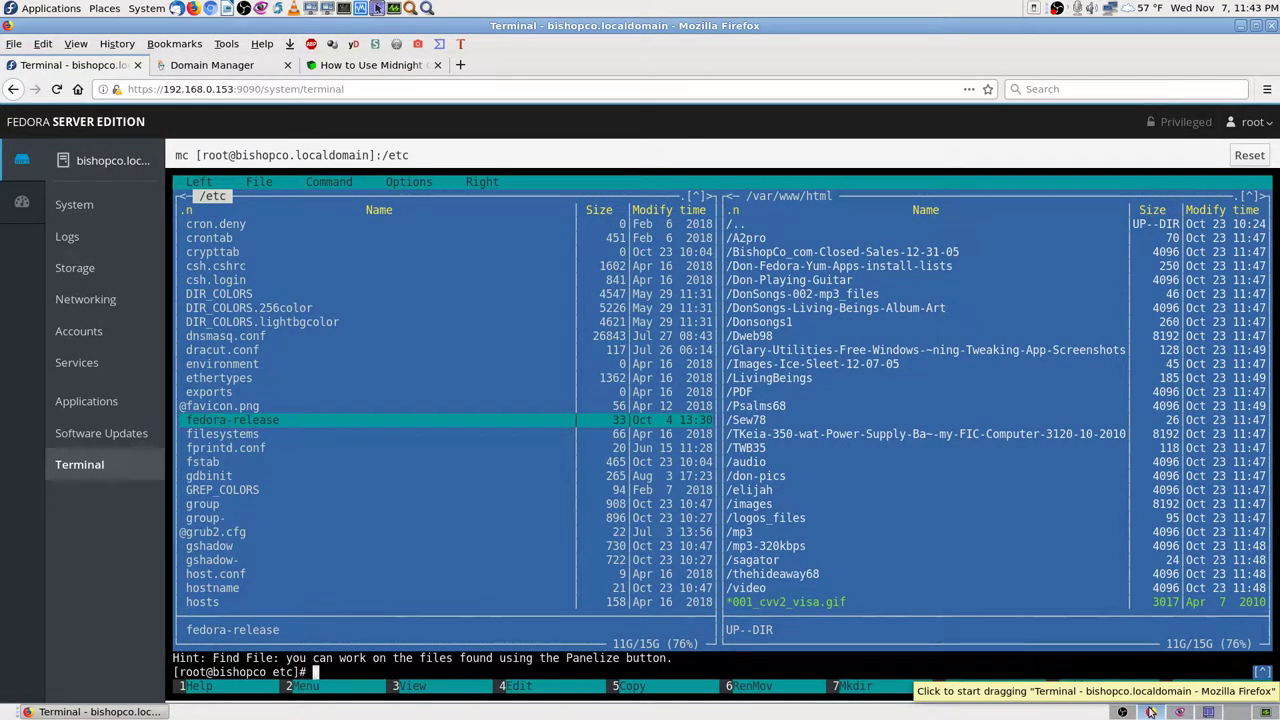
key("Down")
key("Down")
key("Down")
key("Down")
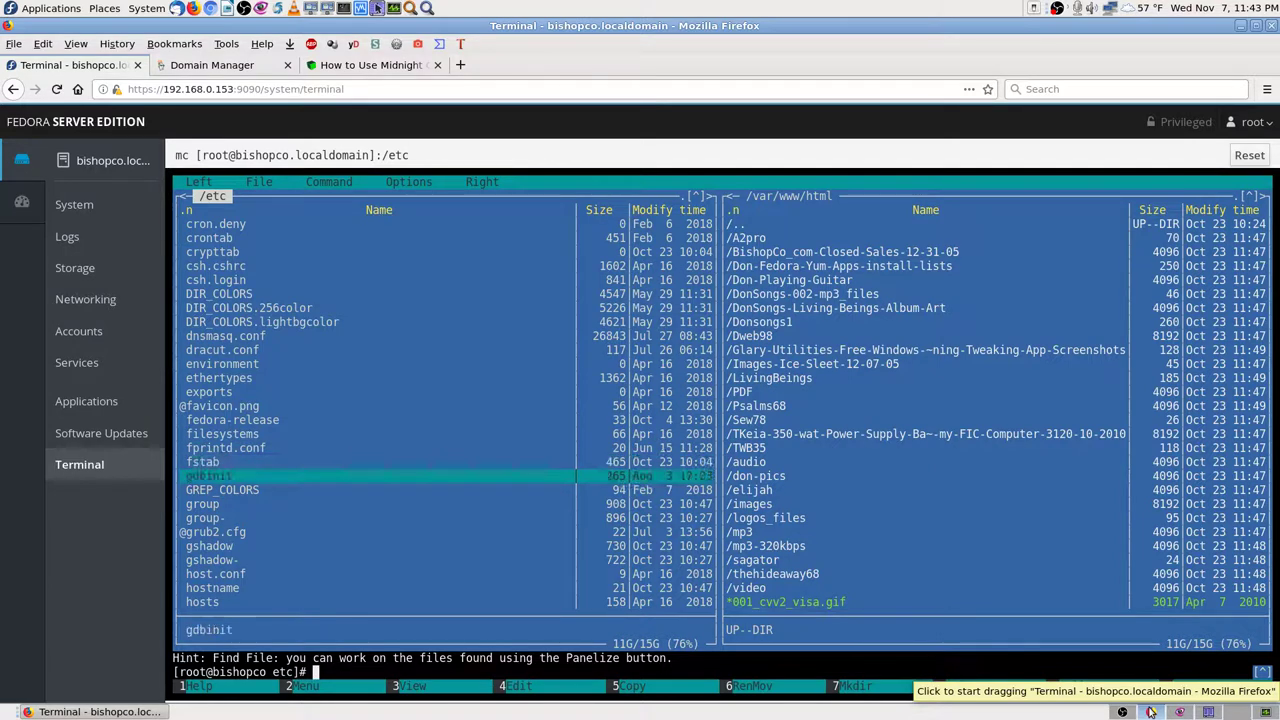
key("Down")
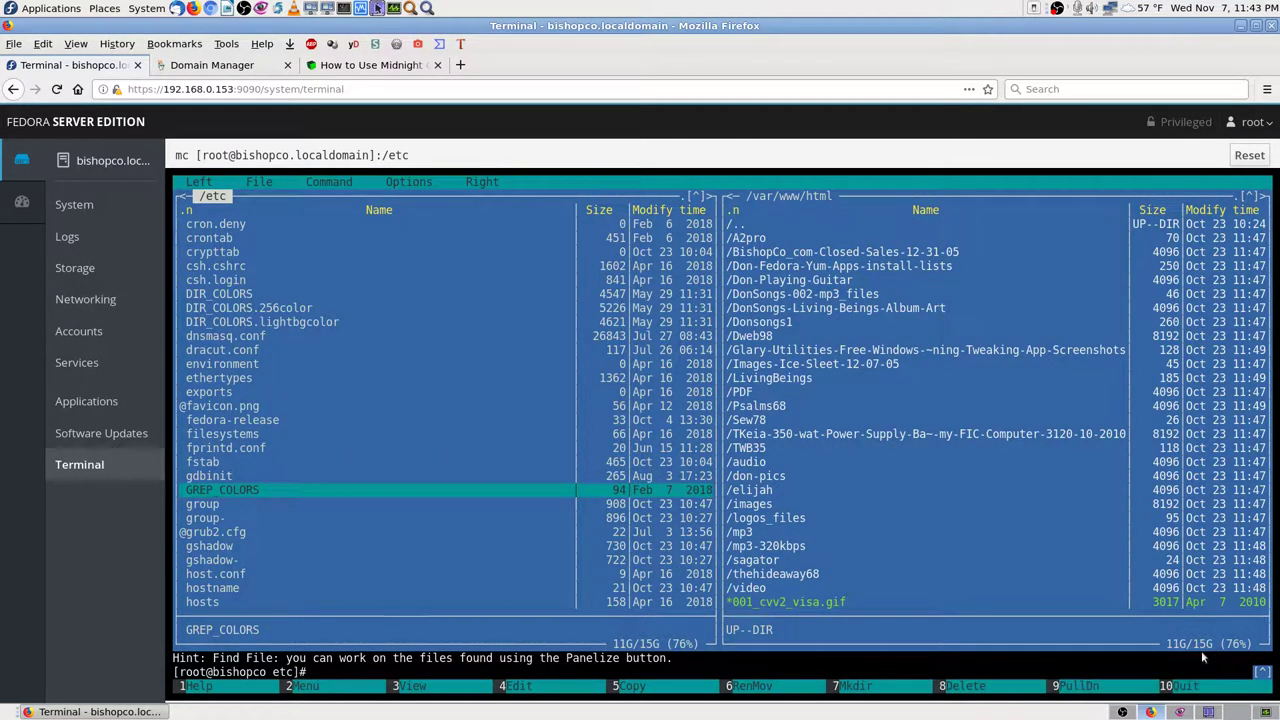
key("Down")
key("Down")
key("Down")
key("Down")
key("Down")
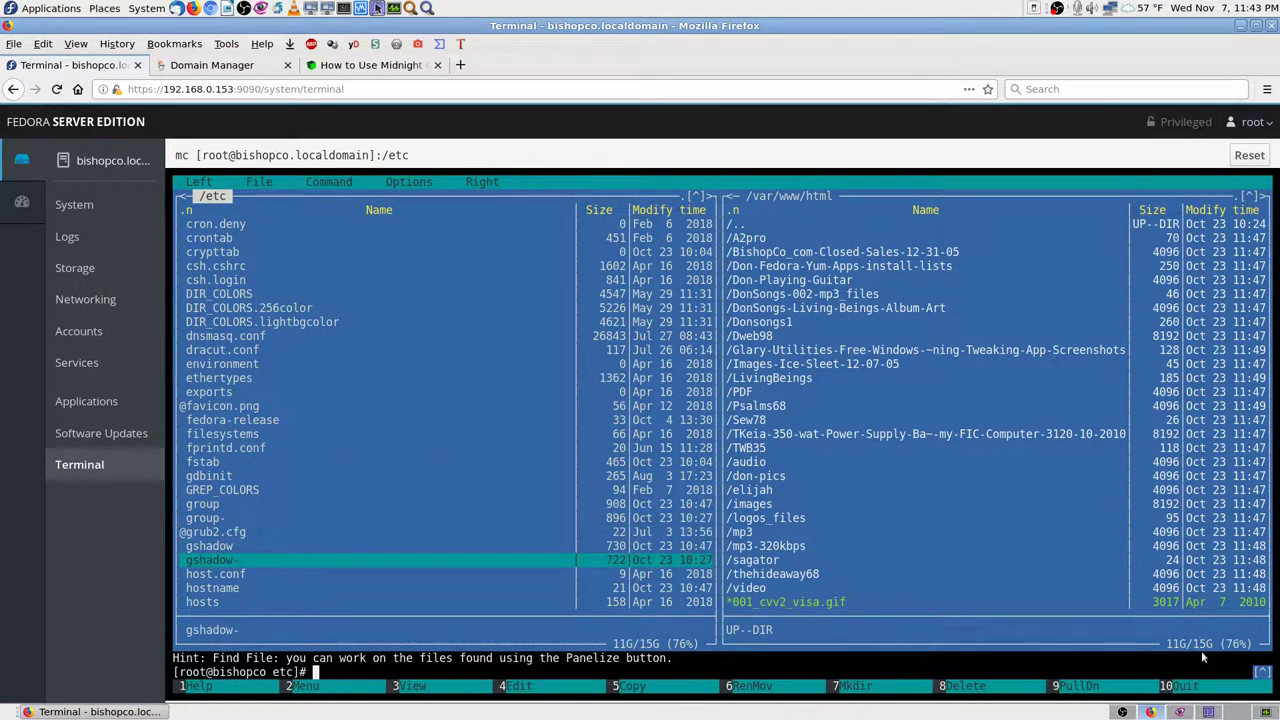
Examine the /etc entries from host.conf through the hosts and ipsec files to ld.so.cache
key("Down")
key("Down")
key("Down")
key("Down")
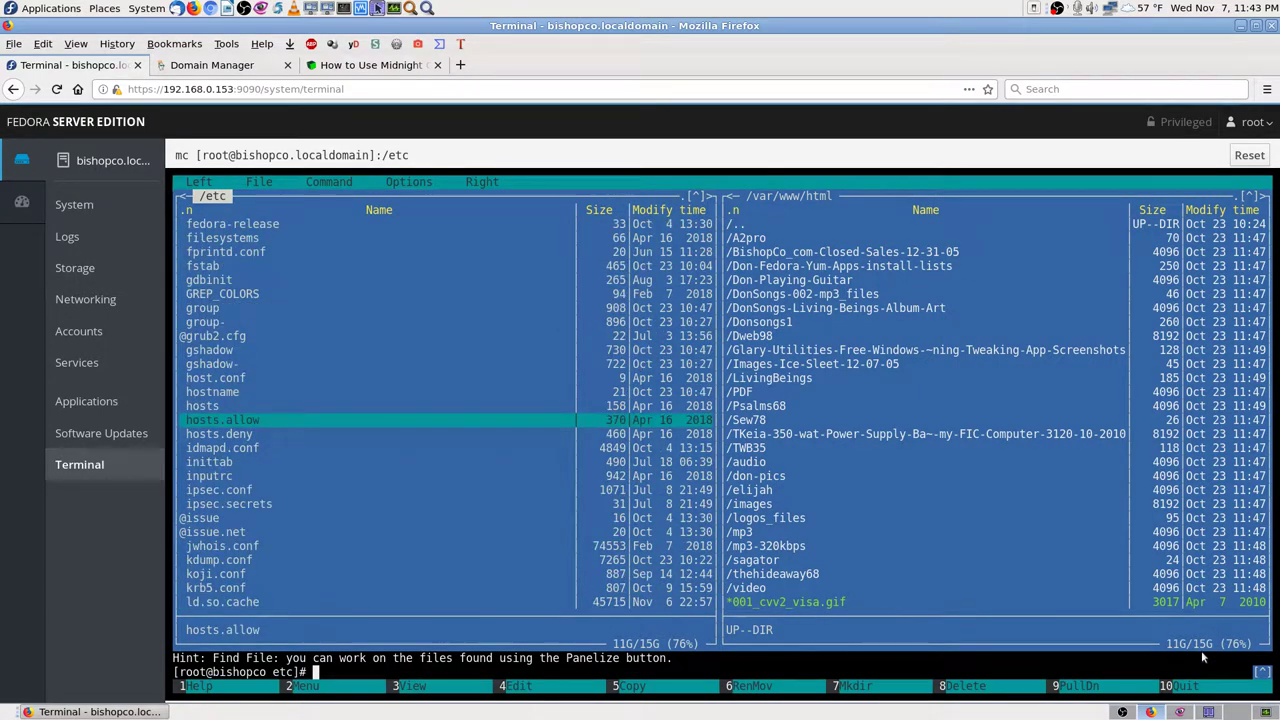
key("Down")
key("Down")
key("Down")
key("Down")
key("Down")
key("Down")
key("Down")
key("Down")
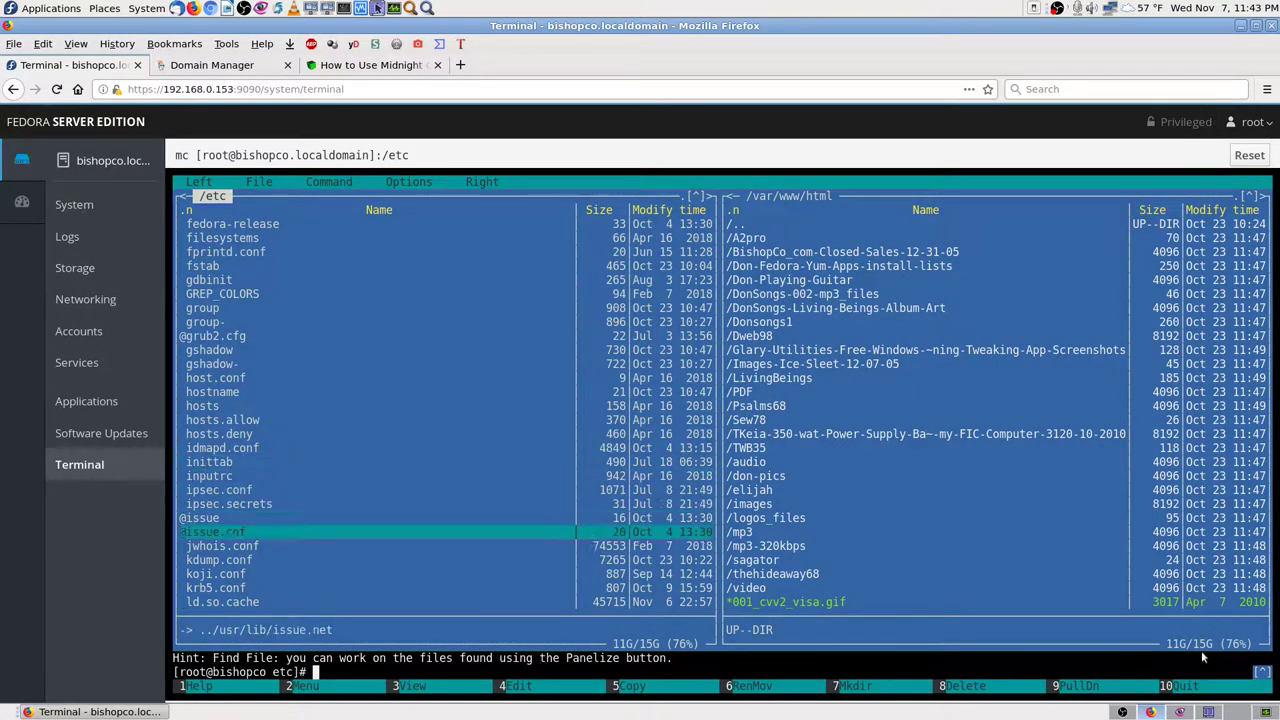
key("Down")
key("Down")
key("Down")
key("Down")
key("Down")
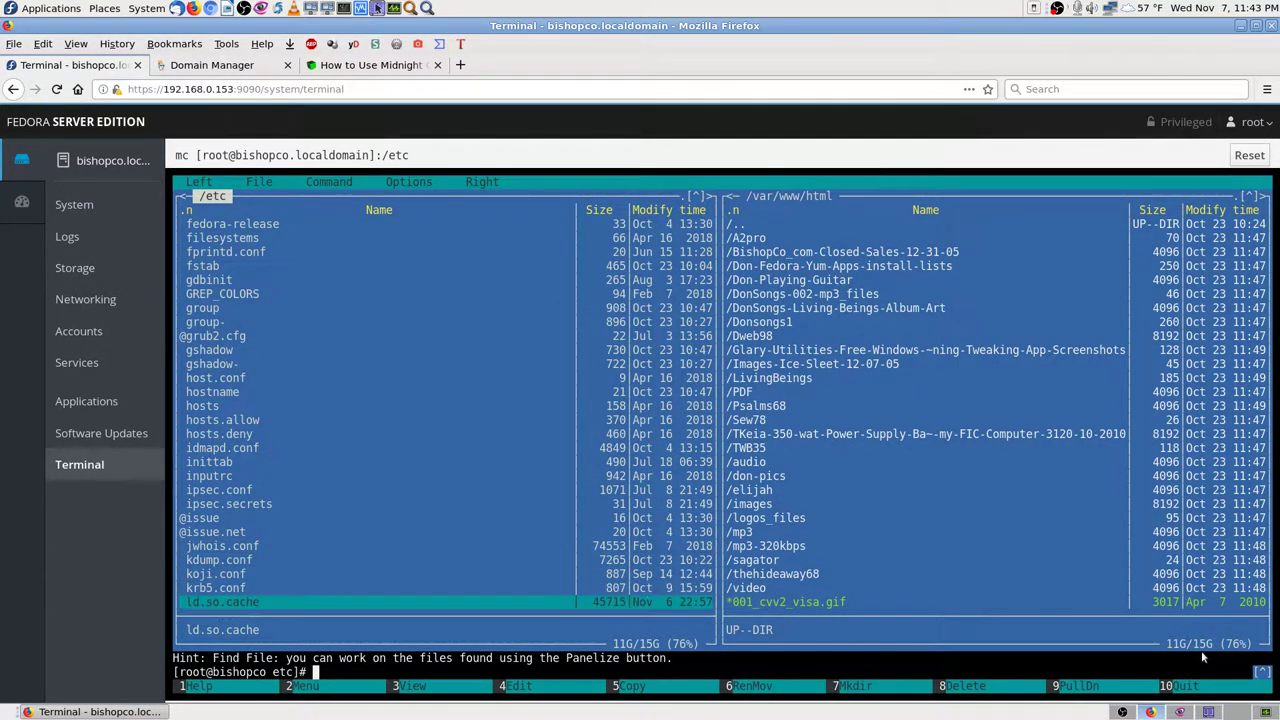
Look through the /etc files from ld.so.conf past localtime and the named configuration files to nsswitch.conf.bak
key("Down")
key("Down")
key("Down")
key("Down")
key("Down")
key("Down")
key("Down")
key("Down")
key("Down")
key("Down")
key("Down")
key("Down")
key("Down")
key("Down")
key("Down")
key("Down")
key("Down")
key("Down")
key("Down")
key("Down")
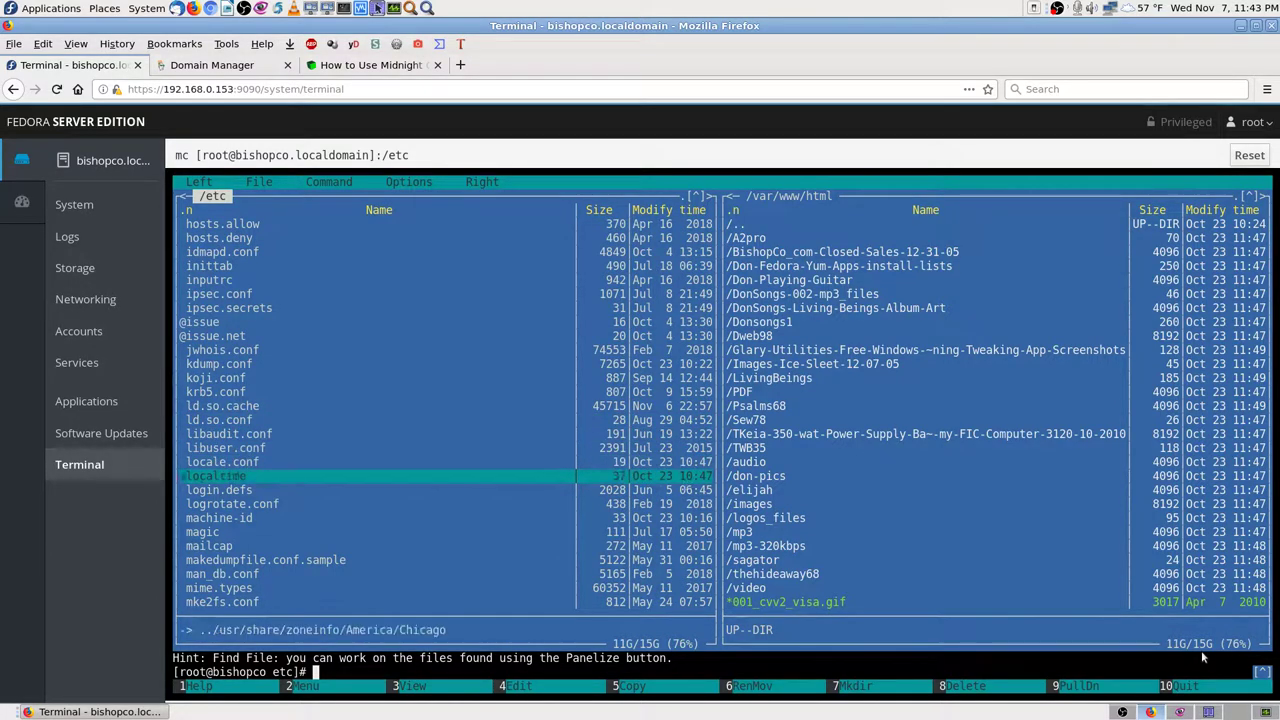
key("Down")
key("Down")
key("Down")
key("Down")
key("Down")
key("Down")
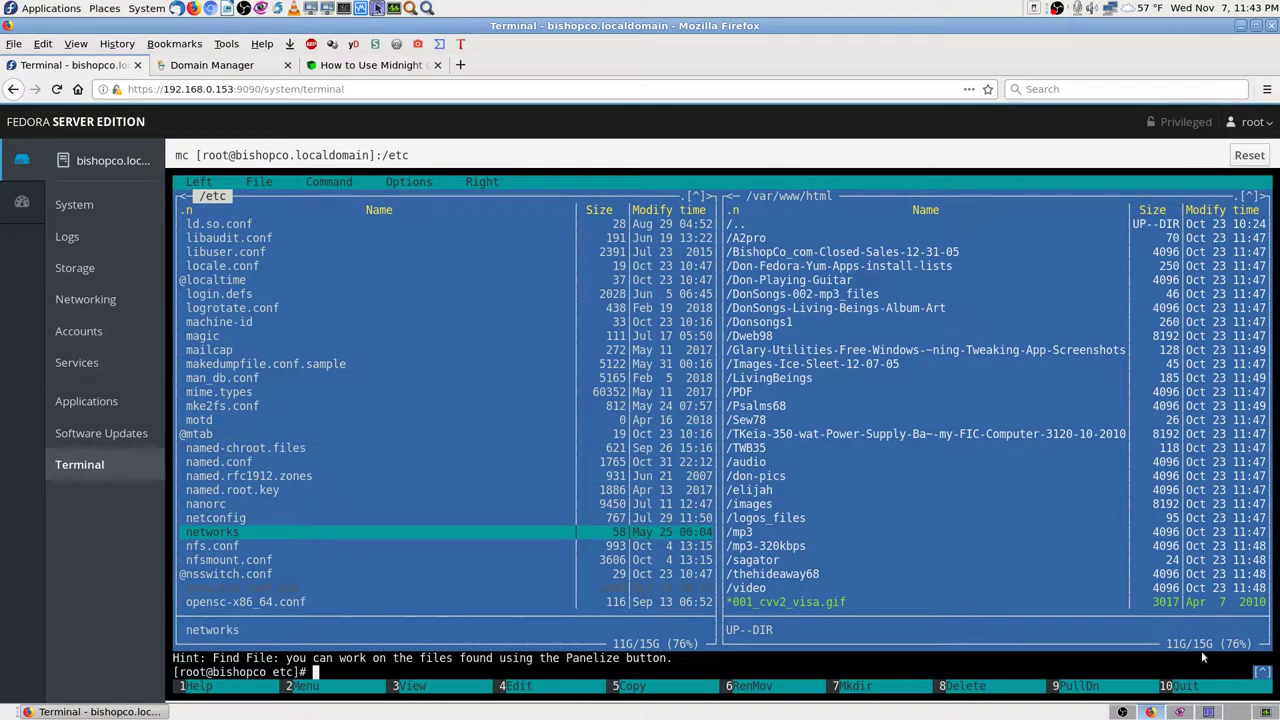
key("Down")
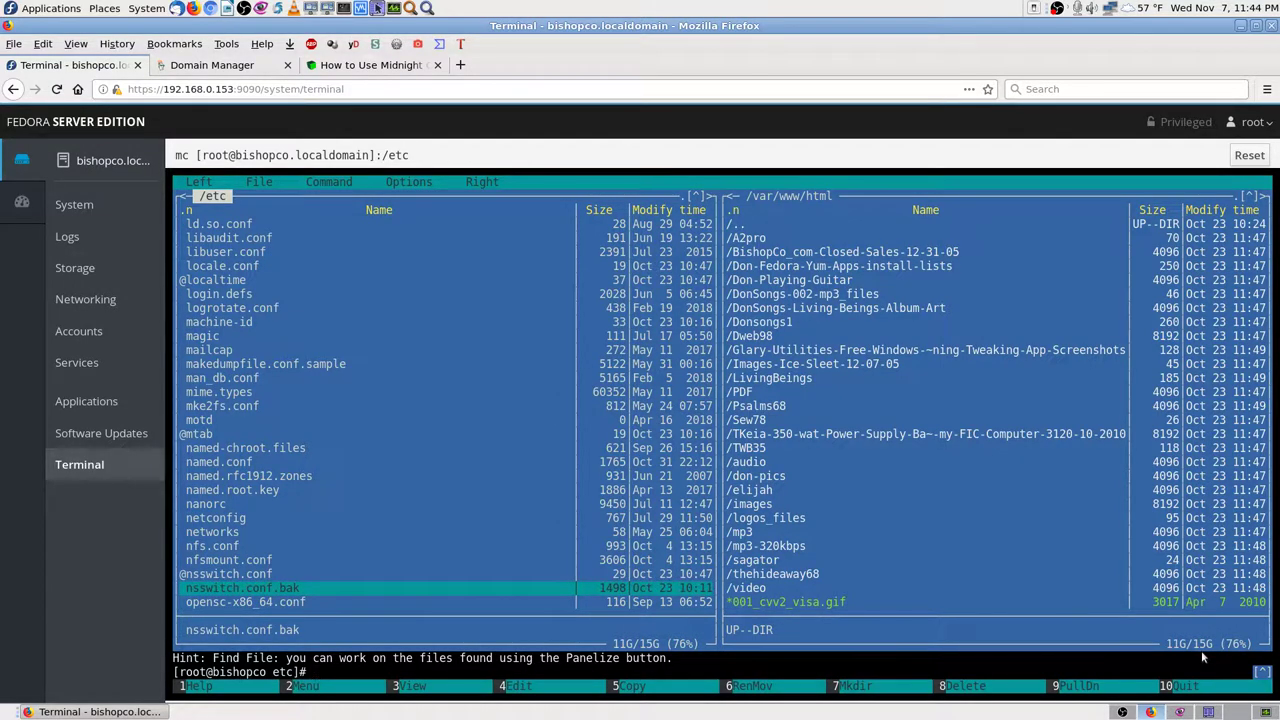
Examine the /etc files from opensc-x86_64.conf past the passwd files and resolv.conf to rpc
key("Down")
key("Down")
key("Down")
key("Down")
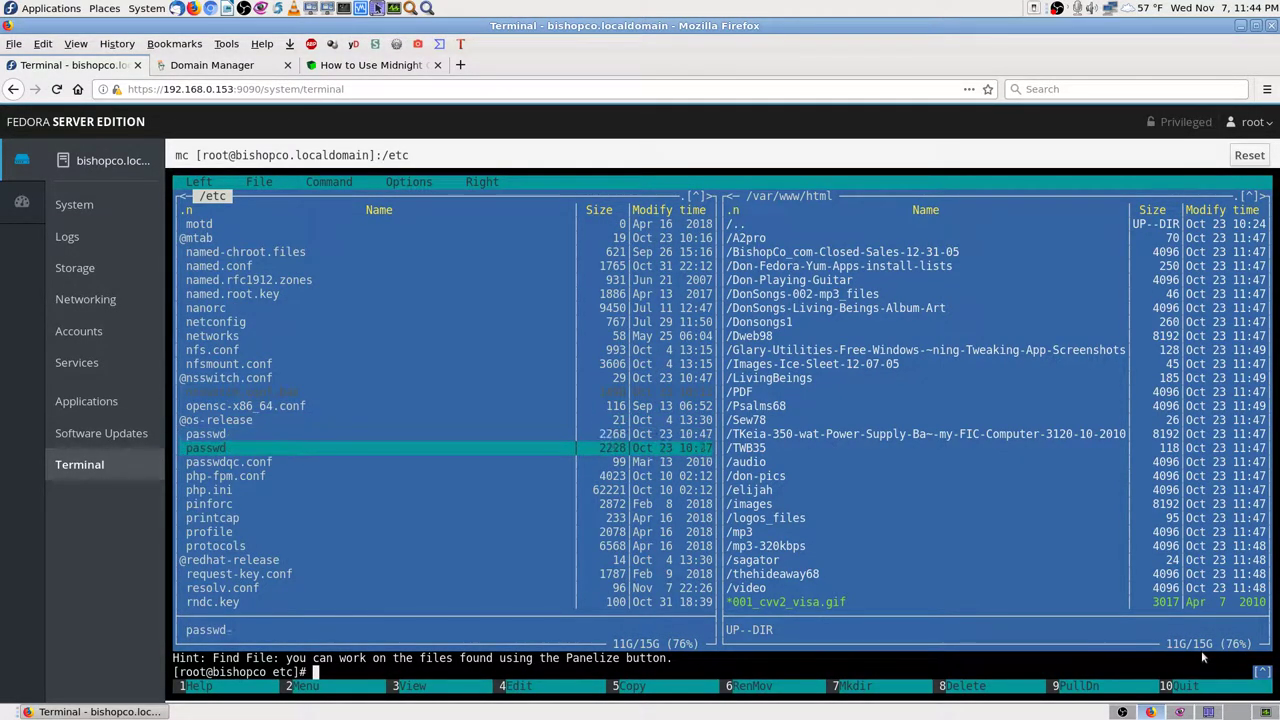
key("Down")
key("Down")
key("Down")
key("Down")
key("Down")
key("Down")
key("Down")
key("Down")
key("Down")
key("Down")
key("Down")
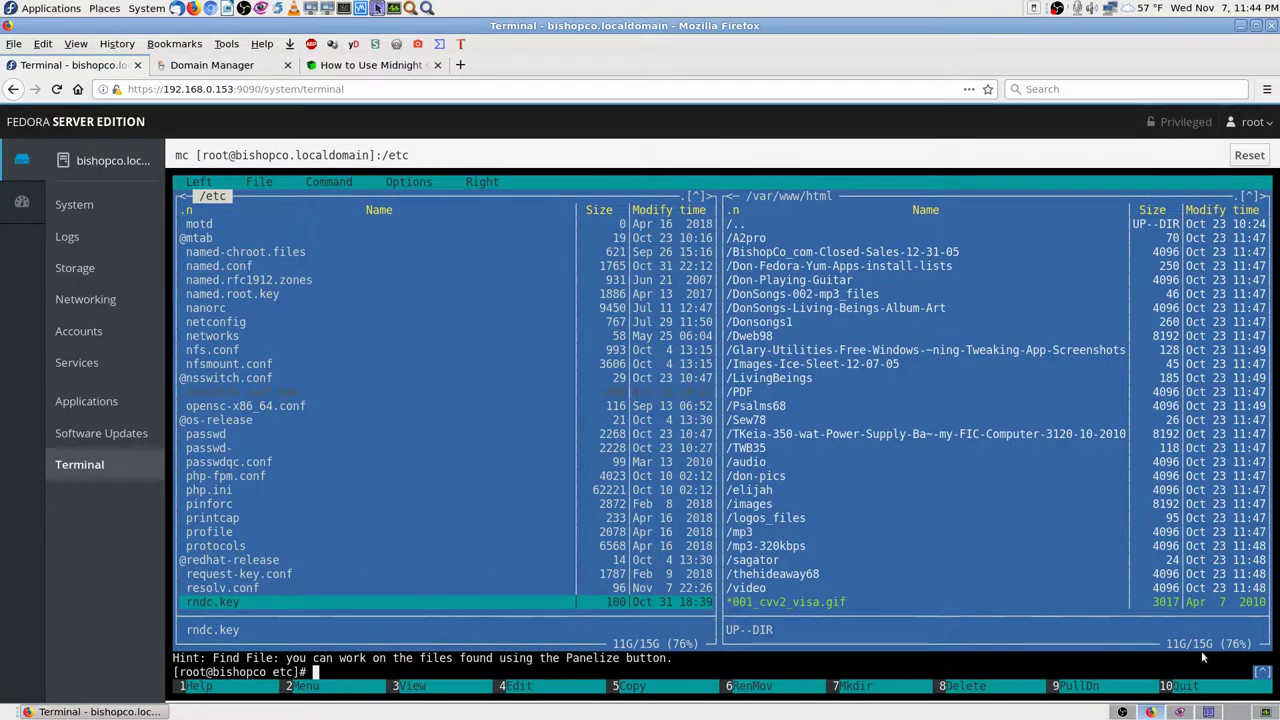
key("Down")
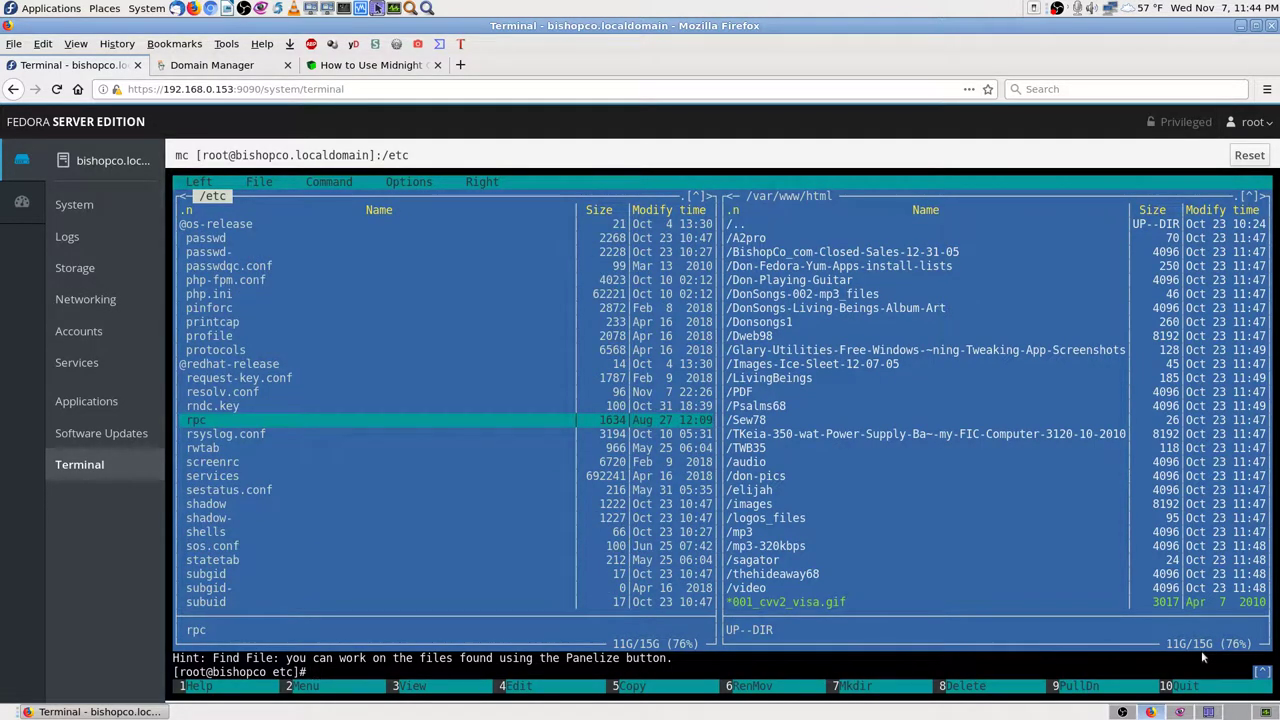
Look through the remaining /etc files from rsyslog.conf to the end of the listing at zshrc
key("Down")
key("Down")
key("Down")
key("Down")
key("Down")
key("Down")
key("Down")
key("Down")
key("Down")
key("Down")
key("Down")
key("Down")
key("Down")
key("Down")
key("Down")
key("Down")
key("Down")
key("Down")
key("Down")
key("Down")
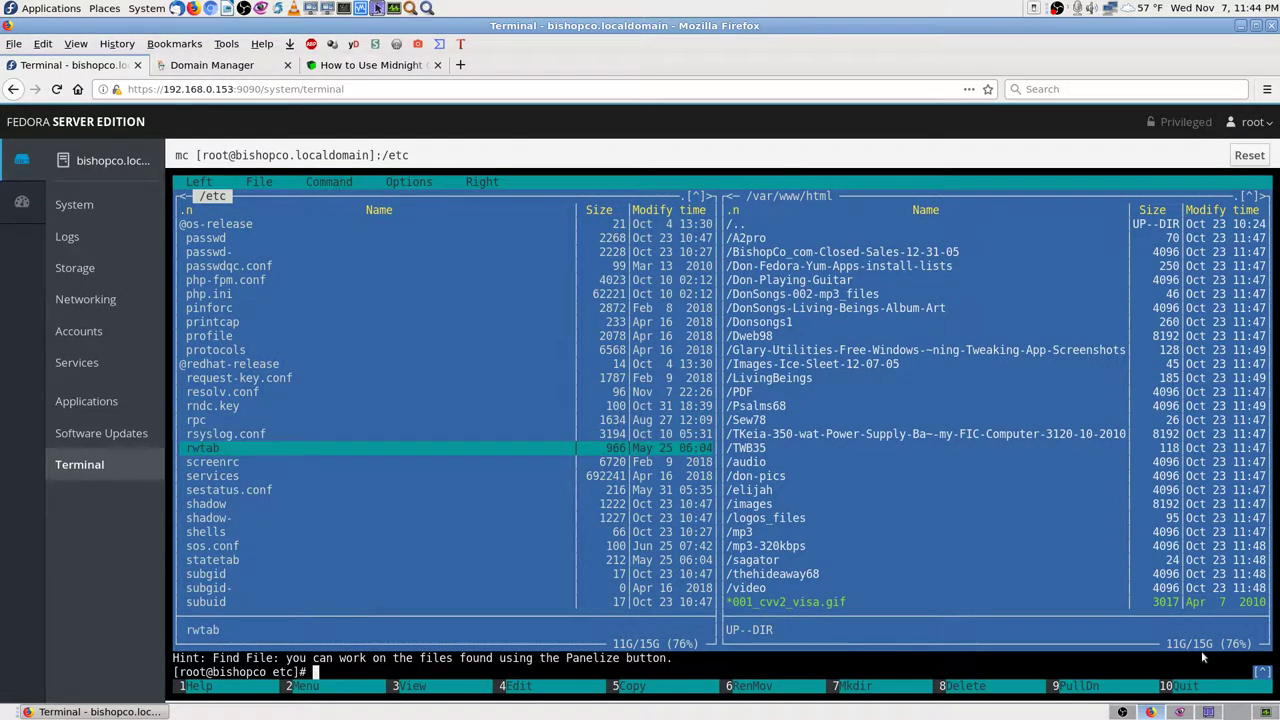
key("Down")
key("Down")
key("Down")
key("Down")
key("Down")
key("Down")
key("Down")
key("Down")
key("Down")
key("Down")
key("Down")
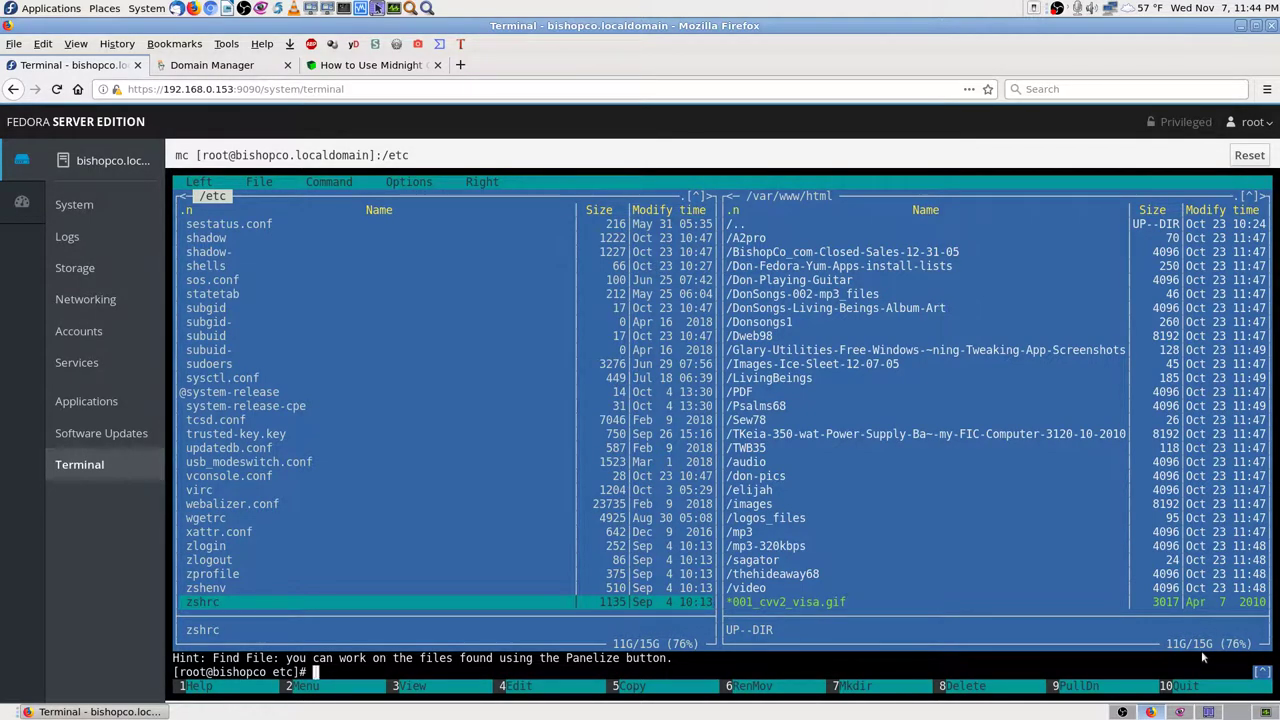
Look back through the /etc files from zshrc past resolv.conf and the named configuration files to adjtime
key("Up")
key("Up")
key("Up")
key("Up")
key("Up")
key("Up")
key("Up")
key("Up")
key("Up")
key("Up")
key("Up")
key("Up")
key("Up")
key("Up")
key("Up")
key("Up")
key("Up")
key("Up")
key("Up")
key("Up")
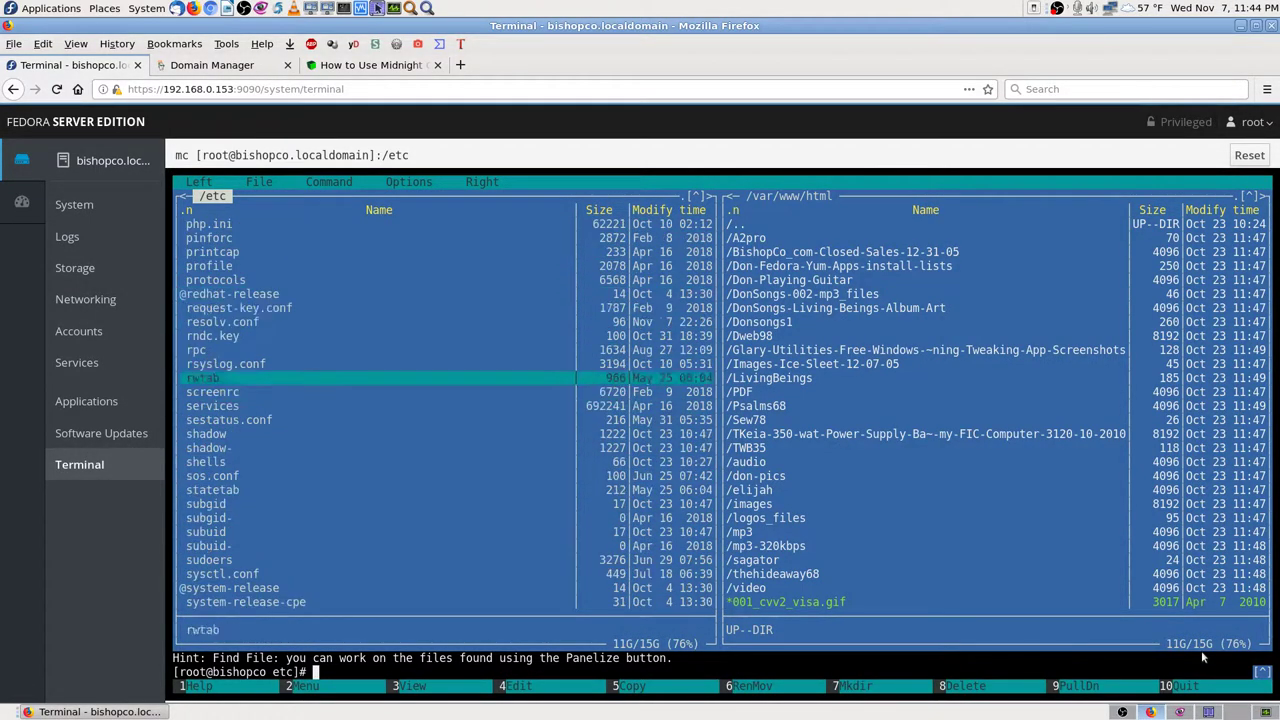
key("Up")
key("Up")
key("Up")
key("Up")
key("Up")
key("Up")
key("Up")
key("Up")
key("Up")
key("Up")
key("Up")
key("Up")
key("Up")
key("Up")
key("Up")
key("Up")
key("Up")
key("Up")
key("Up")
key("Up")
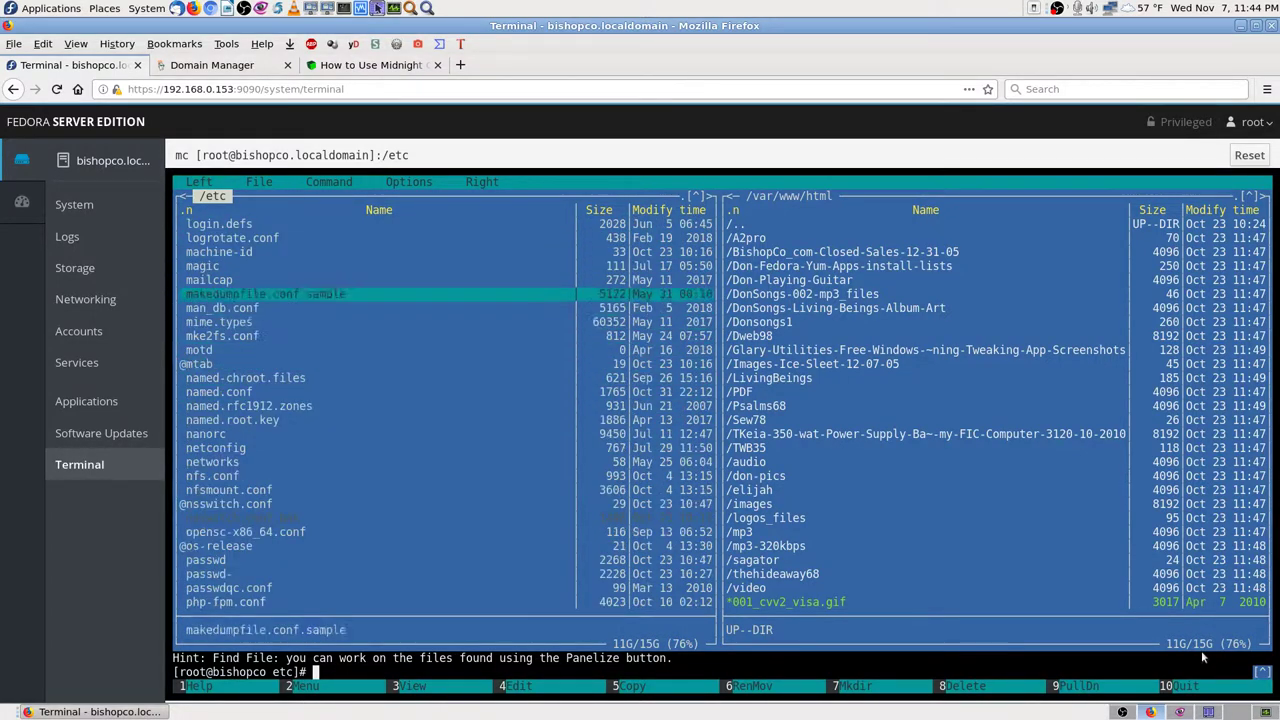
key("Up")
key("Up")
key("Up")
key("Up")
key("Up")
key("Up")
key("Up")
key("Up")
key("Up")
key("Up")
key("Up")
key("Up")
key("Up")
key("Up")
key("Up")
key("Up")
key("Up")
key("Up")
key("Up")
key("Up")
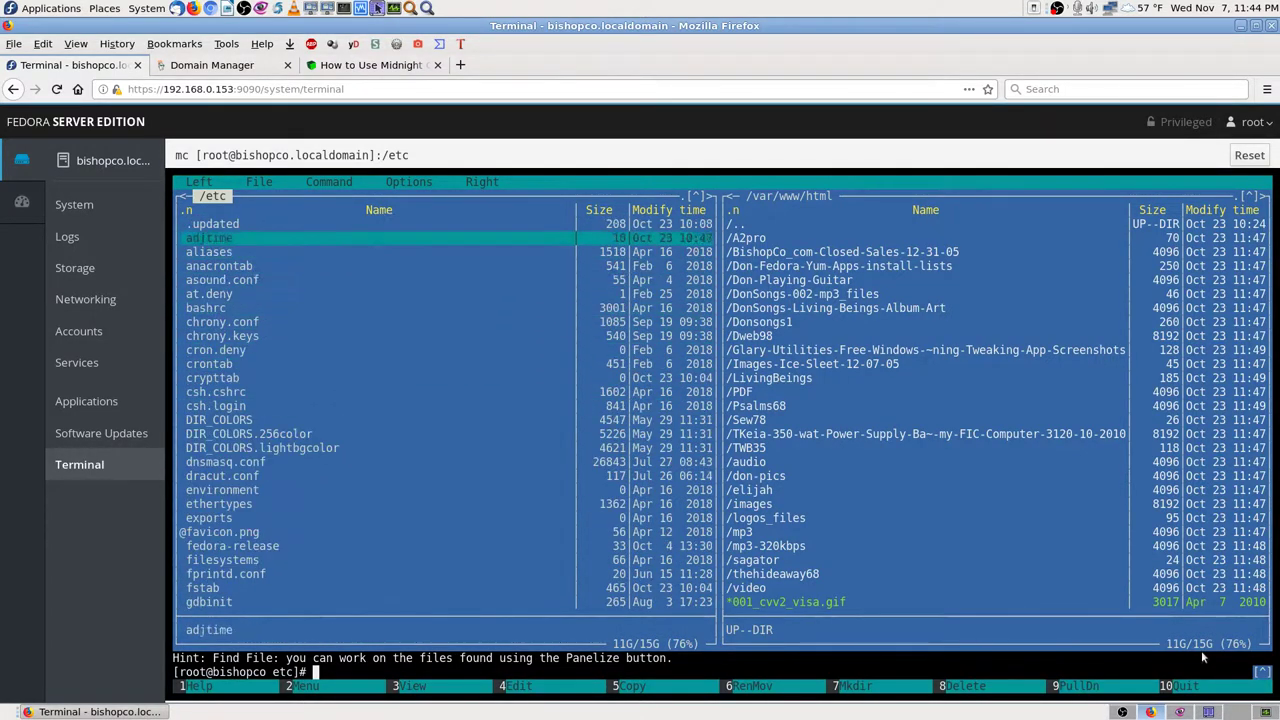
Look back through the /etc directories above adjtime, past pkcs11 and NetworkManager, to the parent-directory entry
key("Up")
key("Up")
key("Up")
key("Up")
key("Up")
key("Up")
key("Up")
key("Up")
key("Up")
key("Up")
key("Up")
key("Up")
key("Up")
key("Up")
key("Up")
key("Up")
key("Up")
key("Up")
key("Up")
key("Up")
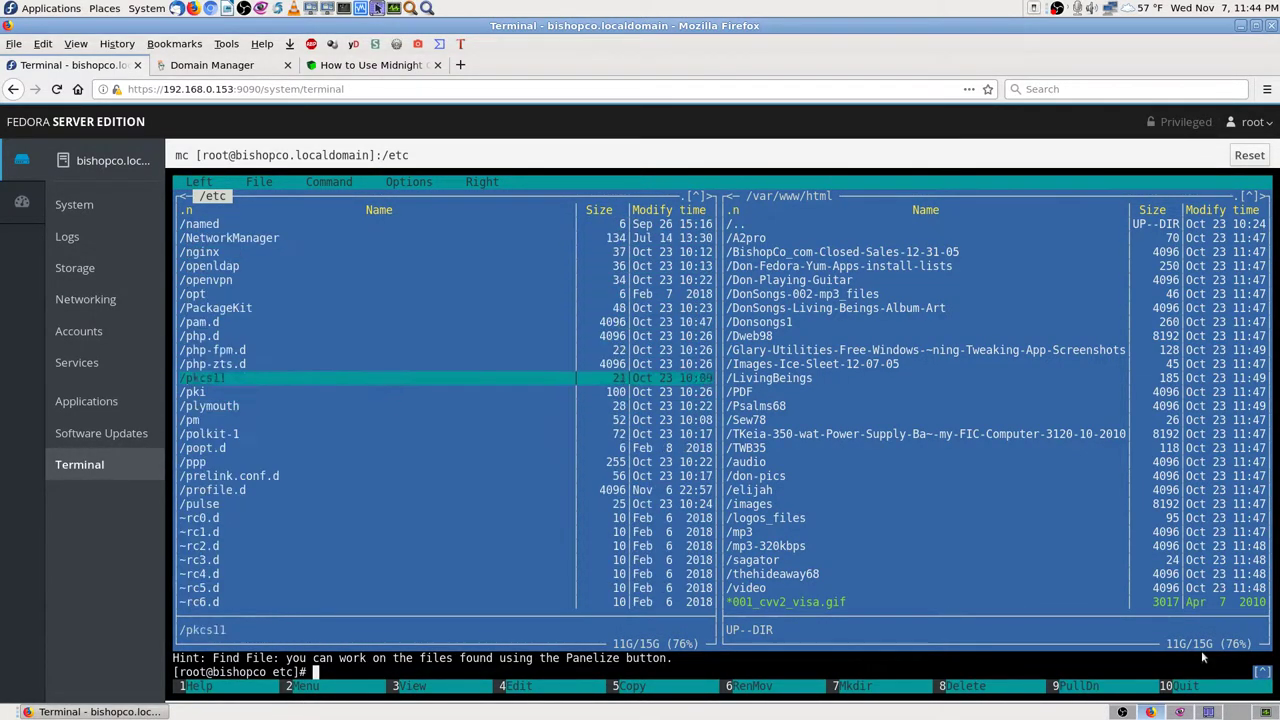
key("Up")
key("Up")
key("Up")
key("Up")
key("Up")
key("Up")
key("Up")
key("Up")
key("Up")
key("Up")
key("Up")
key("Up")
key("Up")
key("Up")
key("Up")
key("Up")
key("Up")
key("Up")
key("Up")
key("Up")
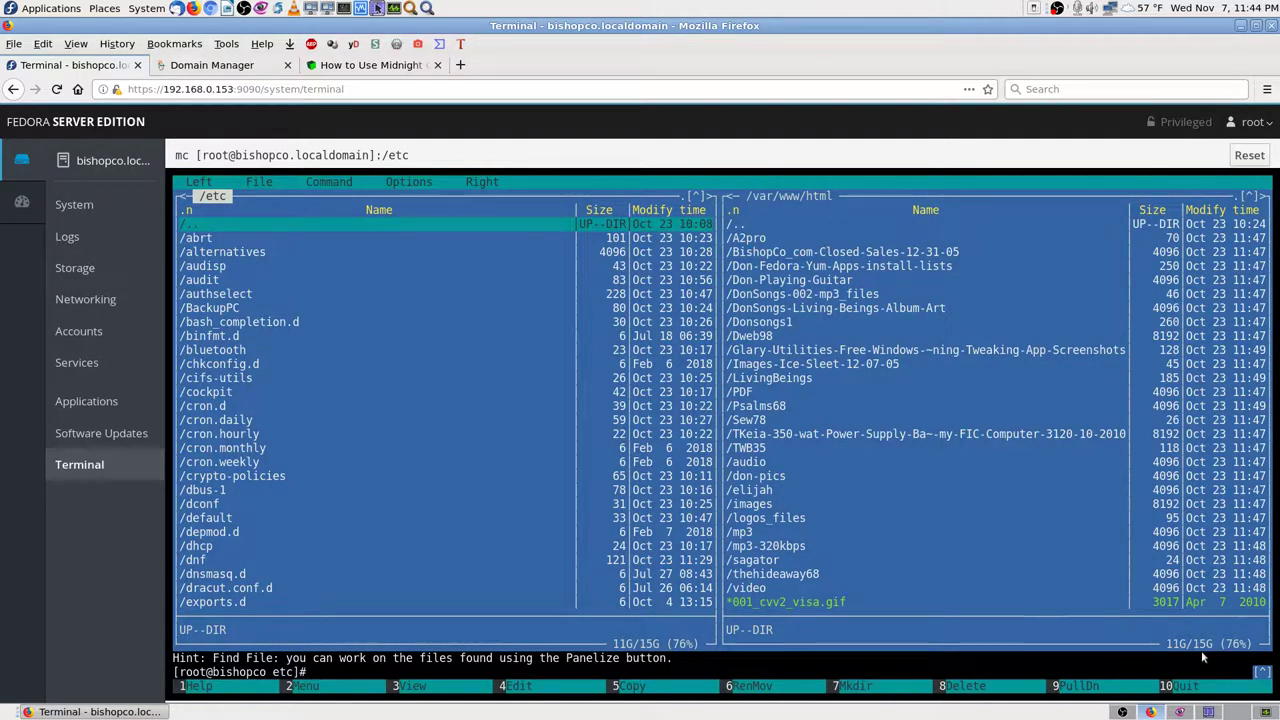
Go down the /etc directories from abrt to dconf, open the dconf directory and return to /etc
key("Down")
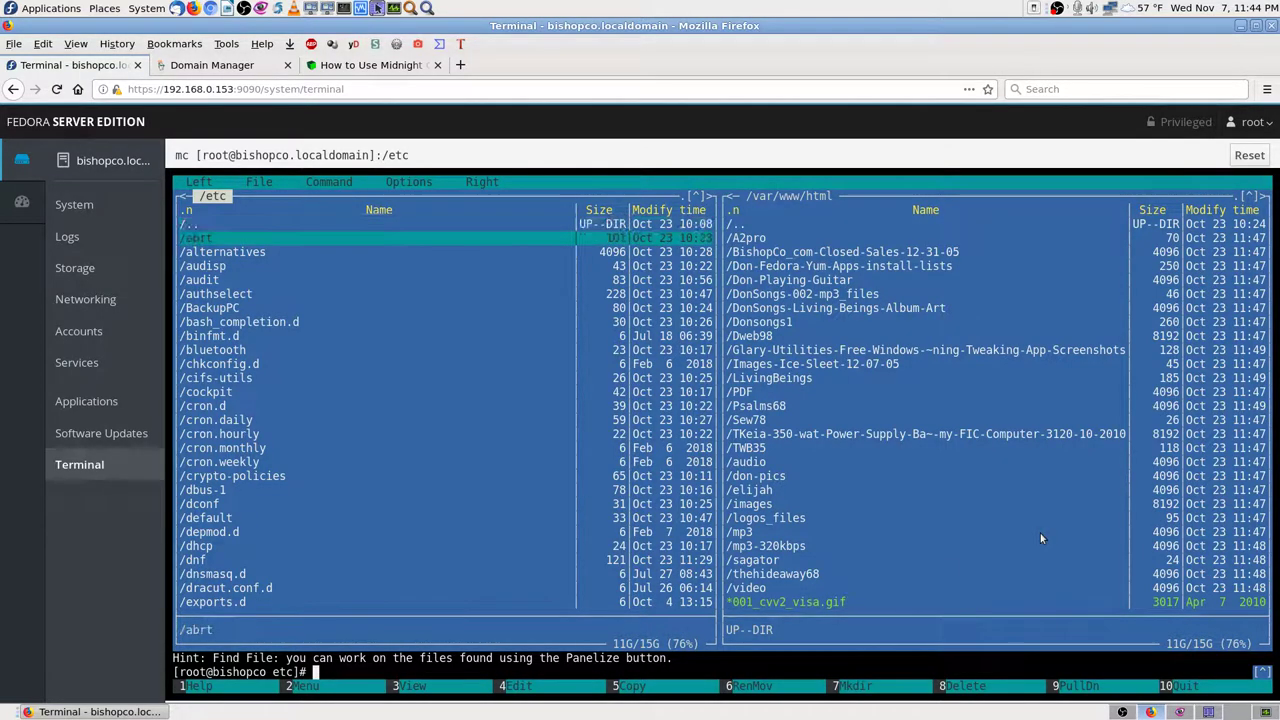
key("Down")
key("Down")
key("Down")
key("Down")
key("Down")
key("Down")
key("Down")
key("Down")
key("Down")
key("Down")
key("Down")
key("Down")
key("Down")
key("Down")
key("Down")
key("Down")
key("Down")
key("Down")
key("Down")
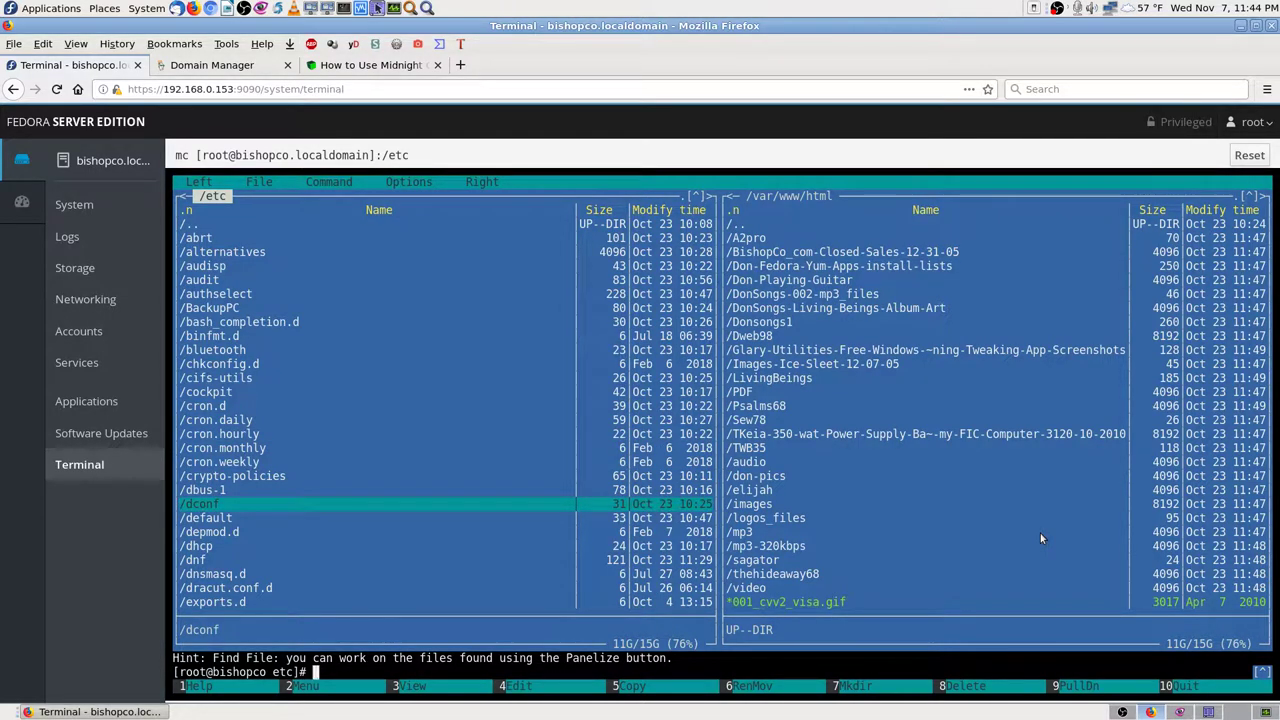
key("Return")
key("Return")
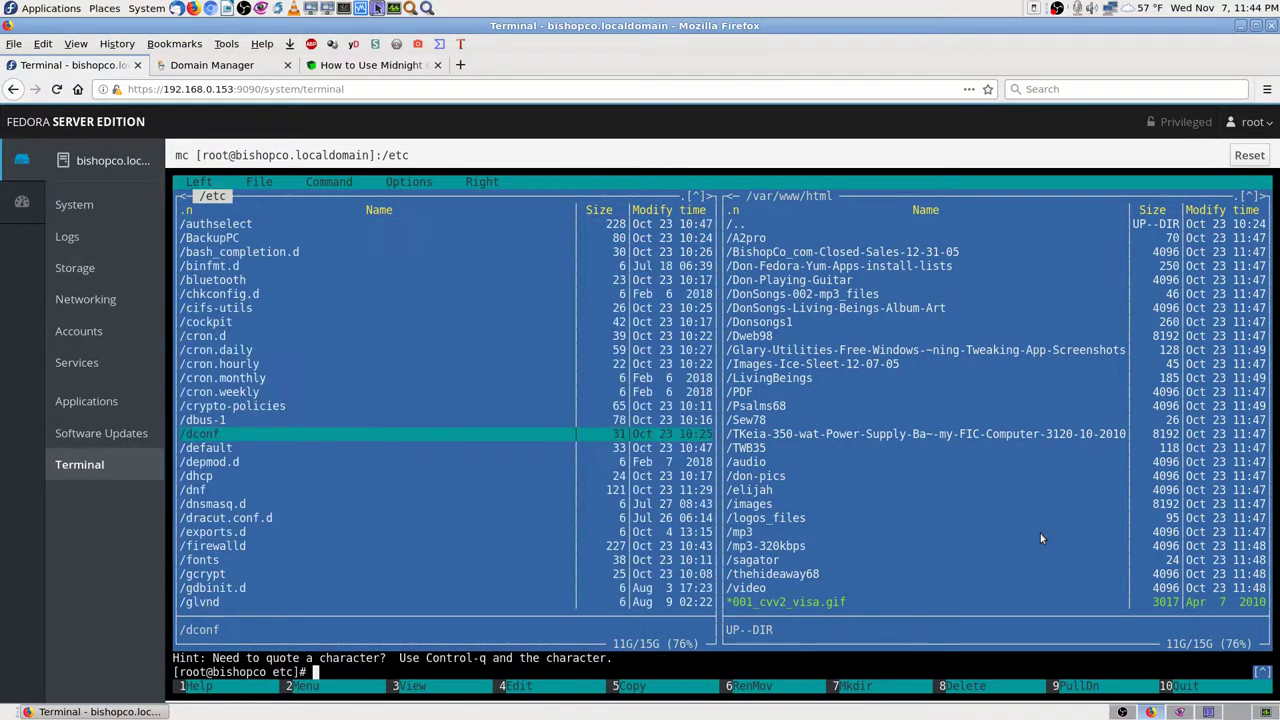
Go back up the /etc directories from dconf to the parent-directory entry
key("Up")
key("Up")
key("Up")
key("Up")
key("Up")
key("Up")
key("Up")
key("Up")
key("Up")
key("Up")
key("Up")
key("Up")
key("Up")
key("Up")
key("Up")
key("Up")
key("Up")
key("Up")
key("Up")
key("Up")
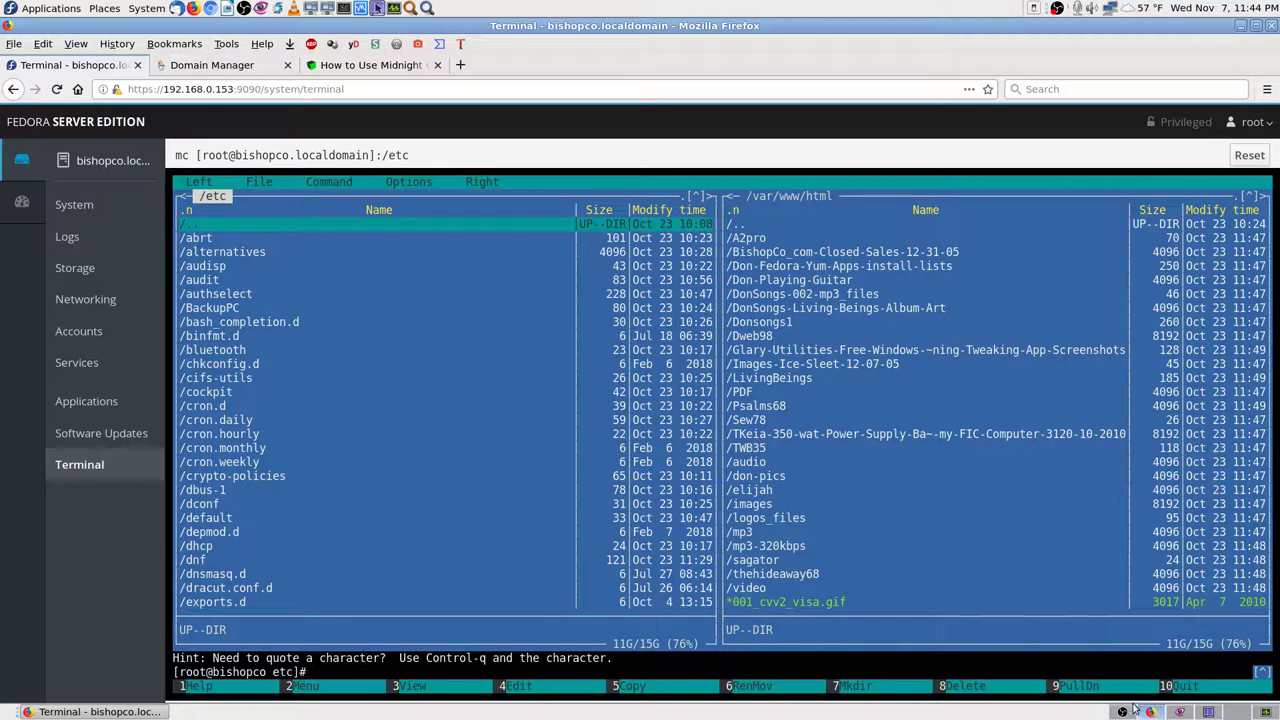
Hide the Midnight Commander panels to view the shell output behind them
key("ctrl+o")
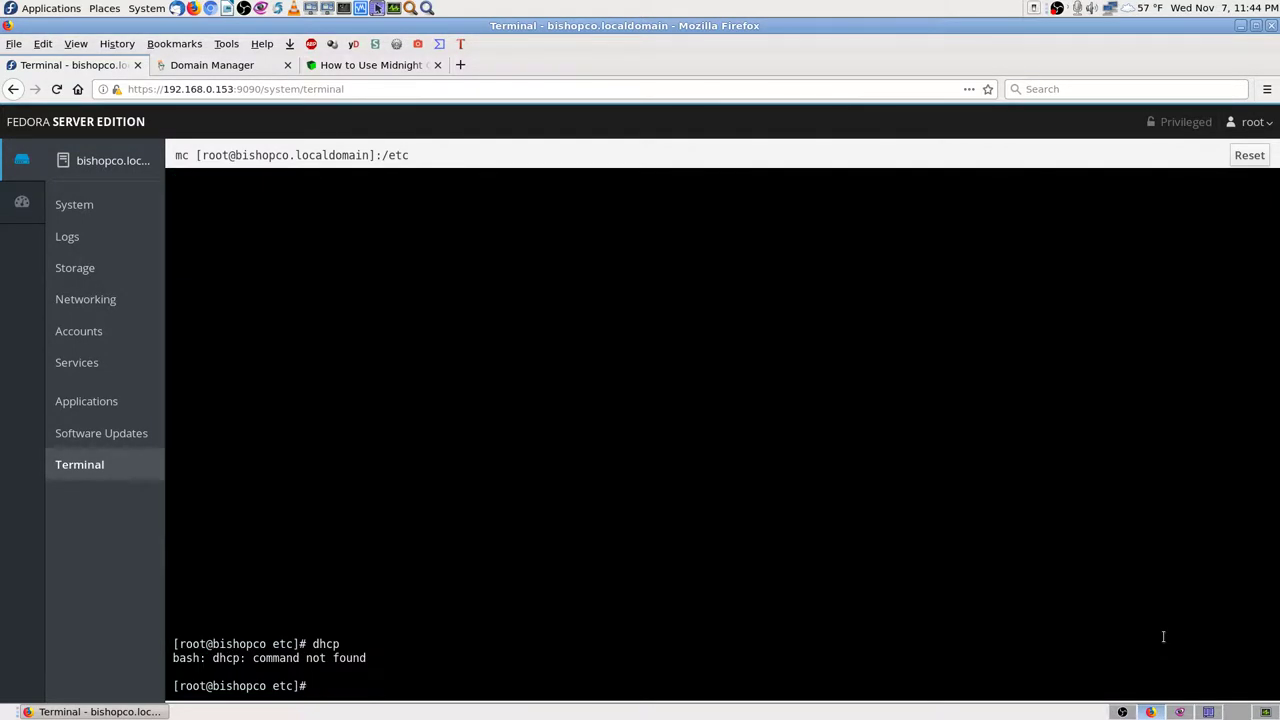
key("Up")
key("Down")
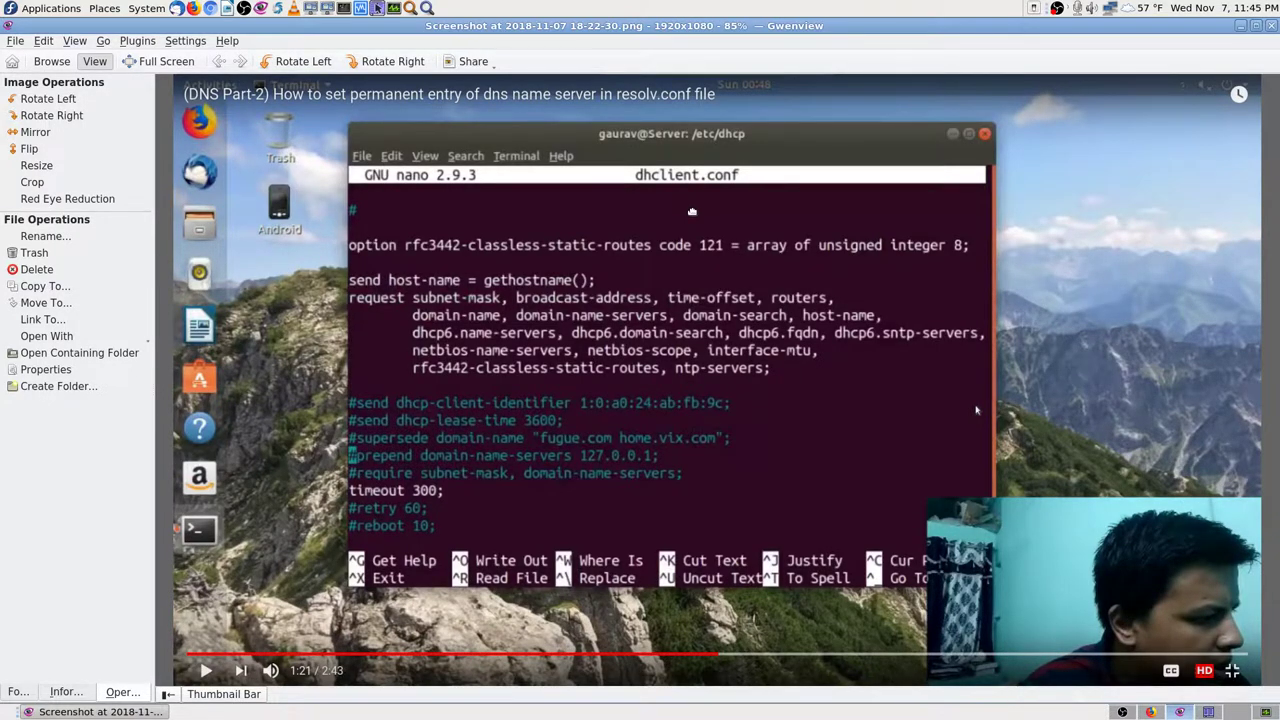
Switch to Gwenview and review the Fedora DNS setup screenshot and the one listing the /etc/dhcp directory
key("BackSpace")
key("BackSpace")
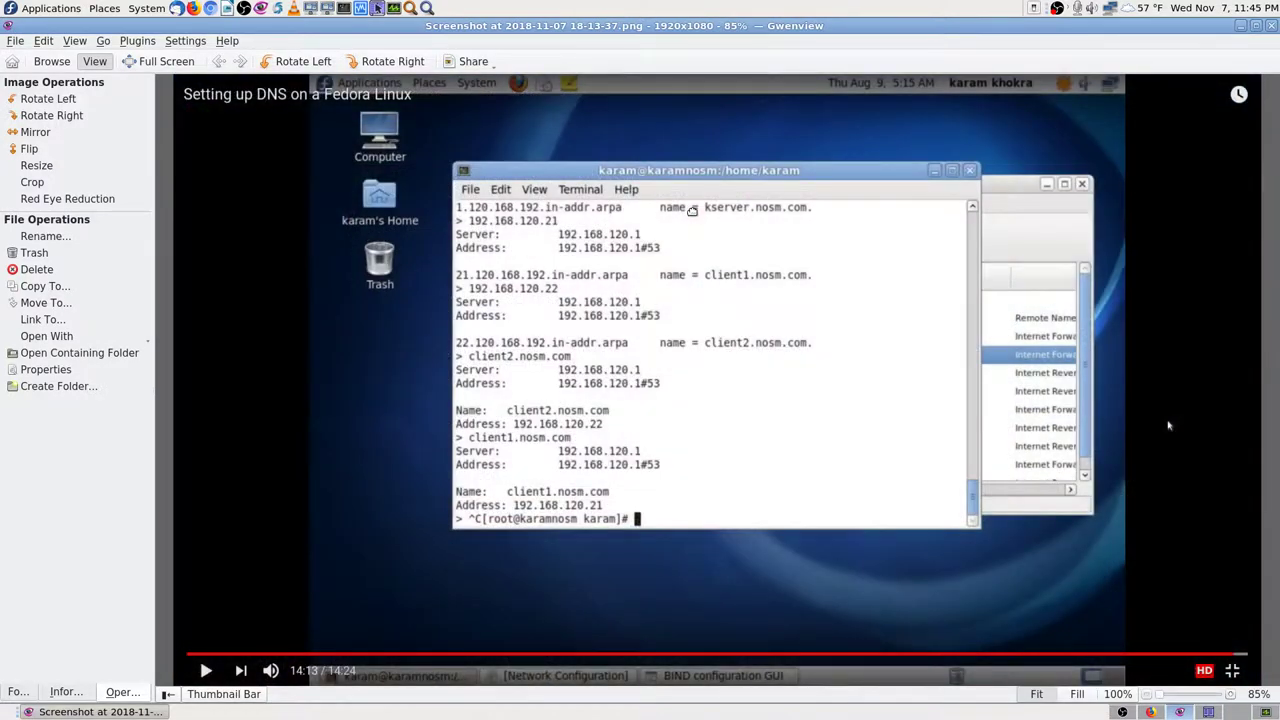
key("space")
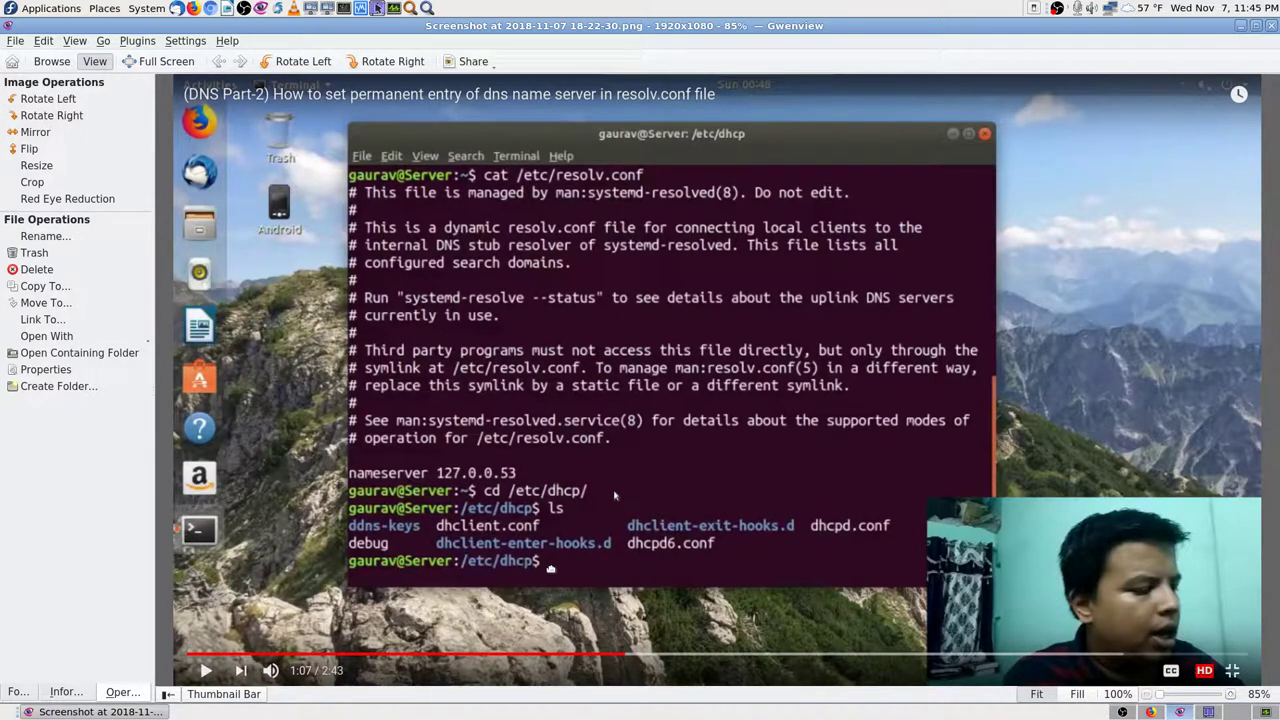
Examine the dhclient.conf screenshots, comparing them with the /etc/dhcp listing, through the edit of the prepend domain-name-servers line
key("Right")
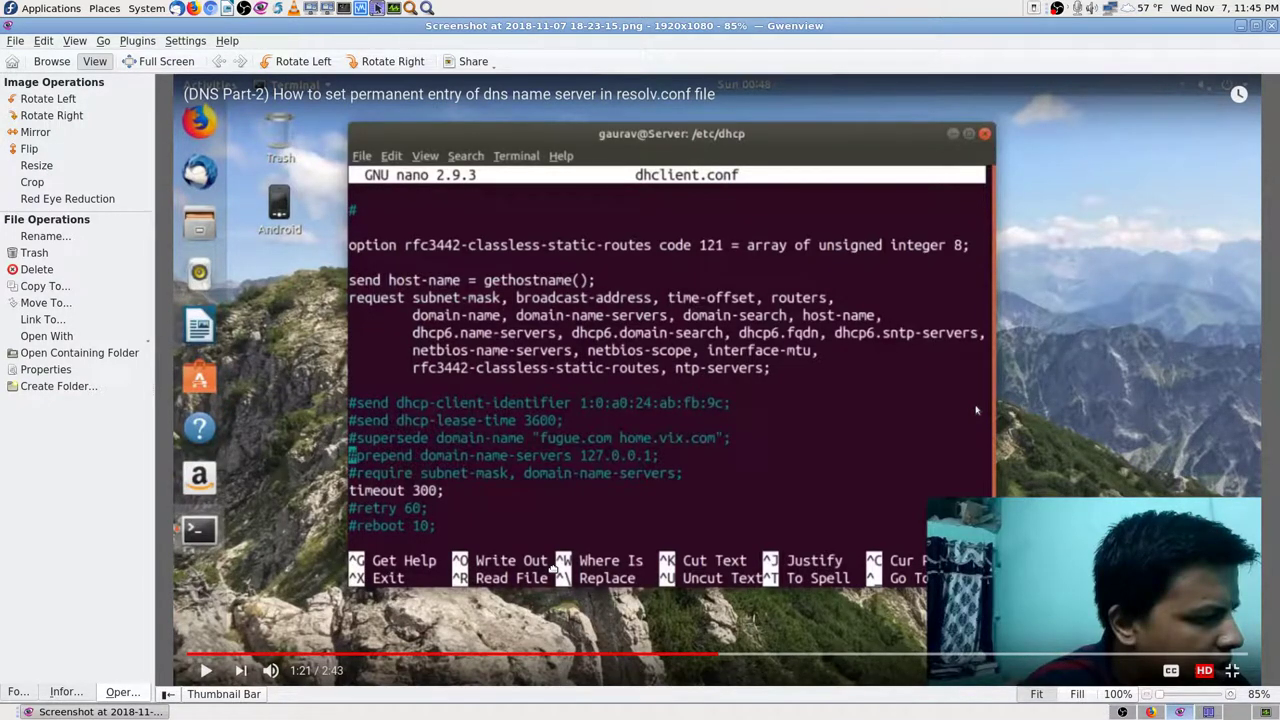
key("Left")
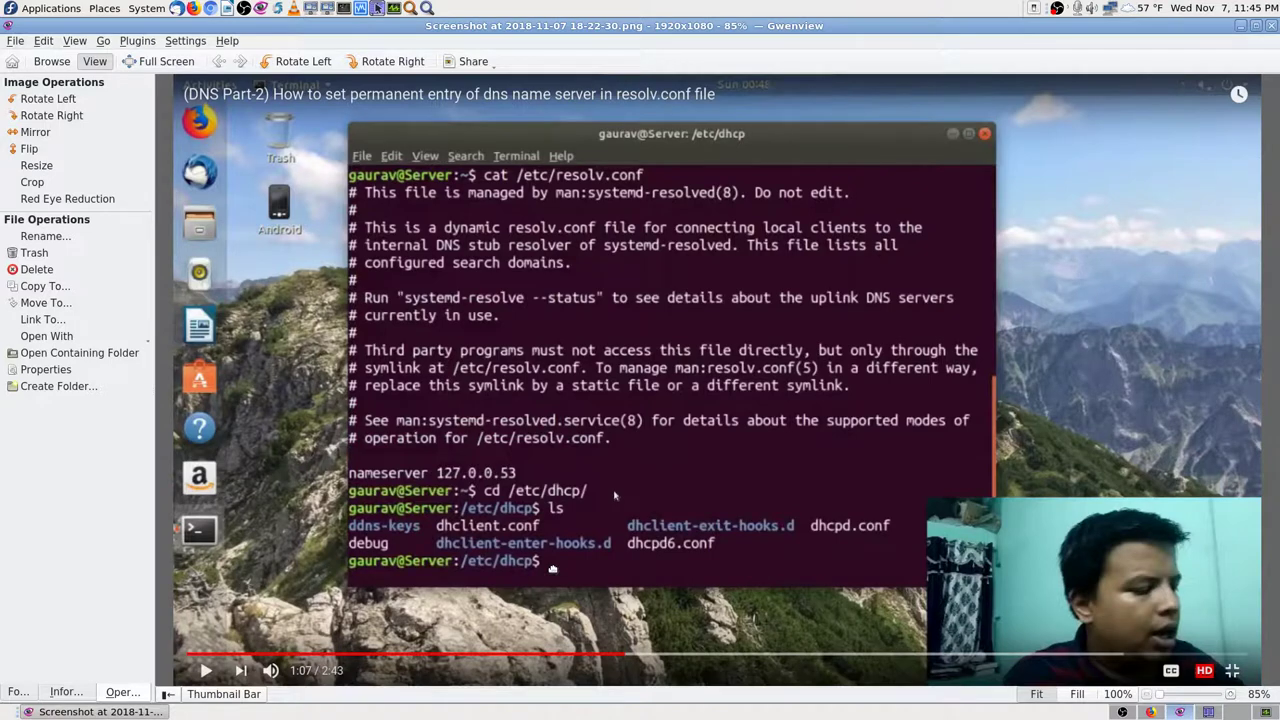
key("Right")
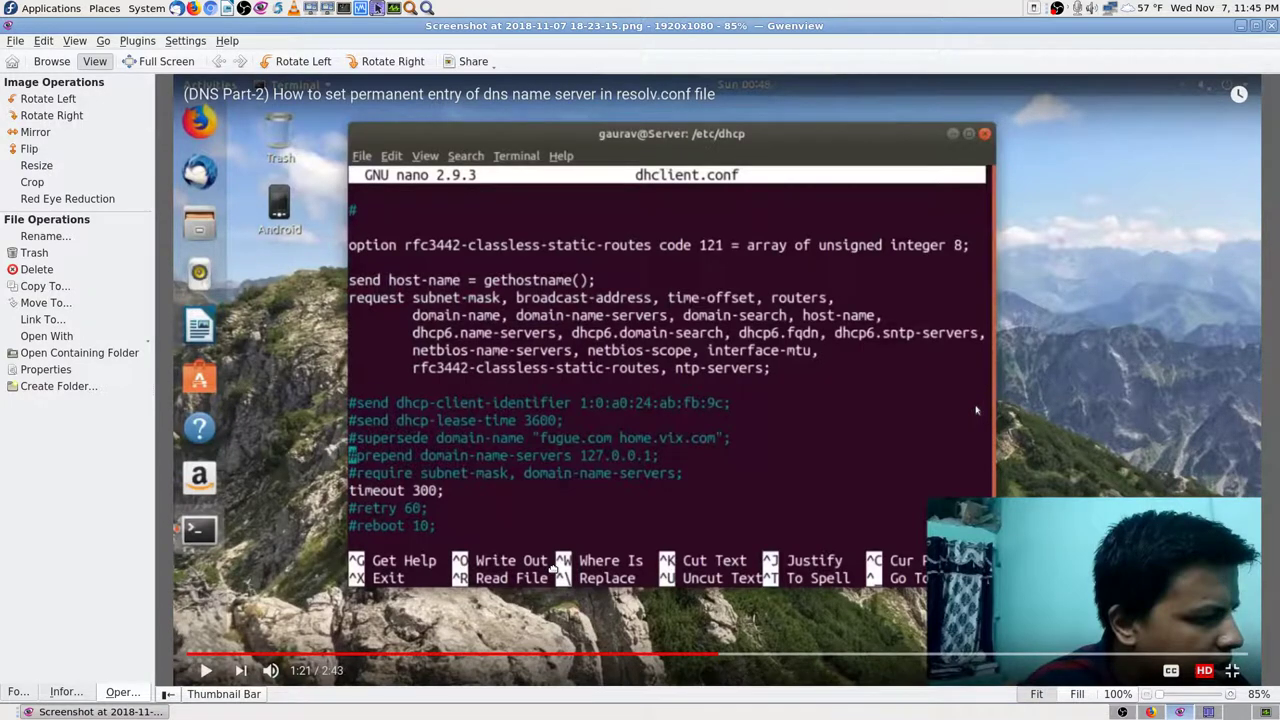
key("Right")
key("Right")
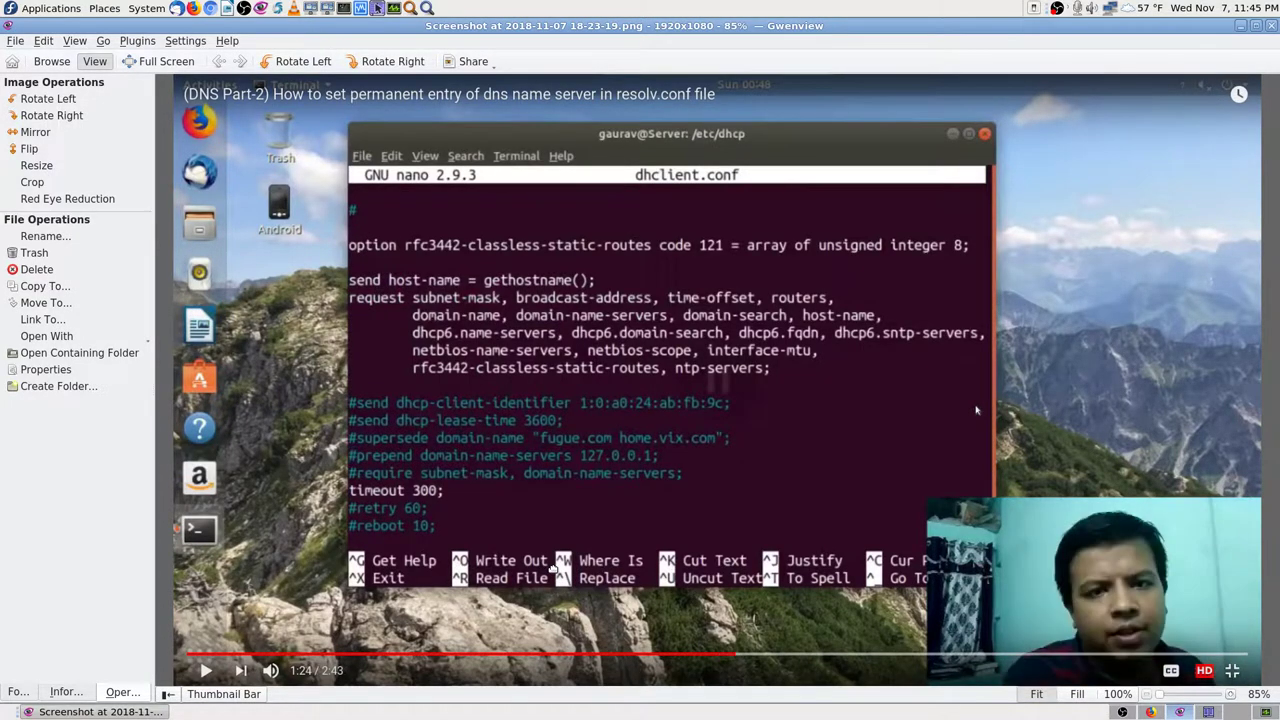
key("Right")
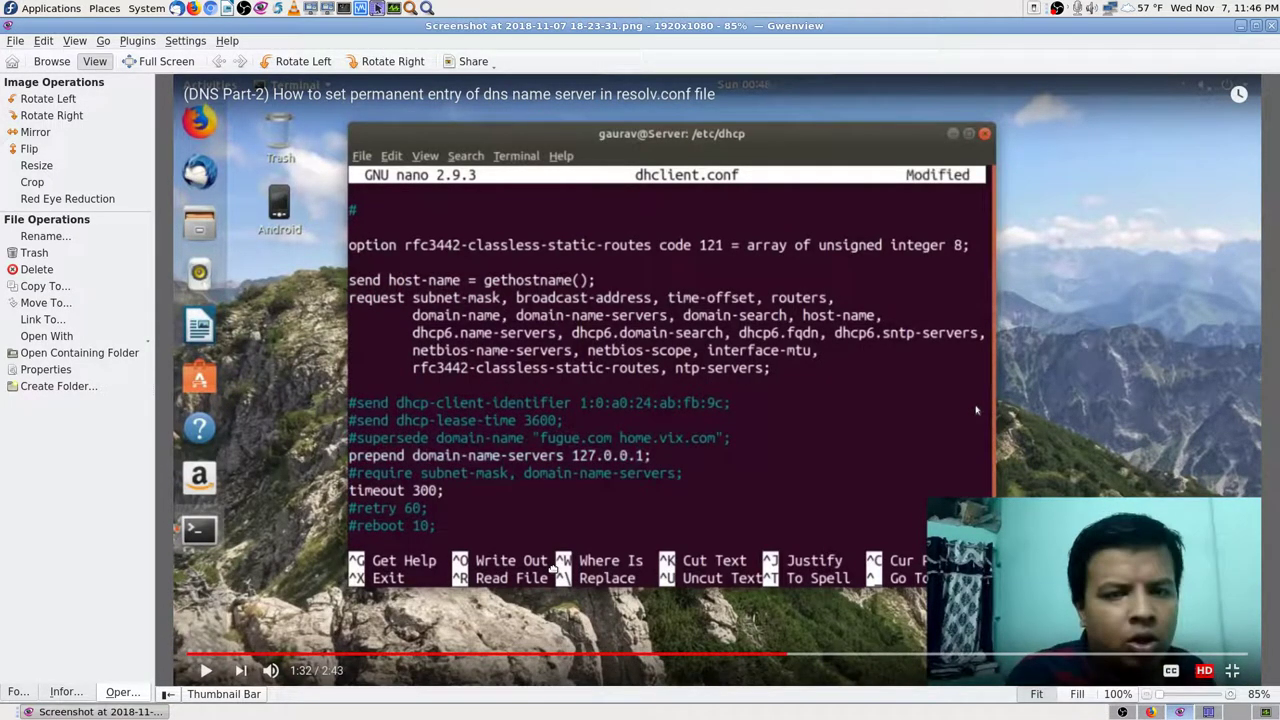
Review the dhclient.conf screenshots in reverse, back to the one showing the /etc/dhcp listing
key("Left")
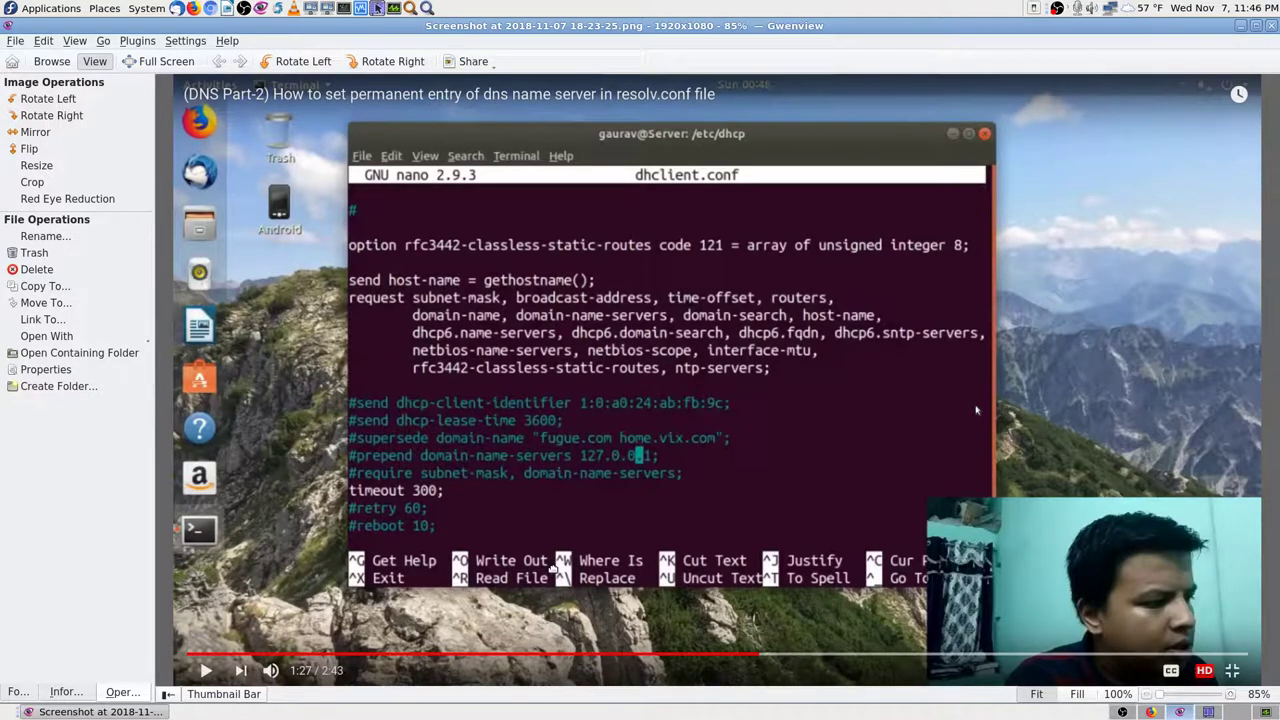
key("Left")
key("Left")
key("Left")
key("Left")
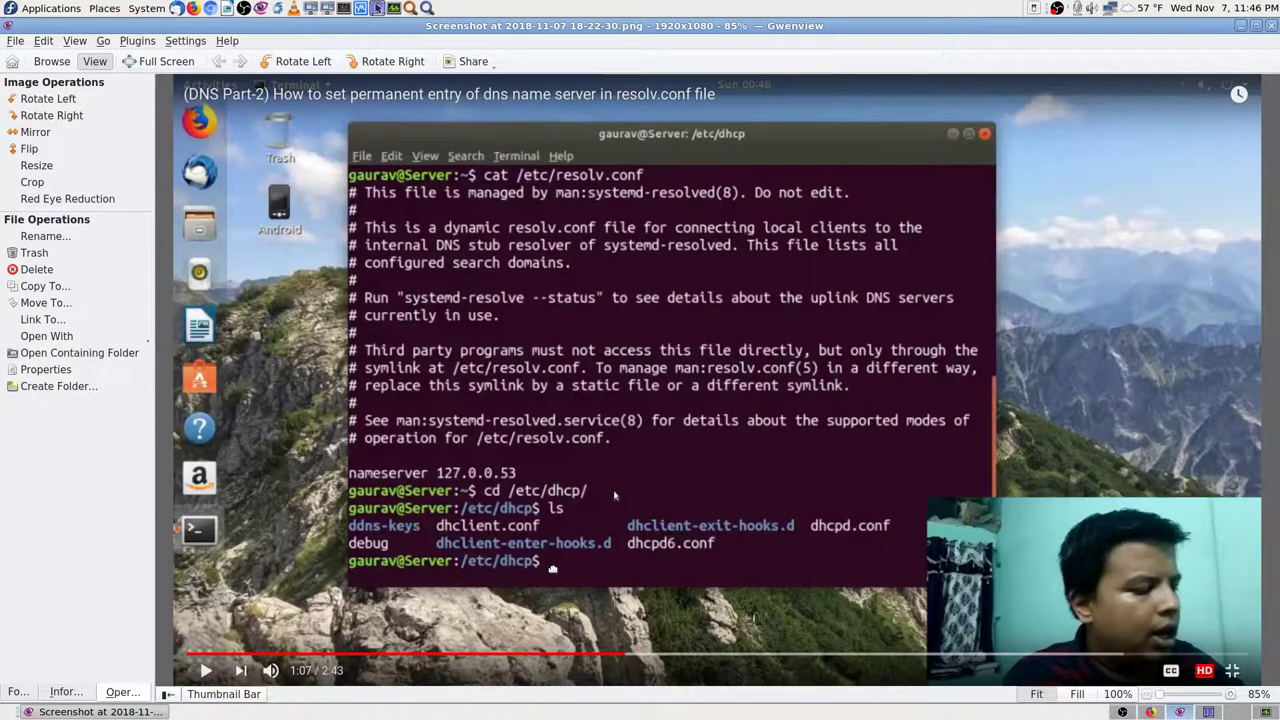
Review the dhclient.conf screenshots forward to the one with the commented prepend domain-name-servers line
key("Right")
key("Right")
key("Right")
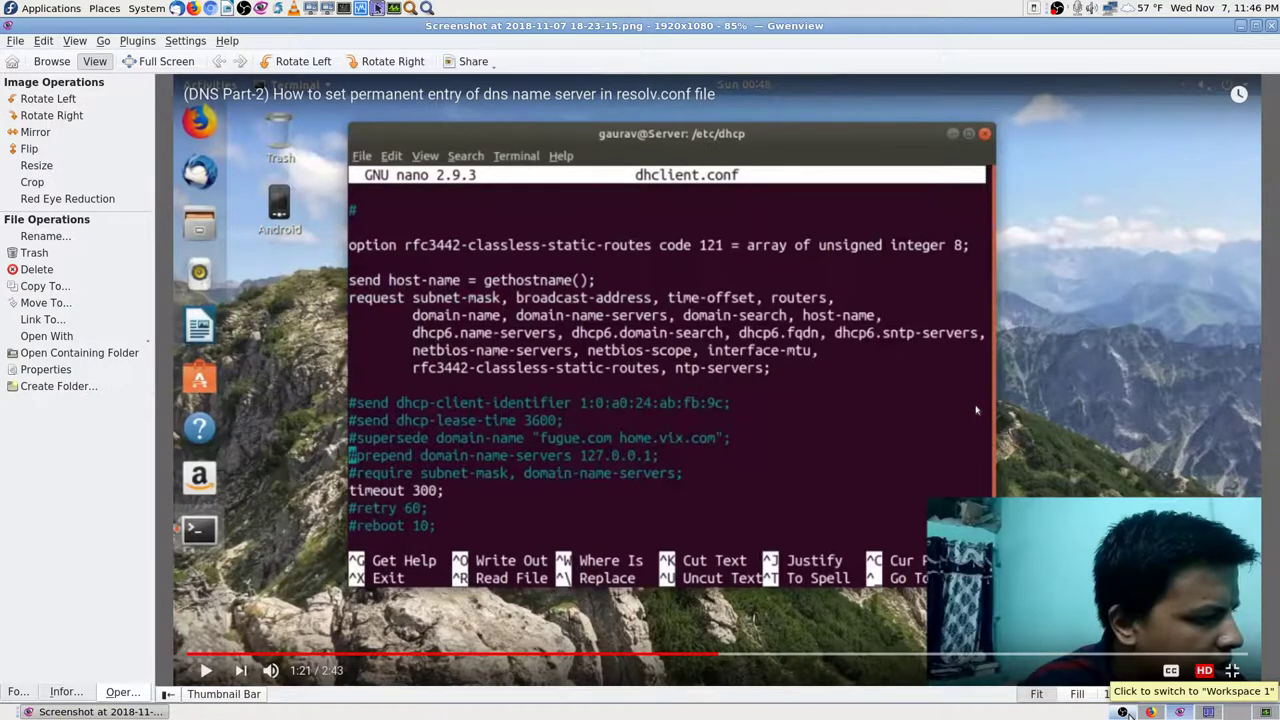
Switch to the server terminal in Firefox and look down the /etc listing in Midnight Commander, past the directories to the first files
left_click(1150, 712)
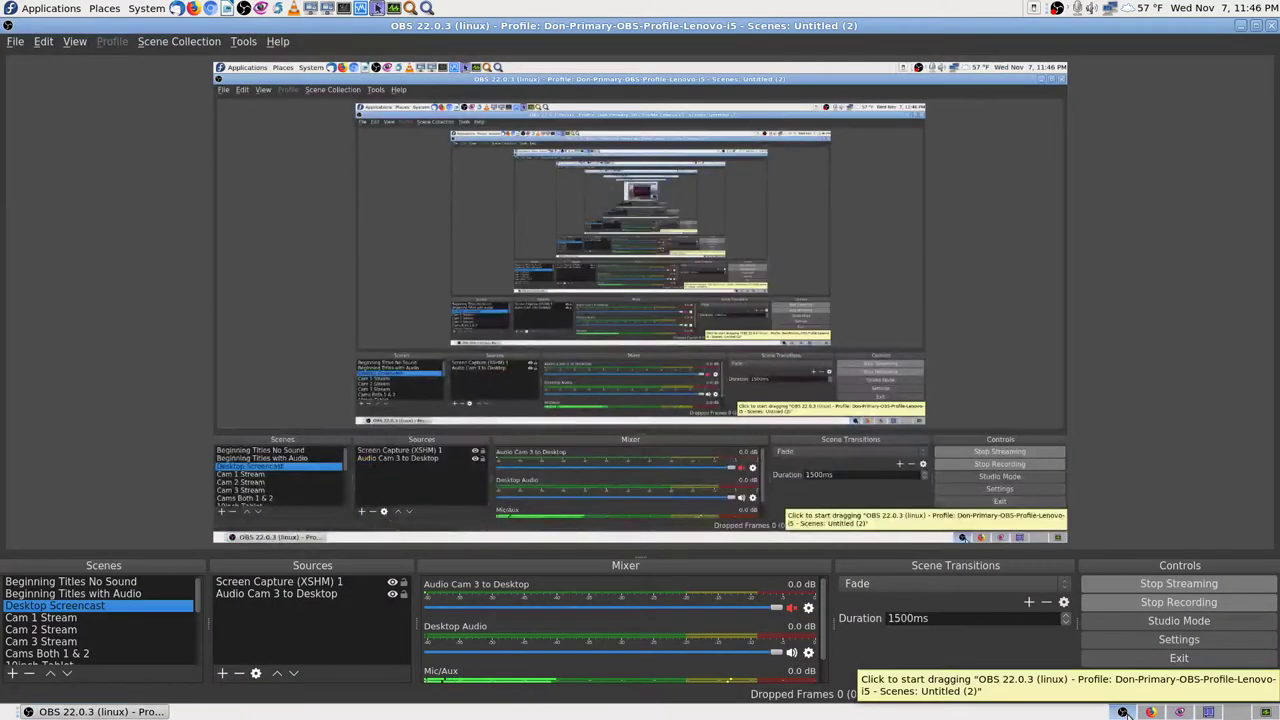
left_click(1160, 712)
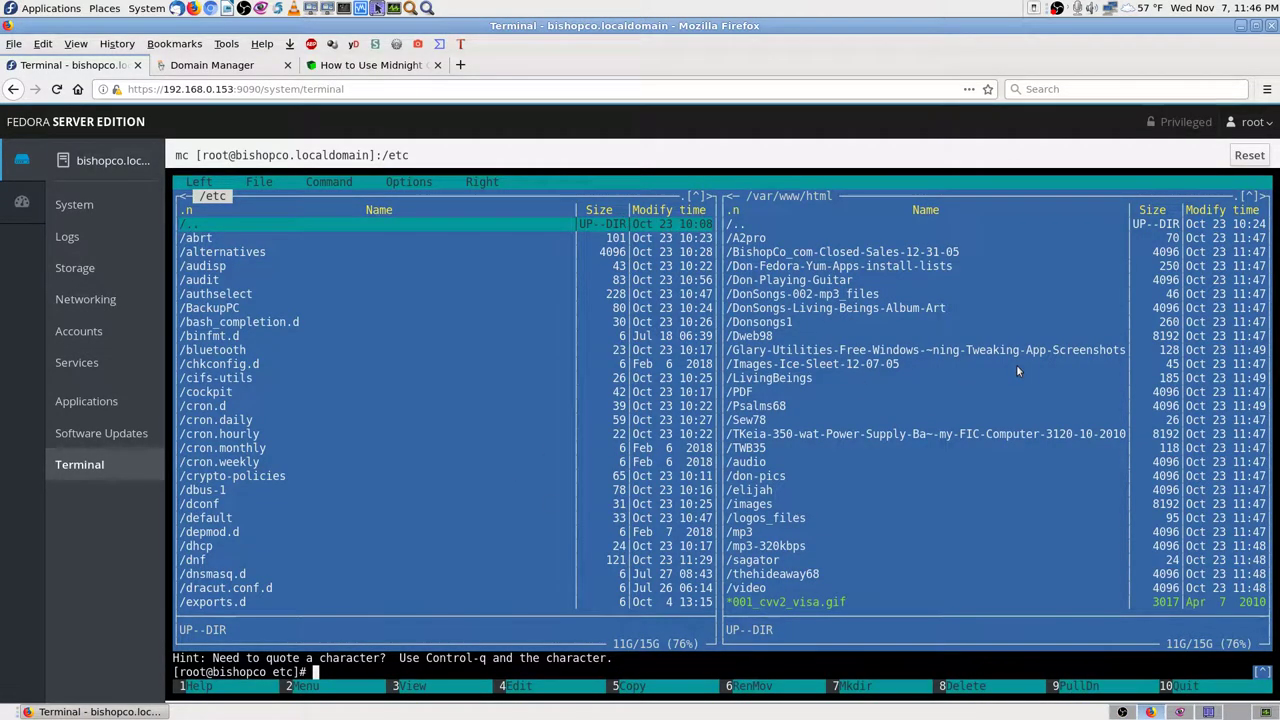
key("Down")
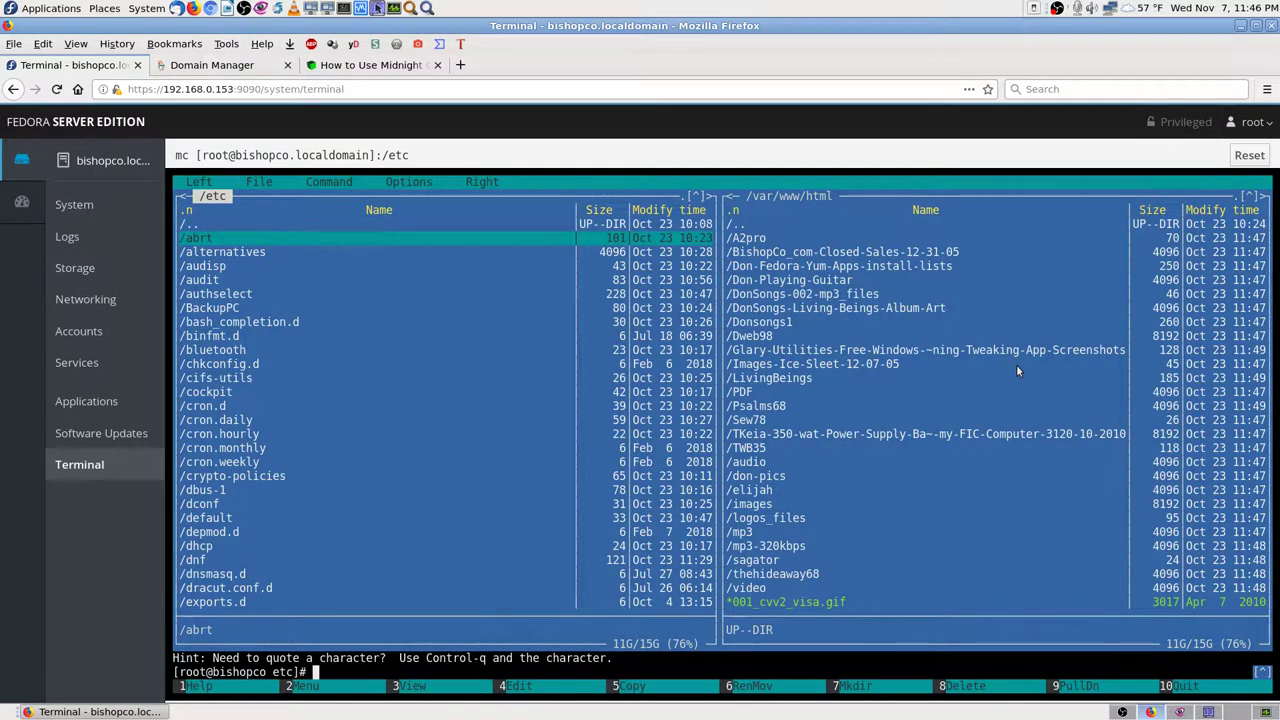
key("Down")
key("Down")
key("Down")
key("Down")
key("Down")
key("Down")
key("Down")
key("Down")
key("Down")
key("Down")
key("Down")
key("Down")
key("Down")
key("Down")
key("Down")
key("Down")
key("Down")
key("Down")
key("Down")
key("Down")
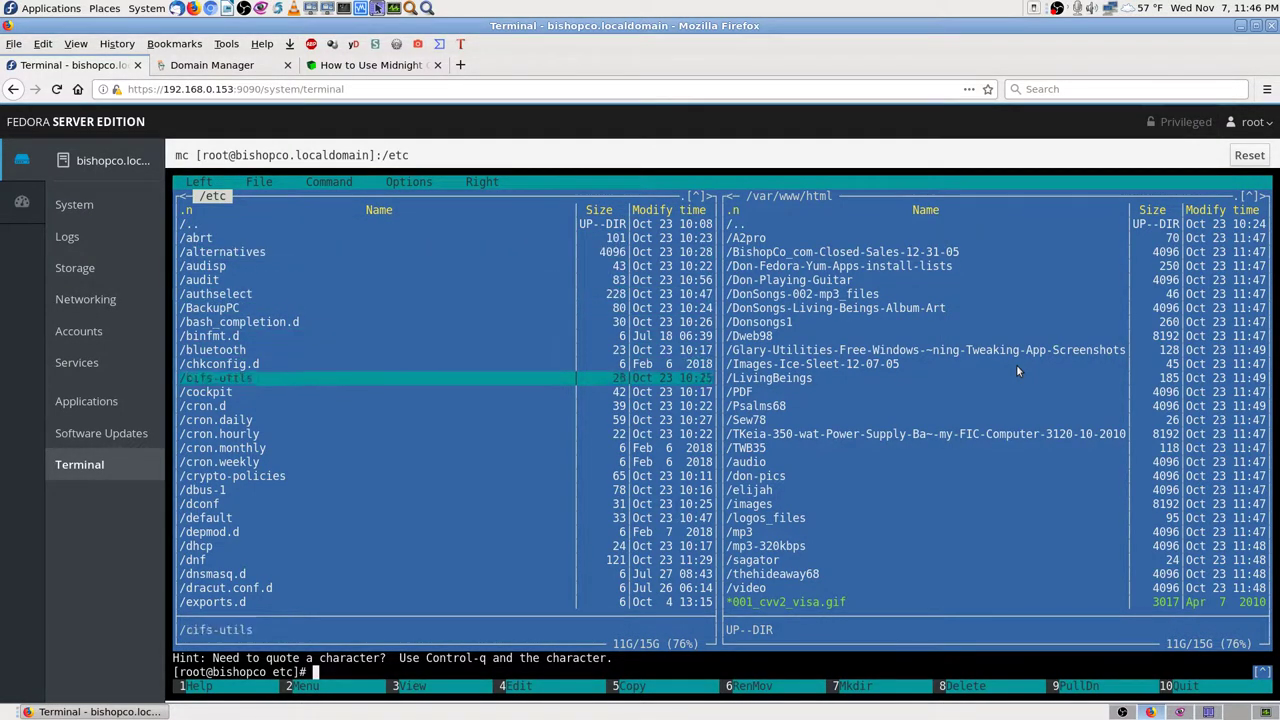
key("Down")
key("Down")
key("Down")
key("Down")
key("Down")
key("Down")
key("Down")
key("Down")
key("Down")
key("Down")
key("Down")
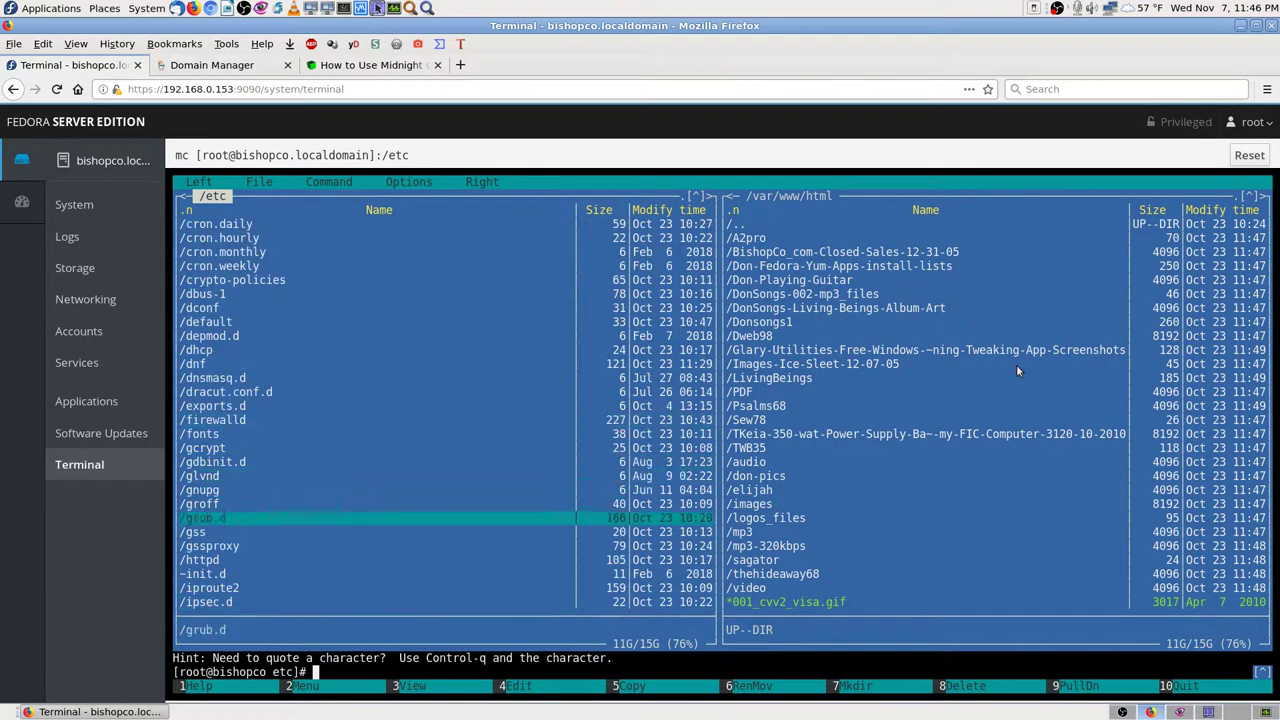
key("Down")
key("Down")
key("Down")
key("Down")
key("Down")
key("Down")
key("Down")
key("Down")
key("Down")
key("Down")
key("Down")
key("Down")
key("Down")
key("Down")
key("Down")
key("Down")
key("Down")
key("Down")
key("Down")
key("Down")
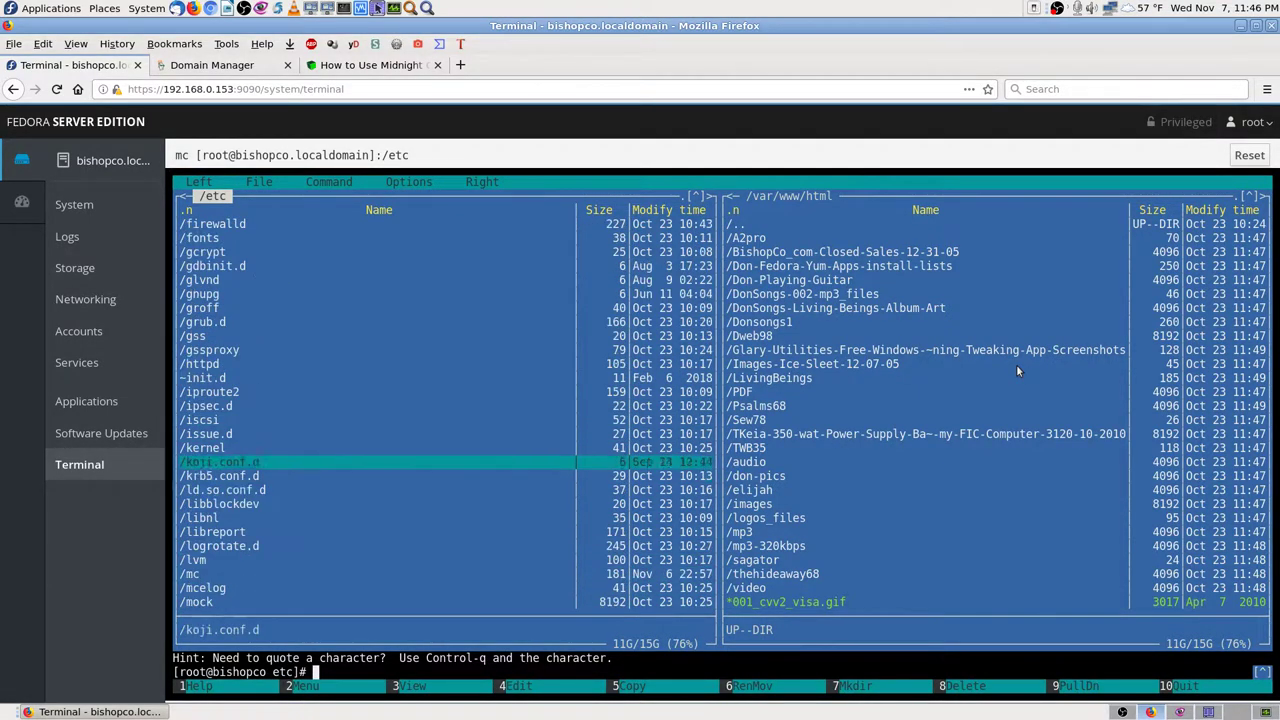
key("Down")
key("Down")
key("Down")
key("Down")
key("Down")
key("Down")
key("Down")
key("Down")
key("Down")
key("Down")
key("Down")
key("Down")
key("Down")
key("Down")
key("Down")
key("Down")
key("Down")
key("Down")
key("Down")
key("Down")
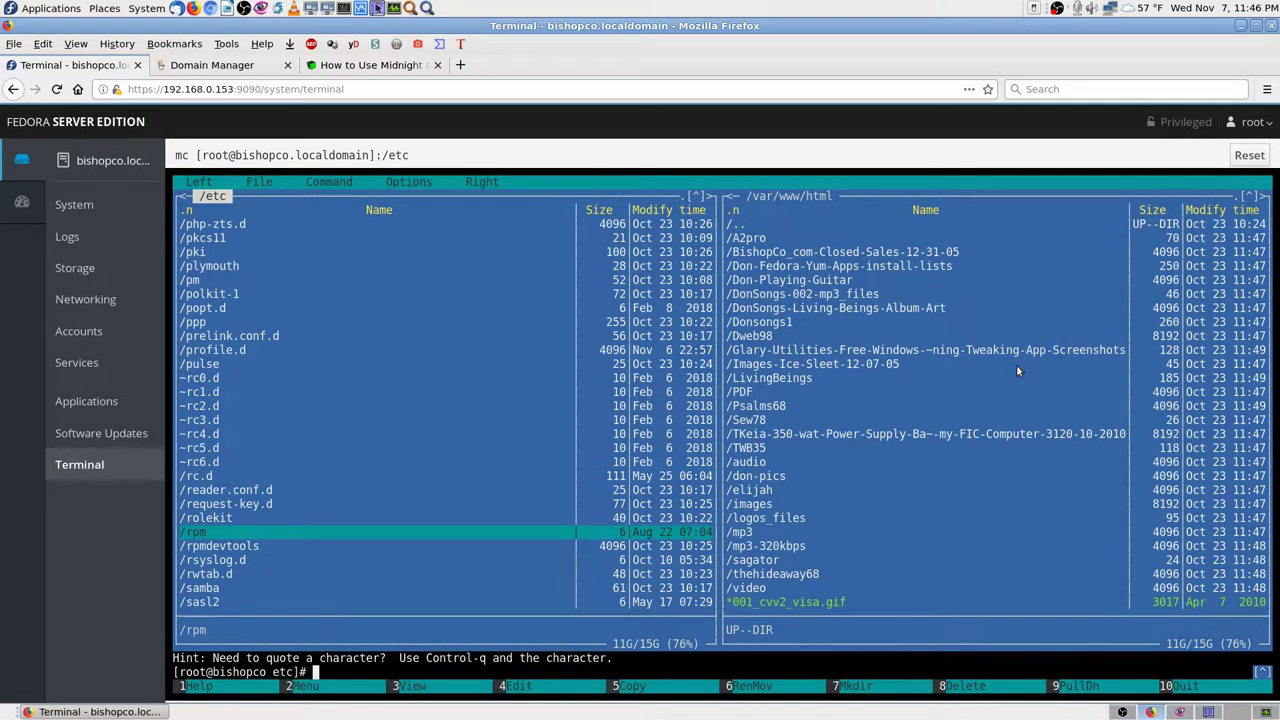
key("Down")
key("Down")
key("Down")
key("Down")
key("Down")
key("Down")
key("Down")
key("Down")
key("Down")
key("Down")
key("Down")
key("Down")
key("Down")
key("Down")
key("Down")
key("Down")
key("Down")
key("Down")
key("Down")
key("Down")
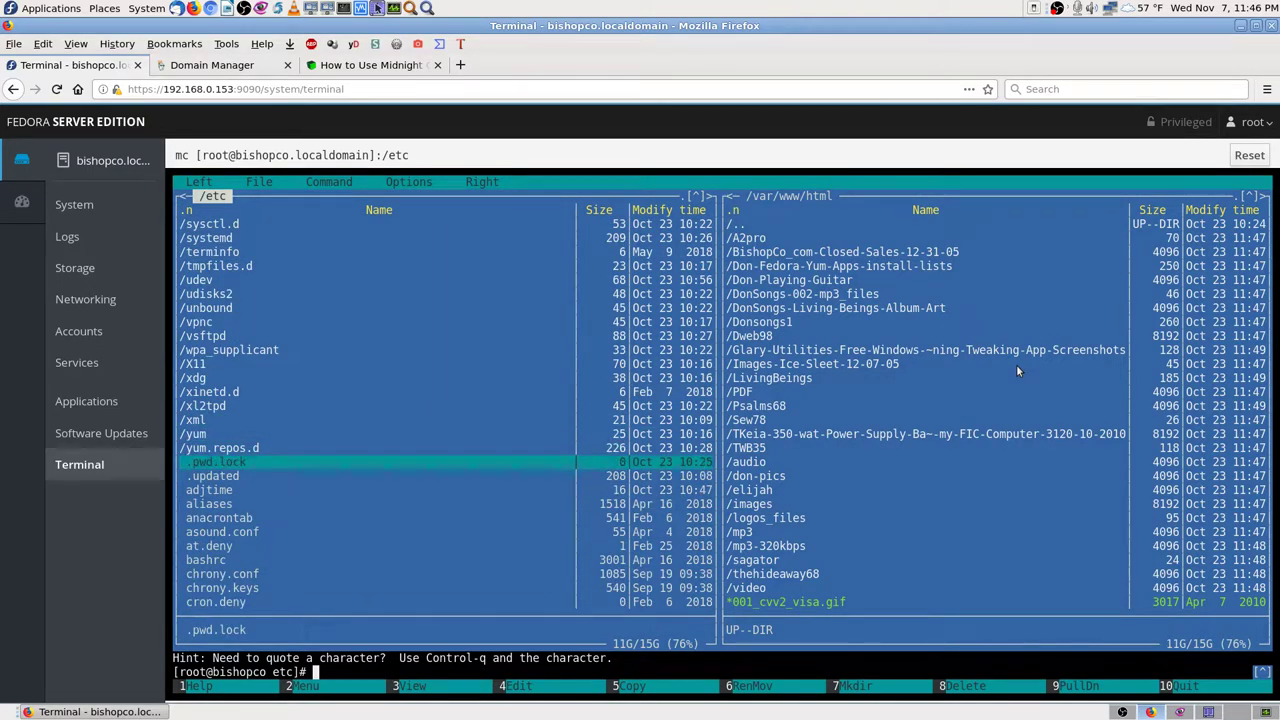
Look back up the /etc listing from the first files through the directories to the rc.d entries
key("Up")
key("Up")
key("Up")
key("Up")
key("Up")
key("Up")
key("Up")
key("Up")
key("Up")
key("Up")
key("Up")
key("Up")
key("Up")
key("Up")
key("Up")
key("Up")
key("Up")
key("Up")
key("Up")
key("Up")
key("Up")
key("Up")
key("Up")
key("Up")
key("Up")
key("Up")
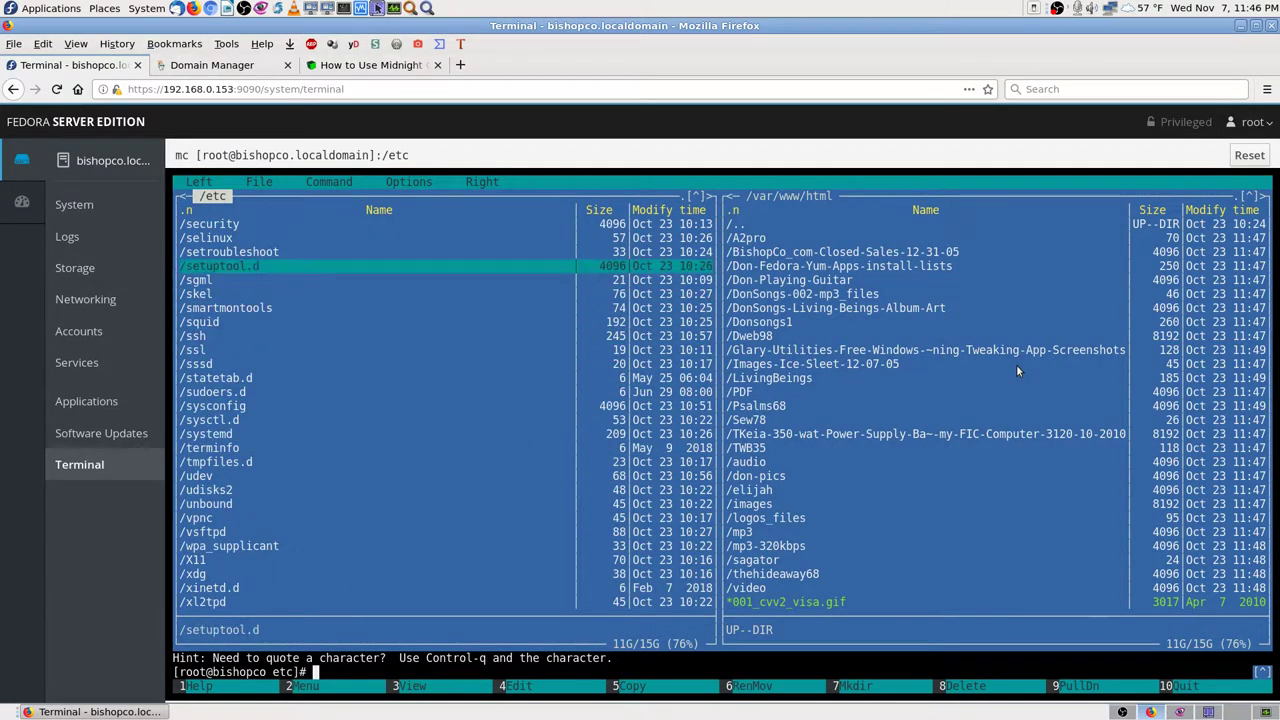
key("Up")
key("Up")
key("Up")
key("Up")
key("Up")
key("Up")
key("Up")
key("Up")
key("Up")
key("Up")
key("Up")
key("Up")
key("Up")
key("Up")
key("Up")
key("Up")
key("Up")
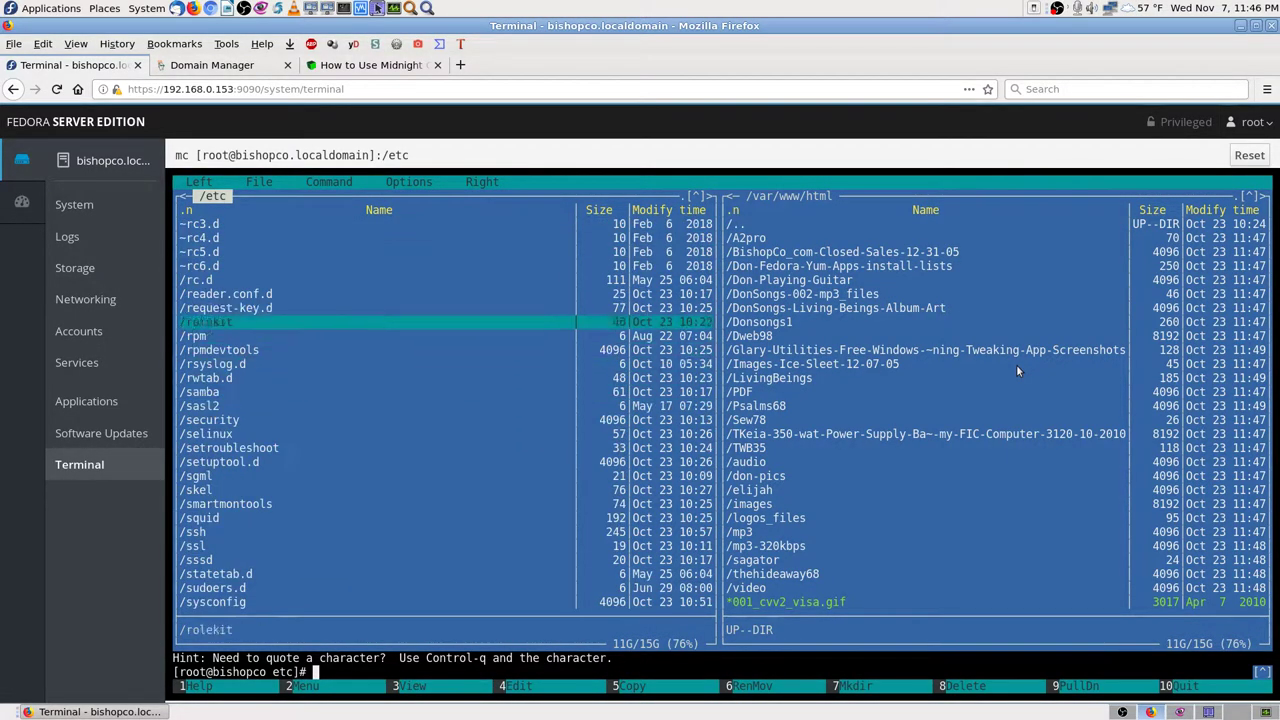
key("Up")
key("Up")
Look down the /etc listing again from the rc.d entries past the last directories to the configuration files around crypttab
key("Down")
key("Down")
key("Down")
key("Down")
key("Down")
key("Down")
key("Down")
key("Down")
key("Down")
key("Down")
key("Down")
key("Down")
key("Down")
key("Down")
key("Down")
key("Down")
key("Down")
key("Down")
key("Down")
key("Down")
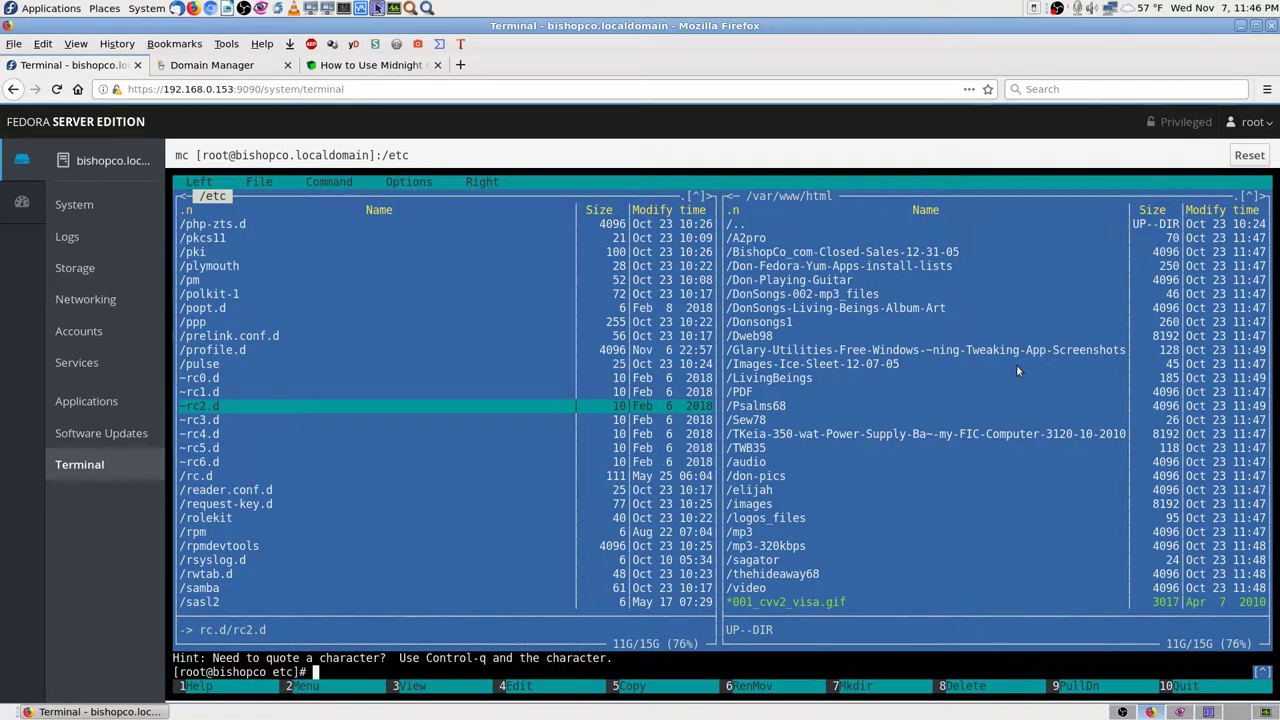
key("Down")
key("Down")
key("Down")
key("Down")
key("Down")
key("Down")
key("Down")
key("Down")
key("Down")
key("Down")
key("Down")
key("Down")
key("Down")
key("Down")
key("Down")
key("Down")
key("Down")
key("Down")
key("Down")
key("Down")
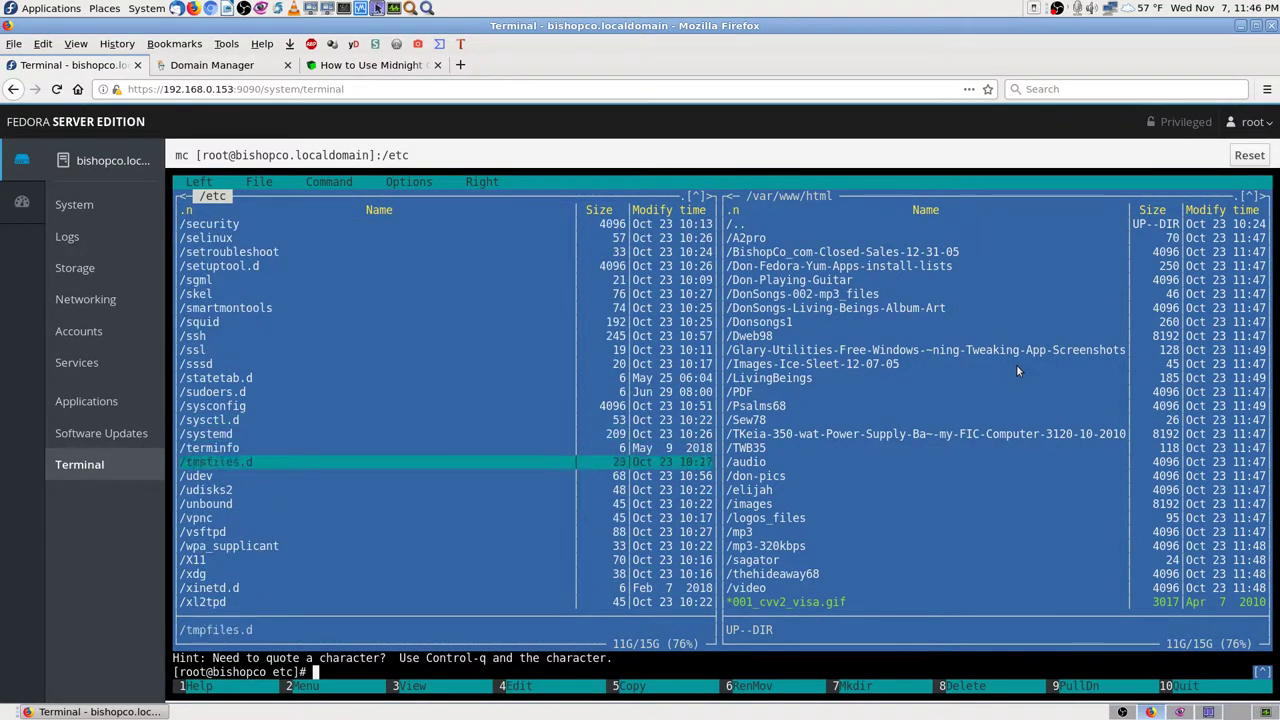
key("Down")
key("Down")
key("Down")
key("Down")
key("Down")
key("Down")
key("Down")
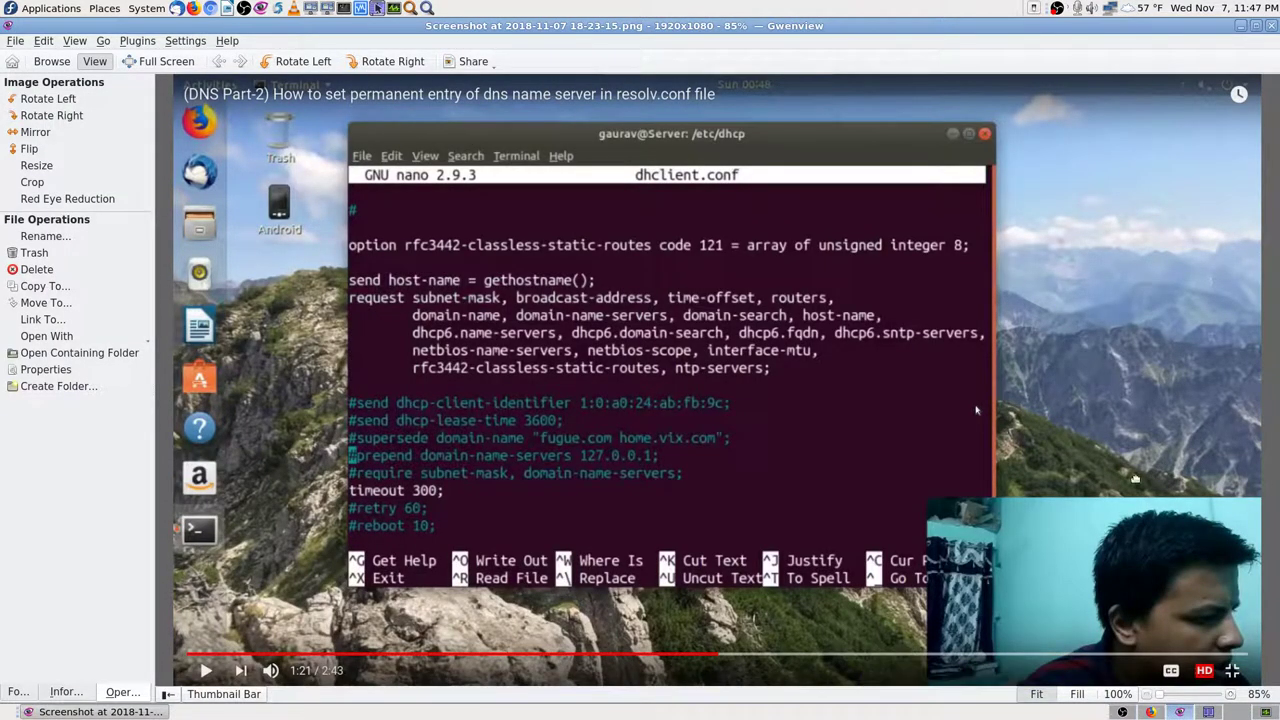
Check the previous screenshot listing /etc/dhcp, and look back up the server's /etc listing in Firefox from crypttab to the first directories
key("Left")
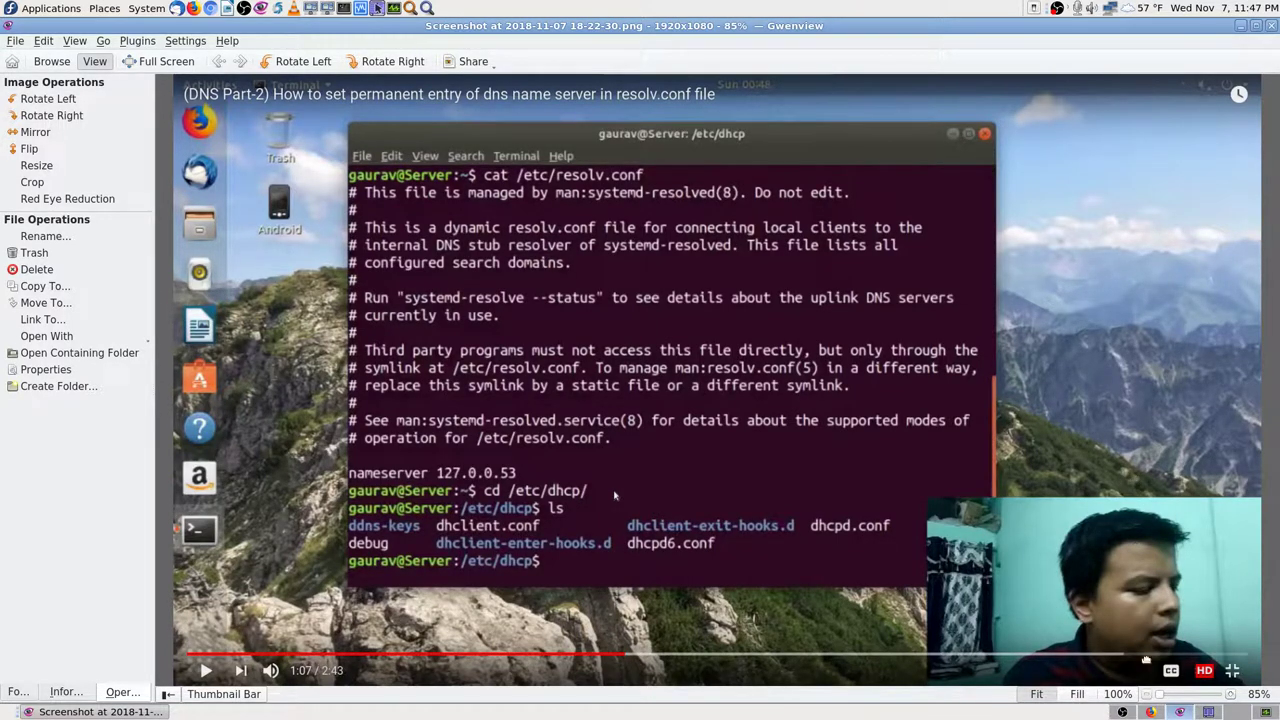
left_click(1150, 712)
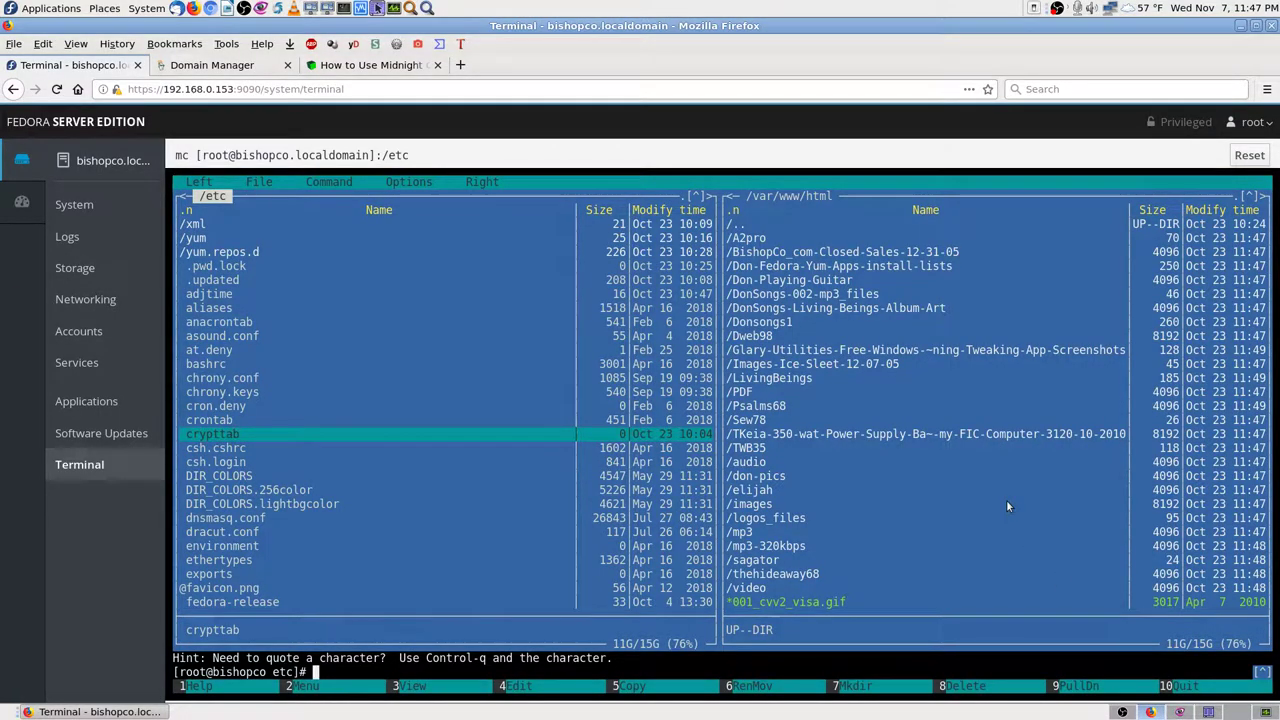
key("Up")
key("Up")
key("Up")
key("Up")
key("Up")
key("Up")
key("Up")
key("Up")
key("Up")
key("Up")
key("Up")
key("Up")
key("Up")
key("Up")
key("Up")
key("Up")
key("Up")
key("Up")
key("Up")
key("Up")
key("Up")
key("Up")
key("Up")
key("Up")
key("Up")
key("Up")
key("Up")
key("Up")
key("Up")
key("Up")
key("Up")
key("Up")
key("Up")
key("Up")
key("Up")
key("Up")
key("Up")
key("Up")
key("Up")
key("Up")
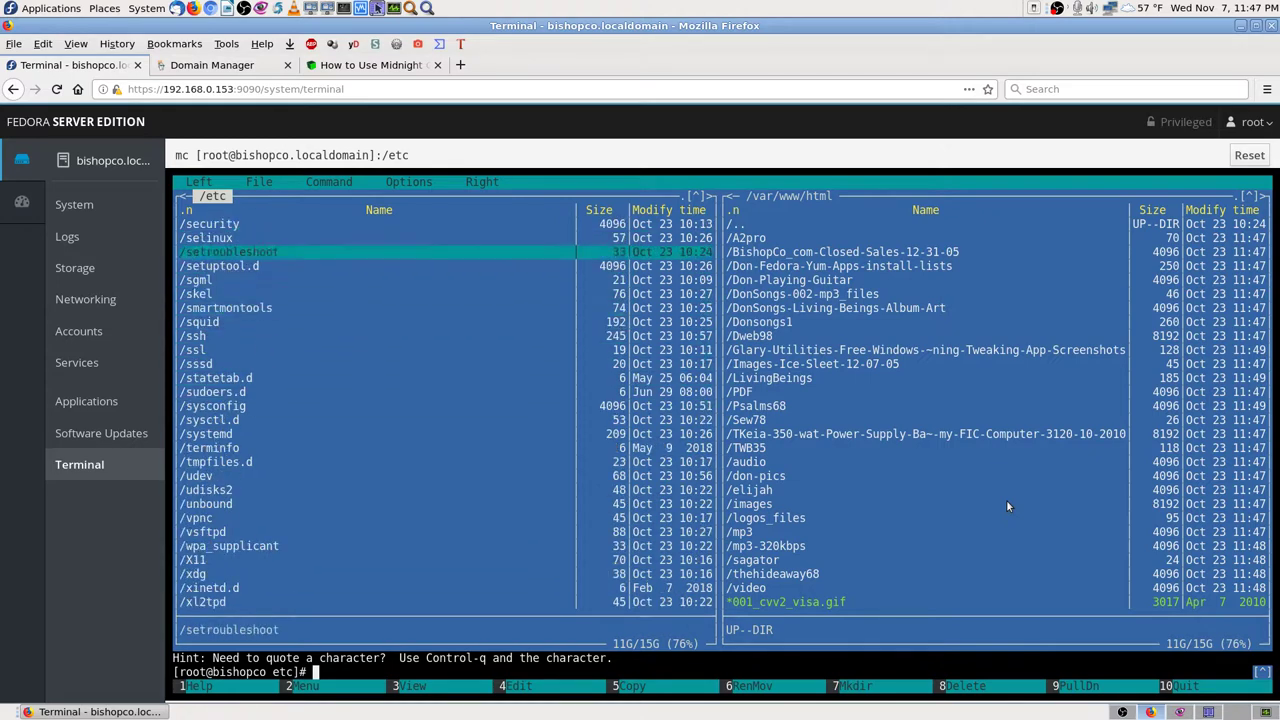
key("Up")
key("Up")
key("Up")
key("Up")
key("Up")
key("Up")
key("Up")
key("Up")
key("Up")
key("Up")
key("Up")
key("Up")
key("Up")
key("Up")
key("Up")
key("Up")
key("Up")
key("Up")
key("Up")
key("Up")
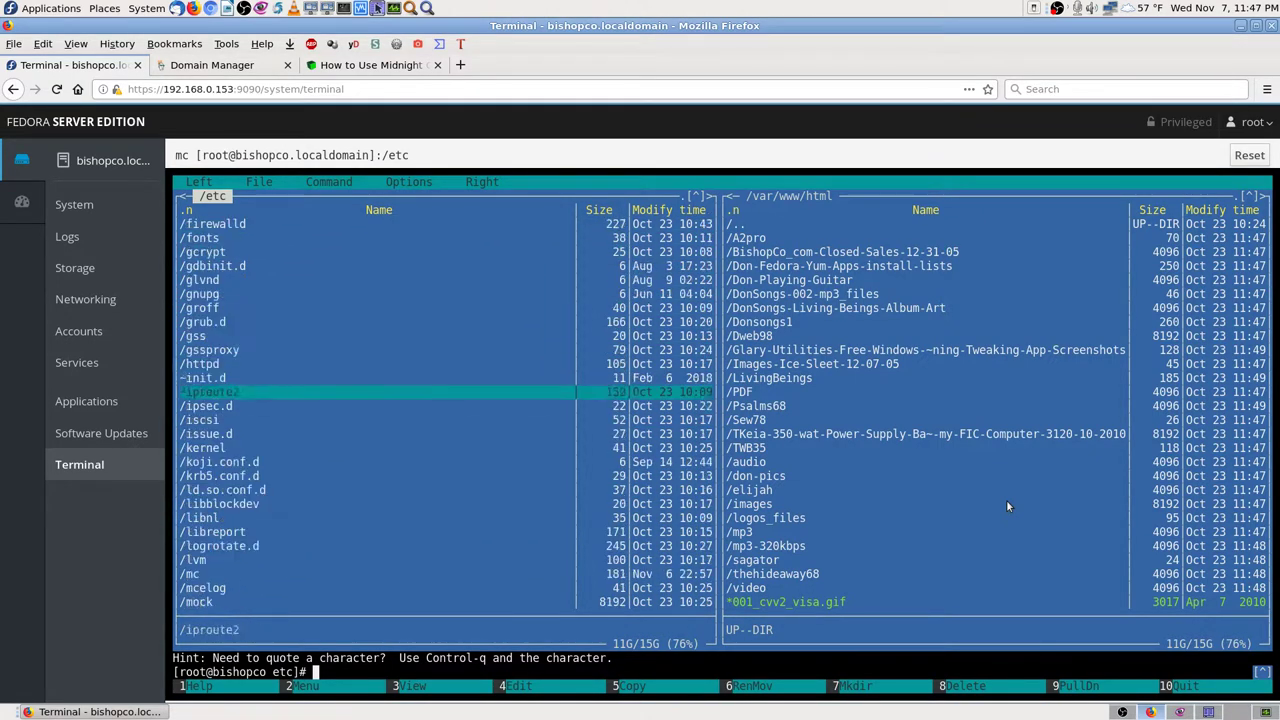
Find the dhcp directory in the /etc listing and open it
key("Down")
key("Down")
key("Down")
key("Down")
key("Down")
key("Down")
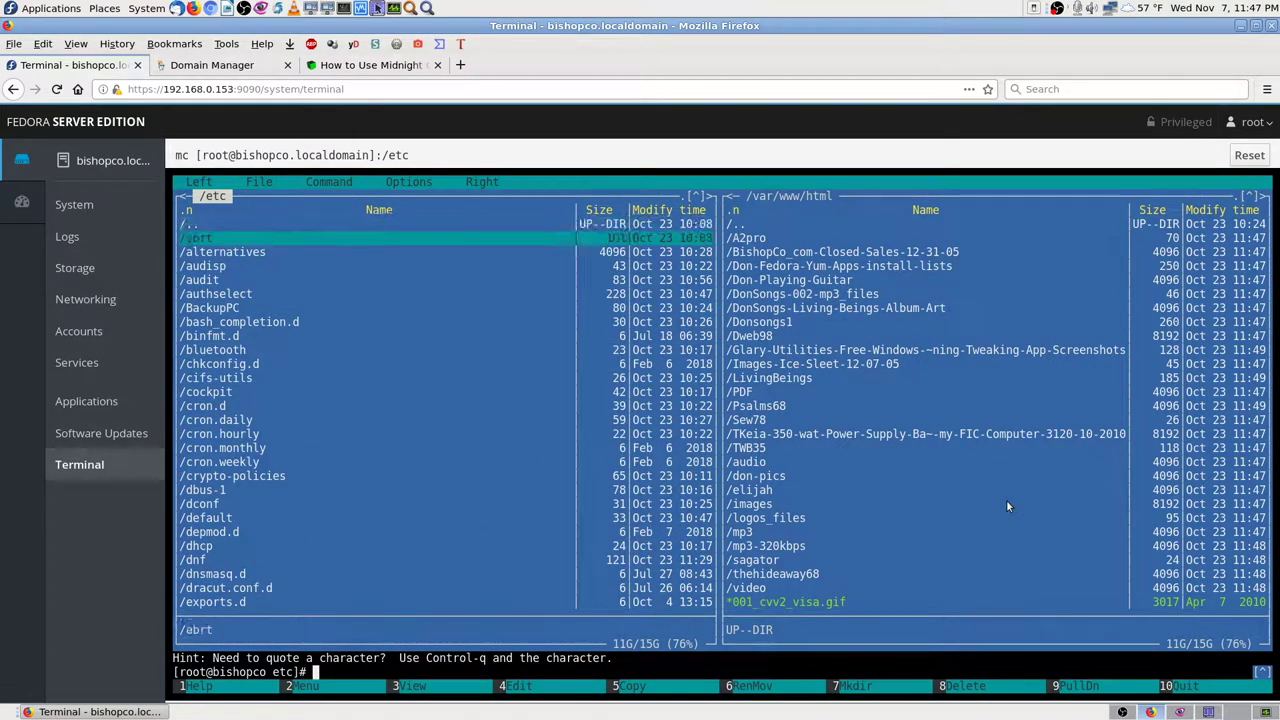
key("Down")
key("Down")
key("Down")
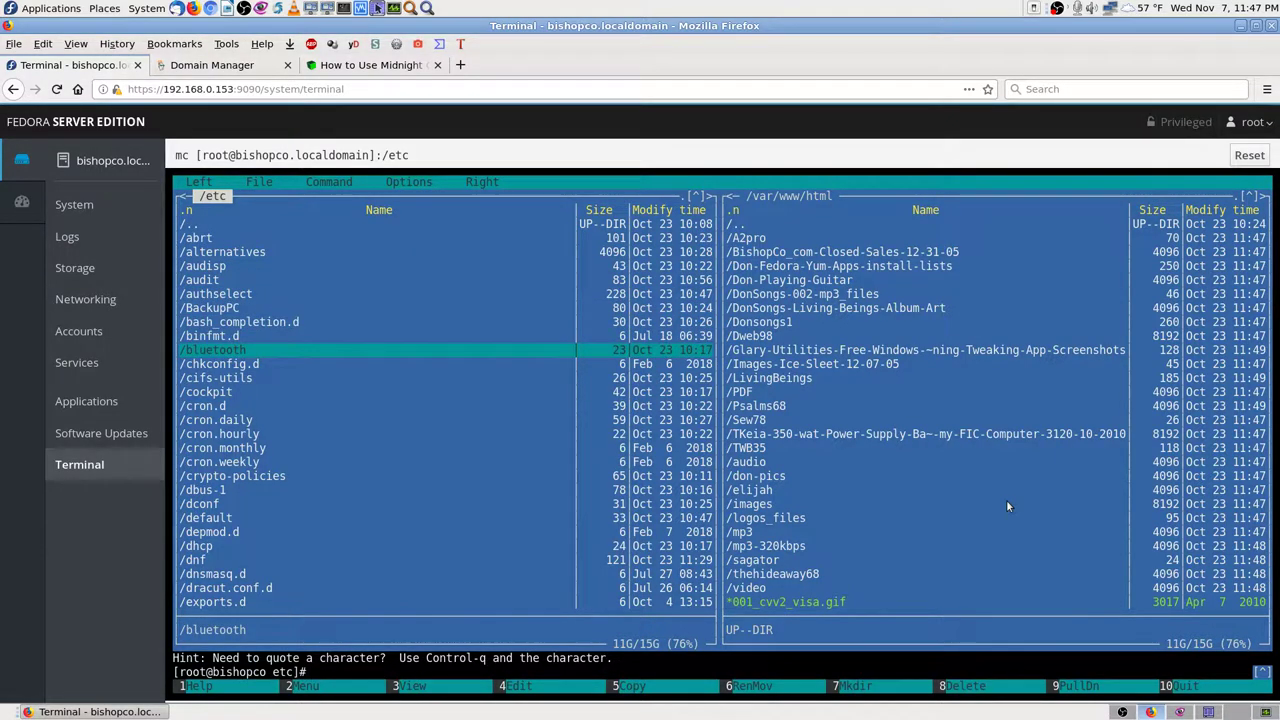
key("Down")
key("Down")
key("Down")
key("Down")
key("Down")
key("Down")
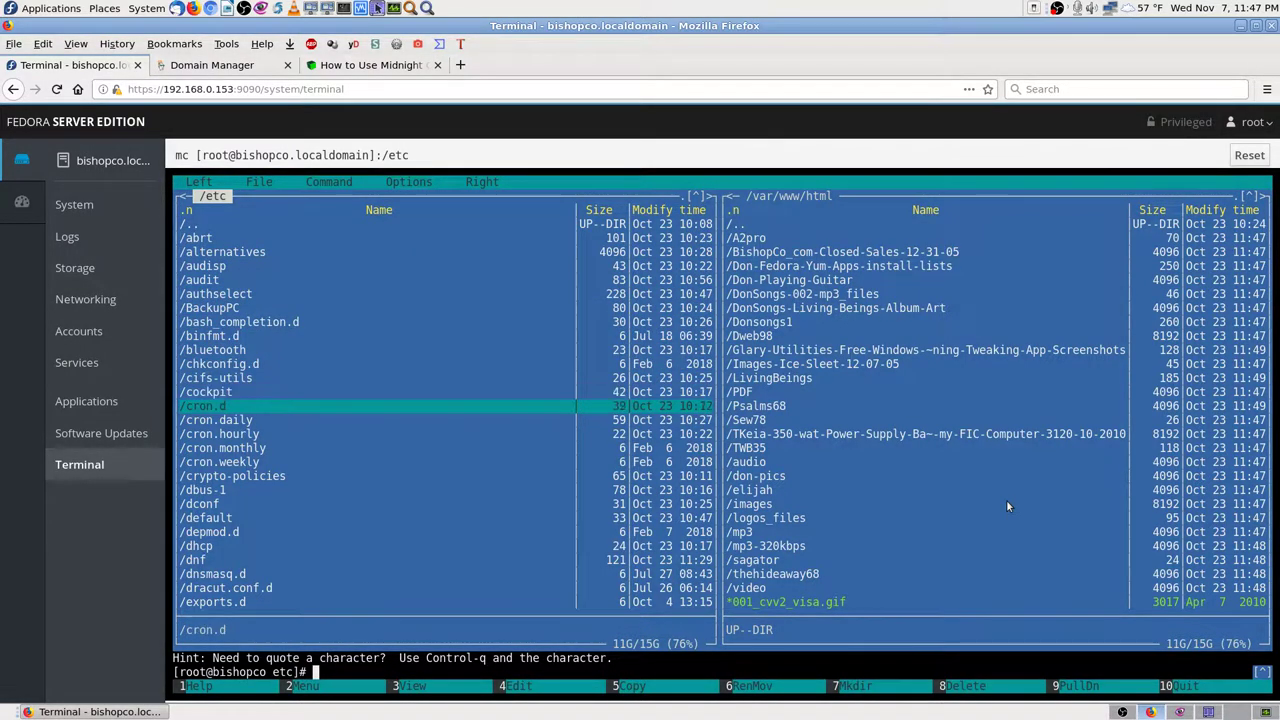
key("Down")
key("Down")
key("Down")
key("Down")
key("Down")
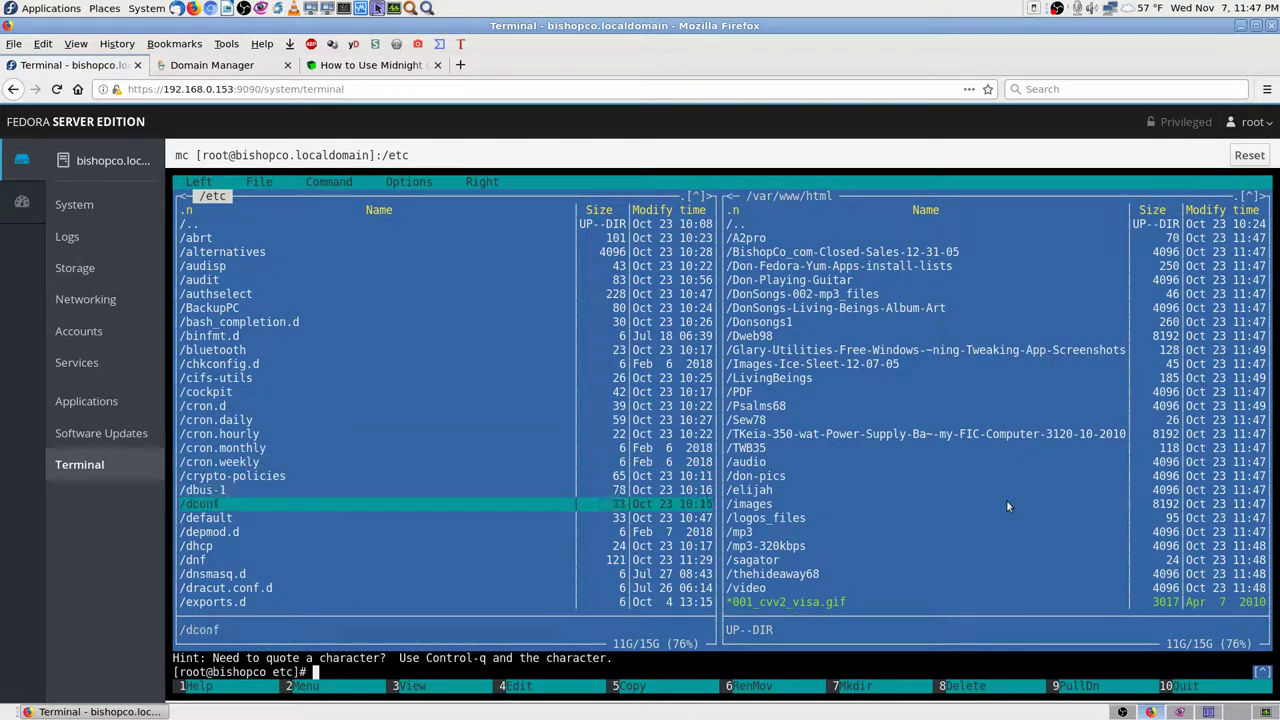
key("Down")
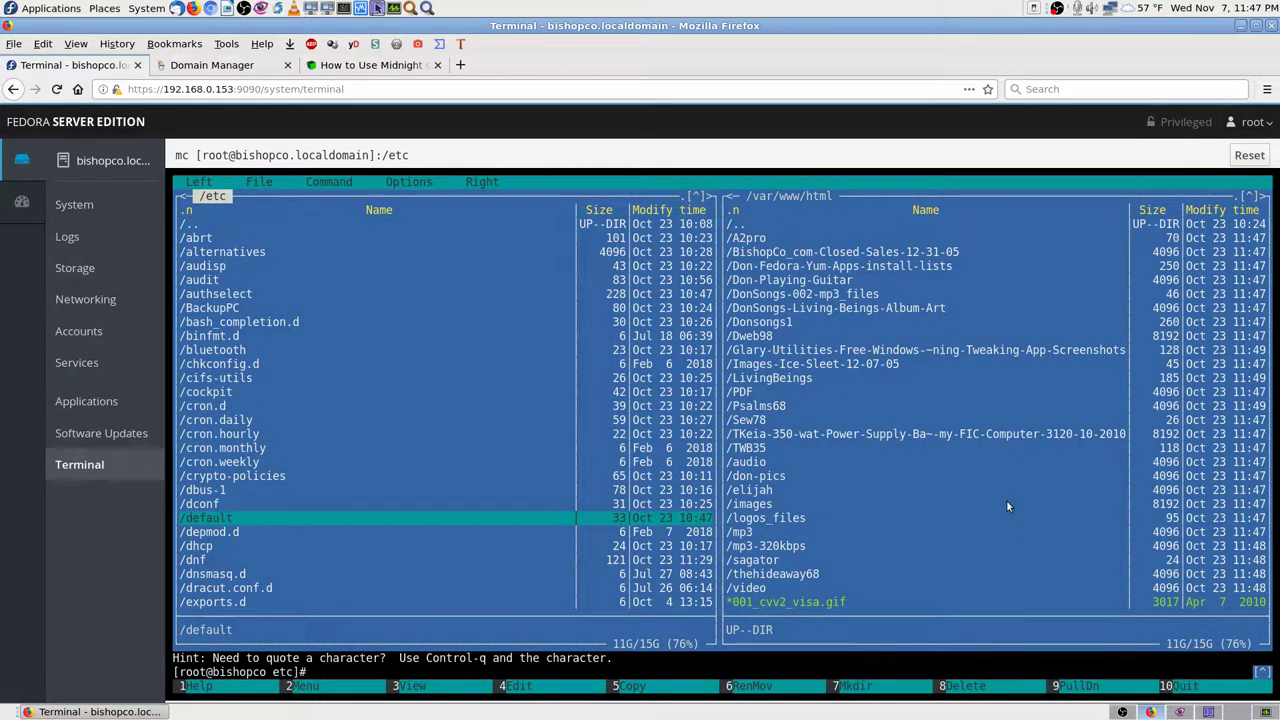
key("Up")
key("Up")
key("Down")
key("Down")
key("Down")
key("Down")
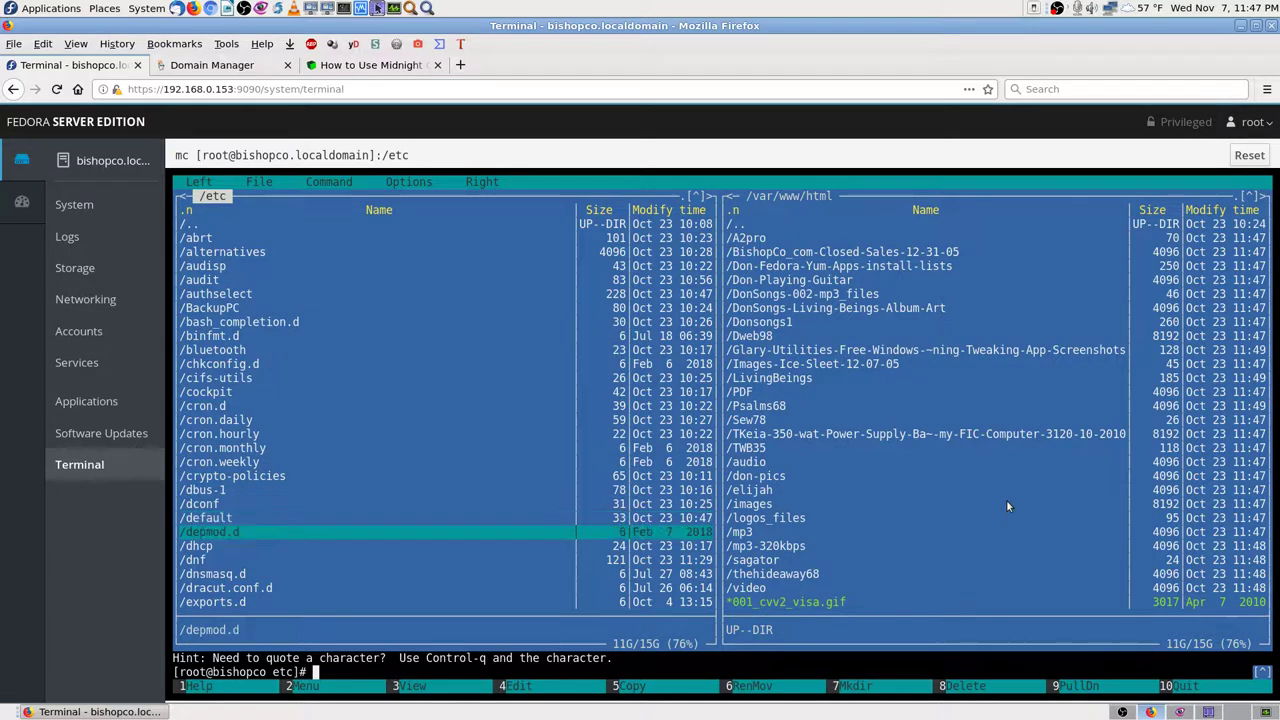
key("Return")
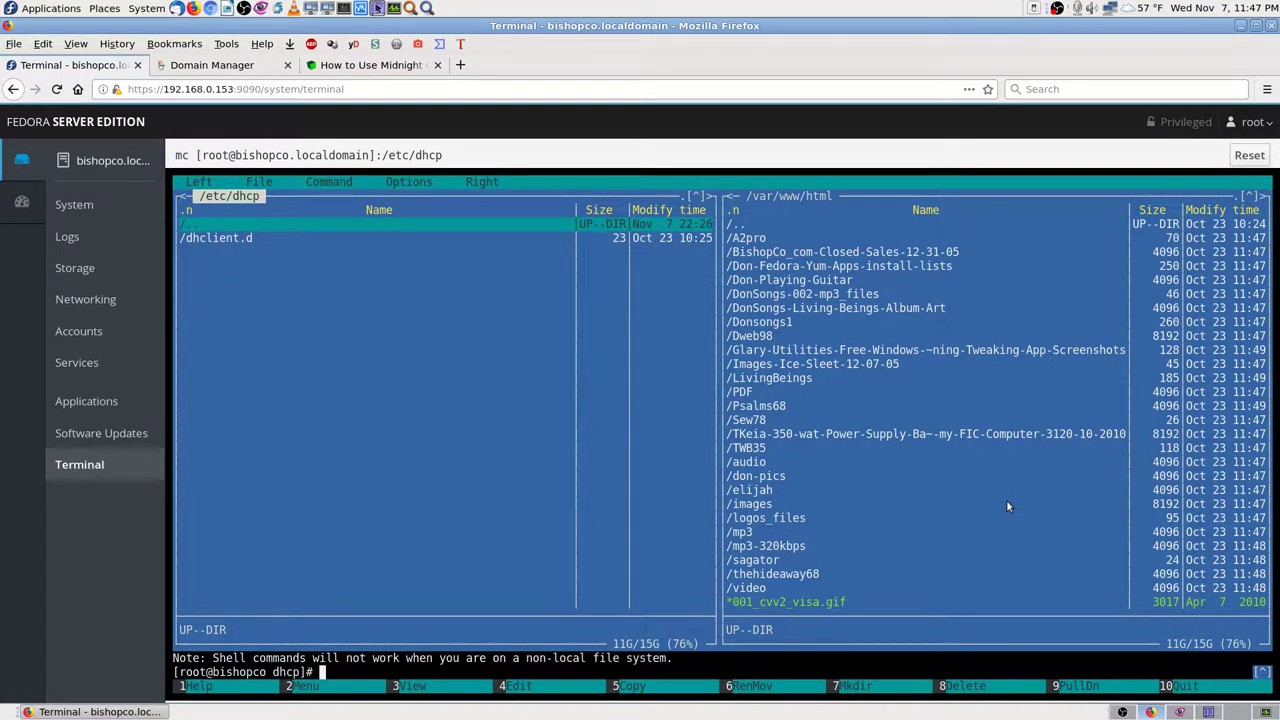
Highlight the dhclient.d directory and switch to Gwenview to review the /etc/dhcp listing screenshot and the following dhclient.conf screenshot
key("Down")
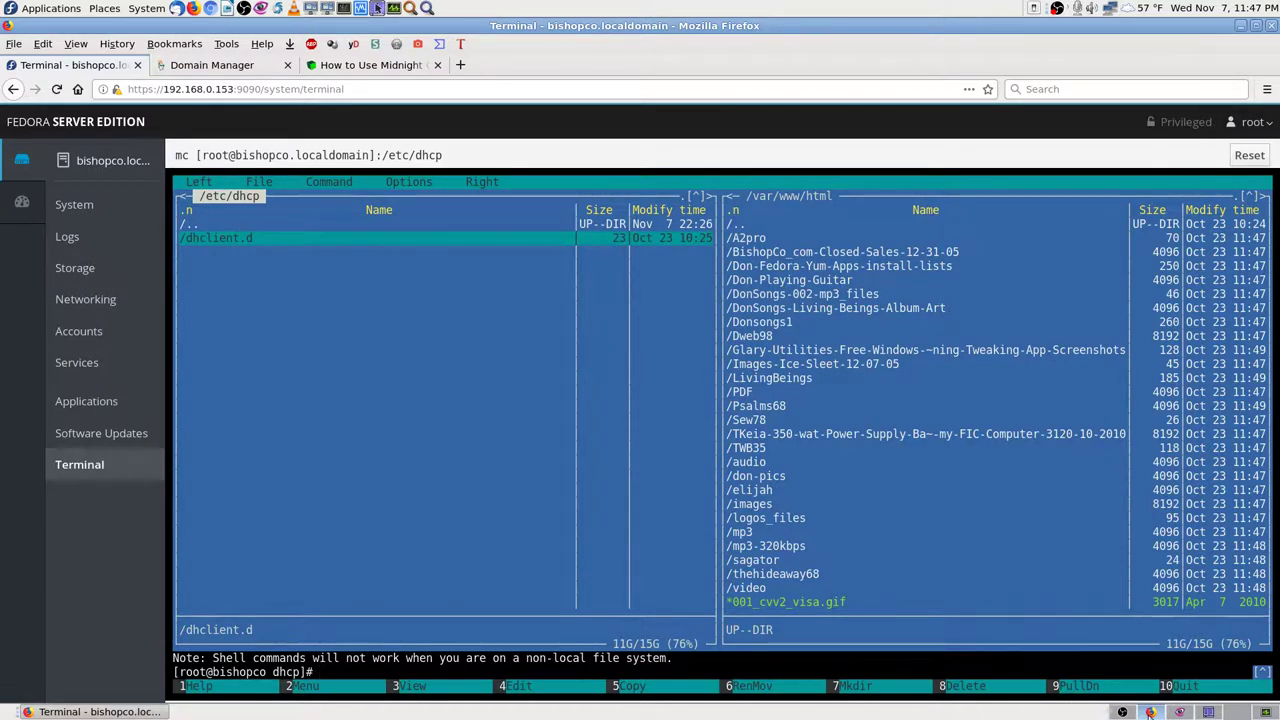
left_click(1180, 712)
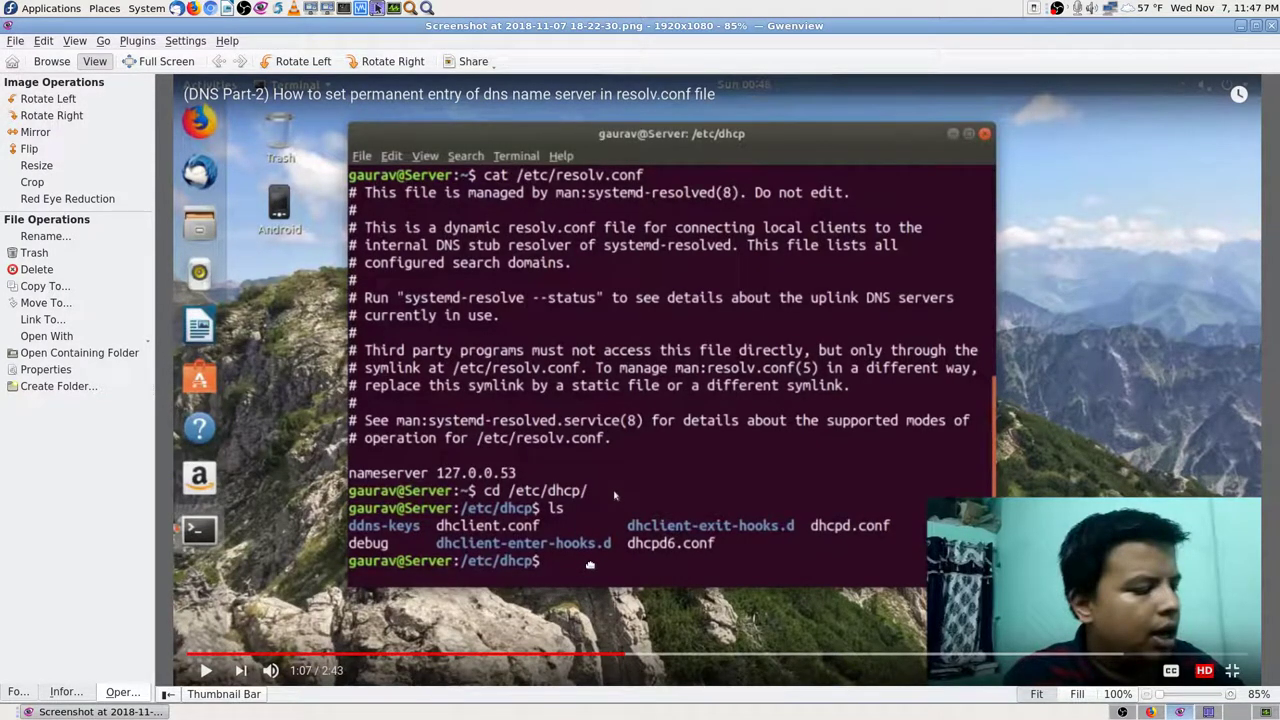
scroll(590, 565, "down", 1)
scroll(590, 565, "up", 1)
key("Right")
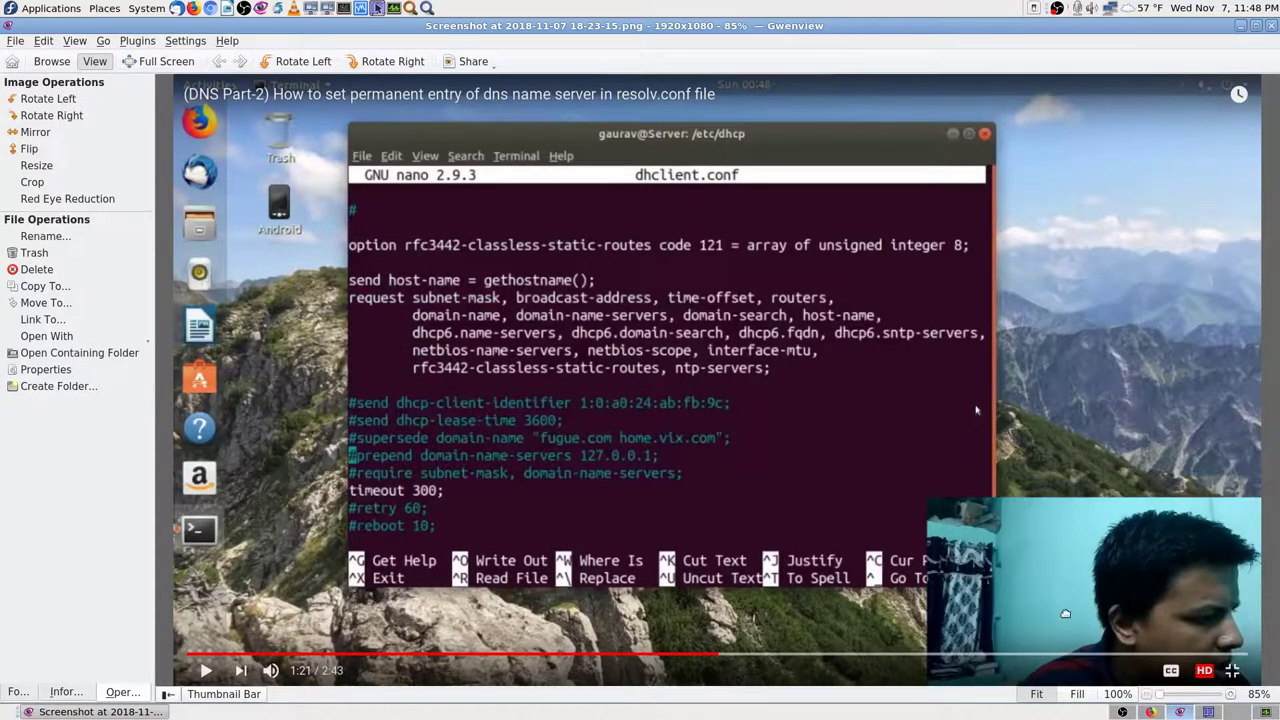
Compare the server's /etc/dhcp contents in Firefox with the tutorial's directory listing and dhclient.conf screenshots in Gwenview
left_click(1152, 712)
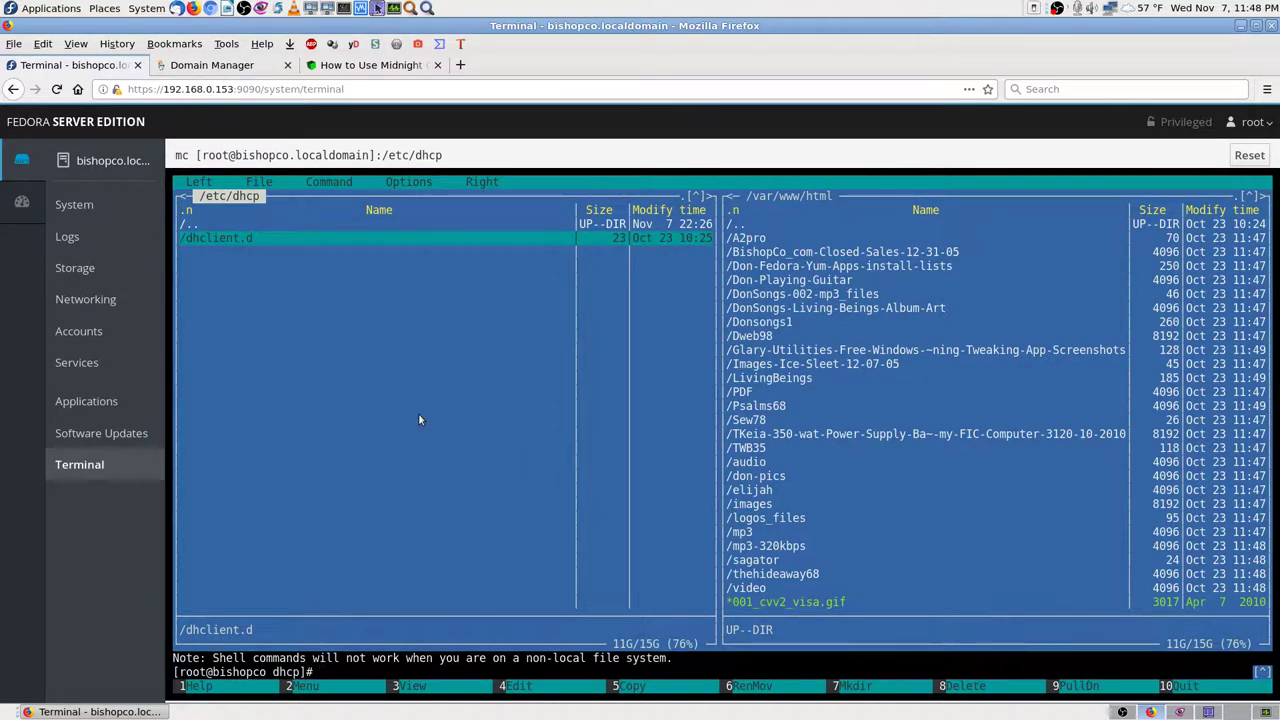
left_click(1180, 712)
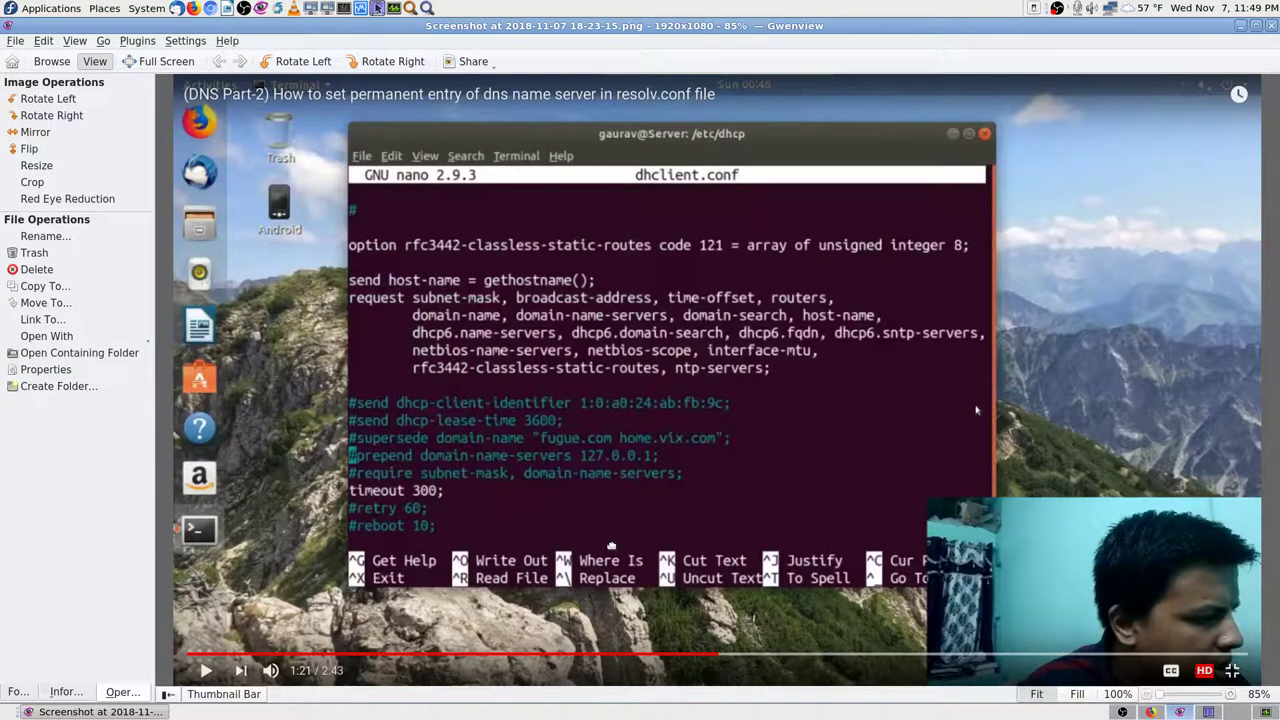
key("BackSpace")
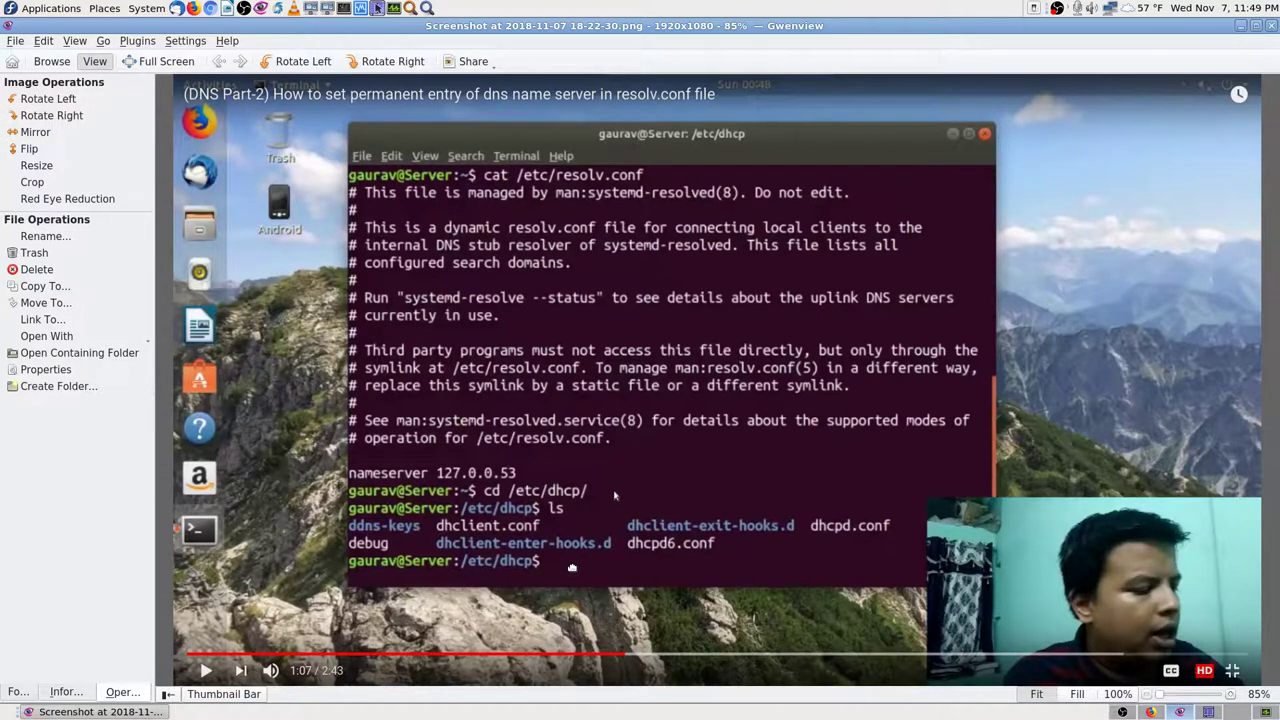
key("space")
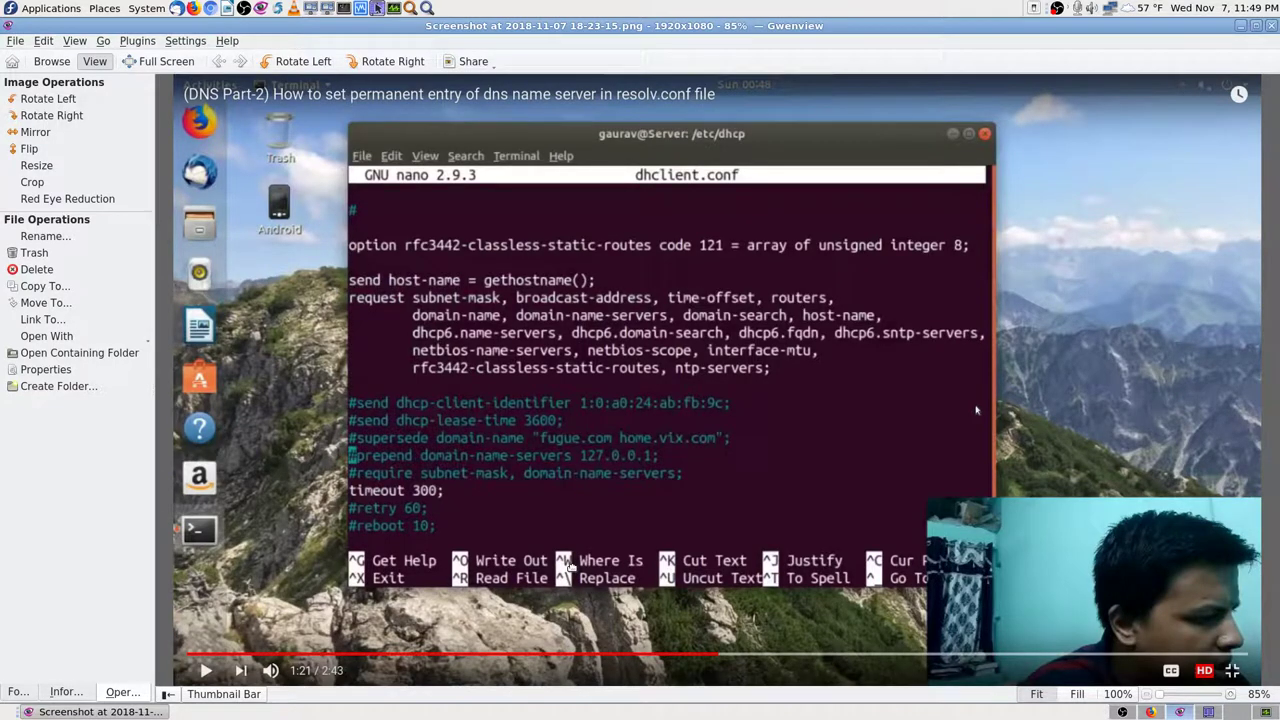
Switch to the server terminal in Firefox and try to view dhclient.d with Midnight Commander's View file command
left_click(1147, 712)
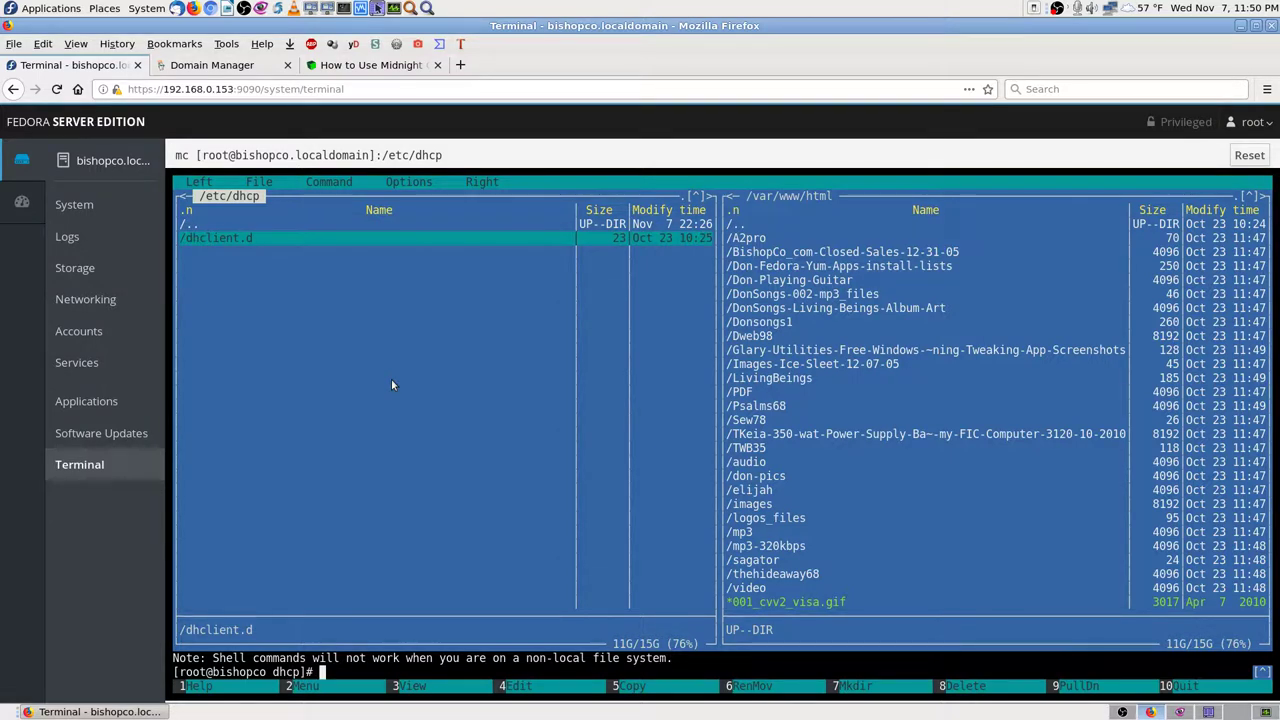
key("F9")
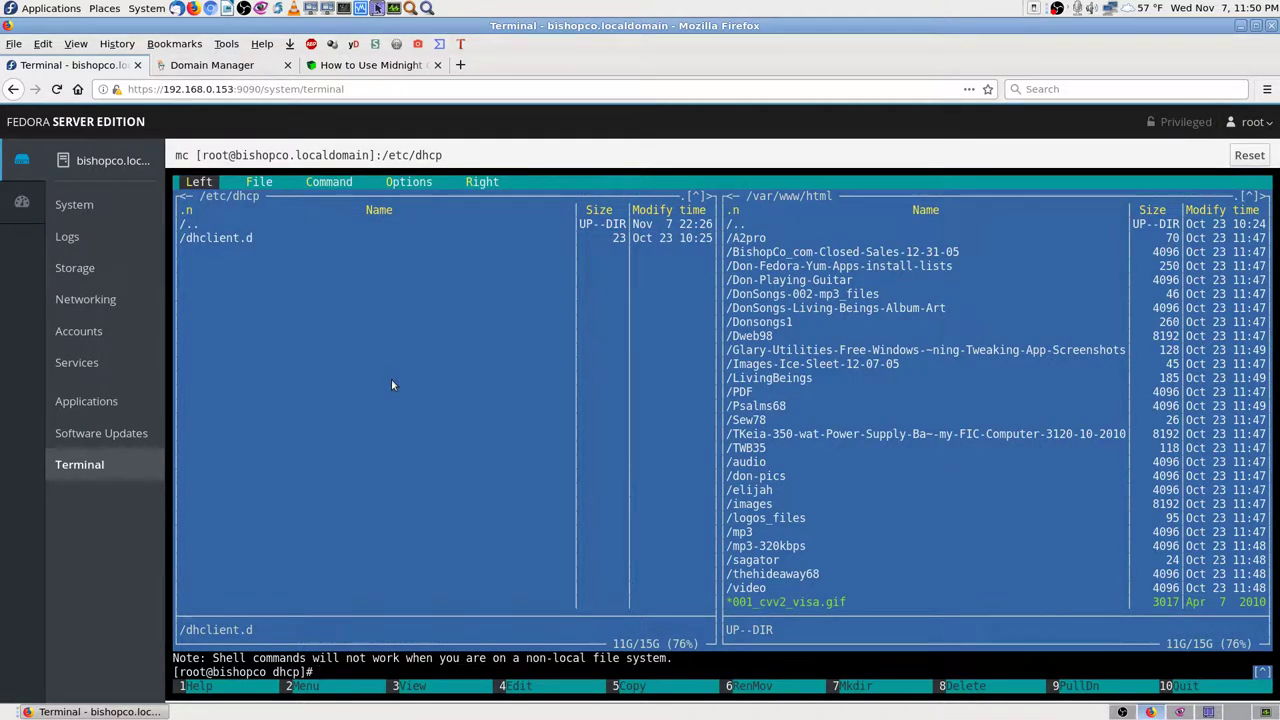
key("Right")
key("Right")
key("Right")
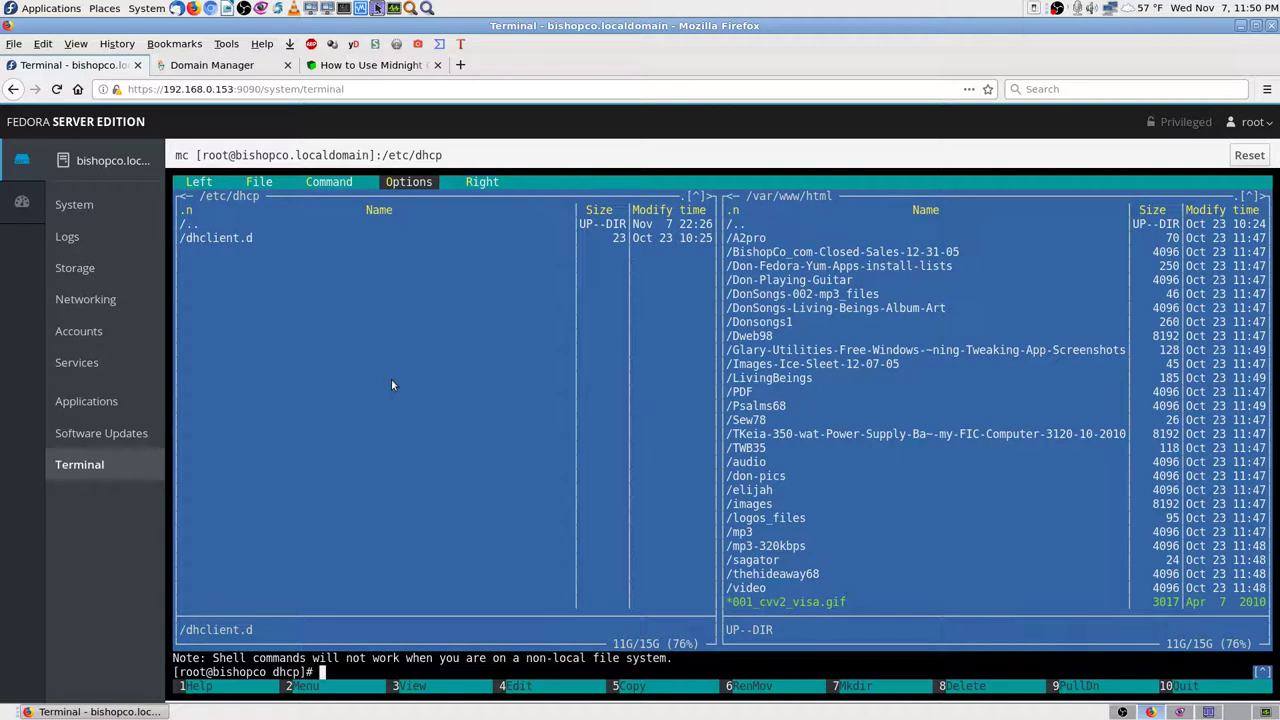
key("Left")
key("Left")
key("Left")
key("Right")
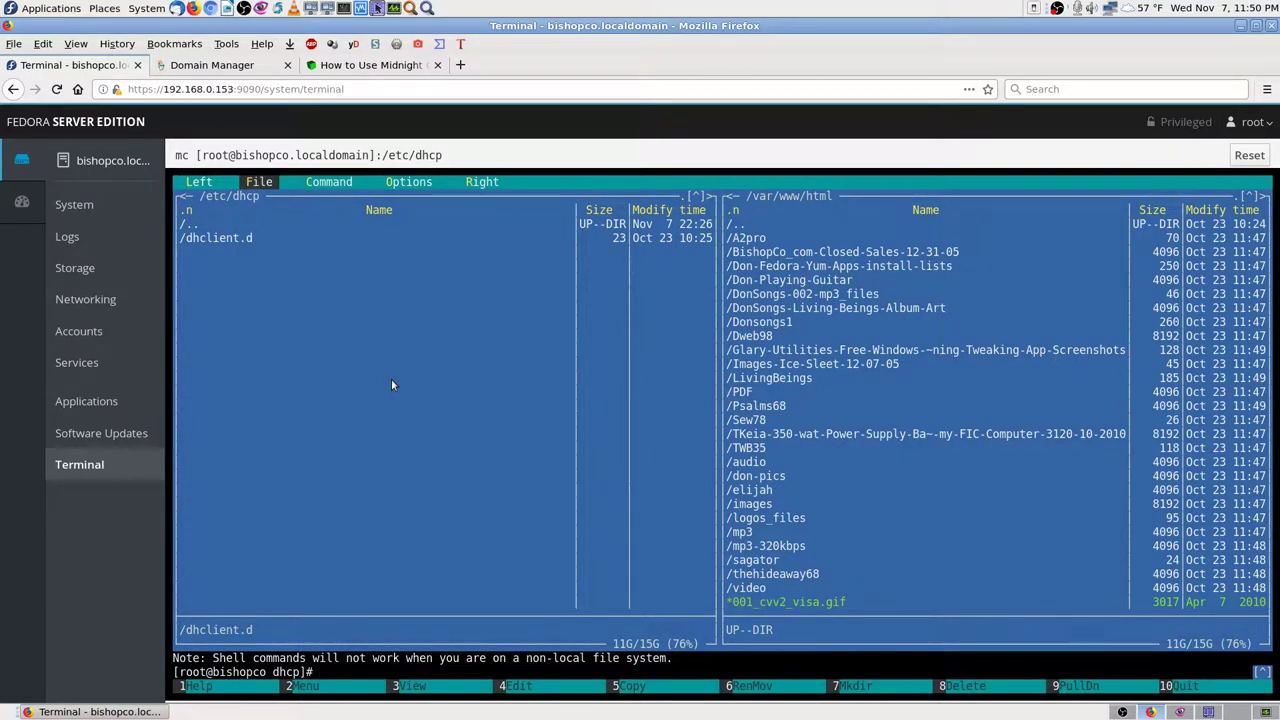
key("Return")
key("Down")
key("Return")
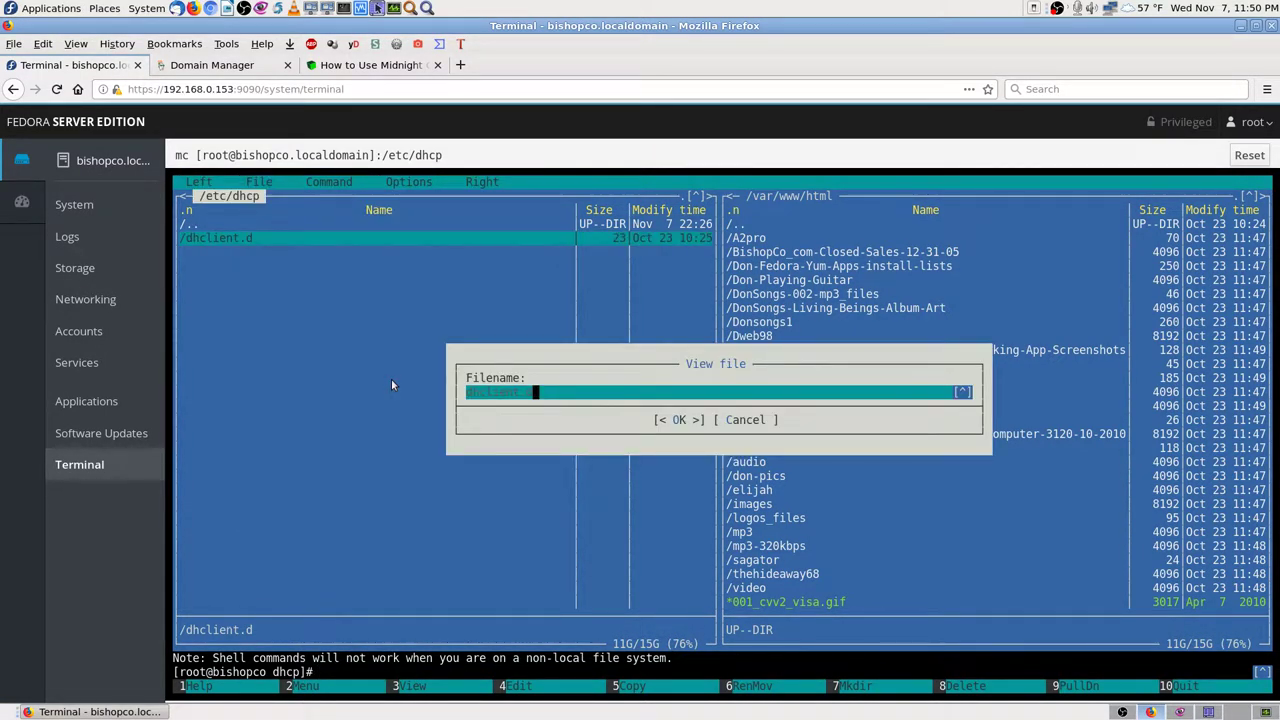
key("Return")
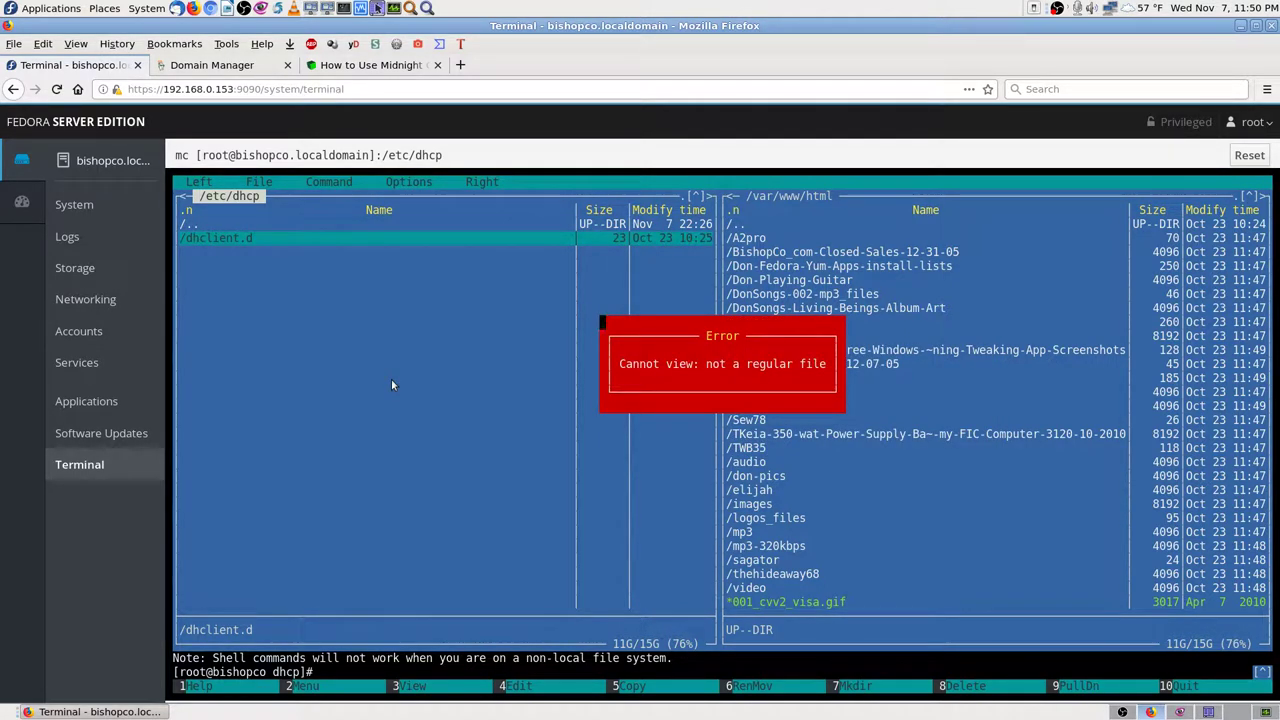
key("Return")
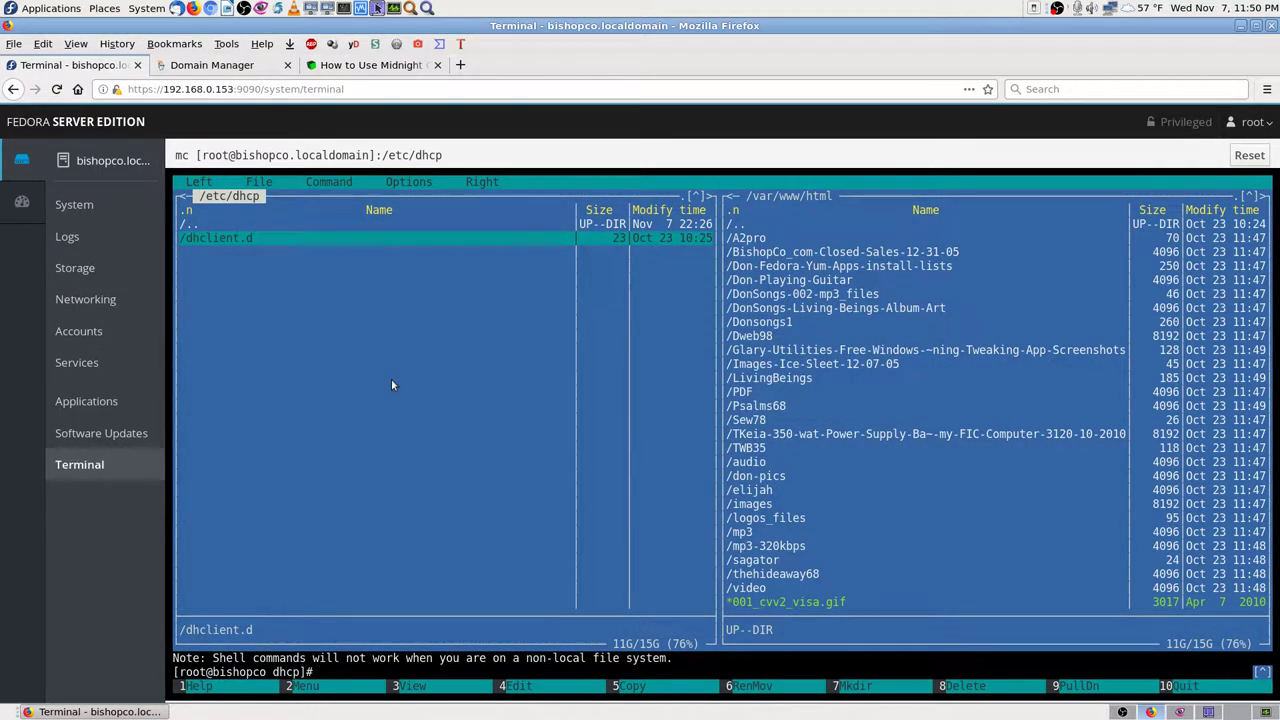
Return from /etc/dhcp to the parent /etc directory, entering dhcp once more and leaving it again
key("Up")
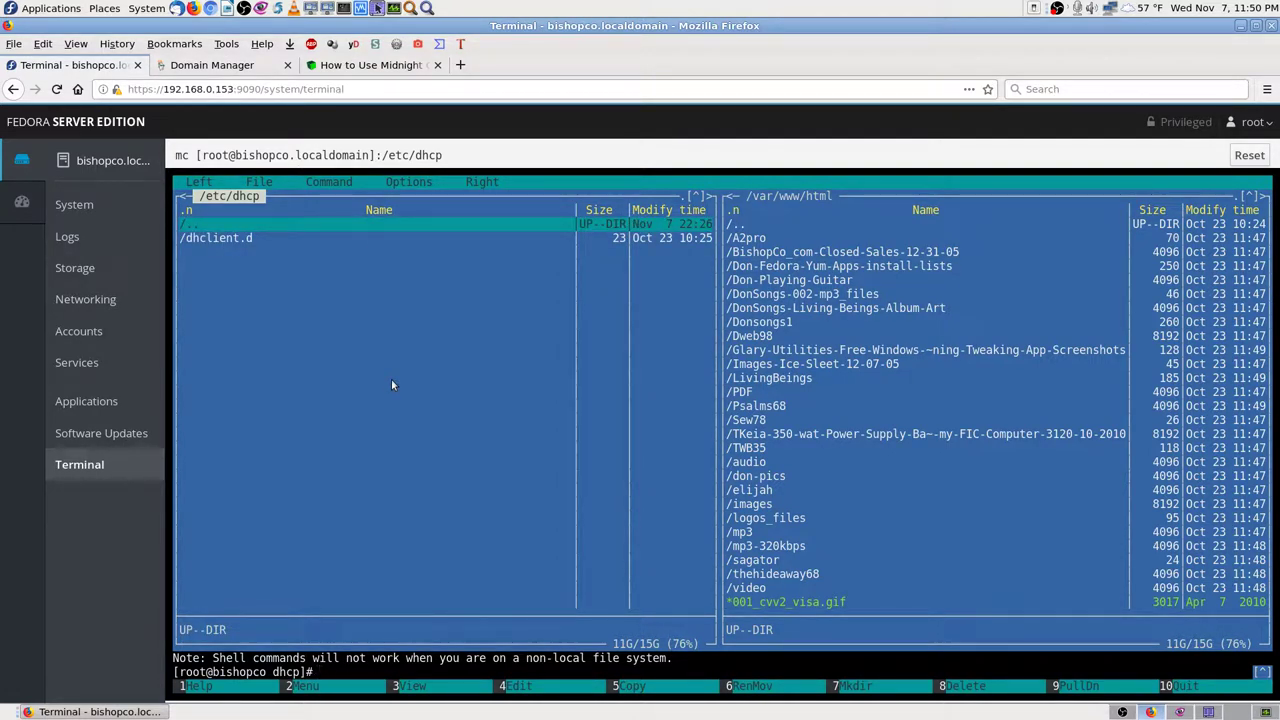
key("Return")
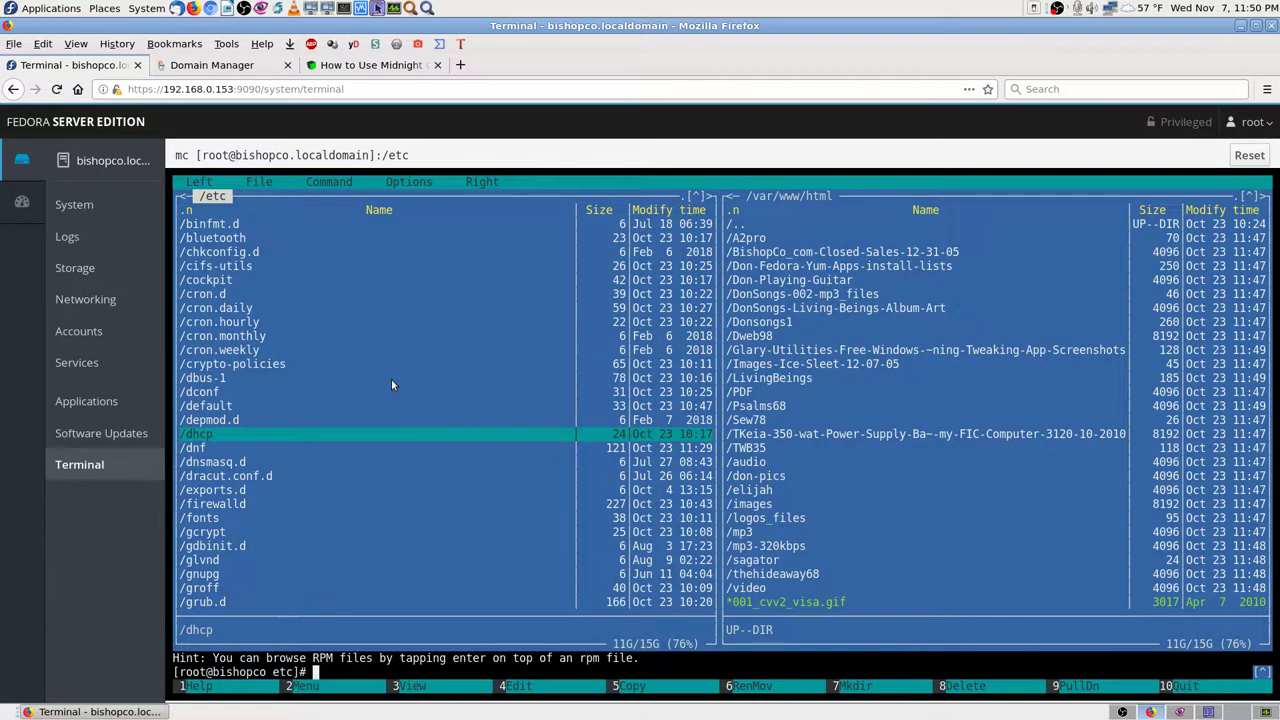
key("Return")
key("Return")
Look up the /etc listing from the dhcp directory to the parent-directory entry at its start
key("Up")
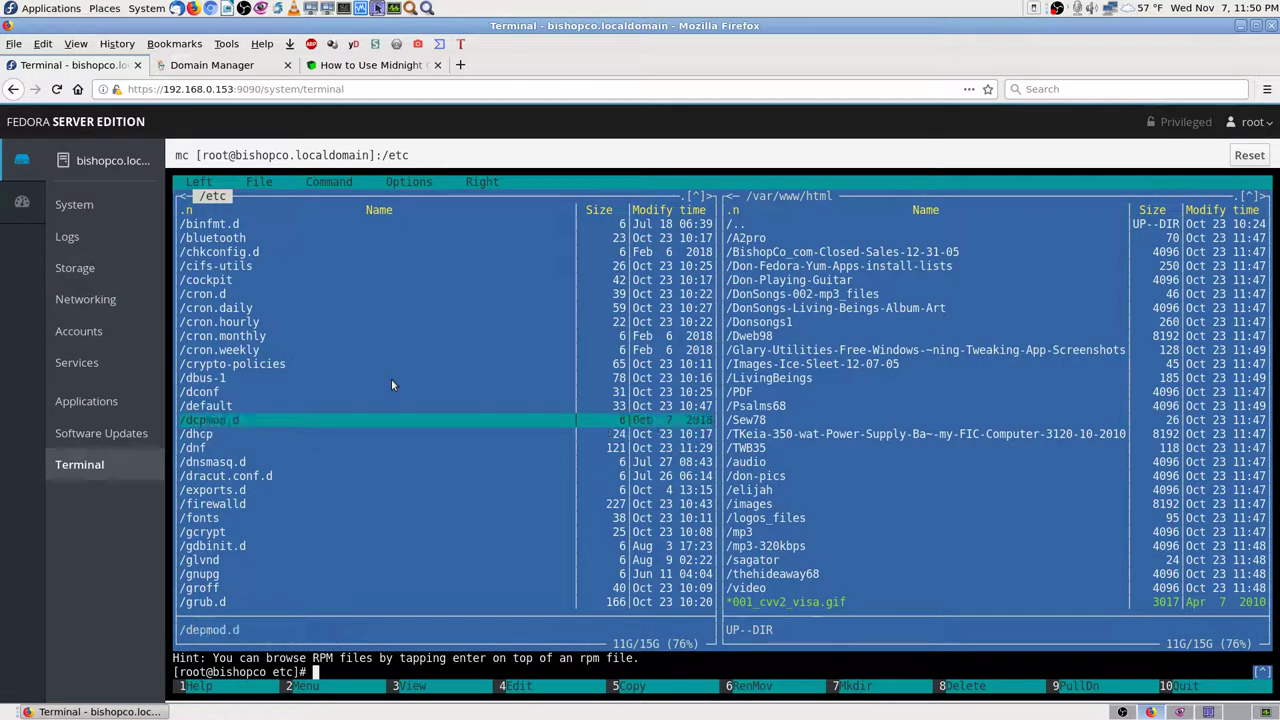
key("Up")
key("Up")
key("Up")
key("Up")
key("Up")
key("Up")
key("Up")
key("Up")
key("Up")
key("Up")
key("Up")
key("Up")
key("Up")
key("Up")
key("Up")
key("Up")
key("Up")
key("Up")
key("Up")
key("Up")
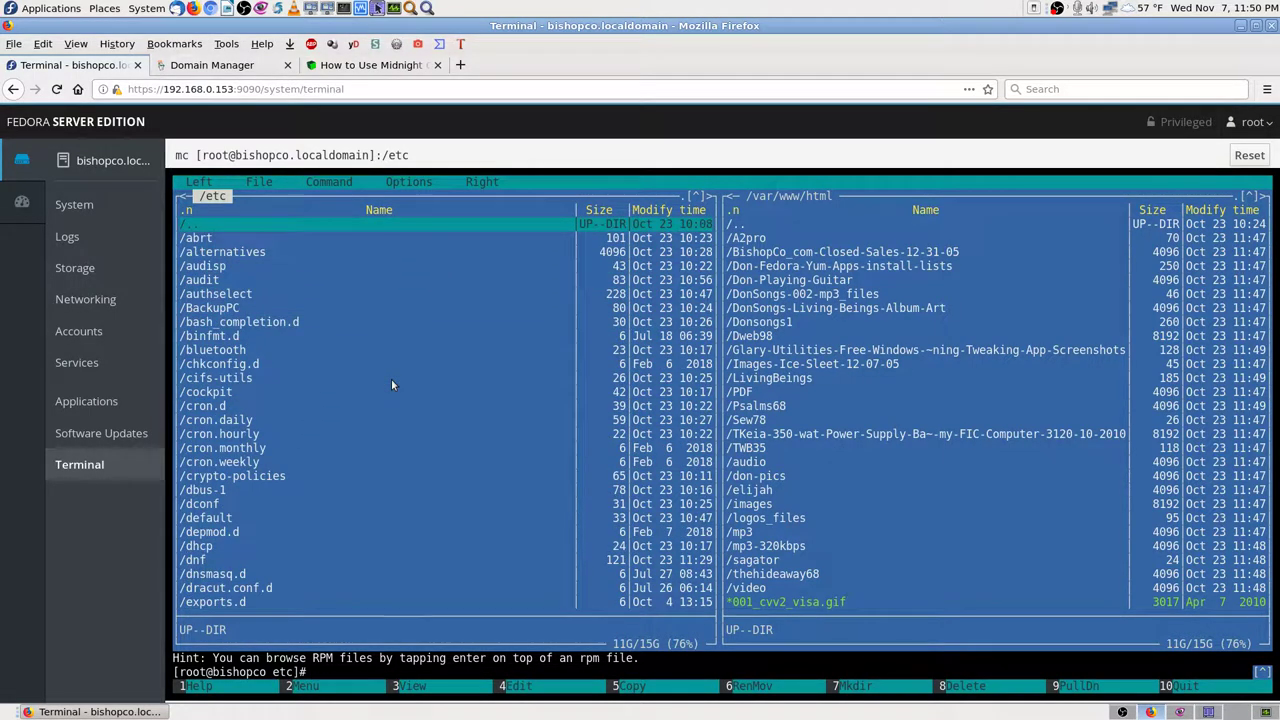
Look through the /etc directory entries from the parent-directory entry down to exports.d and back up to cron.monthly
key("Down")
key("Down")
key("Down")
key("Down")
key("Down")
key("Down")
key("Down")
key("Down")
key("Down")
key("Down")
key("Down")
key("Down")
key("Down")
key("Down")
key("Down")
key("Down")
key("Down")
key("Down")
key("Down")
key("Down")
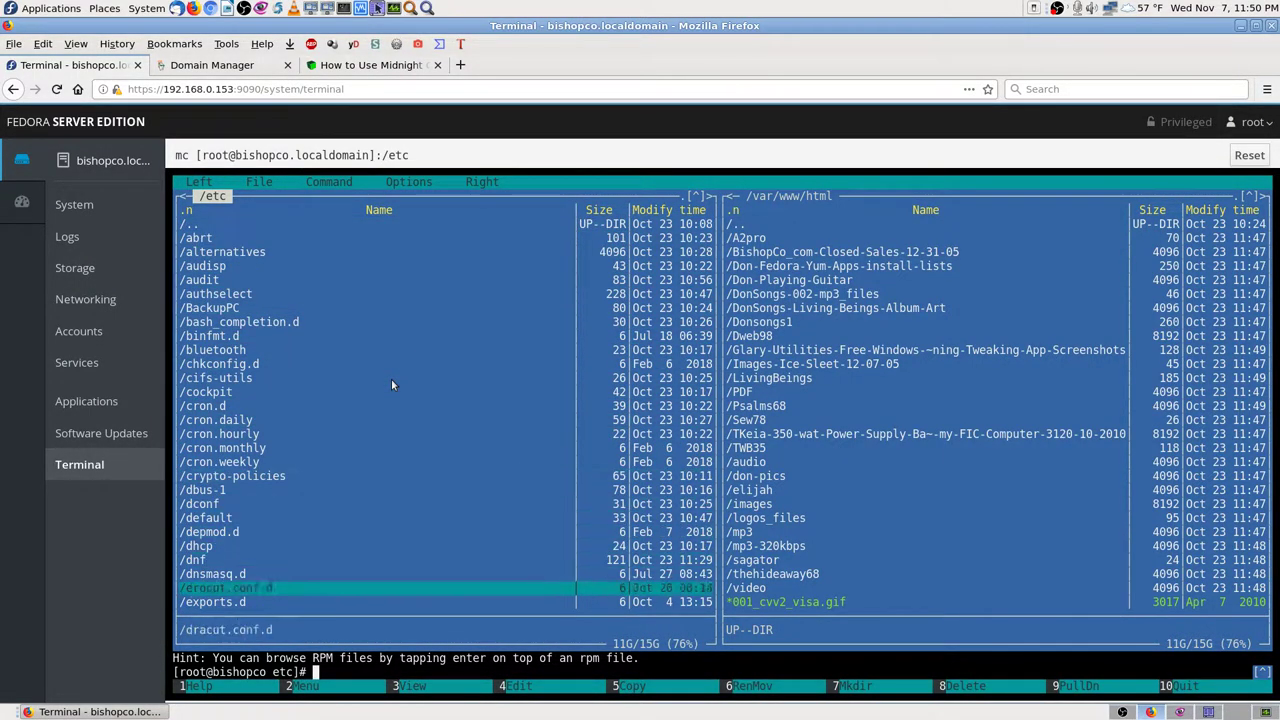
key("Down")
key("Up")
key("Up")
key("Up")
key("Up")
key("Up")
key("Up")
key("Up")
key("Up")
key("Up")
key("Up")
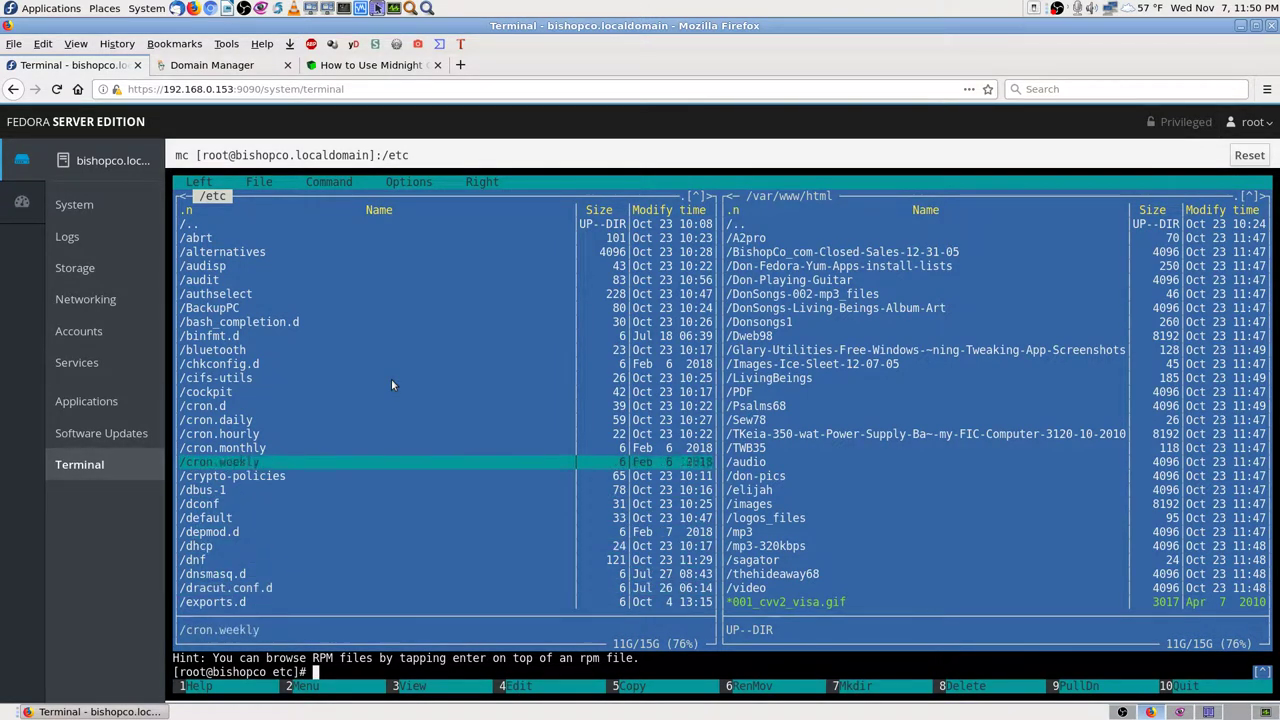
key("Up")
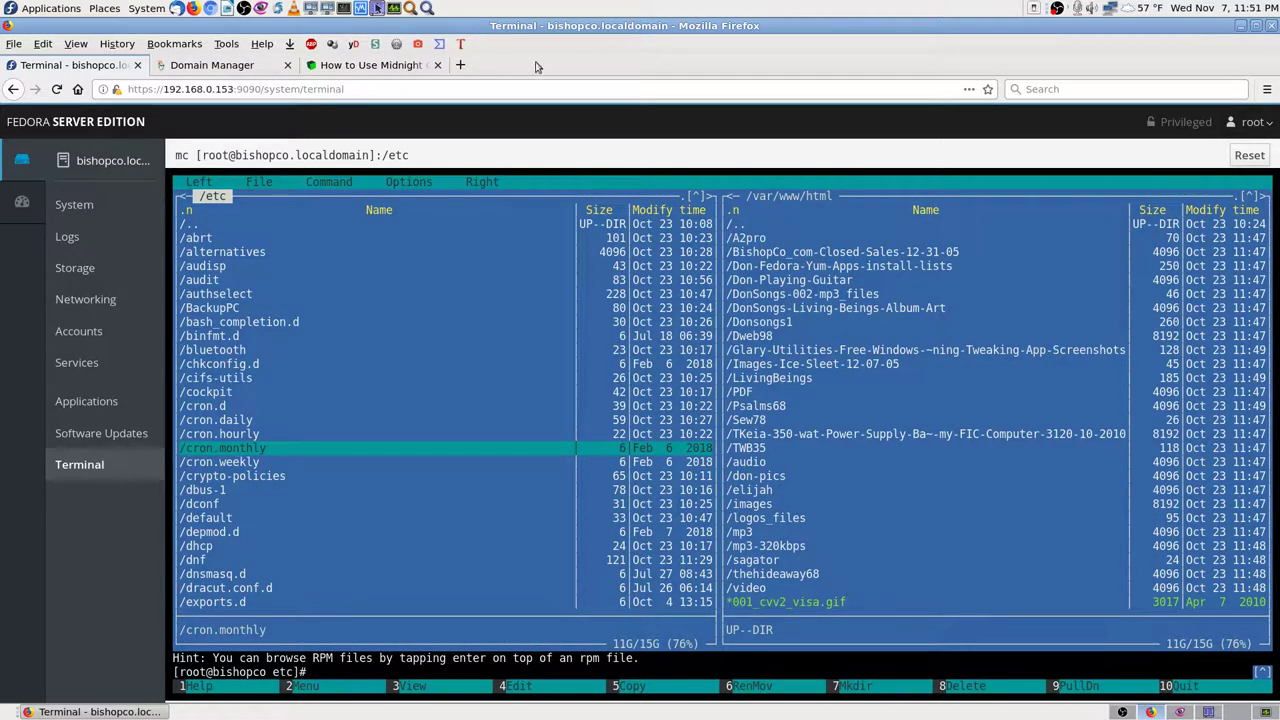
Check the open Midnight Commander guide and the Domain Manager's nameserver page, and return to the server terminal
left_click(381, 68)
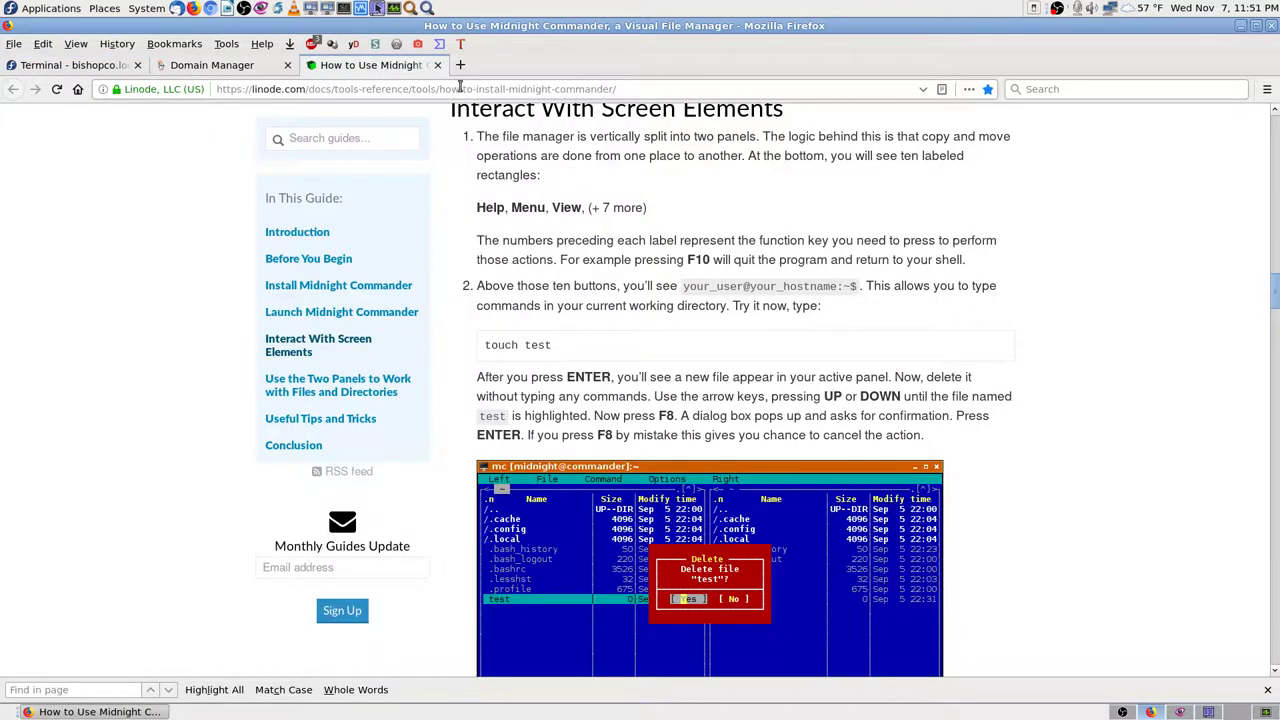
left_click(230, 68)
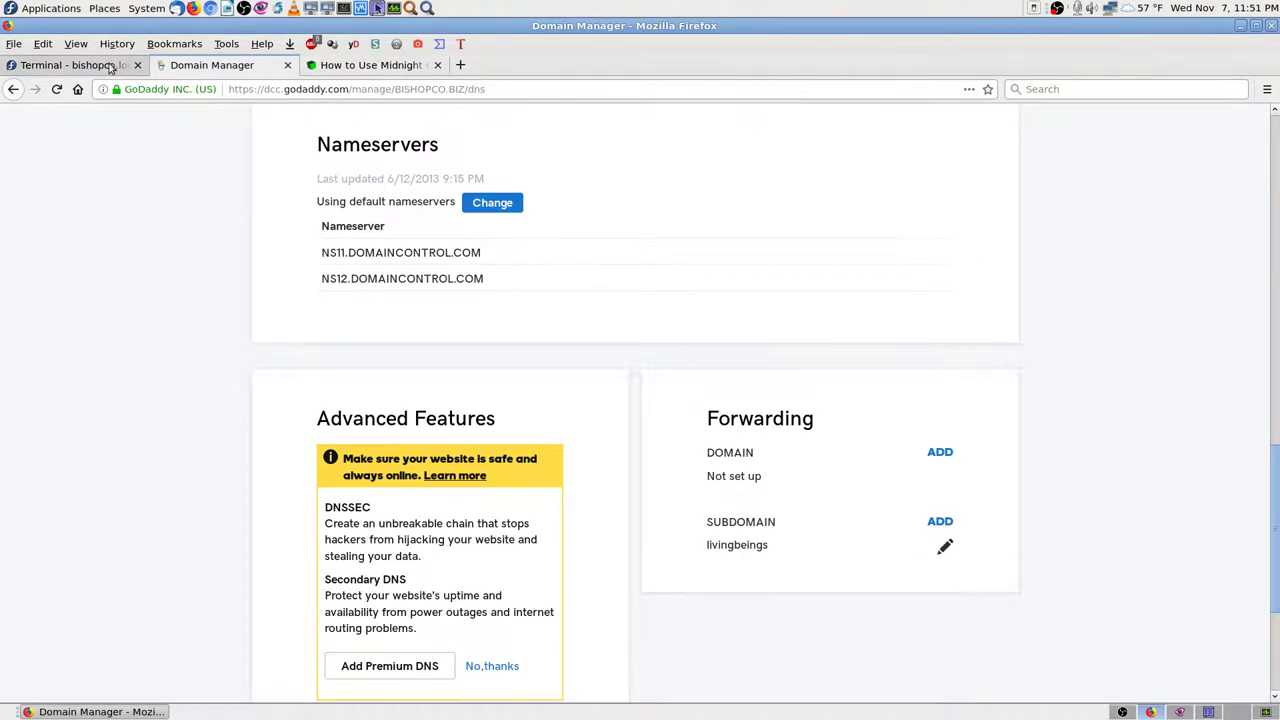
left_click(100, 65)
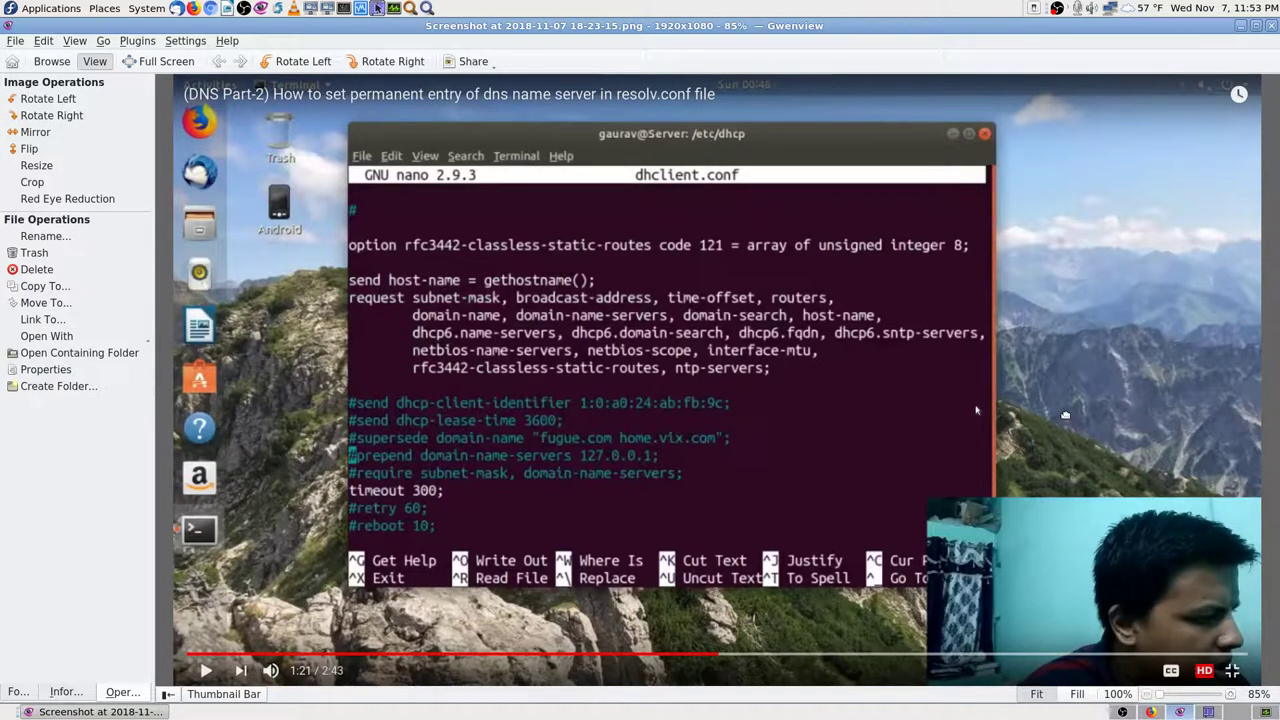
Browse the tutorial screenshots in Gwenview to the one showing cat /etc/resolv.conf, and return to the server terminal in Firefox
key("BackSpace")
key("BackSpace")
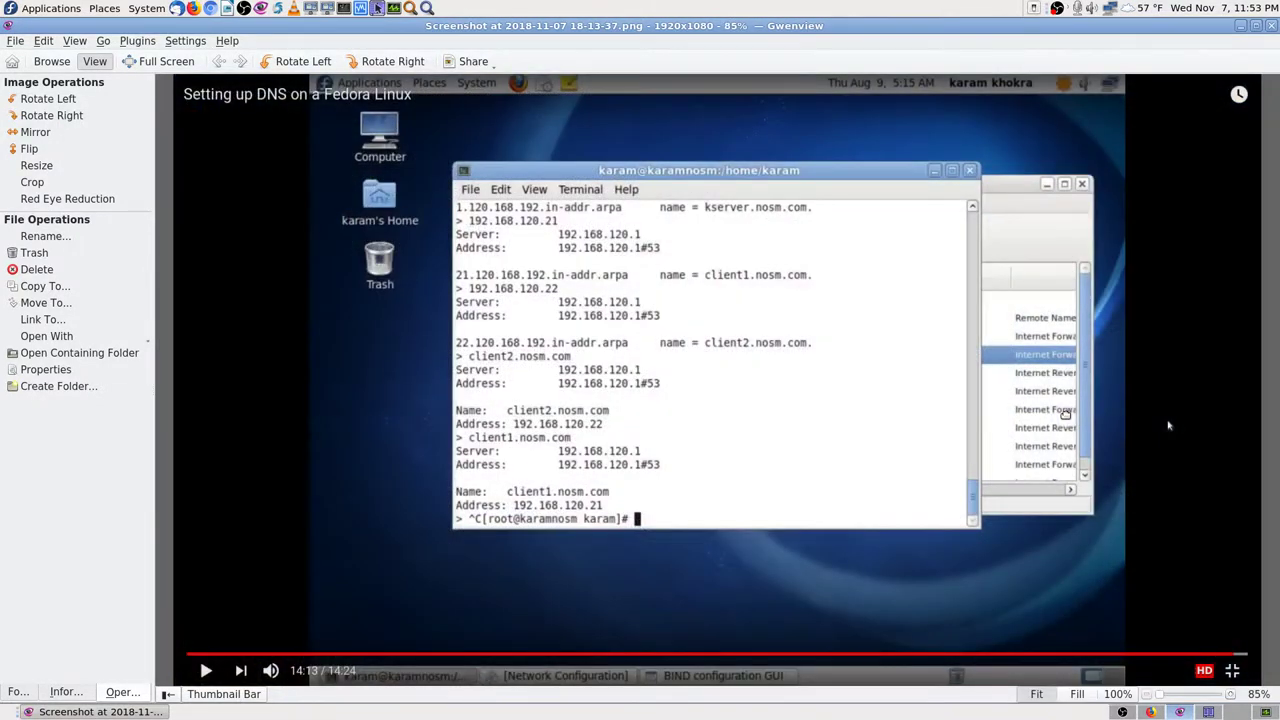
key("space")
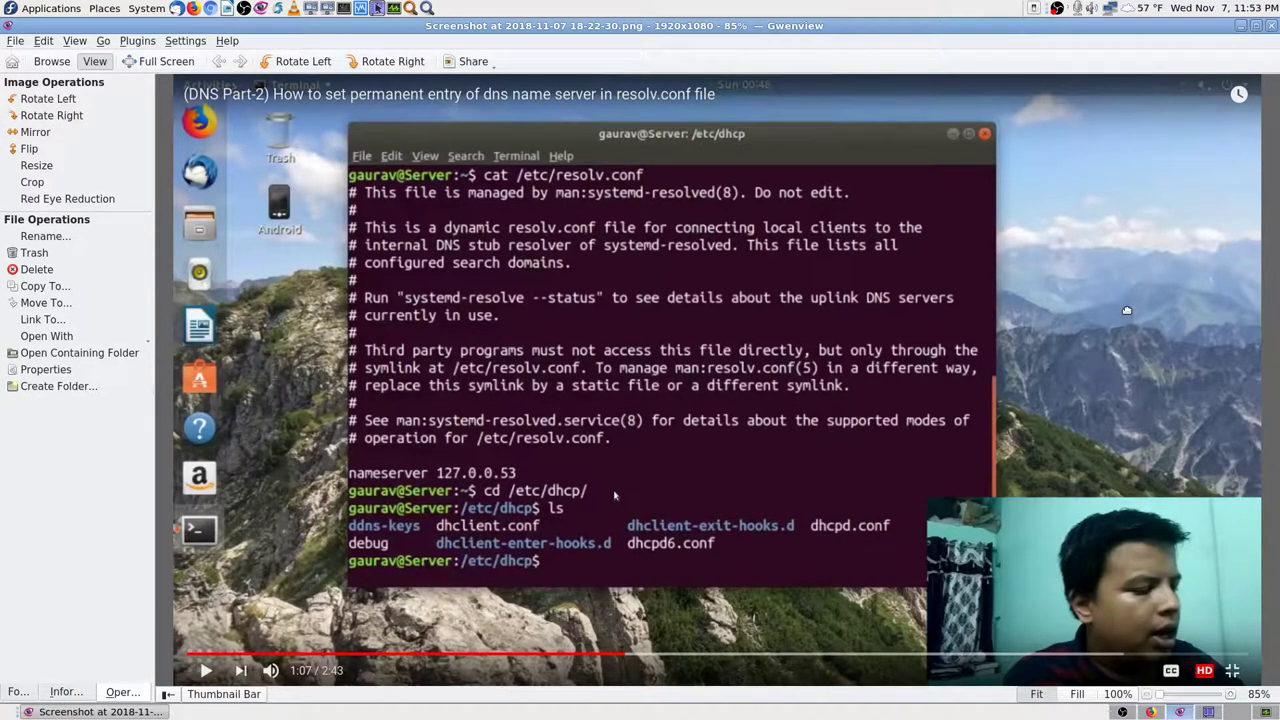
left_click(1116, 706)
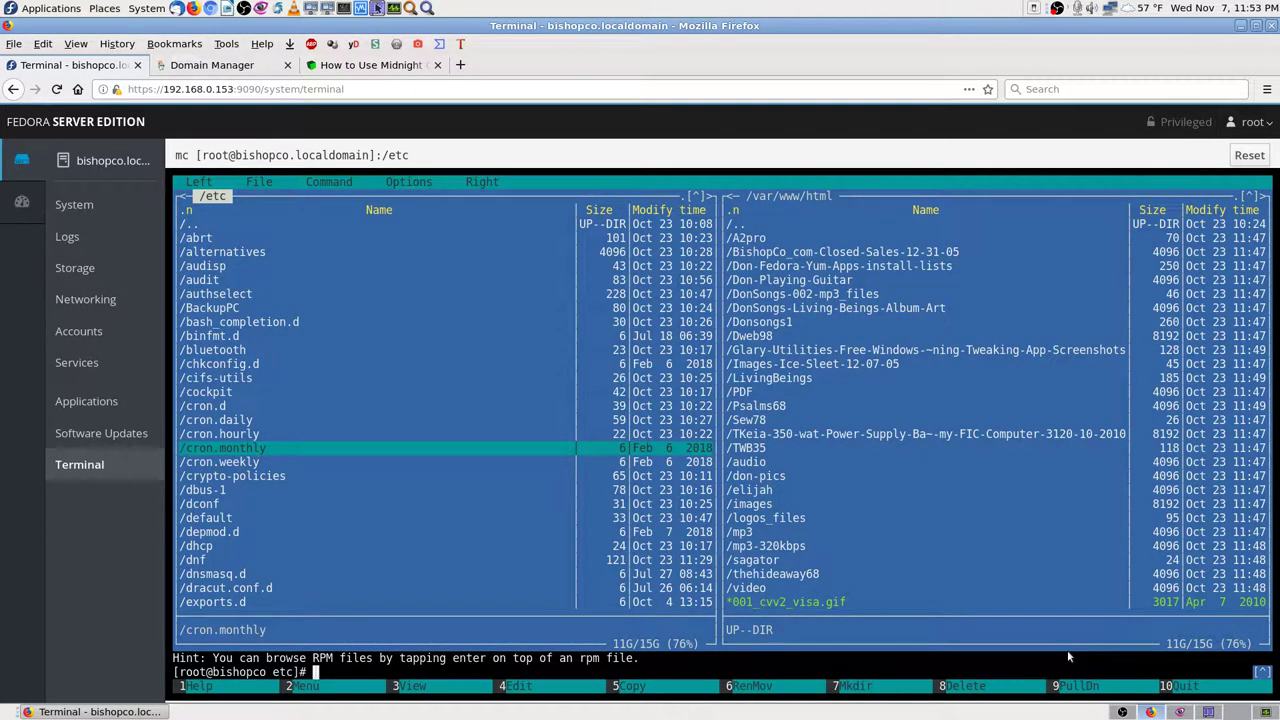
Switch from the Midnight Commander panels to the shell and display the file with cat /etc/resolv.conf
key("ctrl+o")
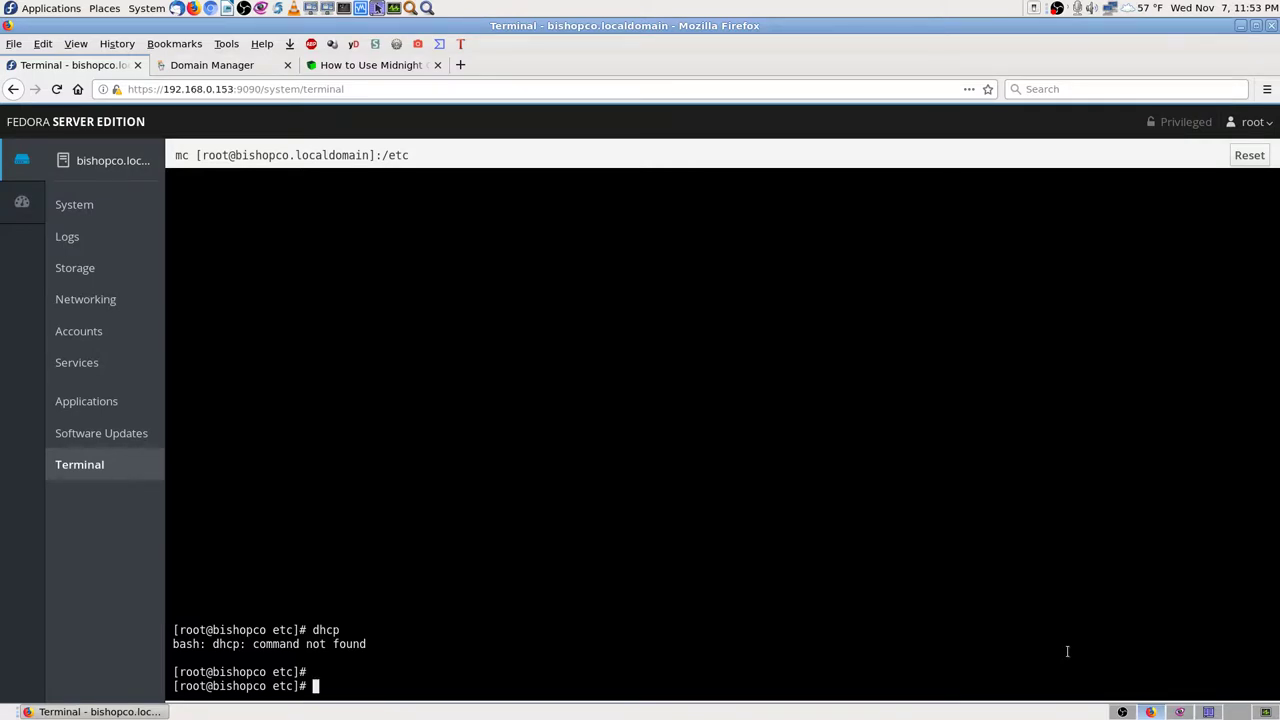
type("cat /etc/resolv.conf")
key("Return")
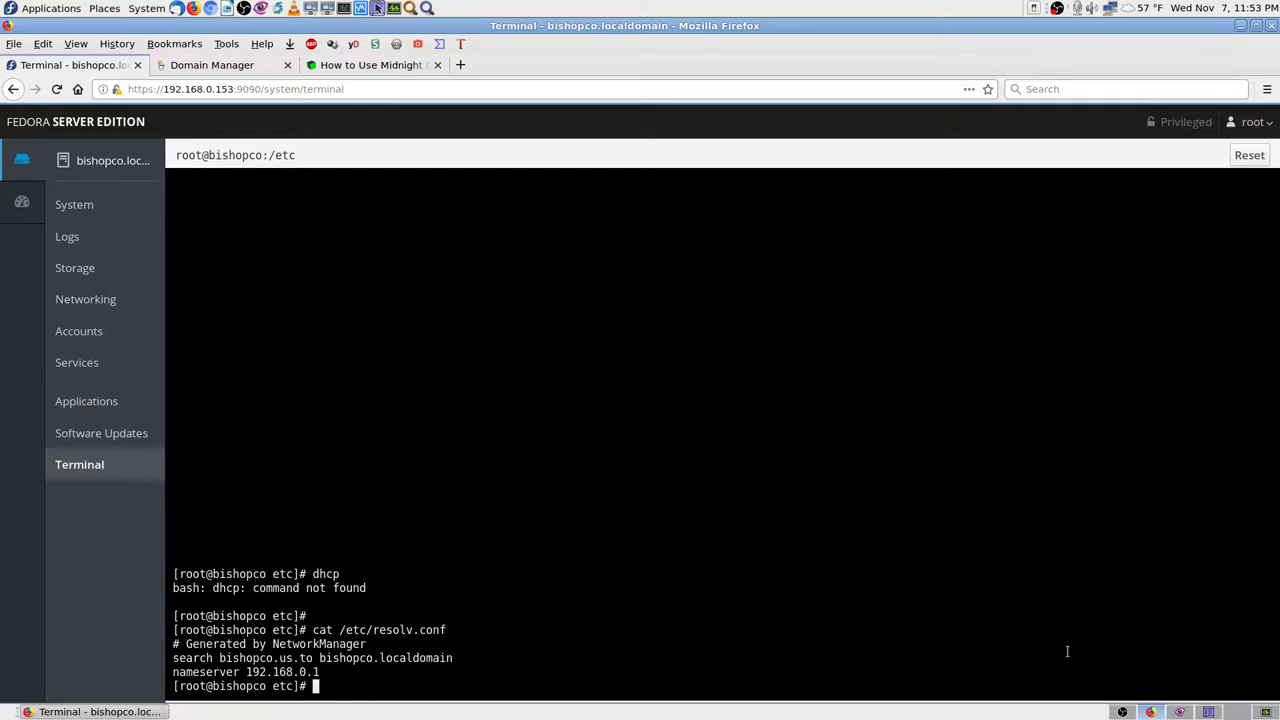
Discard the unfinished nano command and start Midnight Commander with mc in /etc
type("nano")
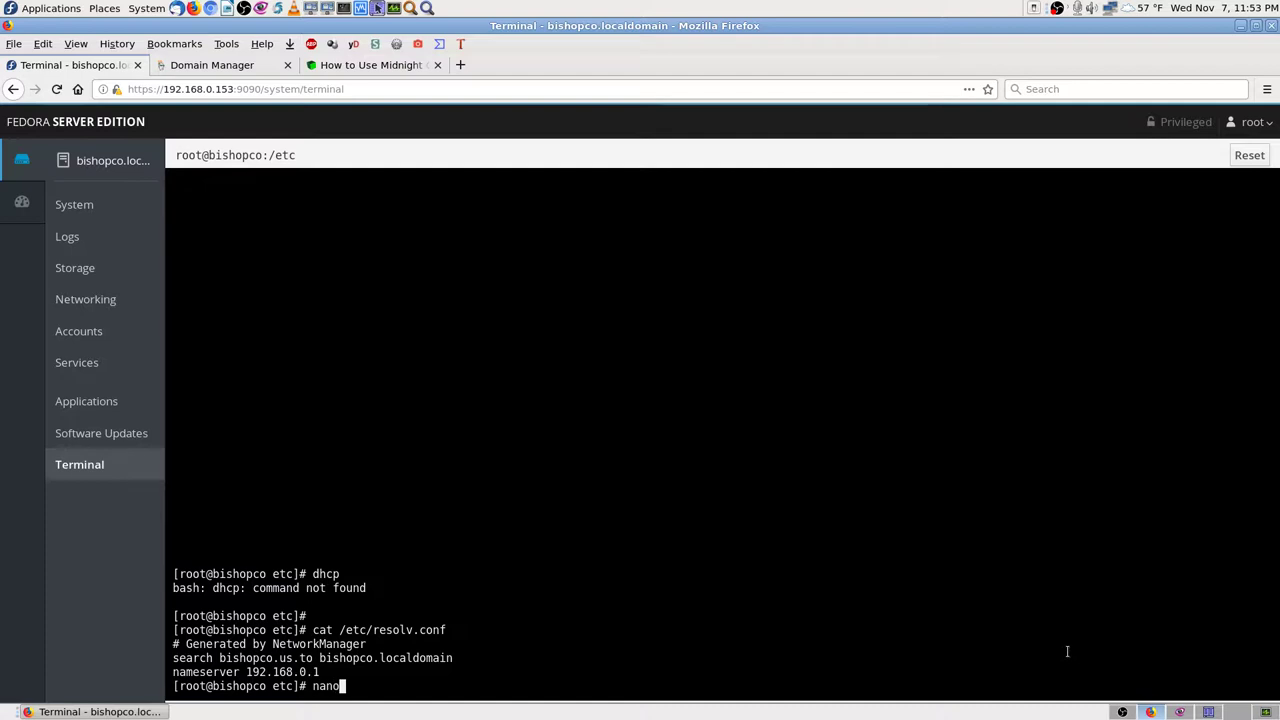
key("BackSpace")
key("BackSpace")
key("BackSpace")
key("BackSpace")
type("mc")
key("Return")
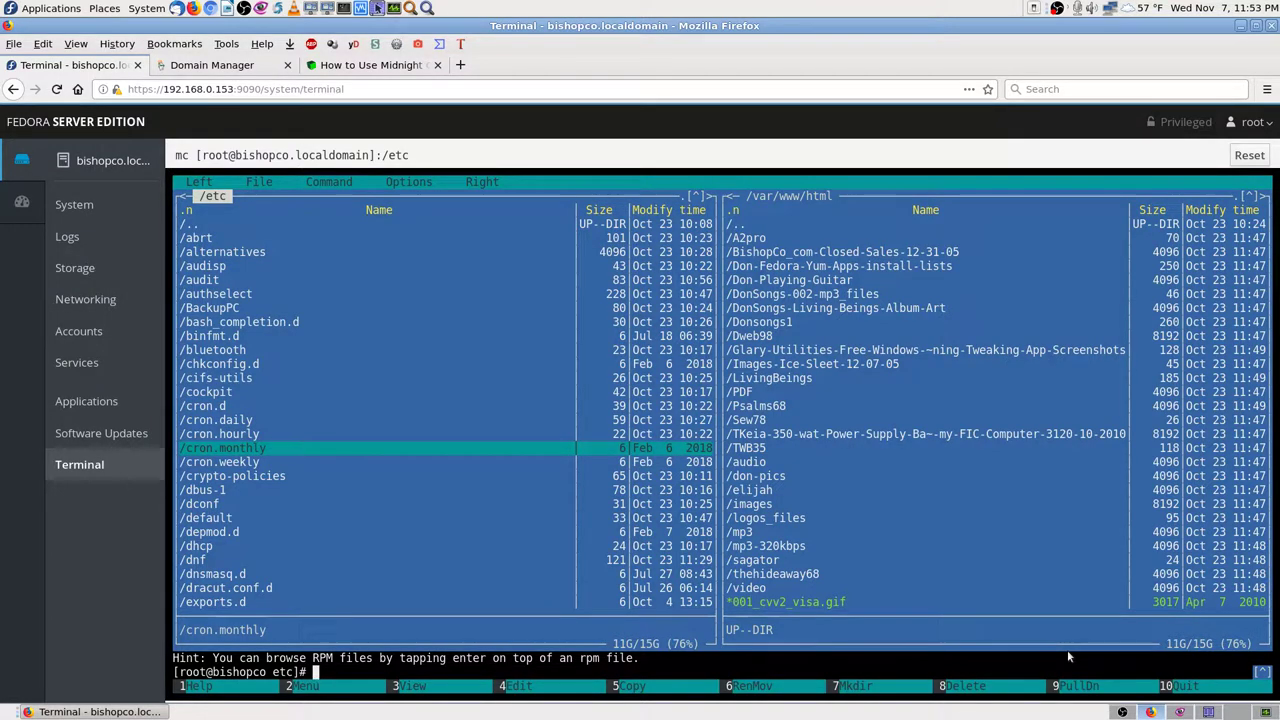
Look down the /etc directory entries from cron.monthly to gss
key("Down")
key("Down")
key("Down")
key("Down")
key("Down")
key("Down")
key("Down")
key("Down")
key("Down")
key("Down")
key("Down")
key("Down")
key("Down")
key("Down")
key("Down")
key("Down")
key("Down")
key("Down")
key("Down")
key("Down")
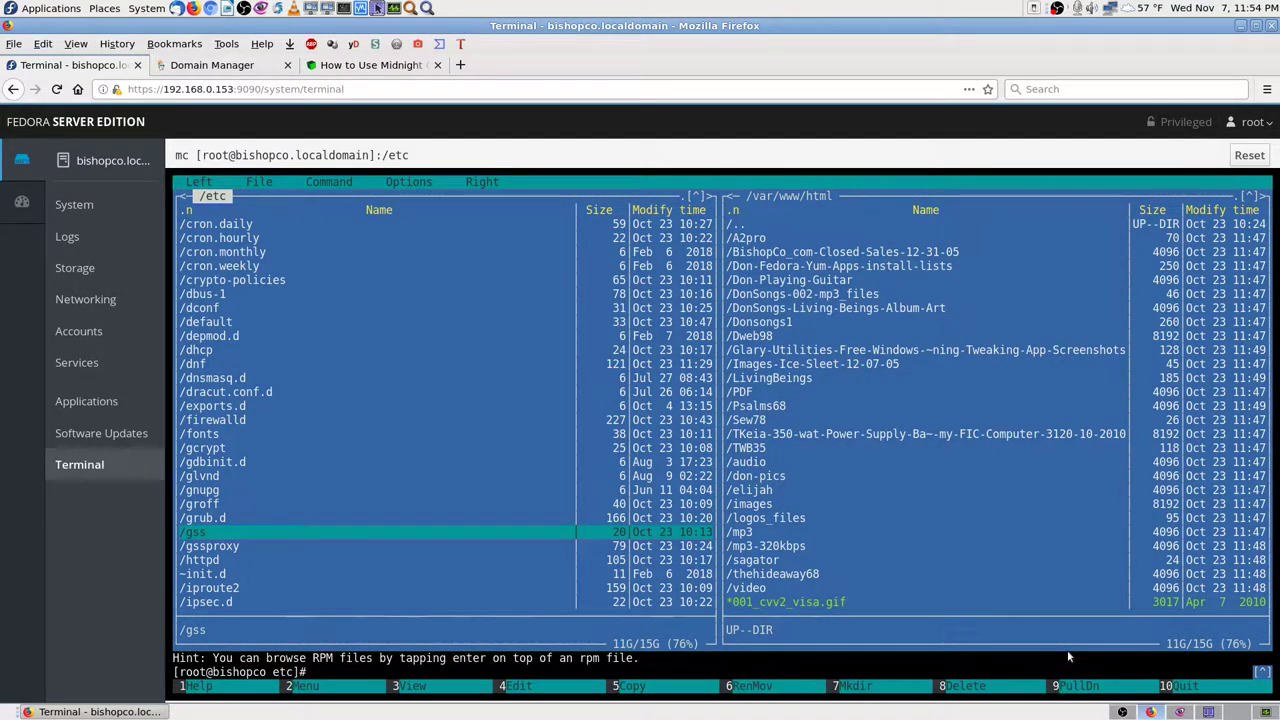
Check the cat /etc/resolv.conf tutorial screenshot in Gwenview, then return to Firefox and go down the /etc listing from gss to resolv.conf
left_click(1180, 713)
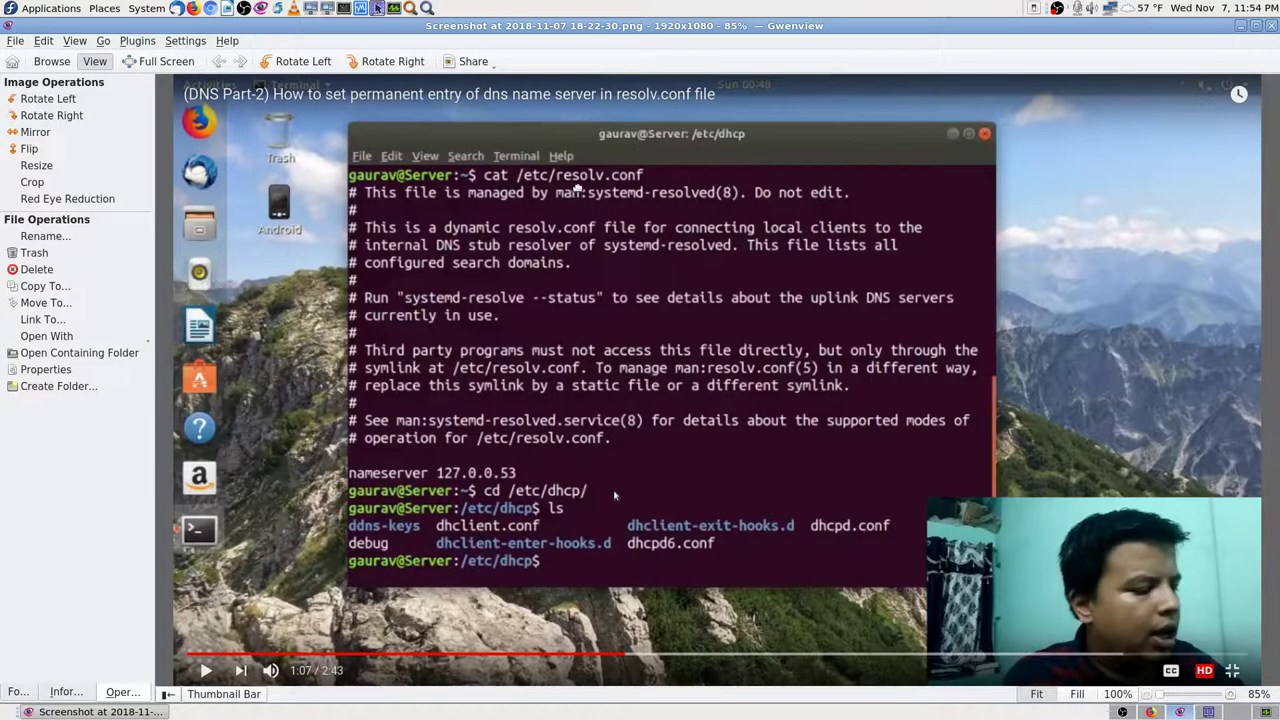
left_click(1150, 712)
key("Down")
key("Down")
key("Down")
key("Down")
key("Down")
key("Down")
key("Down")
key("Down")
key("Down")
key("Down")
key("Down")
key("Down")
key("Down")
key("Down")
key("Down")
key("Down")
key("Down")
key("Down")
key("Down")
key("Down")
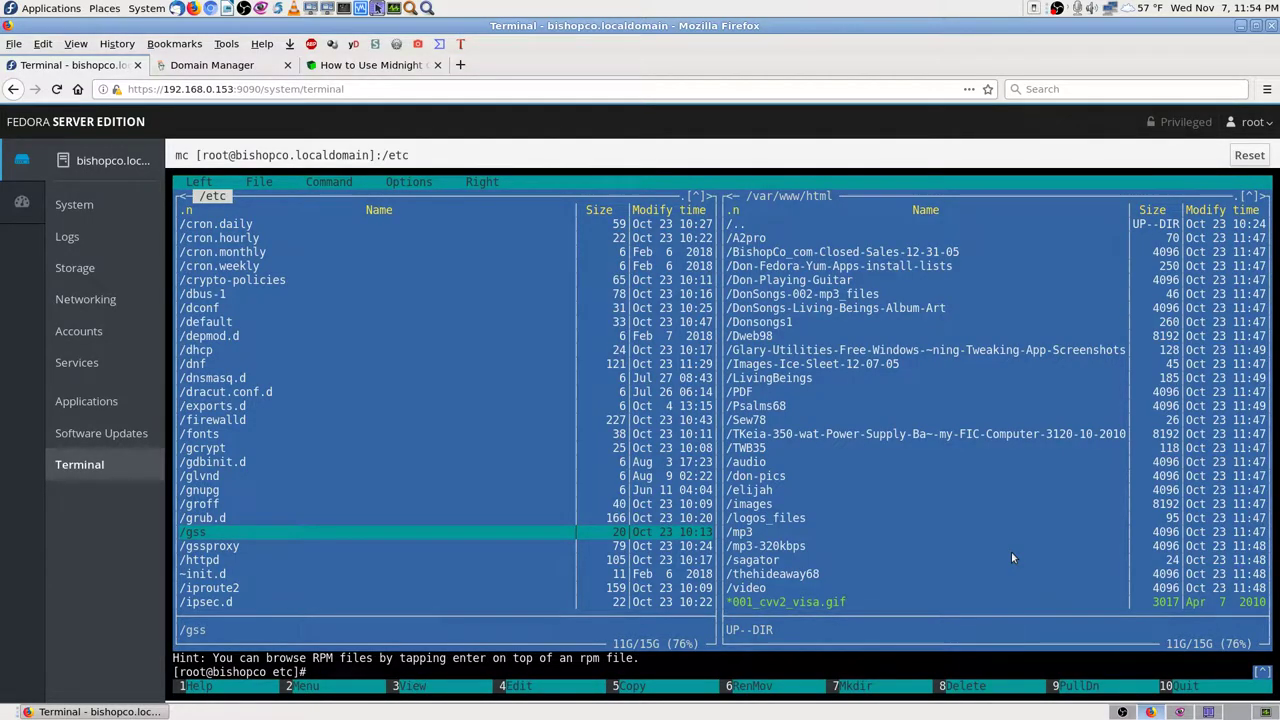
key("Down")
key("Down")
key("Down")
key("Down")
key("Down")
key("Down")
key("Down")
key("Down")
key("Down")
key("Down")
key("Down")
key("Down")
key("Down")
key("Down")
key("Down")
key("Down")
key("Down")
key("Down")
key("Down")
key("Down")
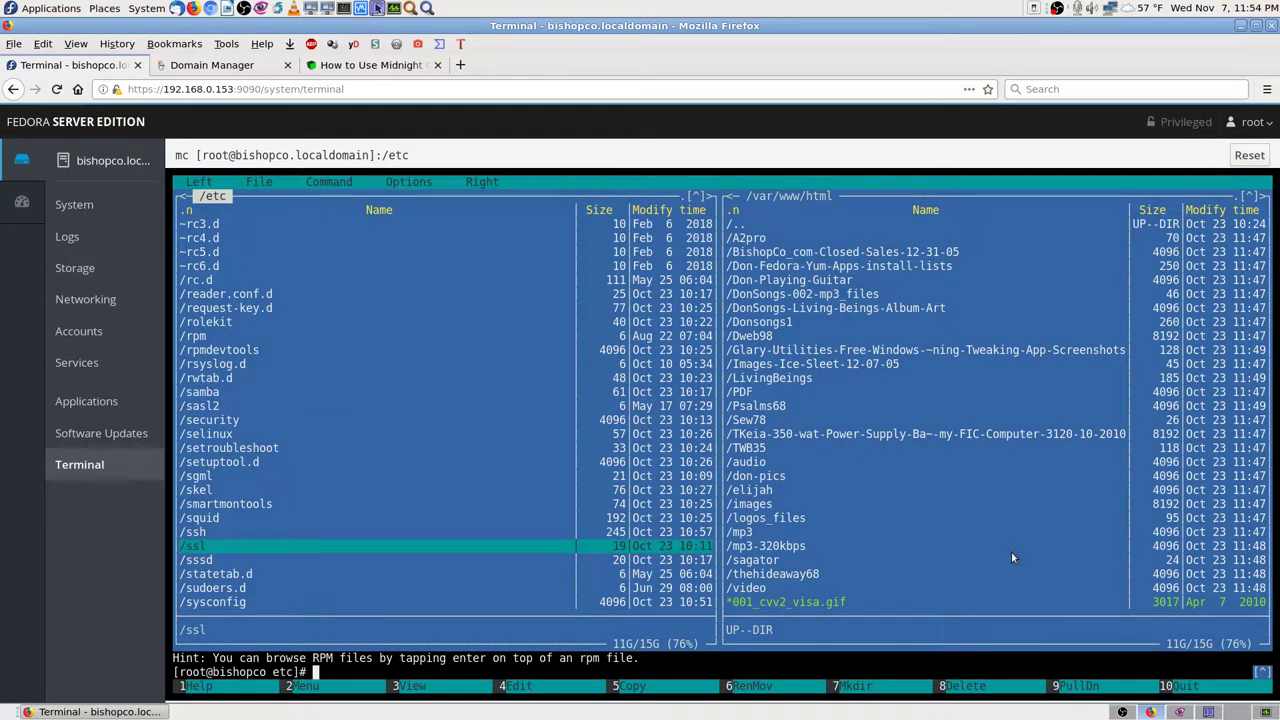
key("Down")
key("Down")
key("Down")
key("Down")
key("Down")
key("Down")
key("Down")
key("Down")
key("Down")
key("Down")
key("Down")
key("Down")
key("Down")
key("Down")
key("Down")
key("Down")
key("Down")
key("Down")
key("Down")
key("Down")
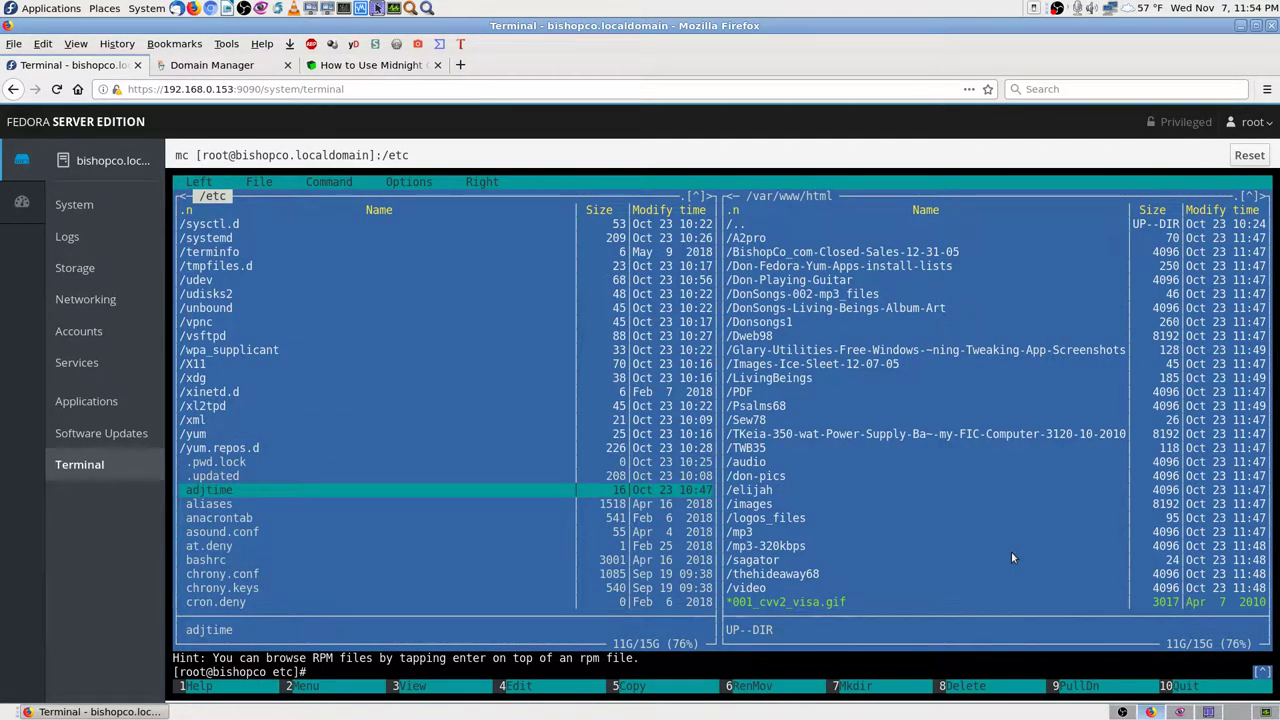
key("Down")
key("Down")
key("Down")
key("Down")
key("Down")
key("Down")
key("Down")
key("Down")
key("Down")
key("Down")
key("Down")
key("Down")
key("Down")
key("Down")
key("Down")
key("Down")
key("Down")
key("Down")
key("Down")
key("Down")
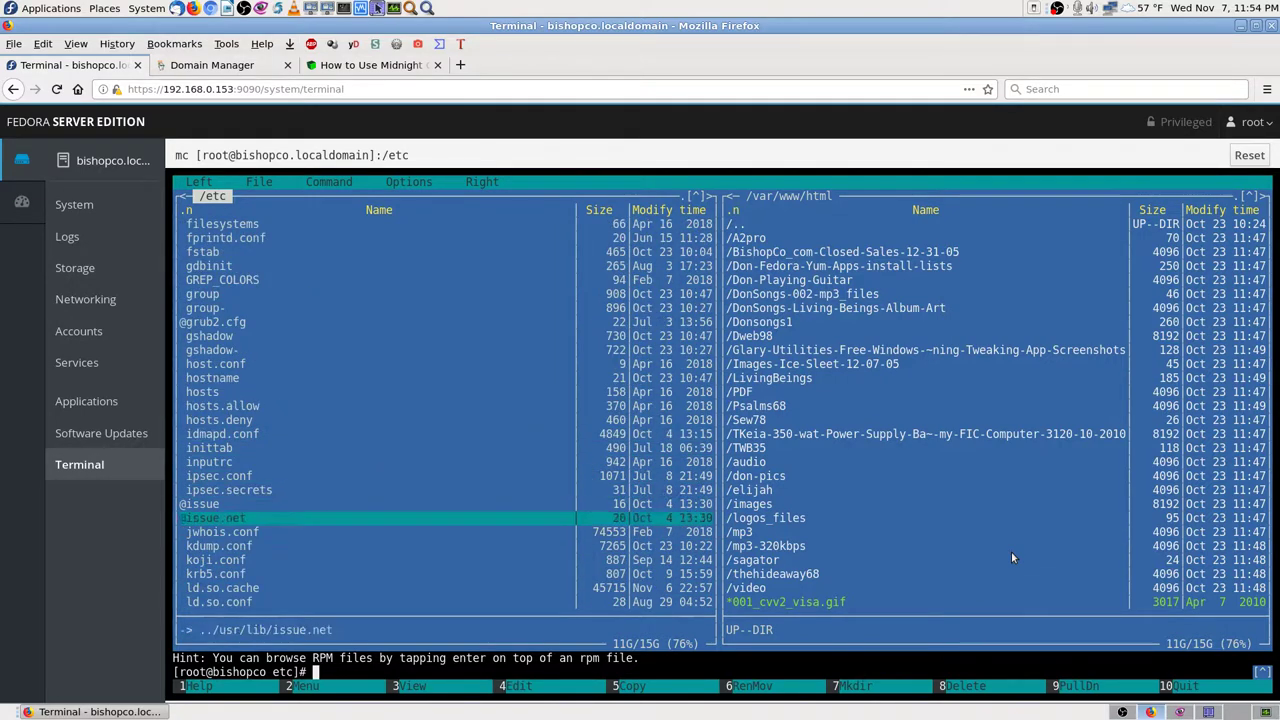
key("Down")
key("Down")
key("Down")
key("Down")
key("Down")
key("Down")
key("Down")
key("Down")
key("Down")
key("Down")
key("Down")
key("Down")
key("Down")
key("Down")
key("Down")
key("Down")
key("Down")
key("Down")
key("Down")
key("Down")
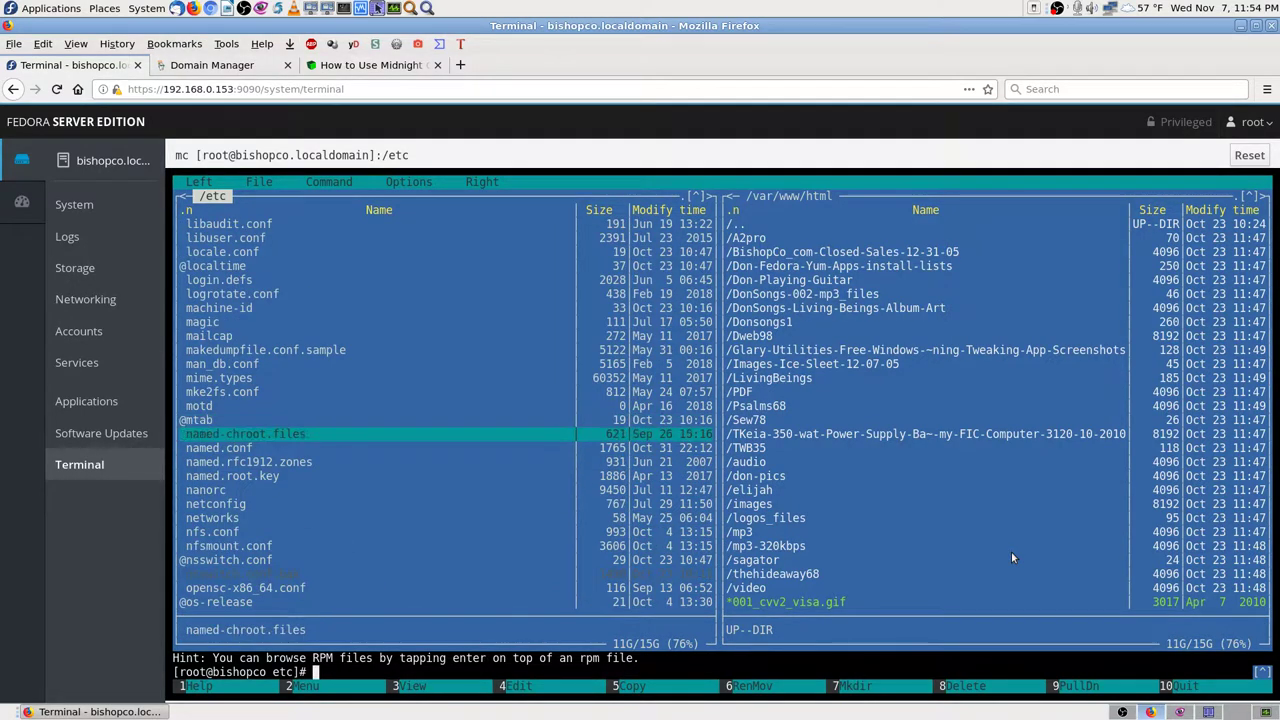
key("Down")
key("Down")
key("Down")
key("Down")
key("Down")
key("Down")
key("Down")
key("Down")
key("Down")
key("Down")
key("Down")
key("Down")
key("Down")
key("Down")
key("Down")
key("Down")
key("Down")
key("Down")
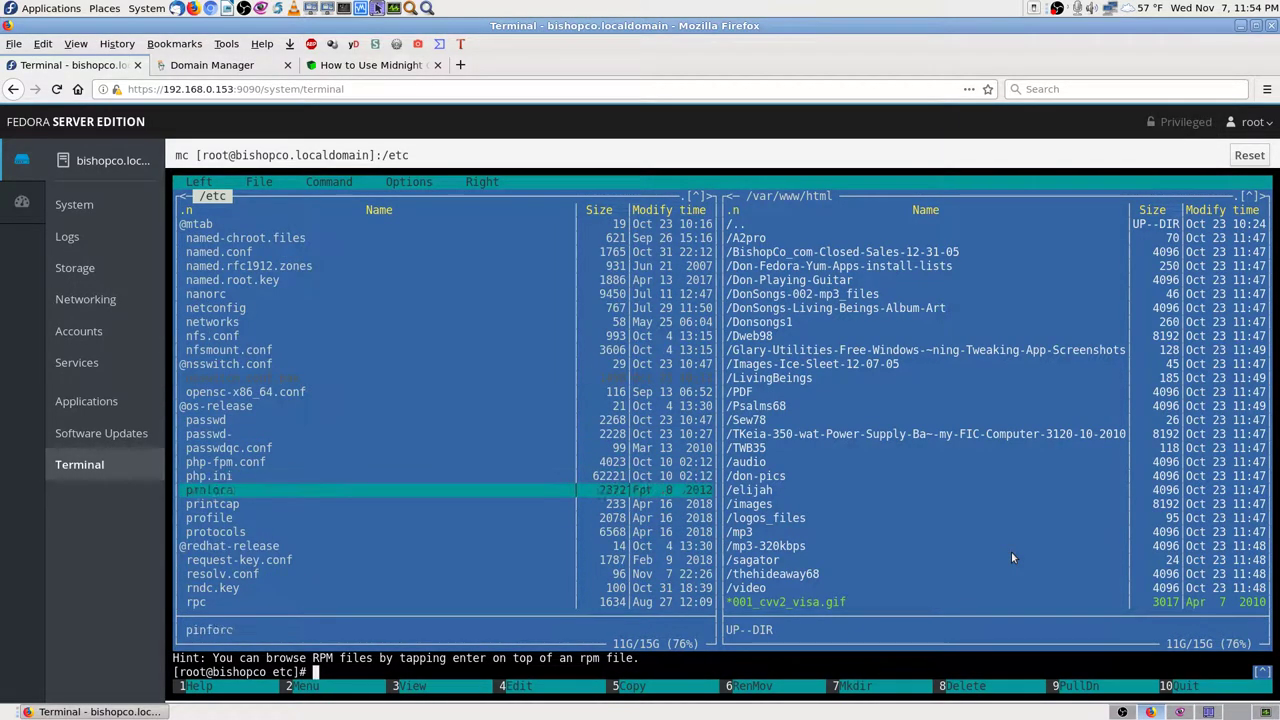
key("Down")
key("Down")
key("Down")
key("Down")
key("Down")
key("Down")
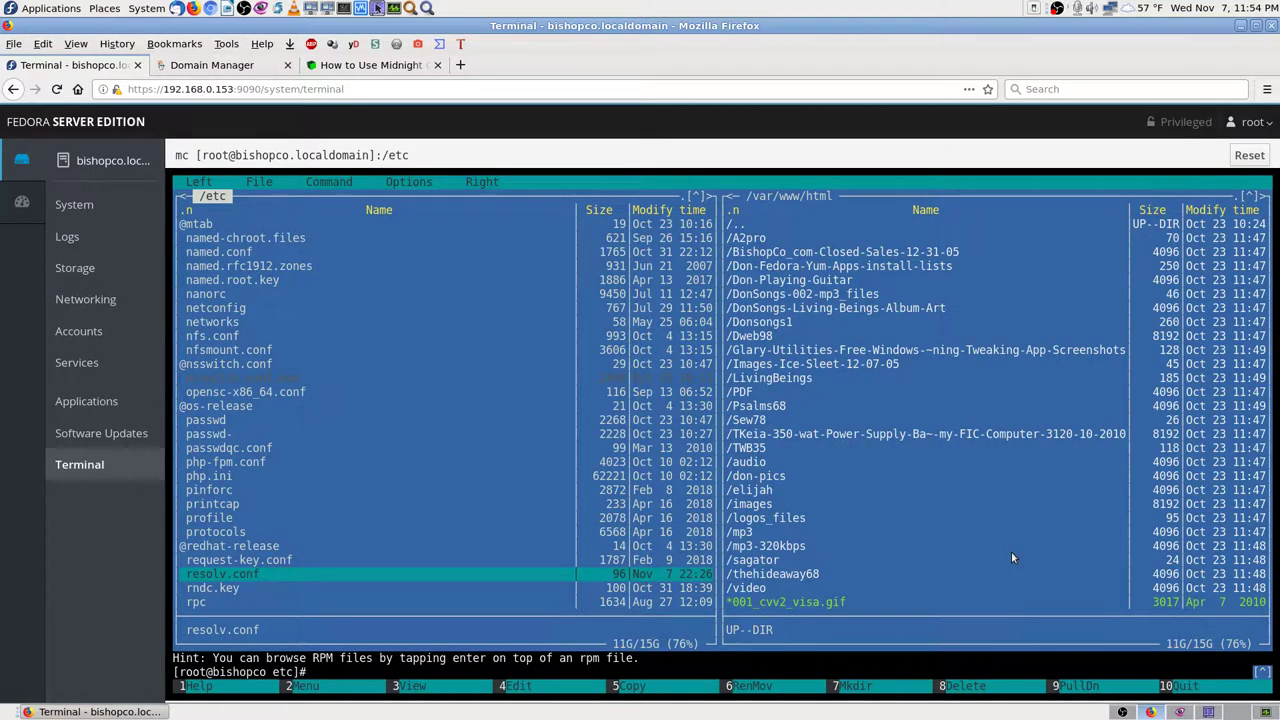
Display the contents of resolv.conf in the Midnight Commander file viewer, and close the viewer after reading
key("F9")
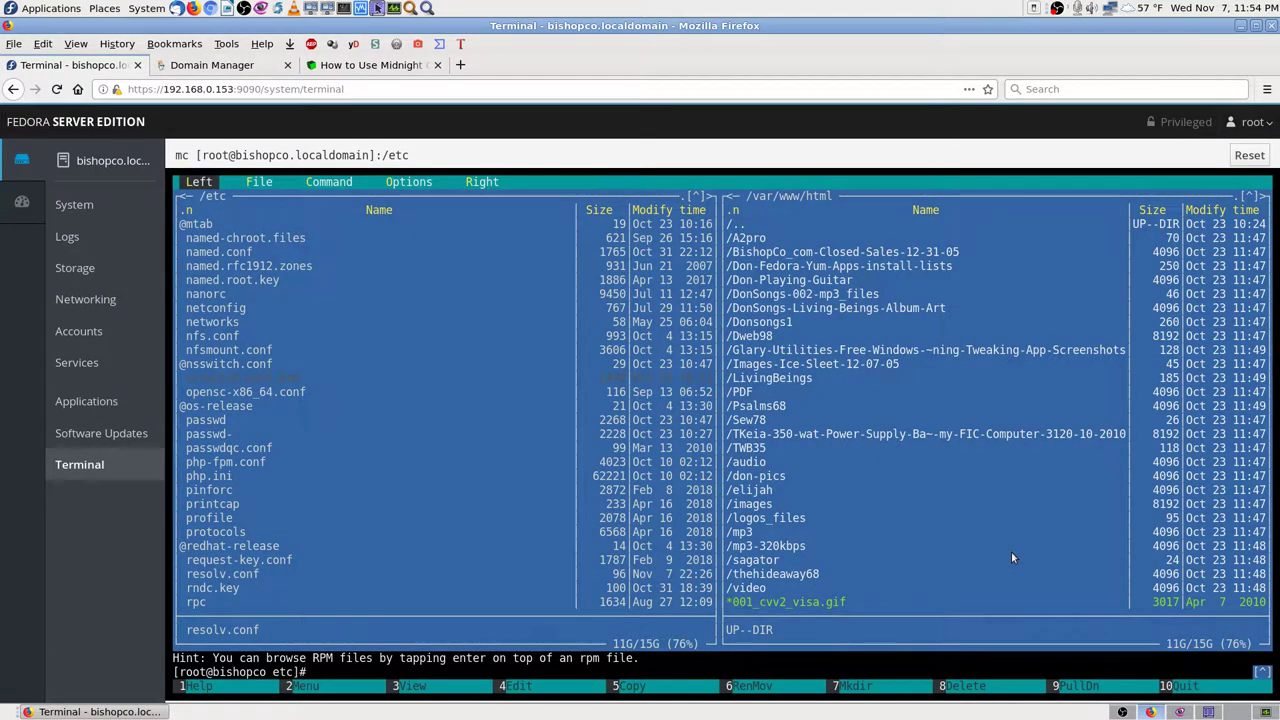
key("Right")
key("Down")
key("Return")
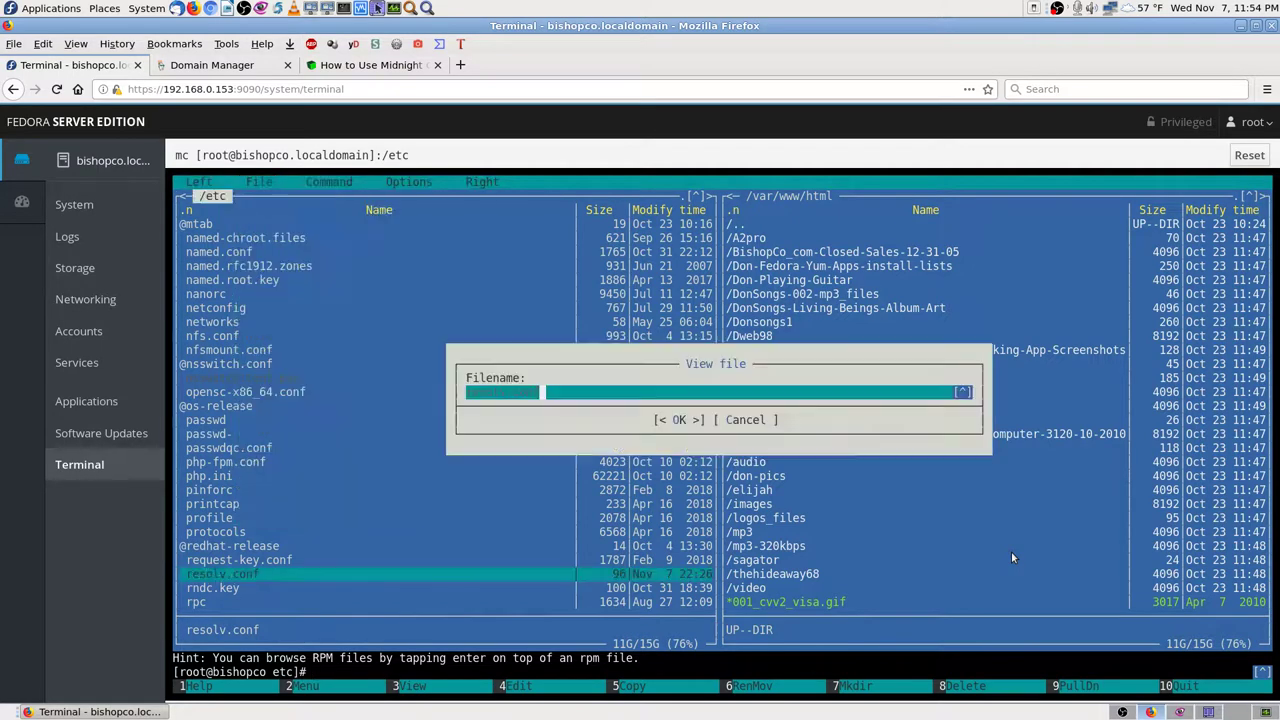
key("Return")
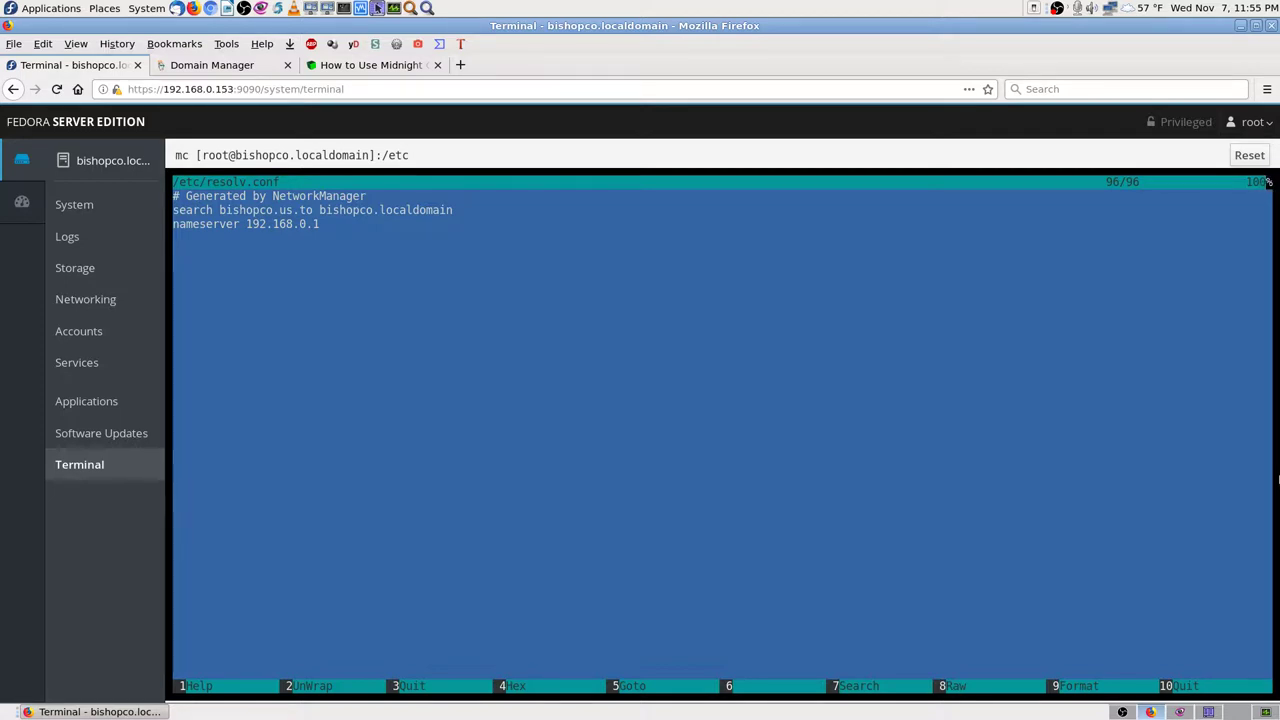
key("F3")
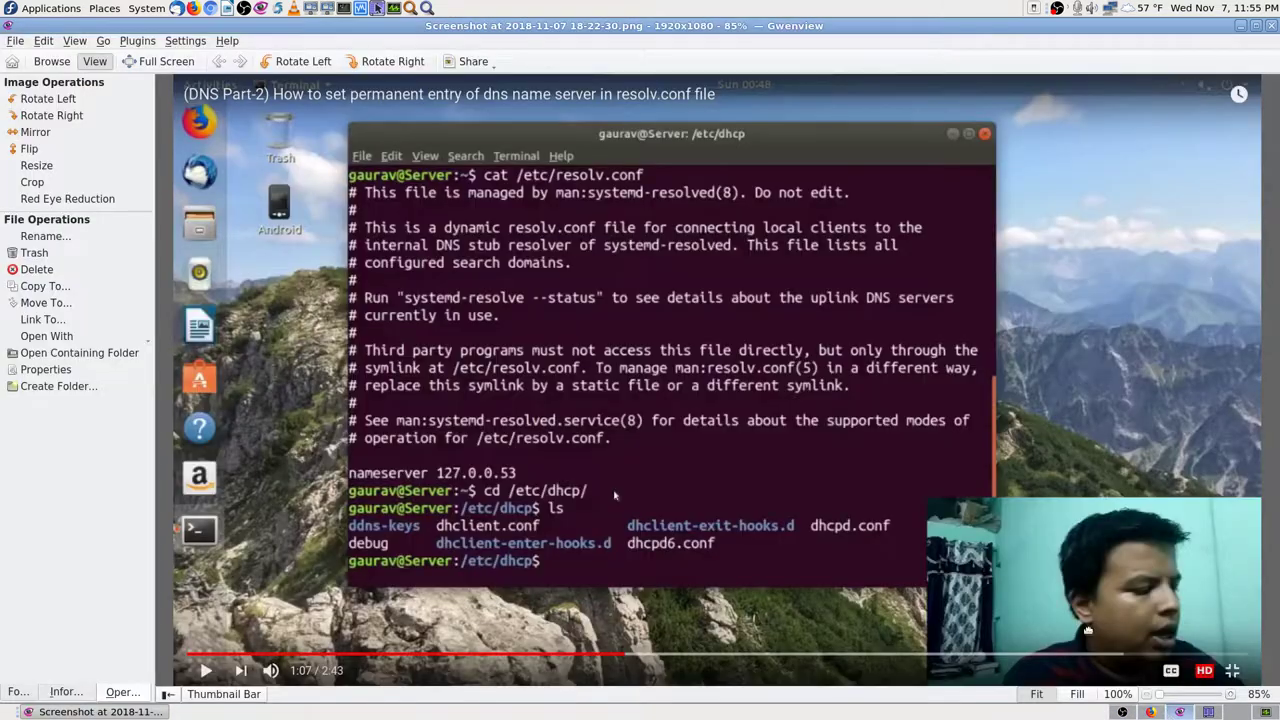
Switch to Gwenview and compare the tutorial screenshots of dhclient.conf in nano with the one listing /etc/dhcp
left_click(1178, 712)
key("Right")
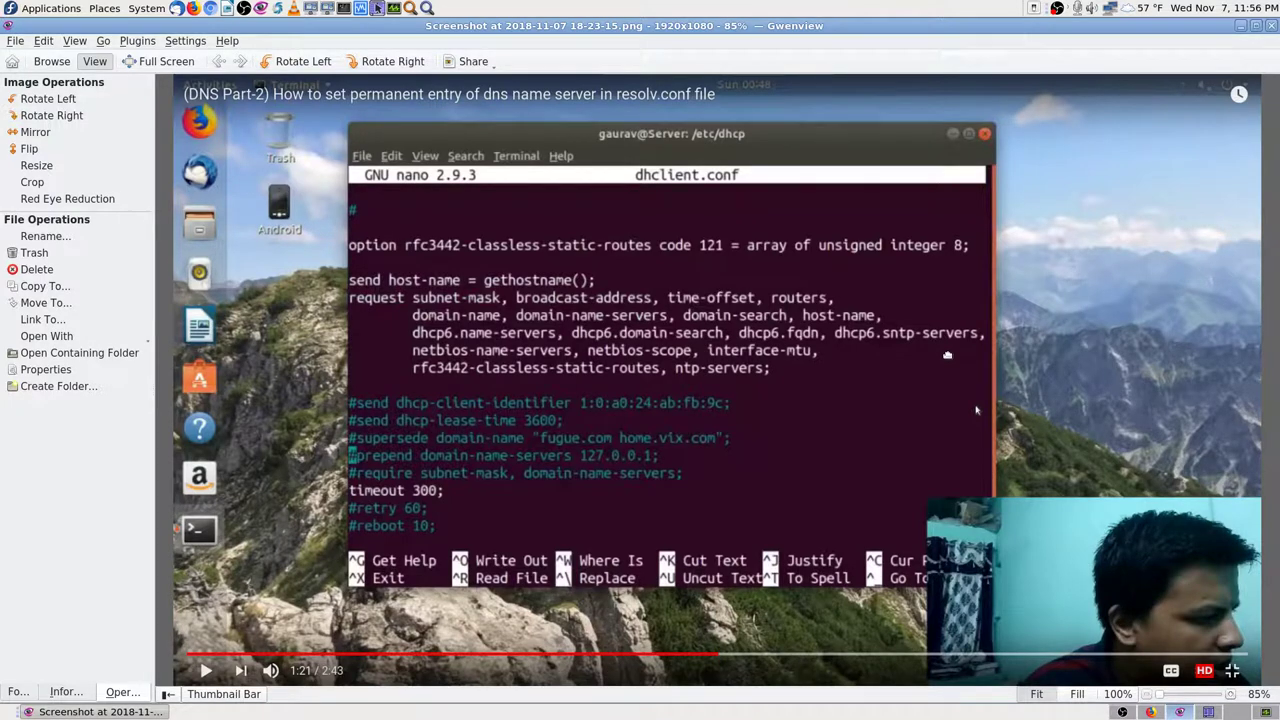
key("Right")
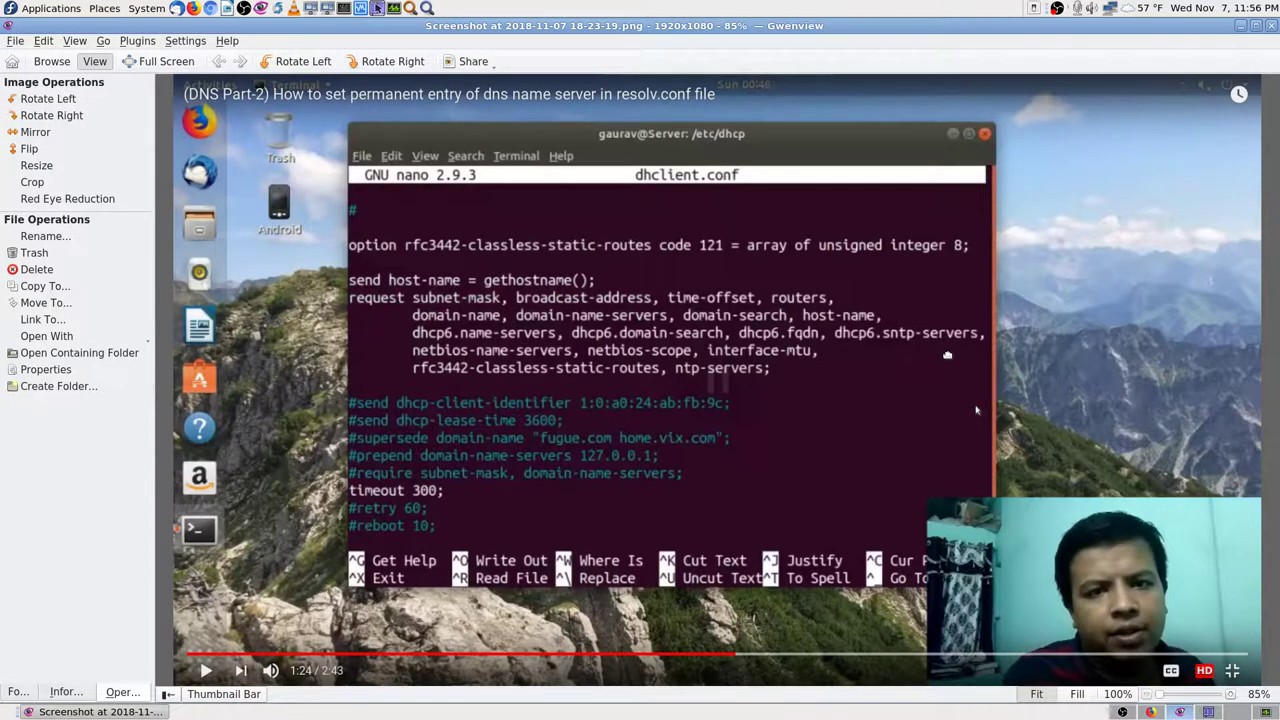
key("Left")
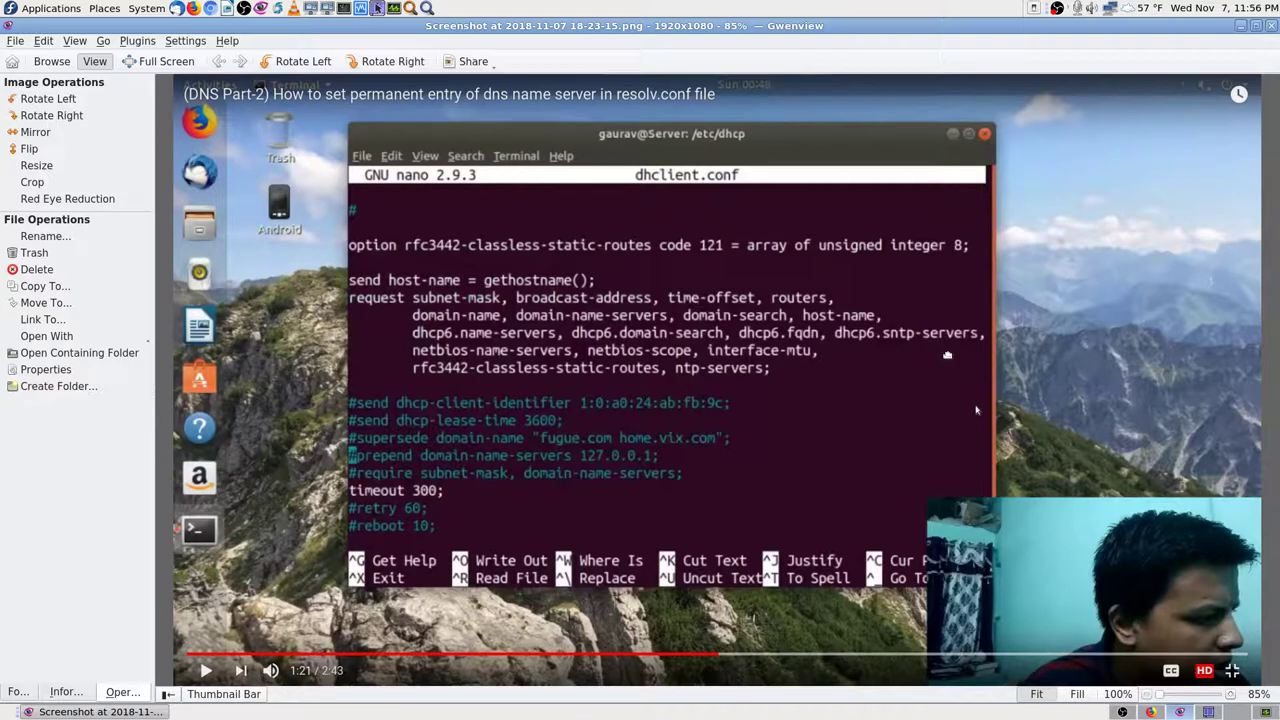
key("Left")
key("Left")
key("Left")
key("Left")
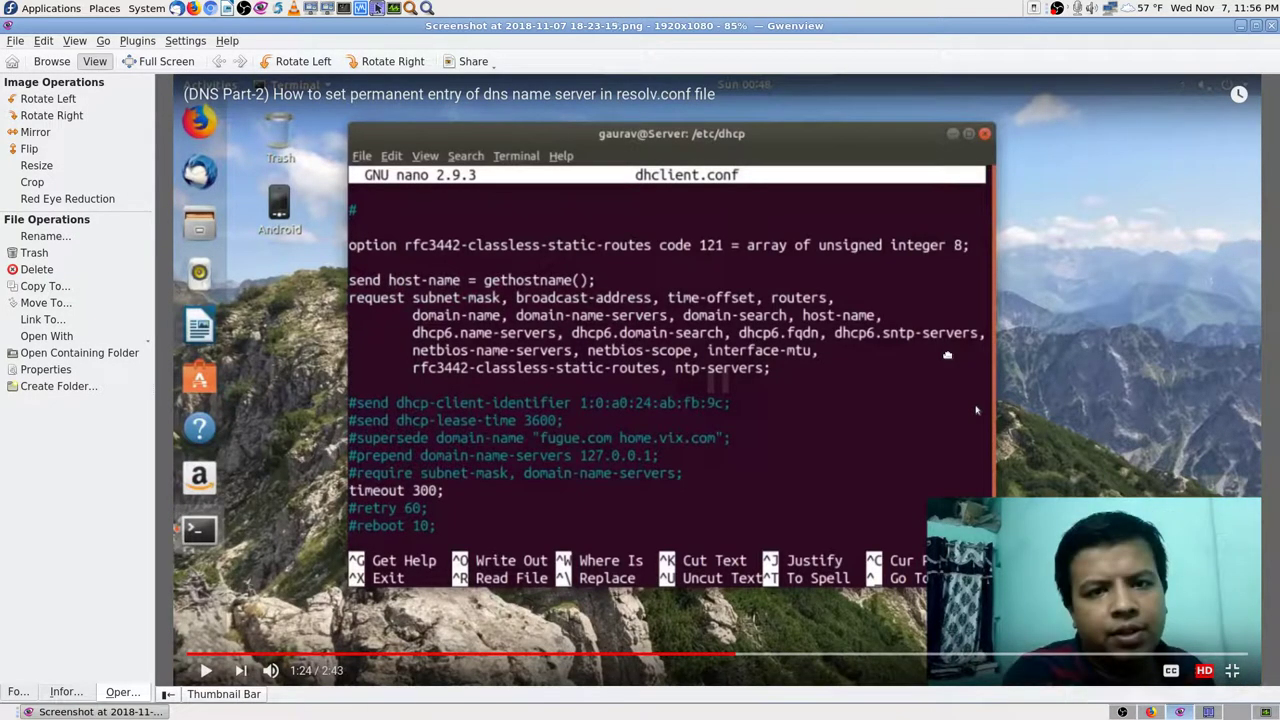
key("Right")
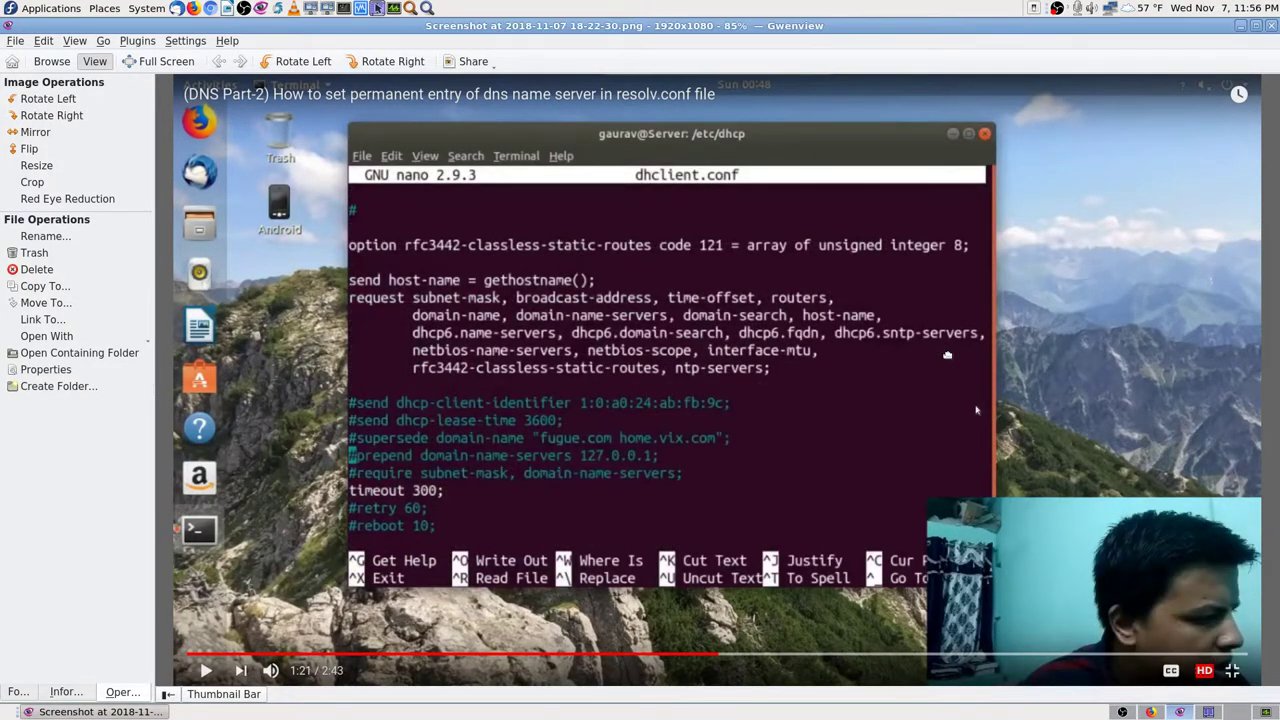
key("Left")
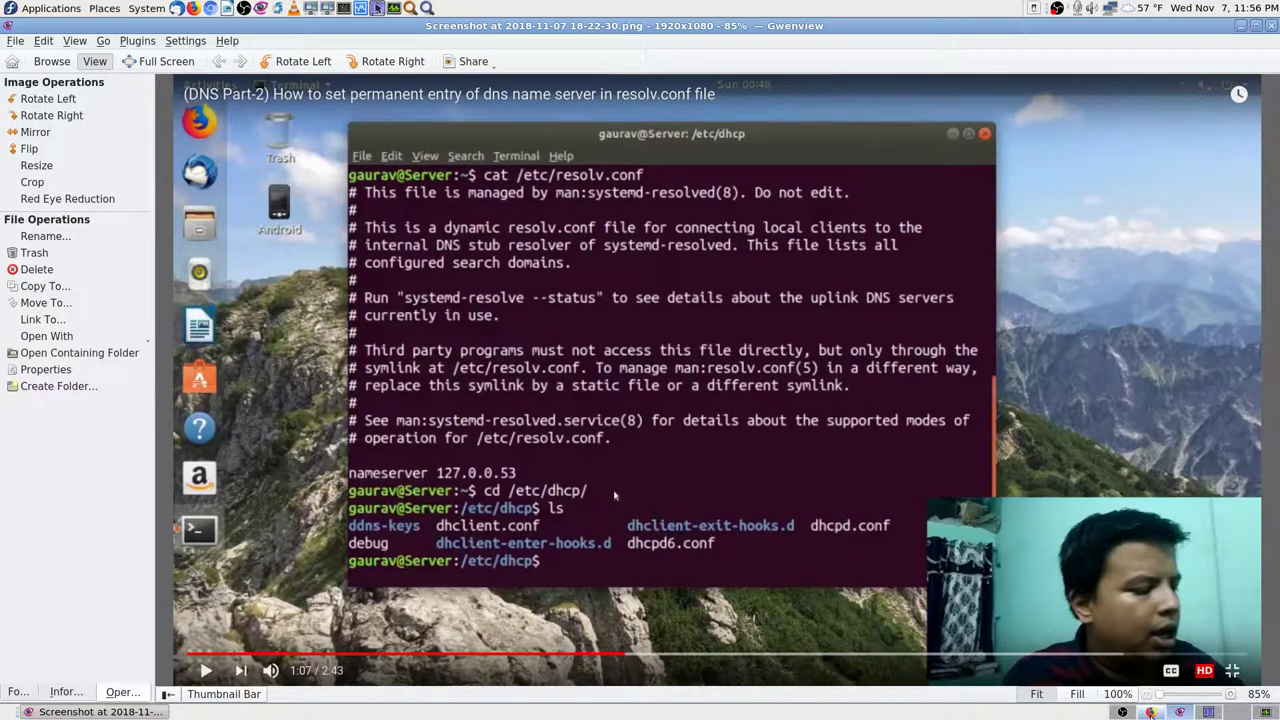
Switch back to Firefox and look up through the /etc files from resolv.conf past dracut.conf and crontab
key("ctrl+alt+Right")
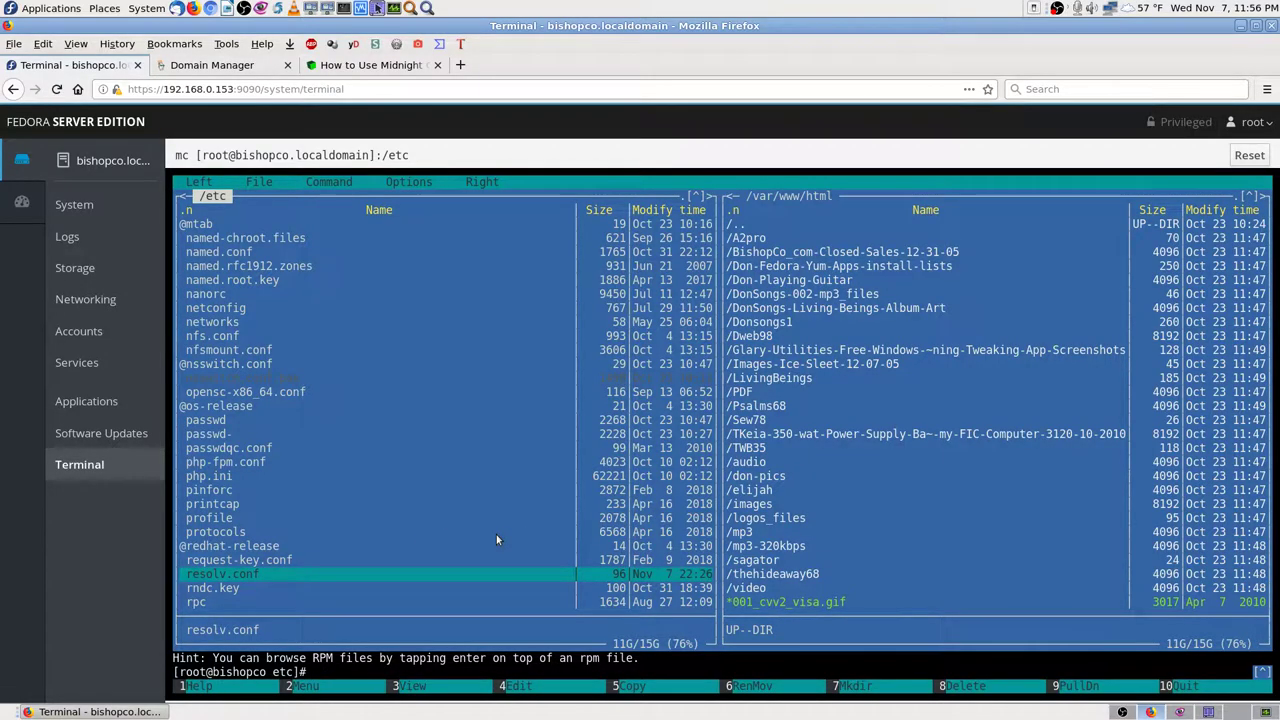
key("Up")
key("Up")
key("Up")
key("Up")
key("Up")
key("Up")
key("Up")
key("Up")
key("Up")
key("Up")
key("Up")
key("Up")
key("Up")
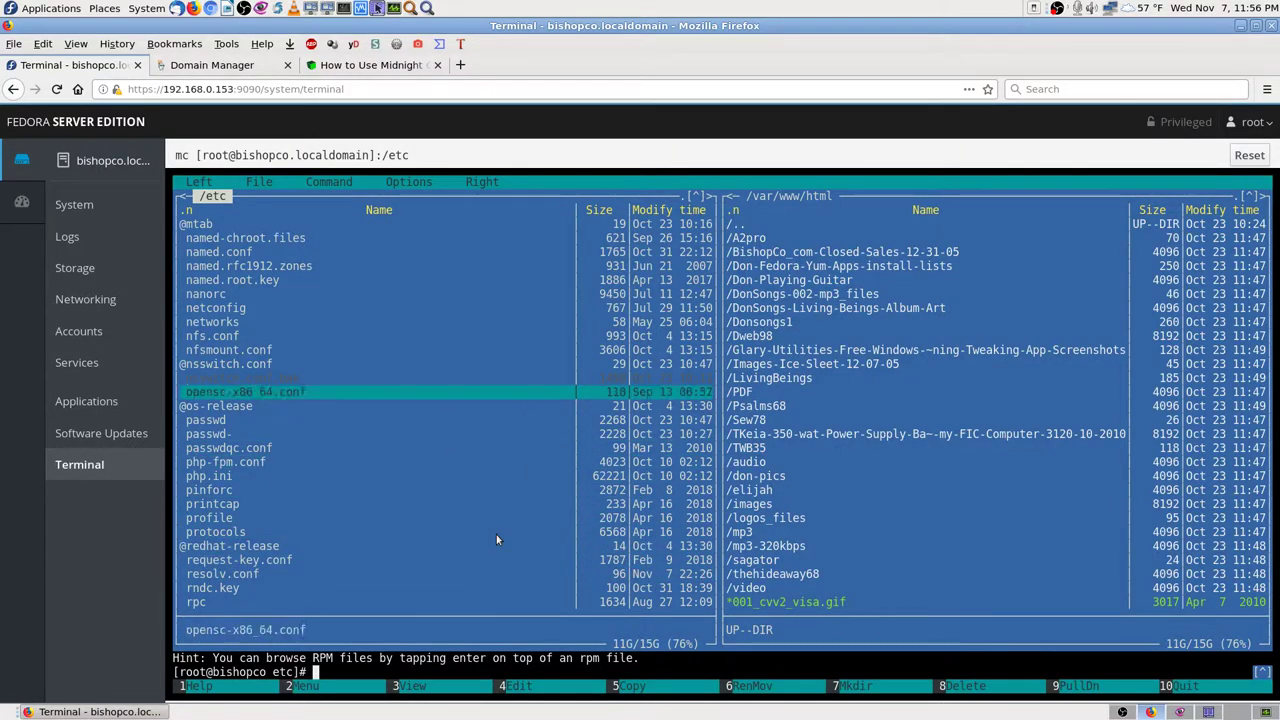
key("Up")
key("Up")
key("Up")
key("Up")
key("Up")
key("Up")
key("Up")
key("Up")
key("Up")
key("Up")
key("Up")
key("Up")
key("Up")
key("Up")
key("Up")
key("Up")
key("Up")
key("Up")
key("Up")
key("Up")
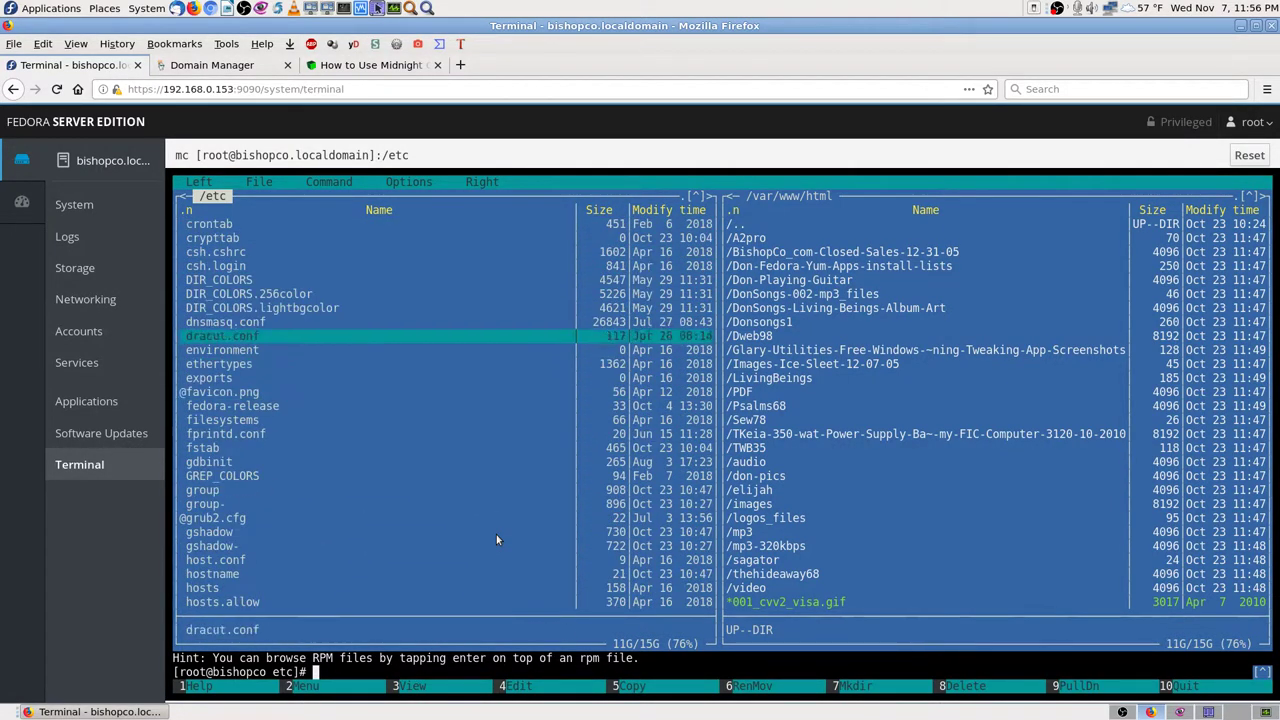
key("Up")
key("Up")
key("Up")
key("Up")
key("Up")
key("Up")
key("Up")
key("Up")
key("Up")
key("Up")
key("Up")
key("Up")
key("Up")
key("Up")
key("Up")
key("Up")
key("Up")
Check the /etc files around csh.login and DIR_COLORS for DHCP entries, going down to dnsmasq.conf
key("Down")
key("Up")
key("Down")
key("Down")
key("Down")
key("Down")
key("Down")
key("Down")
key("Down")
key("Down")
key("Down")
key("Down")
key("Down")
key("Down")
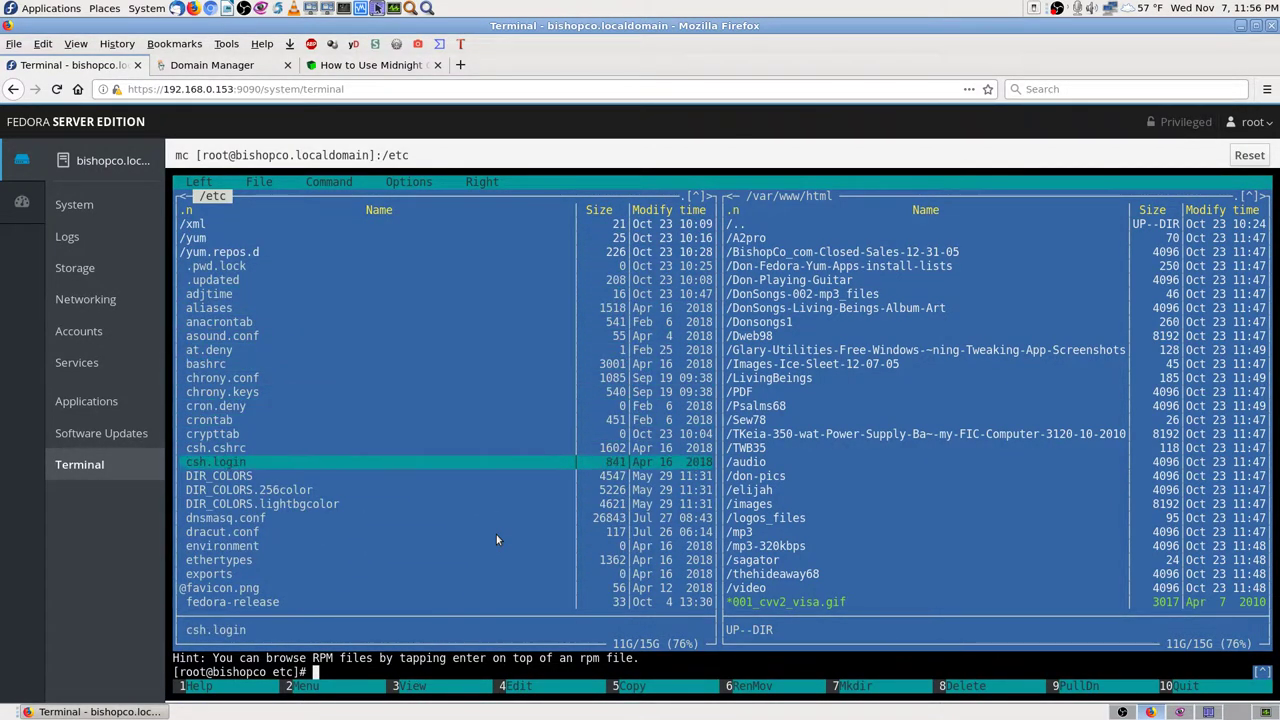
key("Down")
key("Down")
key("Down")
key("Down")
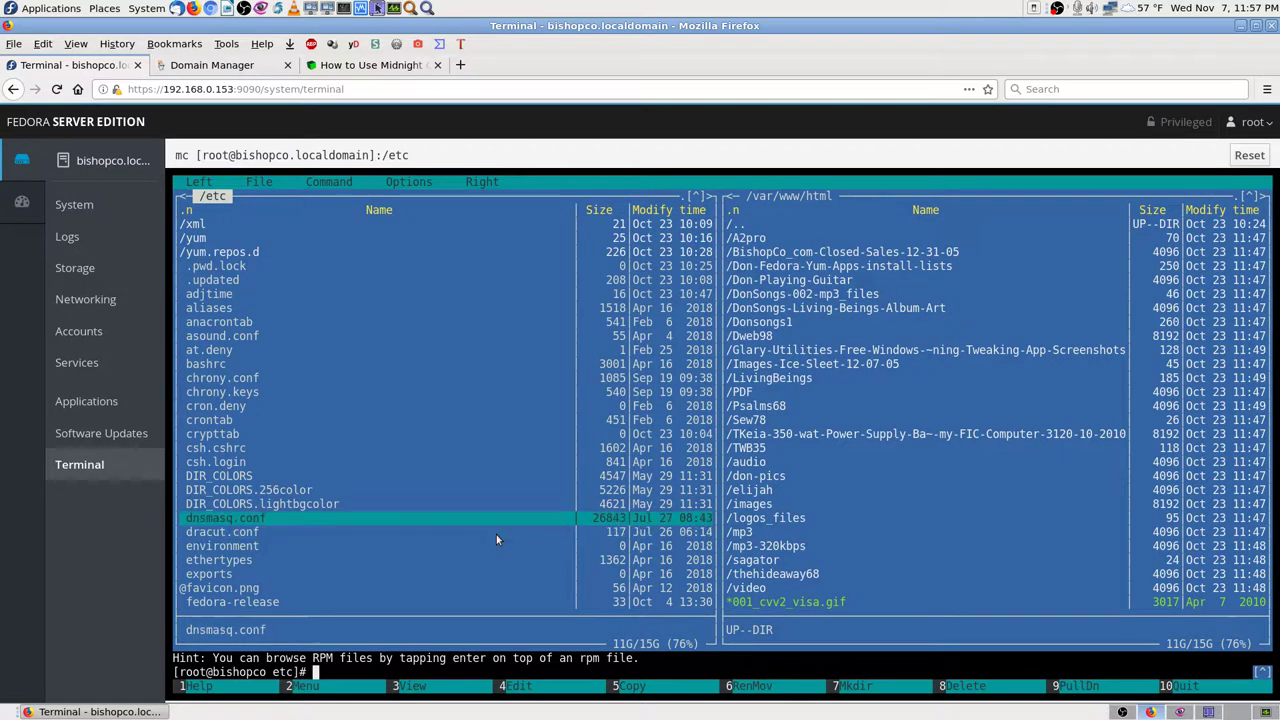
Look up through the /etc listing from dnsmasq.conf to the directories around BackupPC, searching for the dhcp directory
key("Up")
key("Up")
key("Up")
key("Up")
key("Up")
key("Up")
key("Up")
key("Up")
key("Up")
key("Up")
key("Up")
key("Up")
key("Up")
key("Up")
key("Up")
key("Up")
key("Up")
key("Up")
key("Up")
key("Up")
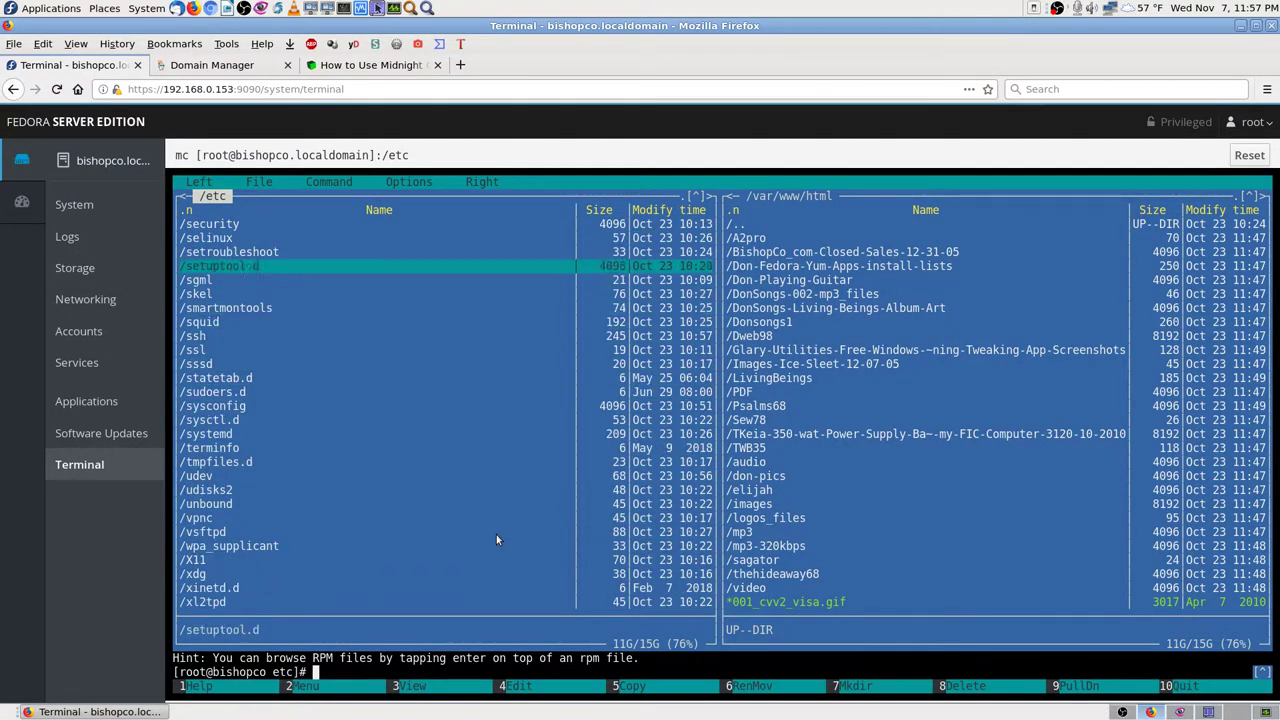
key("Up")
key("Up")
key("Up")
key("Up")
key("Up")
key("Up")
key("Up")
key("Up")
key("Up")
key("Up")
key("Up")
key("Up")
key("Up")
key("Up")
key("Up")
key("Up")
key("Up")
key("Up")
key("Up")
key("Up")
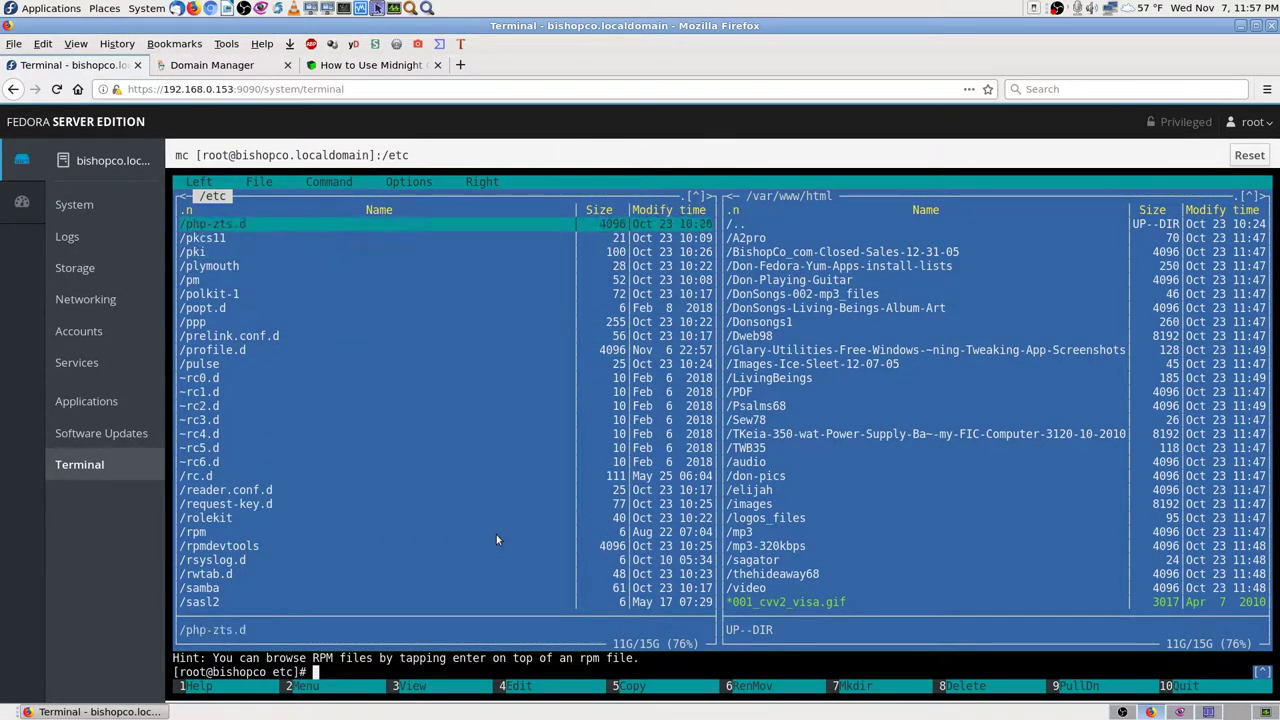
key("Up")
key("Up")
key("Up")
key("Up")
key("Up")
key("Up")
key("Up")
key("Up")
key("Up")
key("Up")
key("Up")
key("Up")
key("Up")
key("Up")
key("Up")
key("Up")
key("Up")
key("Up")
key("Up")
key("Up")
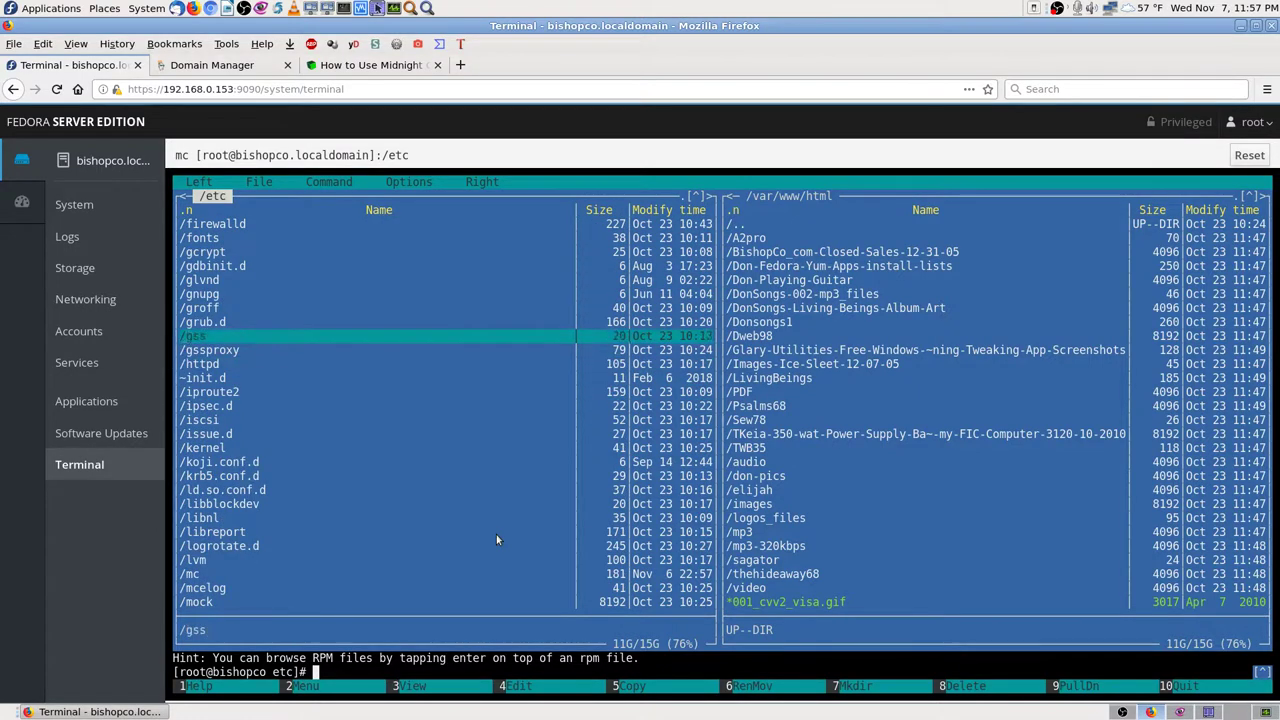
key("Up")
key("Up")
key("Up")
key("Up")
key("Up")
key("Up")
key("Up")
key("Up")
key("Up")
key("Up")
key("Up")
key("Up")
key("Up")
key("Up")
key("Up")
key("Up")
key("Up")
key("Up")
key("Up")
key("Up")
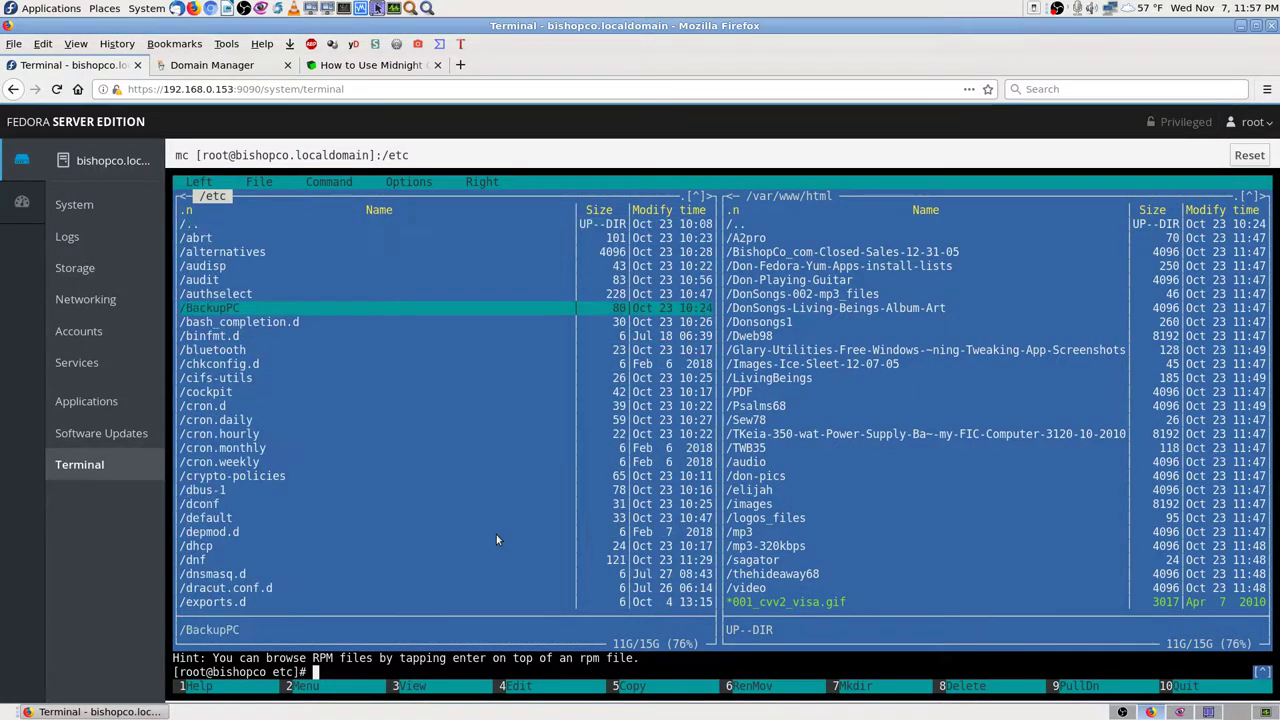
Go down the /etc directories from BackupPC to dhcp and enter the dhcp directory
key("Down")
key("Down")
key("Down")
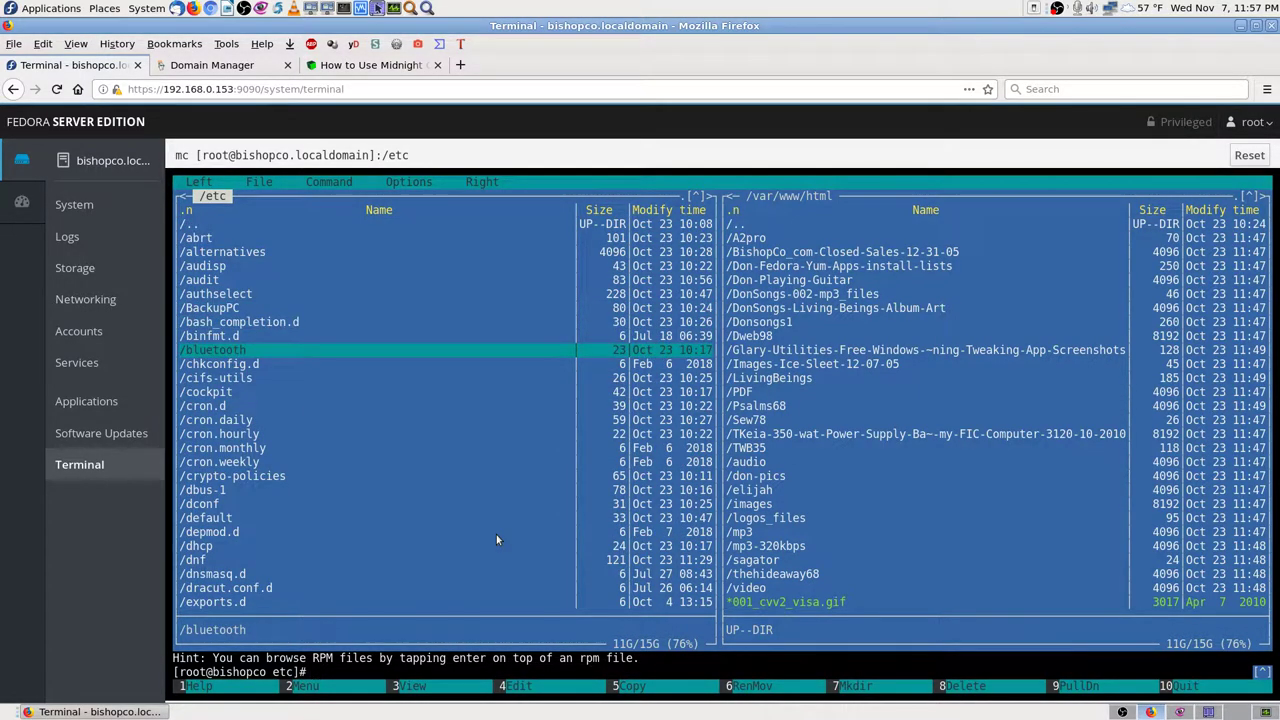
key("Up")
key("Down")
key("Down")
key("Down")
key("Down")
key("Down")
key("Down")
key("Down")
key("Down")
key("Down")
key("Down")
key("Down")
key("Down")
key("Down")
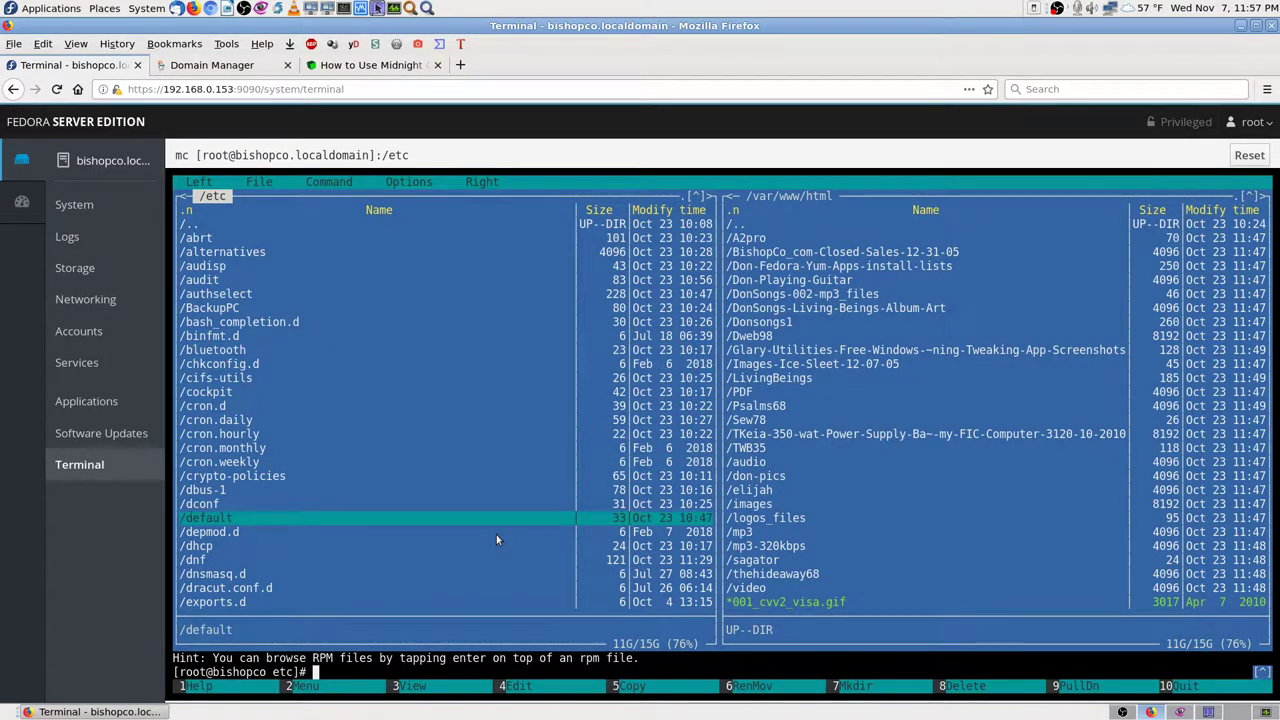
key("Up")
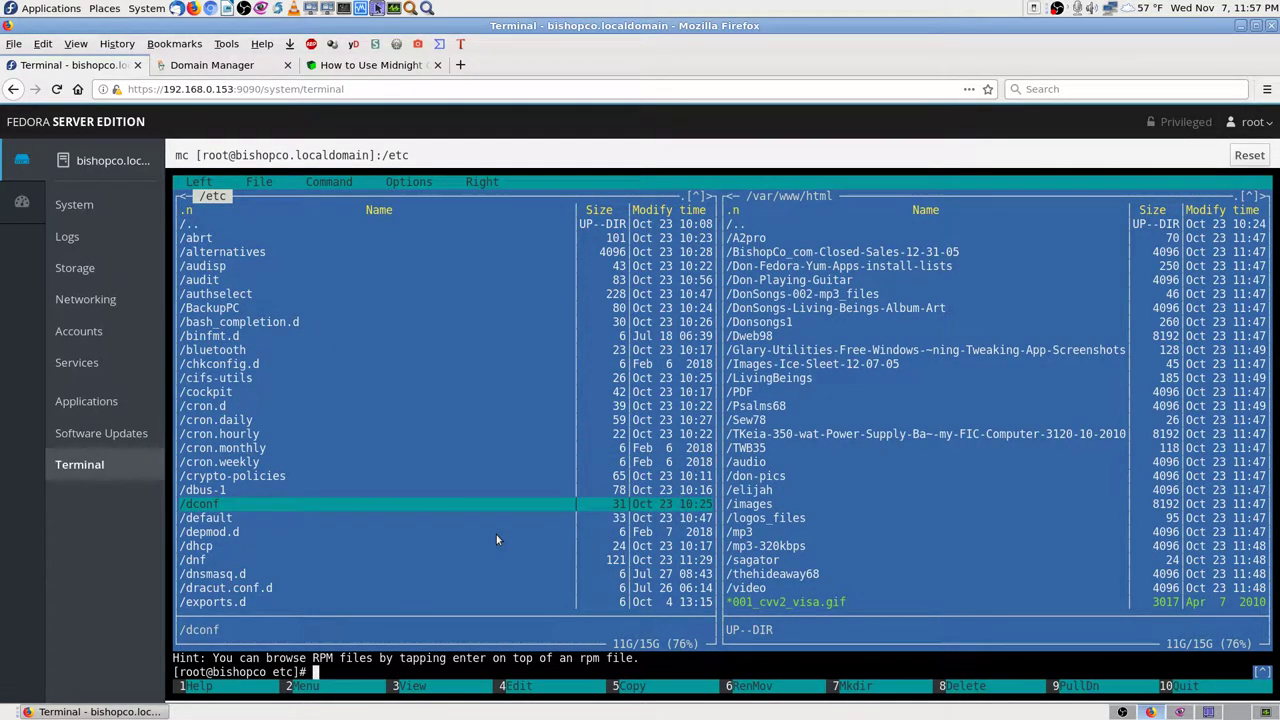
key("Down")
key("Down")
key("Down")
key("Return")
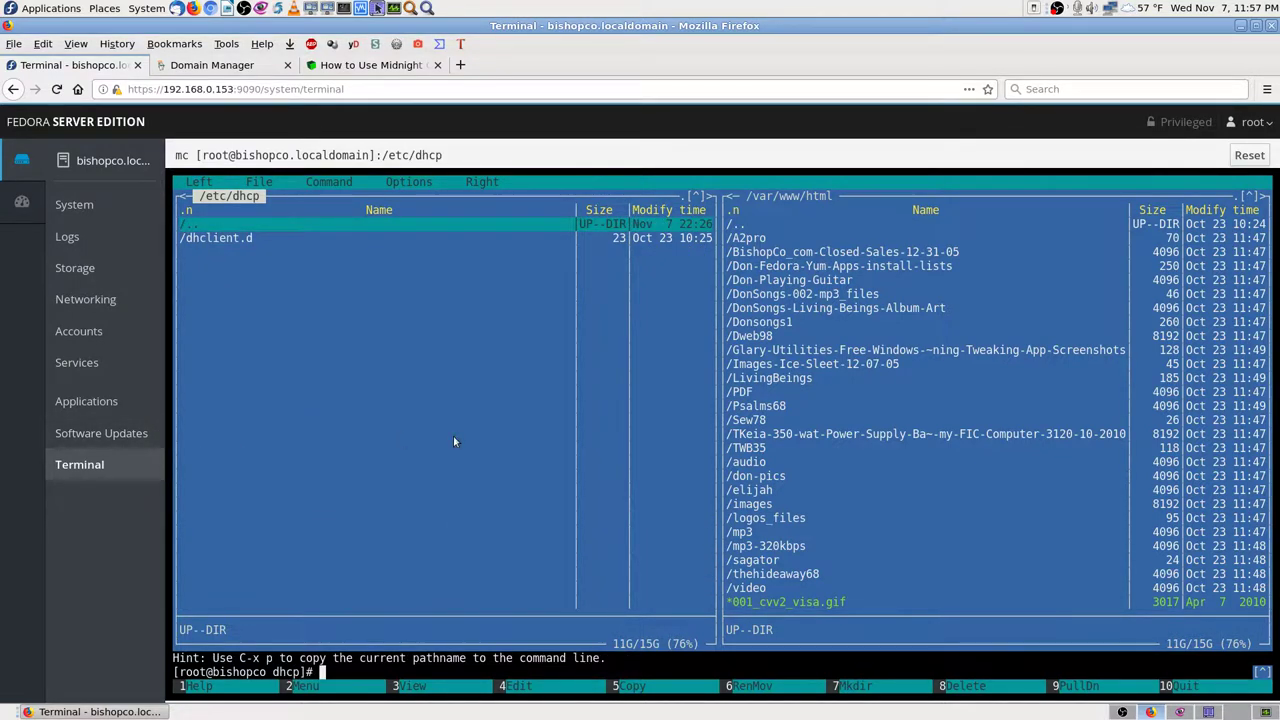
Inspect the contents of dhclient.d and its parent directories, and come back to /etc/dhcp
key("Down")
key("Return")
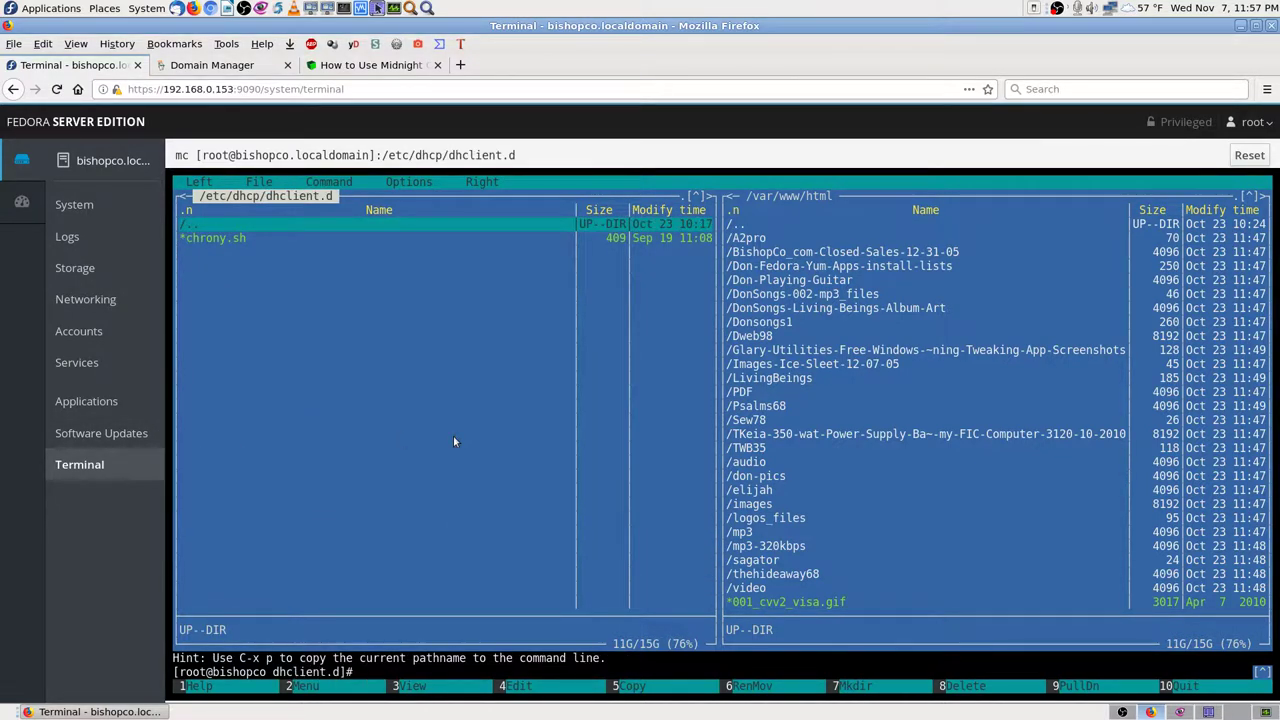
key("Return")
key("Up")
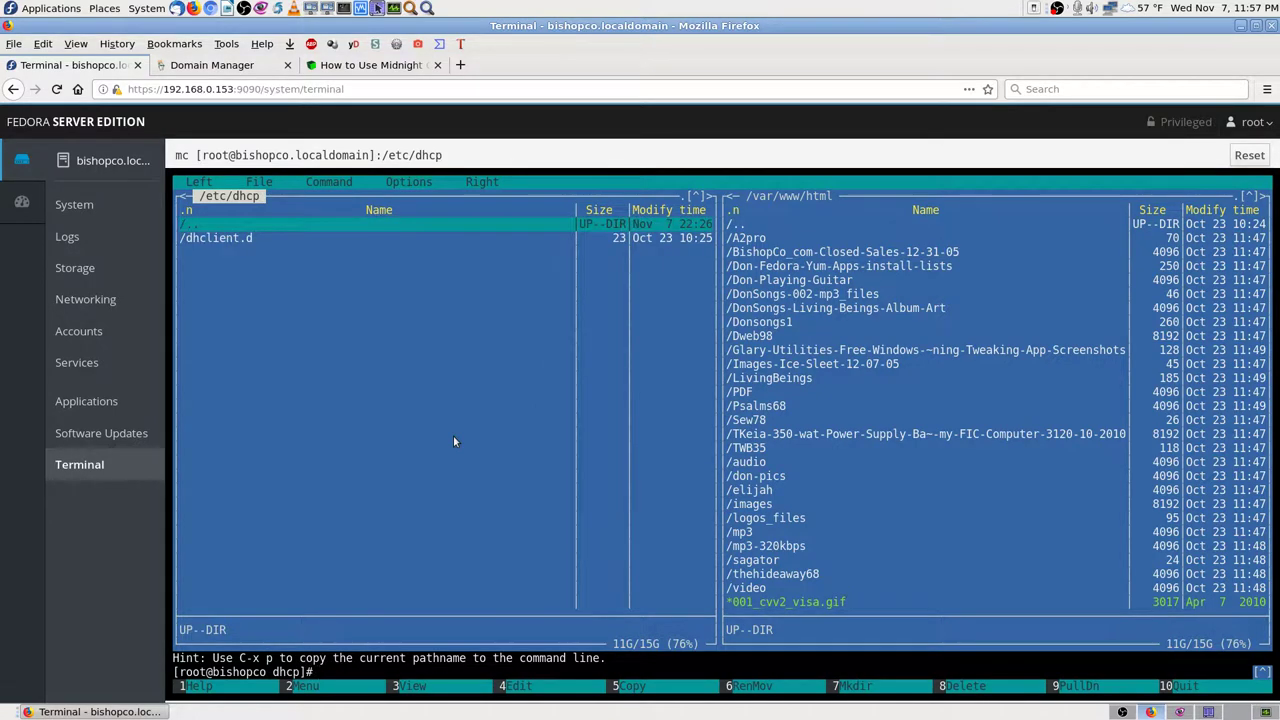
key("Down")
key("Return")
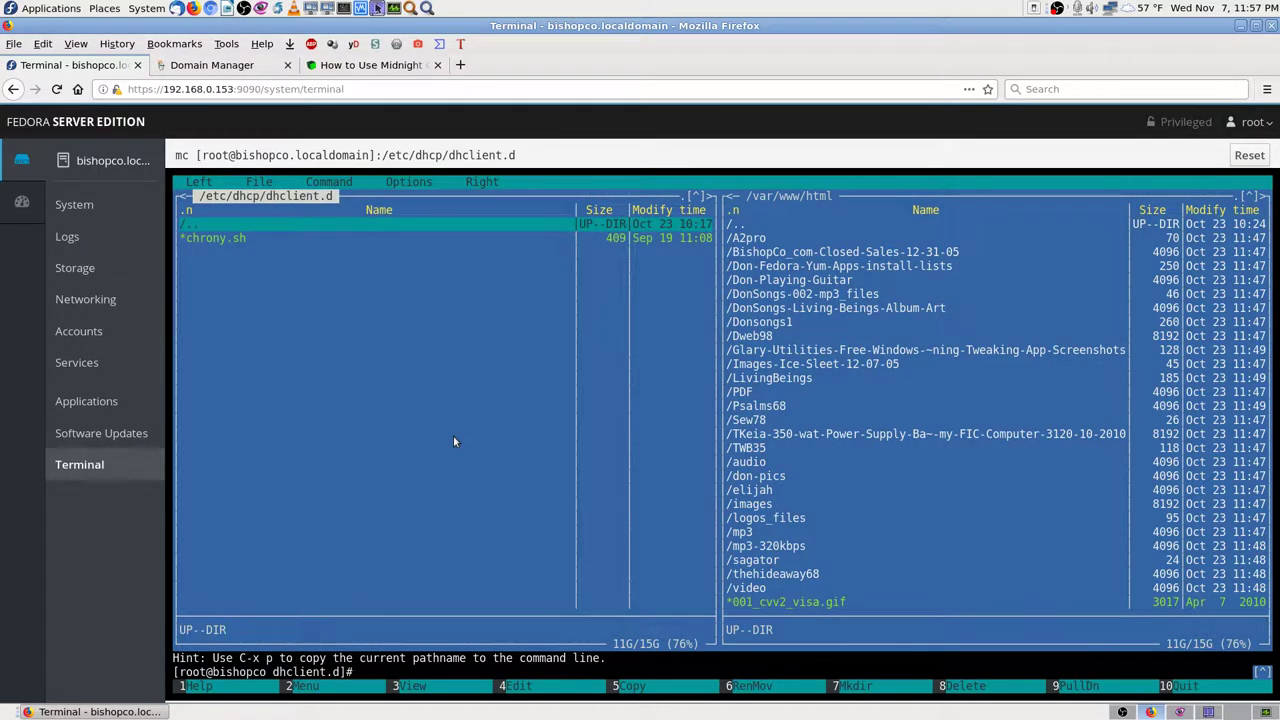
key("Return")
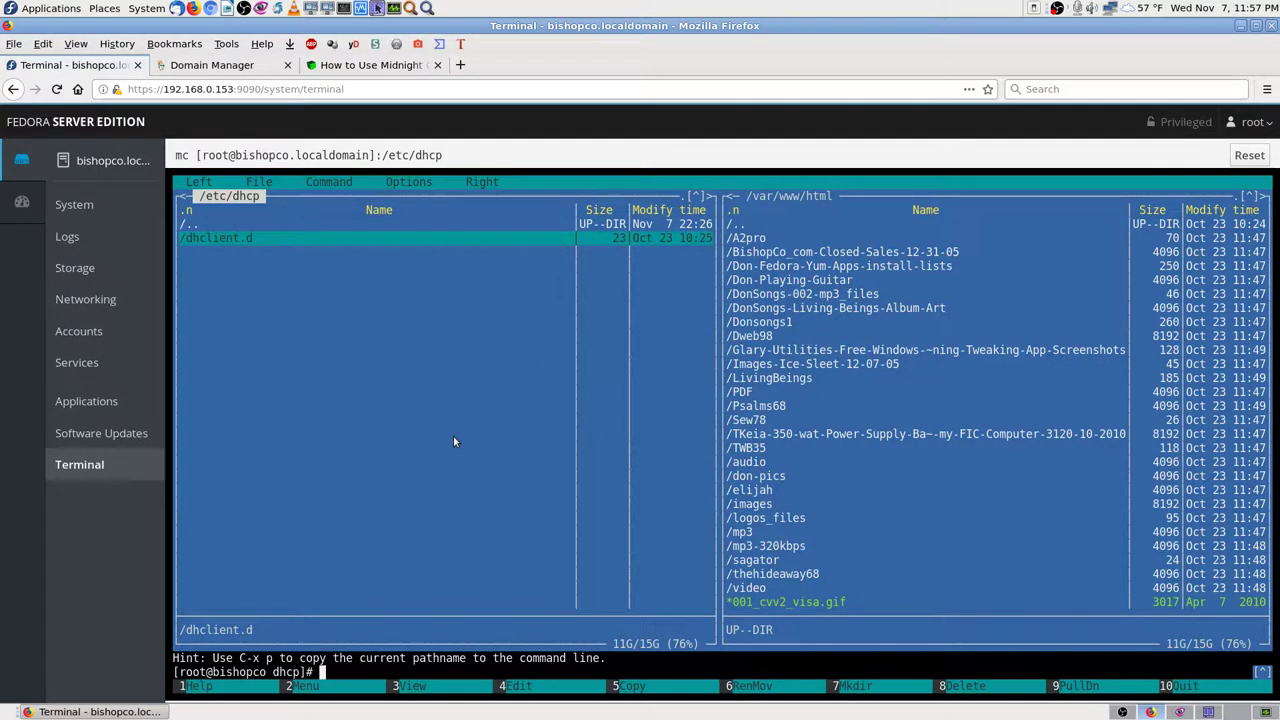
key("Return")
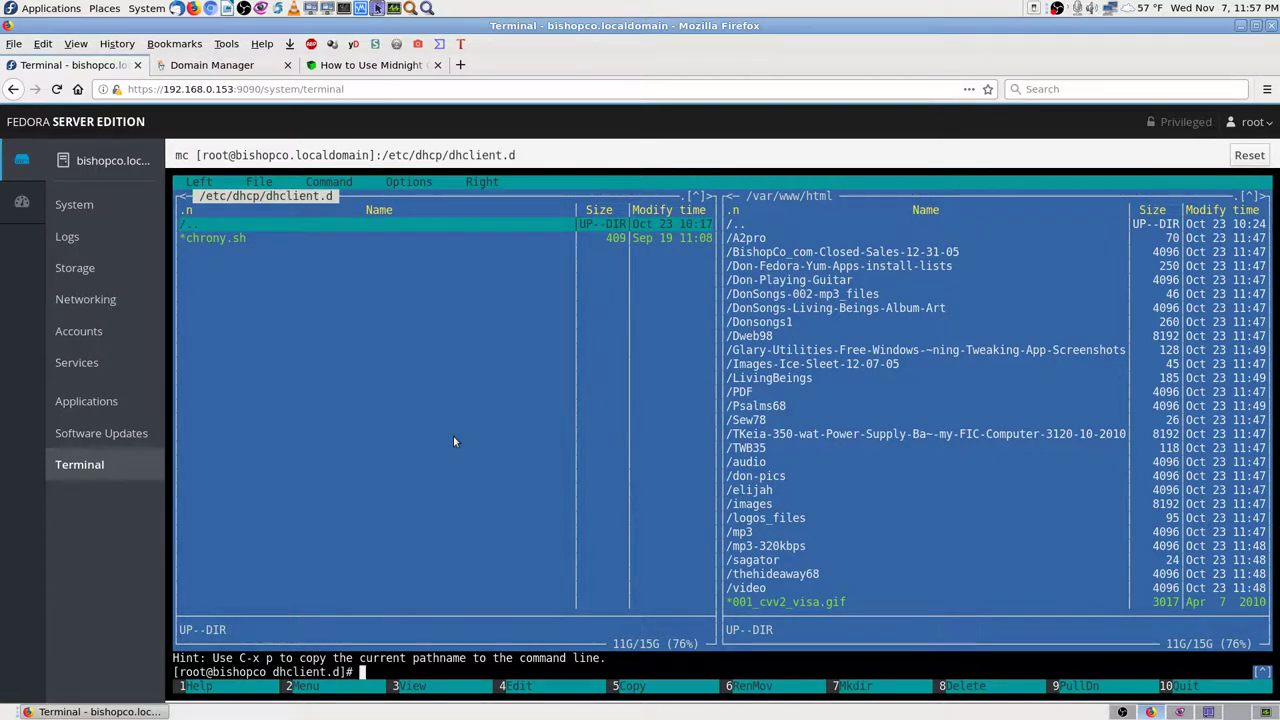
key("Return")
key("Up")
key("Return")
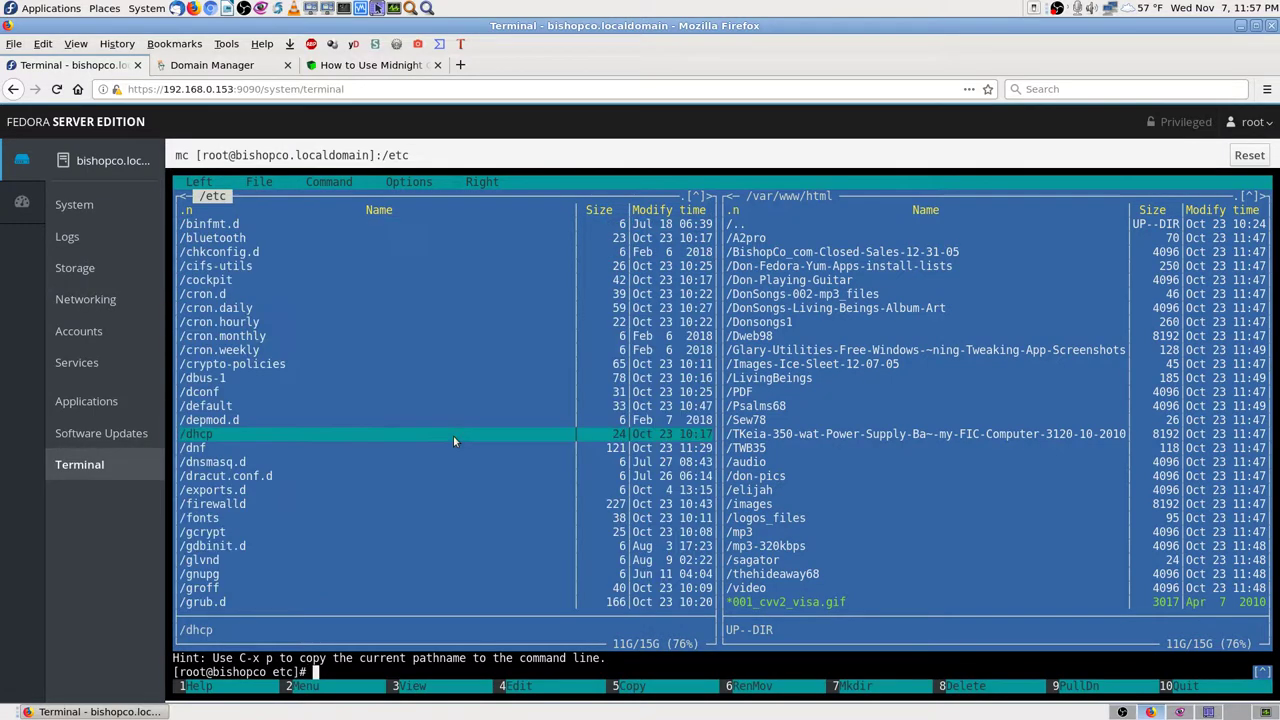
key("Return")
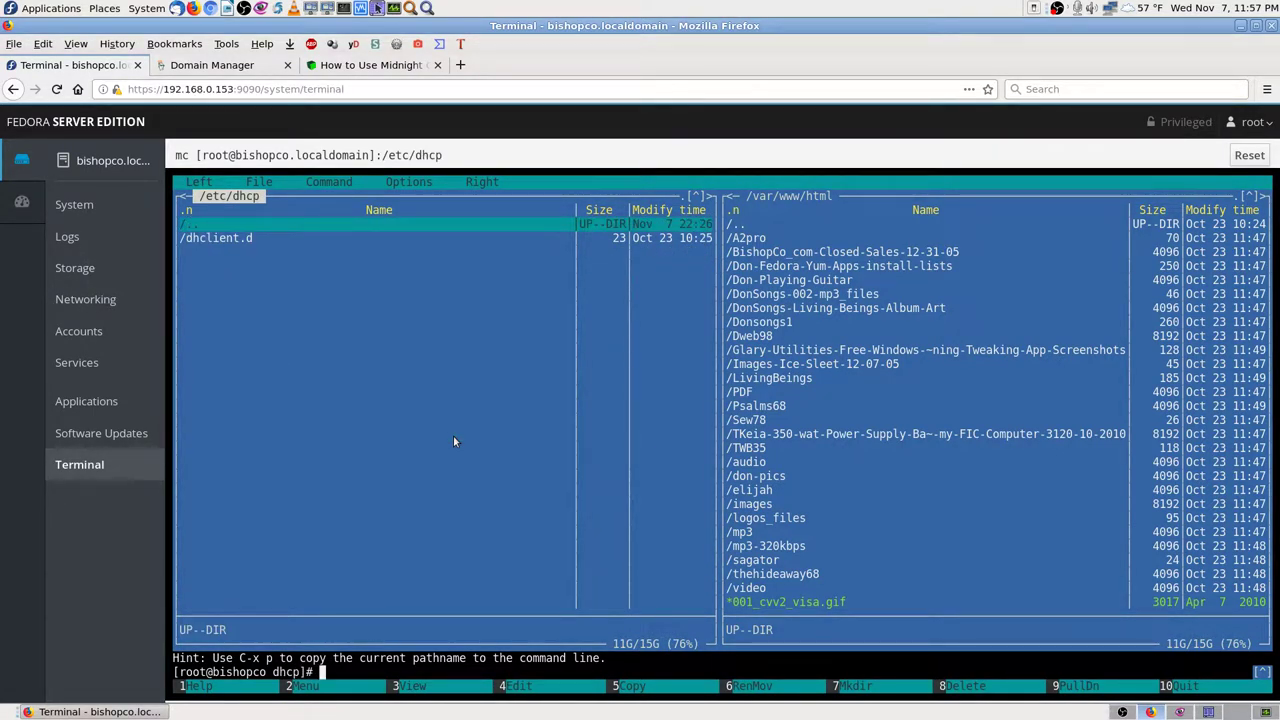
Switch to Gwenview to compare the /etc/dhcp listing and dhclient.conf screenshots, glance at Krusader, and return to Firefox
left_click(1172, 711)
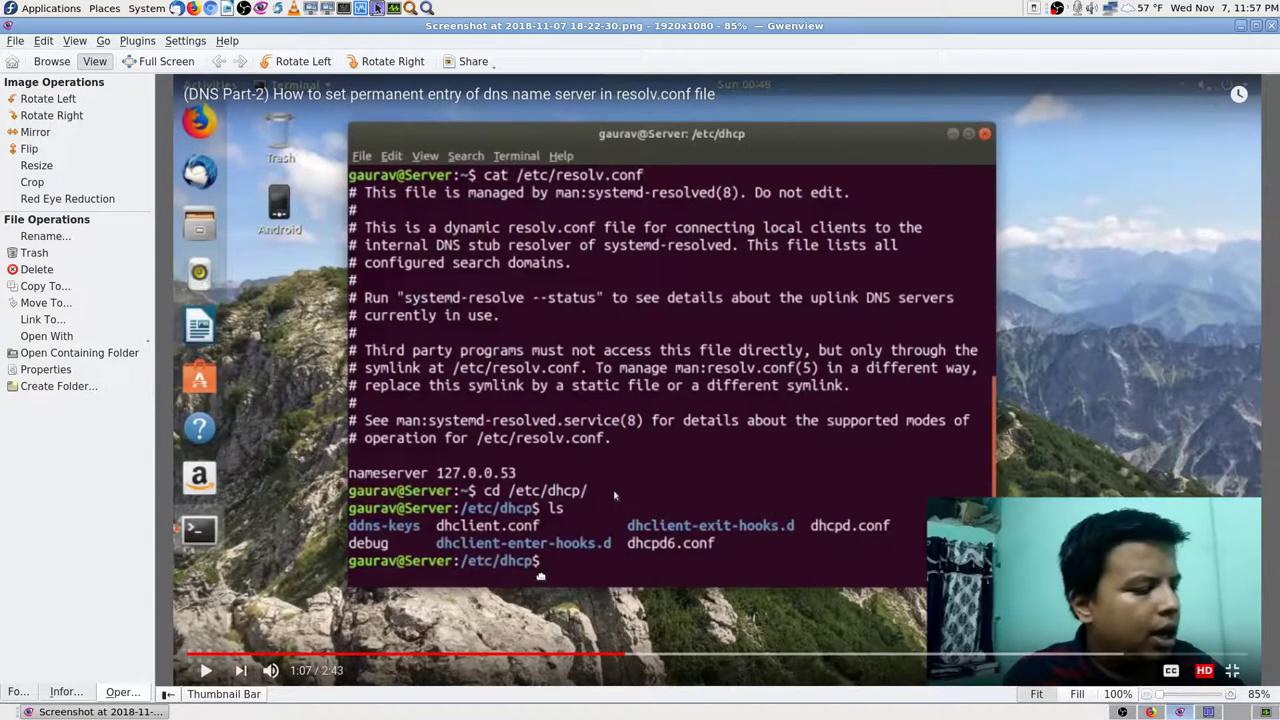
key("Right")
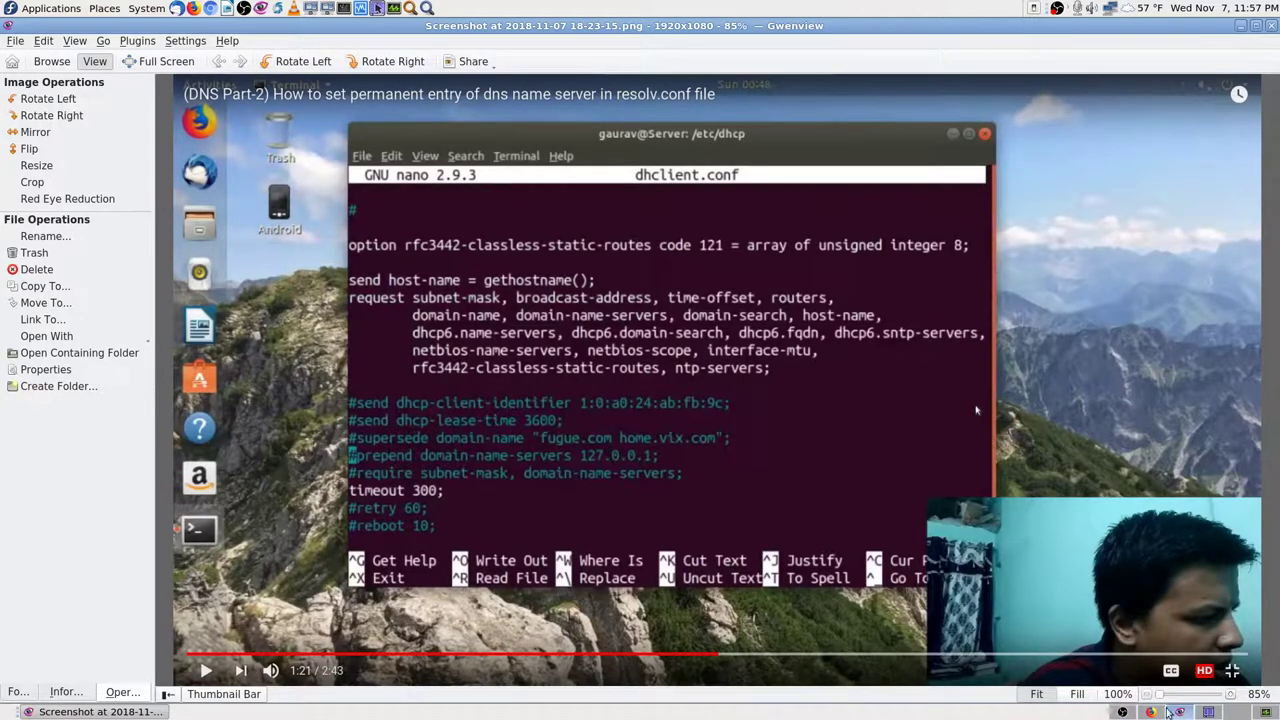
left_click(1208, 712)
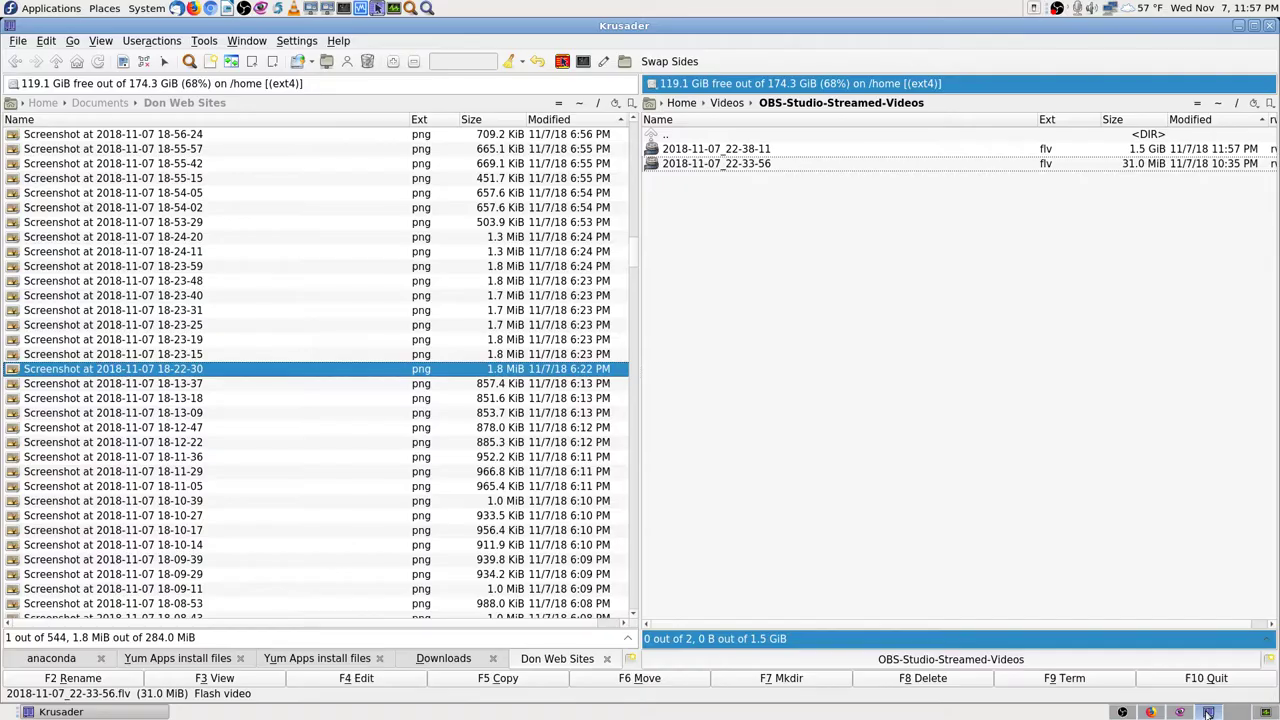
left_click(1152, 712)
left_click(1180, 712)
left_click(1152, 712)
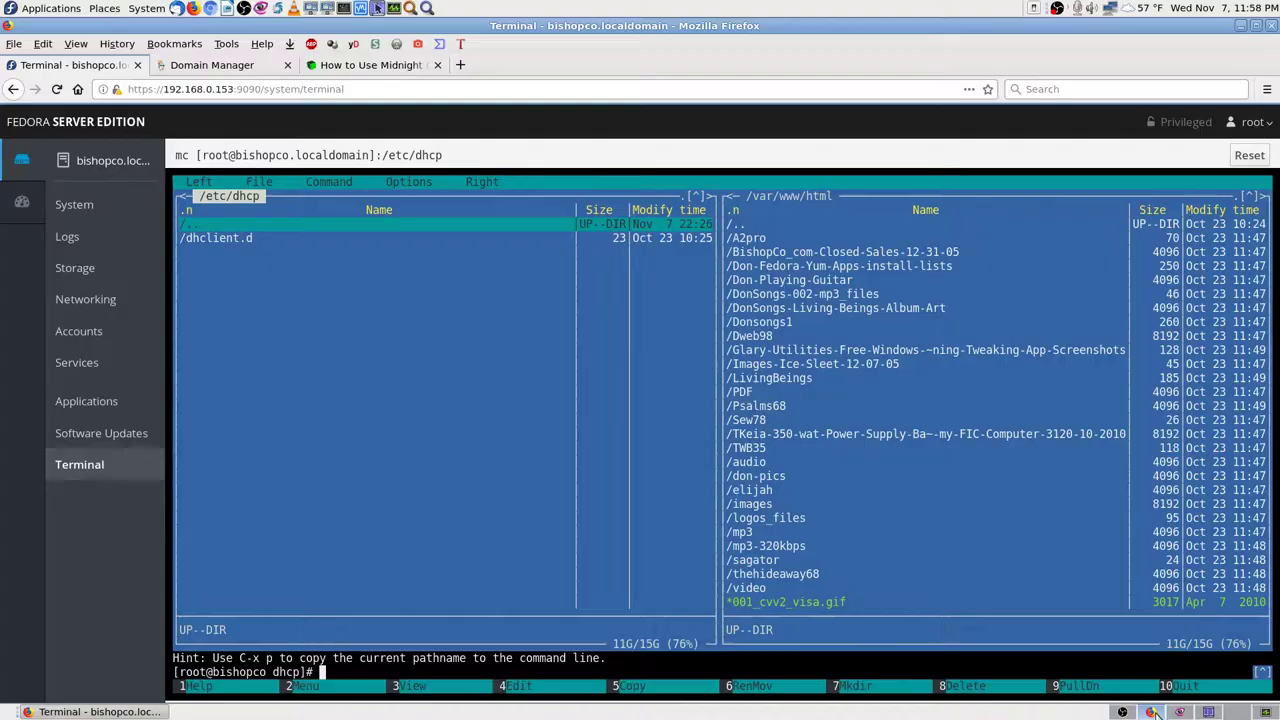
Display chrony.sh from /etc/dhcp/dhclient.d in the file viewer, and close the viewer after reading
key("Down")
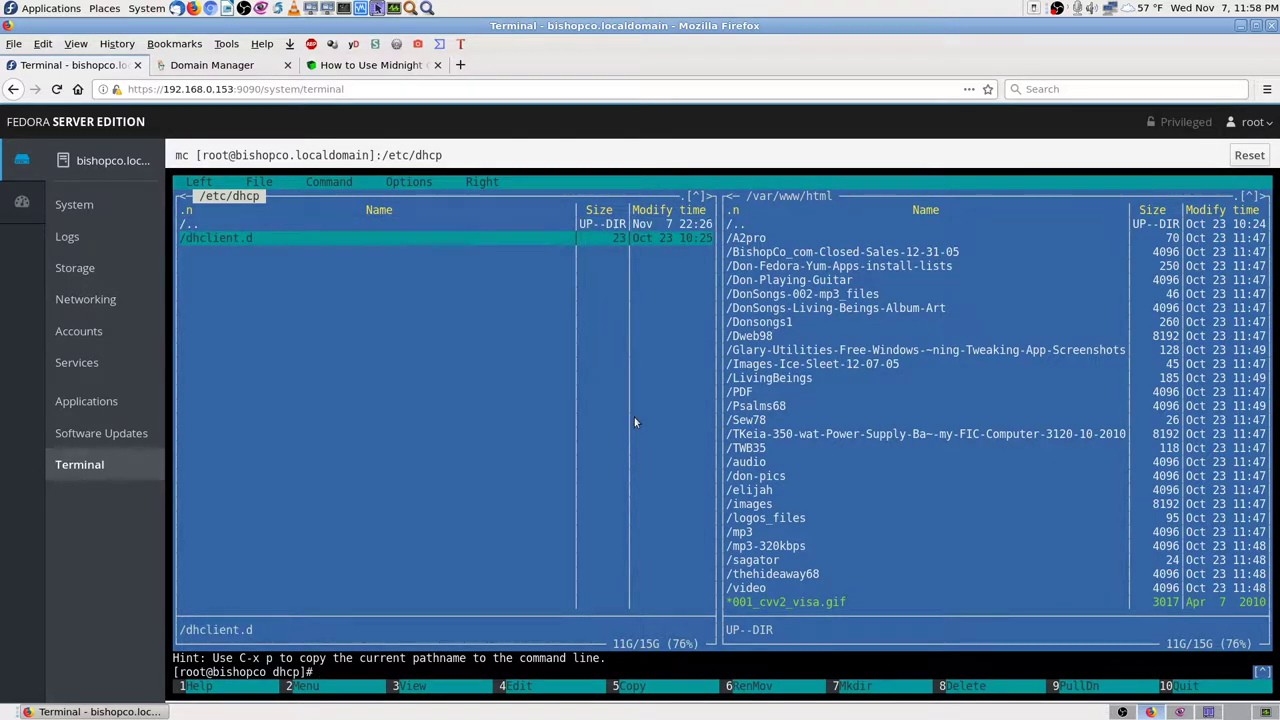
key("Return")
key("Down")
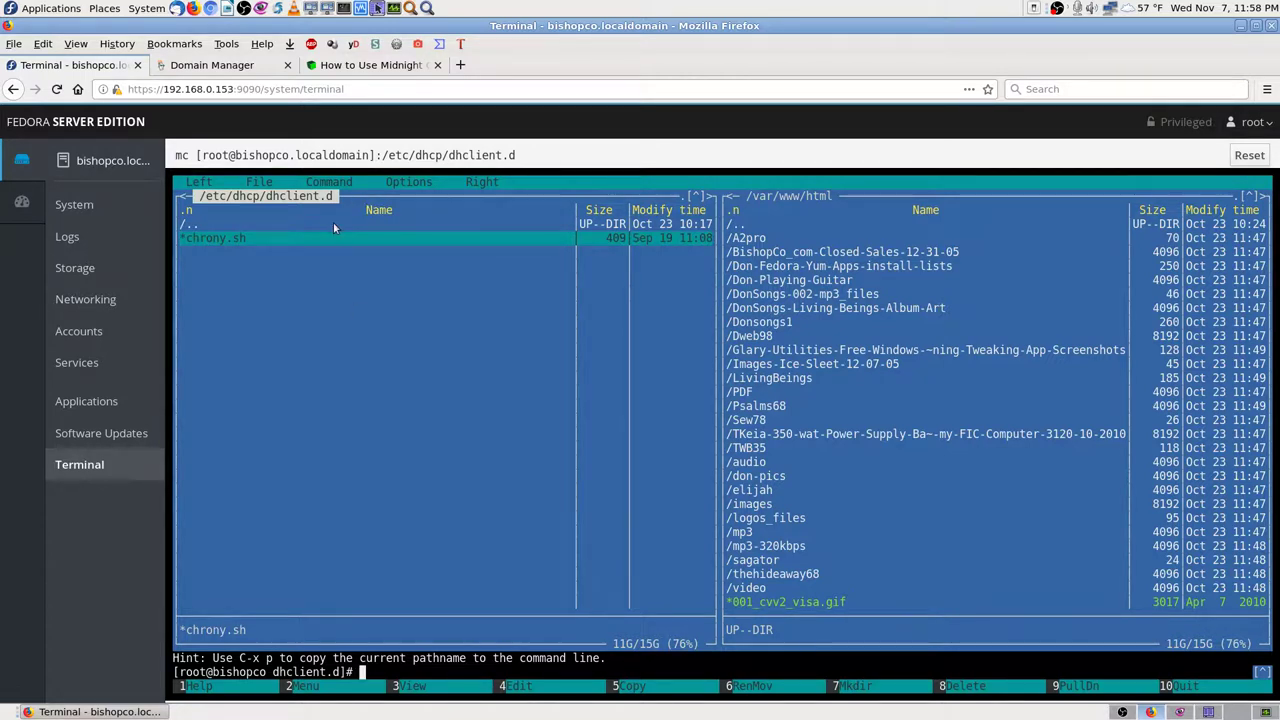
key("F9")
key("Right")
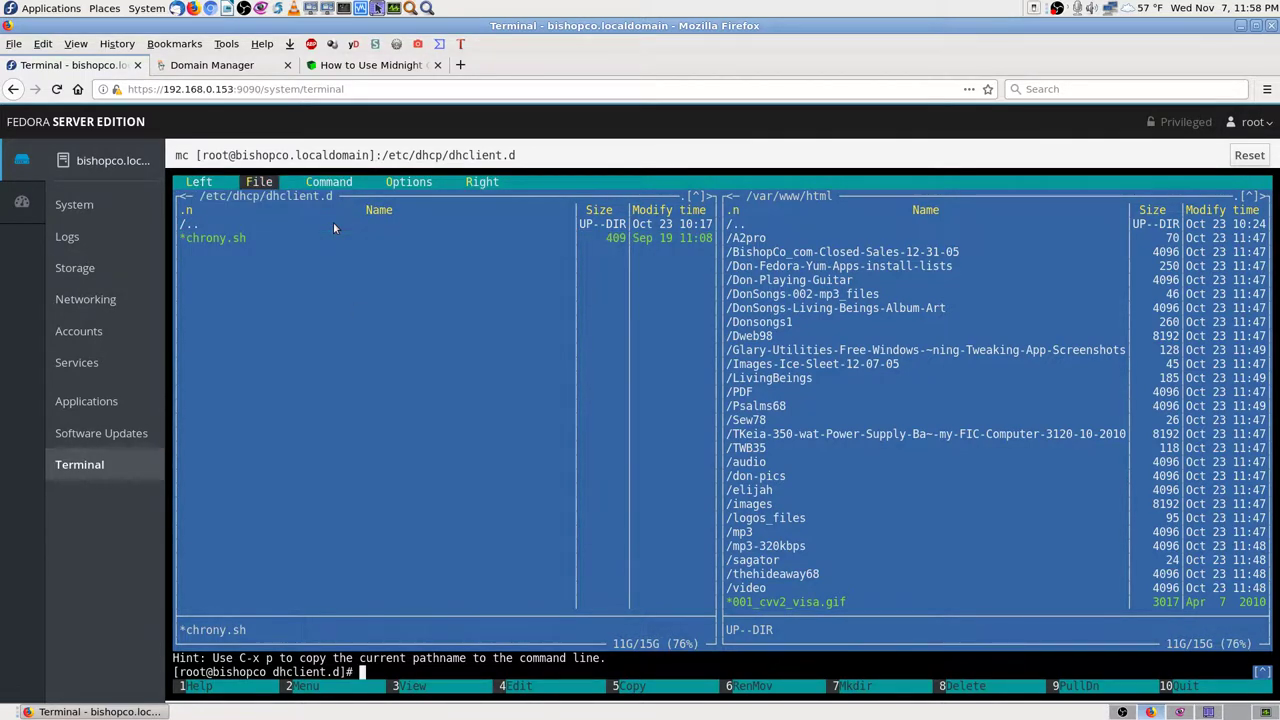
key("Right")
key("Left")
key("Down")
key("Down")
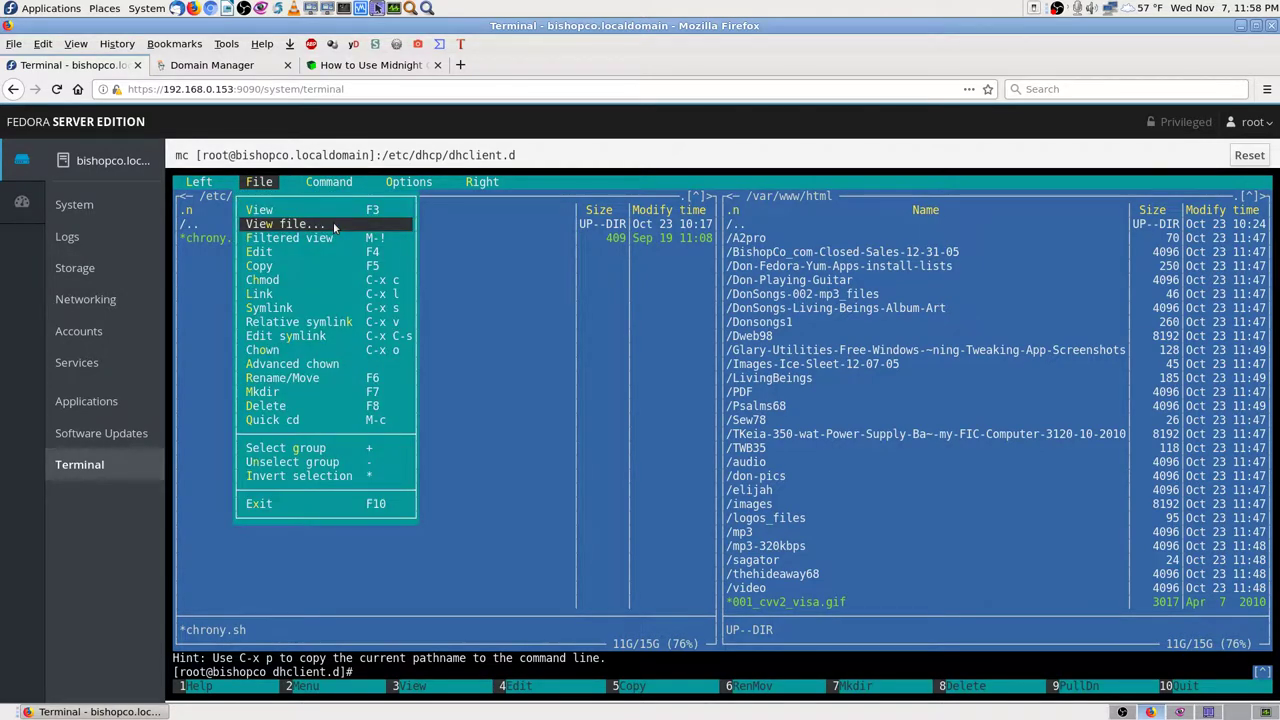
key("Return")
key("Return")
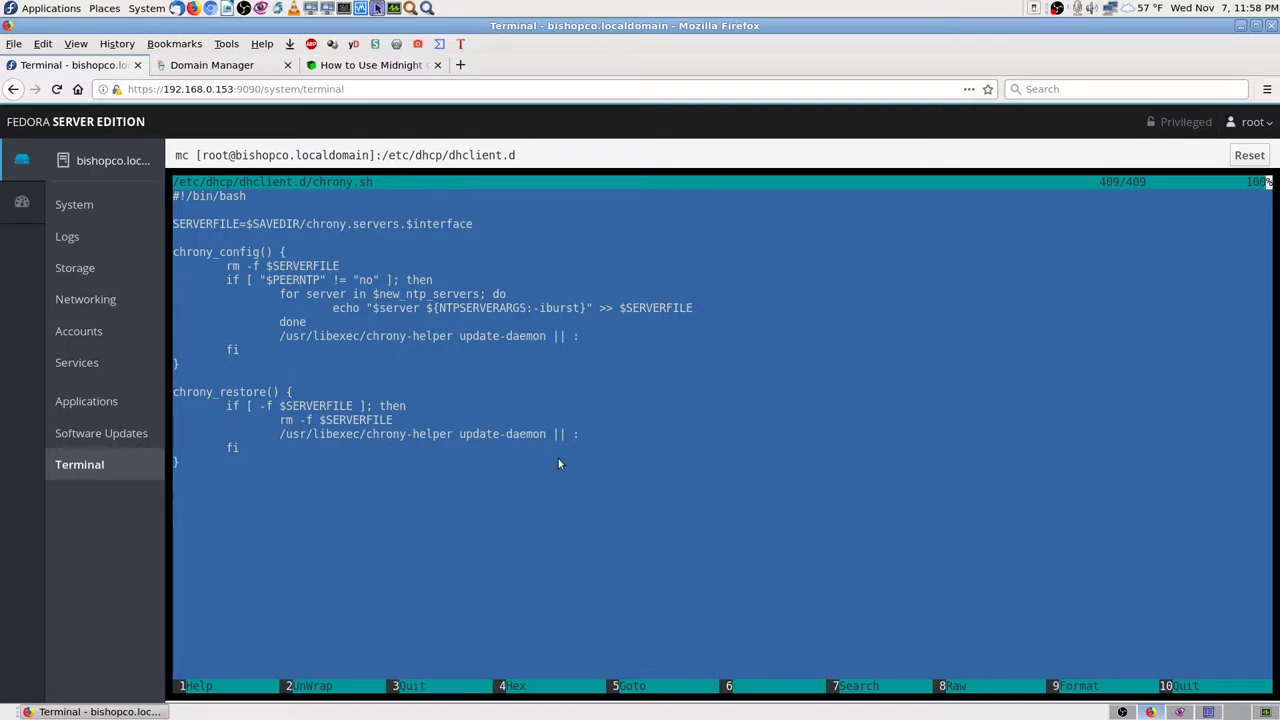
key("F10")
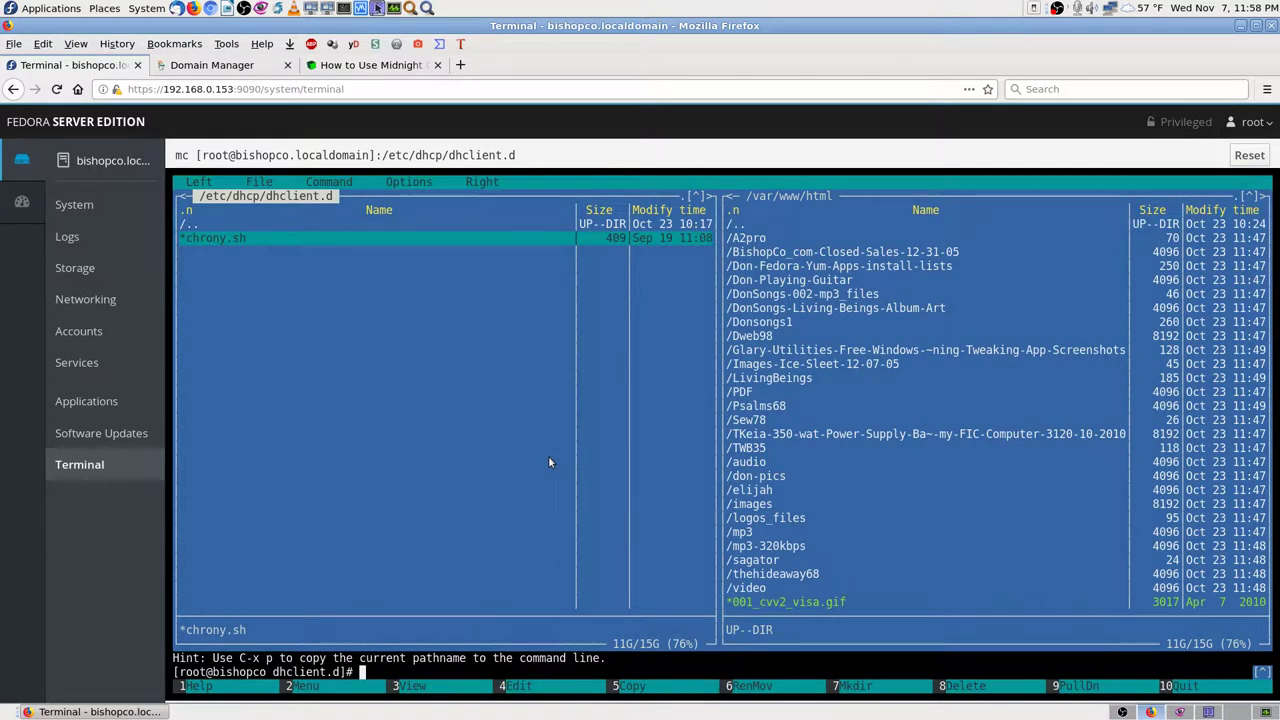
Go back up from dhclient.d to /etc and quit Midnight Commander to the shell prompt
key("Up")
key("Return")
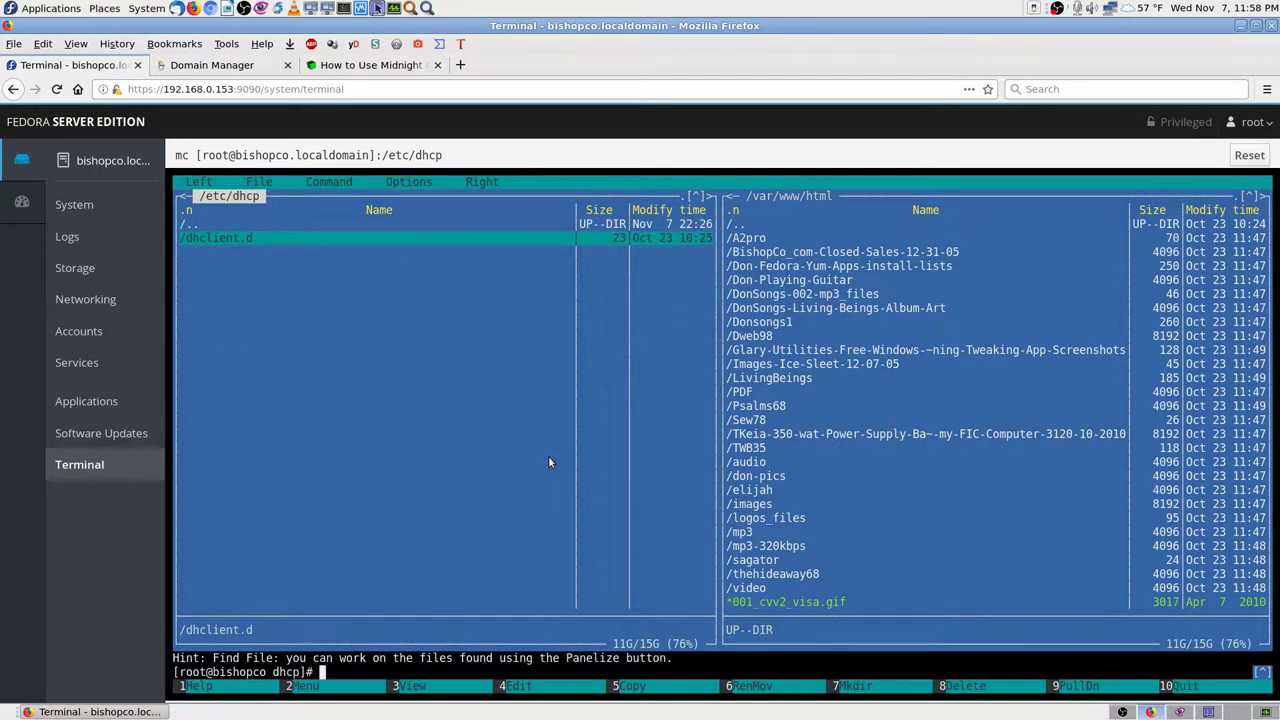
key("Up")
key("Return")
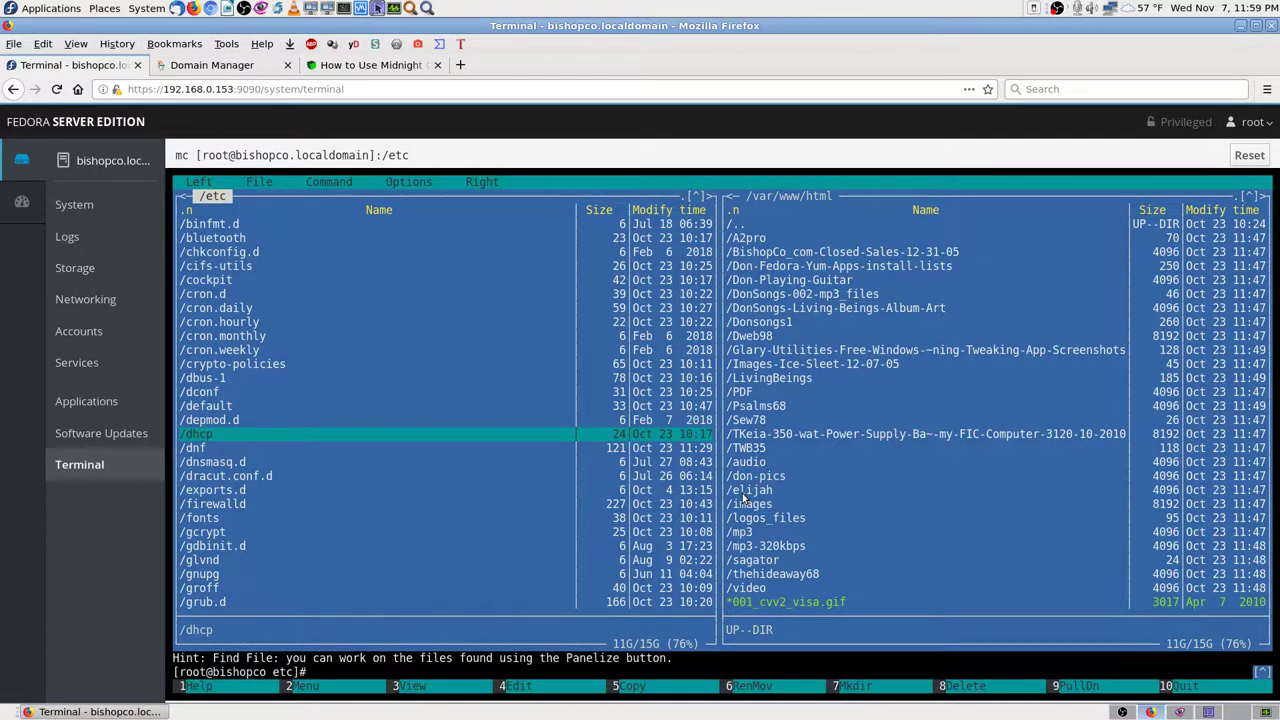
key("F10")
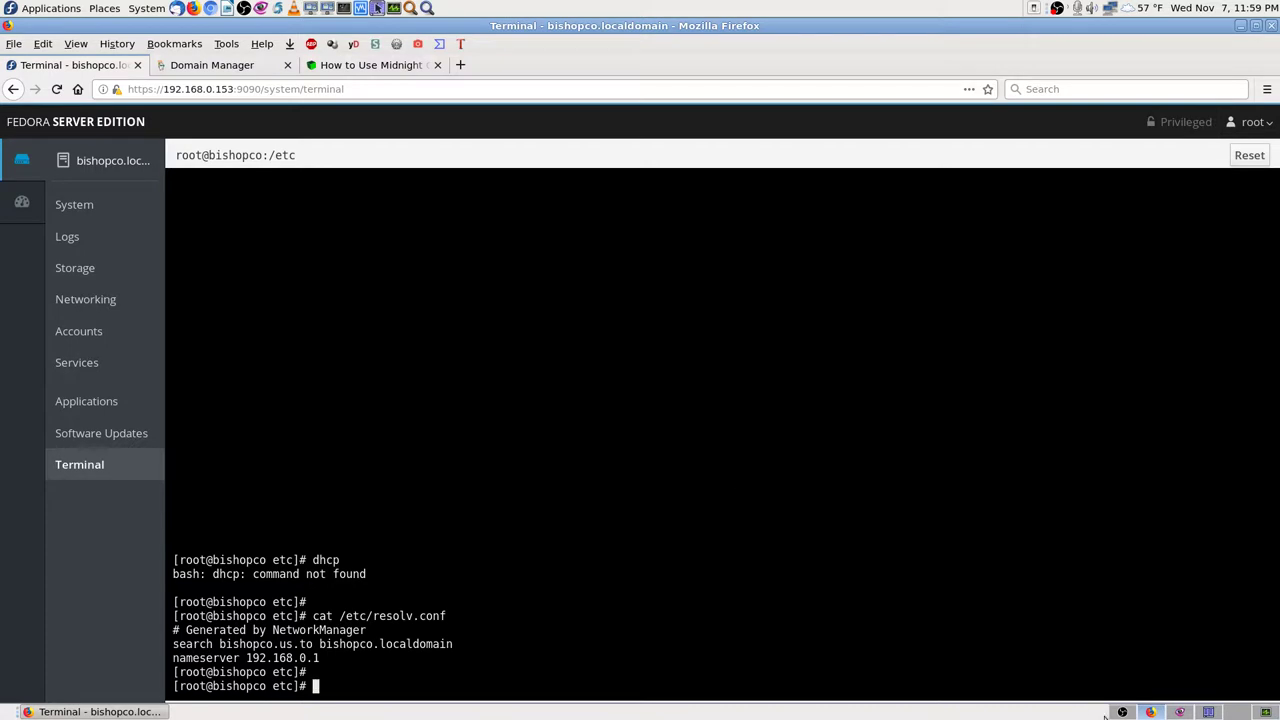
Switch to Gwenview to recheck the dhclient.conf screenshot and the one with the resolv.conf commands, and return to Firefox
left_click(1180, 712)
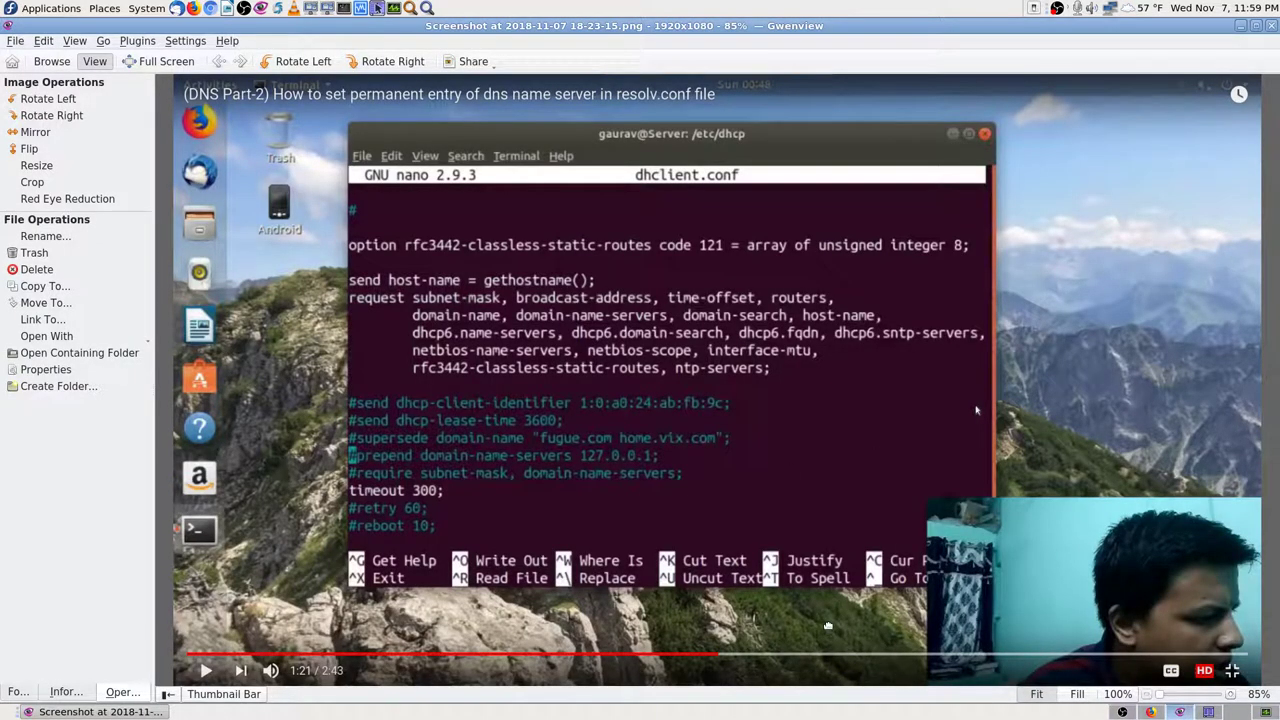
key("BackSpace")
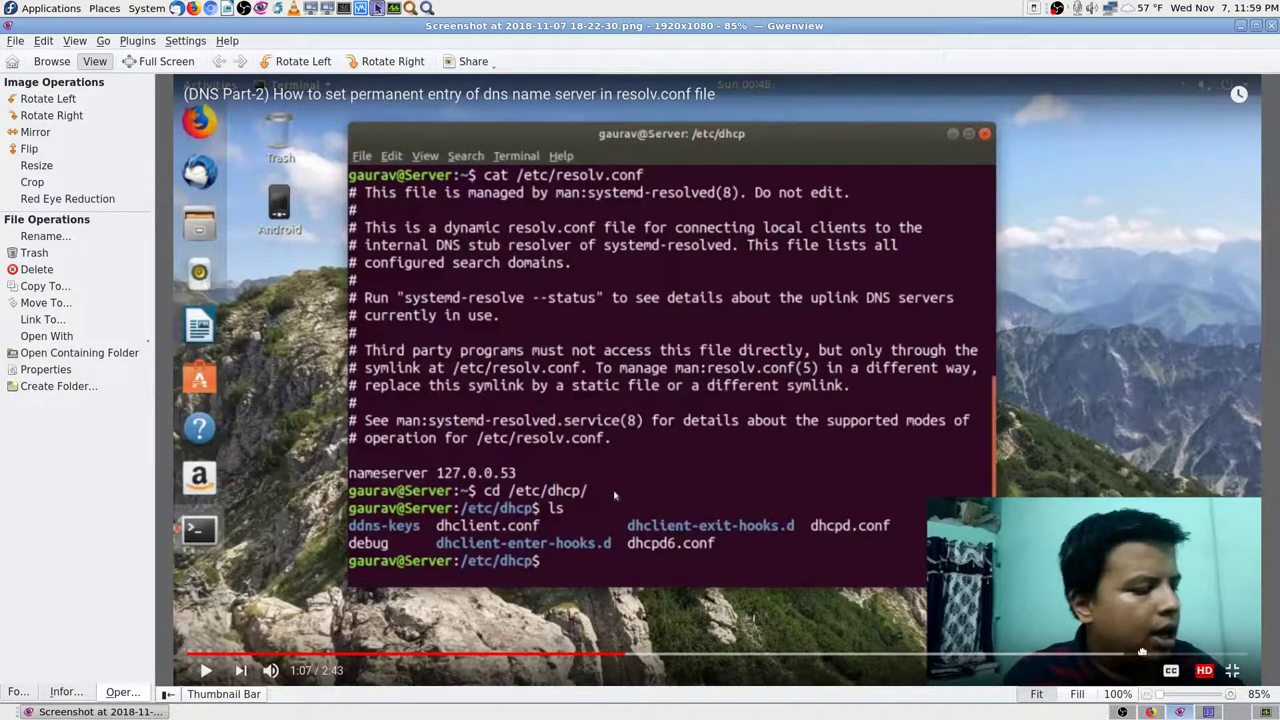
left_click(1150, 711)
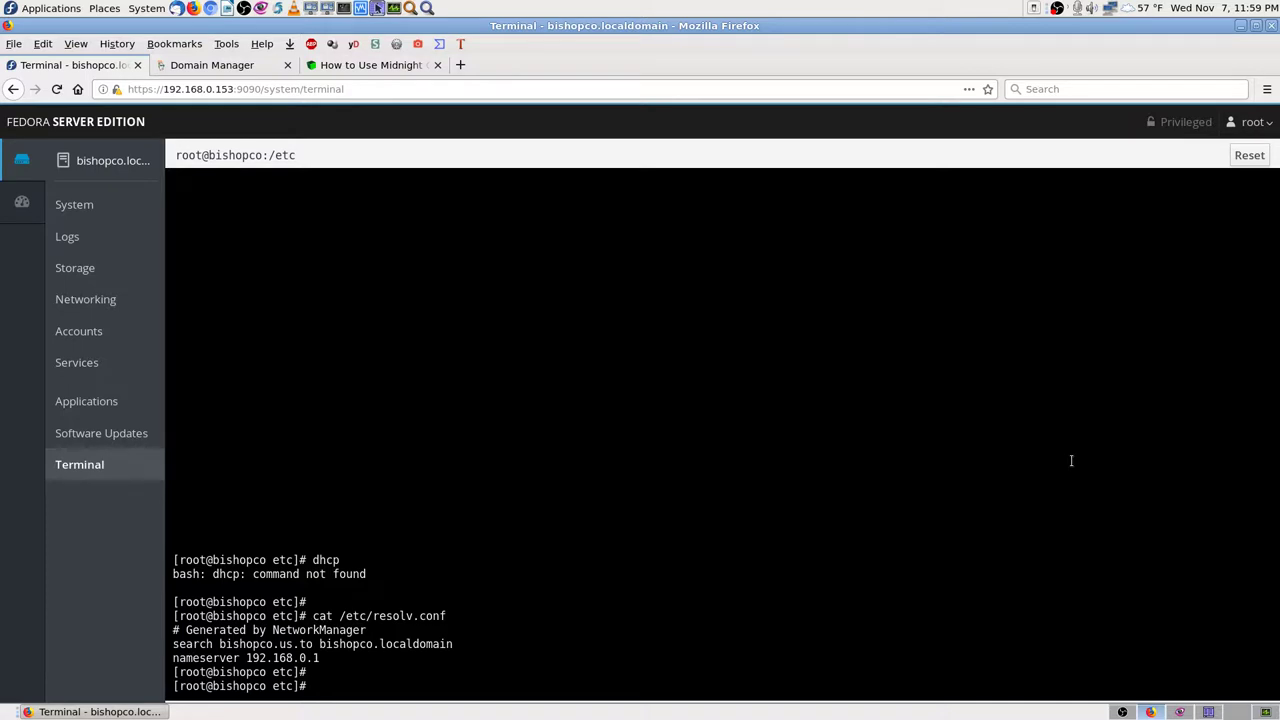
Open resolv.conf from the current /etc directory in the nano editor
type("nano resolv.conf")
key("Return")
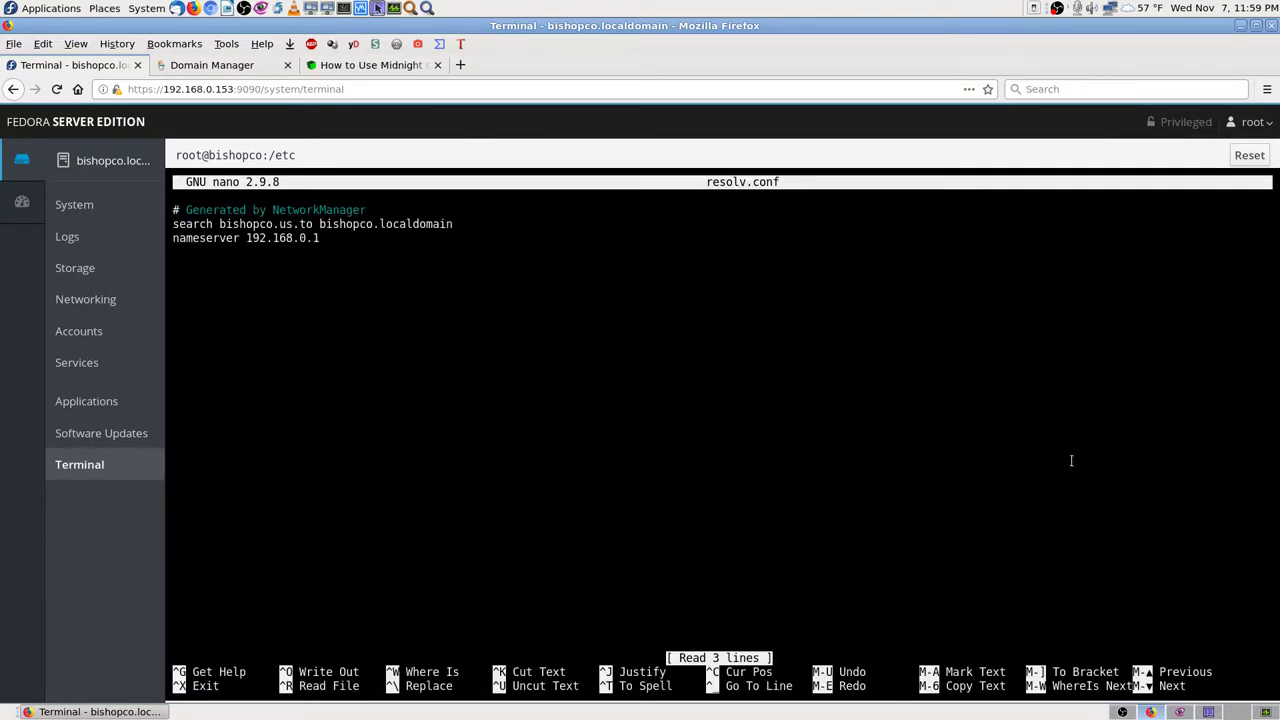
Examine the comment, search and nameserver lines of resolv.conf in nano, following the search line's domains character by character
key("Down")
key("Down")
key("Down")
key("Up")
key("Up")
key("Up")
key("Down")
key("Down")
key("Down")
key("Up")
key("Up")
key("Up")
key("Down")
key("Right")
key("Right")
key("Right")
key("Right")
key("Right")
key("Right")
key("Right")
key("Right")
key("Right")
key("Right")
key("Right")
key("Right")
key("Right")
key("Right")
key("Right")
key("Right")
key("Right")
key("Right")
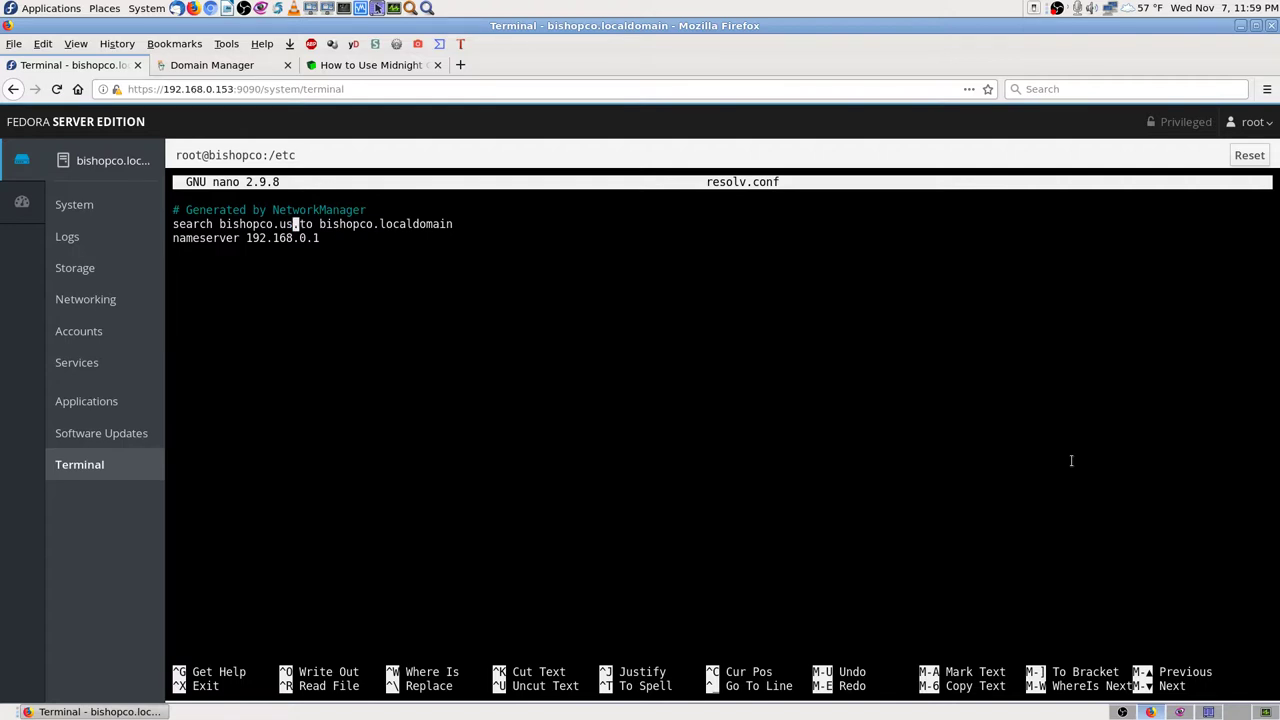
key("Right")
key("Right")
key("Right")
key("Right")
key("Right")
key("Right")
key("Right")
key("Right")
key("Right")
key("Right")
key("Right")
key("Right")
key("Right")
key("Right")
key("Right")
key("Right")
key("Right")
key("Right")
key("Right")
key("Right")
key("Right")
key("Right")
key("Right")
key("Right")
key("Right")
key("Right")
key("Right")
key("Right")
key("Right")
key("Right")
key("Right")
key("Right")
key("Right")
key("Right")
key("Right")
key("Right")
key("Right")
key("Right")
key("Right")
key("Right")
key("Right")
key("Right")
key("Return")
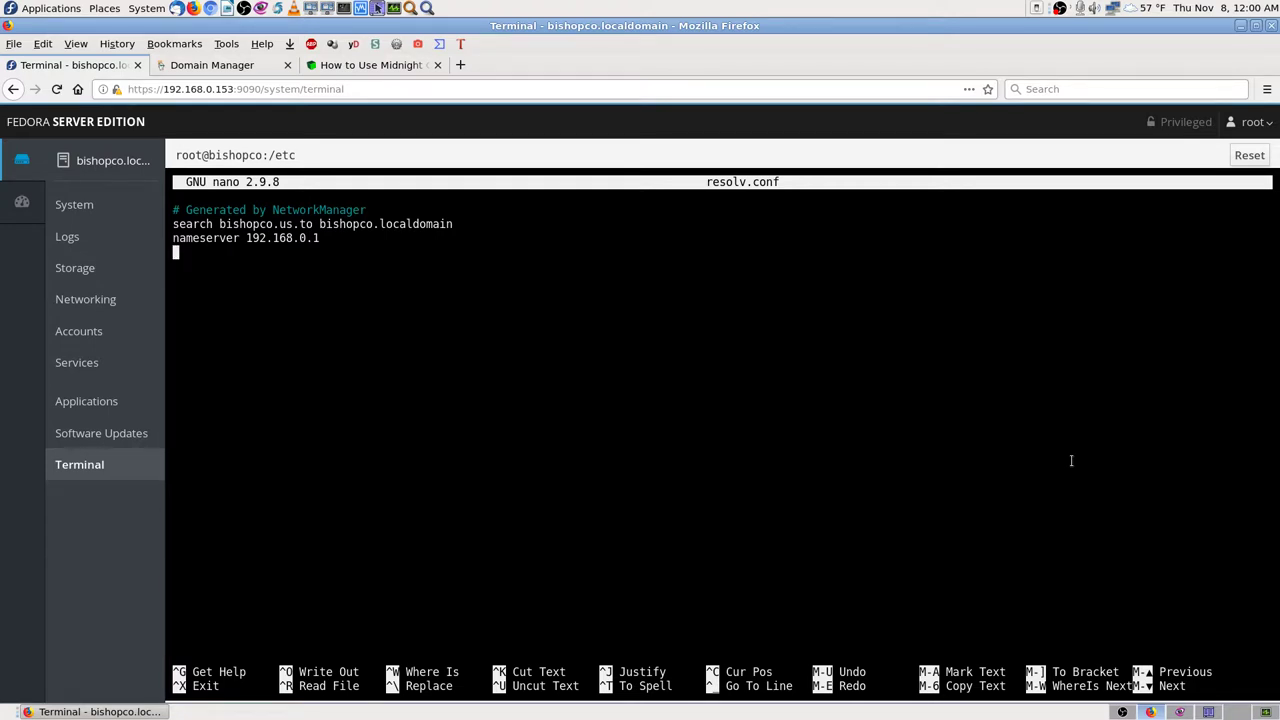
Exit nano without saving the modified resolv.conf, and close the Midnight Commander article in the browser
type("x")
key("BackSpace")
key("BackSpace")
key("Return")
key("ctrl+x")
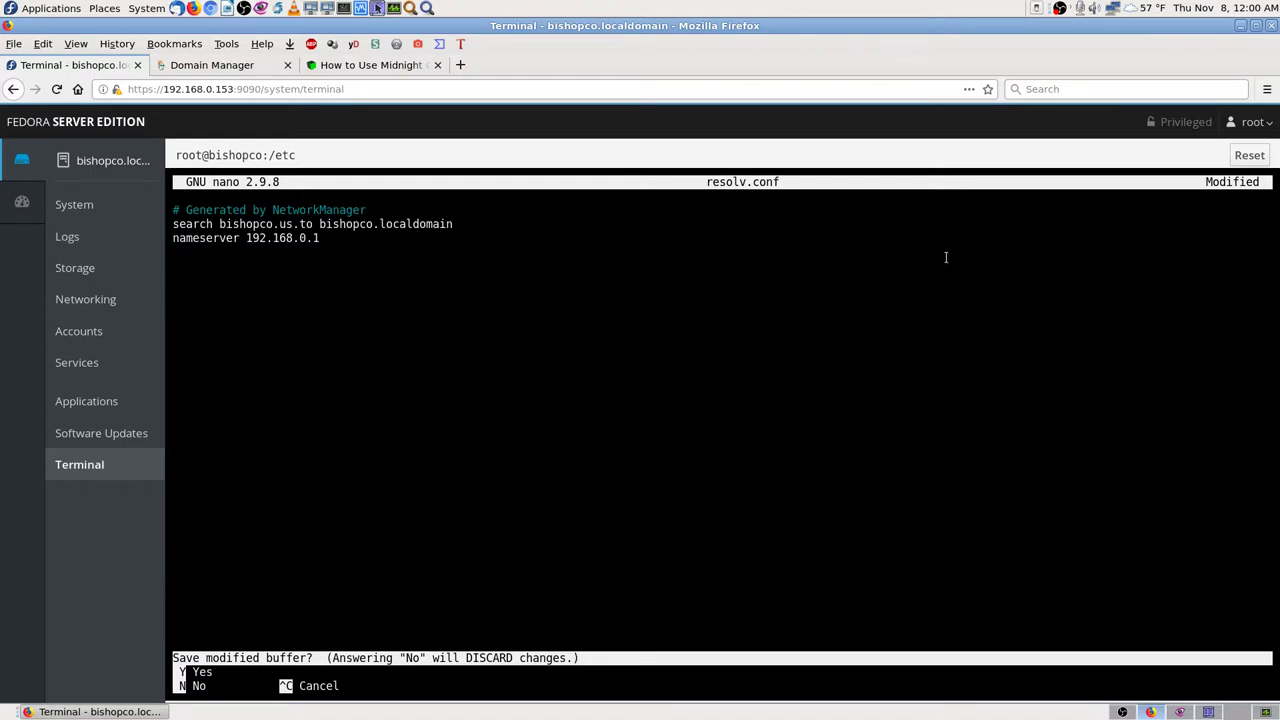
key("n")
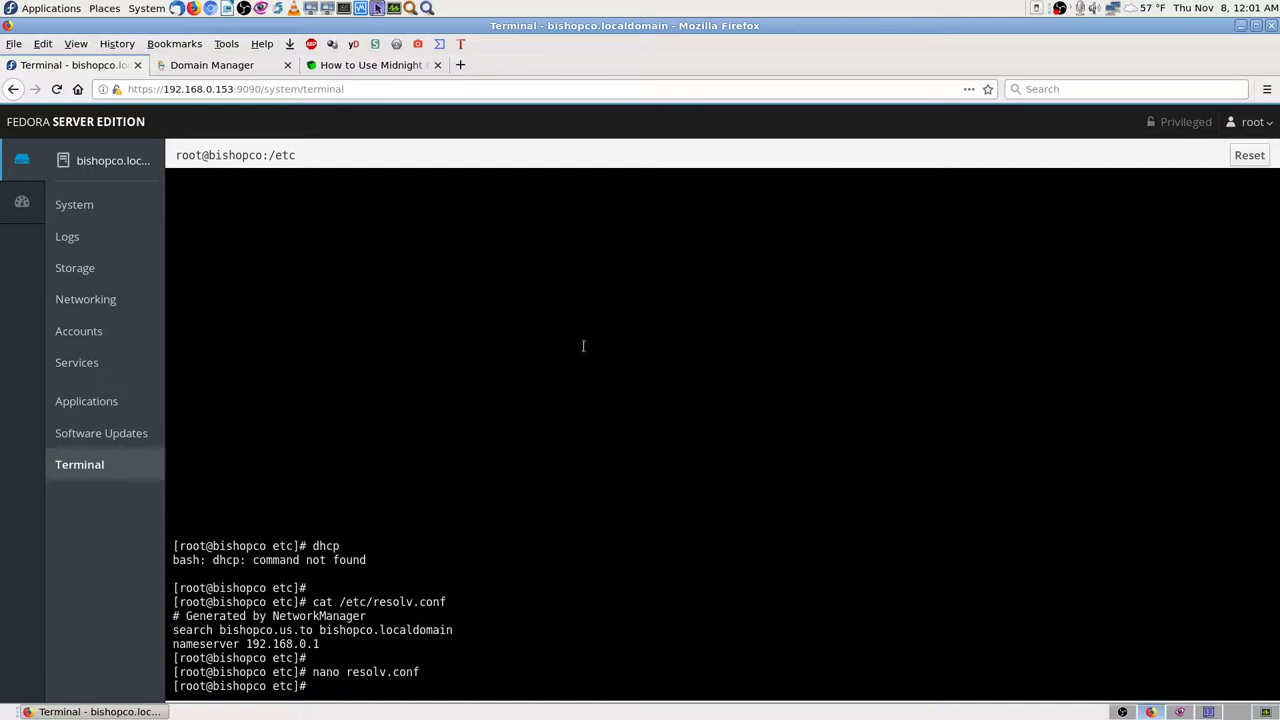
left_click(437, 65)
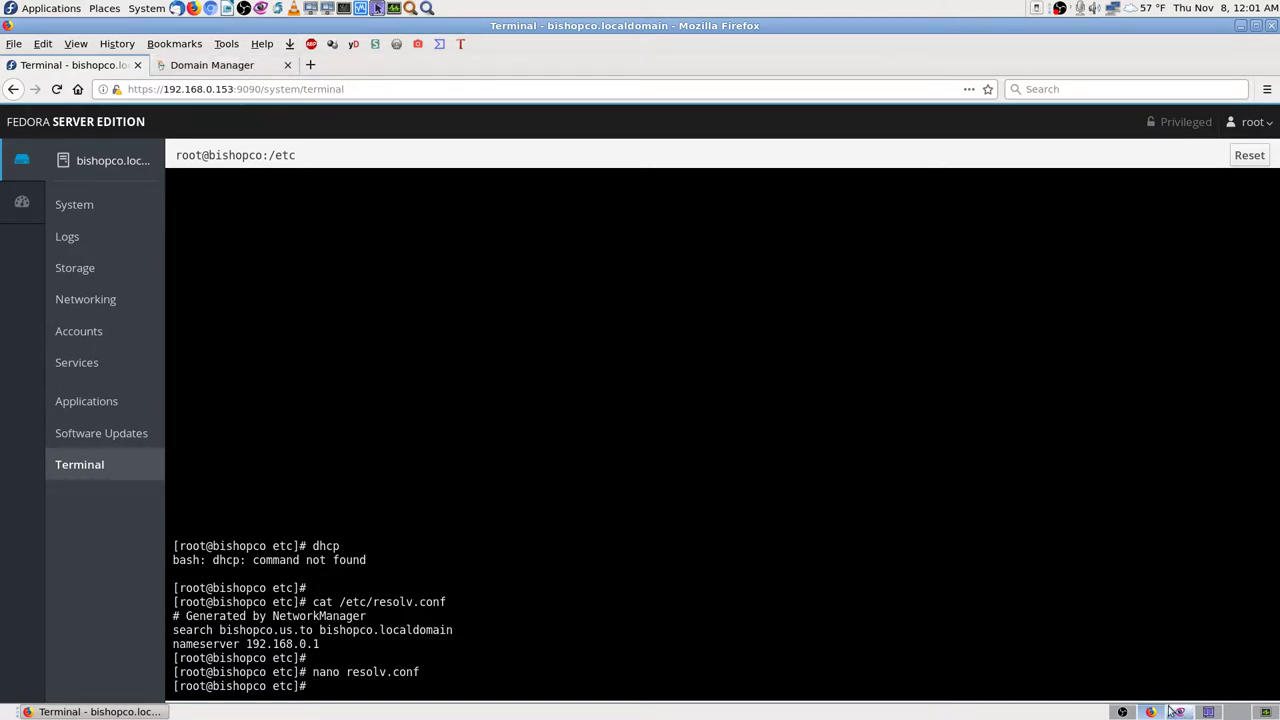
In GoDaddy Domain Manager, inspect the Custom nameserver entry fields for BISHOPCO.BIZ, and cancel the nameserver change
left_click(238, 66)
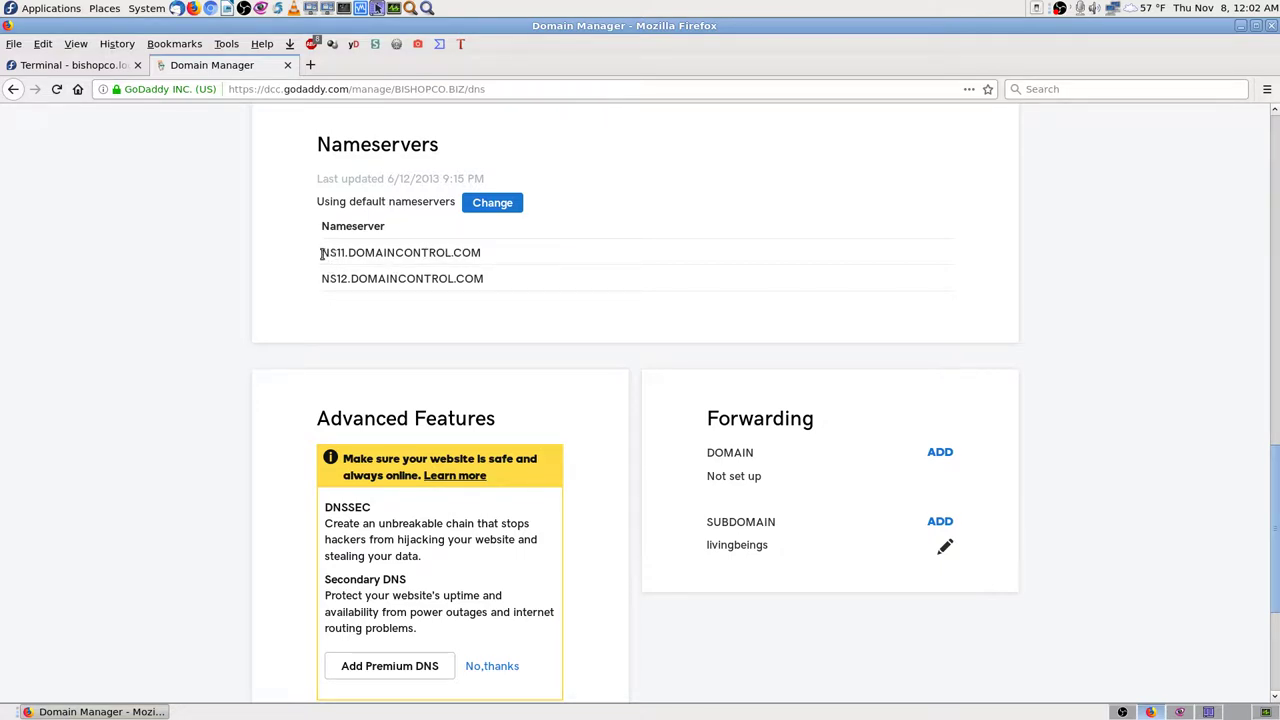
left_click(490, 205)
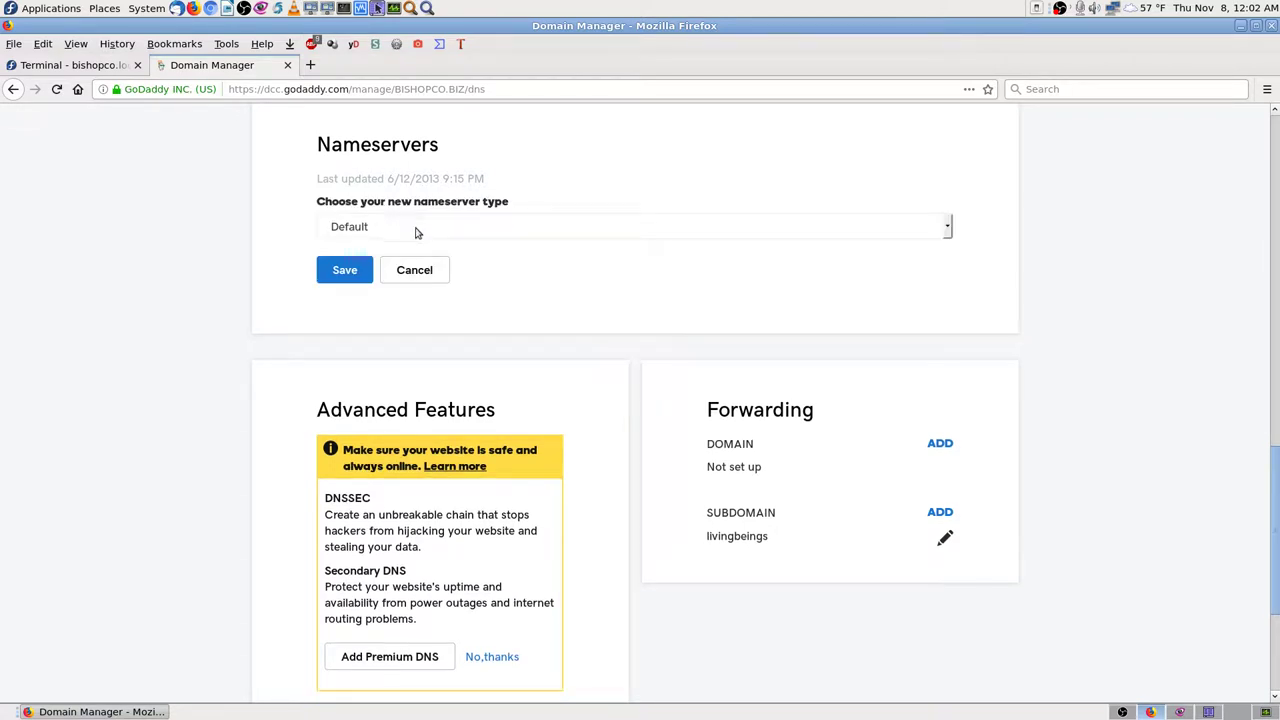
left_click(945, 228)
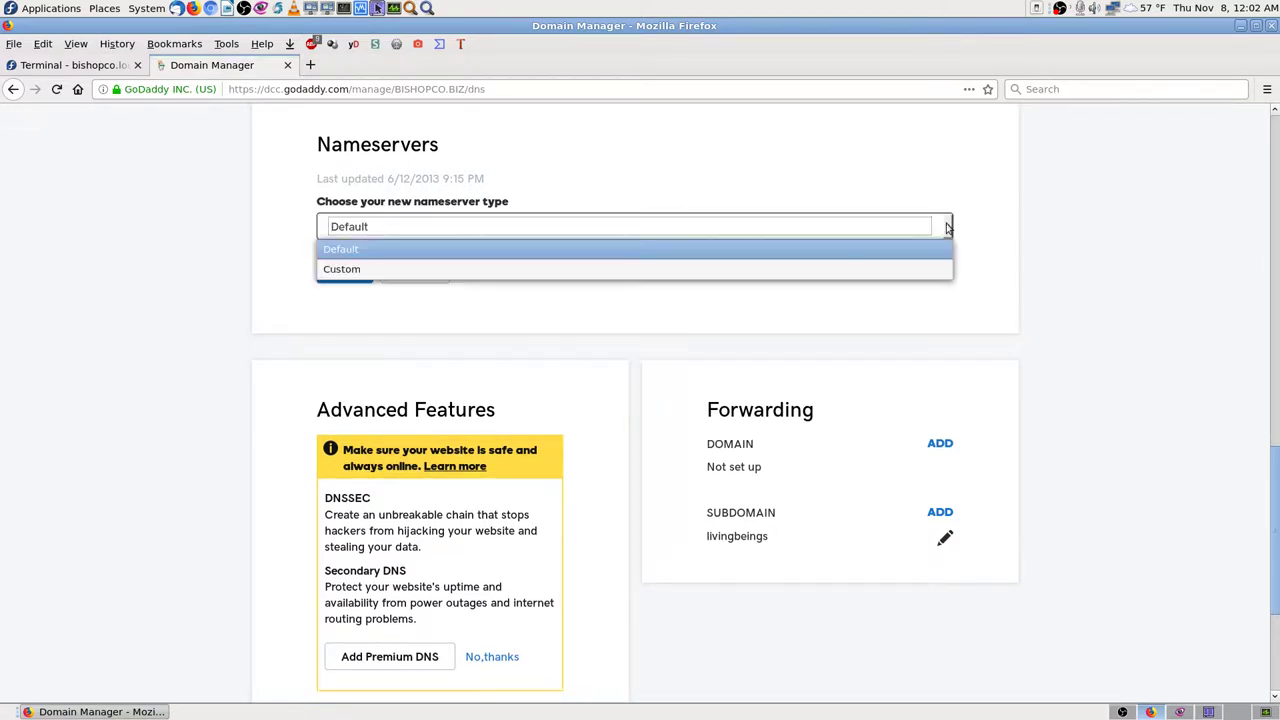
left_click(383, 270)
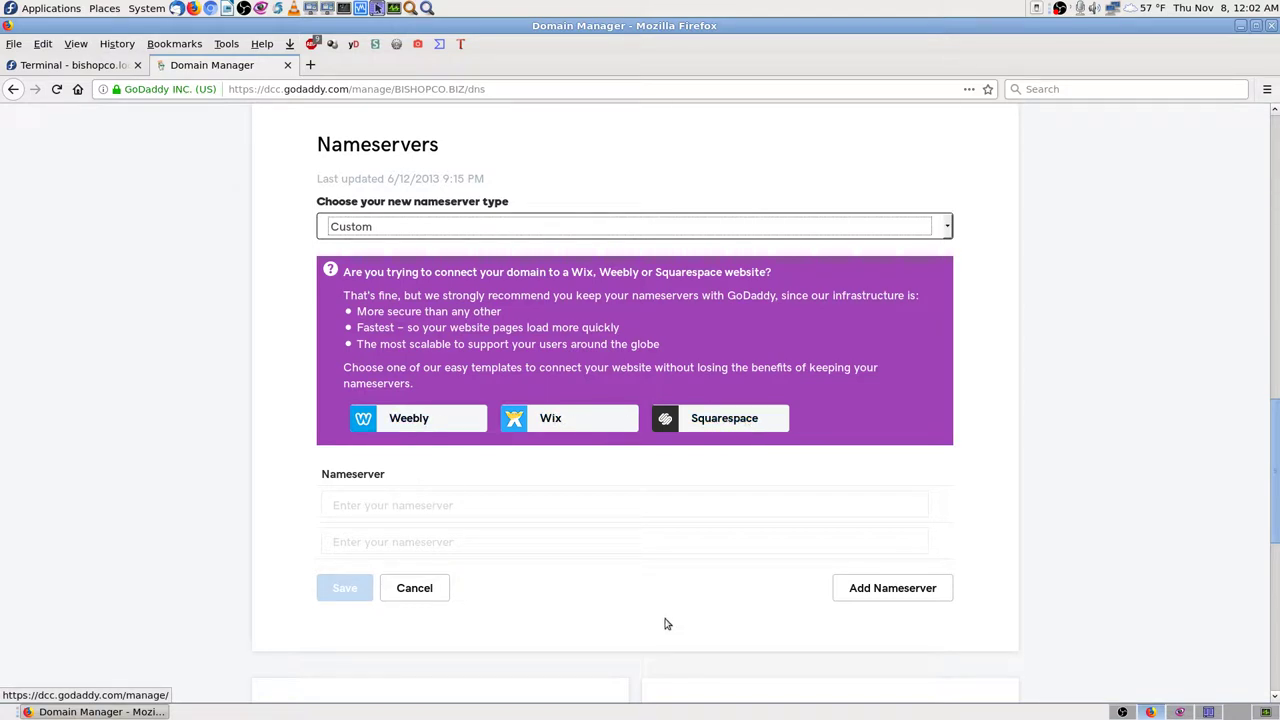
left_click(357, 511)
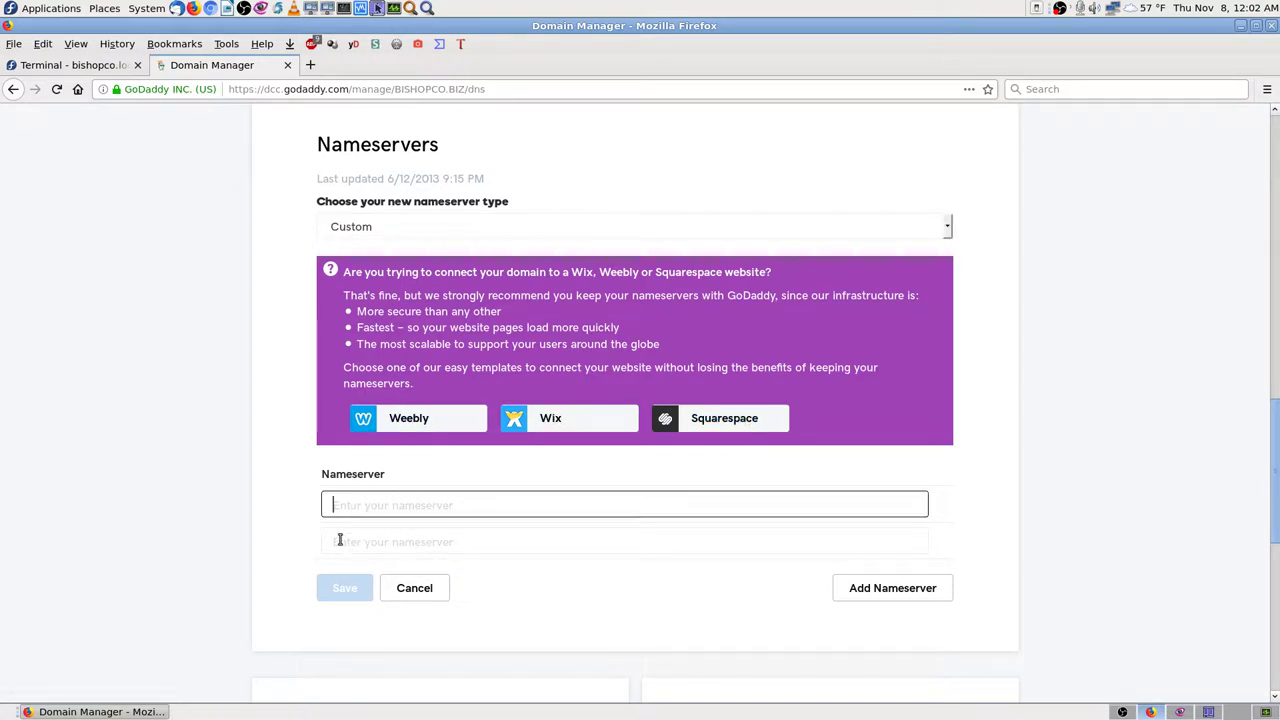
left_click(339, 540)
left_click(351, 510)
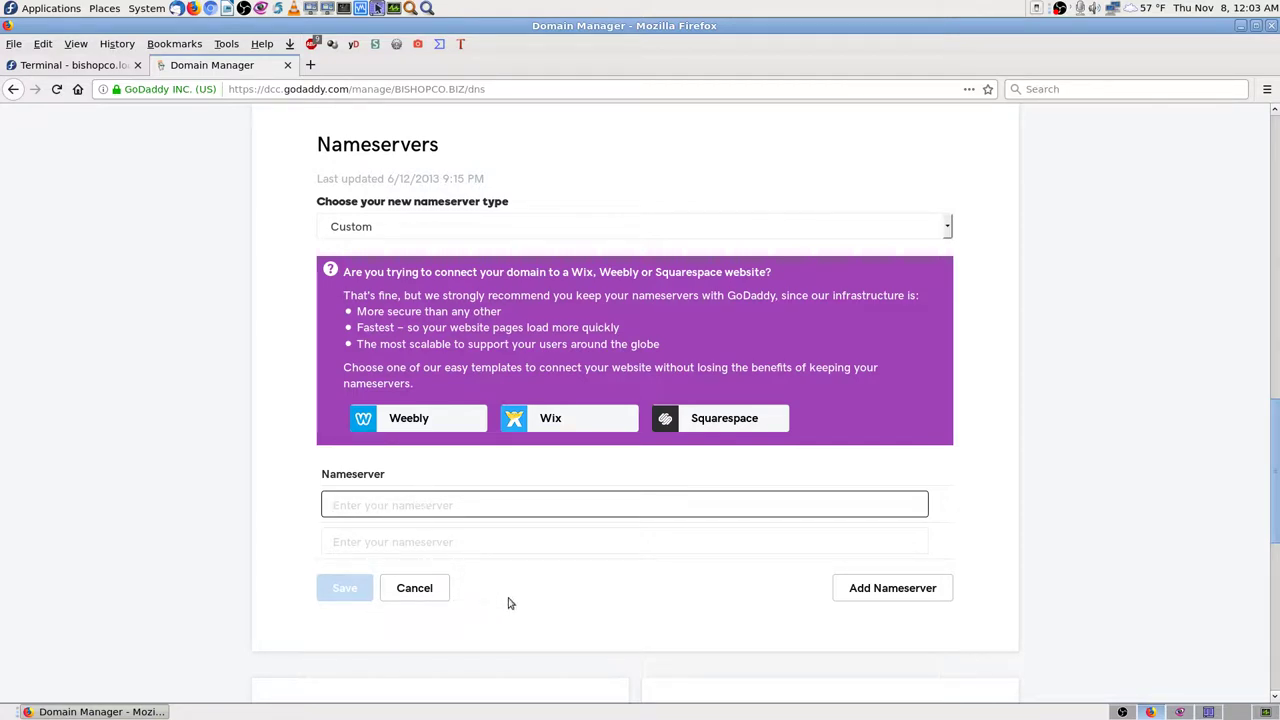
left_click(414, 588)
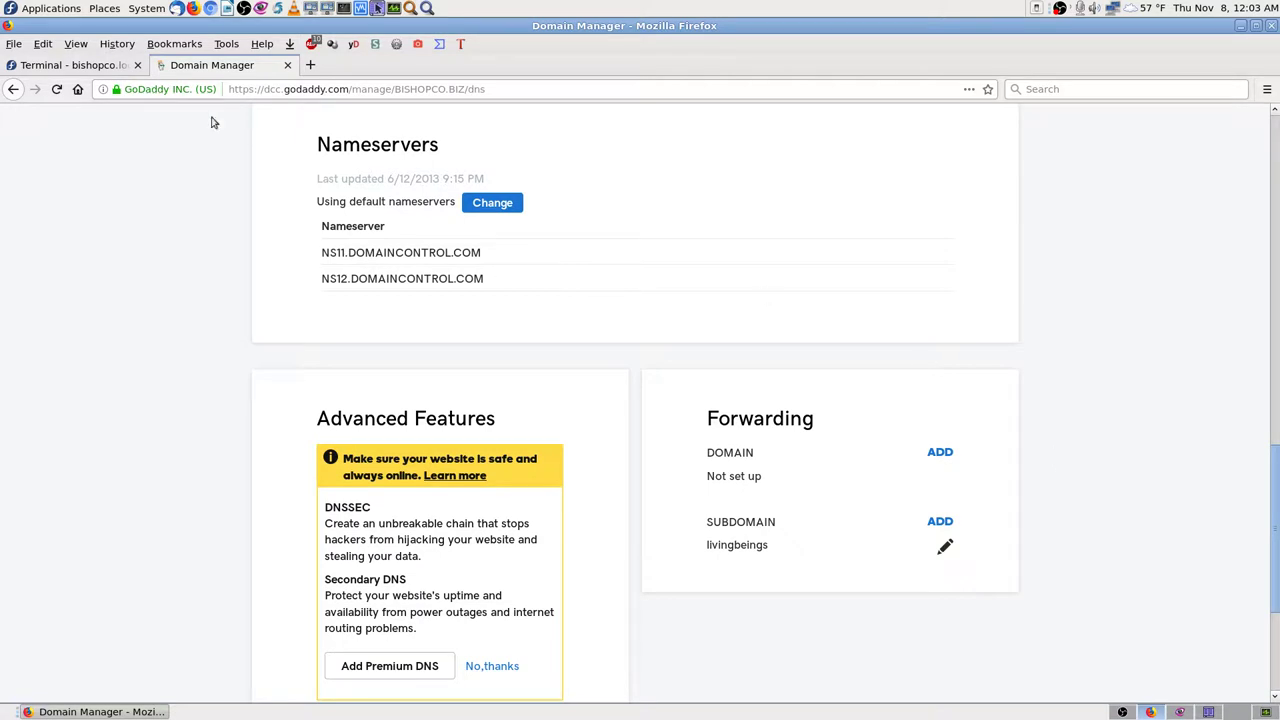
Compare the terminal's resolv.conf output with the default nameservers listed in Domain Manager, and return to the terminal
left_click(72, 65)
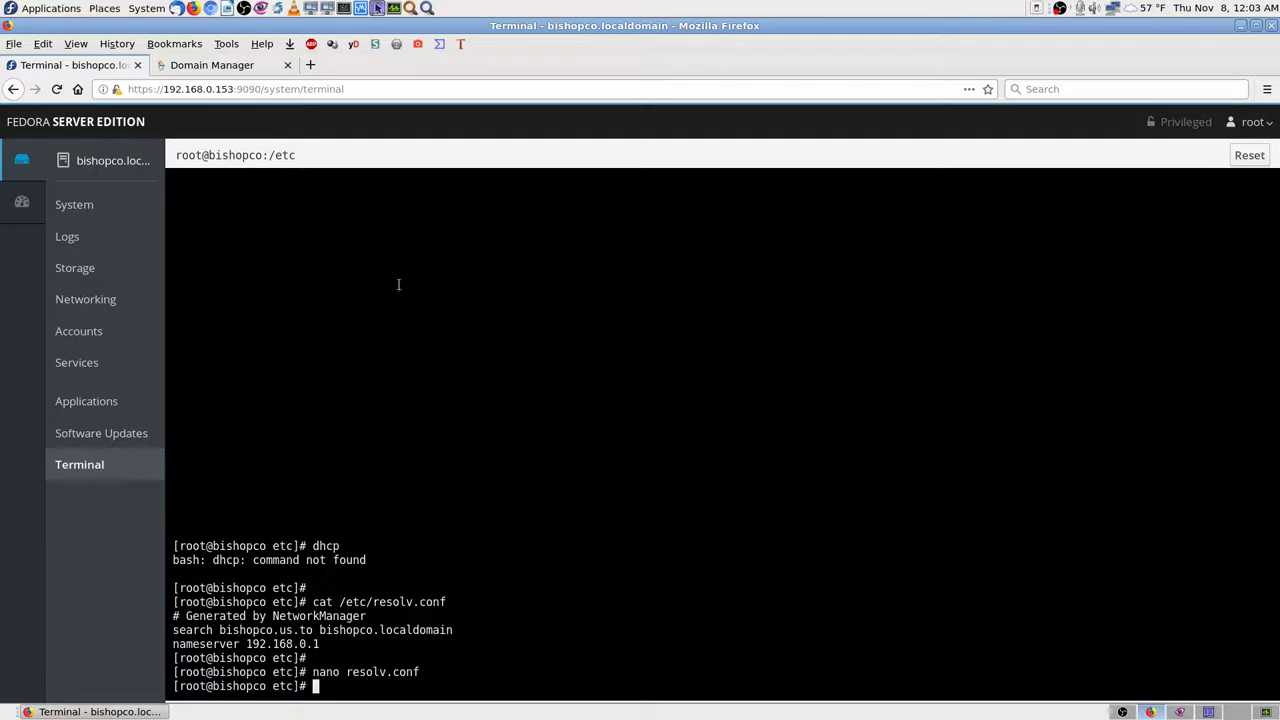
left_click(222, 66)
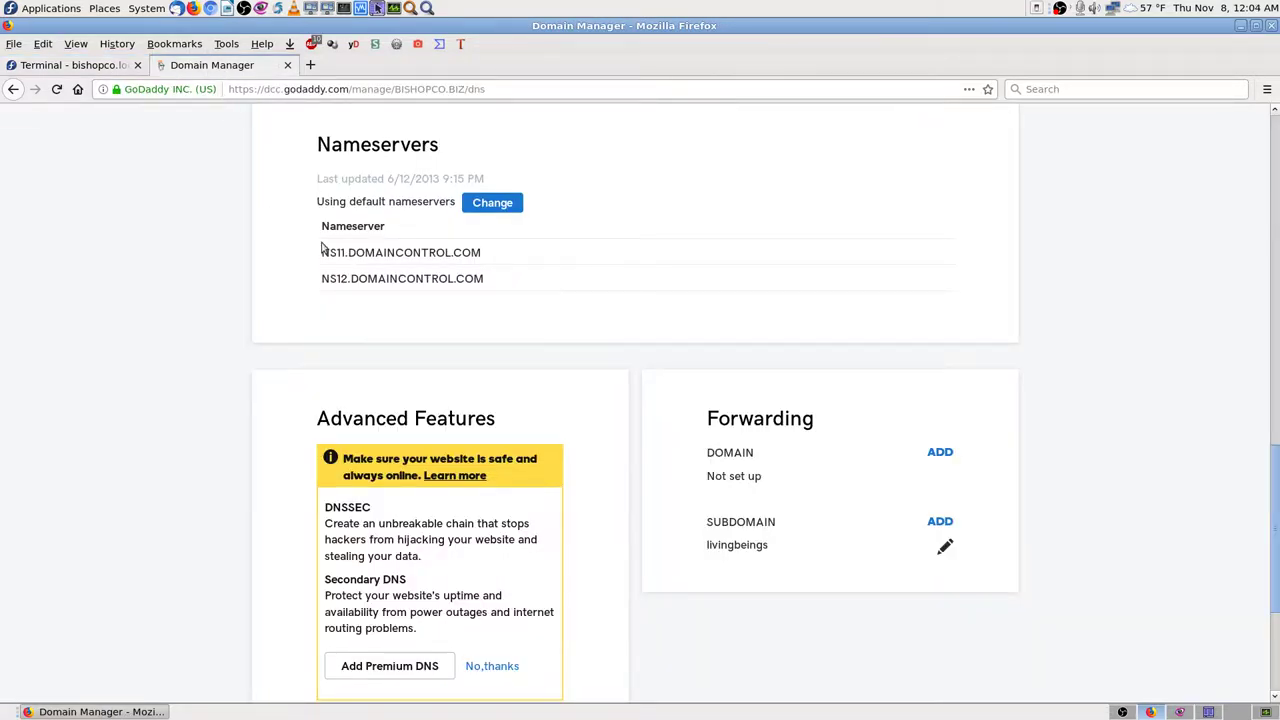
left_click(70, 65)
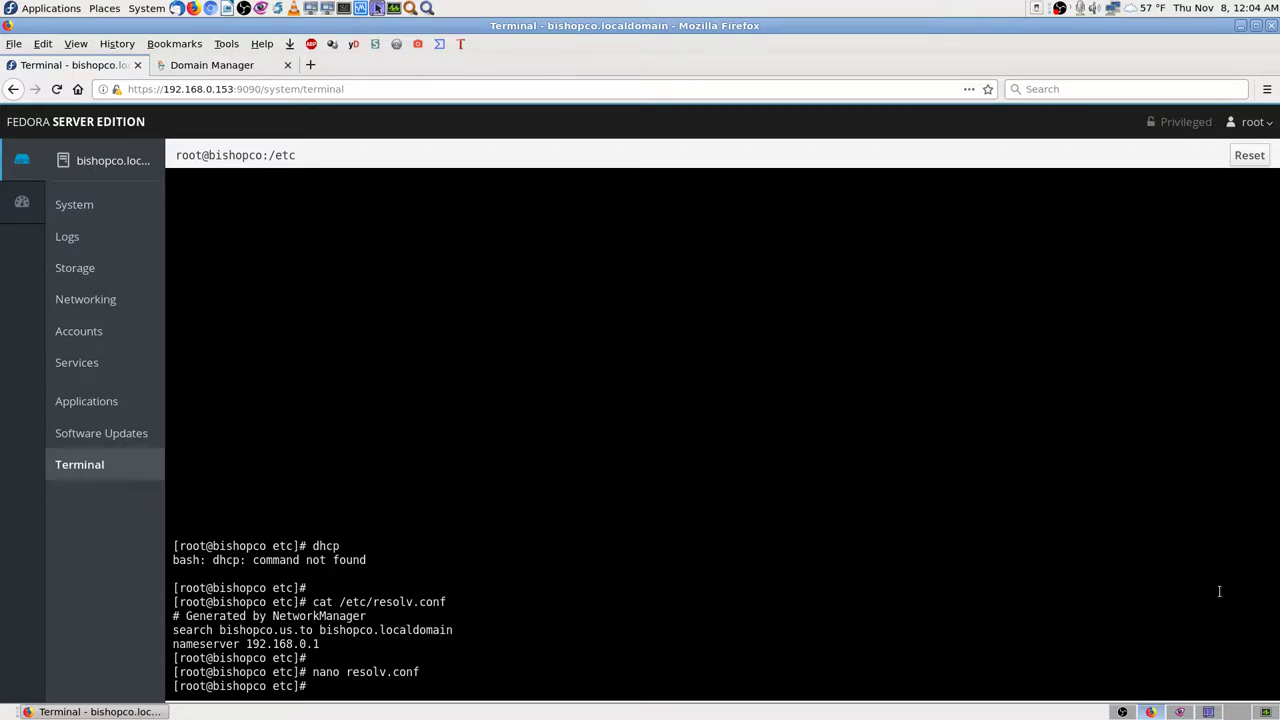
Look up the server's address in the terminal with nslookup 192.168.0.153
type("nsl")
key("BackSpace")
key("BackSpace")
key("BackSpace")
key("Up")
key("Down")
type("nslookup 192.168.0.153")
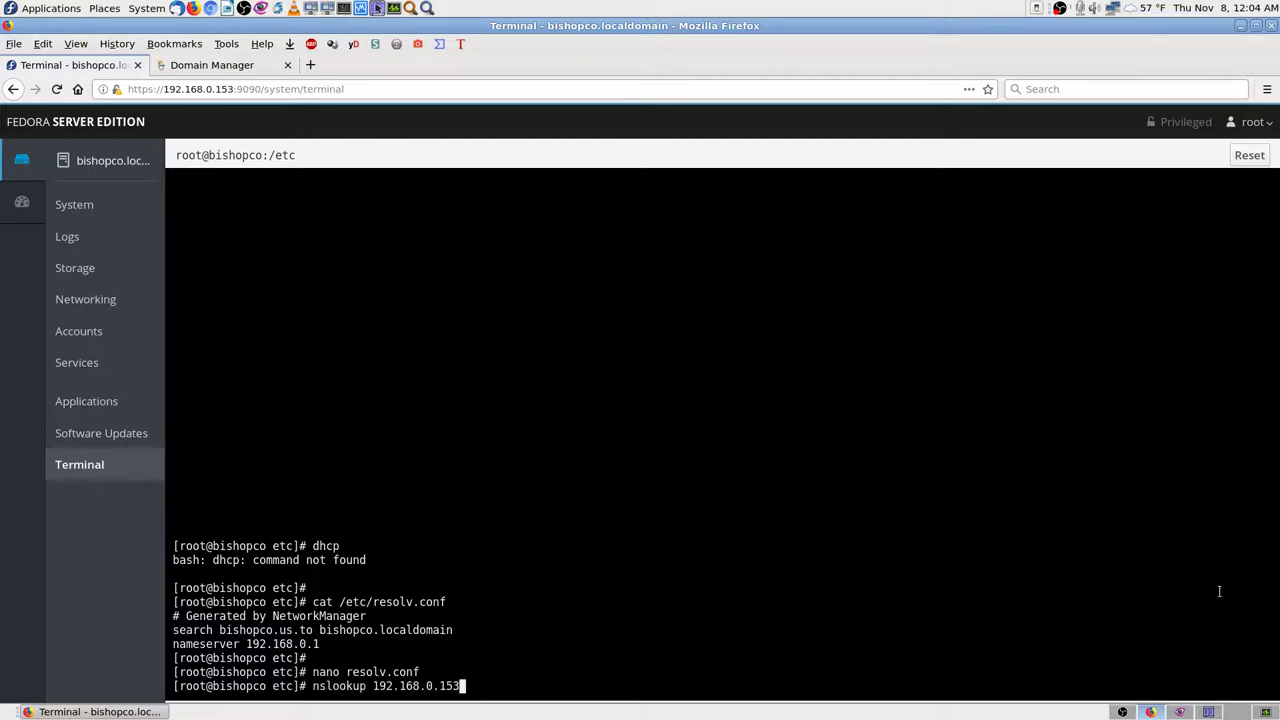
key("Return")
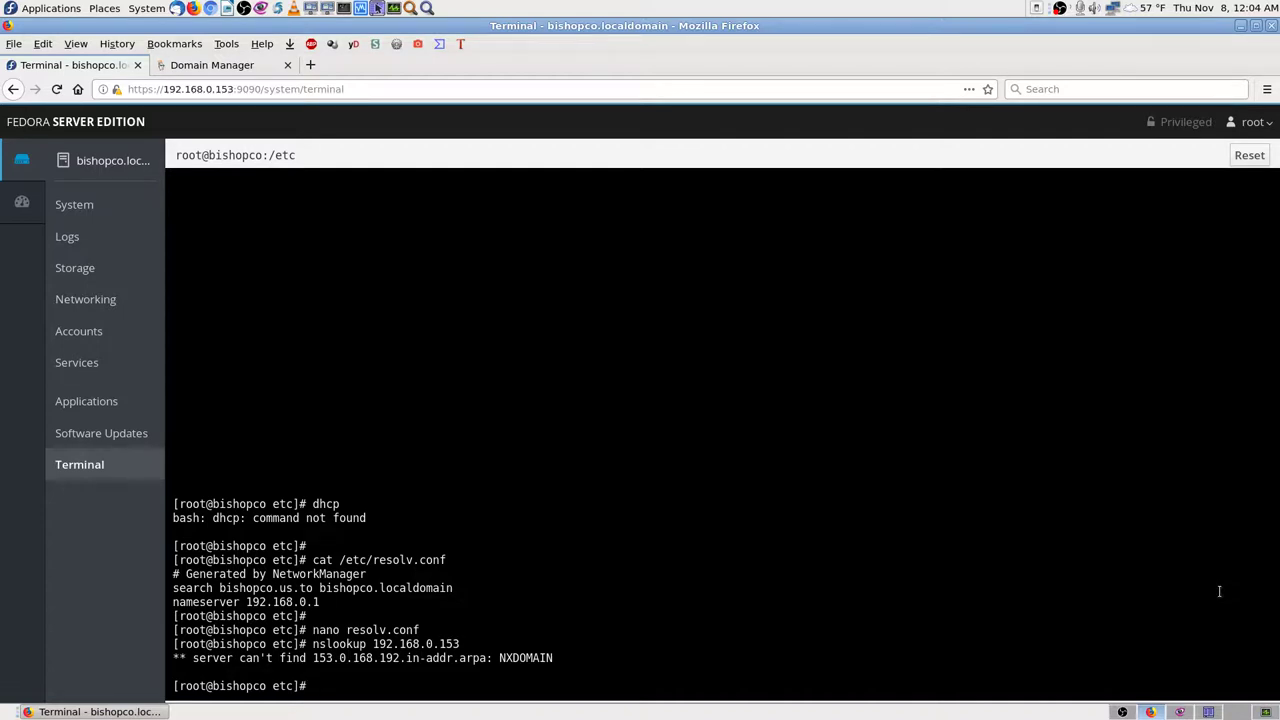
Recall the earlier command host -t ns bishopco.biz from the shell history and run it
key("Up")
key("Up")
key("Down")
key("Down")
key("Up")
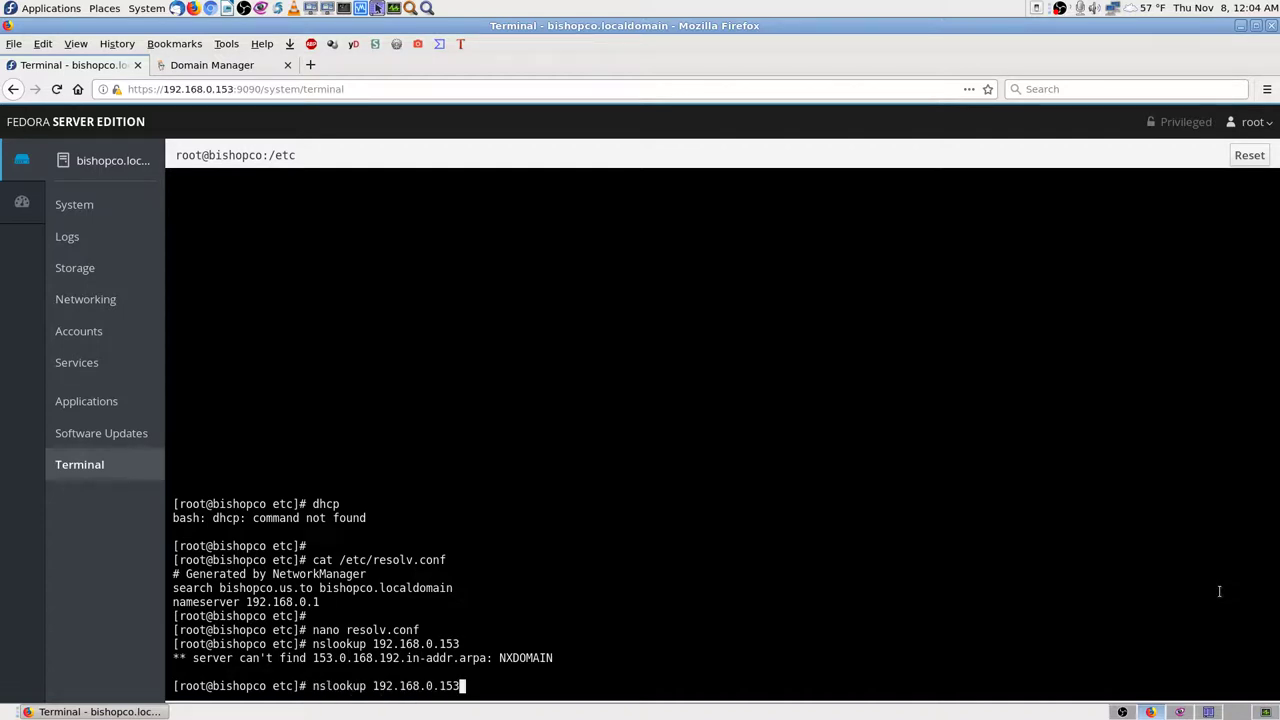
key("Up")
key("Up")
key("Up")
key("Up")
key("Up")
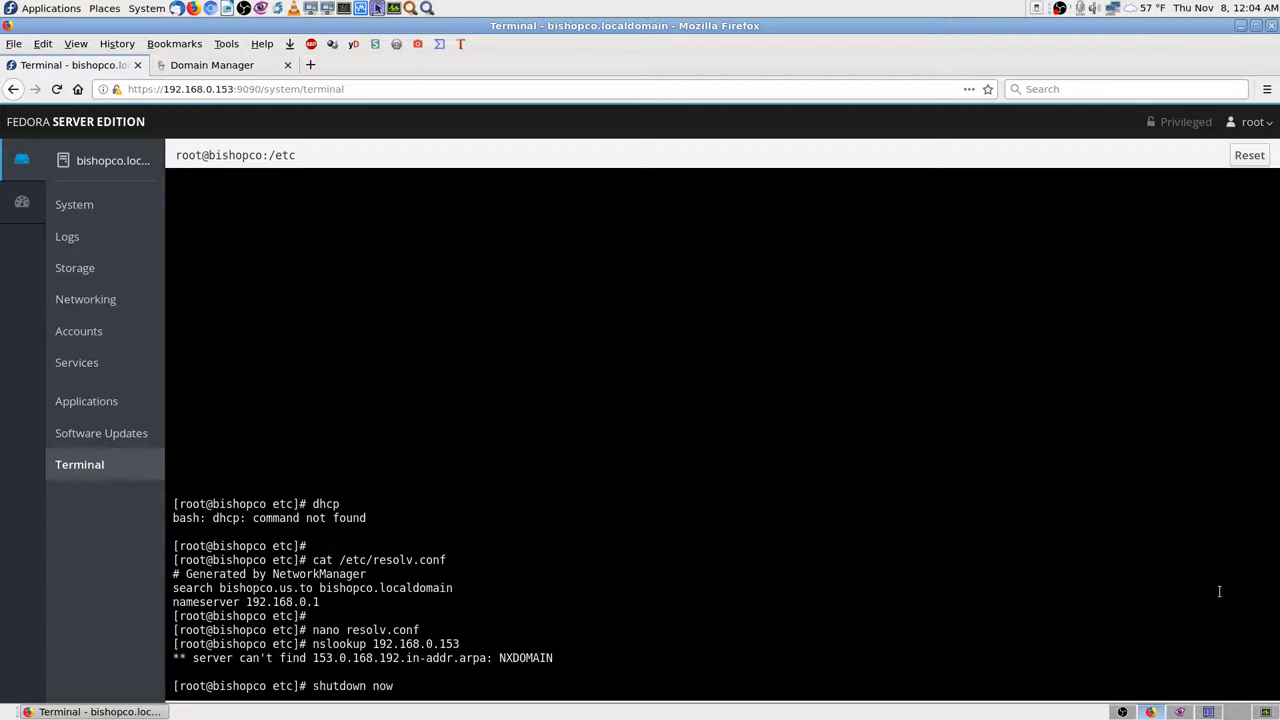
key("Up")
key("Up")
key("Up")
key("Up")
key("Up")
key("Down")
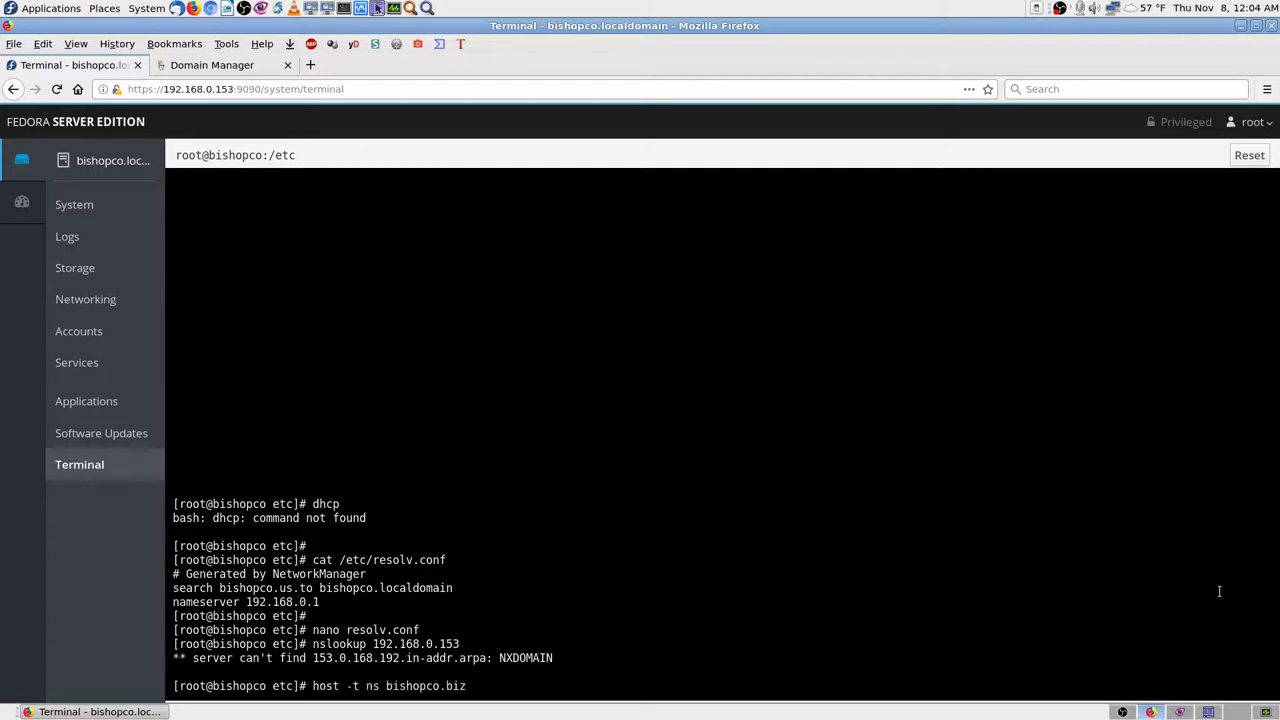
key("Return")
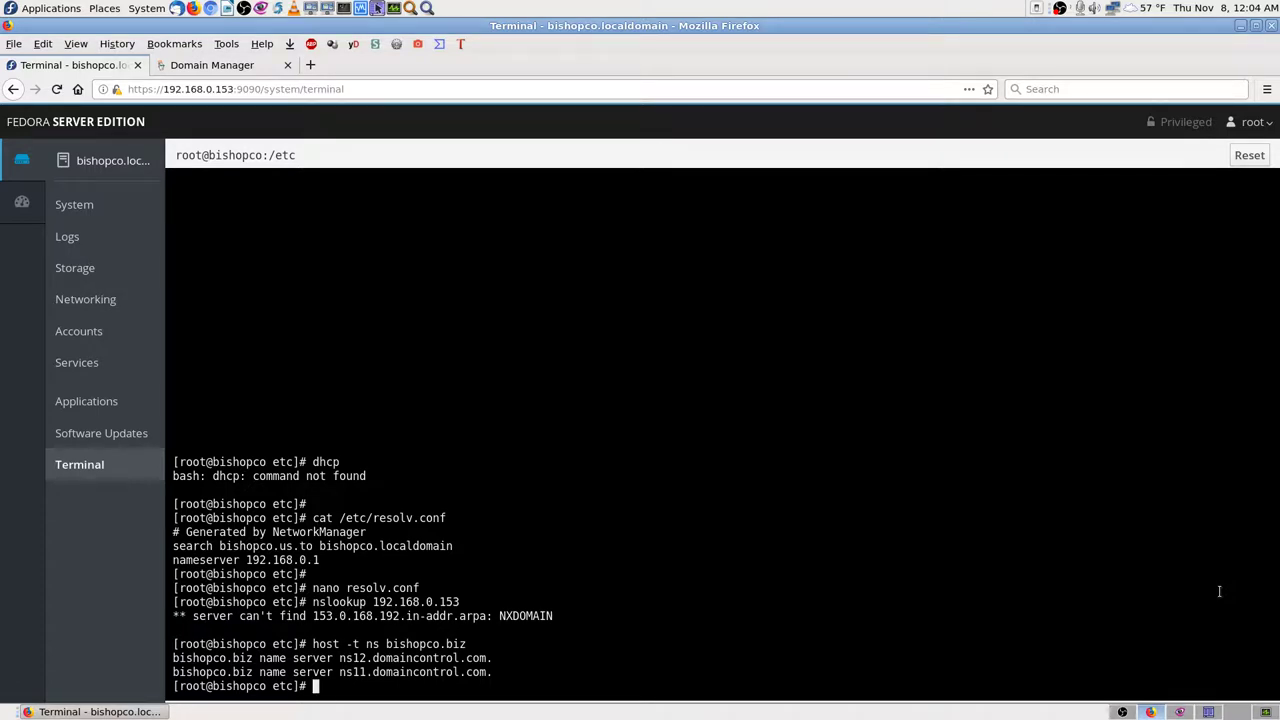
Replace the domain in the last host command with 192.168.153 and run host -t ns 192.168.153
key("Up")
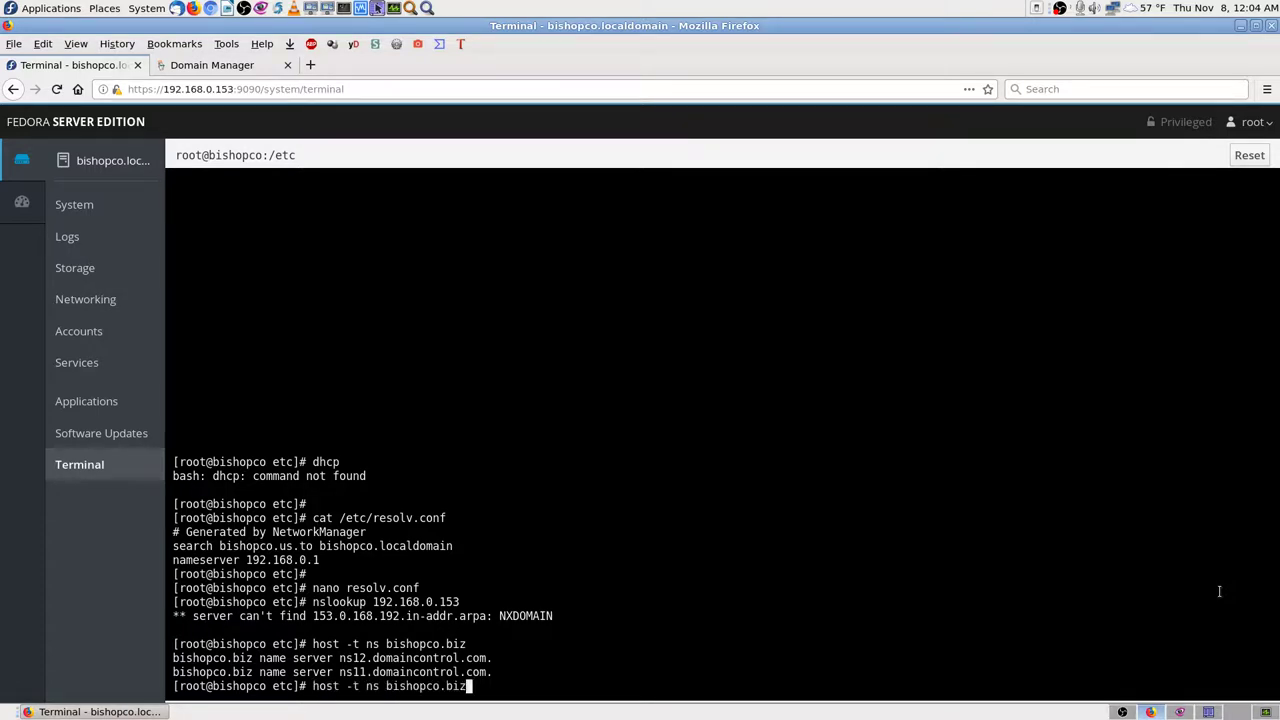
key("BackSpace")
key("BackSpace")
key("BackSpace")
key("BackSpace")
key("BackSpace")
key("BackSpace")
key("BackSpace")
key("BackSpace")
key("BackSpace")
key("BackSpace")
key("BackSpace")
key("BackSpace")
type("192.168.")
key("BackSpace")
type(".")
type("53")
key("Return")
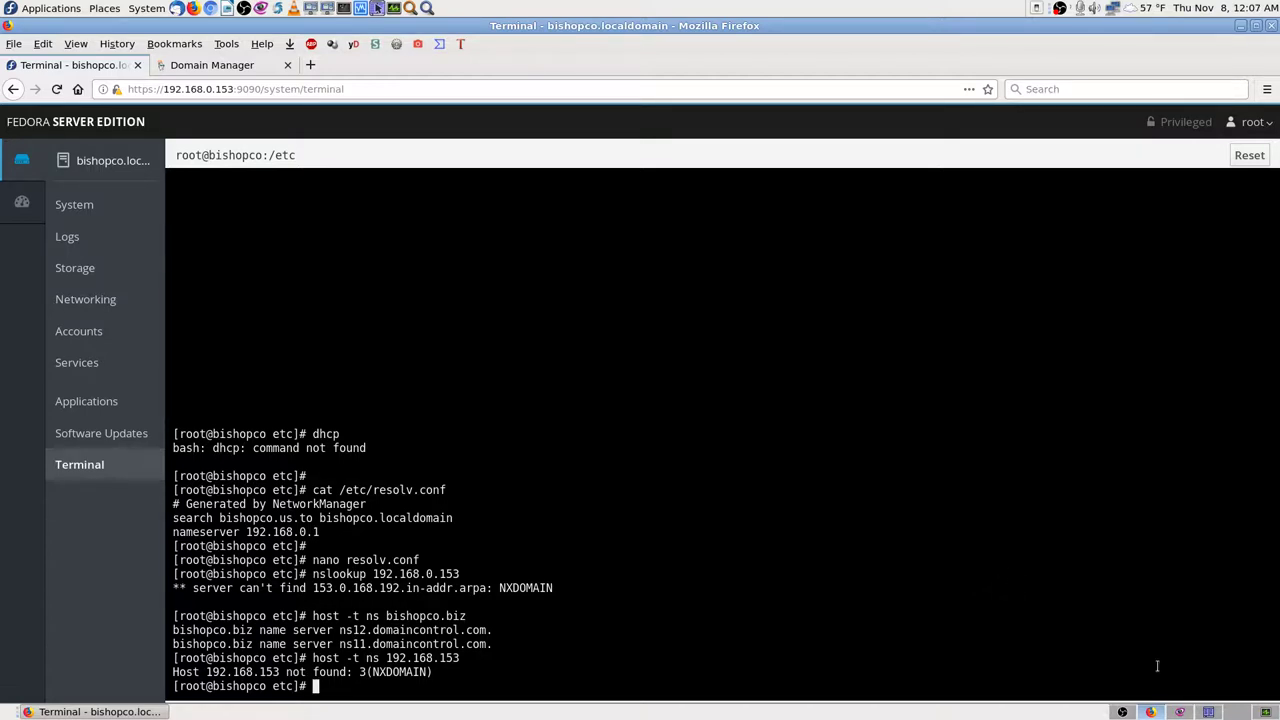
Close the resolv.conf tutorial screenshot in Gwenview, switch to Krusader and go to the start of the web sites screenshot list
left_click(1180, 712)
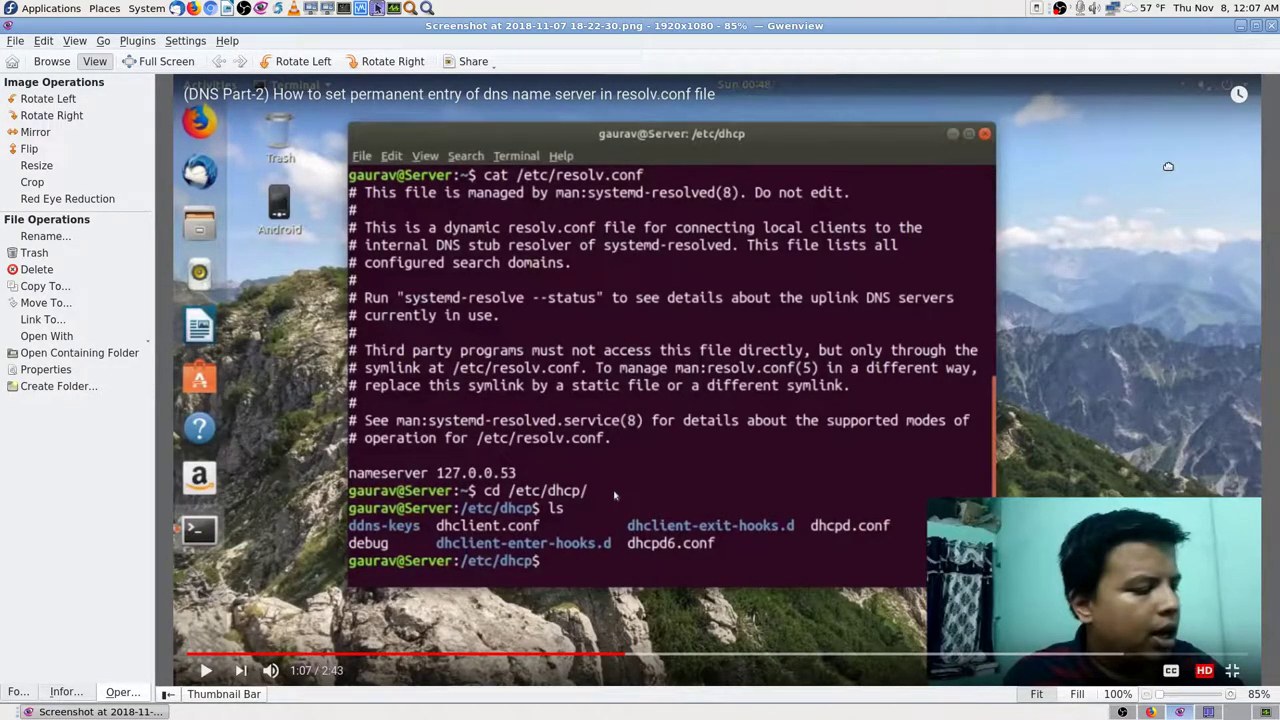
left_click(1272, 30)
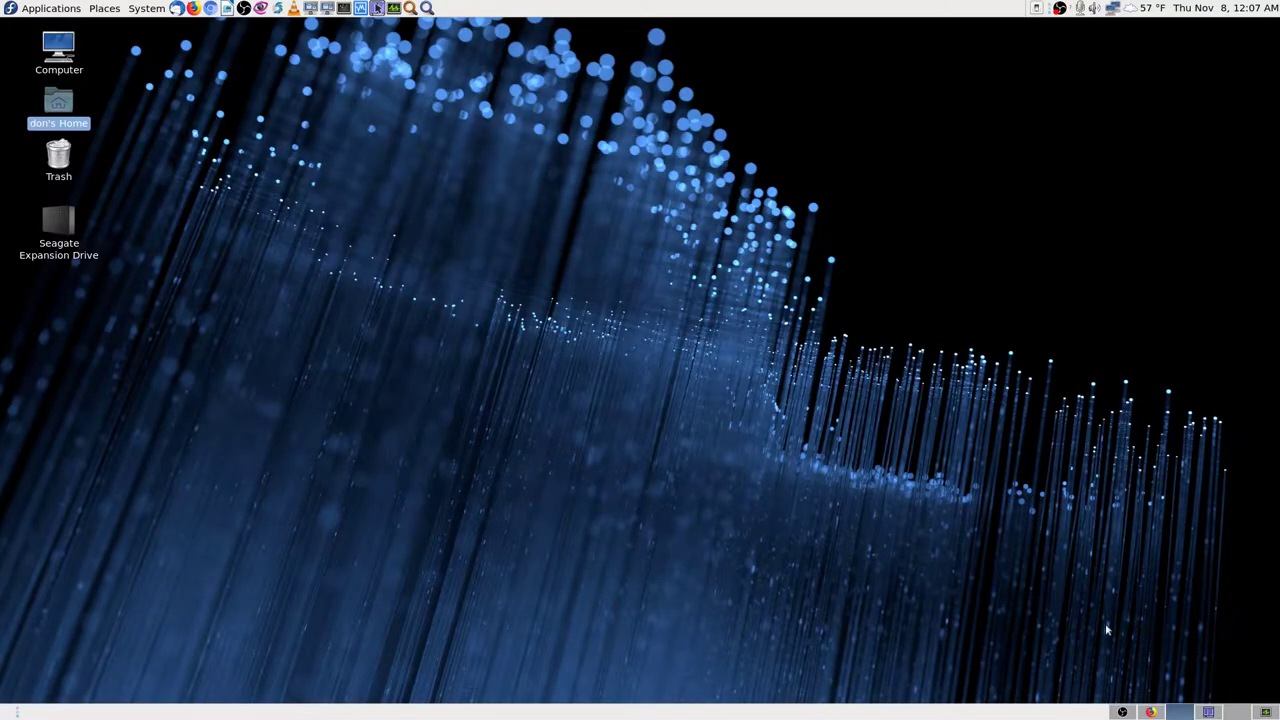
left_click(1208, 712)
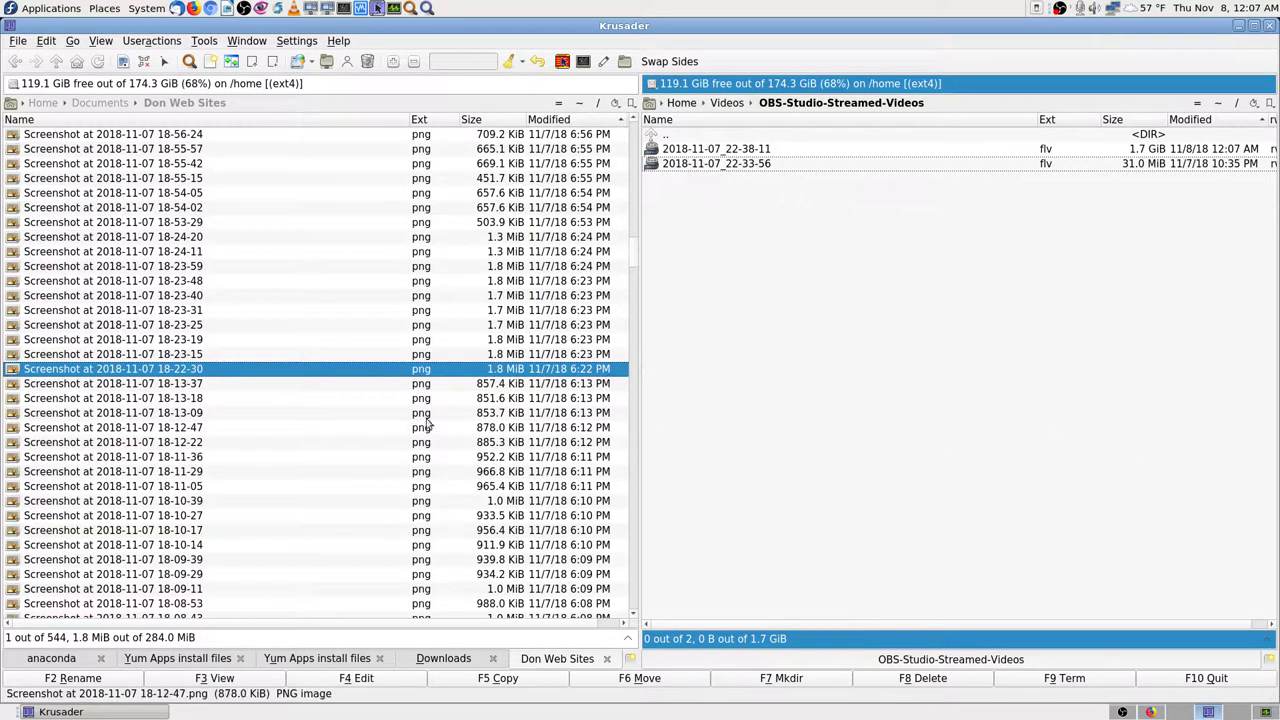
scroll(300, 391, "up", 11)
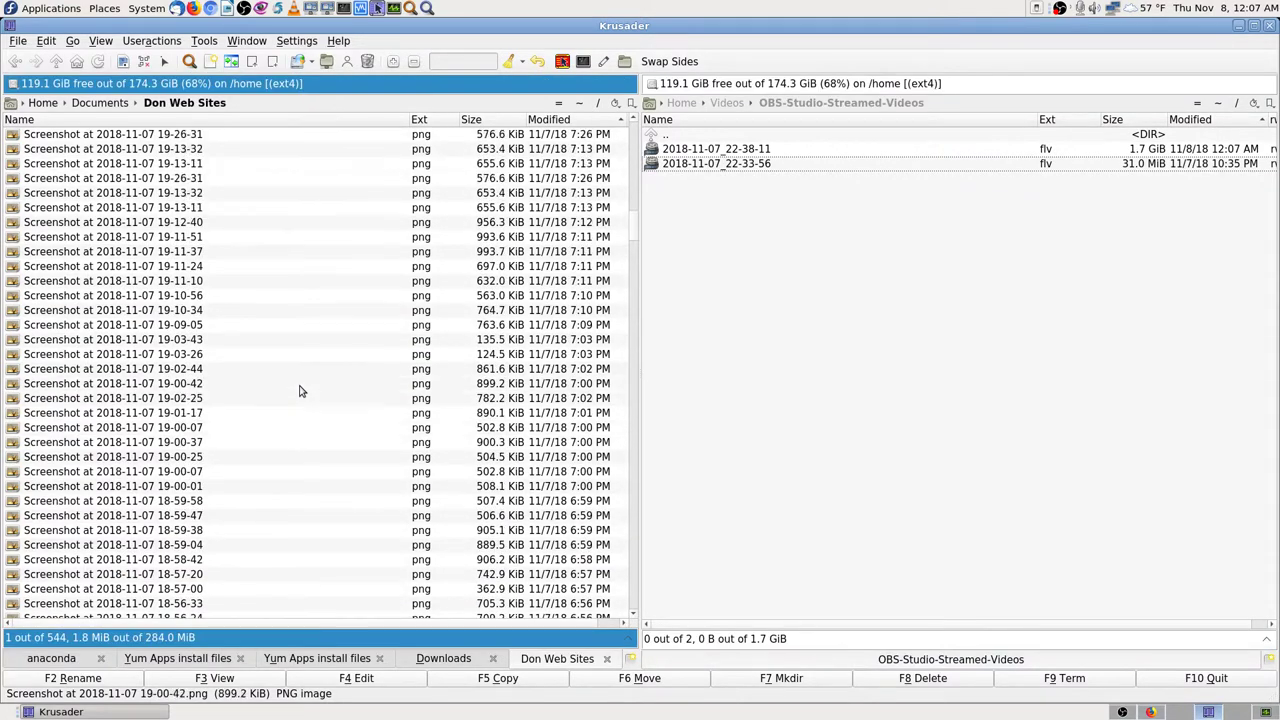
scroll(300, 391, "up", 2)
left_click_drag(640, 210, 597, 133)
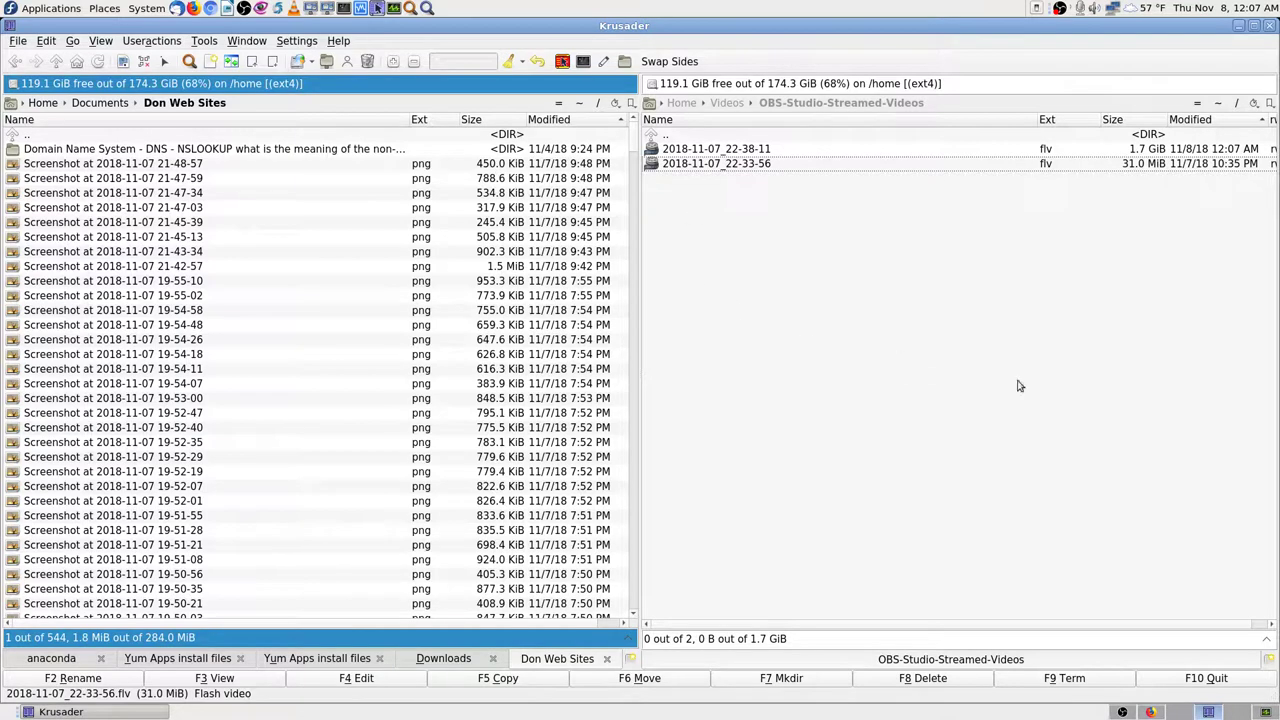
In Krusader's second file list, go to Home, then Pictures, and open the ScreenShots Lenovo i5 Fedora 28 folder
left_click(1218, 105)
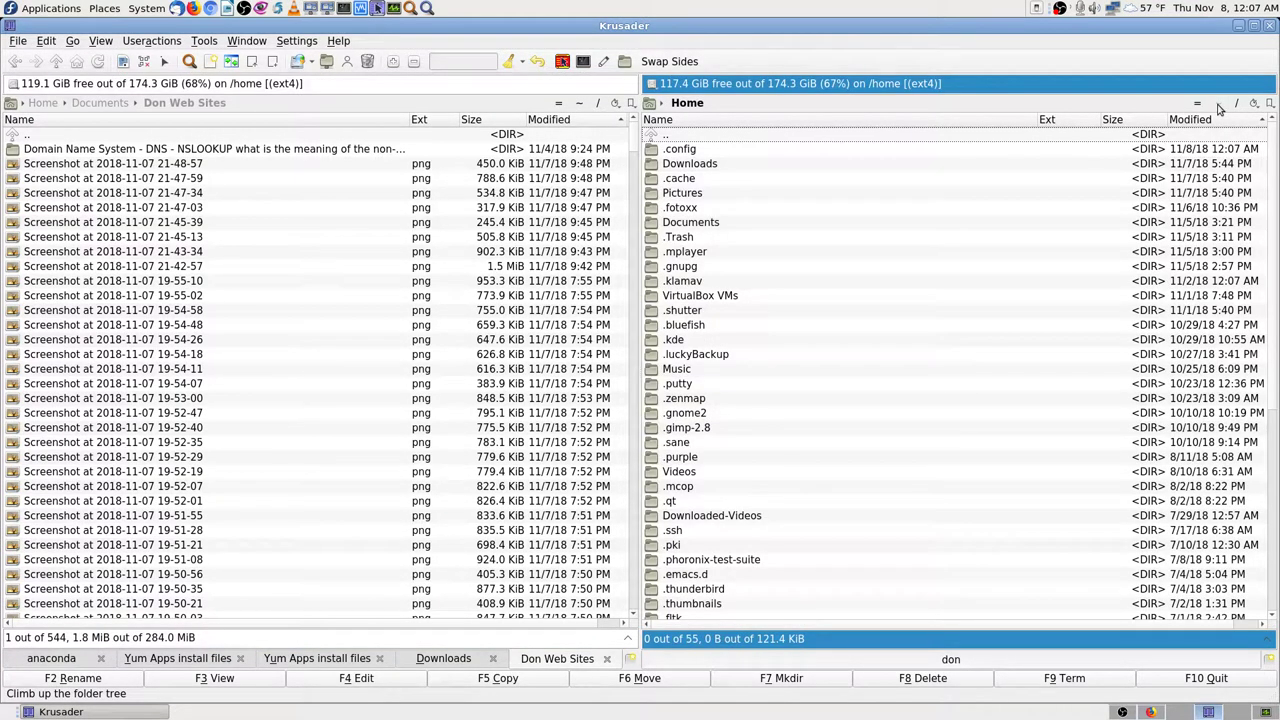
type("pic")
key("Return")
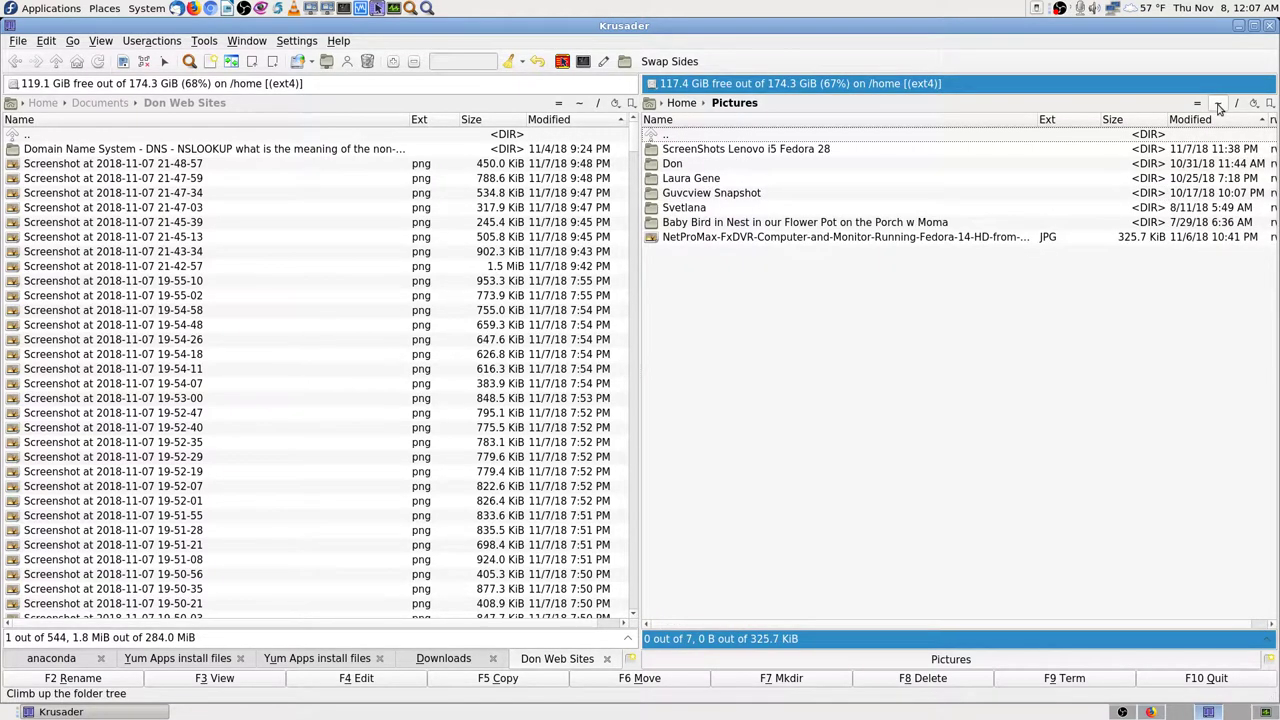
key("Down")
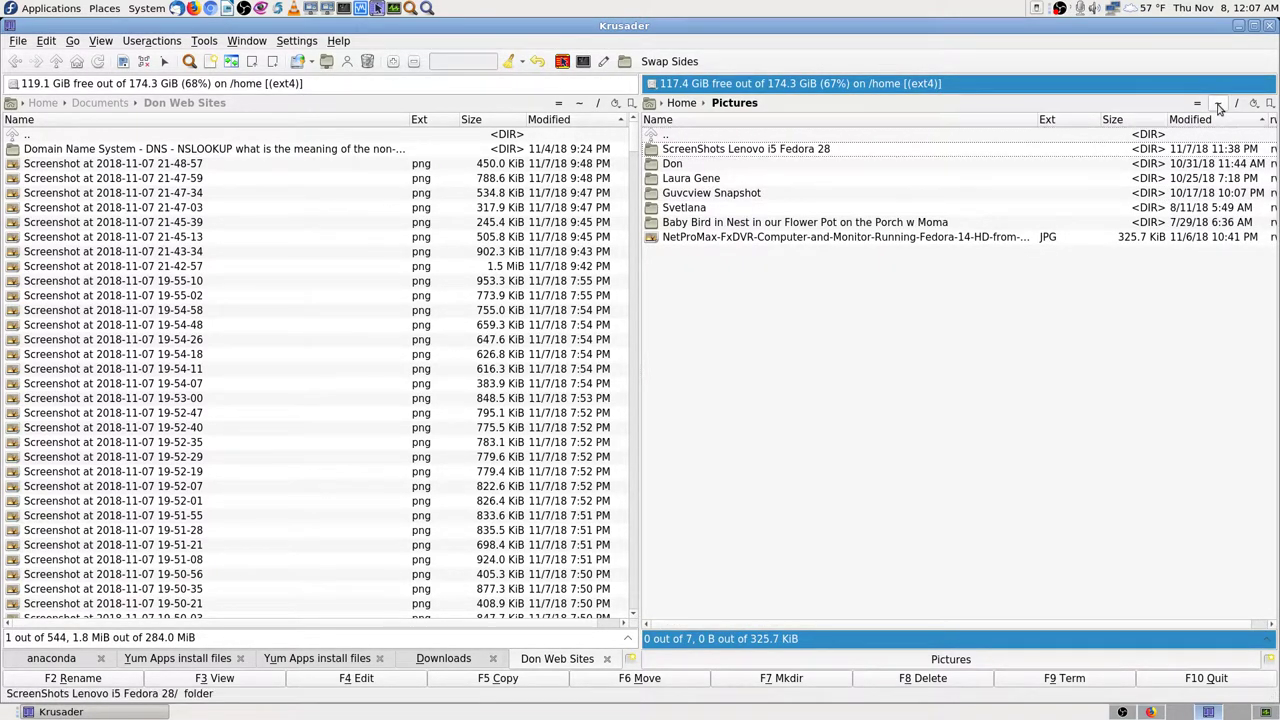
key("Return")
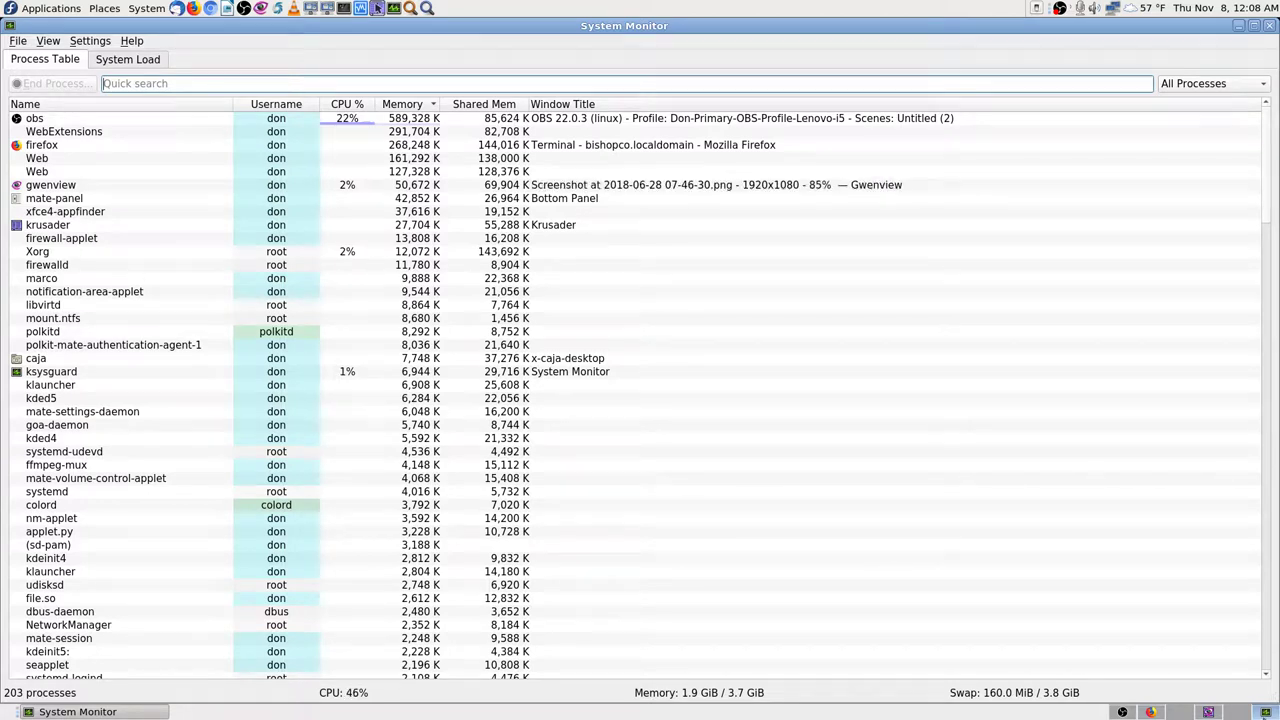
Switch to Gwenview and look back through the newest screenshots, from Midnight Commander and the monitorix terminal to the fail2ban package search
left_click(1209, 712)
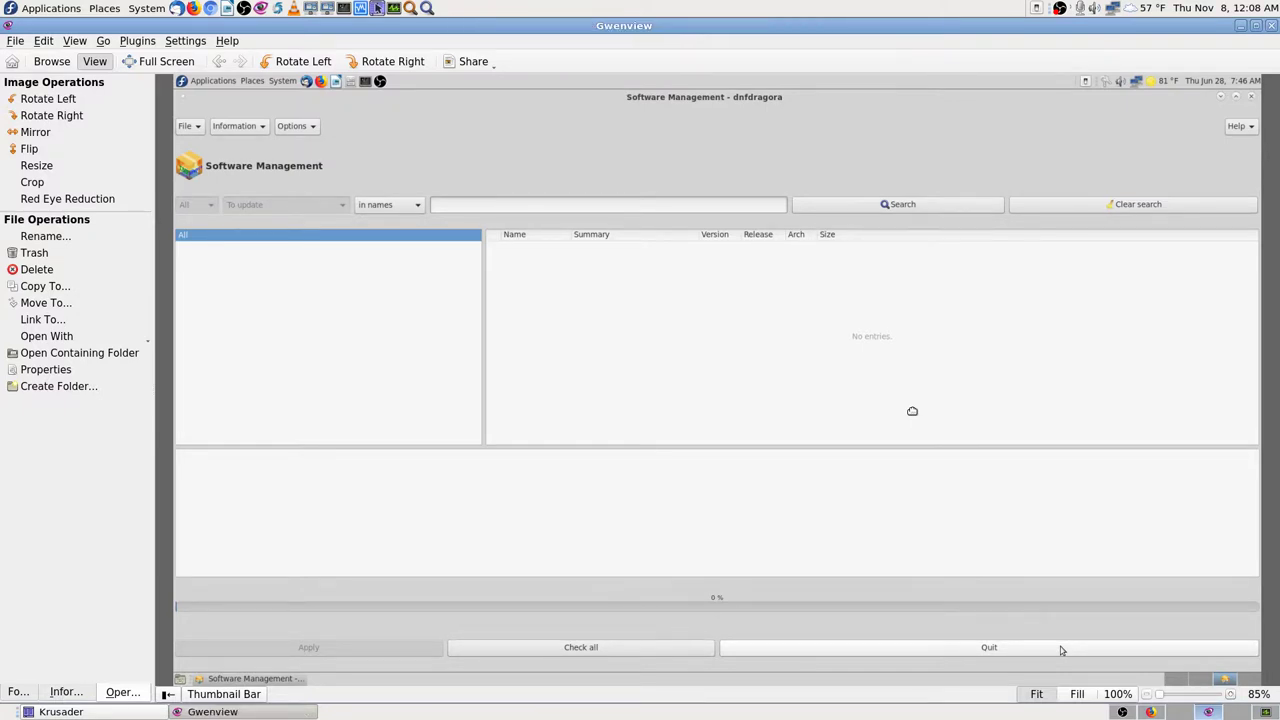
scroll(912, 411, "down", 2)
scroll(912, 411, "up", 1)
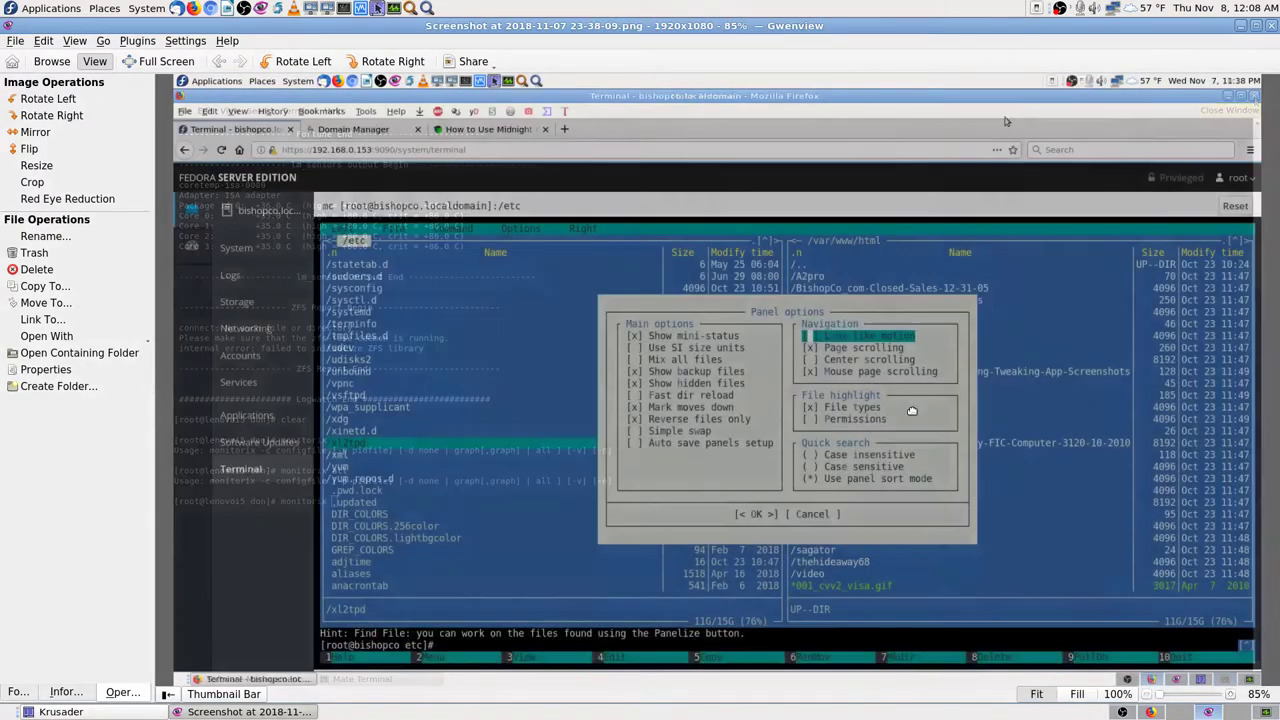
scroll(912, 411, "down", 1)
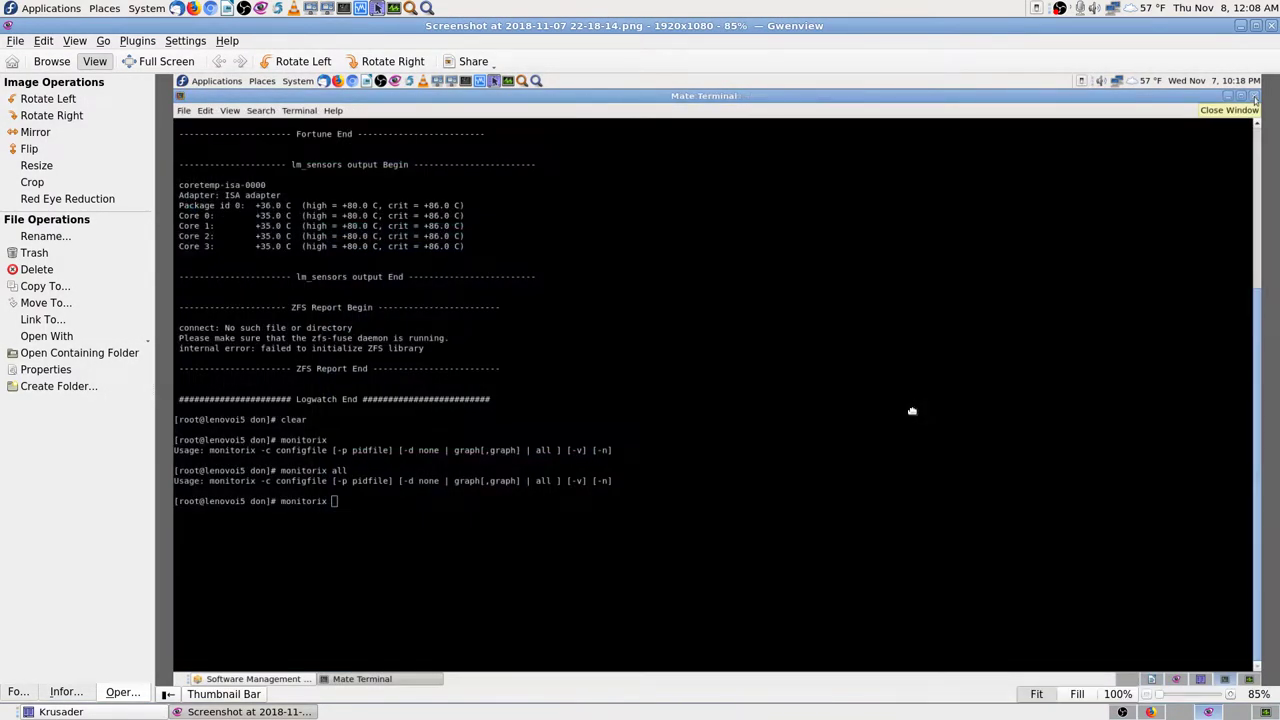
scroll(912, 411, "down", 2)
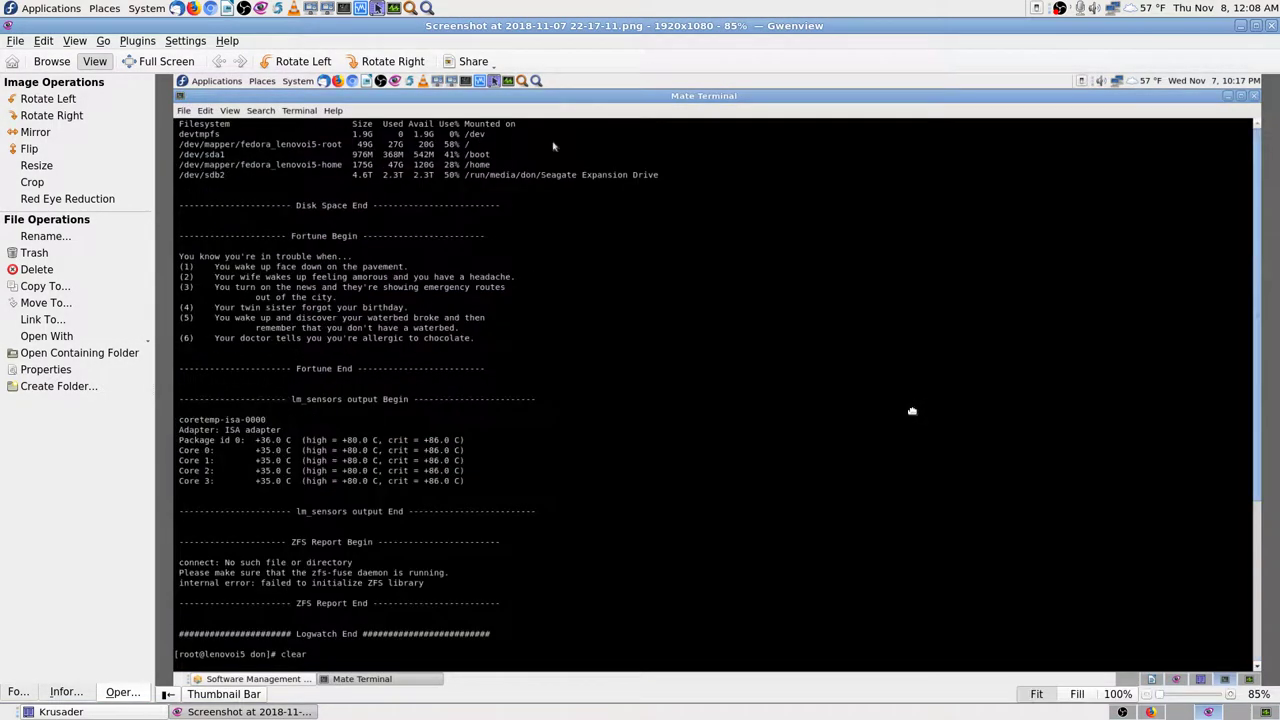
scroll(912, 411, "down", 1)
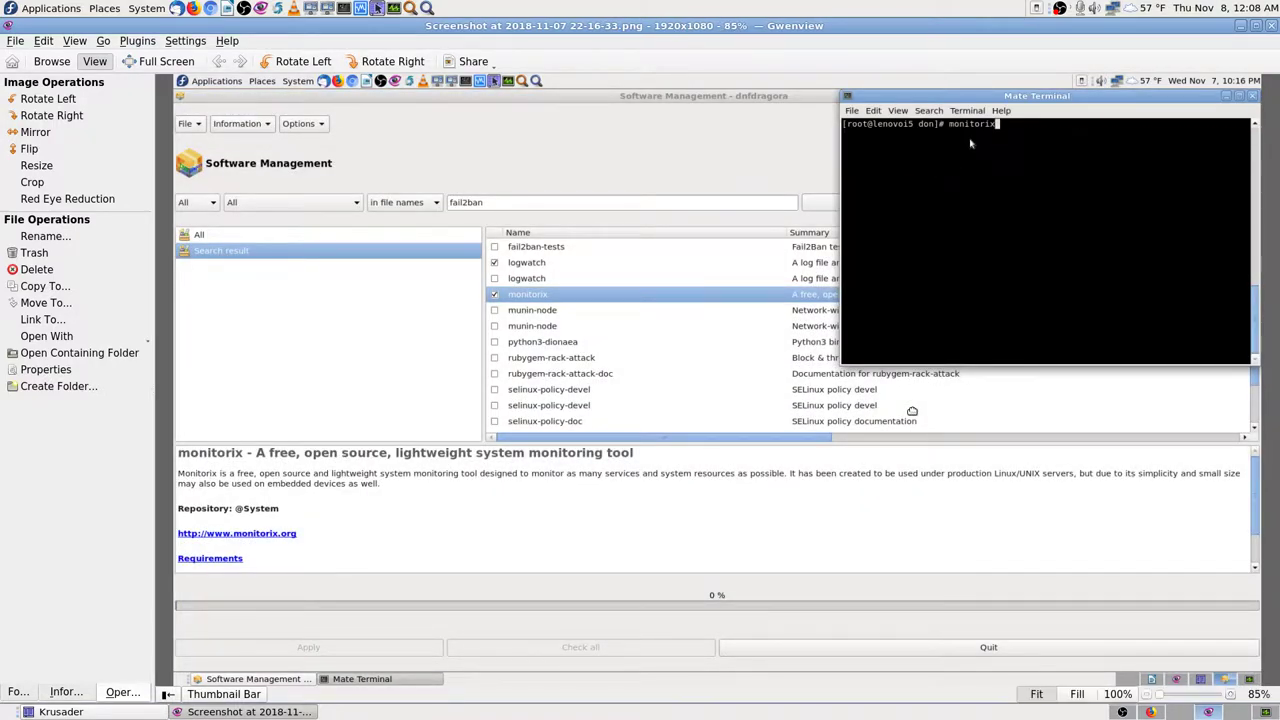
scroll(912, 411, "down", 3)
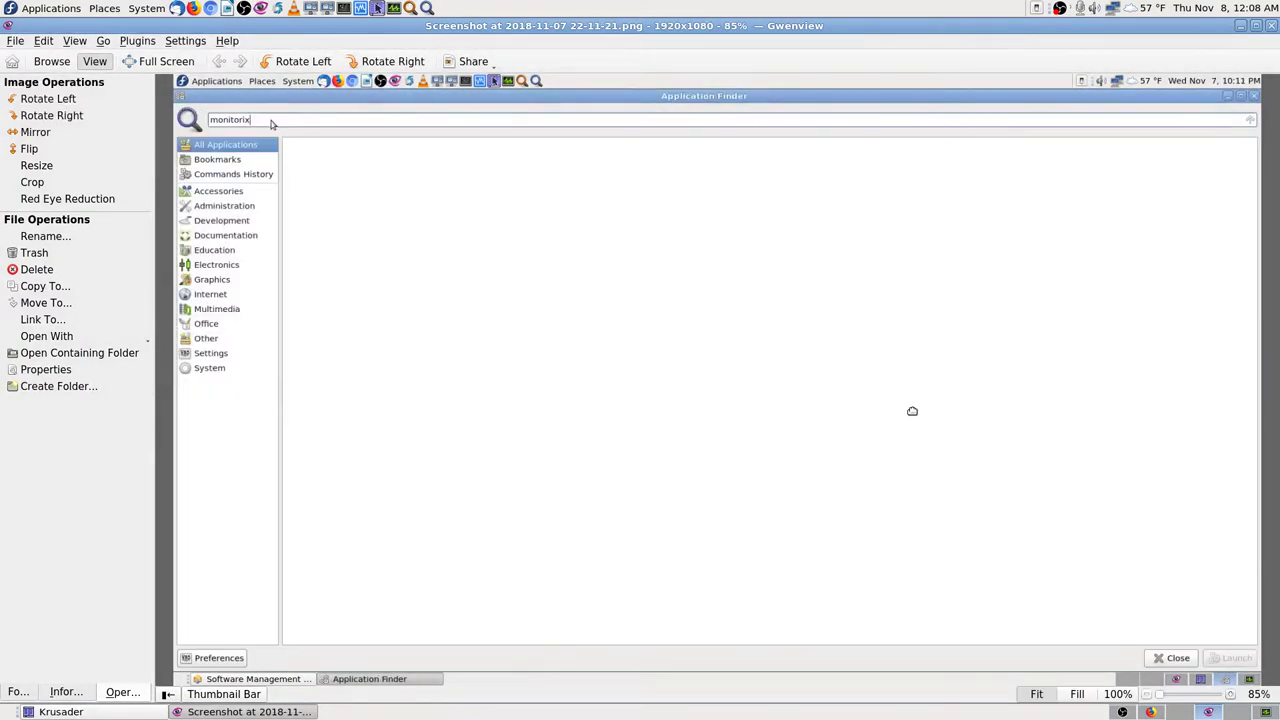
scroll(912, 411, "down", 2)
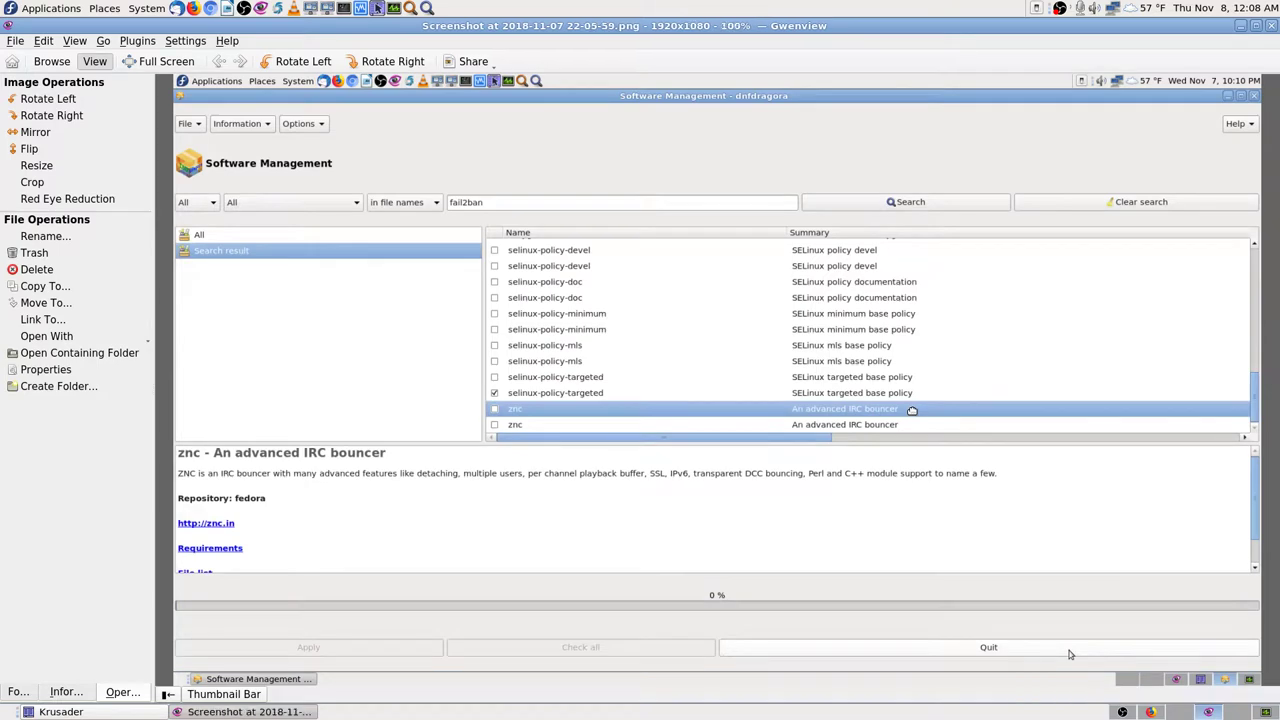
scroll(912, 411, "down", 1)
scroll(912, 411, "up", 1)
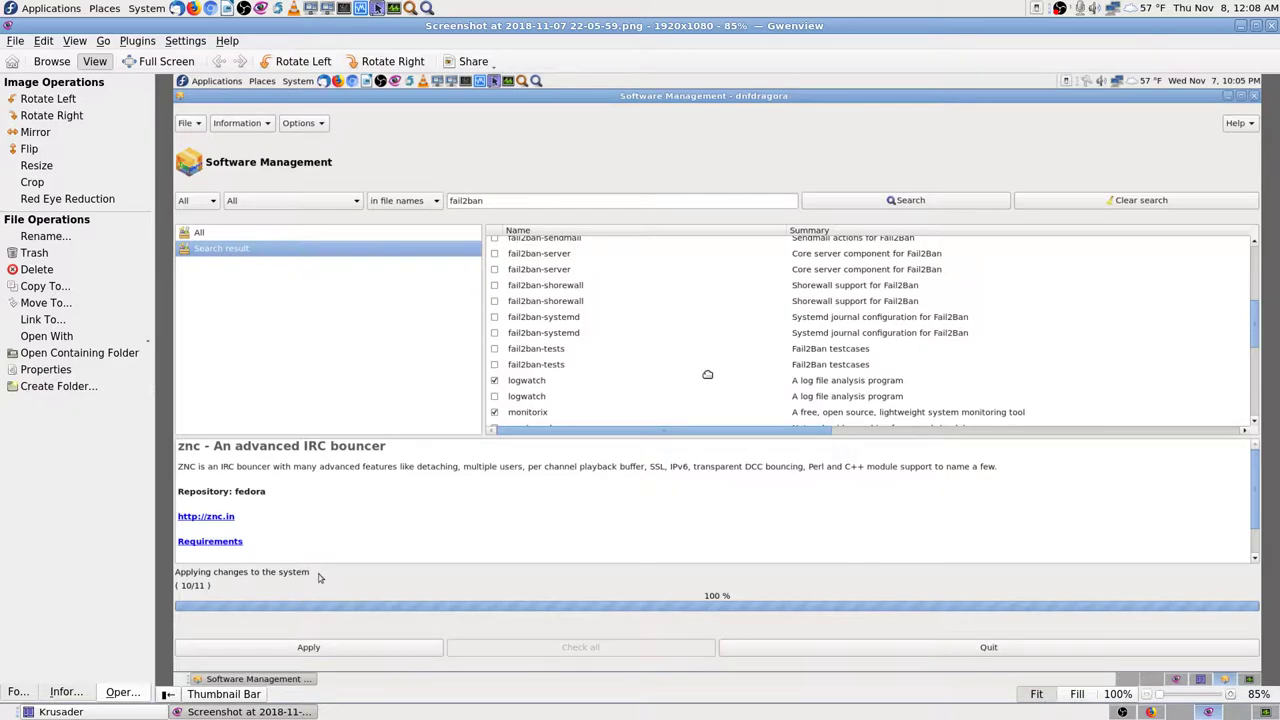
Examine the earlier dnfdragora screenshots of the fail2ban installation and package results, back to the webmin search
key("Left")
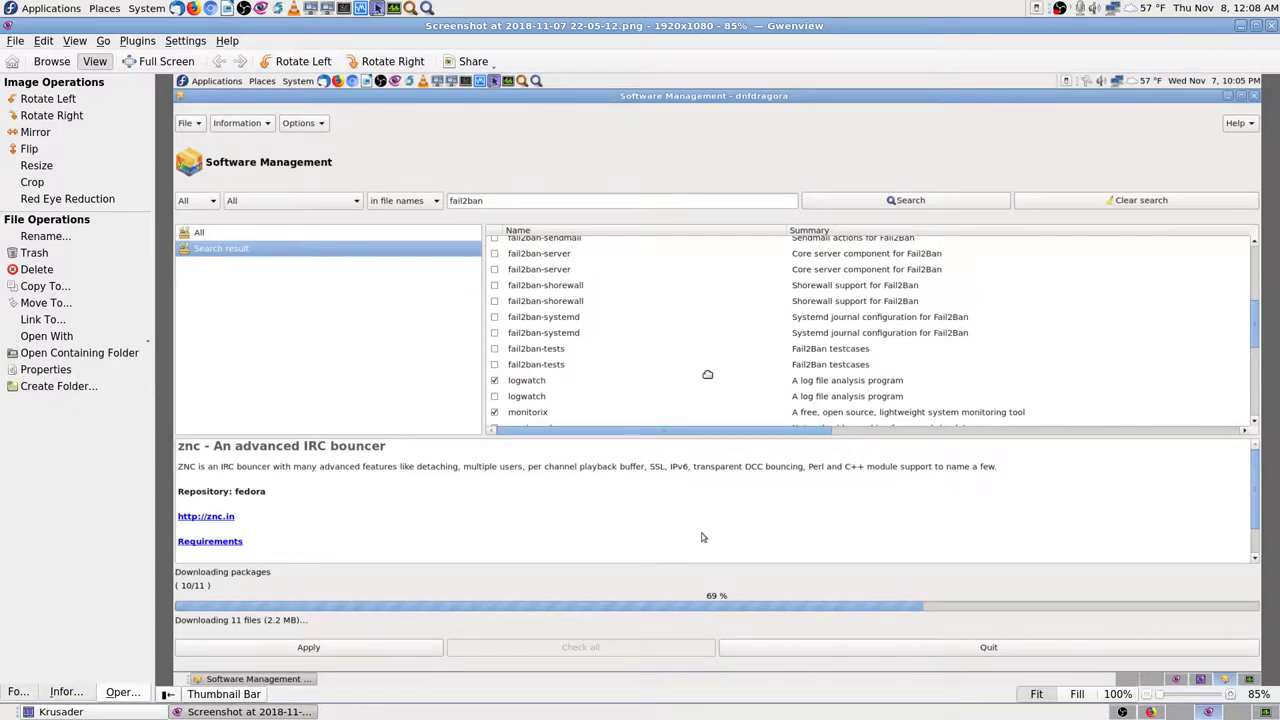
key("Left")
key("Left")
key("Left")
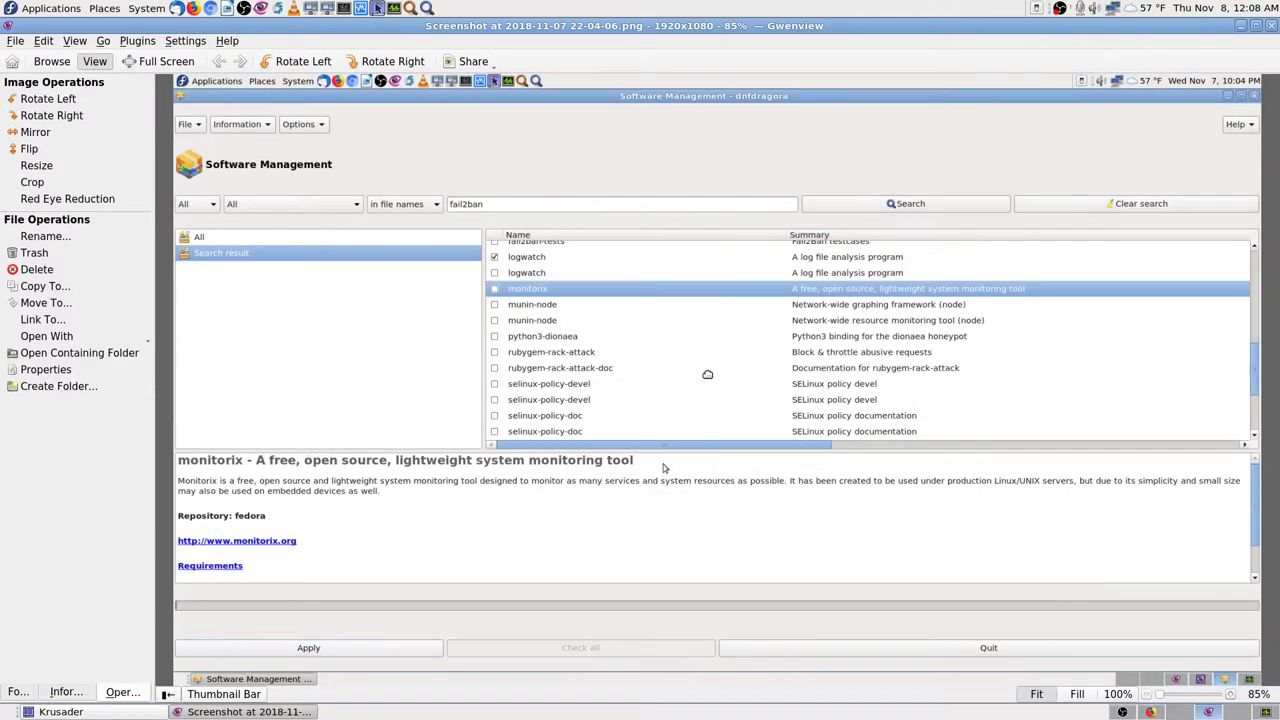
key("Left")
key("Left")
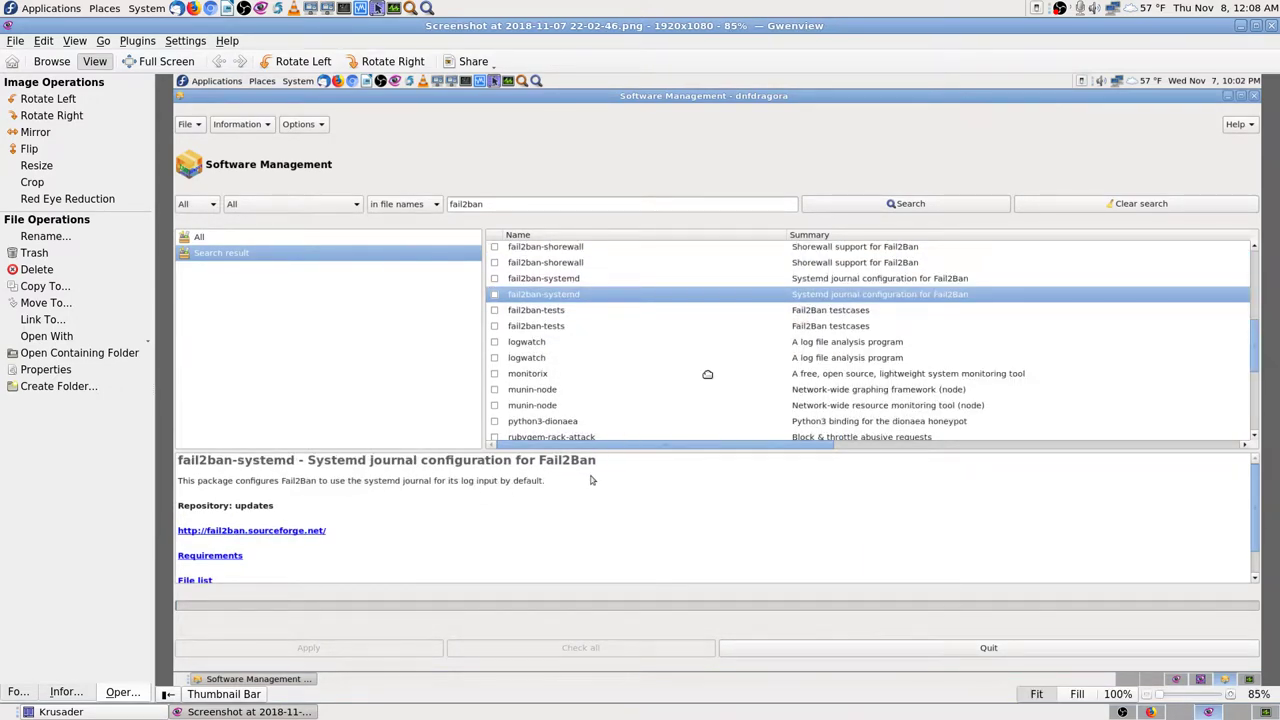
key("Left")
key("Left")
key("Left")
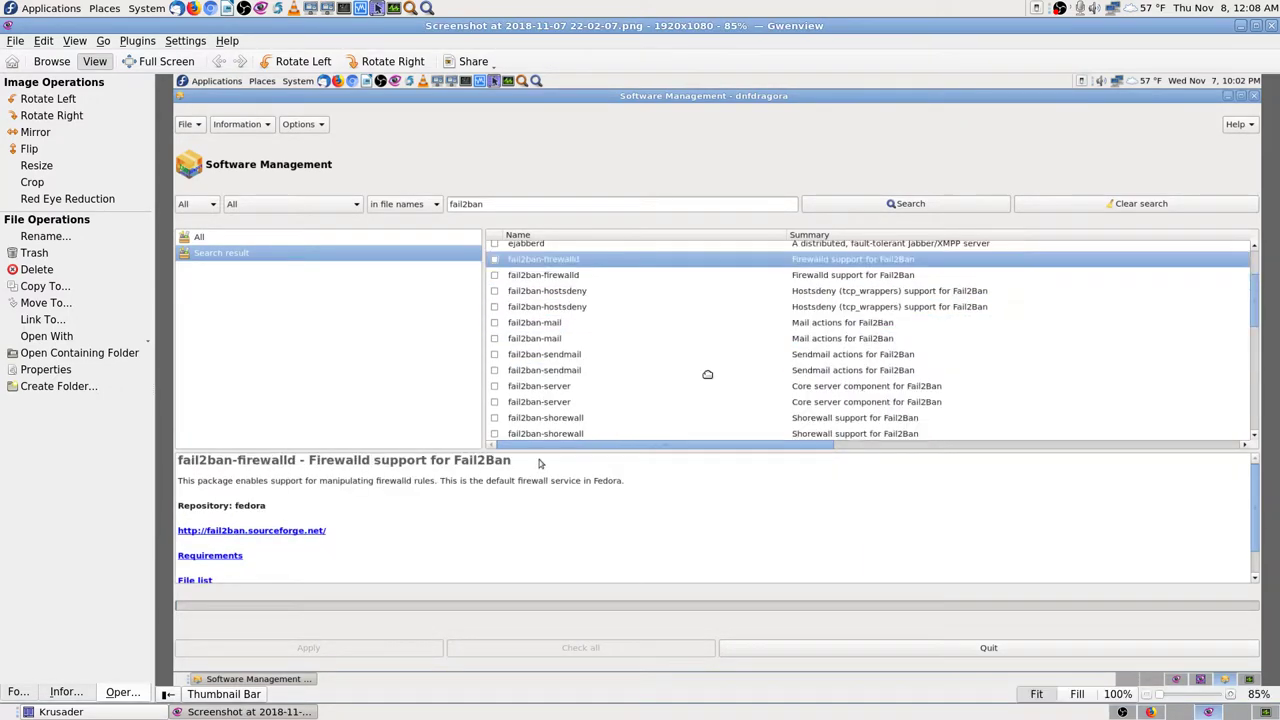
key("Left")
key("Left")
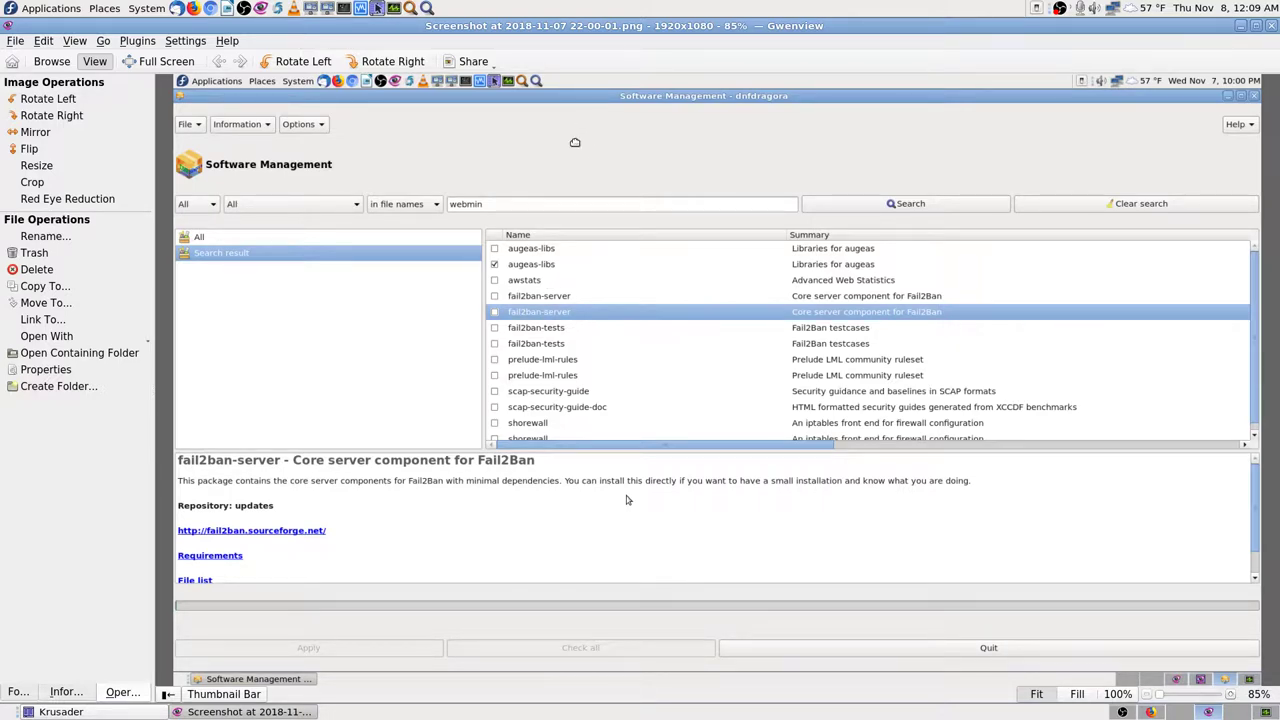
Look through the older November 7 screenshots, back to the Seagate Expansion Drive mount error at 17-17-11
key("Left")
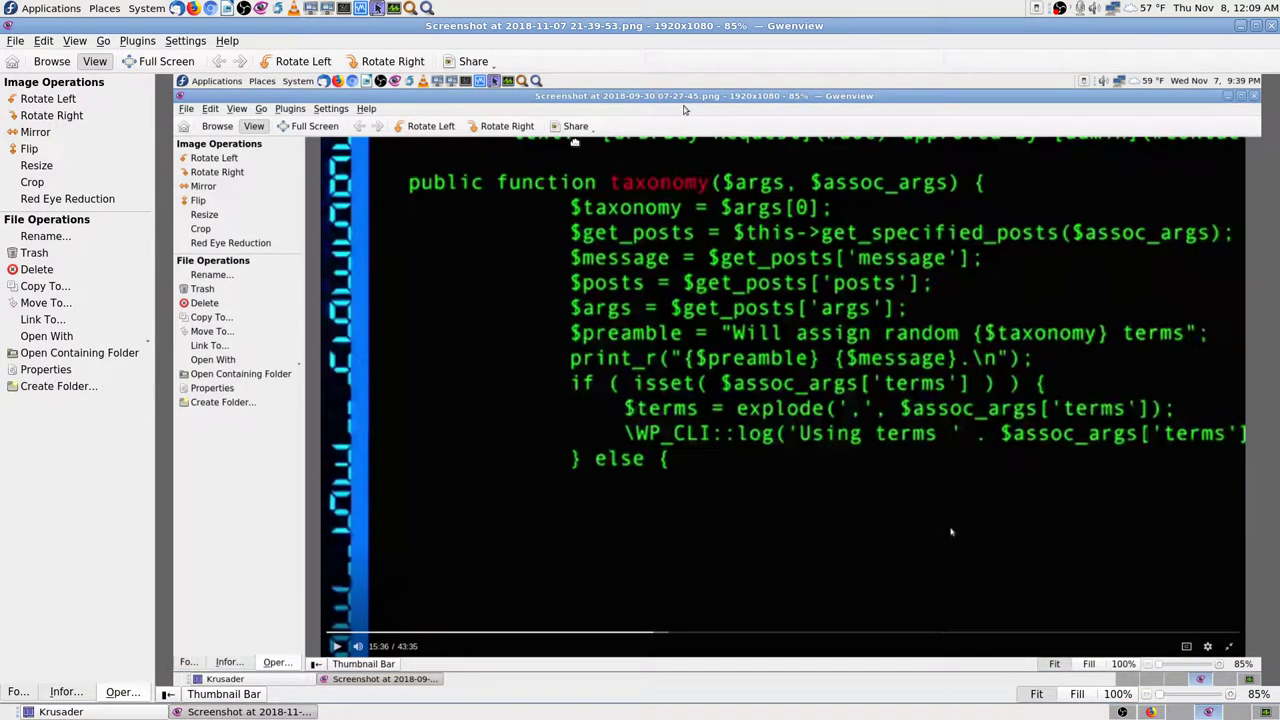
key("Left")
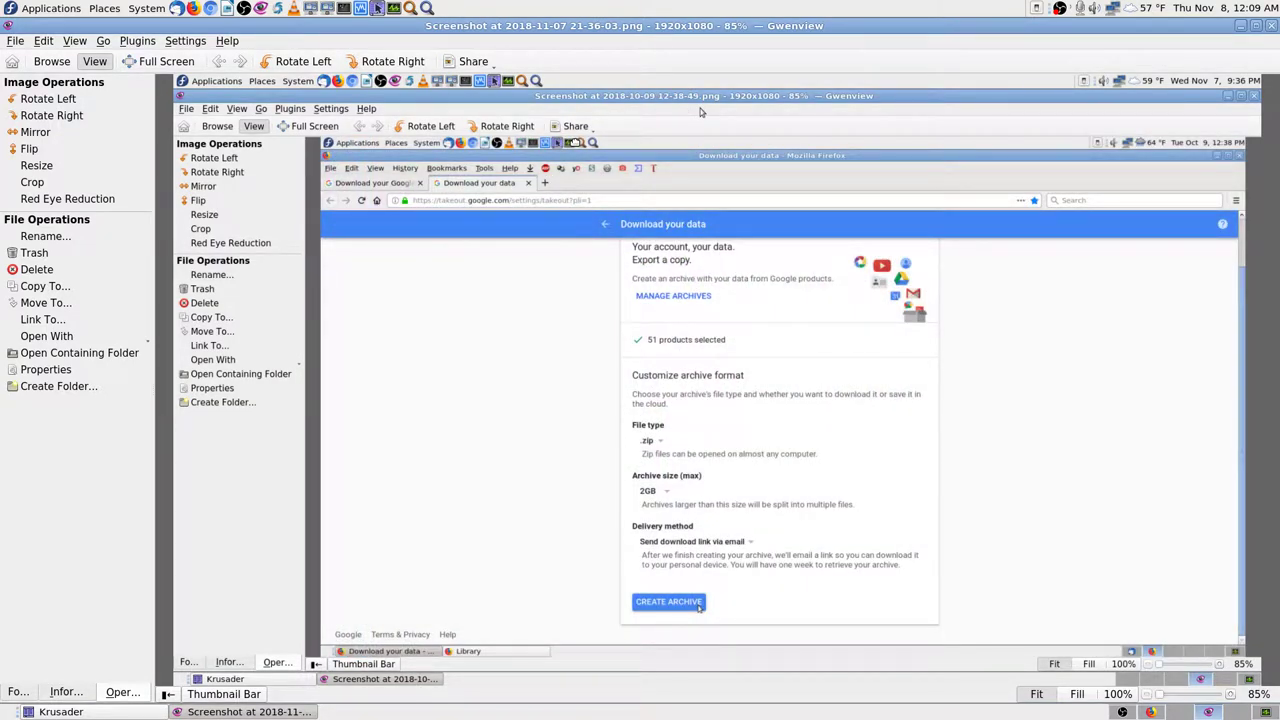
key("Left")
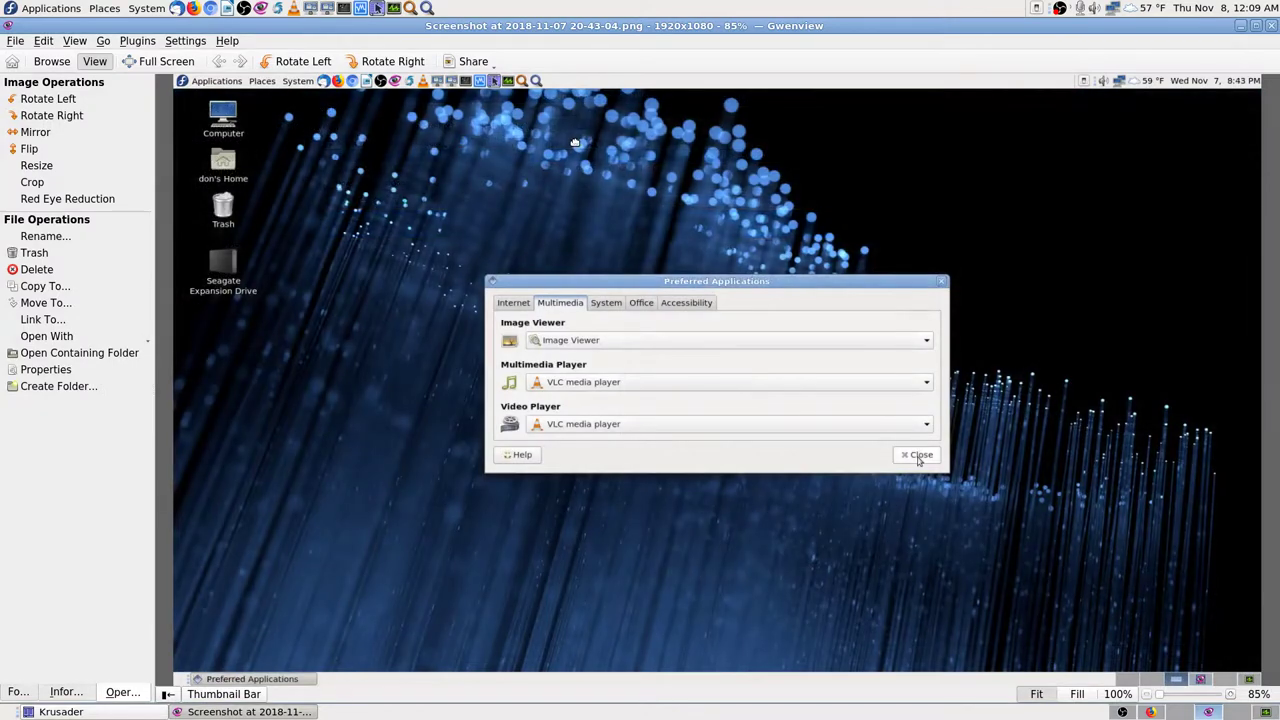
key("Right")
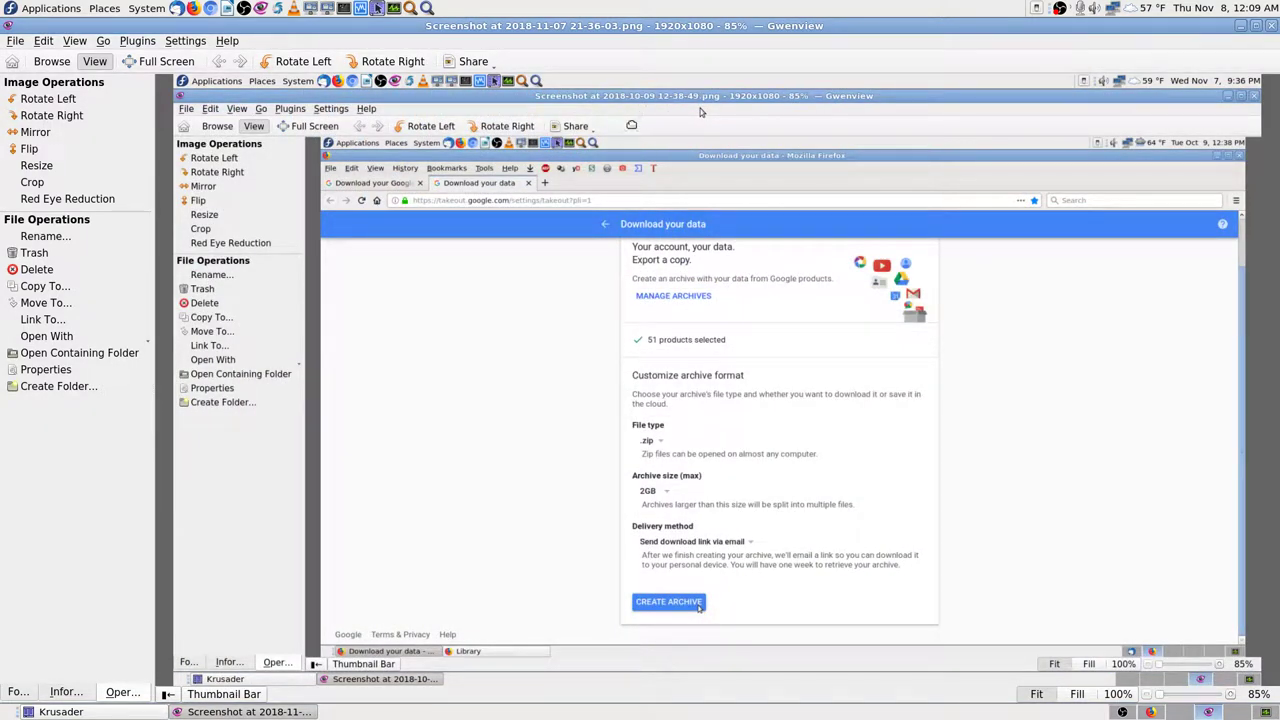
key("Right")
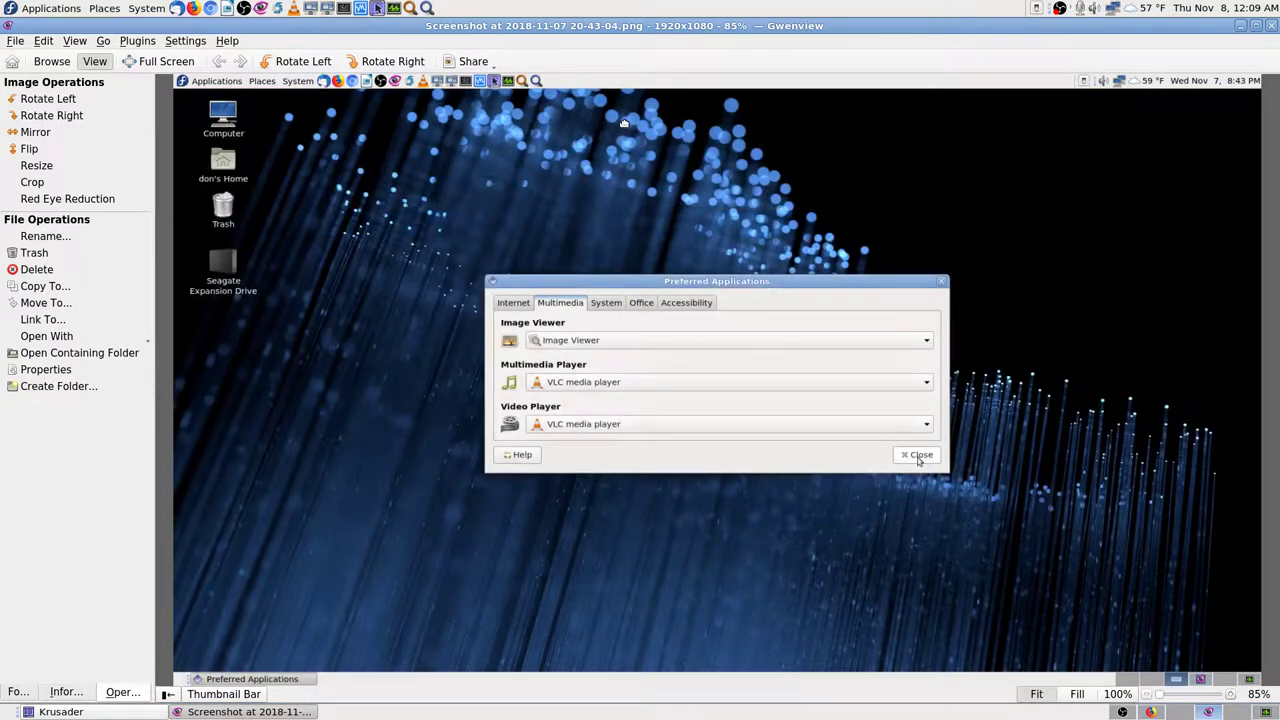
key("Right")
key("Right")
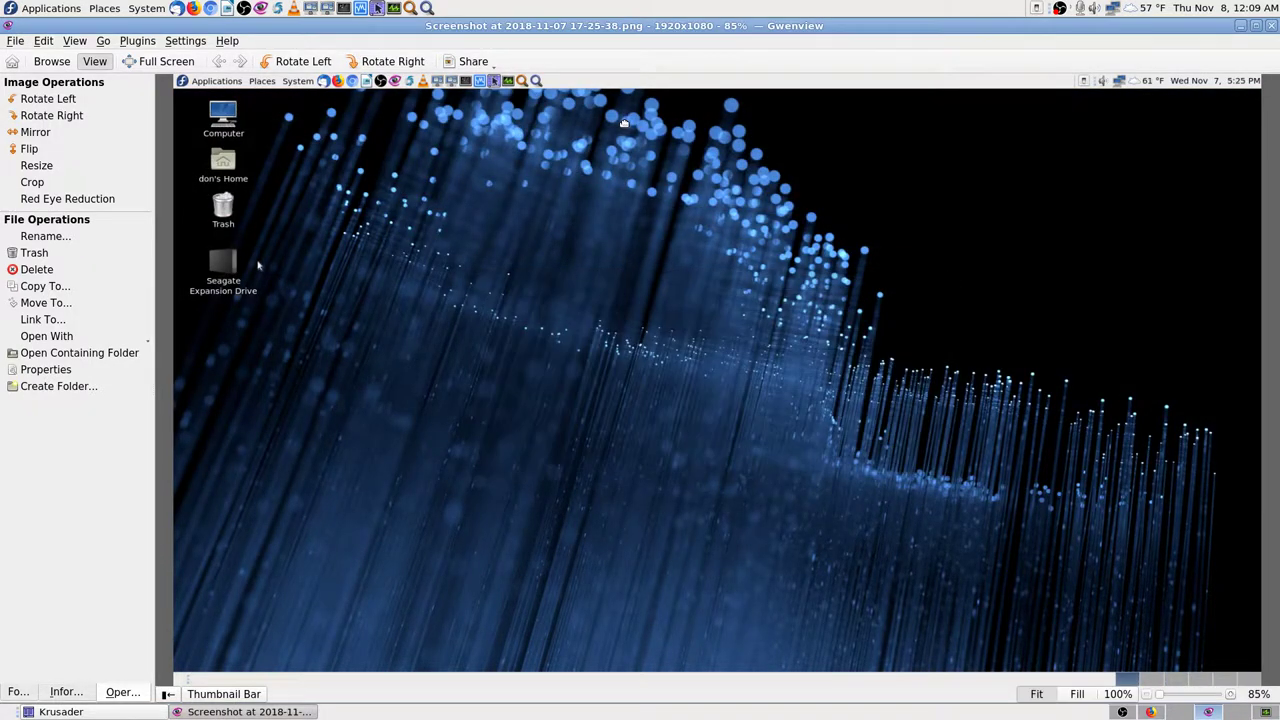
key("Right")
key("Right")
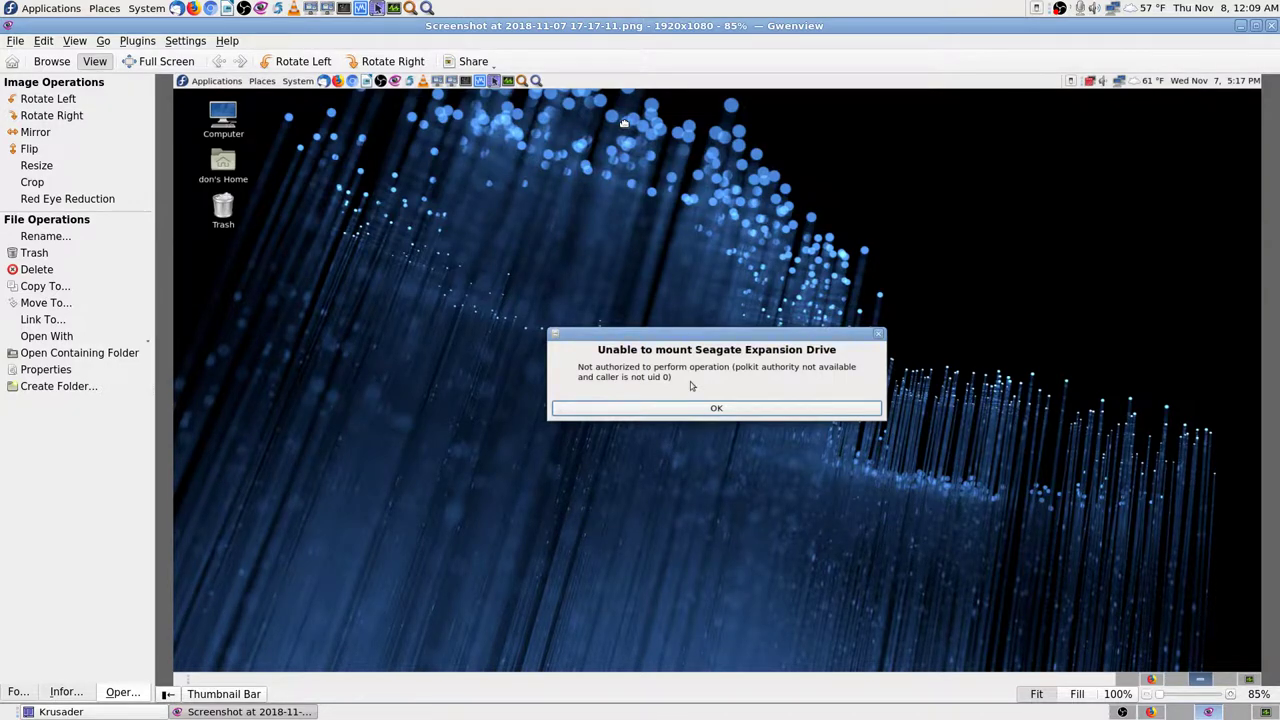
Review the screenshots forward in time from the shutdown dialog to the monitorix package details at 22-04-06
key("Right")
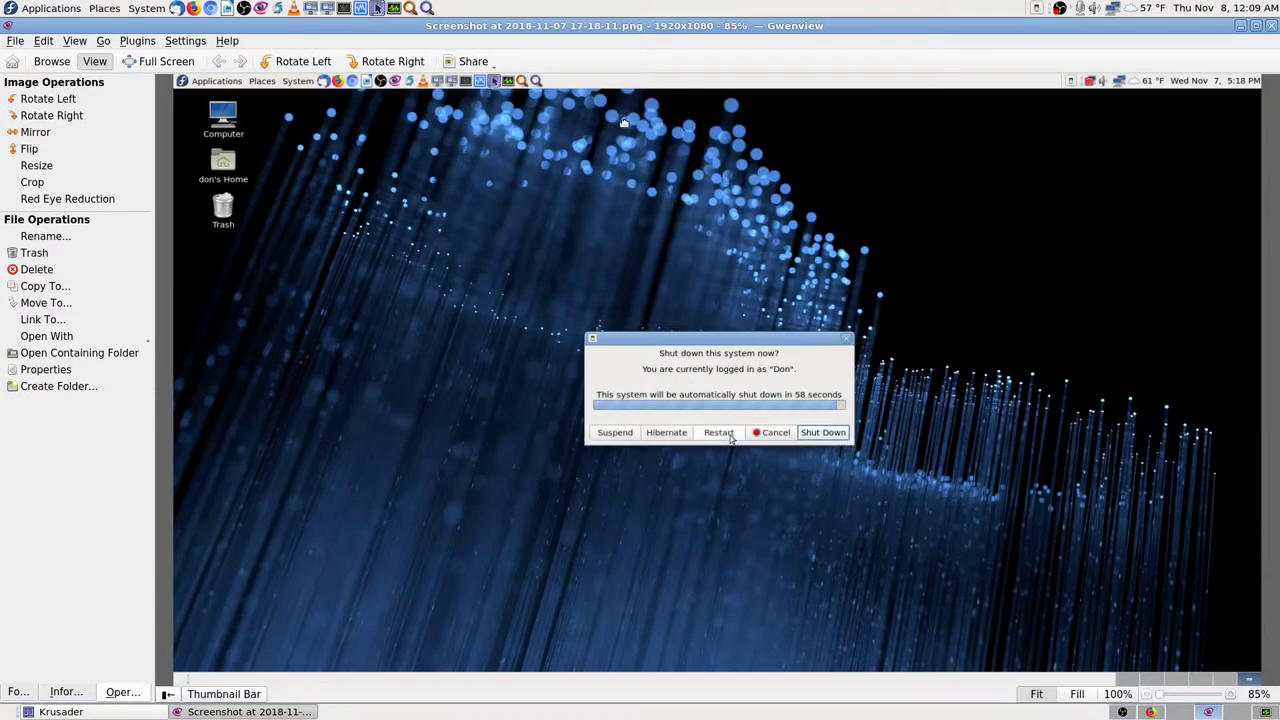
key("Right")
key("Right")
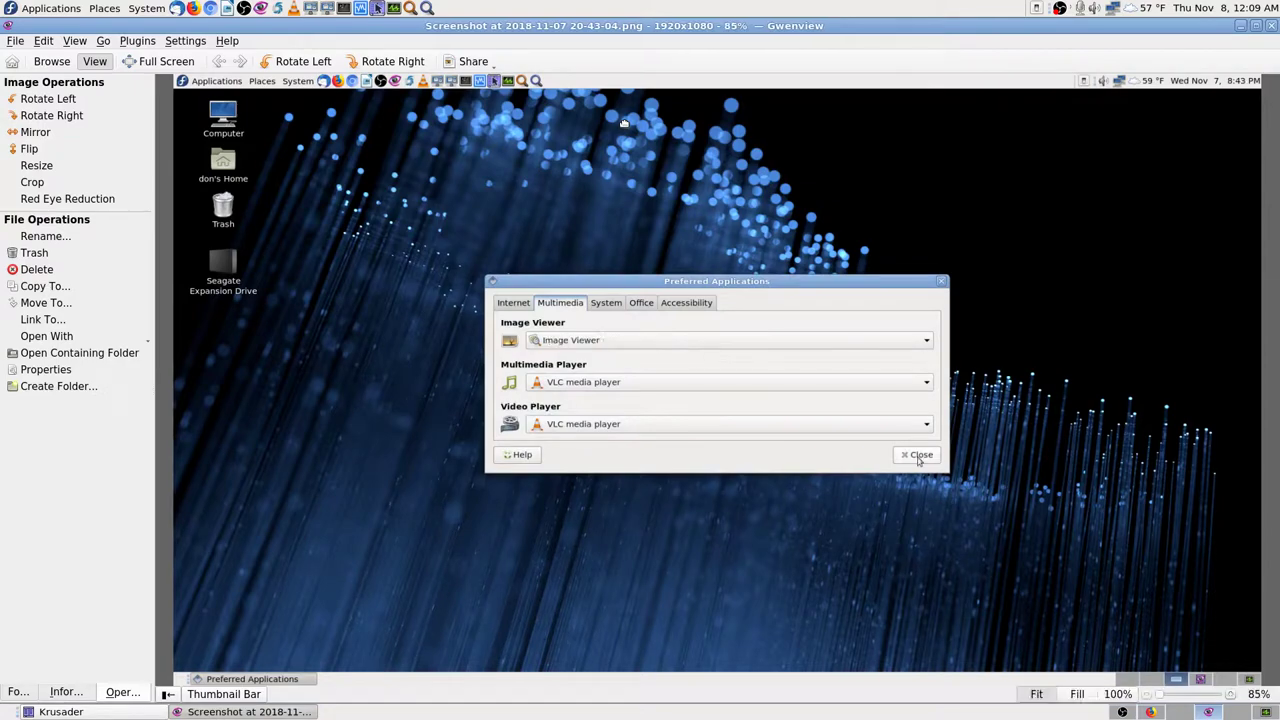
key("Right")
key("Right")
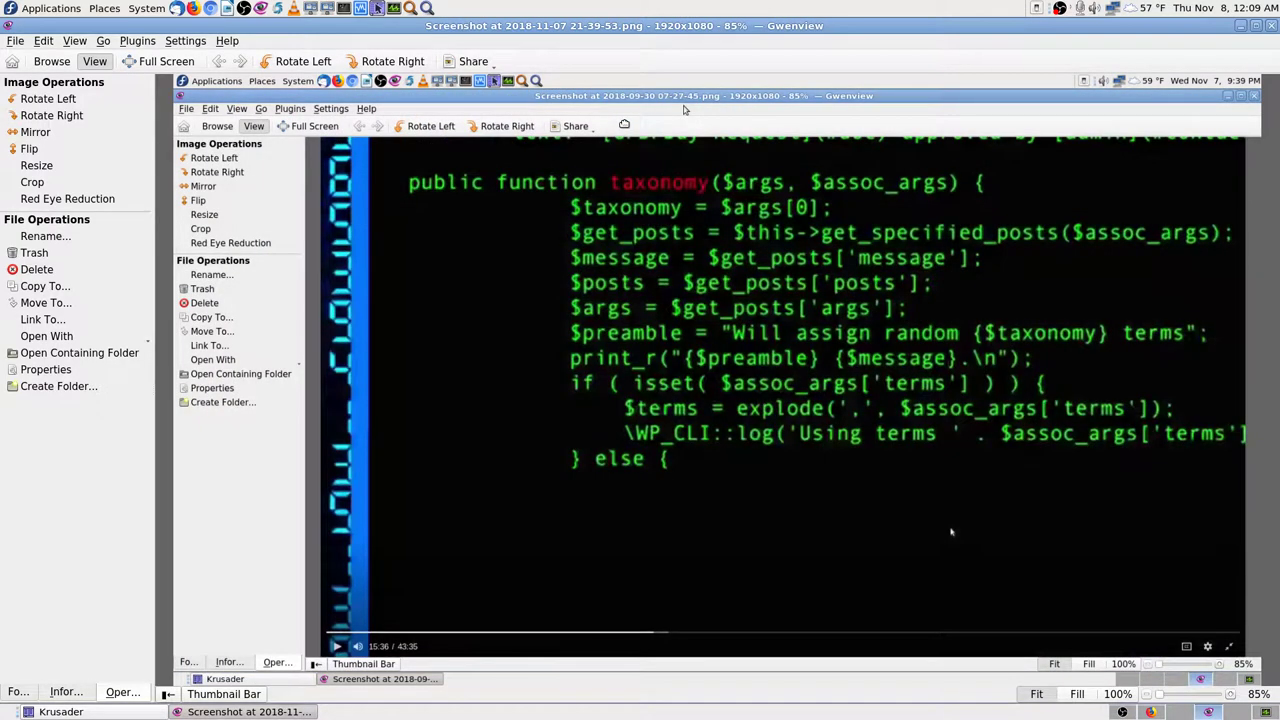
key("Right")
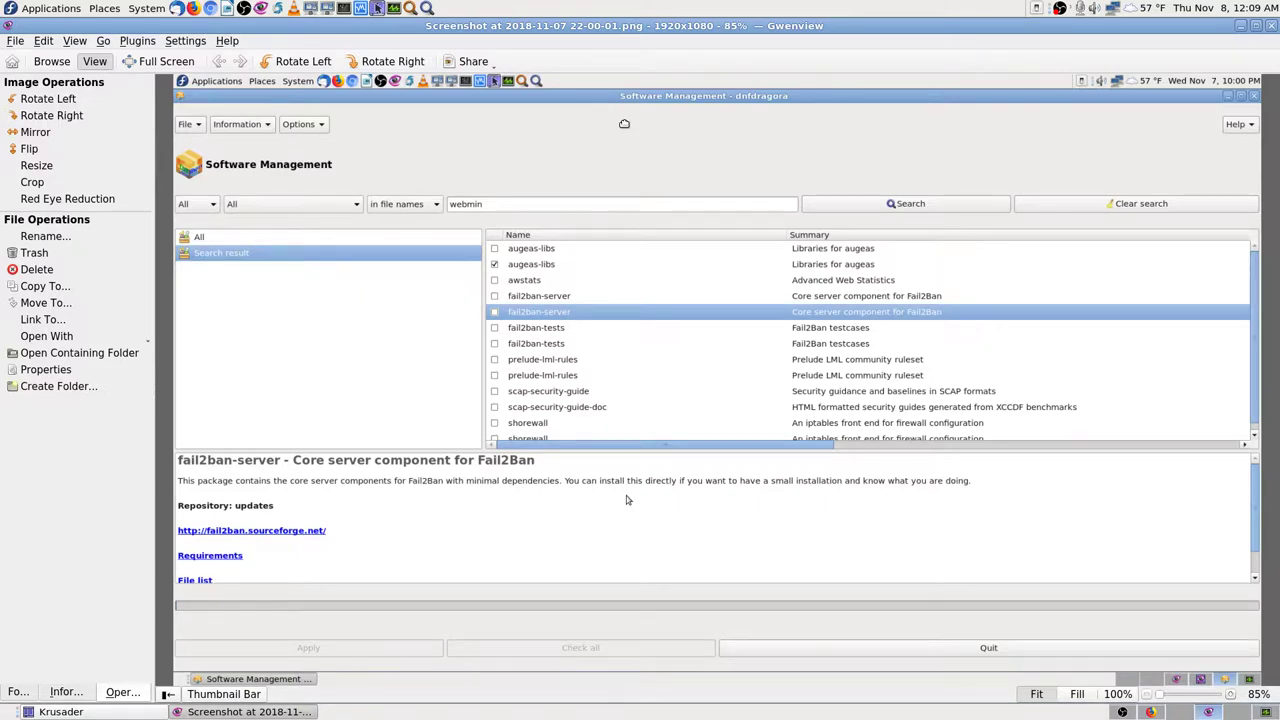
key("Right")
key("Right")
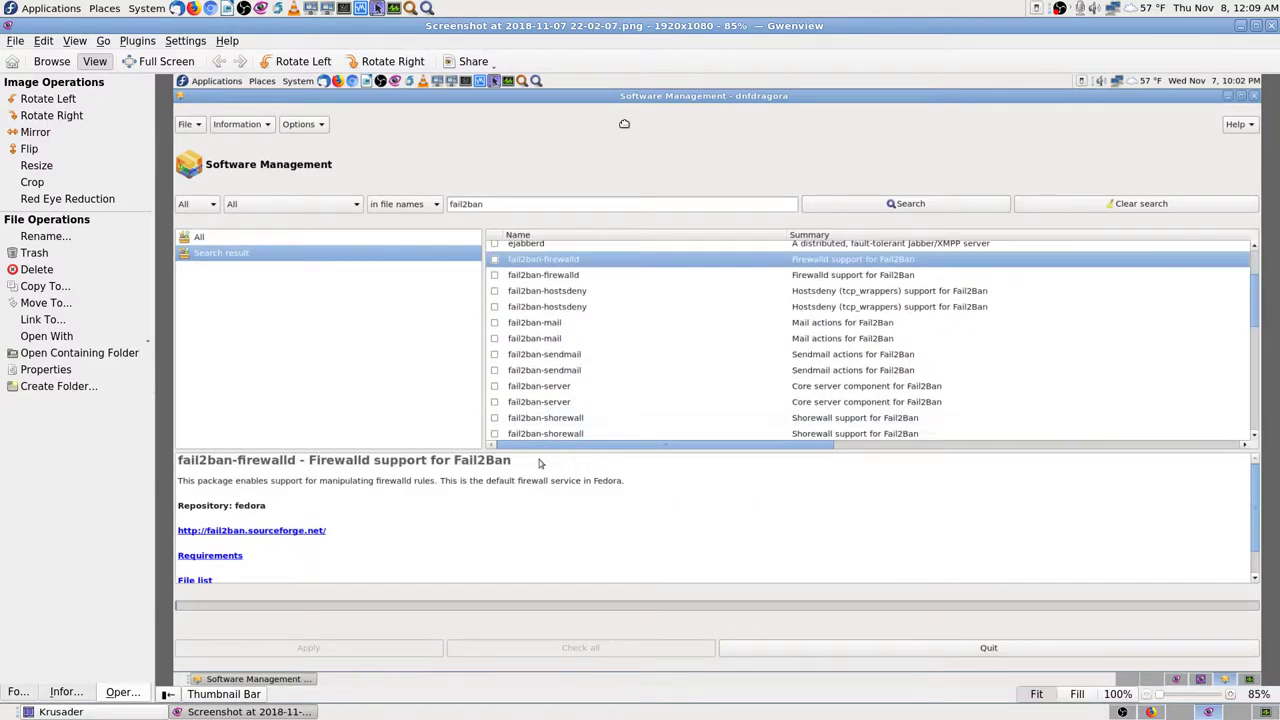
key("Right")
key("Right")
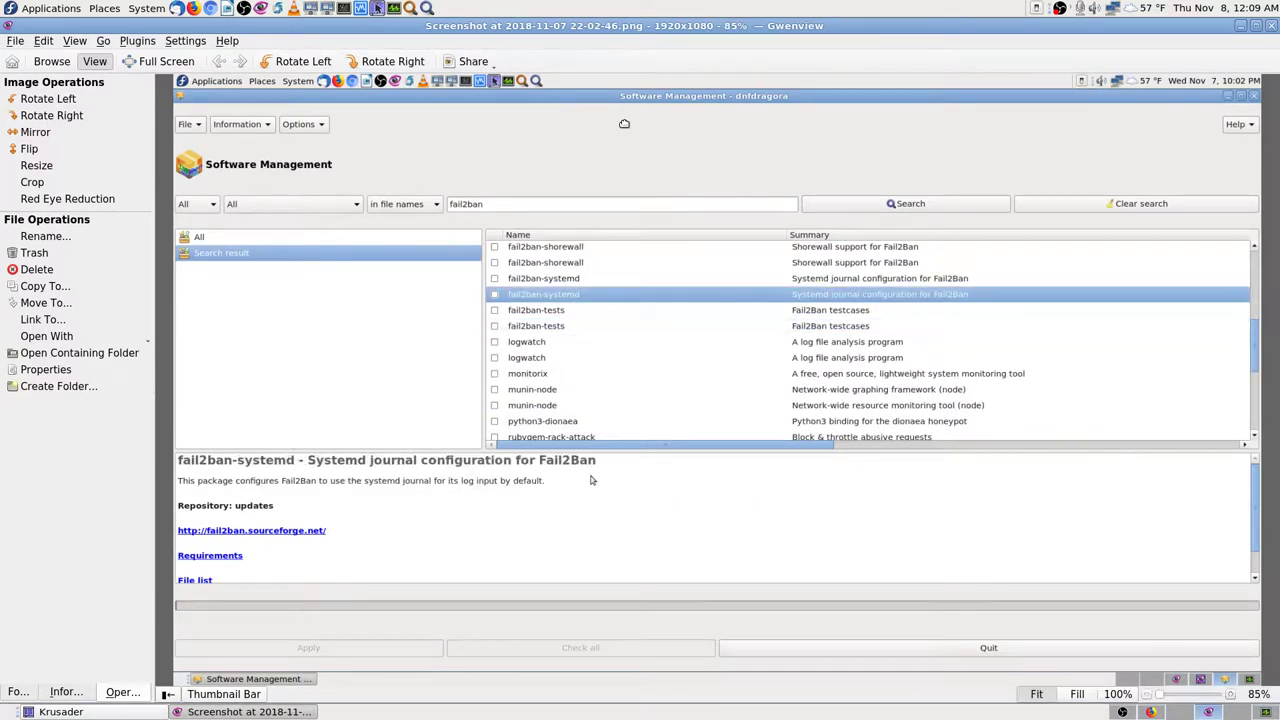
key("Right")
key("Right")
key("Right")
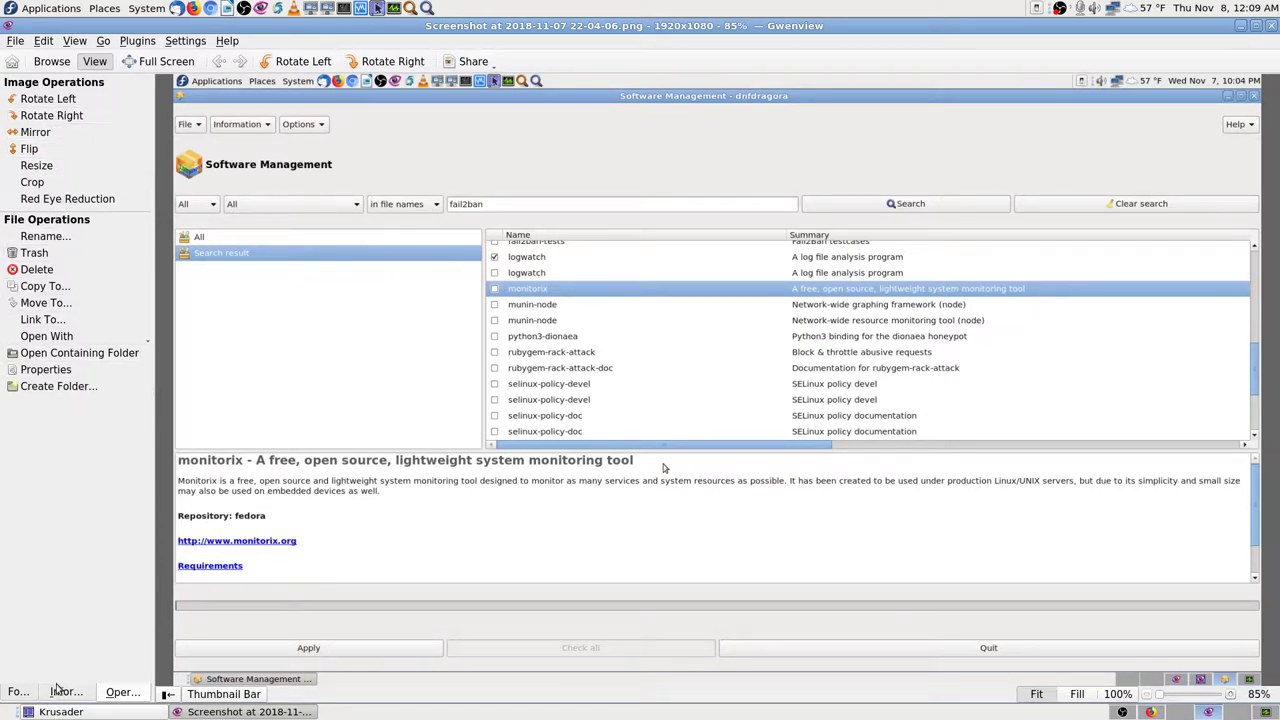
Show the folder tree, expand Documents under Home and open its Web Sites folder of screenshots
left_click(17, 690)
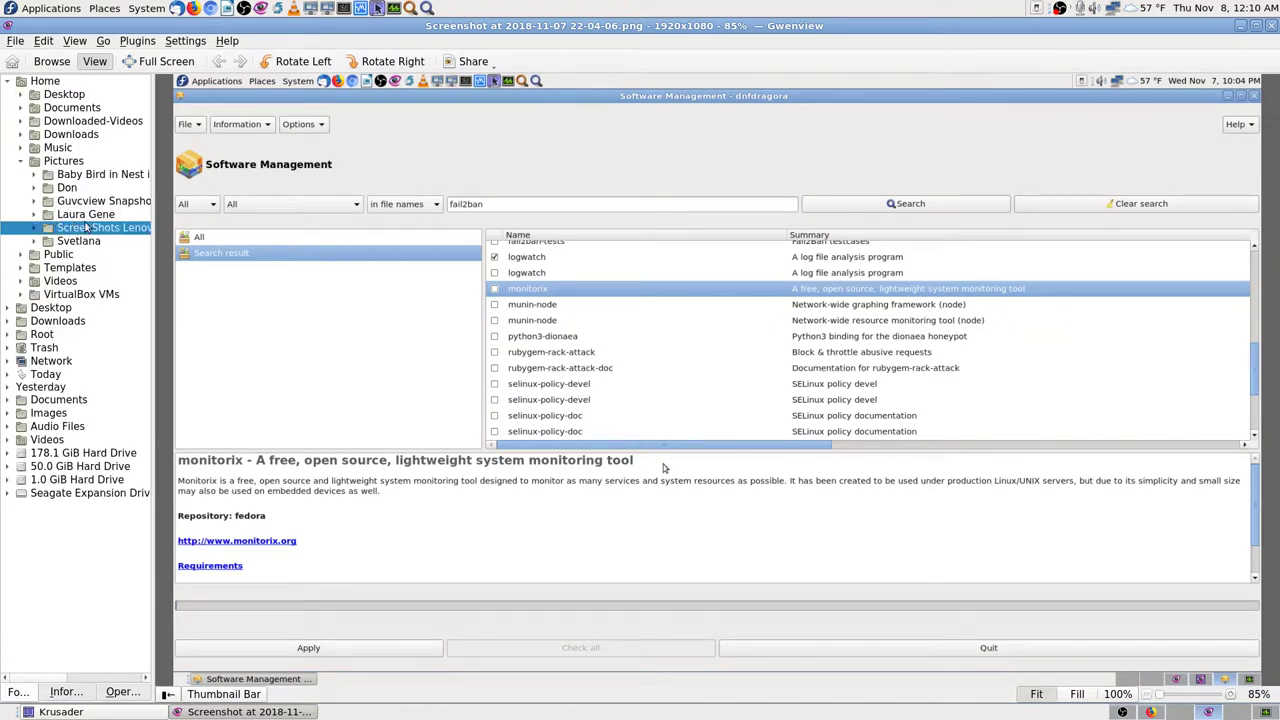
left_click(67, 108)
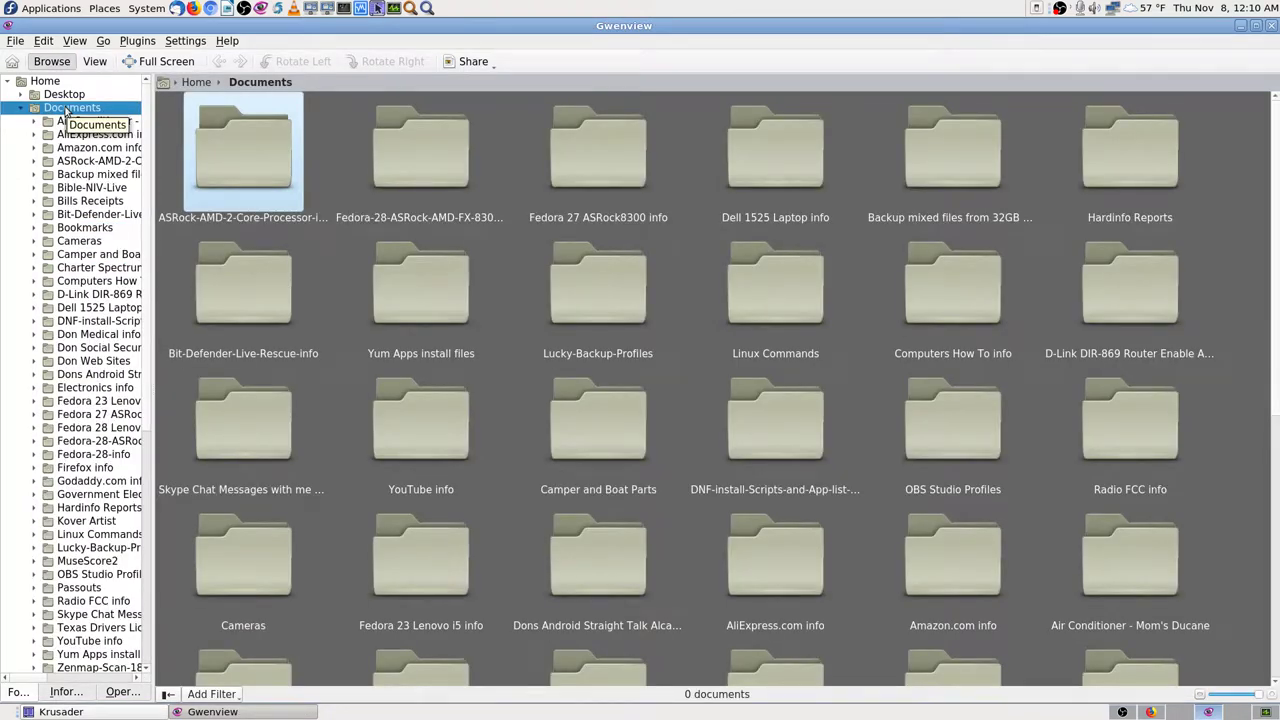
left_click(87, 258)
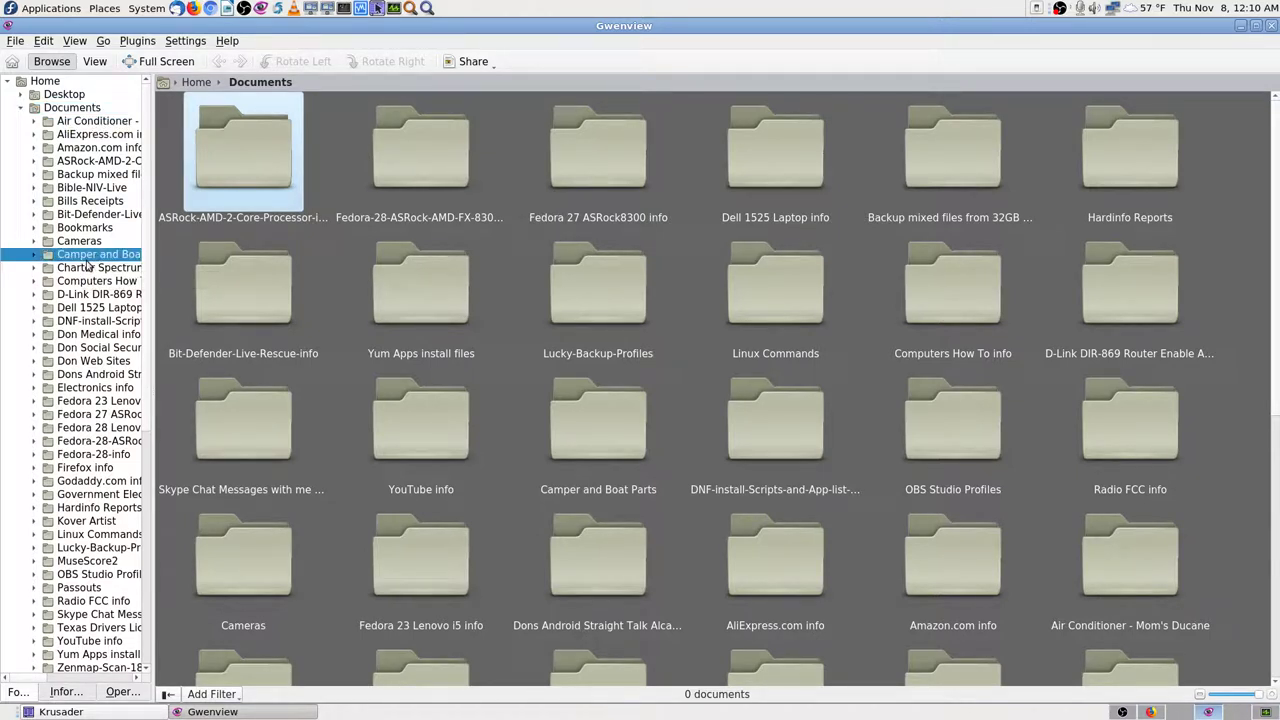
key("Down")
key("Down")
key("Down")
key("Down")
key("Down")
key("Down")
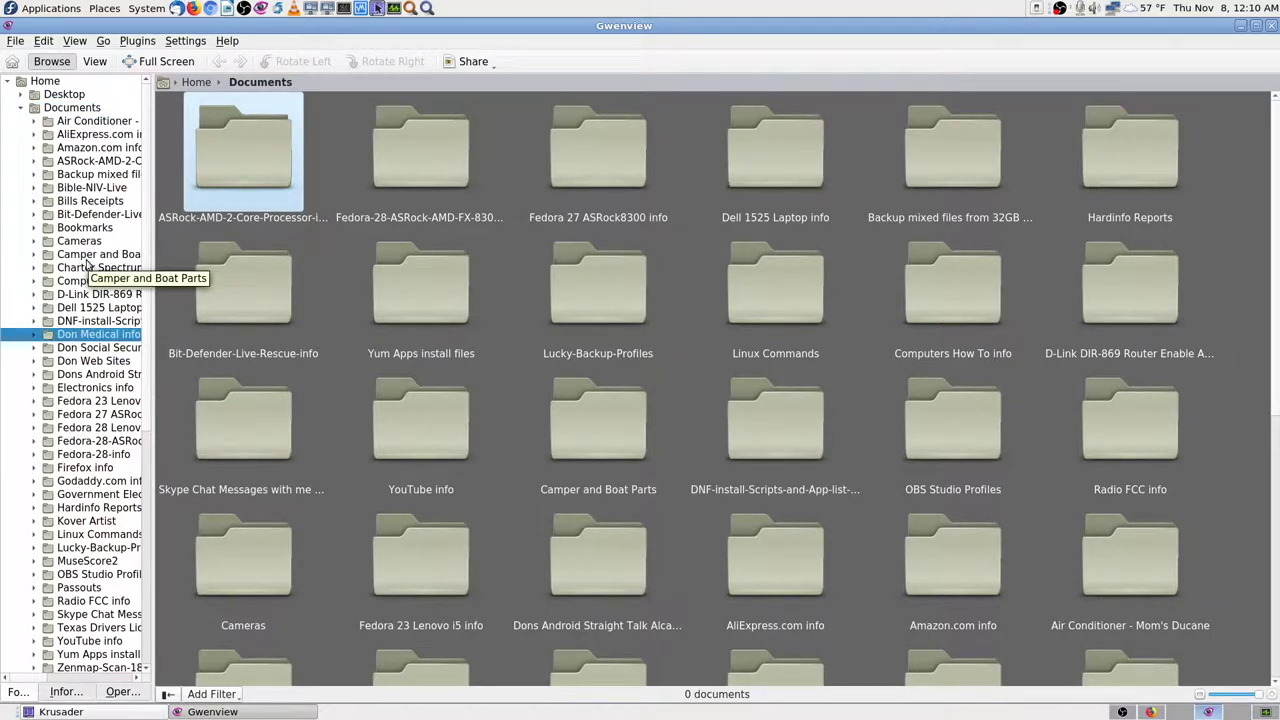
key("Down")
key("Down")
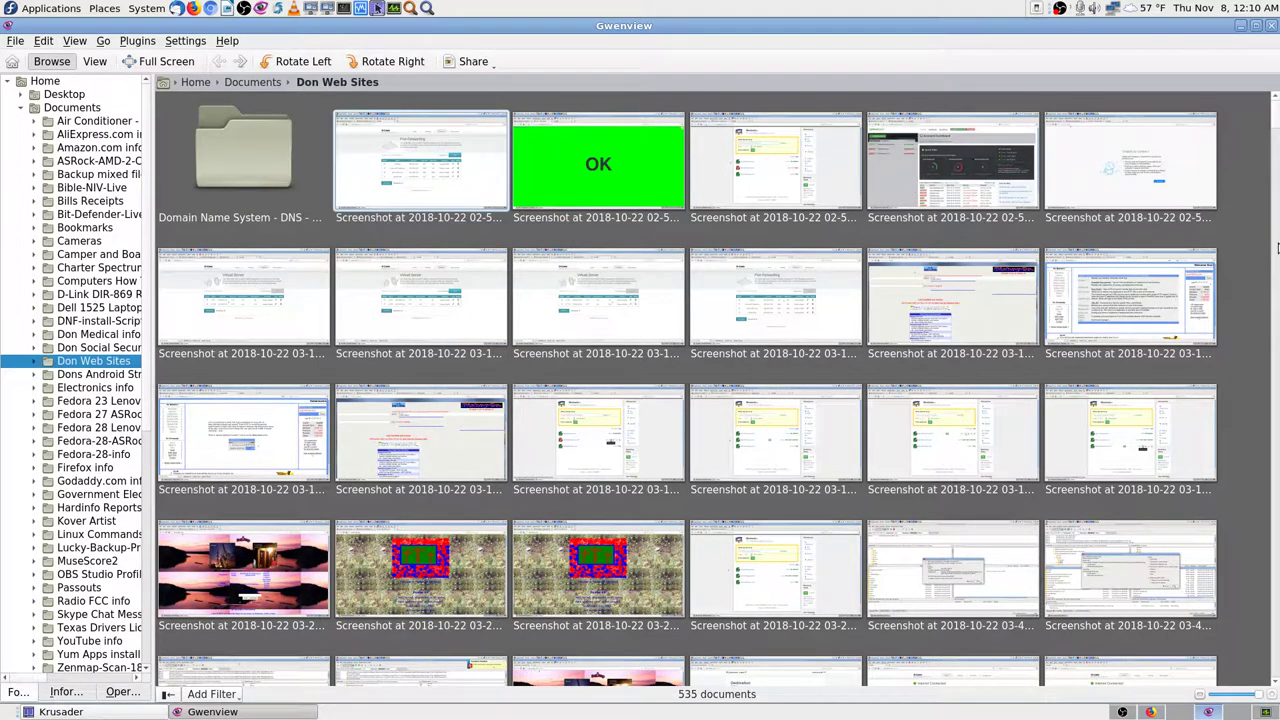
Open the last screenshot in the Web Sites folder and show the image and file operations beside it
left_click_drag(1275, 122, 813, 660)
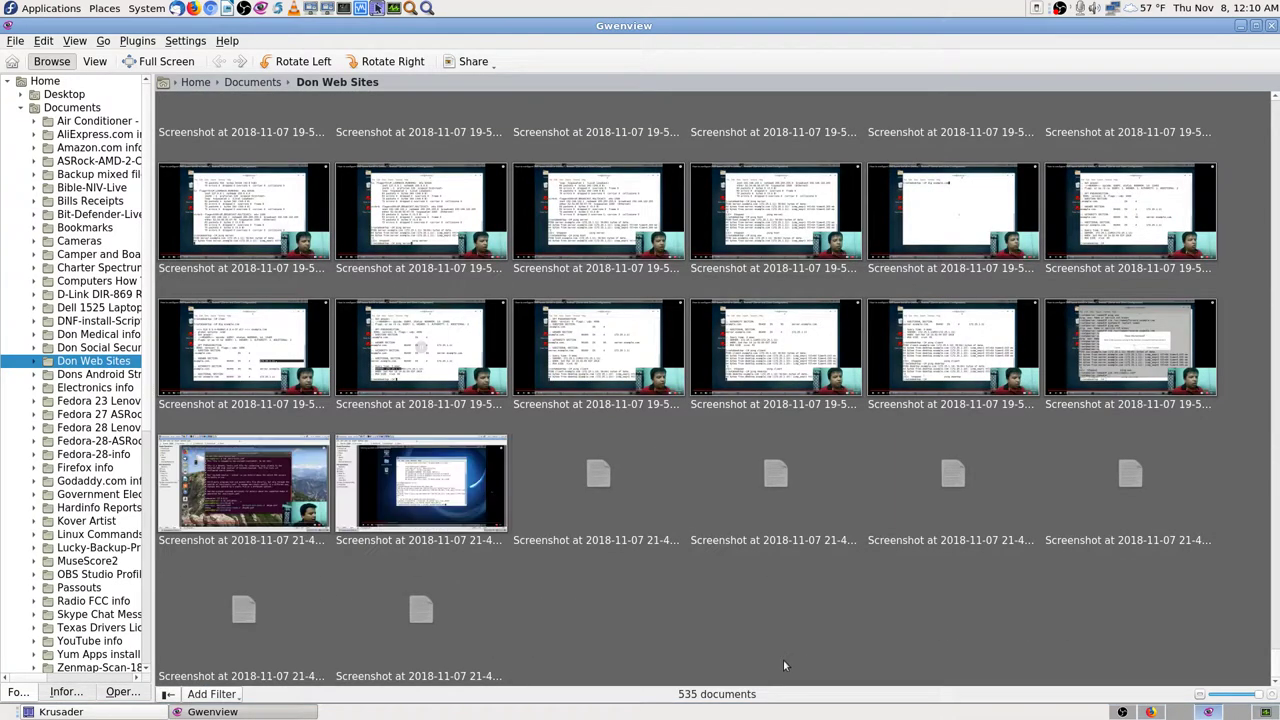
double_click(470, 625)
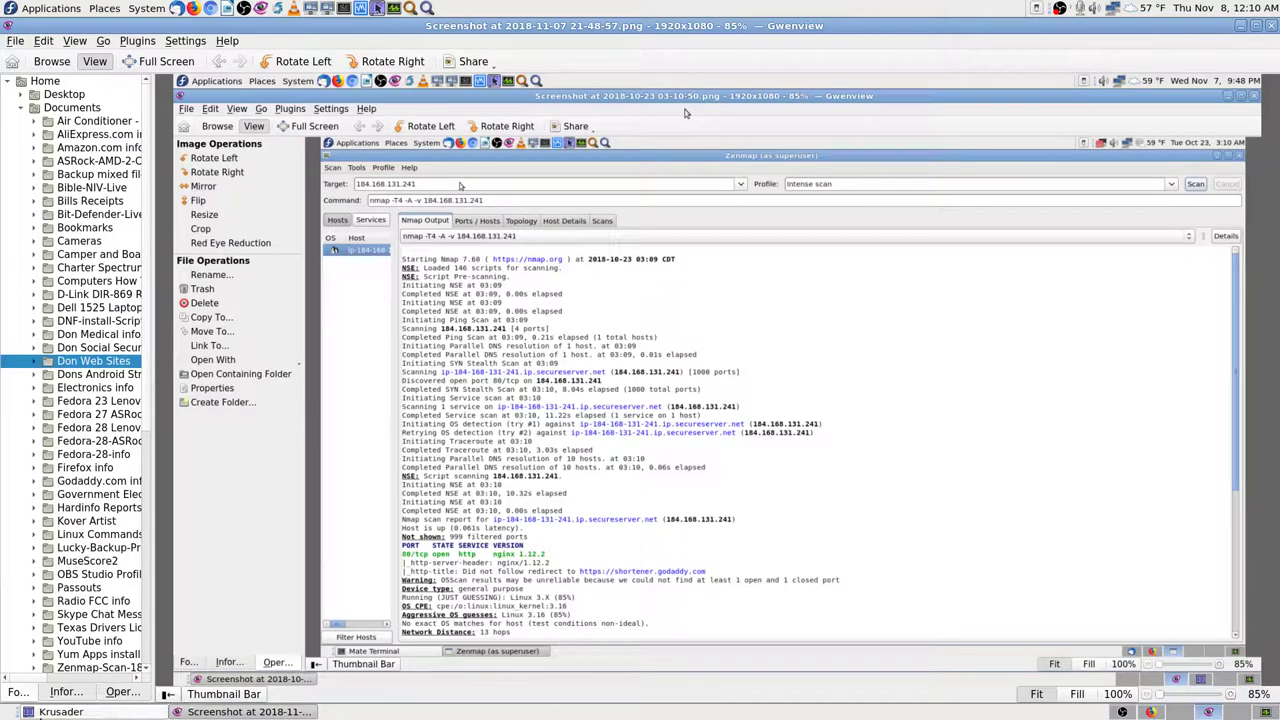
left_click(123, 692)
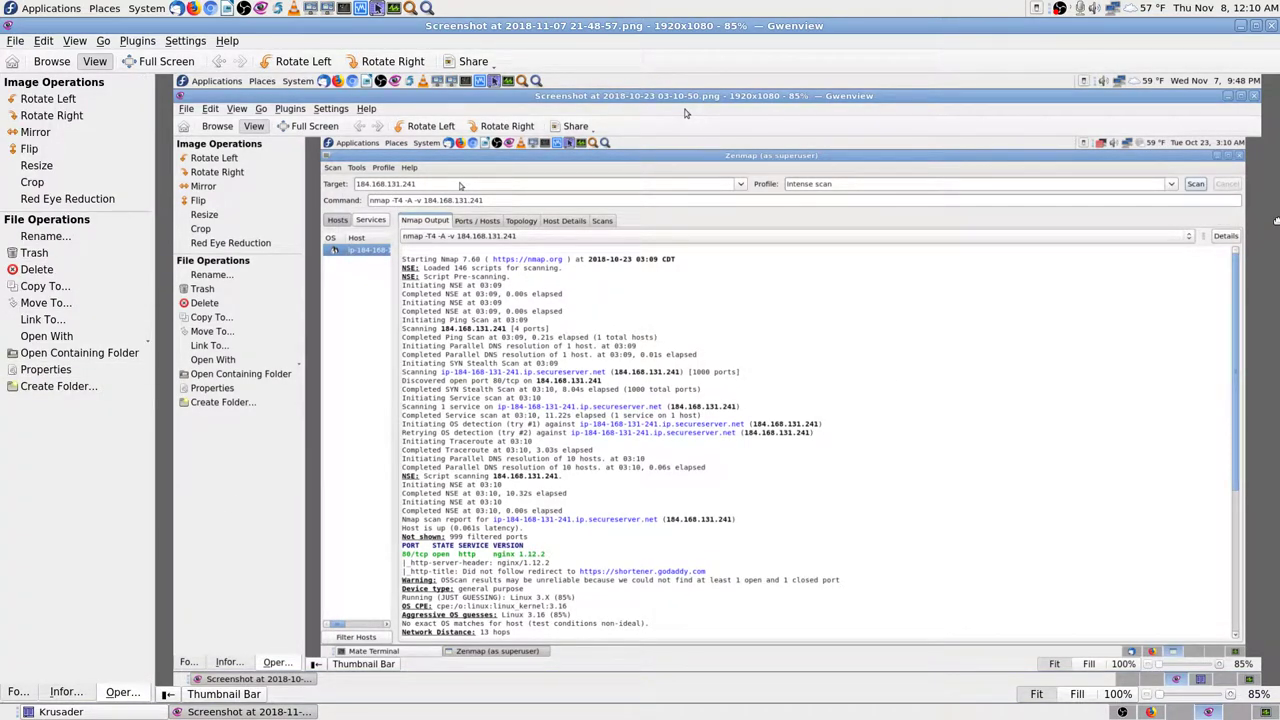
Move the Gwenview window to the third workspace, close Krusader and follow Gwenview to its workspace
left_click(9, 27)
left_click(115, 192)
left_click(1268, 25)
left_click(1180, 712)
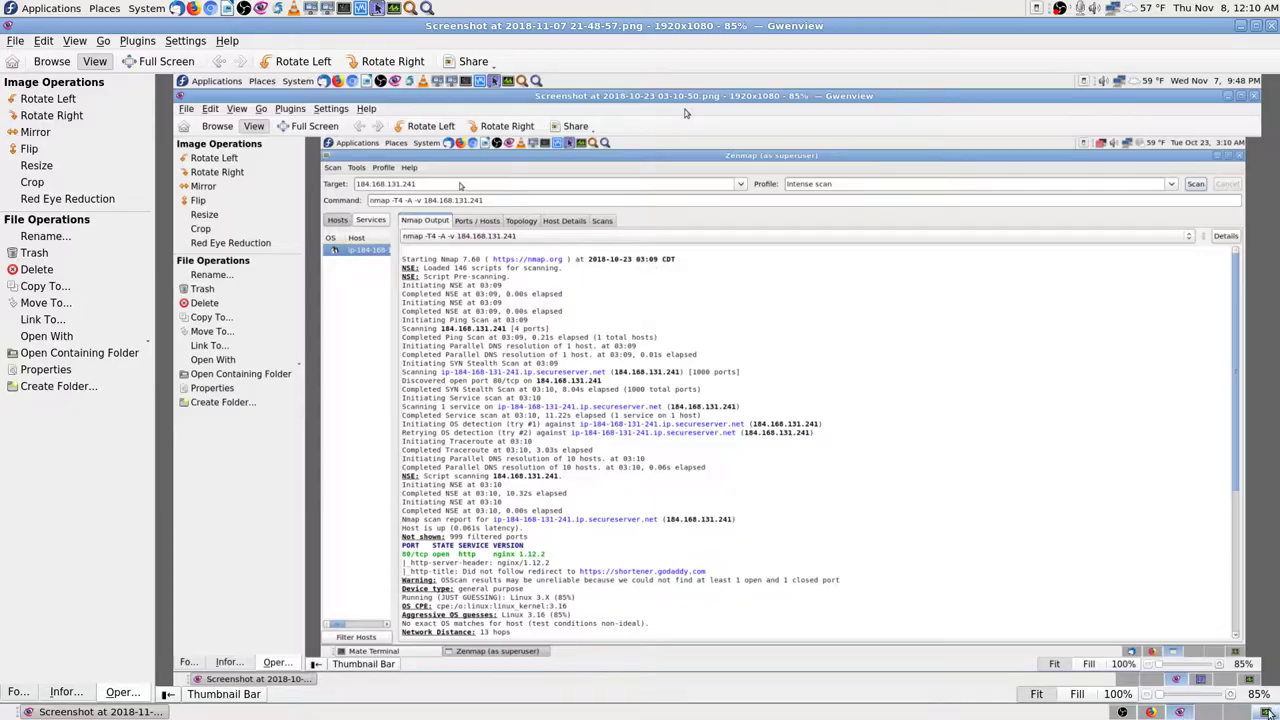
Switch to System Monitor and check the gwenview process's CPU usage and status details
left_click(1265, 712)
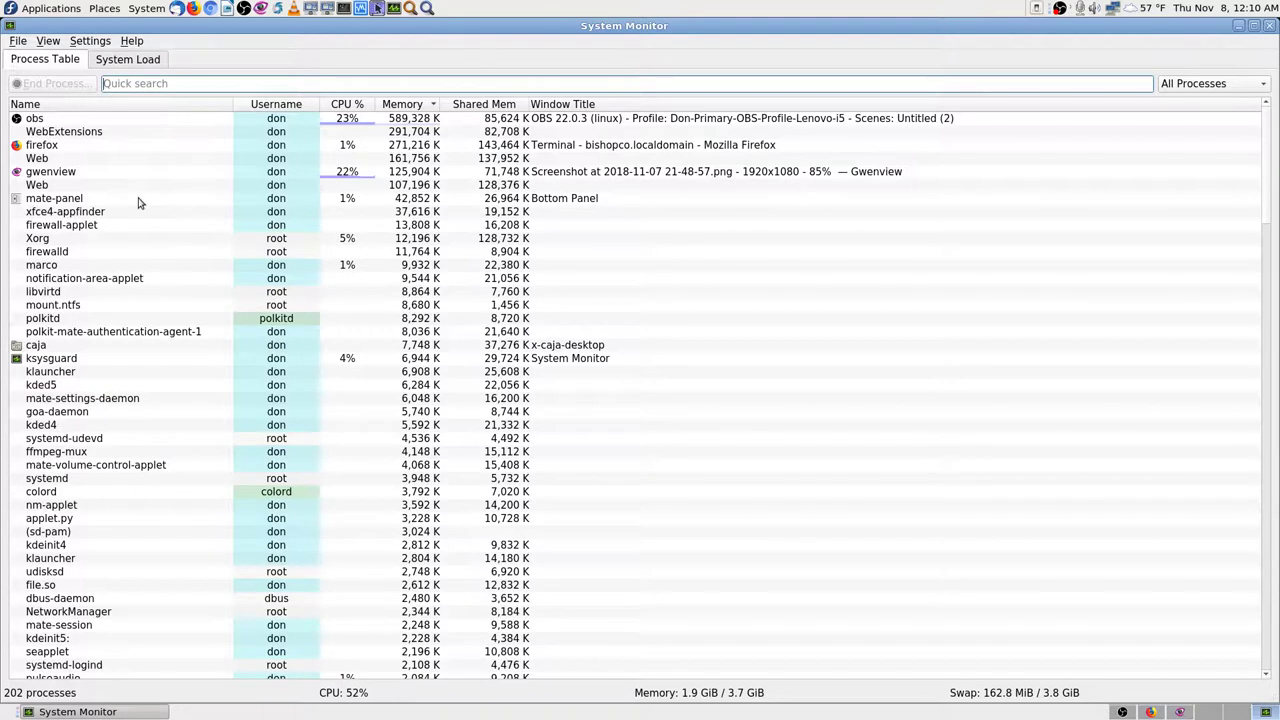
left_click(347, 178)
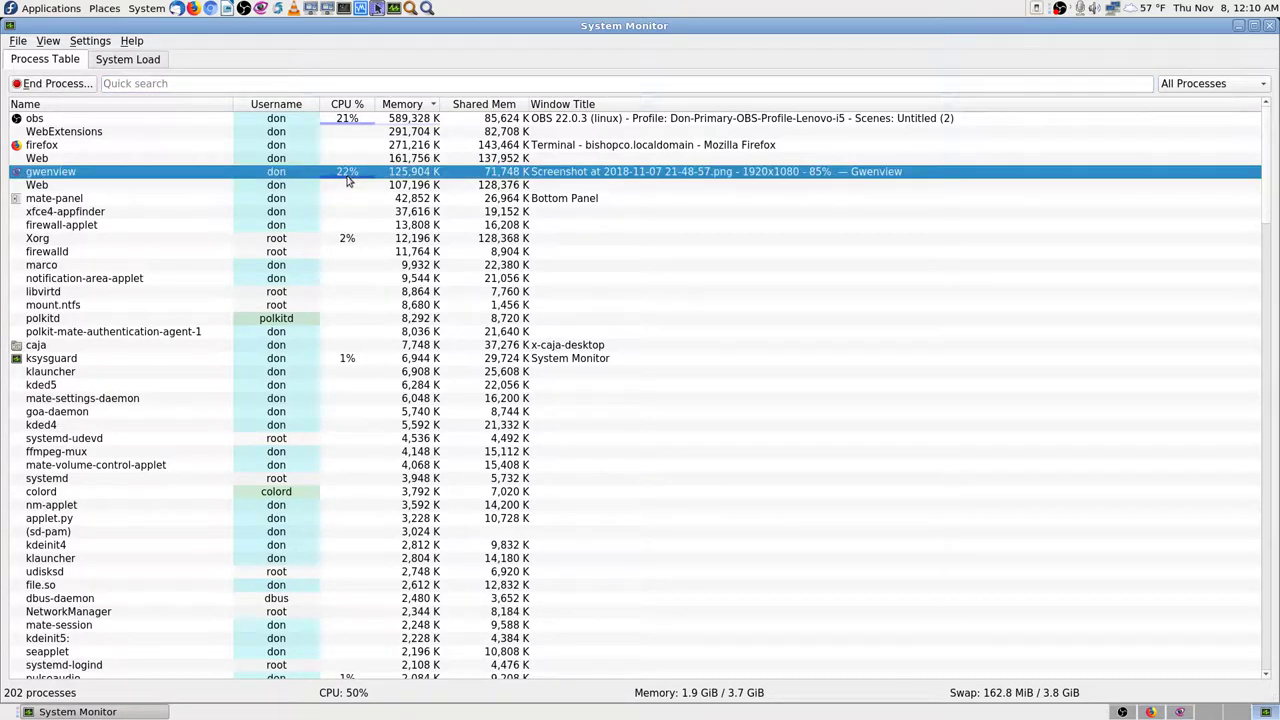
mouse_move(368, 178)
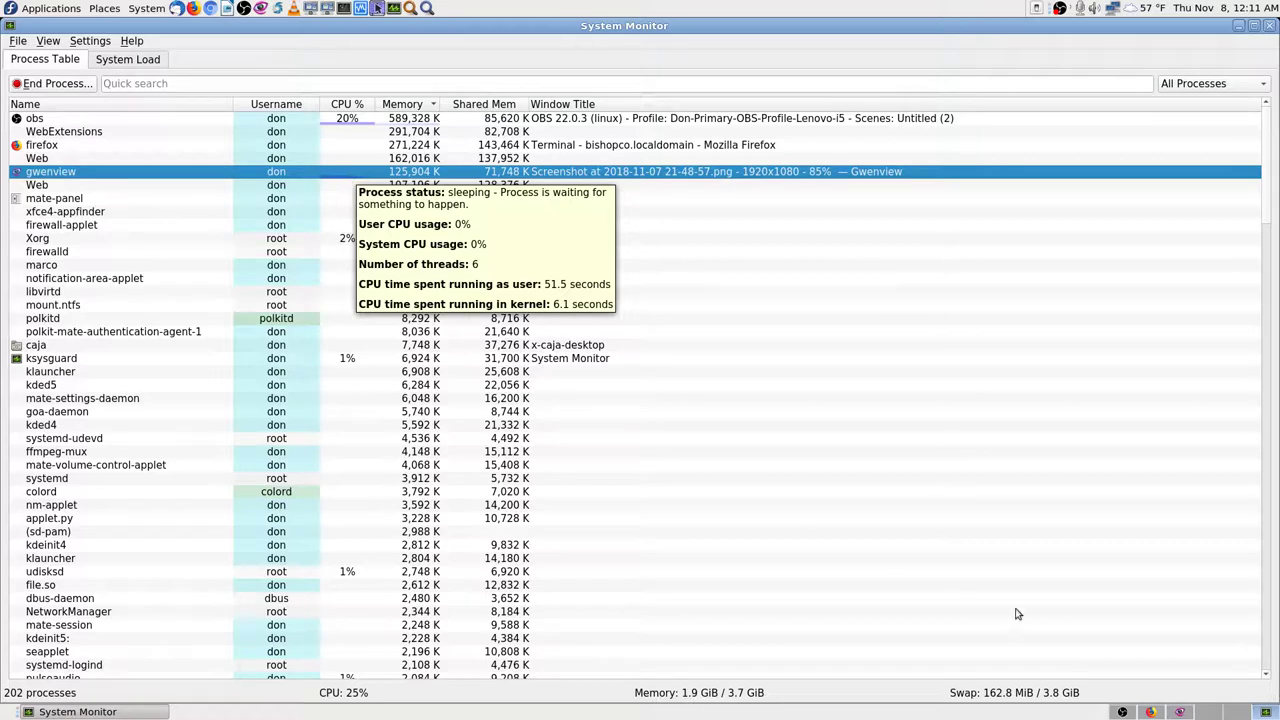
Flip back one screenshot in Gwenview and forward again, and recheck the gwenview process in System Monitor
left_click(1189, 713)
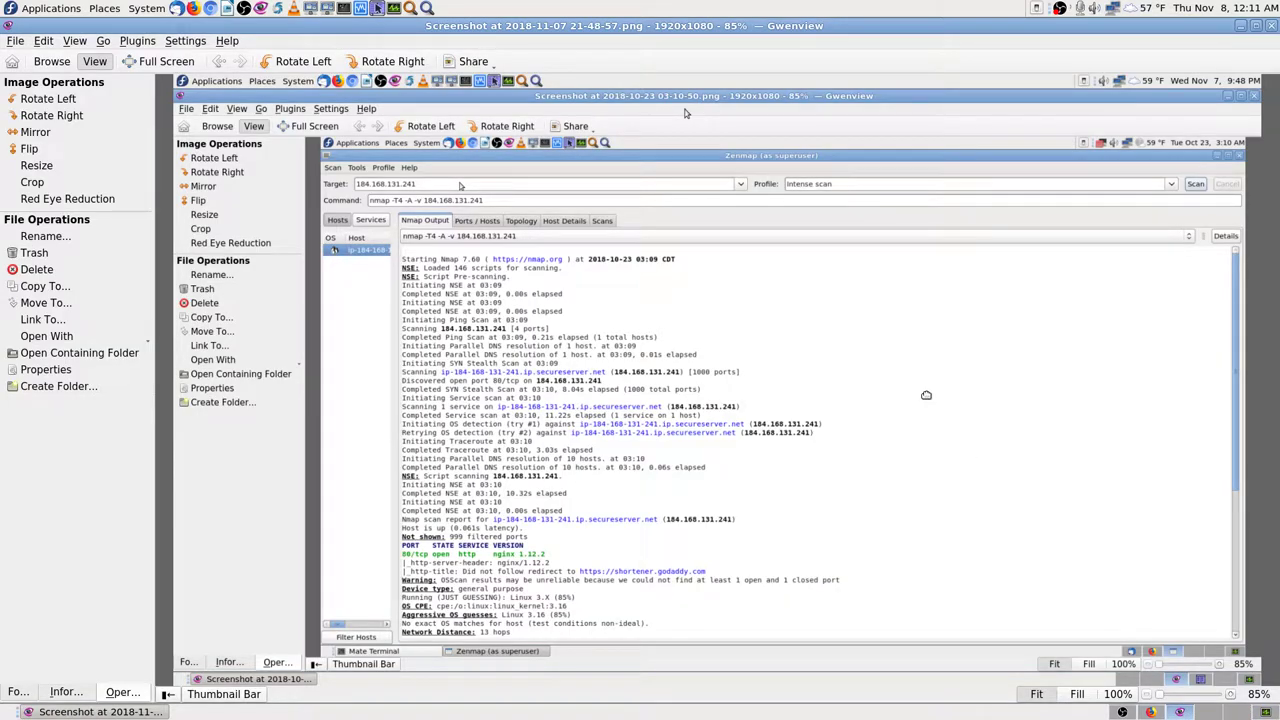
scroll(685, 113, "up", 1)
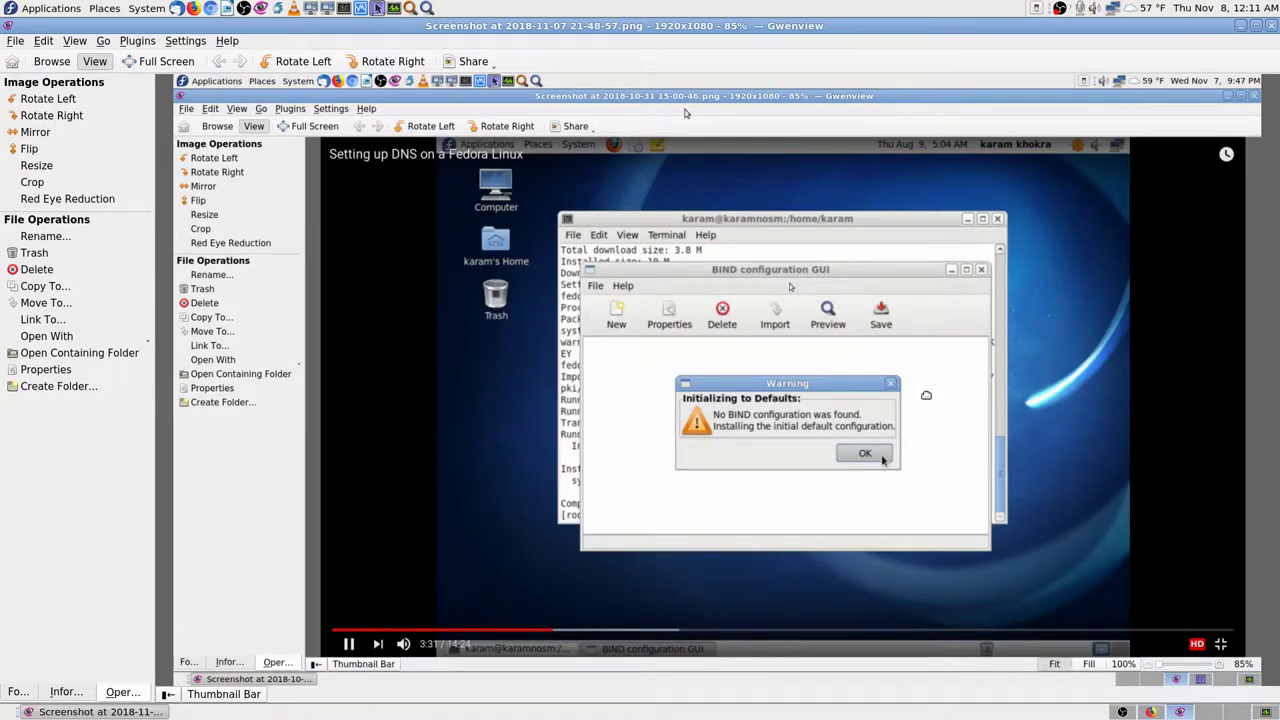
scroll(685, 113, "down", 1)
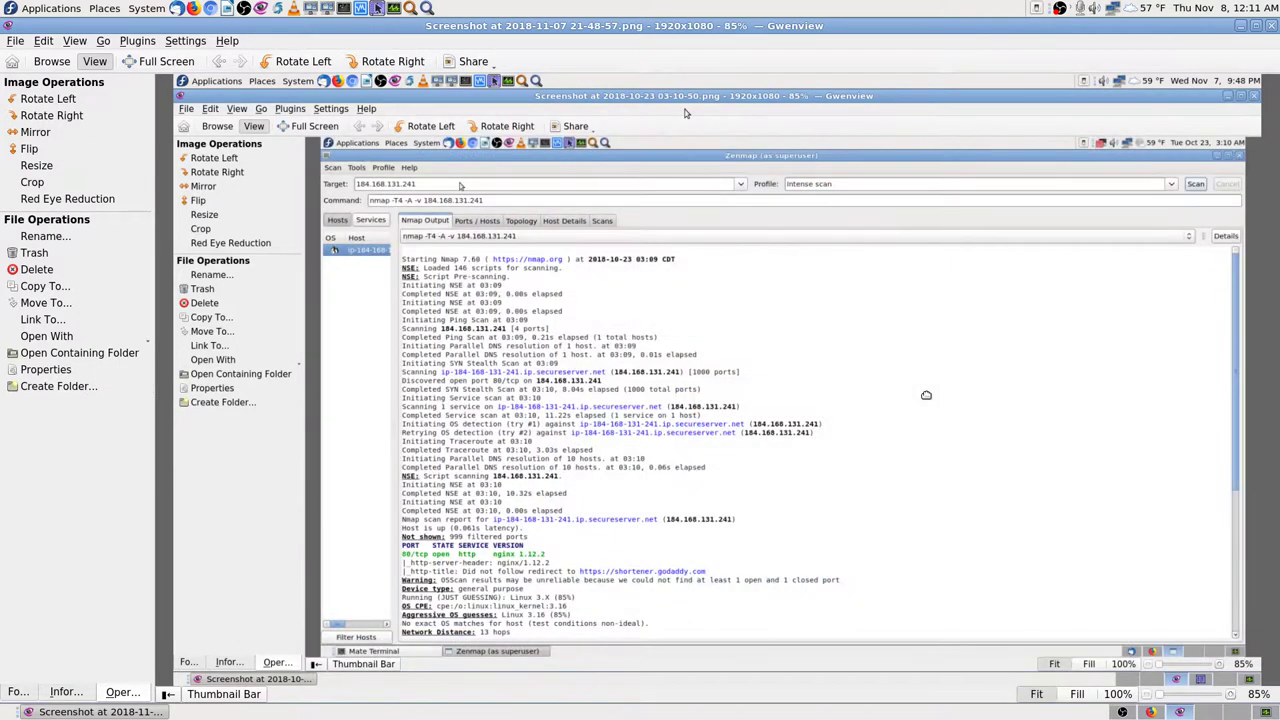
left_click(1266, 711)
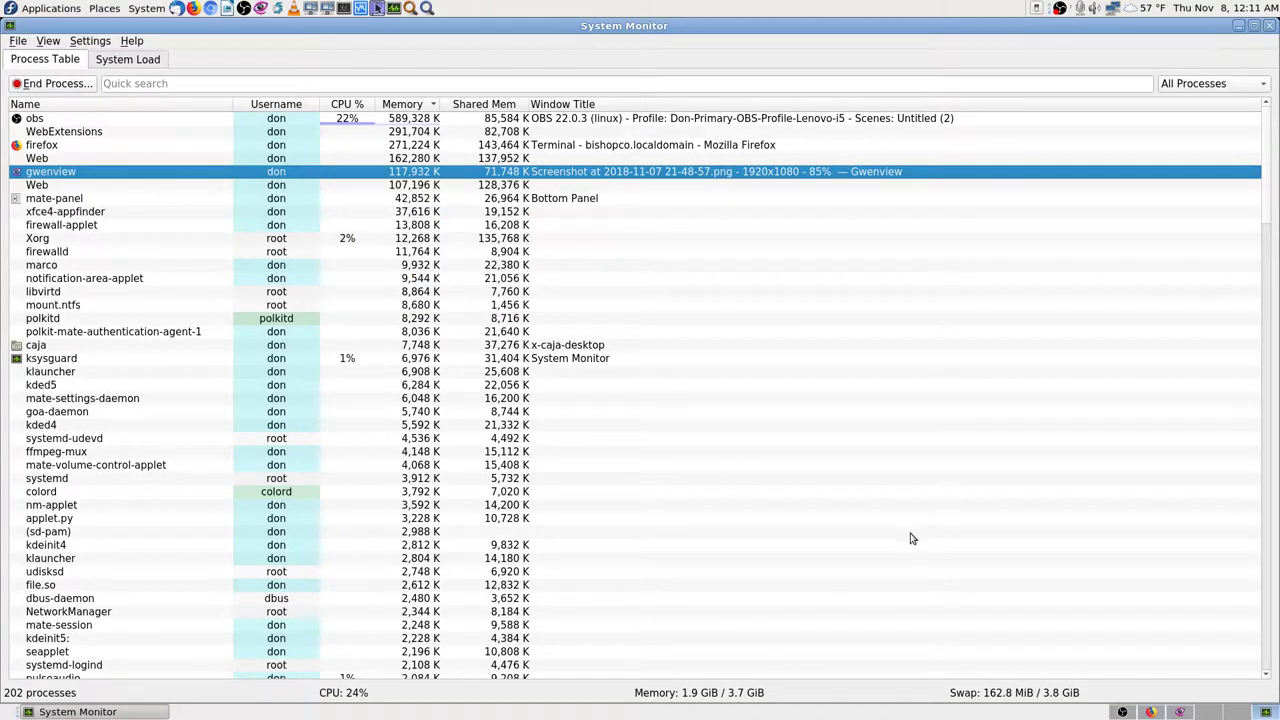
Return to Gwenview and review the screenshots backward from the Zenmap scan at 21-48-57 to the BIND DNS server steps at 21-45-13
key("ctrl+alt+Left")
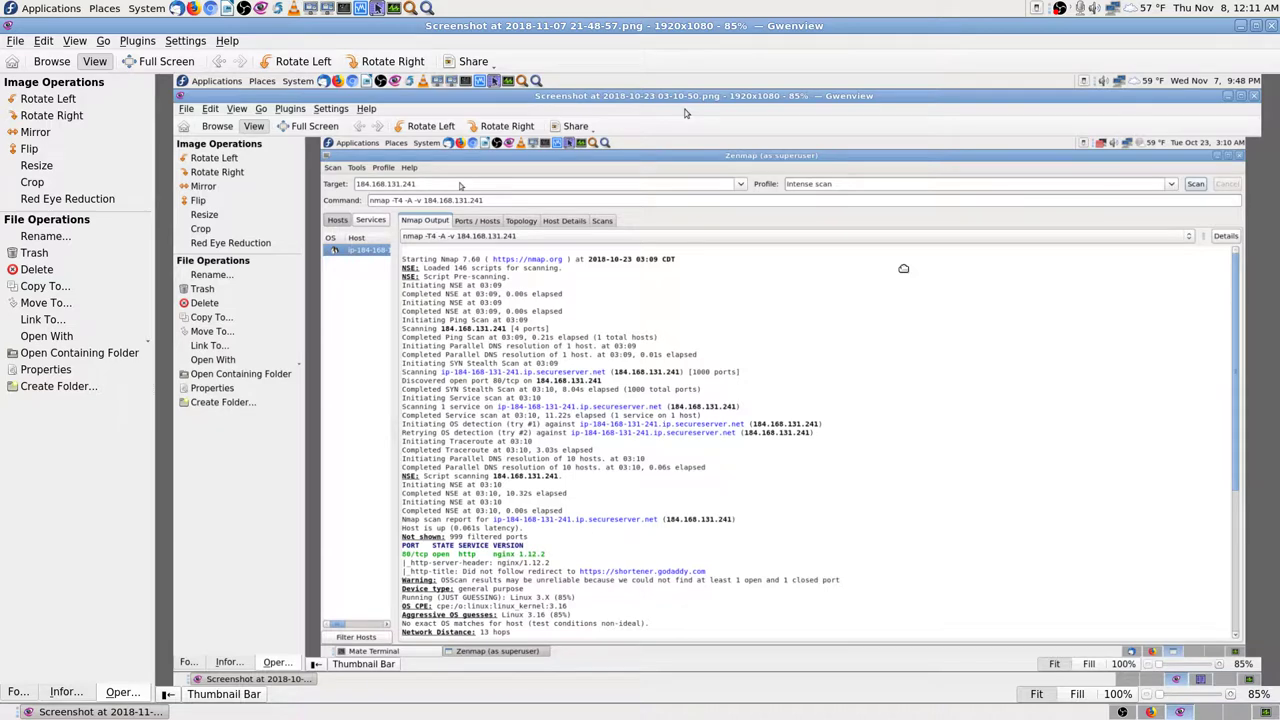
key("BackSpace")
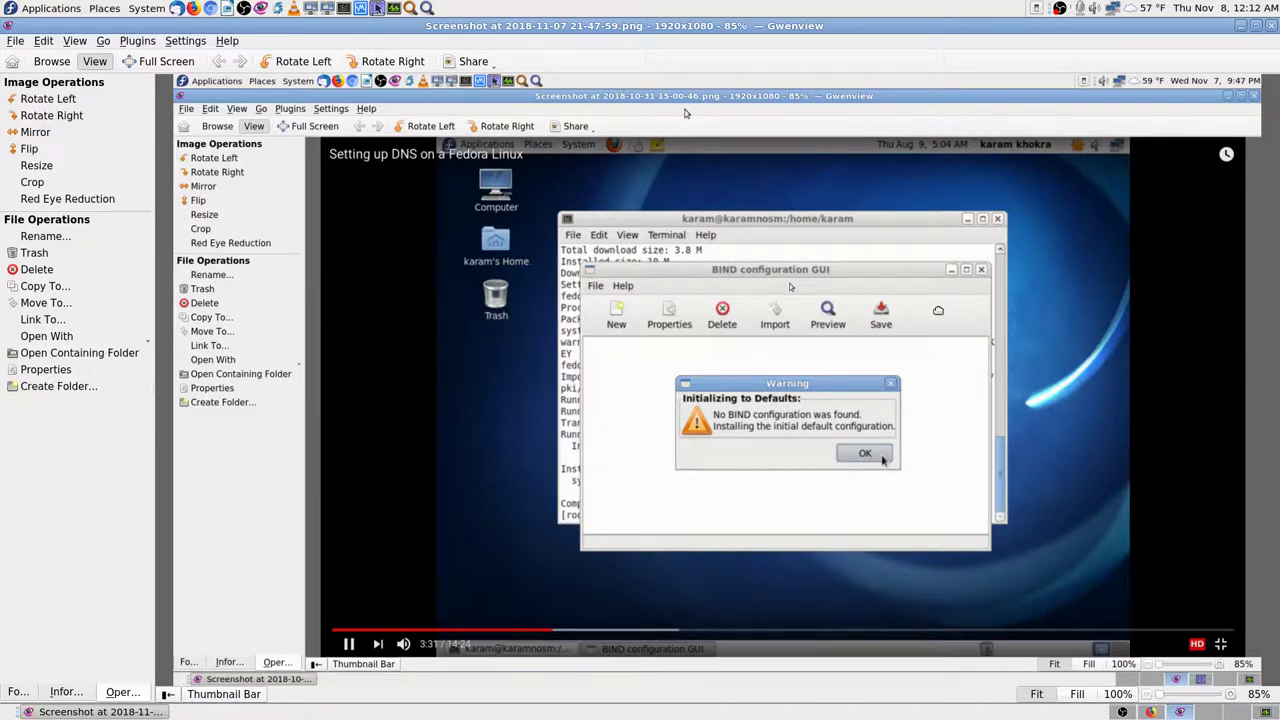
key("BackSpace")
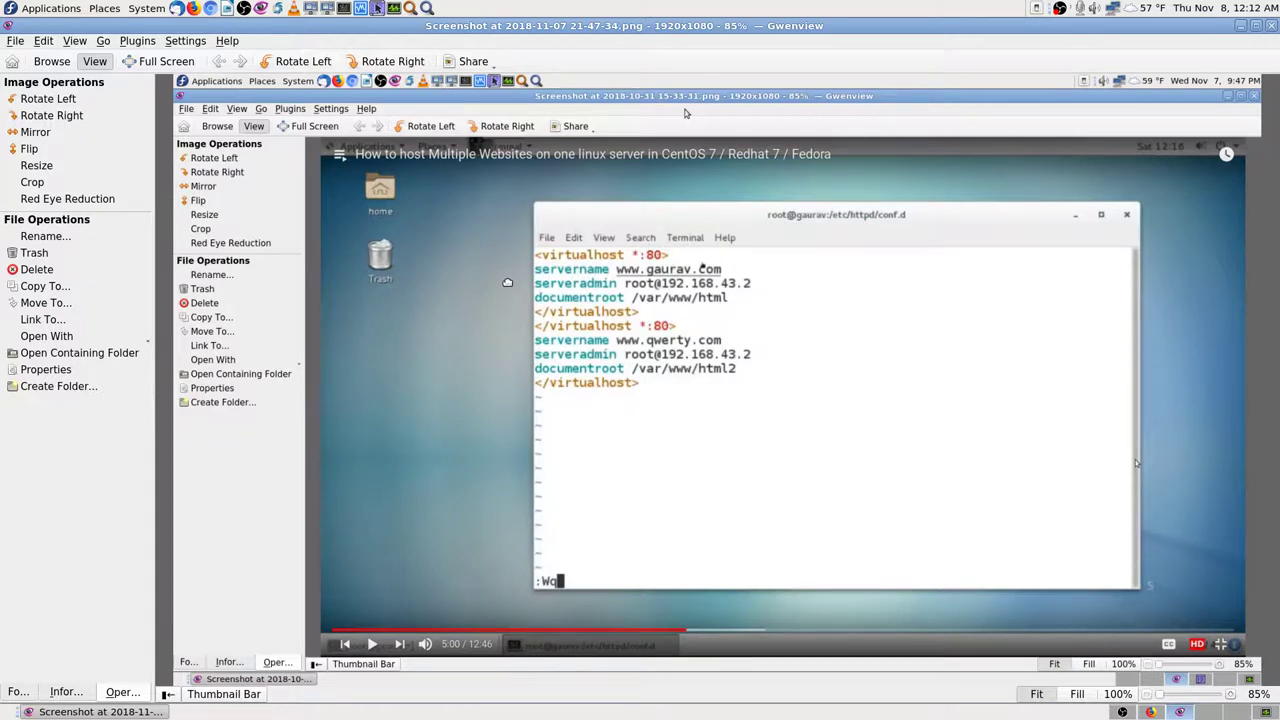
key("Left")
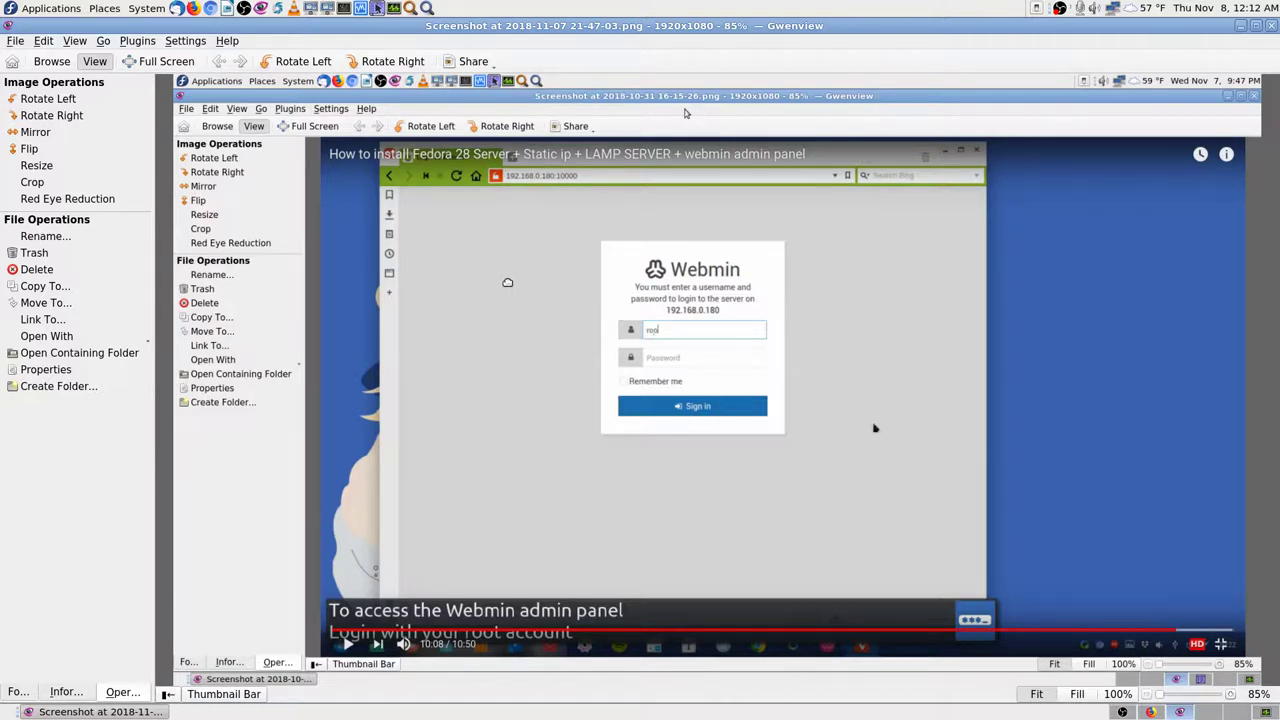
key("Left")
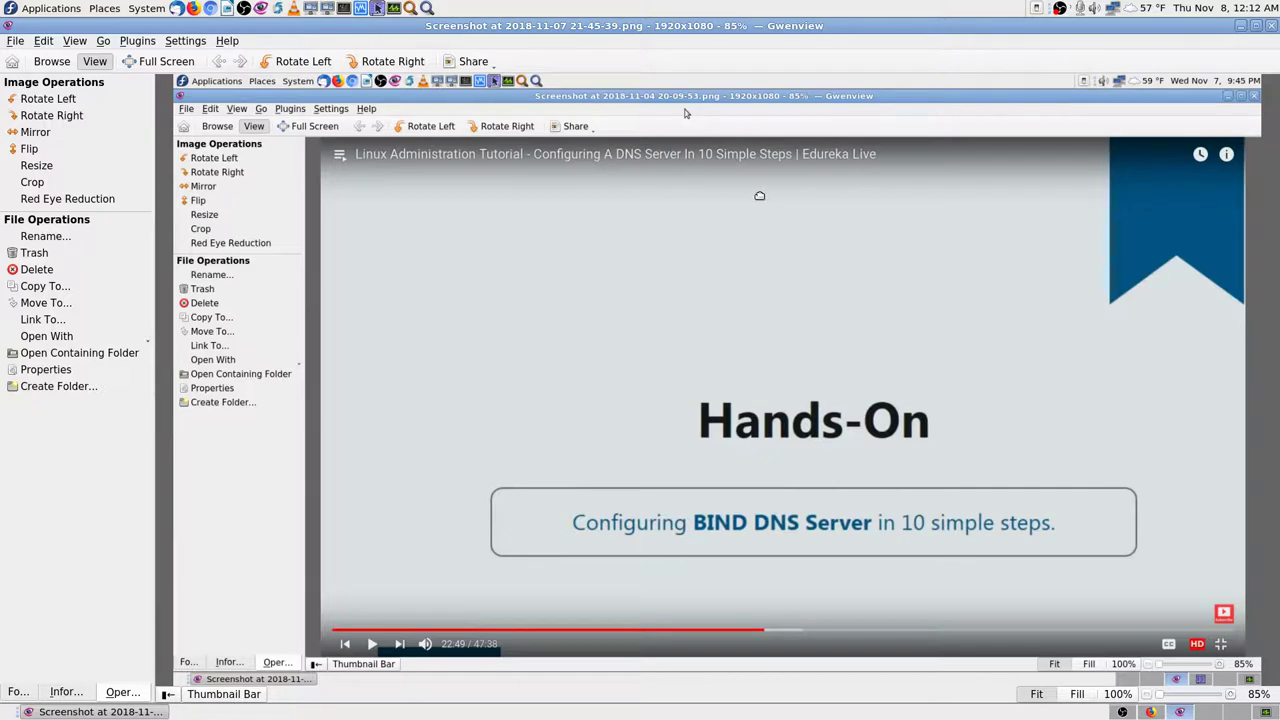
scroll(685, 113, "up", 1)
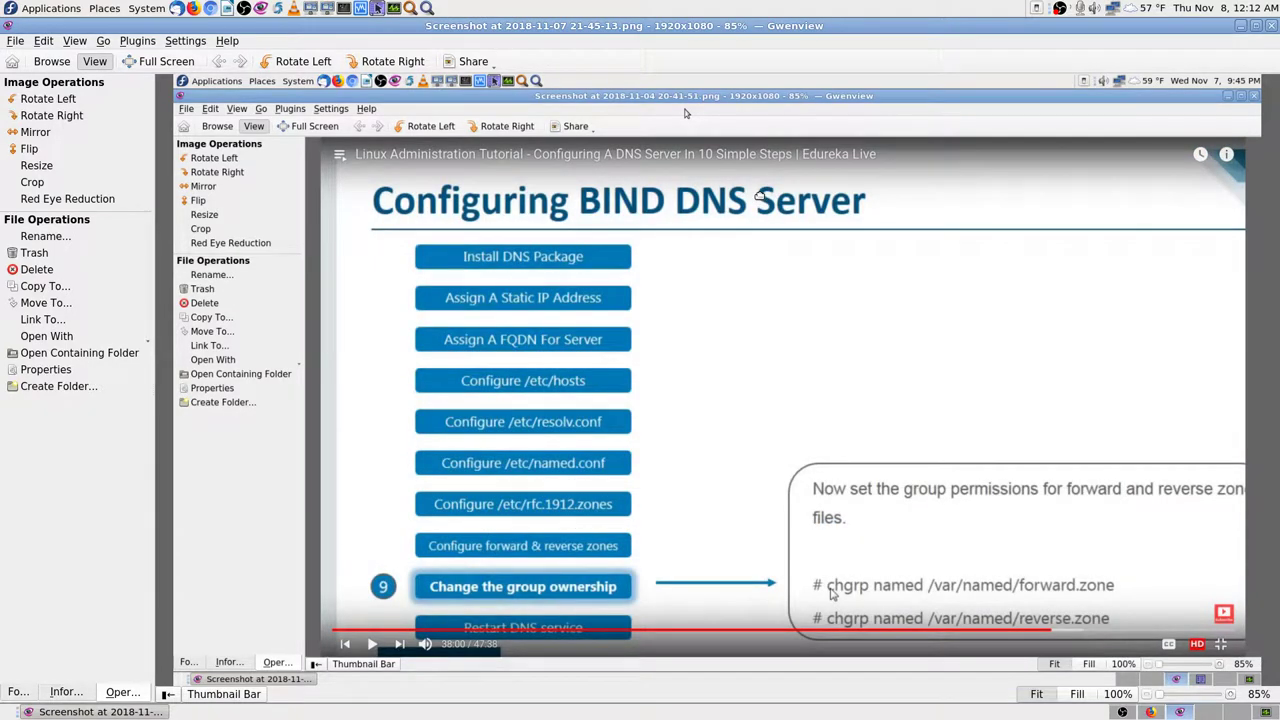